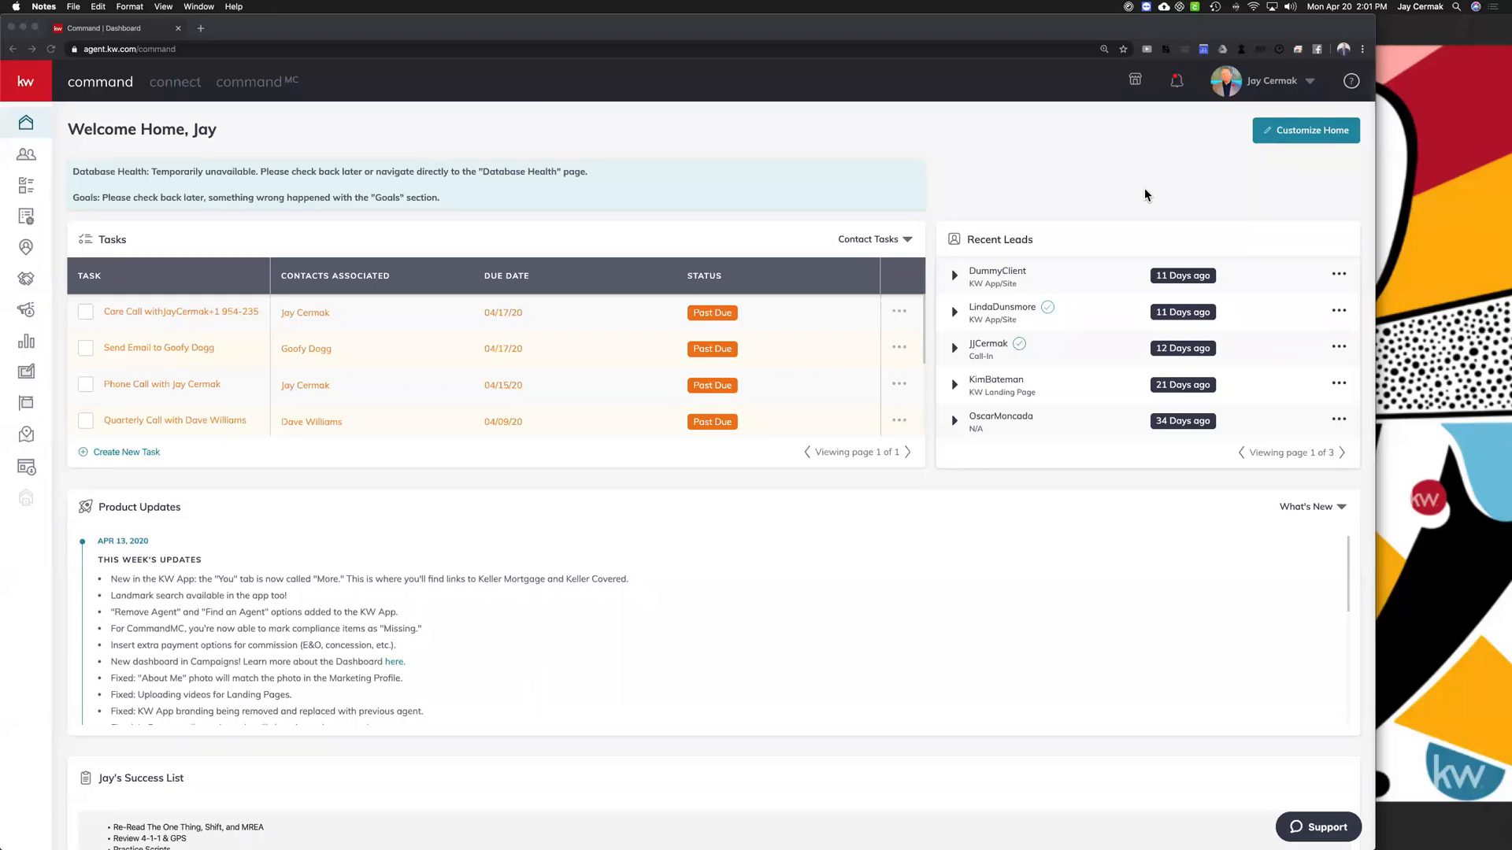
Step: Expand the Command navigation and open the SmartPlans section
click(1070, 194)
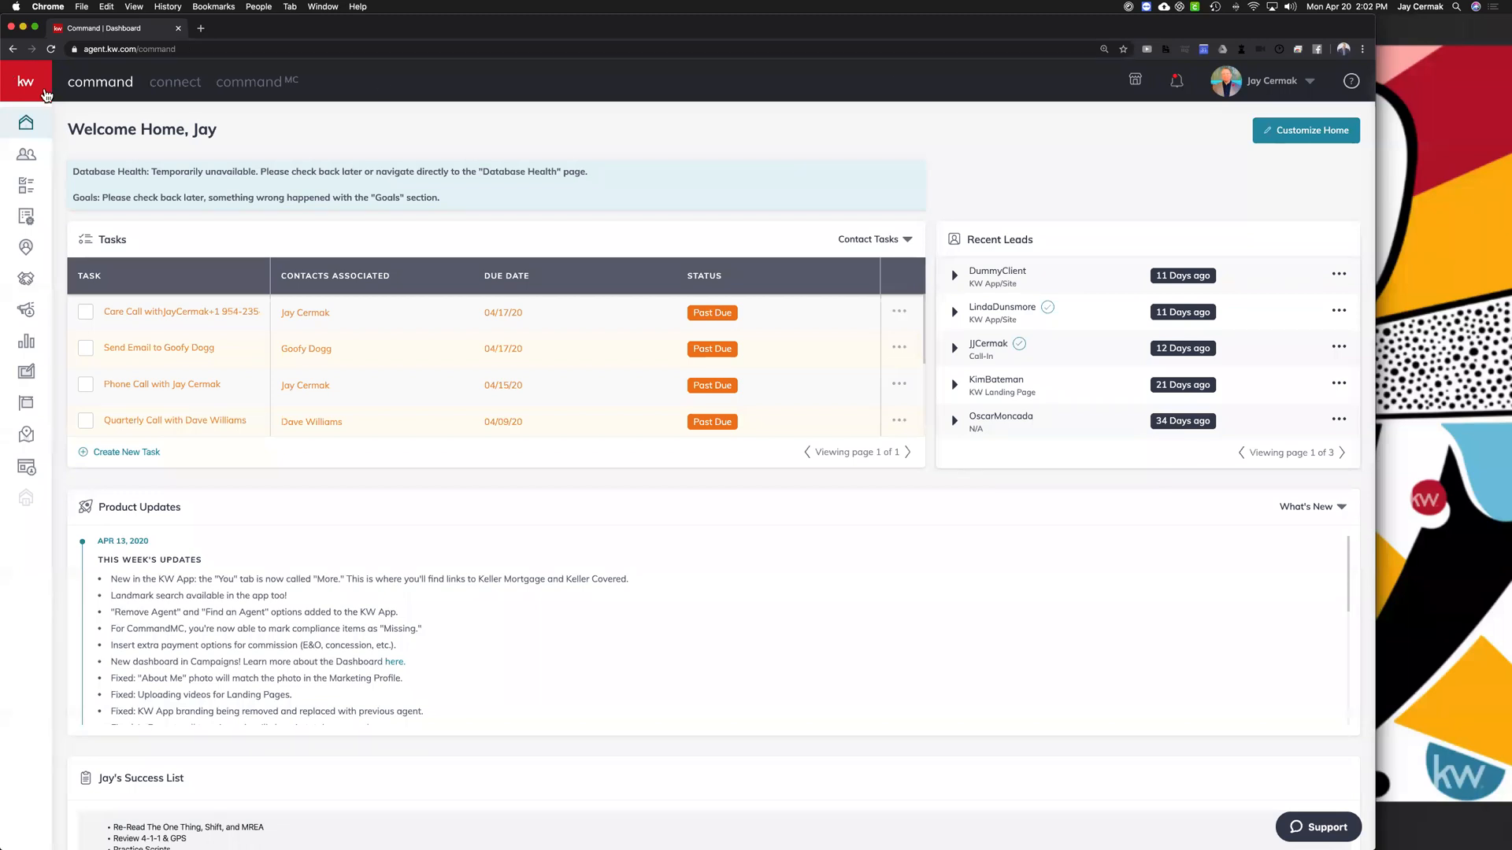
click(42, 93)
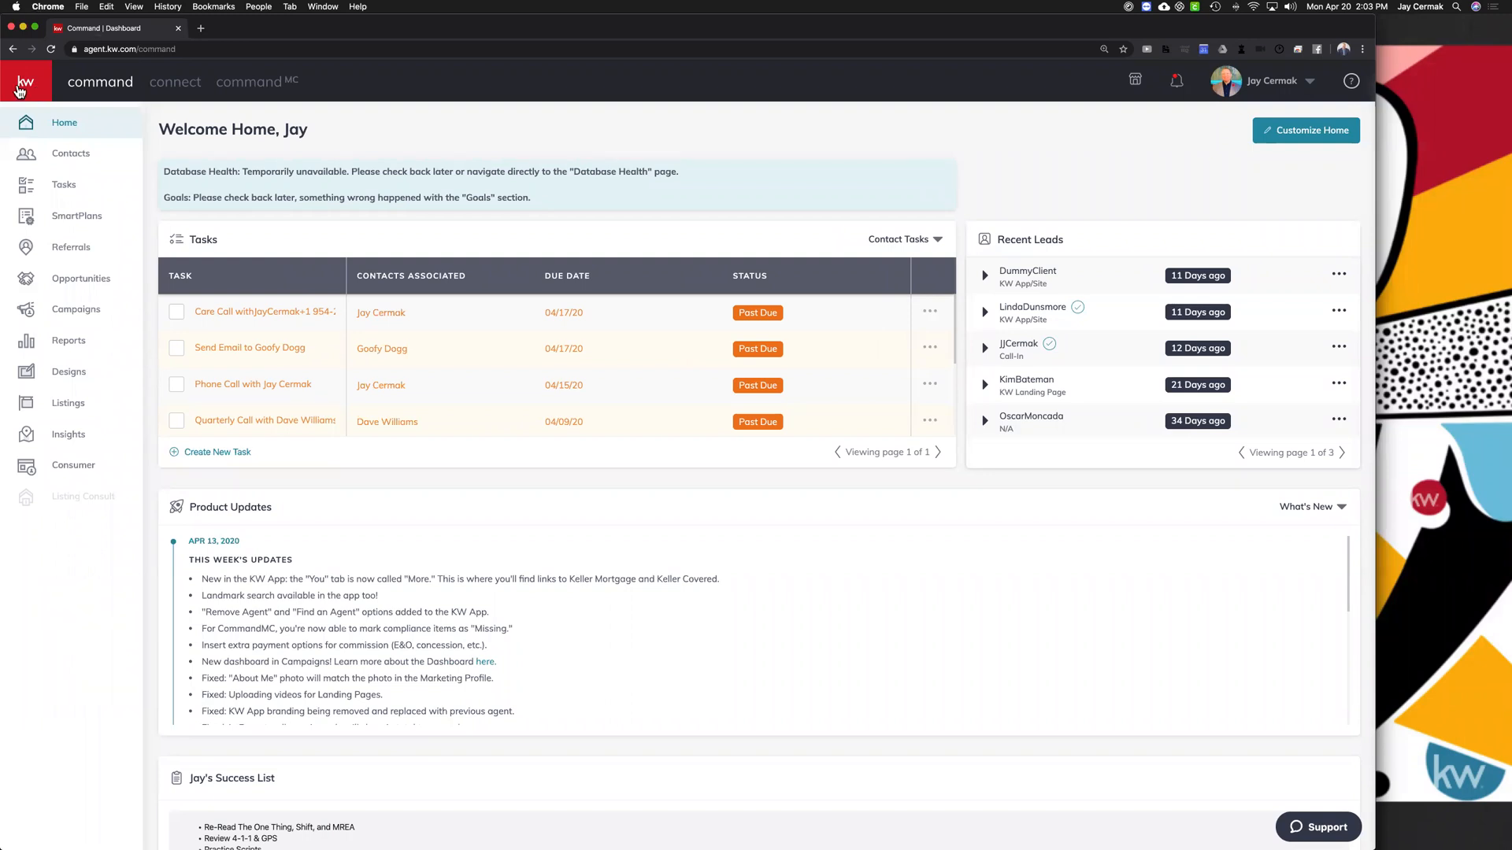
click(20, 92)
click(21, 92)
click(57, 219)
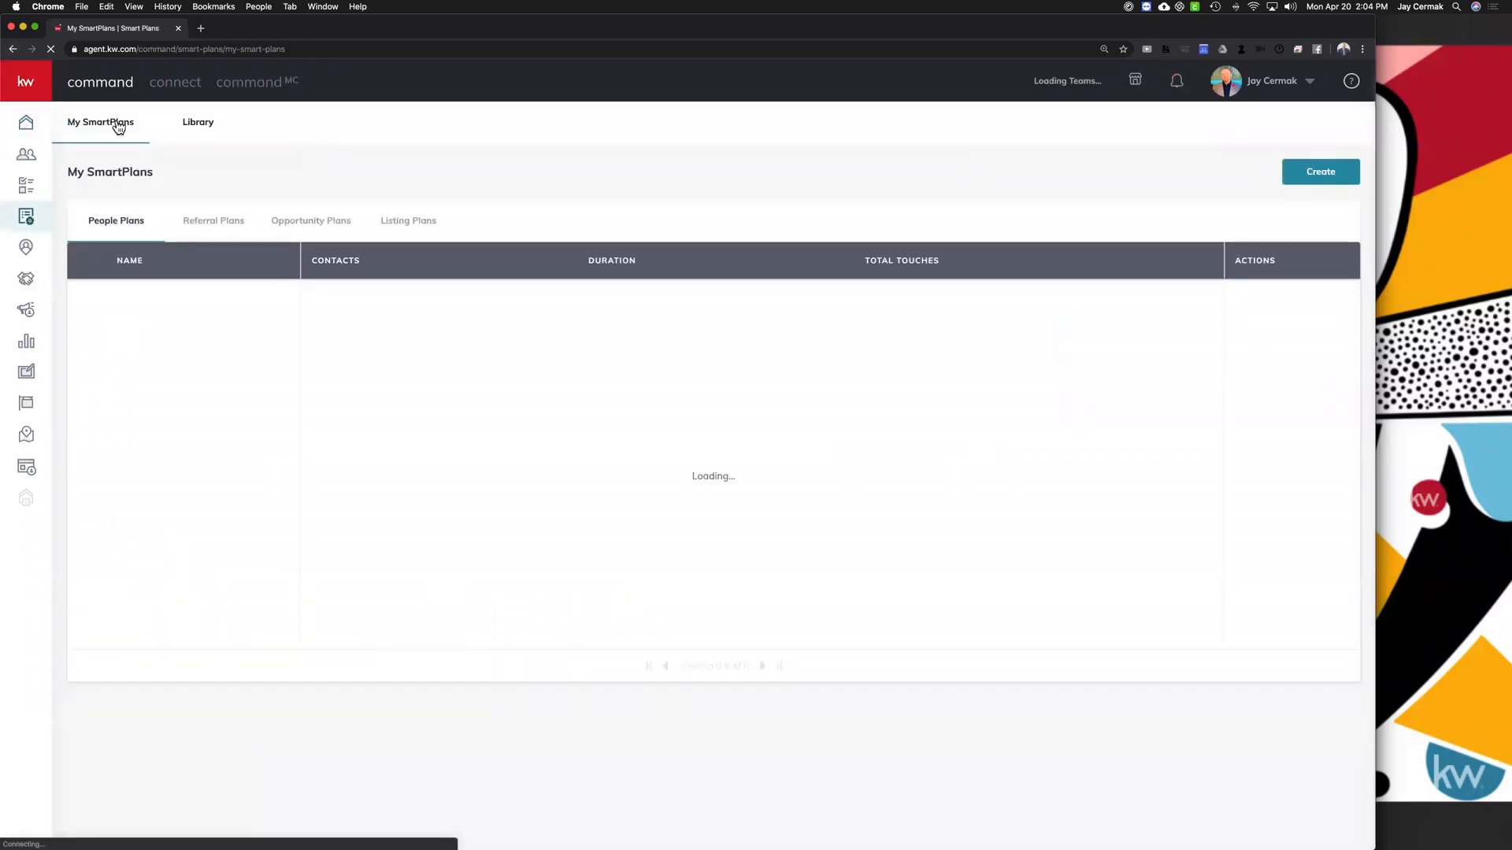
Step: Review the people plans on both pages of My SmartPlans, including Care Plan, and return to the first page
triple_click(142, 129)
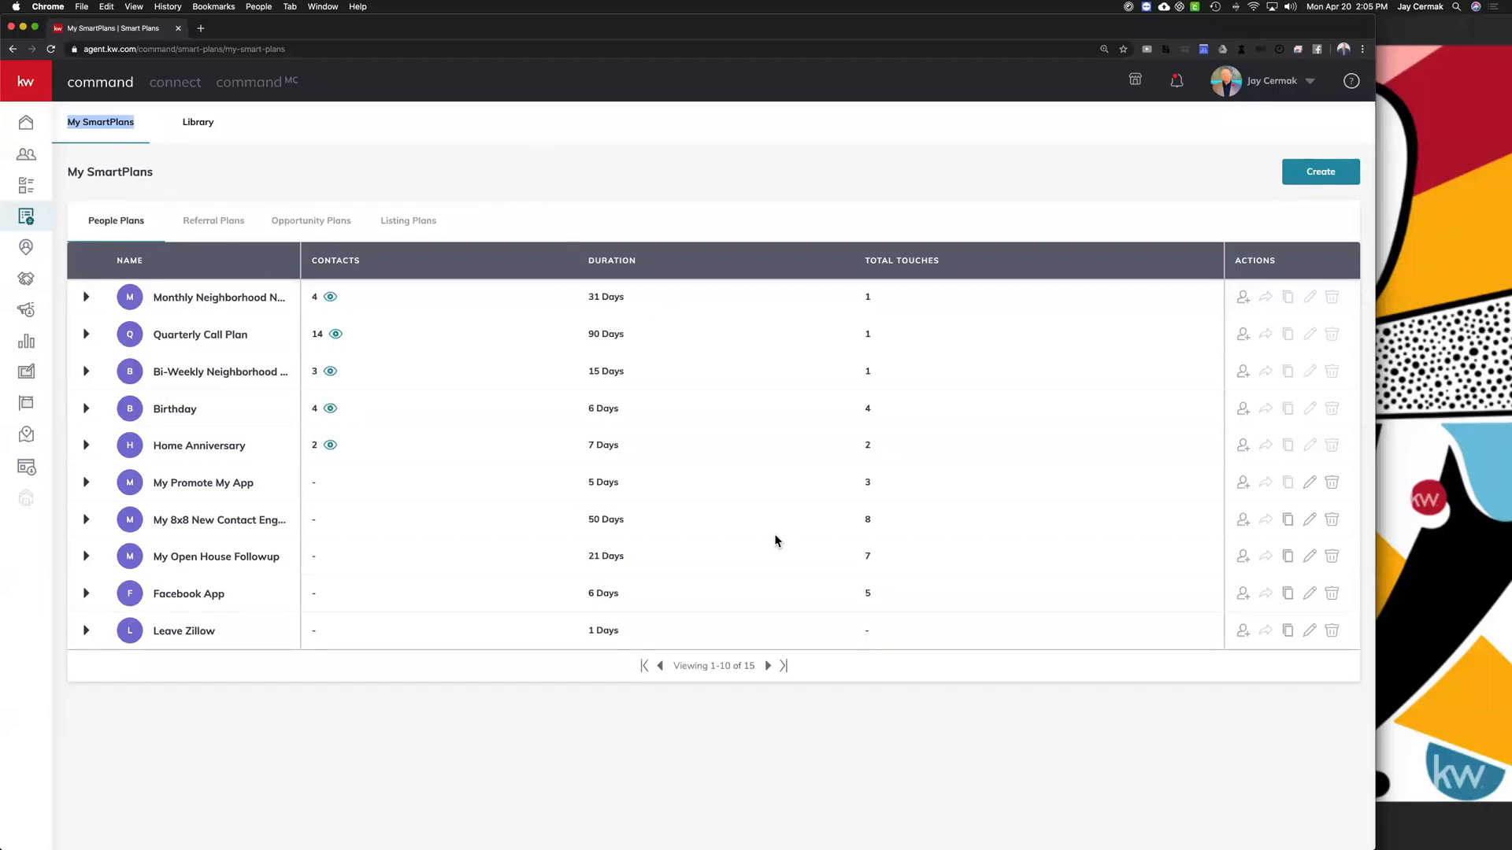
drag(756, 666, 745, 666)
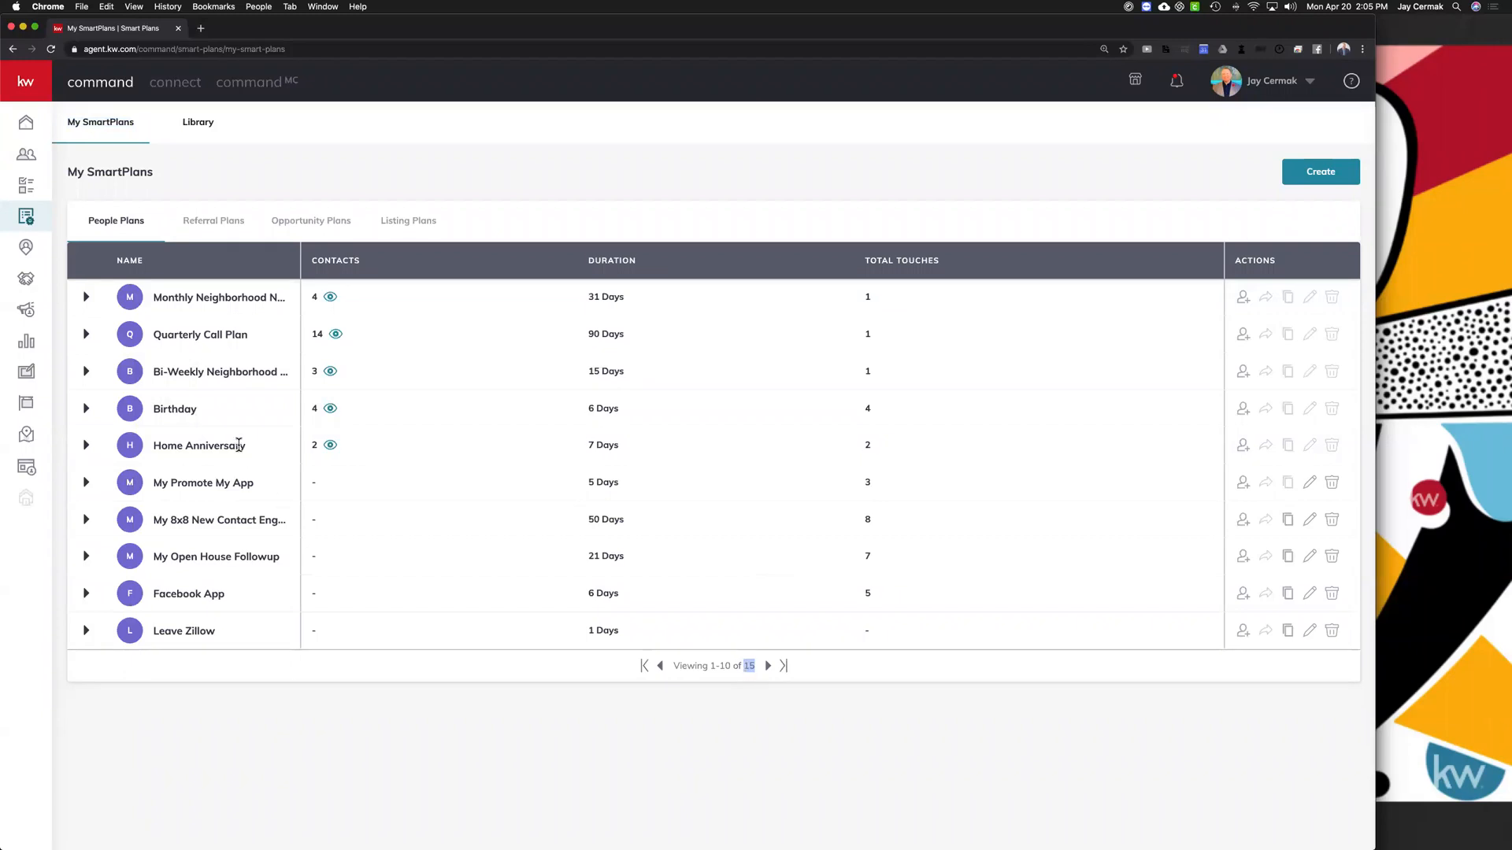
mouse_move(211, 300)
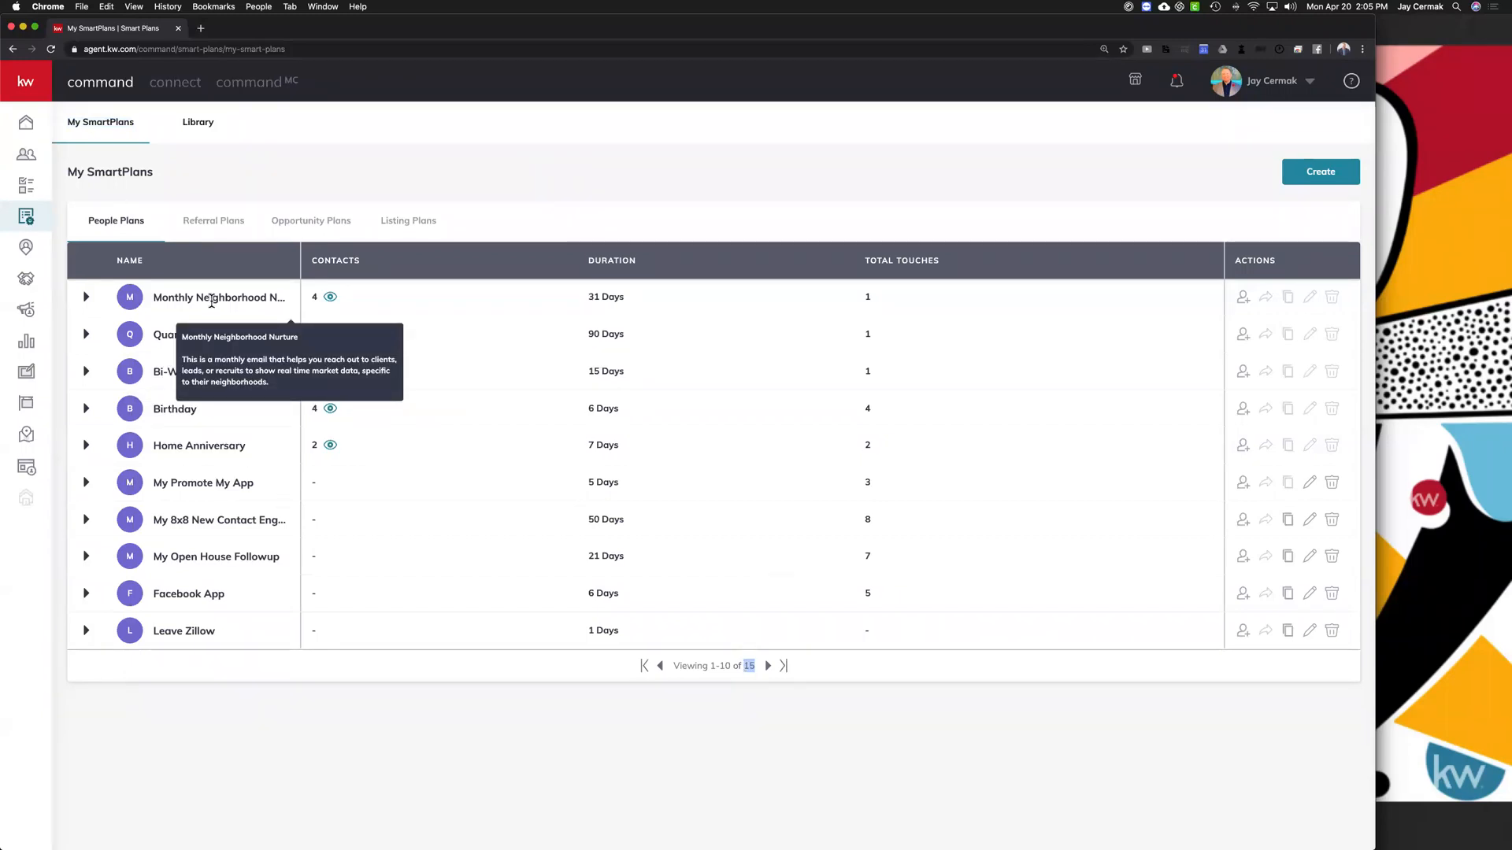
mouse_move(171, 337)
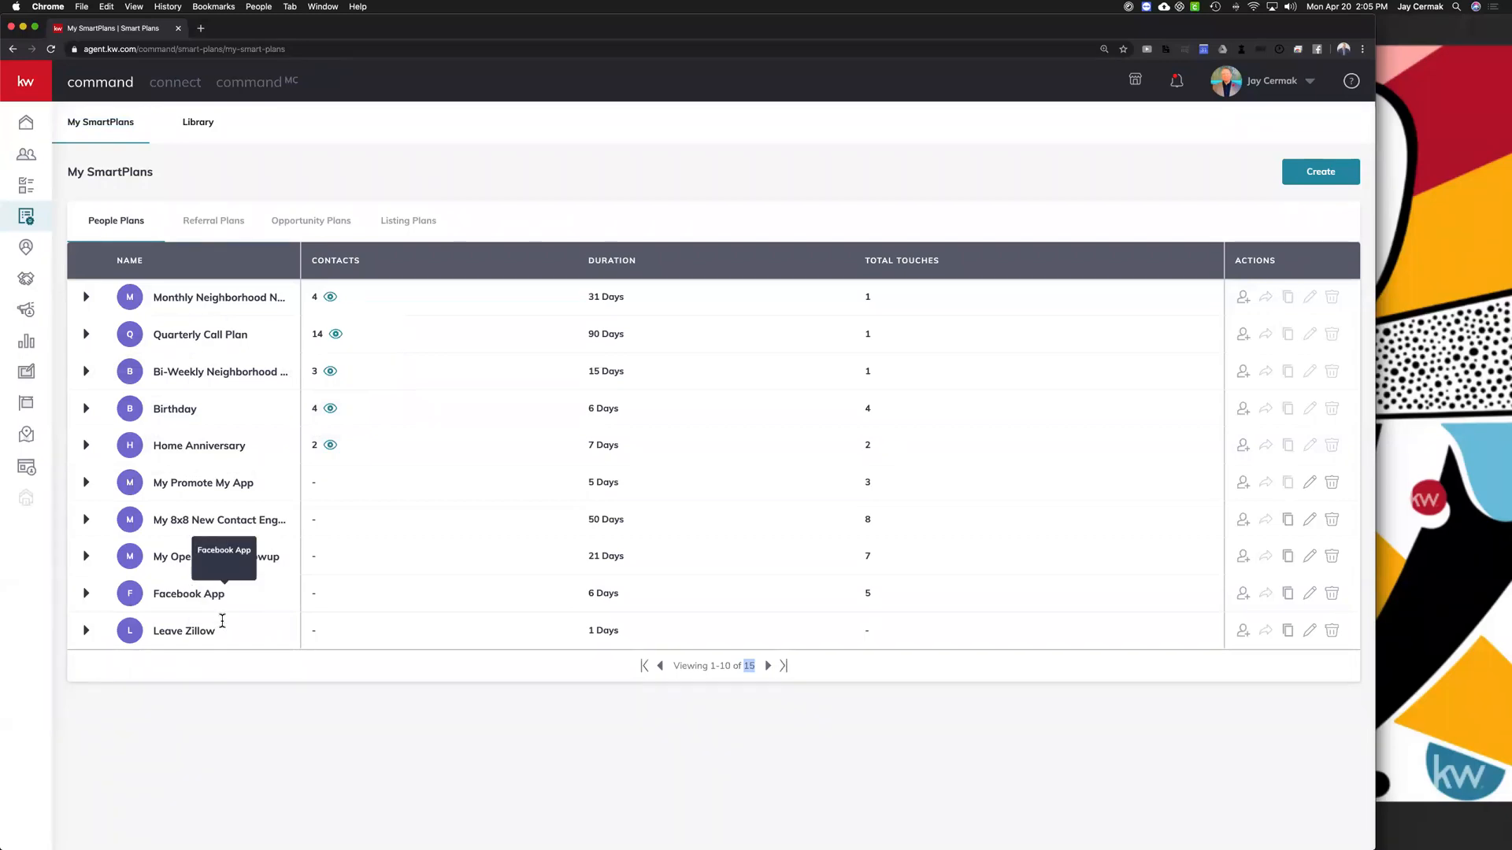
click(768, 666)
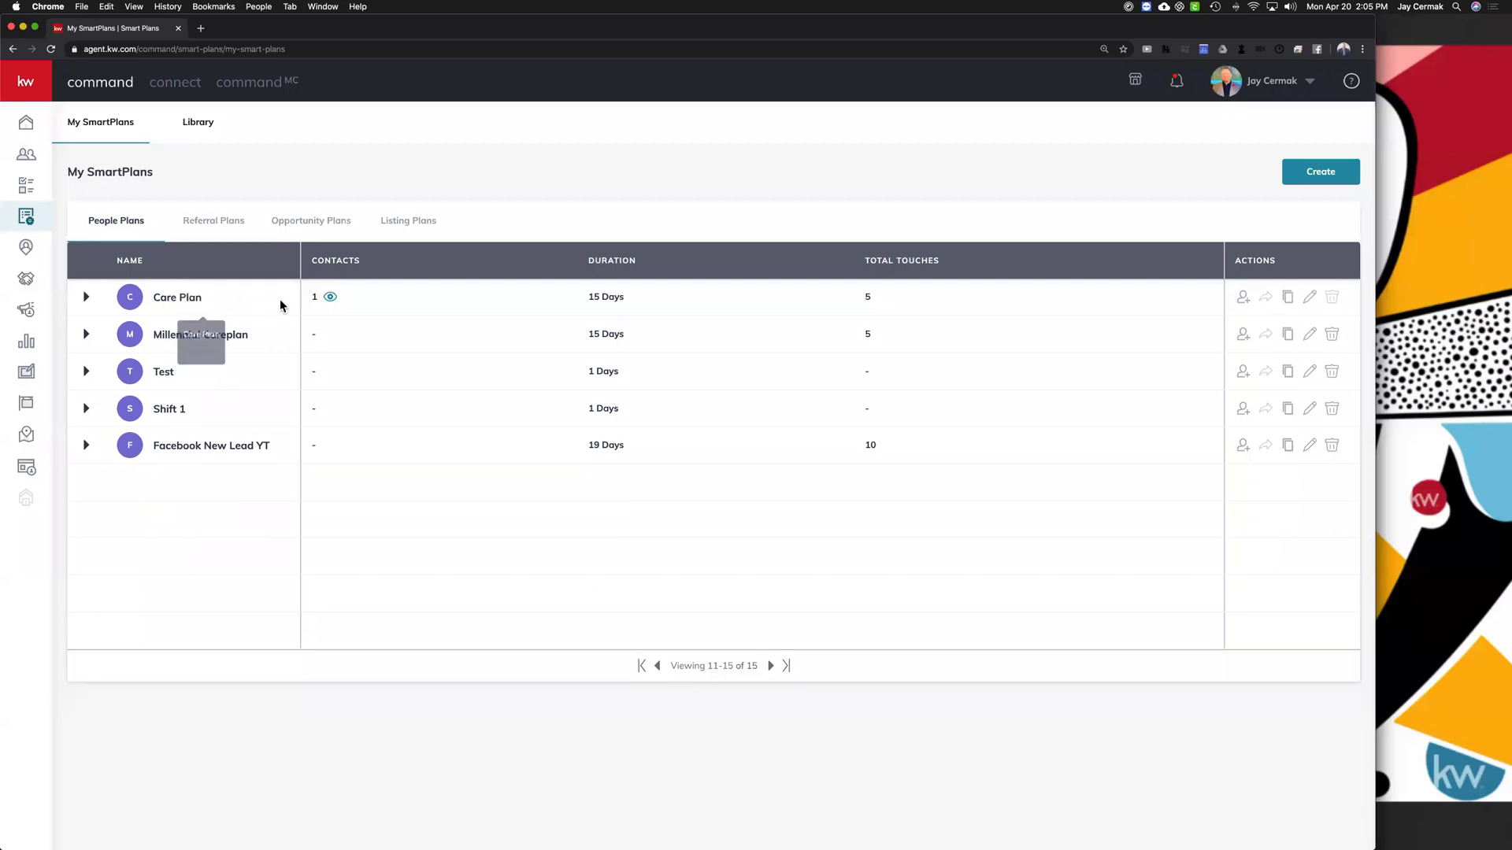
double_click(87, 302)
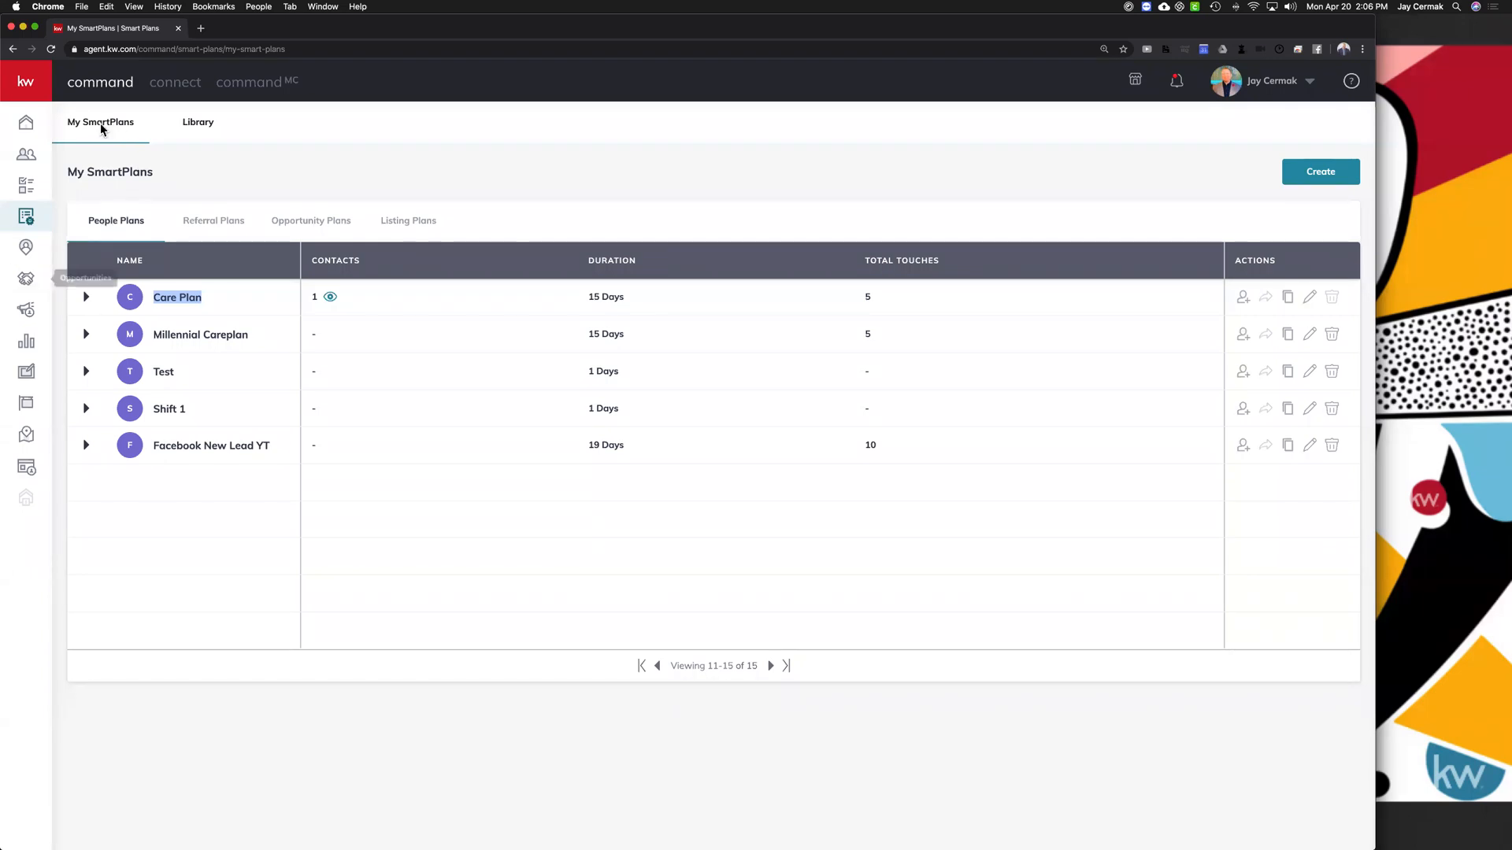
click(122, 231)
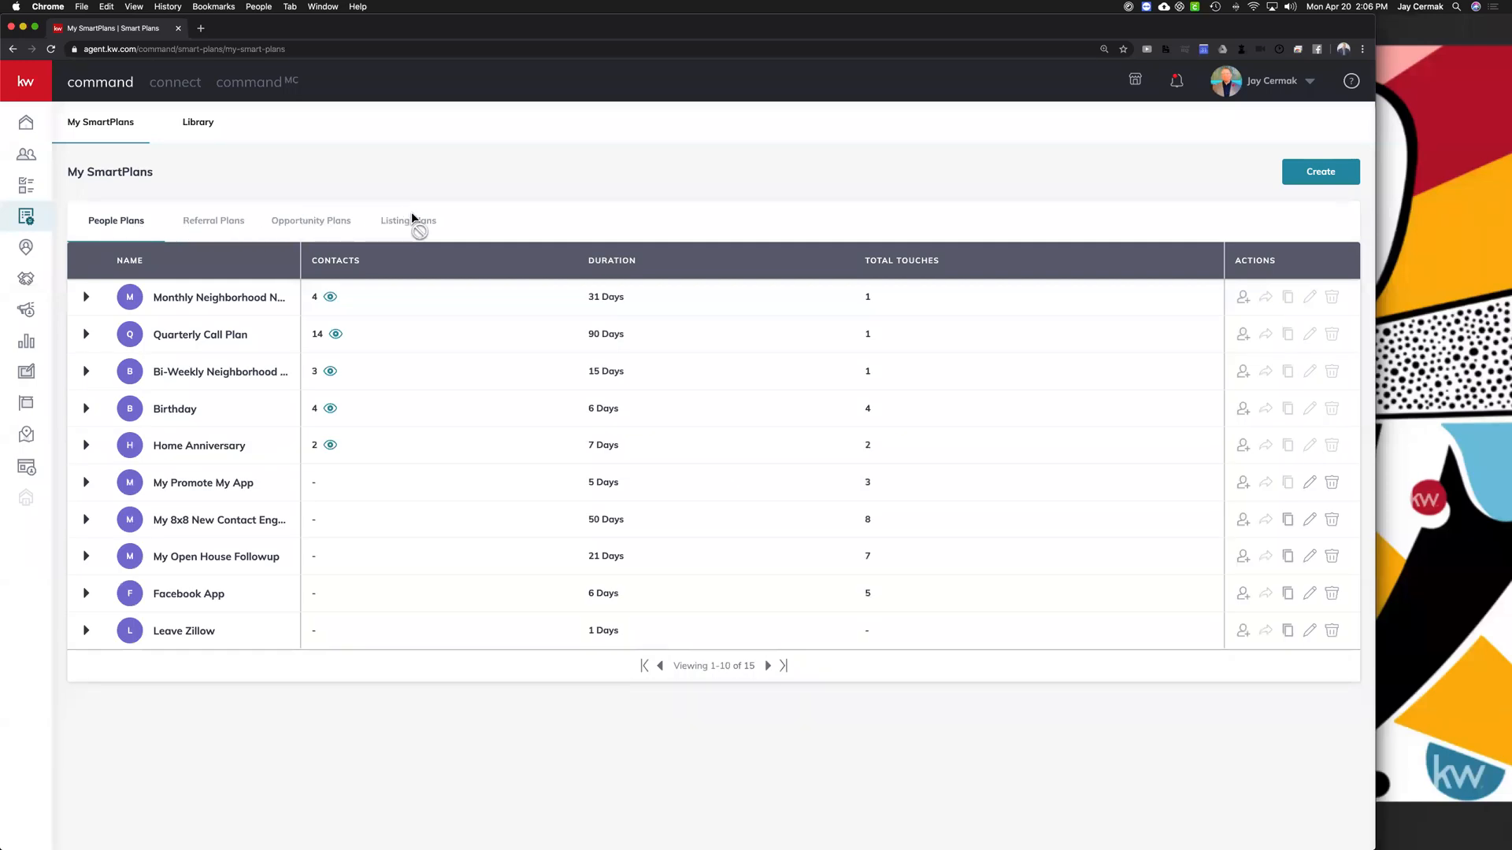
Step: Open the SmartPlans library and locate the Monthly and Bi-Weekly Neighborhood Nurture plans
drag(459, 223, 193, 226)
click(217, 189)
click(200, 124)
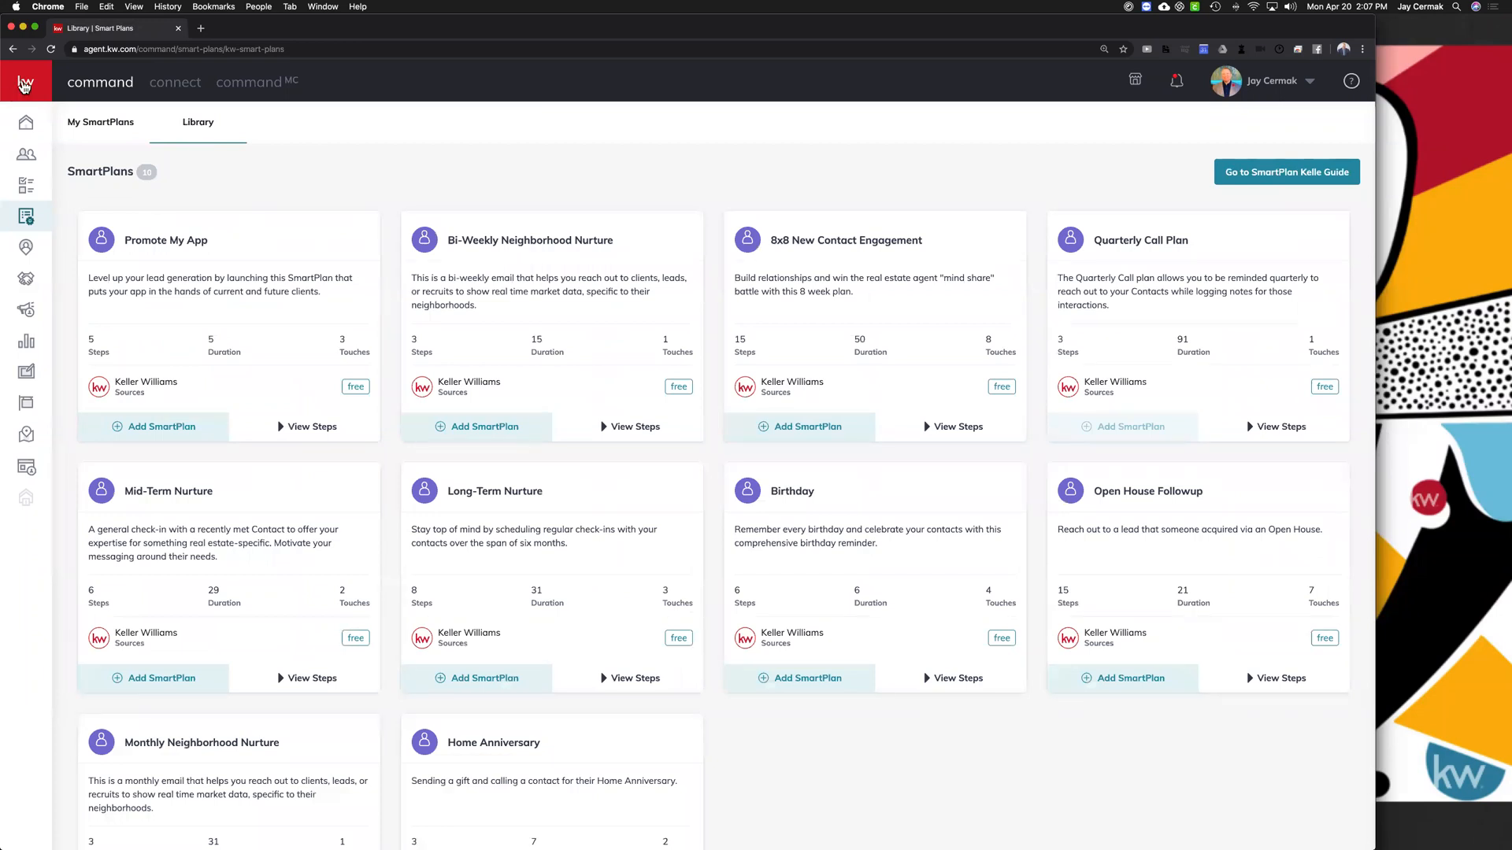
mouse_move(63, 222)
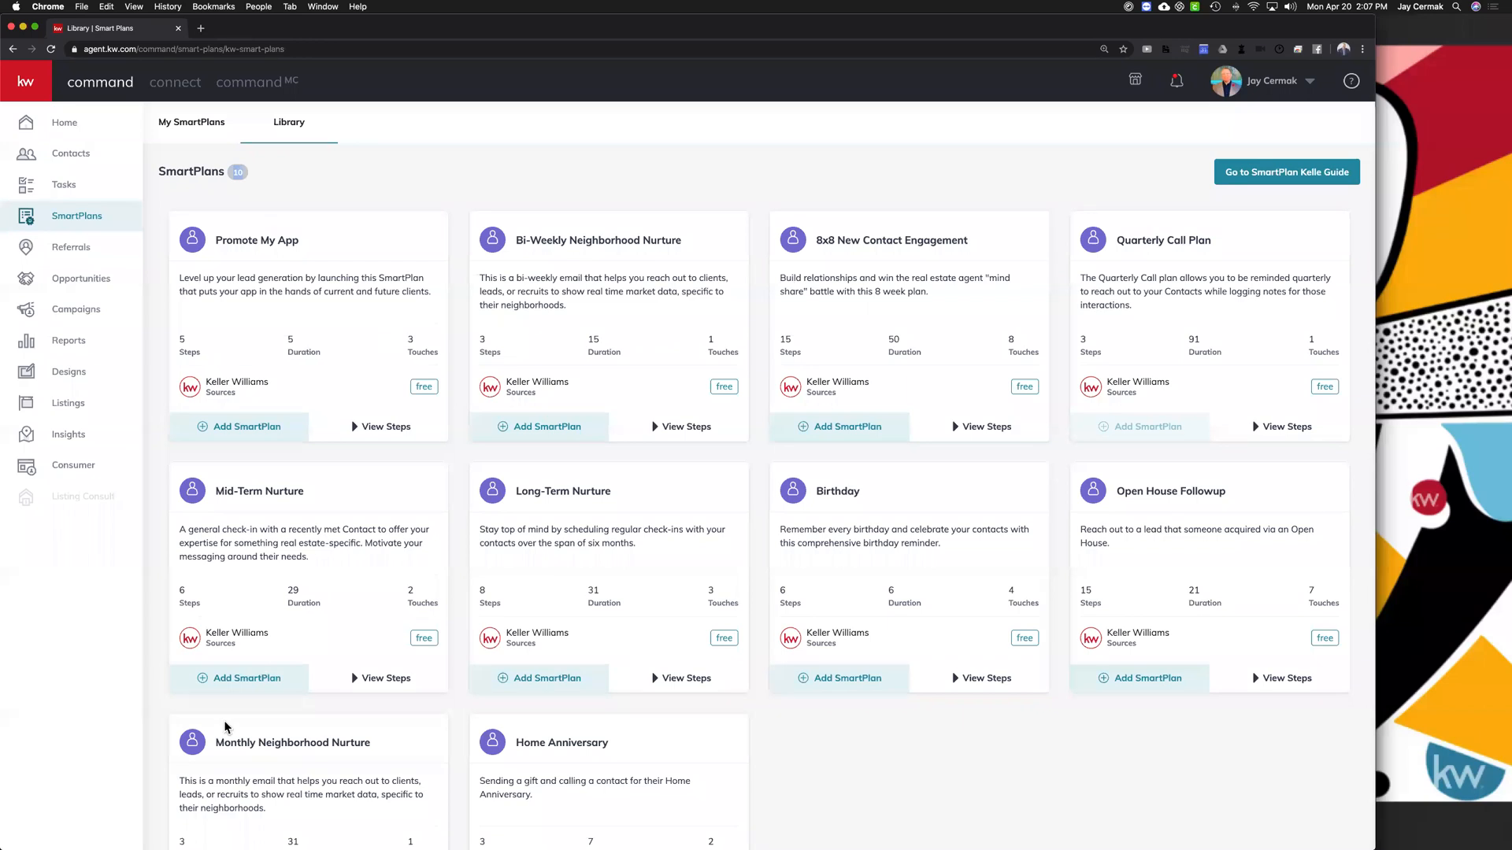
drag(216, 741, 347, 737)
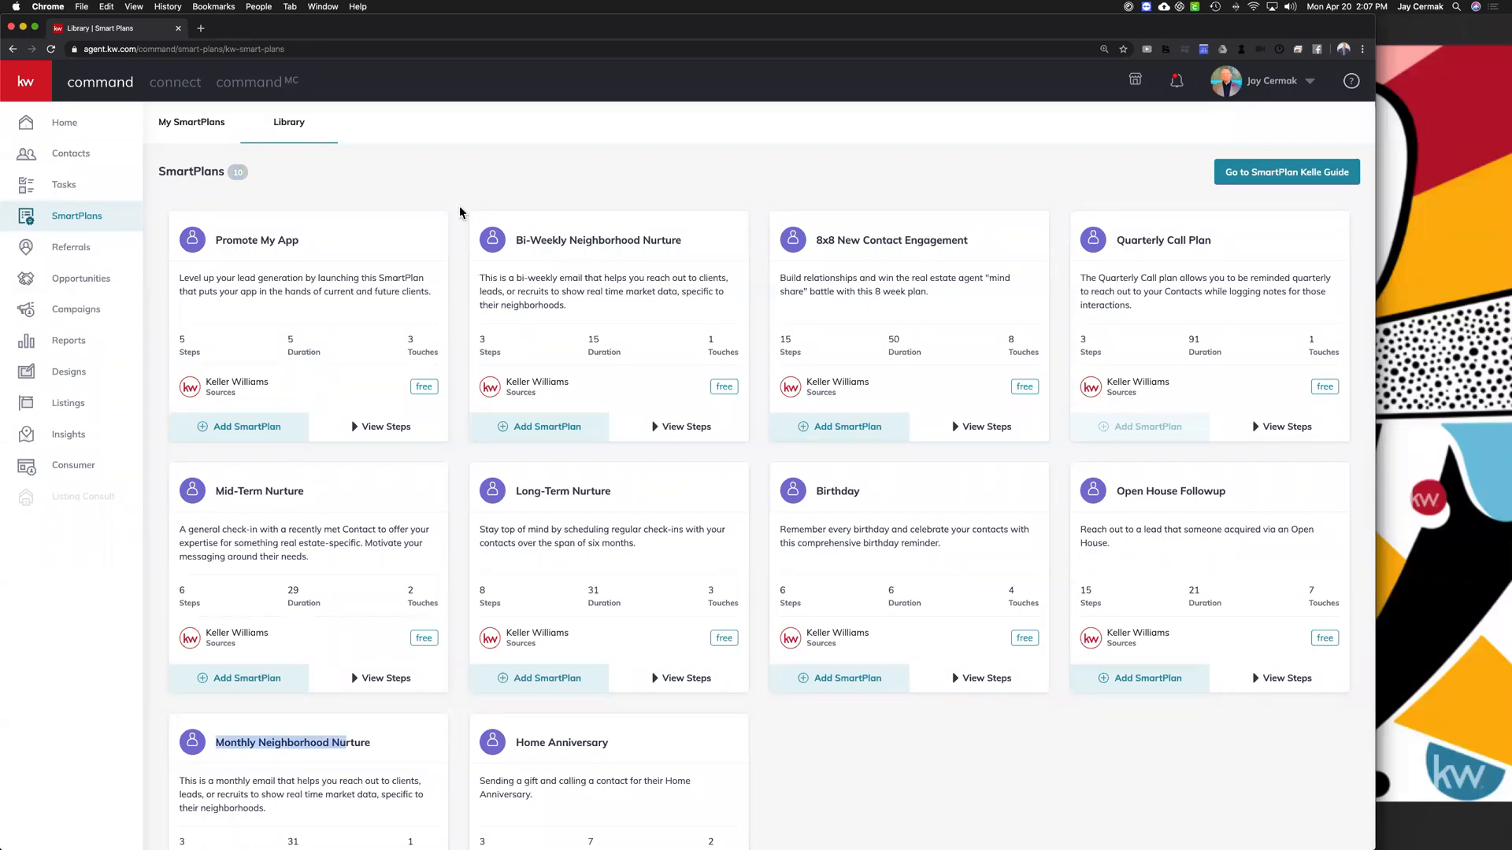
drag(523, 246, 598, 250)
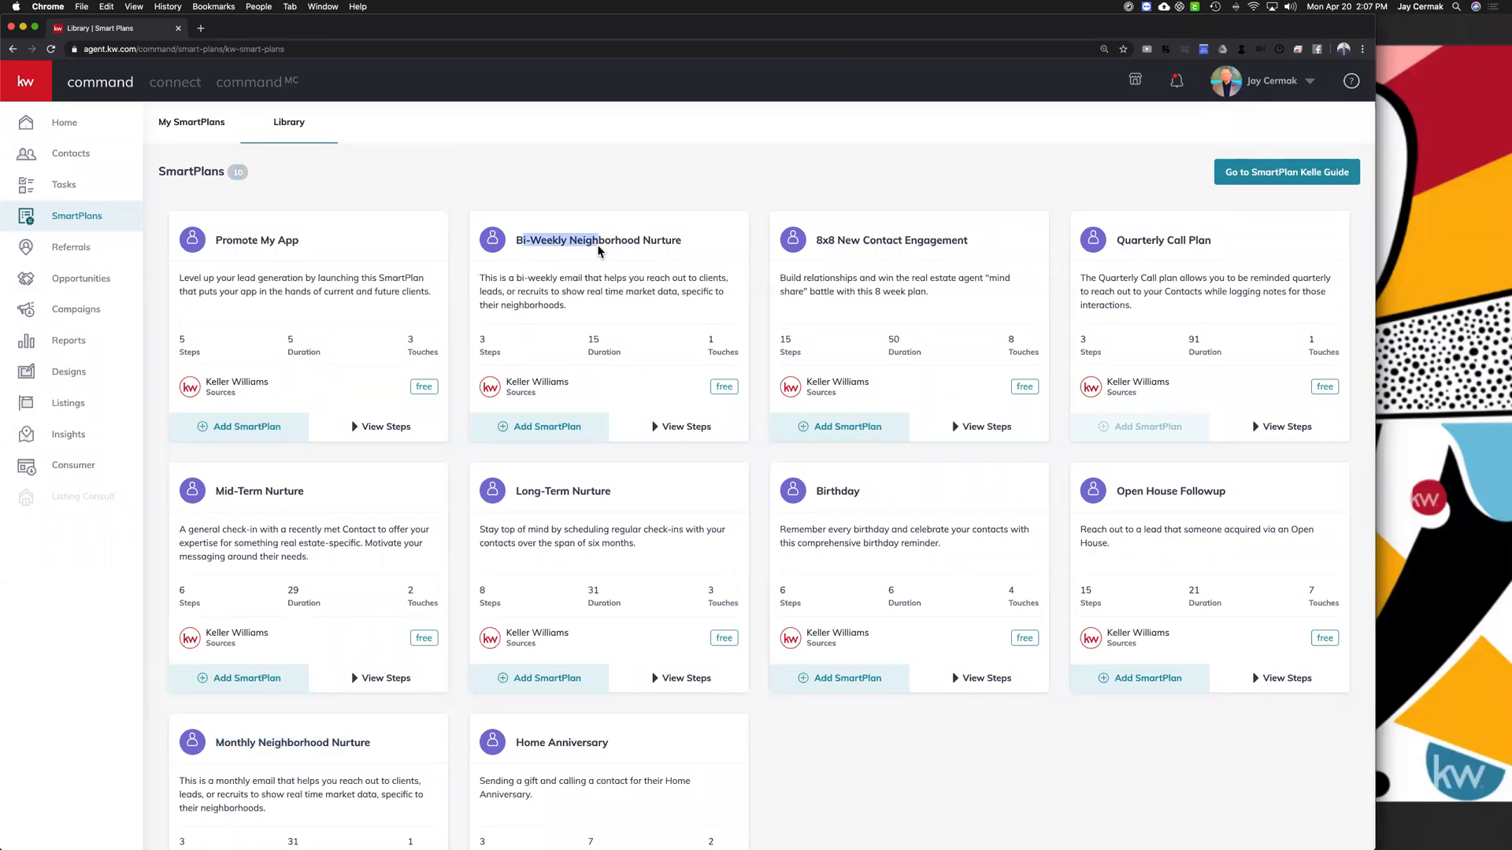
Step: Examine the steps of the Monthly Neighborhood Nurture plan, including its delay and repeat settings
scroll(599, 250, down, 3)
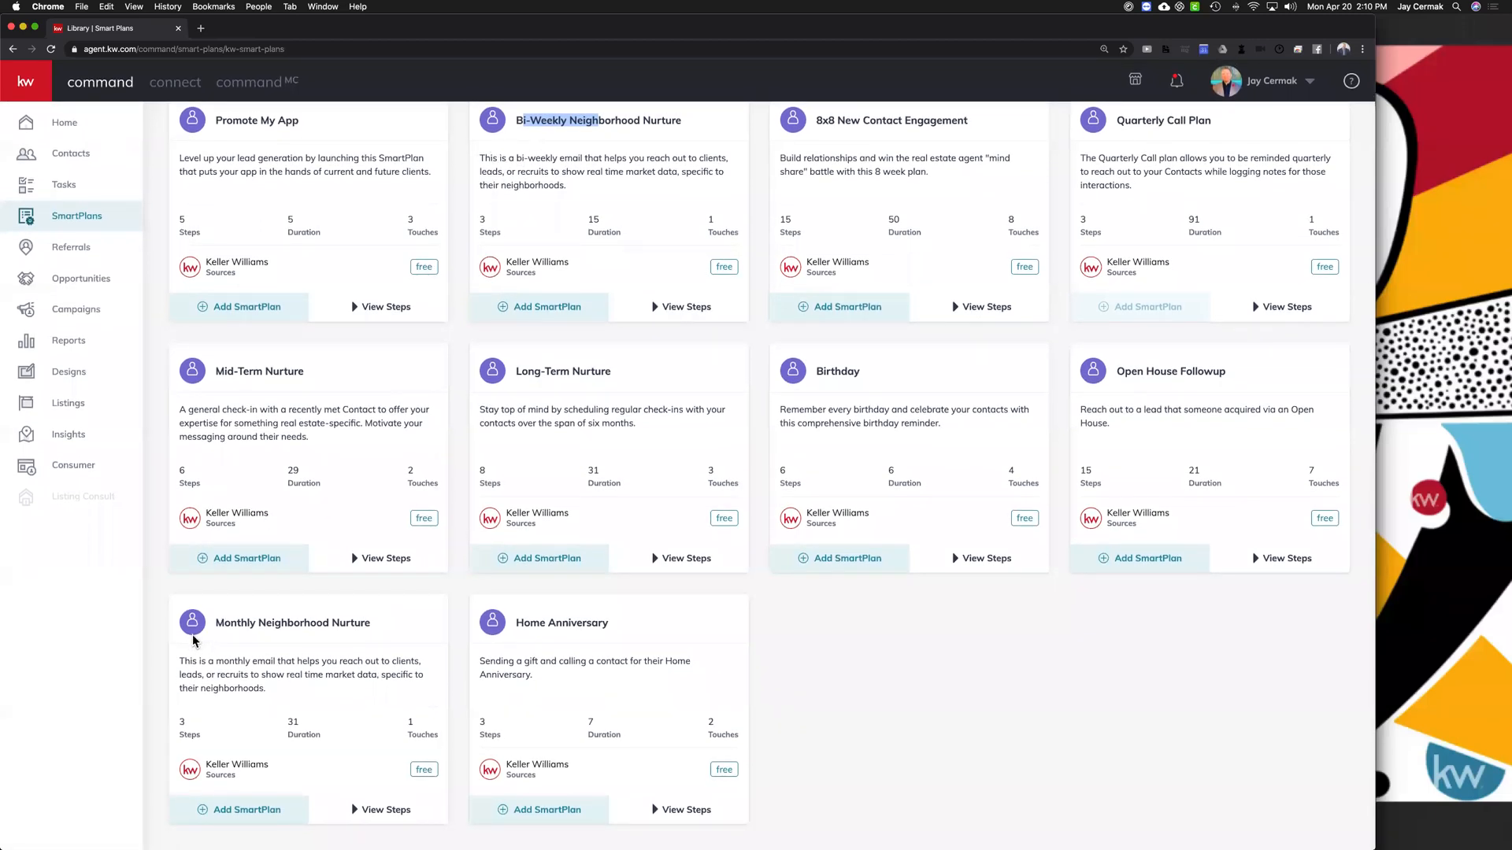
click(364, 824)
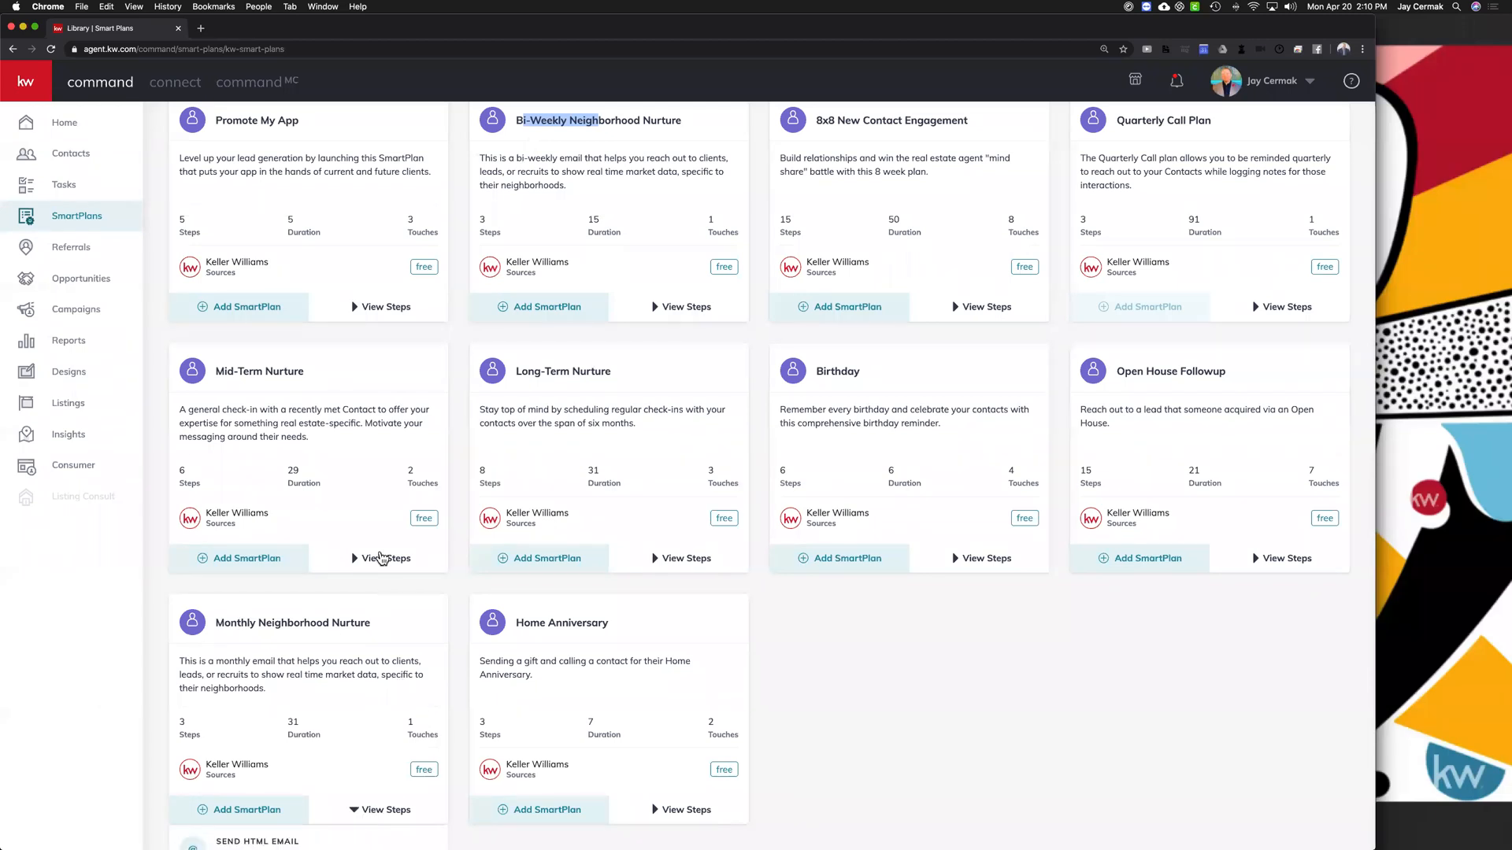
scroll(381, 560, down, 1)
scroll(216, 520, down, 2)
drag(173, 512, 382, 512)
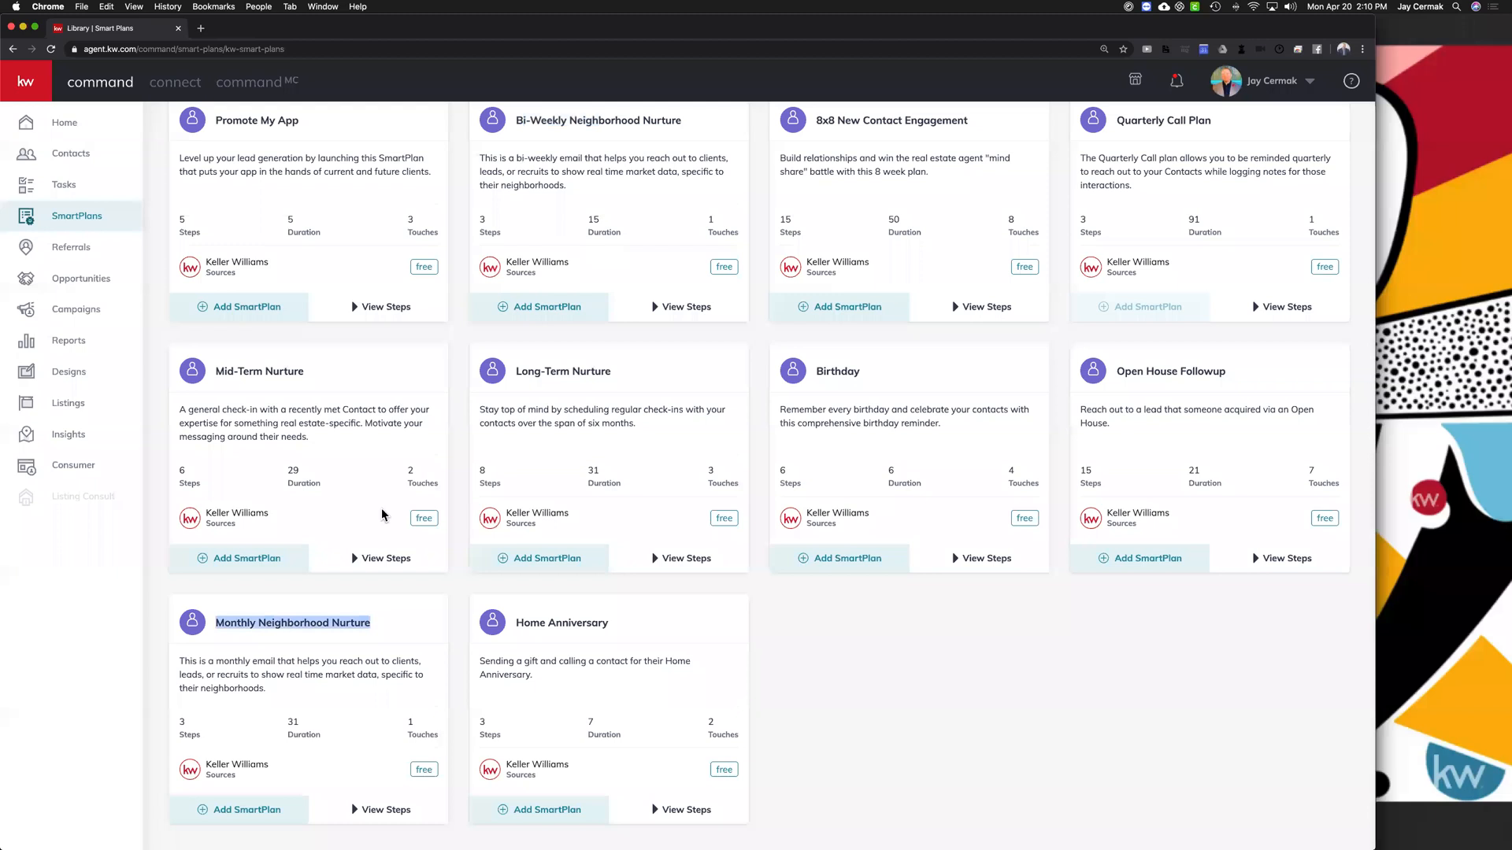
click(322, 626)
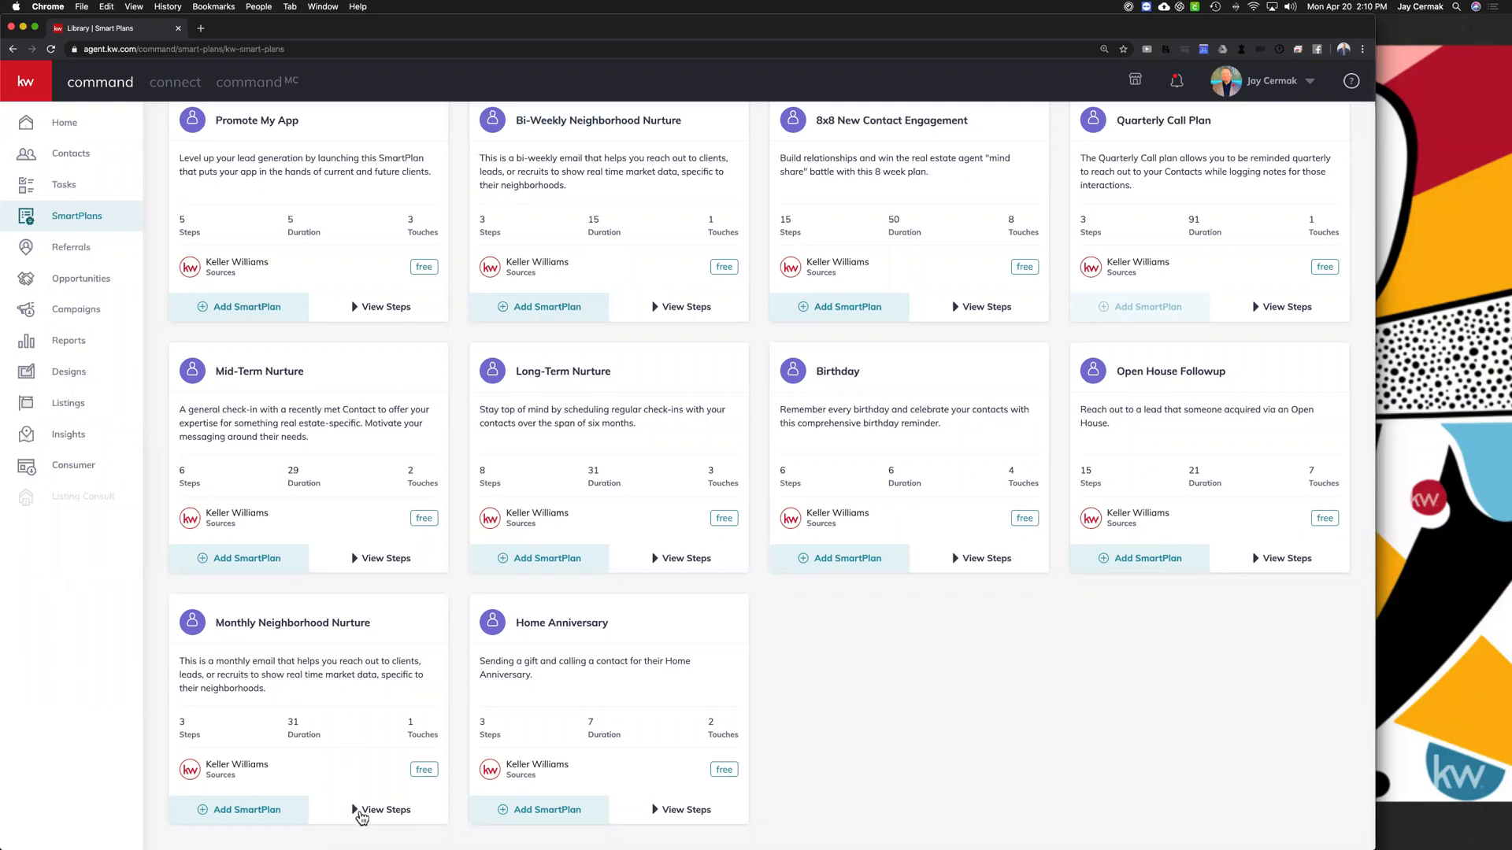
scroll(314, 496, down, 3)
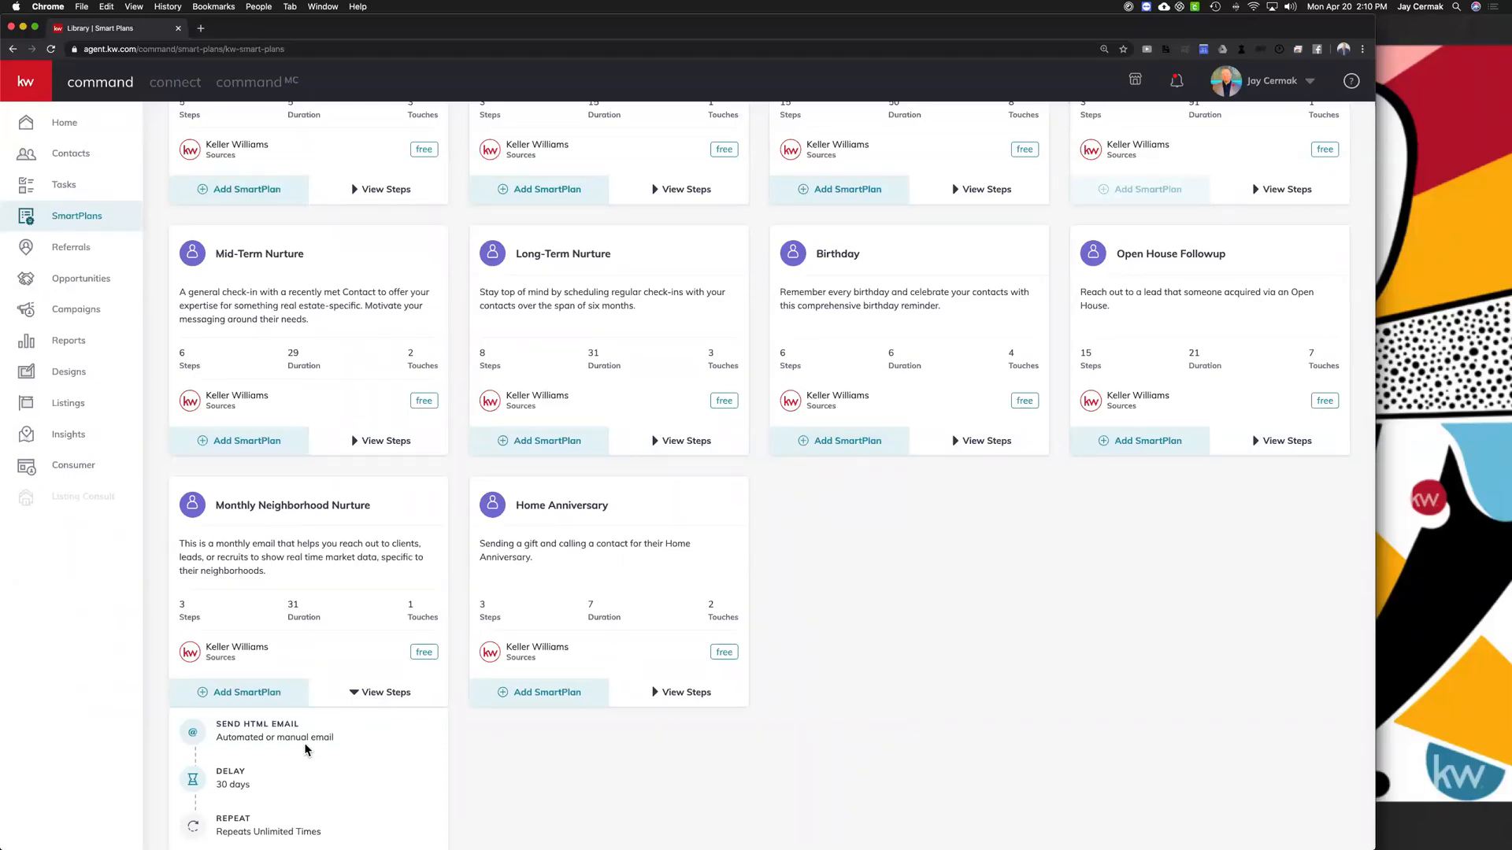
triple_click(263, 788)
drag(239, 831, 334, 833)
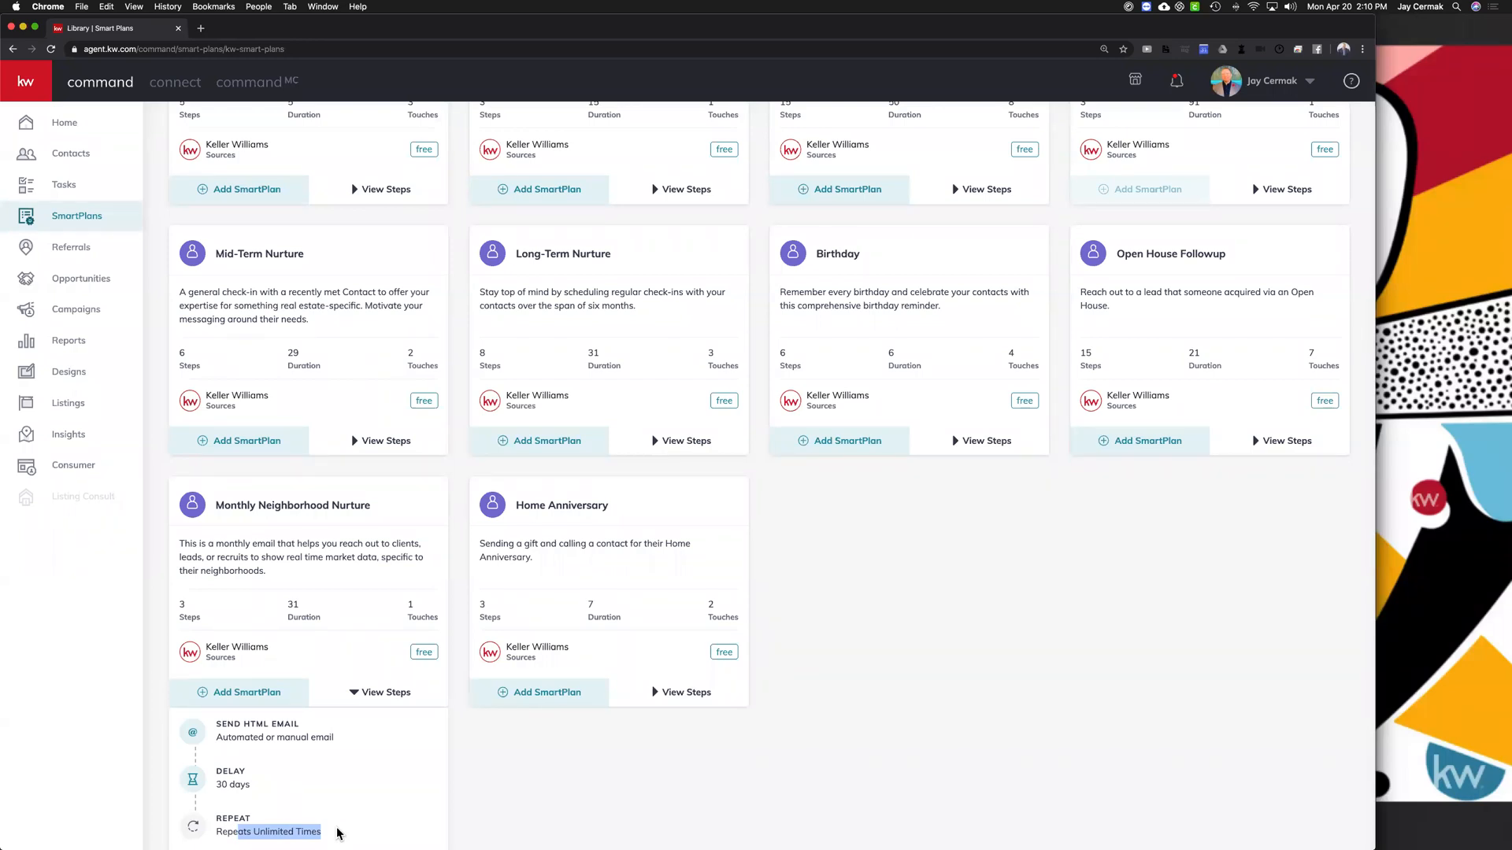
Step: Examine the steps of the Bi-Weekly Neighborhood Nurture plan in the library
scroll(515, 490, up, 1)
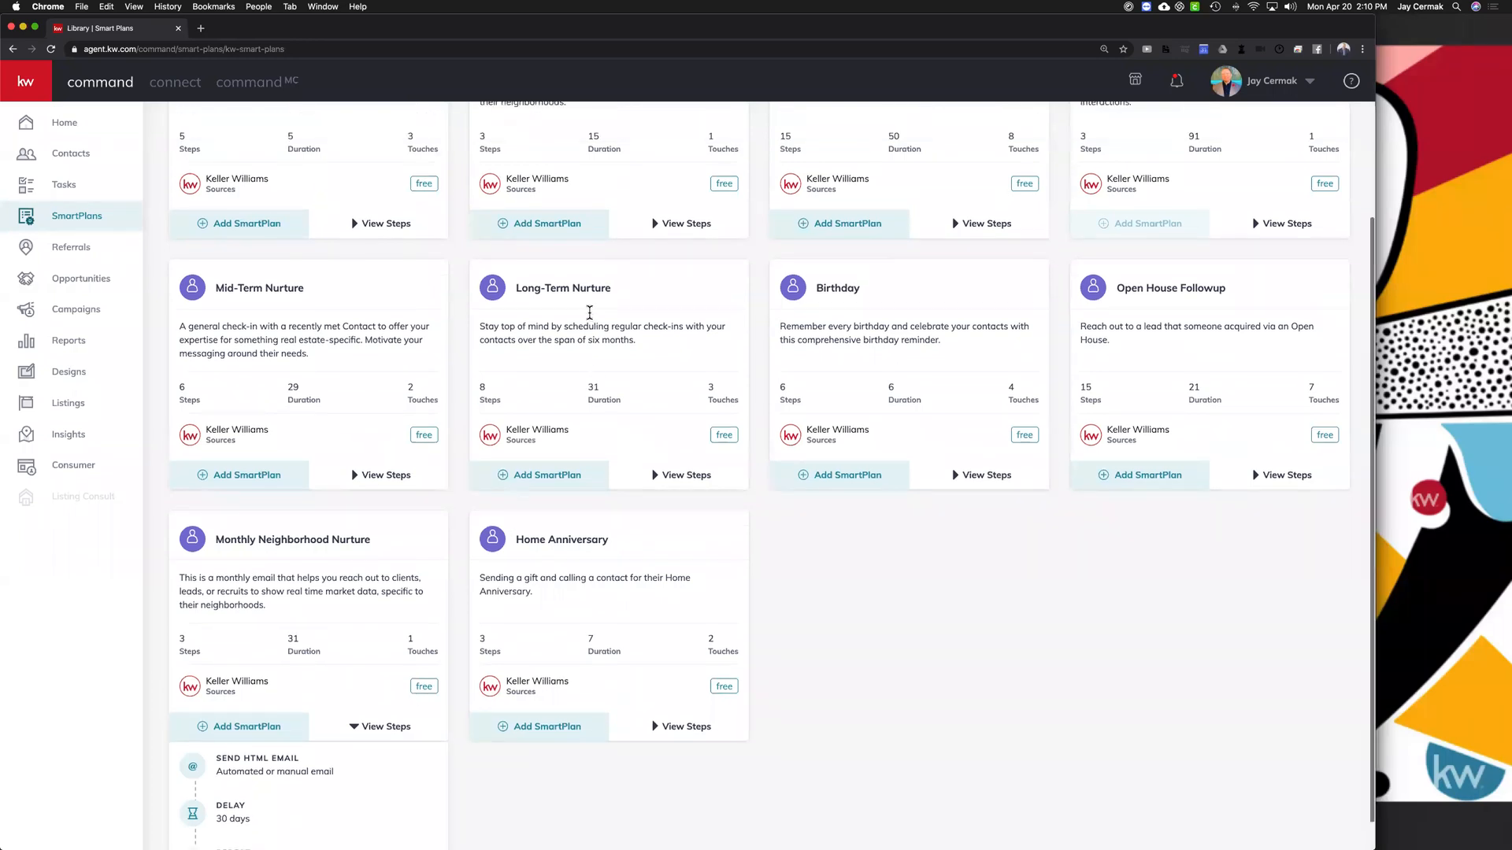
scroll(574, 201, up, 5)
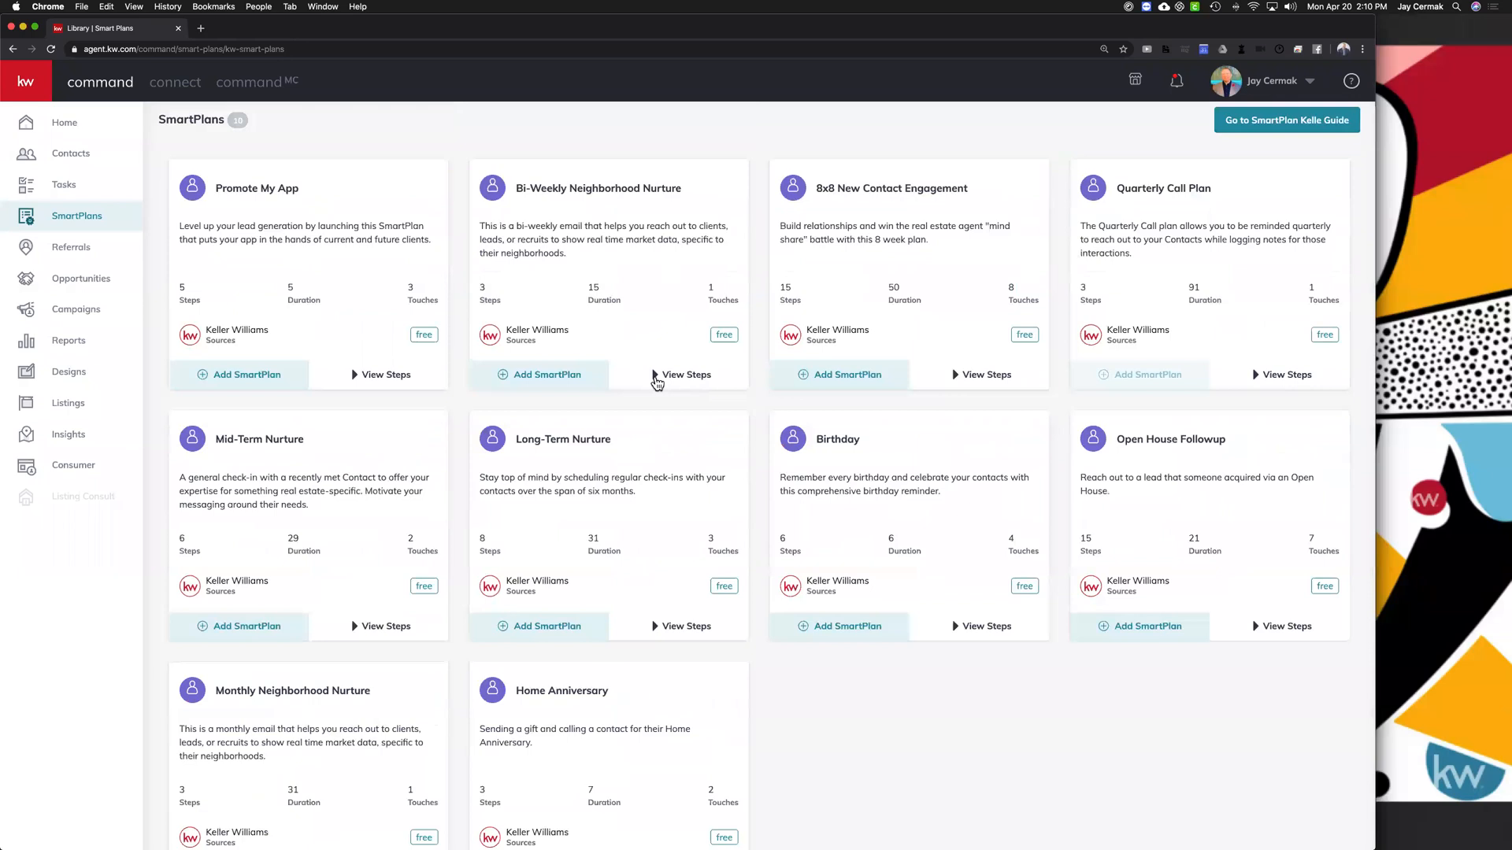
click(657, 381)
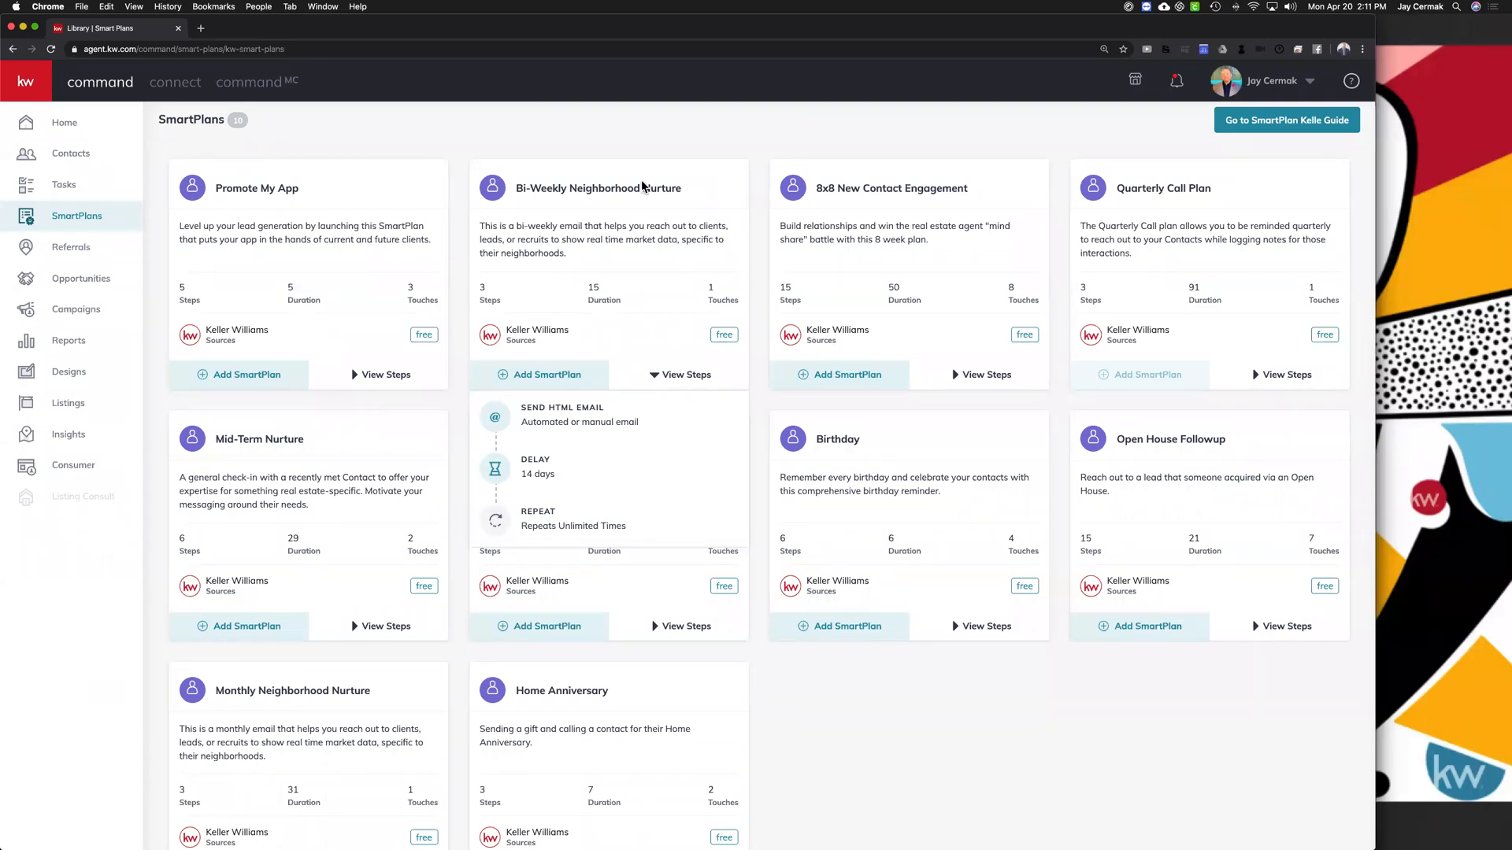
drag(518, 188, 693, 193)
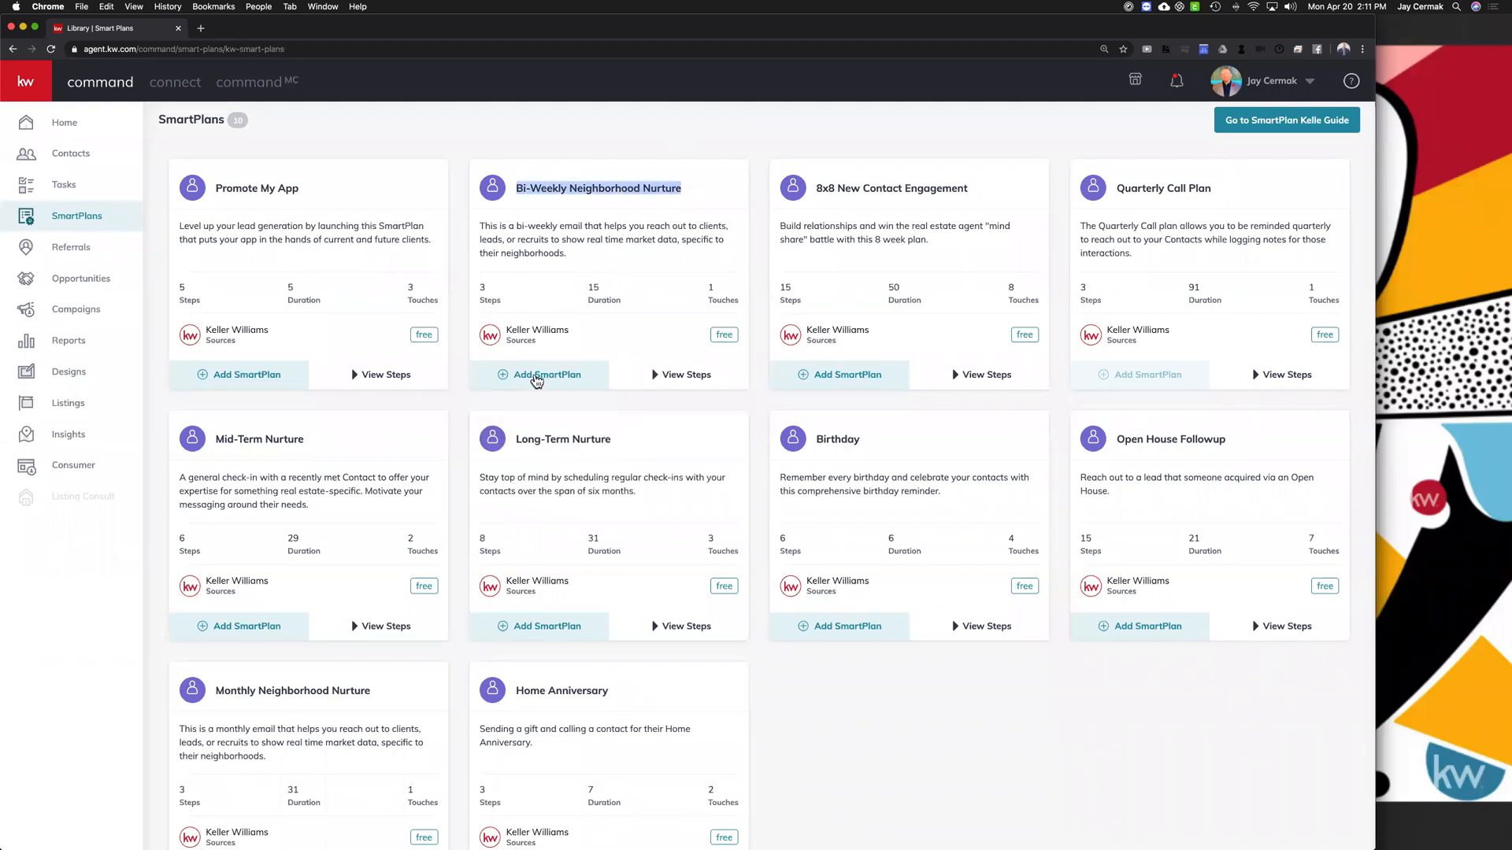
click(648, 378)
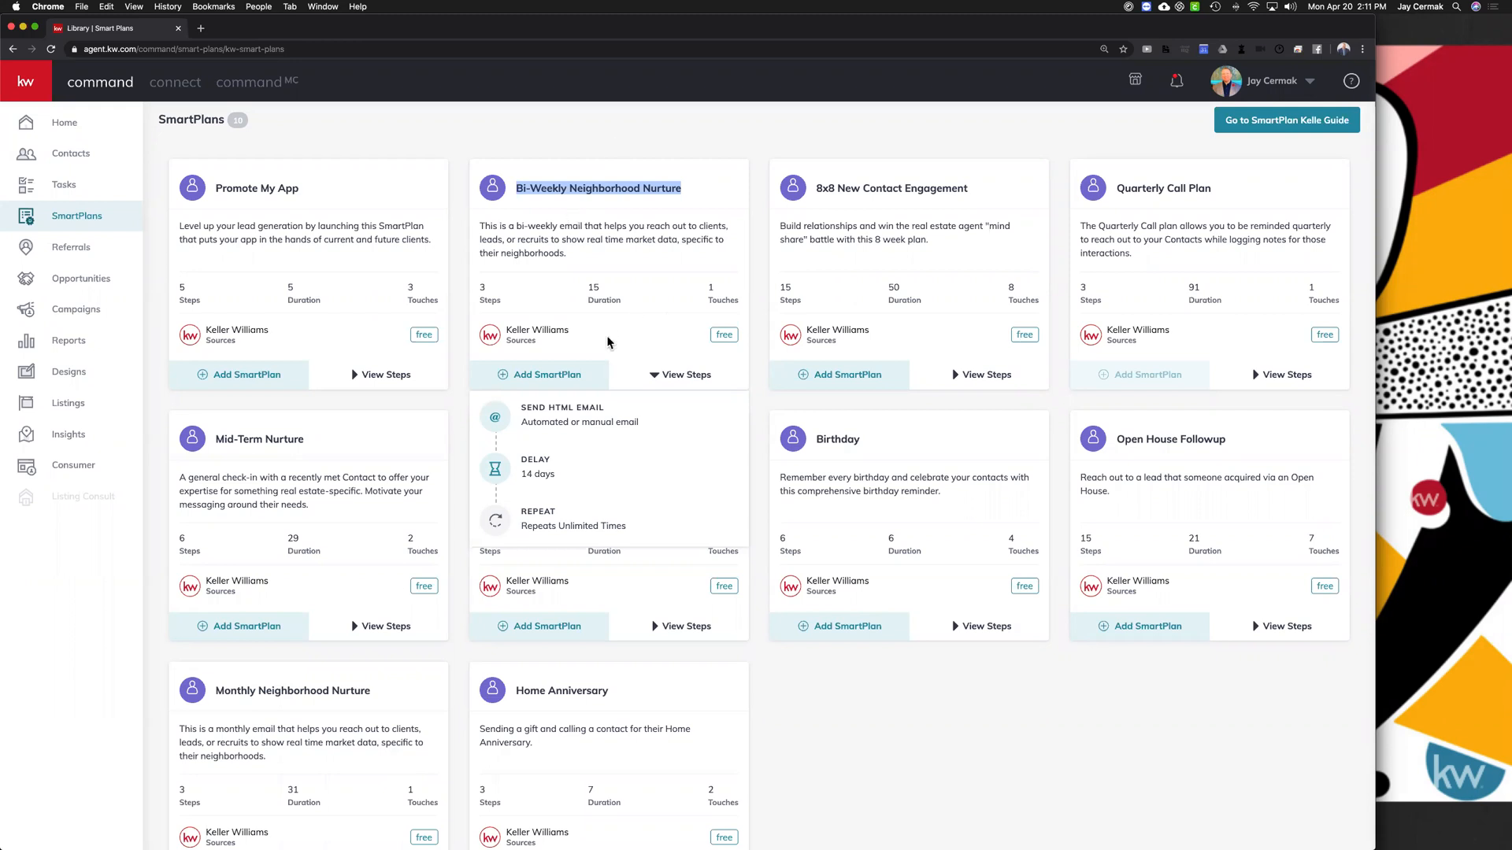
Step: Try to add the Bi-Weekly Neighborhood Nurture plan from the library, and return to My SmartPlans
click(536, 385)
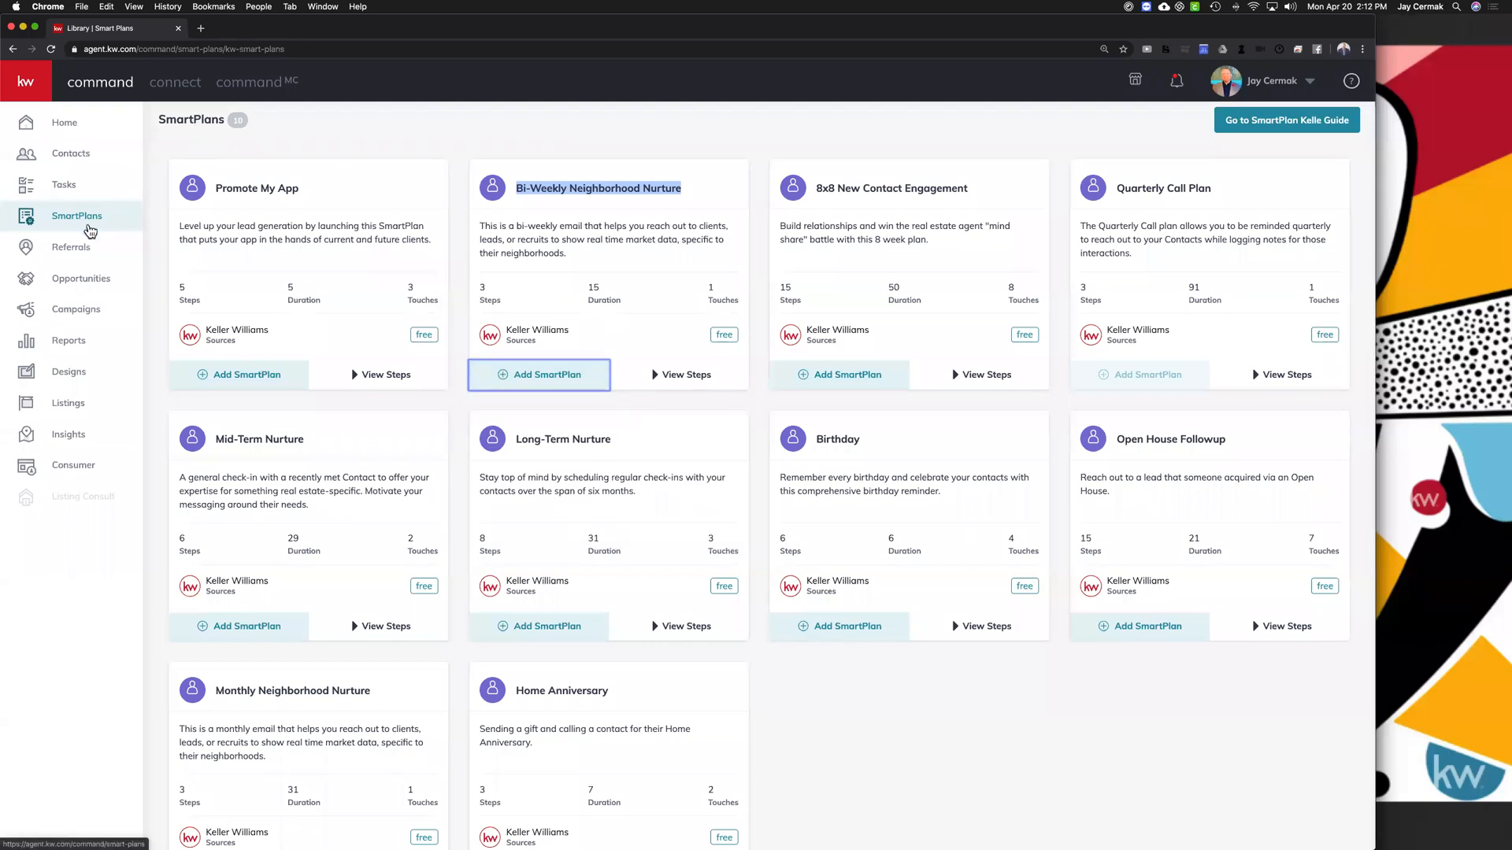
click(108, 223)
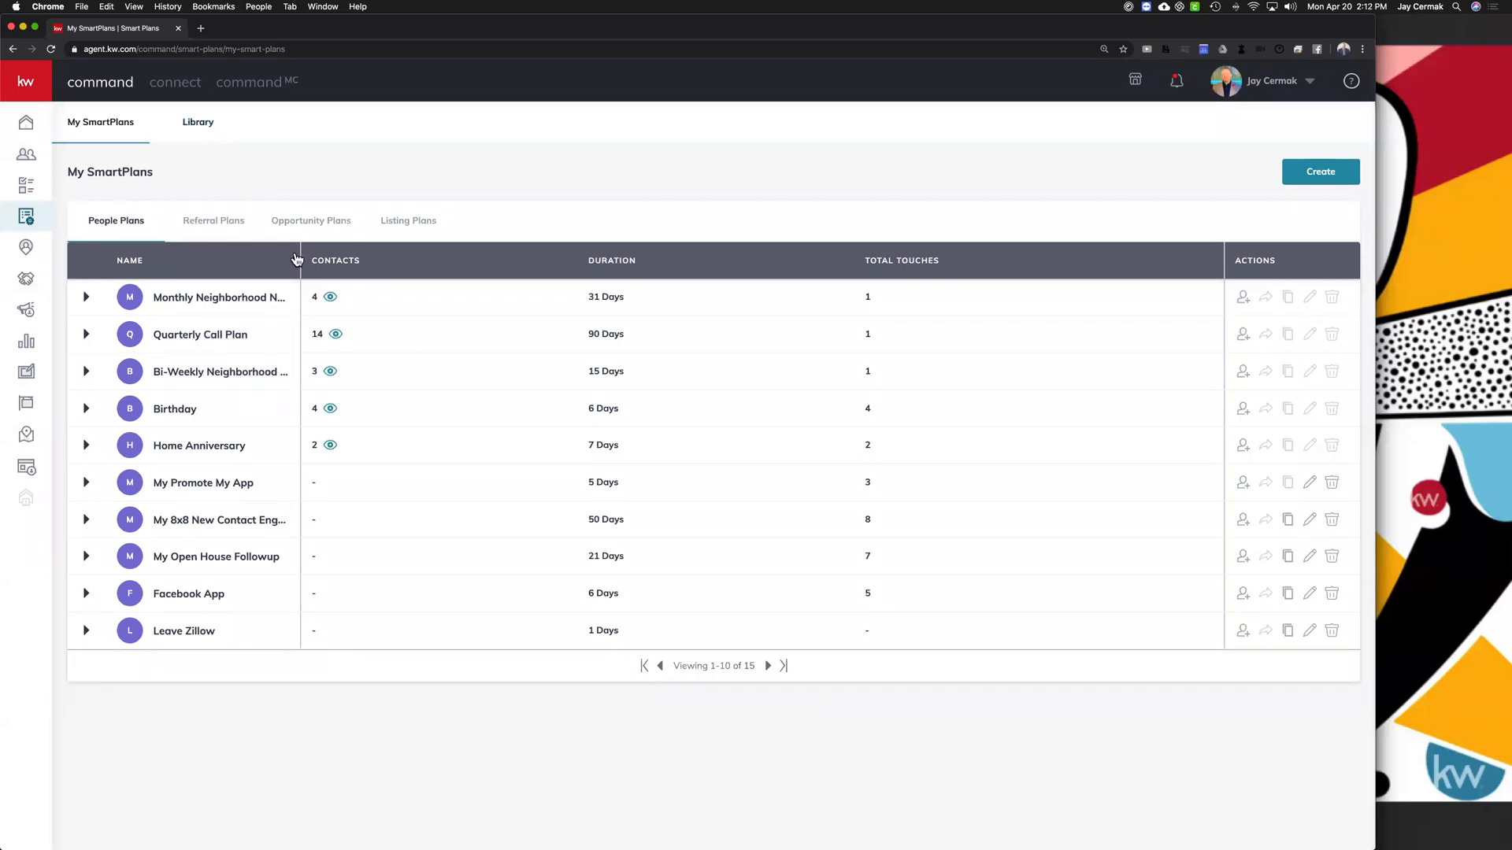
Step: Reopen the SmartPlans library and examine the steps of the Quarterly Call Plan
click(188, 126)
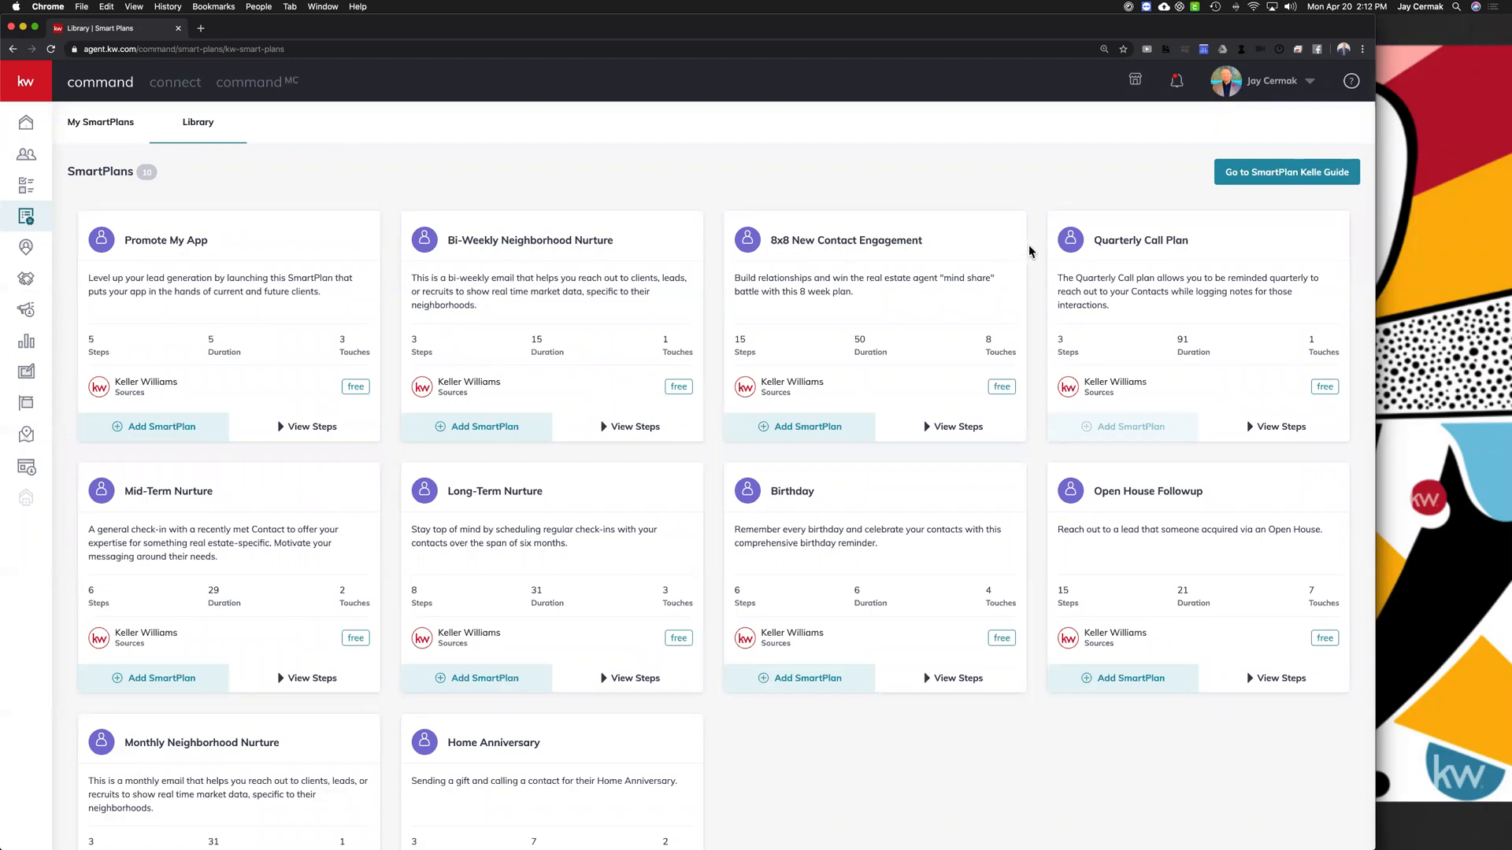
click(1262, 429)
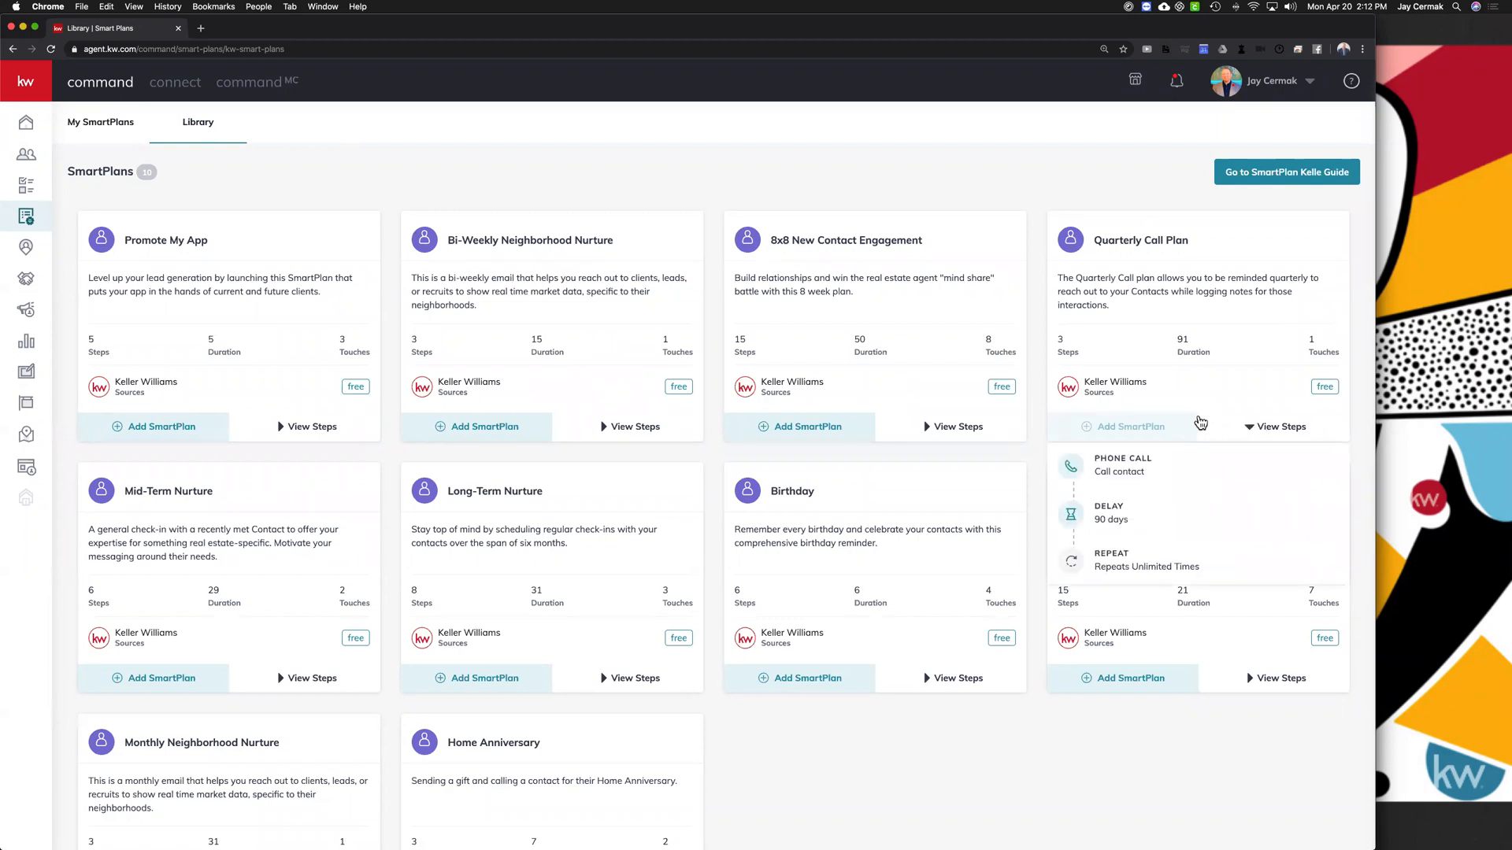
mouse_move(1129, 464)
click(1161, 566)
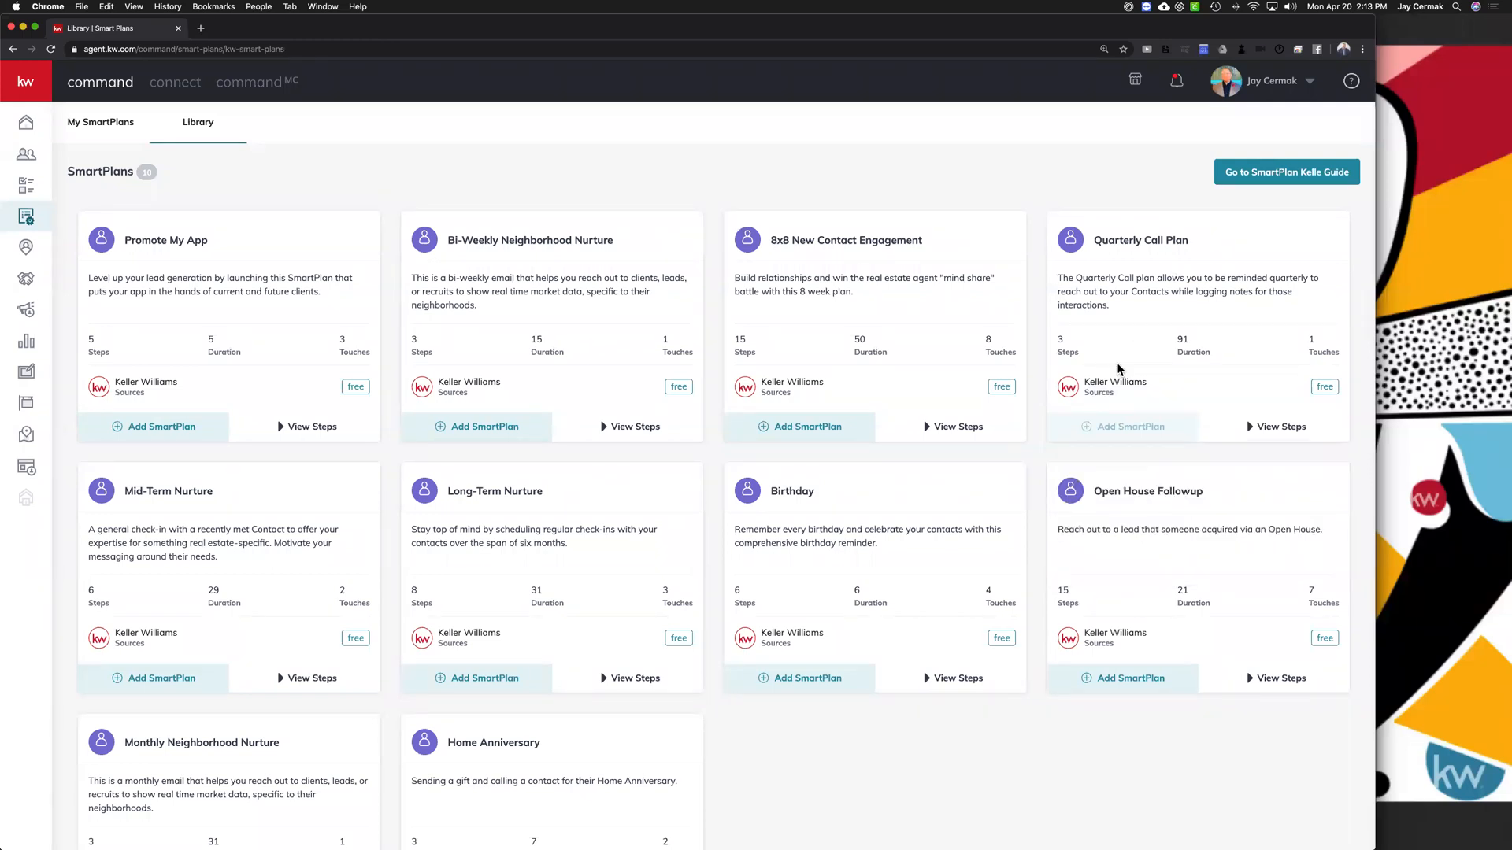
click(1249, 432)
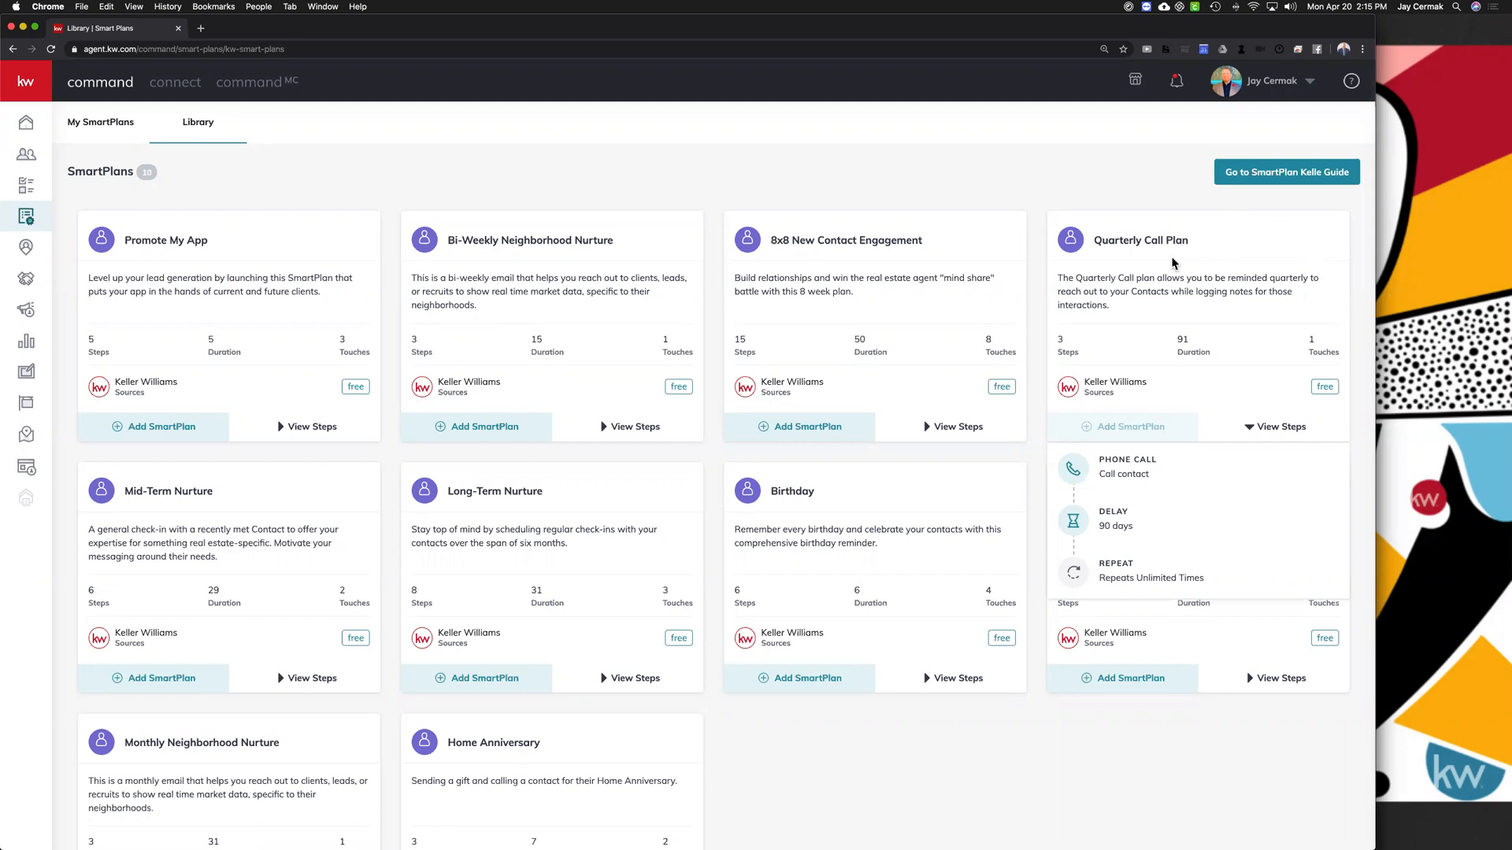
Step: Find the Mid-Term Nurture plan in the library and read its description
scroll(286, 325, down, 1)
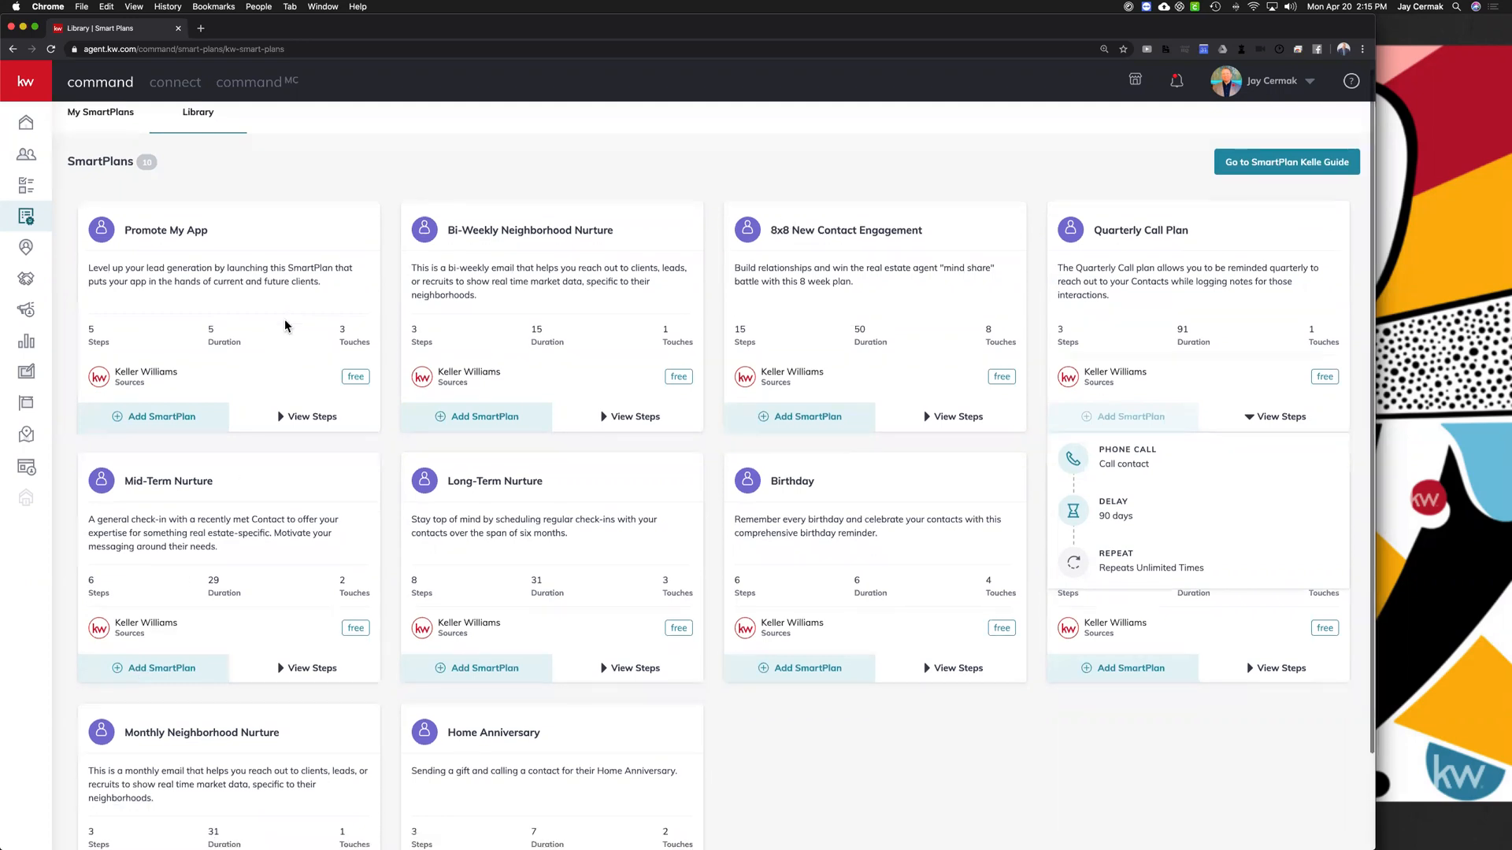
scroll(286, 326, down, 3)
scroll(118, 382, down, 1)
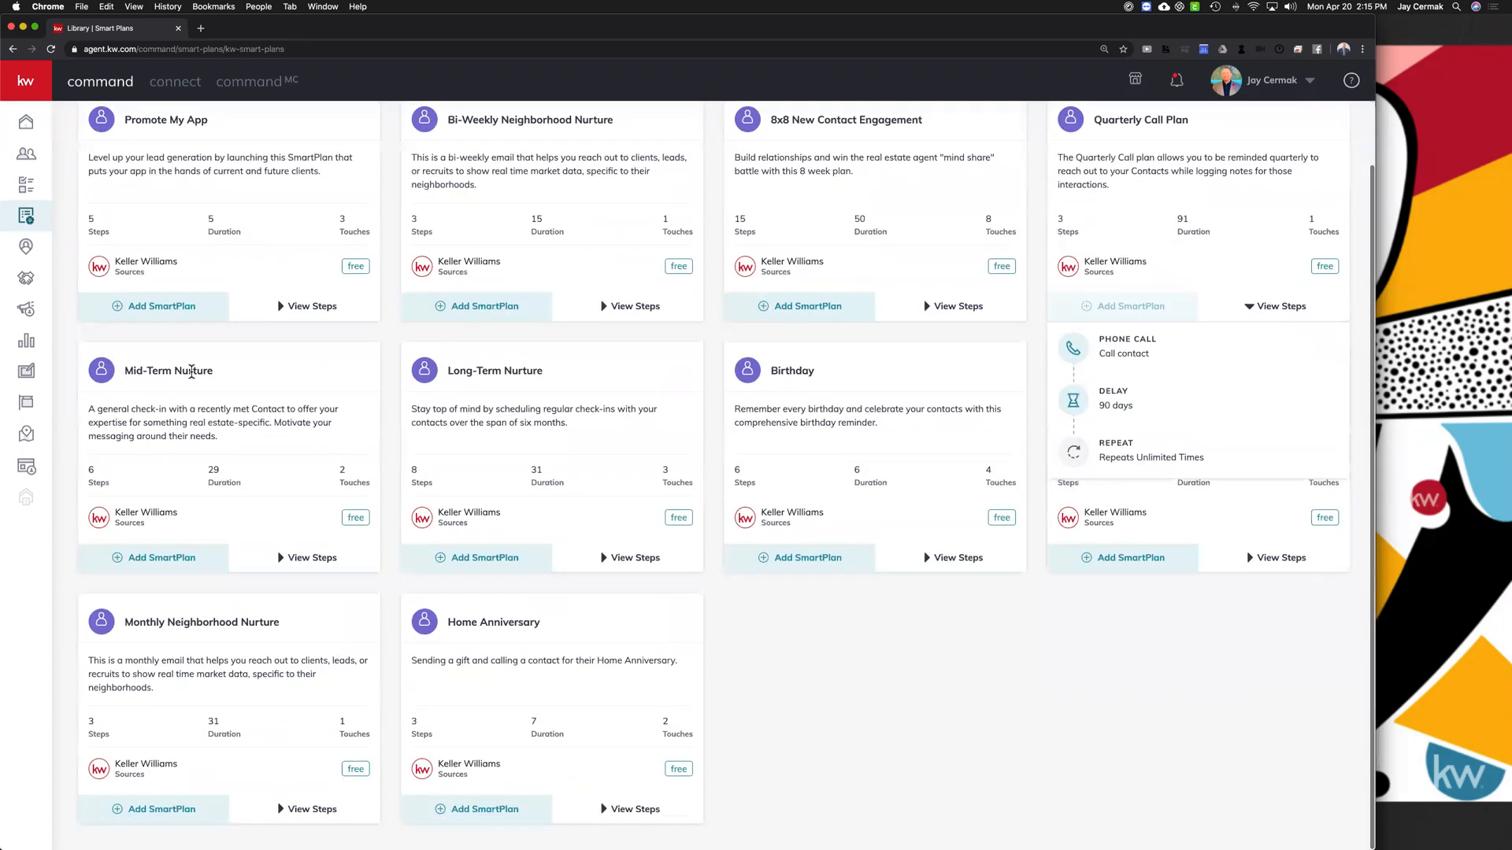
triple_click(254, 378)
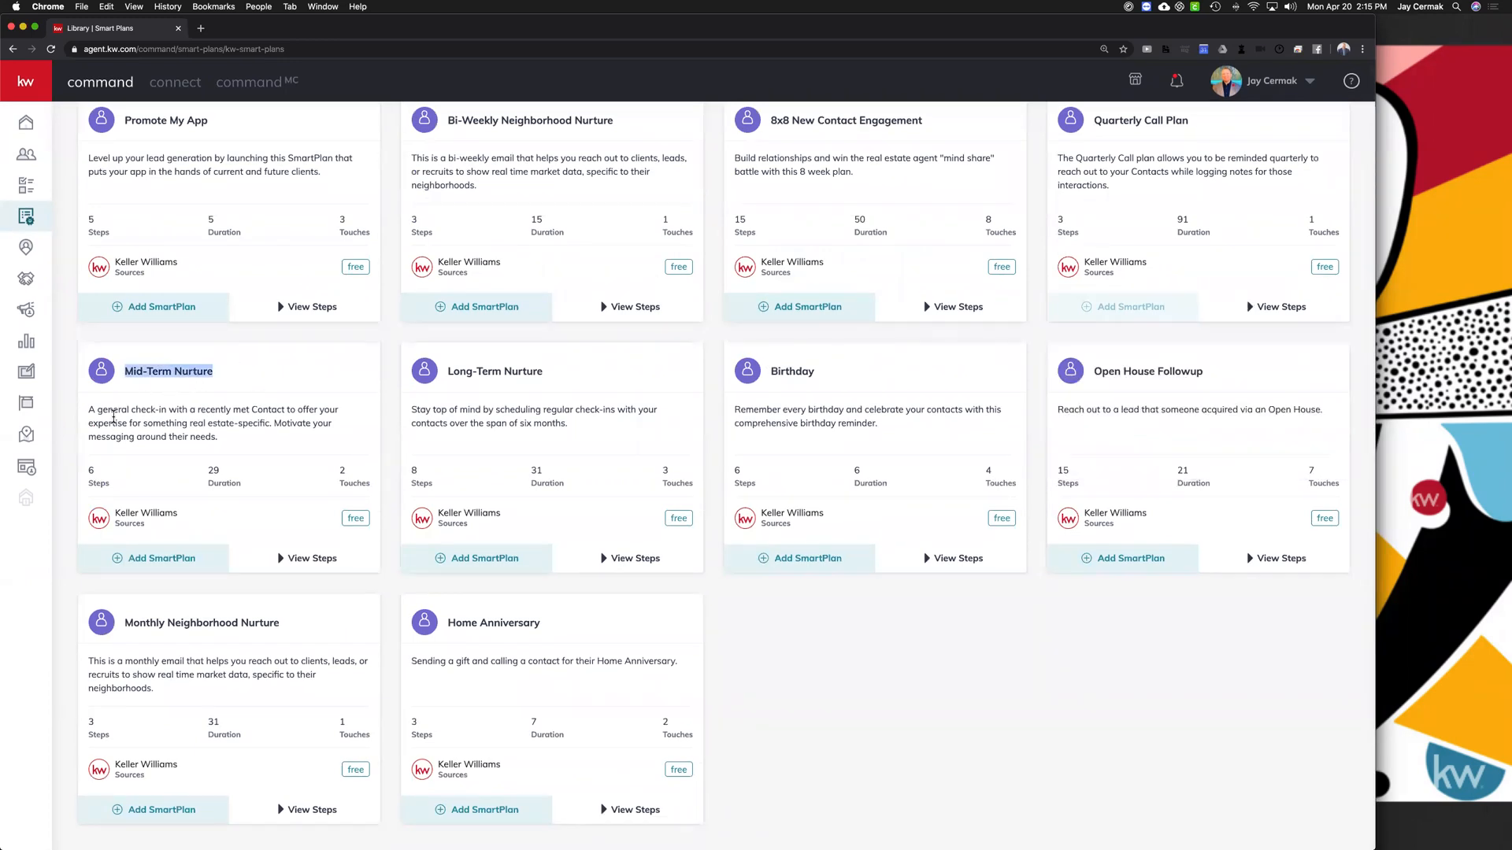
drag(90, 412, 271, 427)
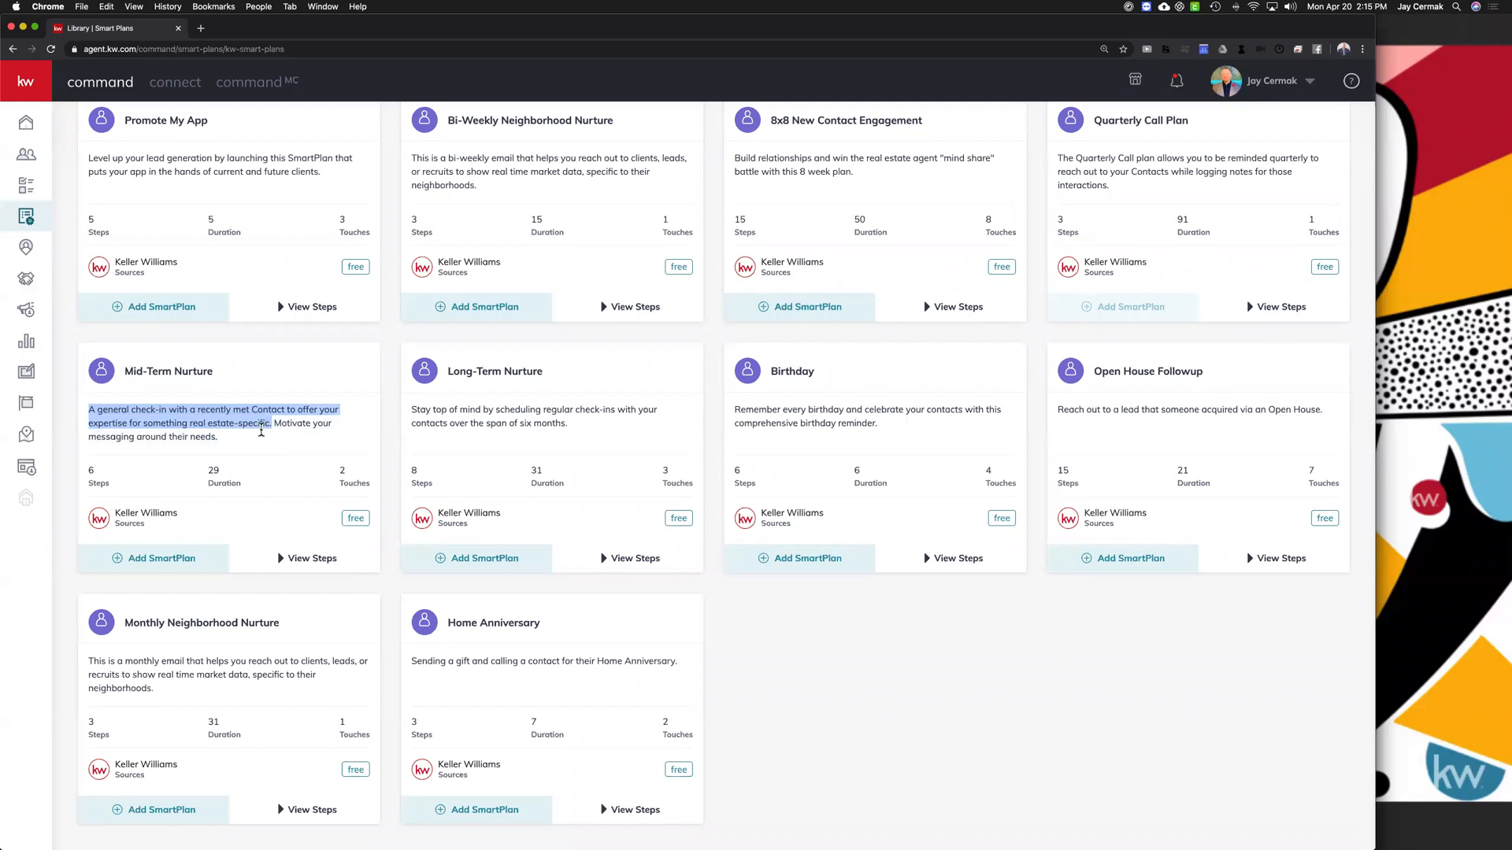
Step: Examine the steps of the Mid-Term Nurture plan, including its linked plan, phone call, sample text messages and repeat setting
click(287, 559)
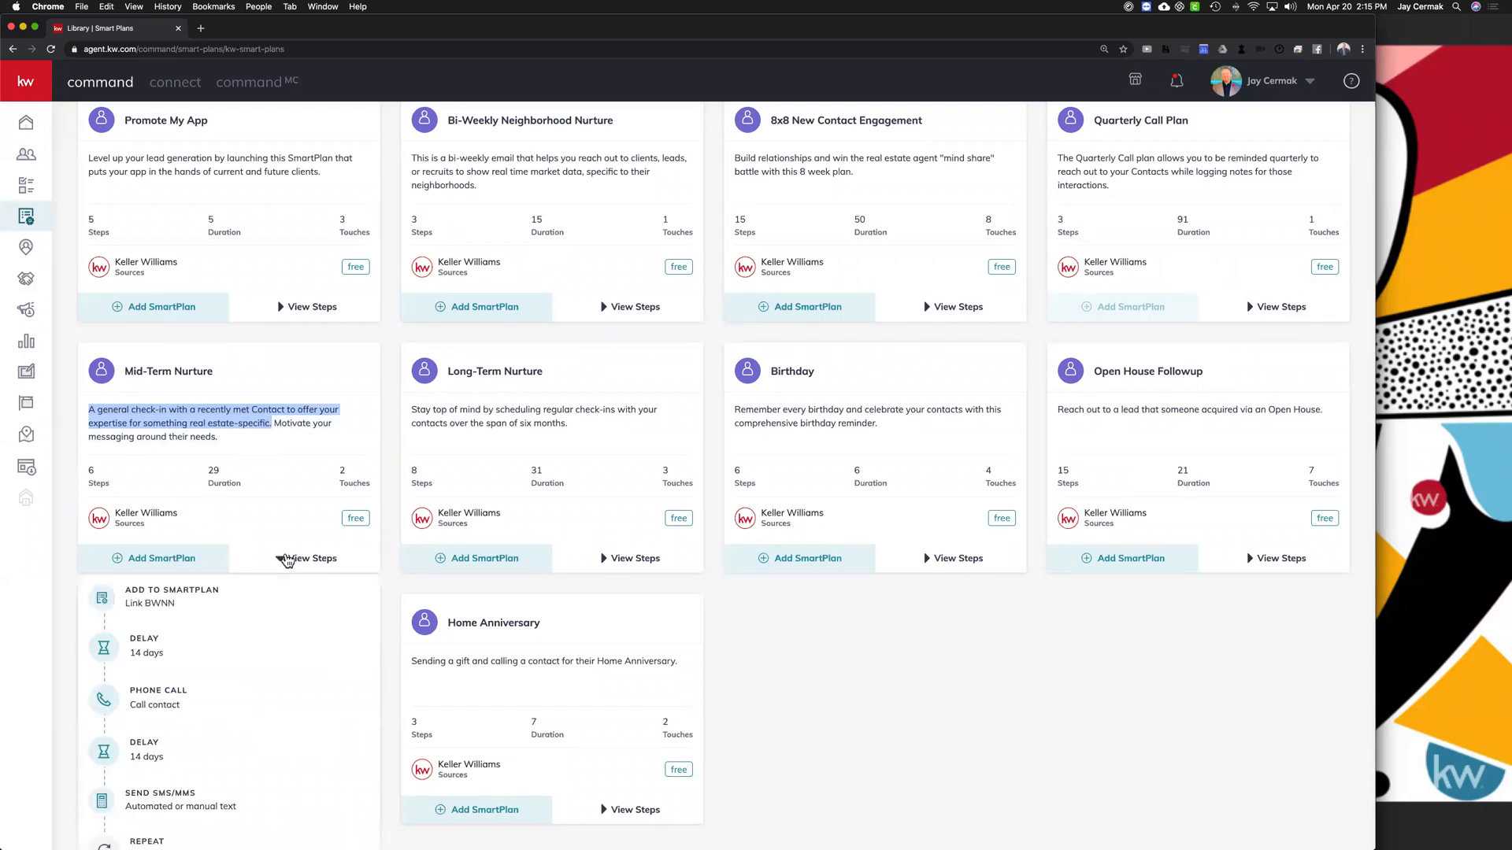
scroll(287, 560, down, 1)
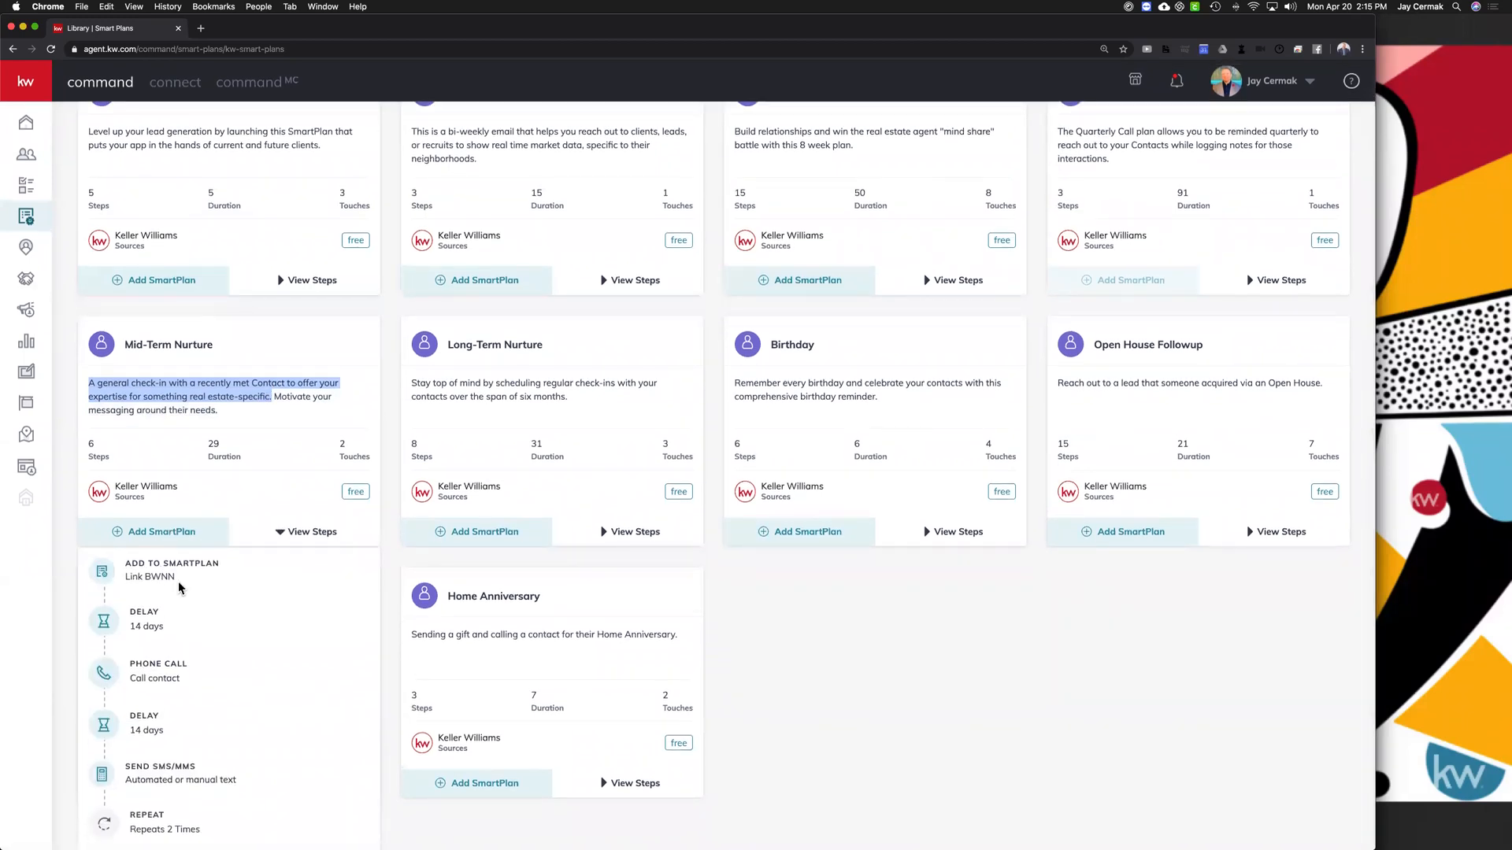
triple_click(127, 561)
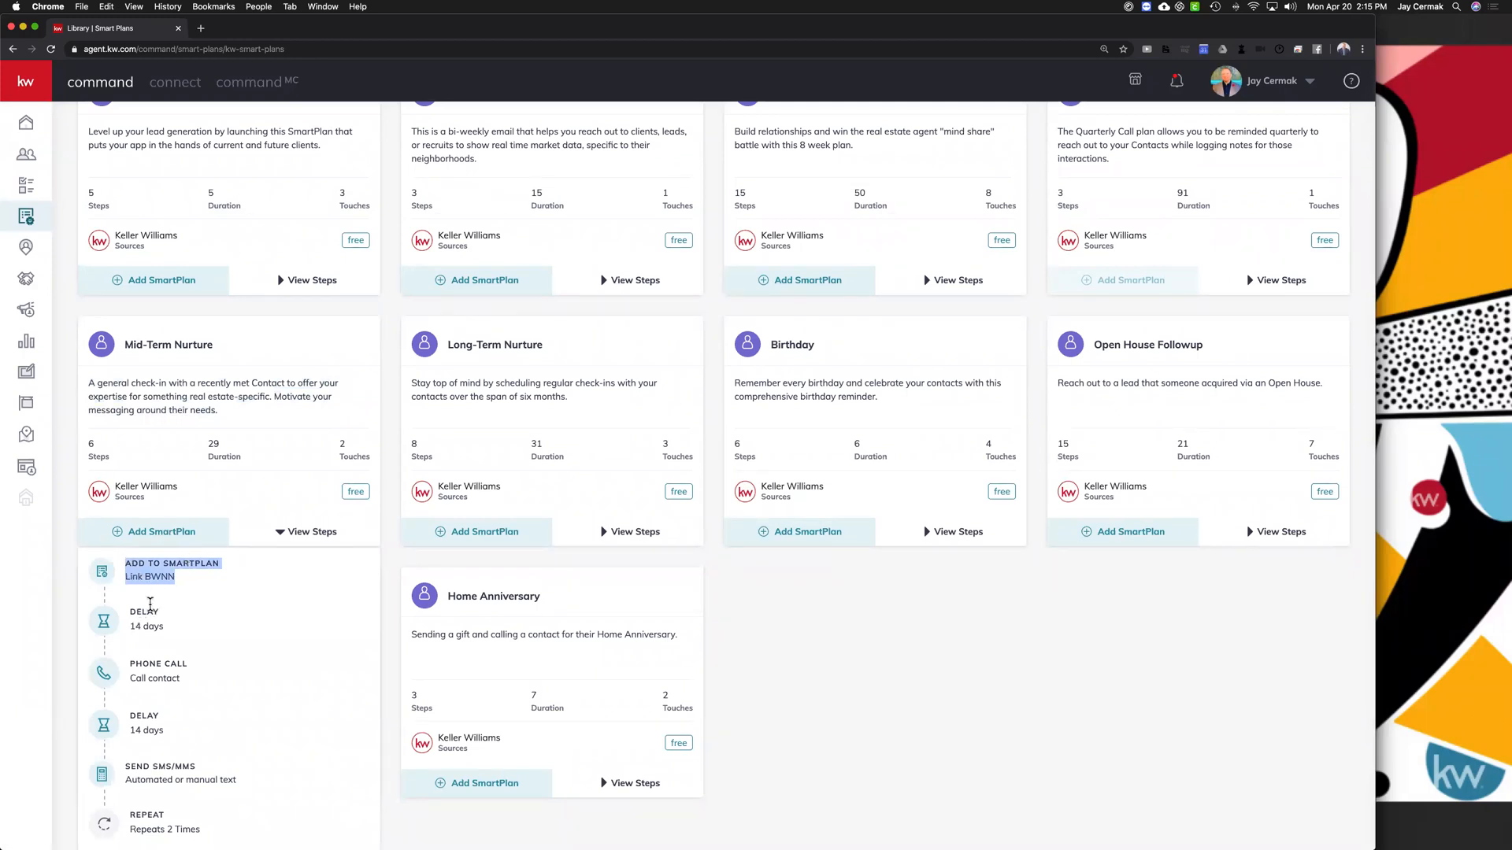
mouse_move(161, 691)
mouse_move(146, 775)
mouse_move(271, 789)
drag(270, 789, 96, 776)
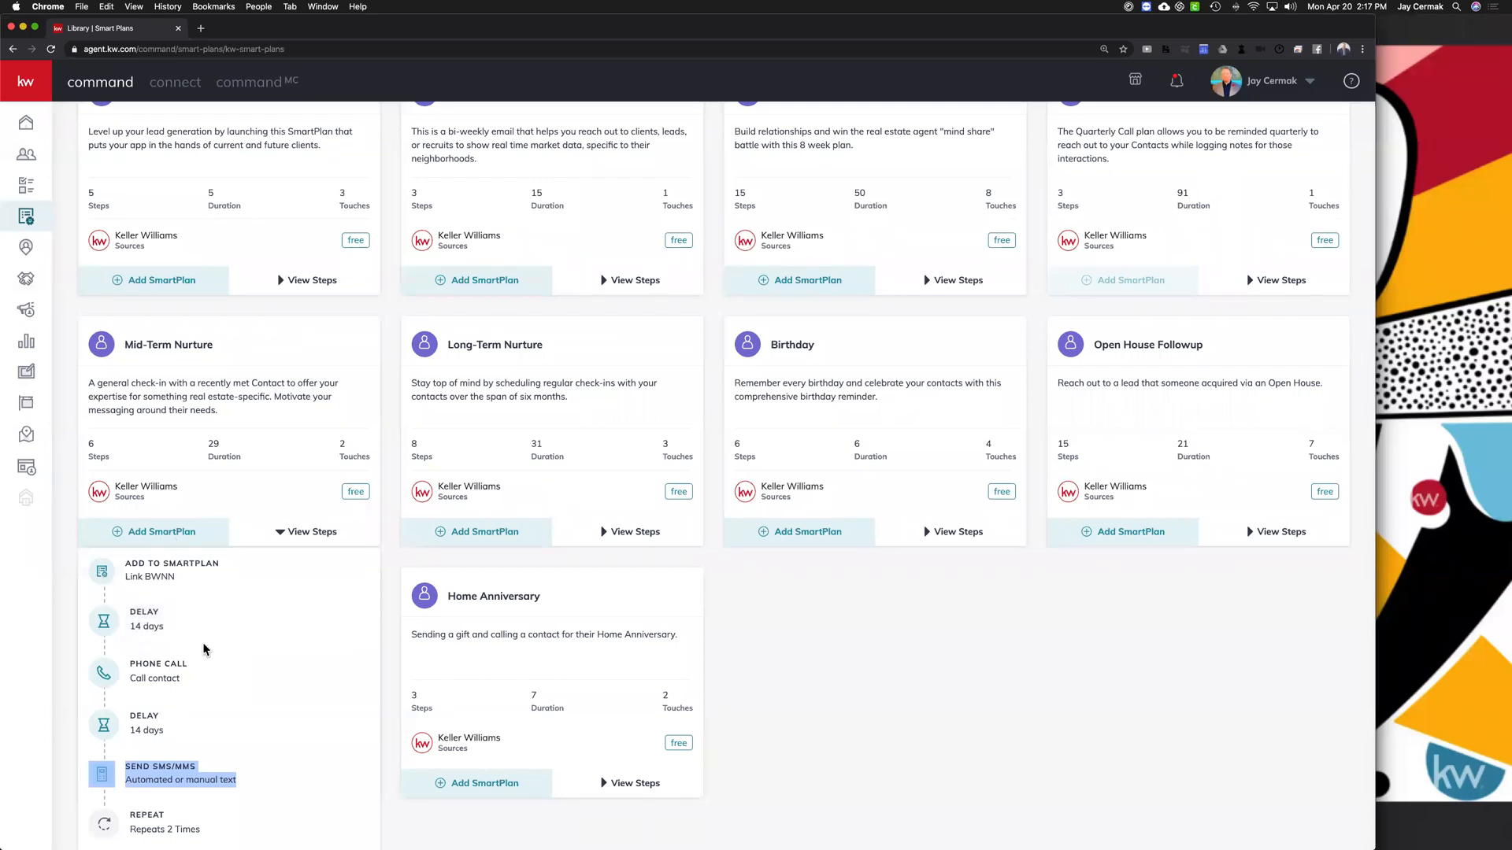
mouse_move(138, 766)
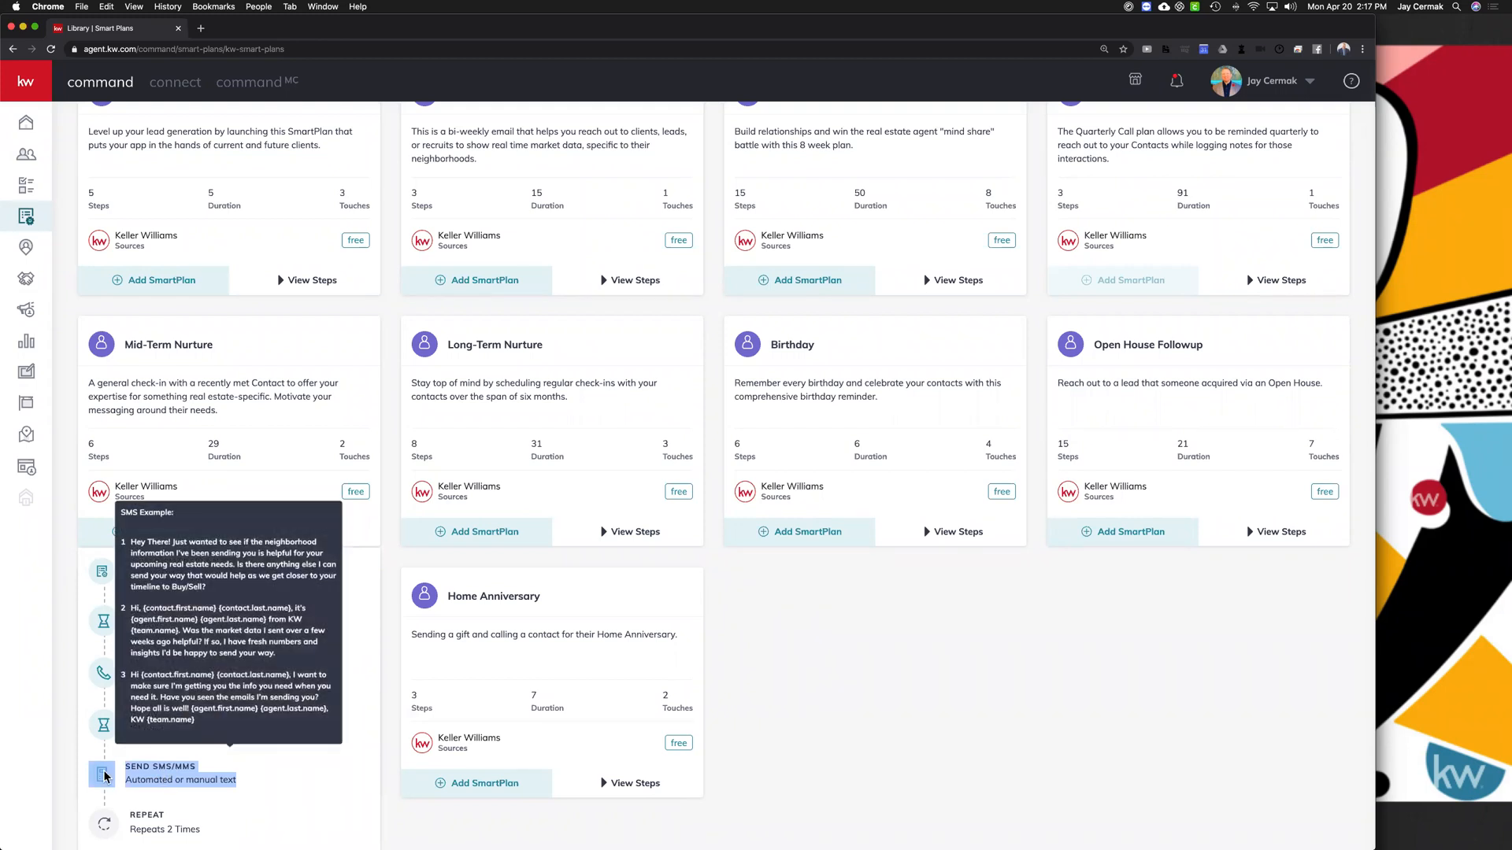
mouse_move(192, 721)
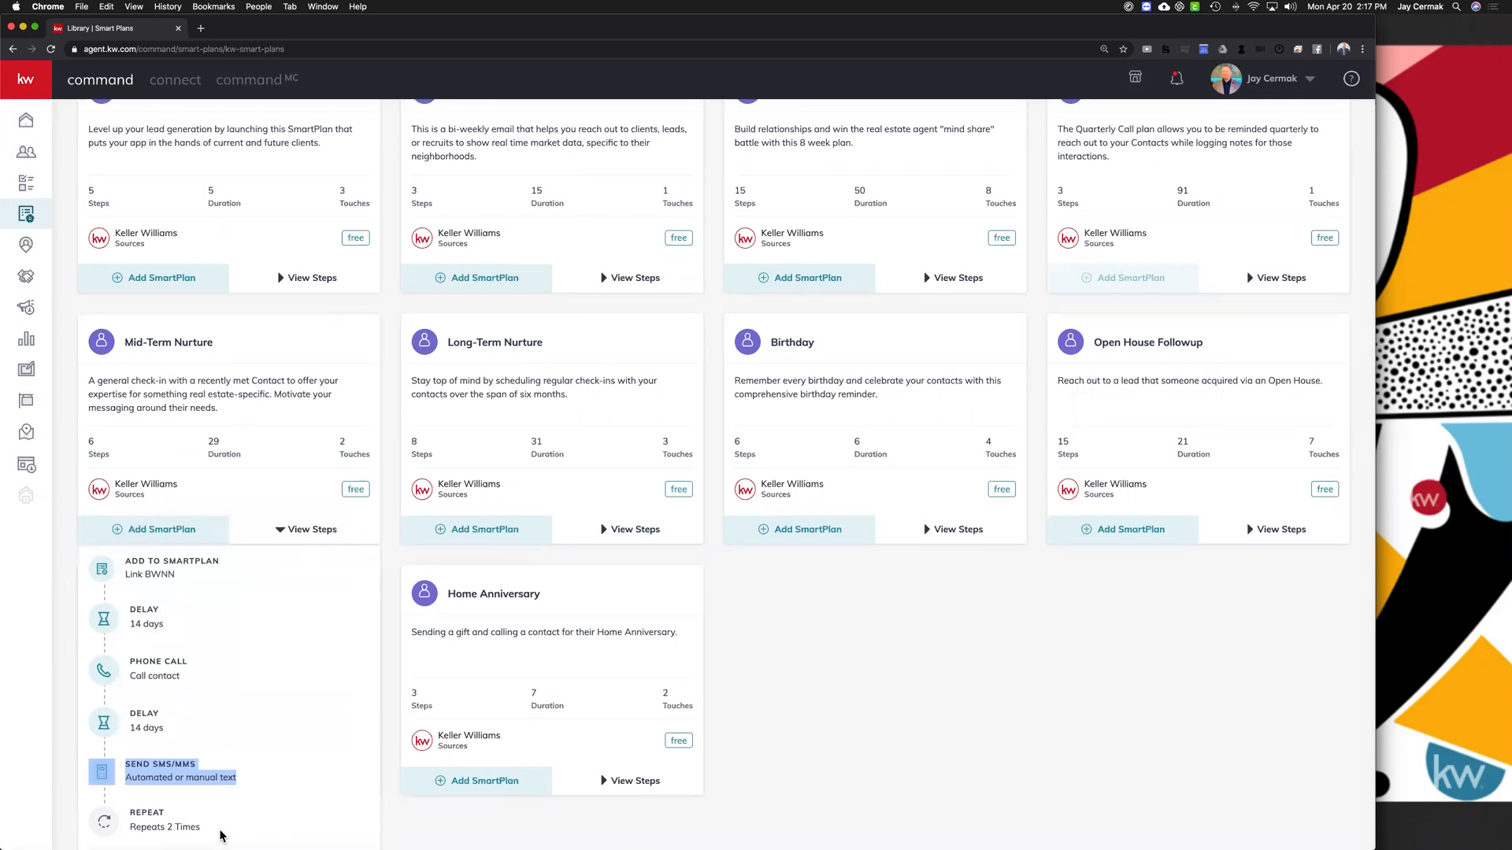
double_click(118, 827)
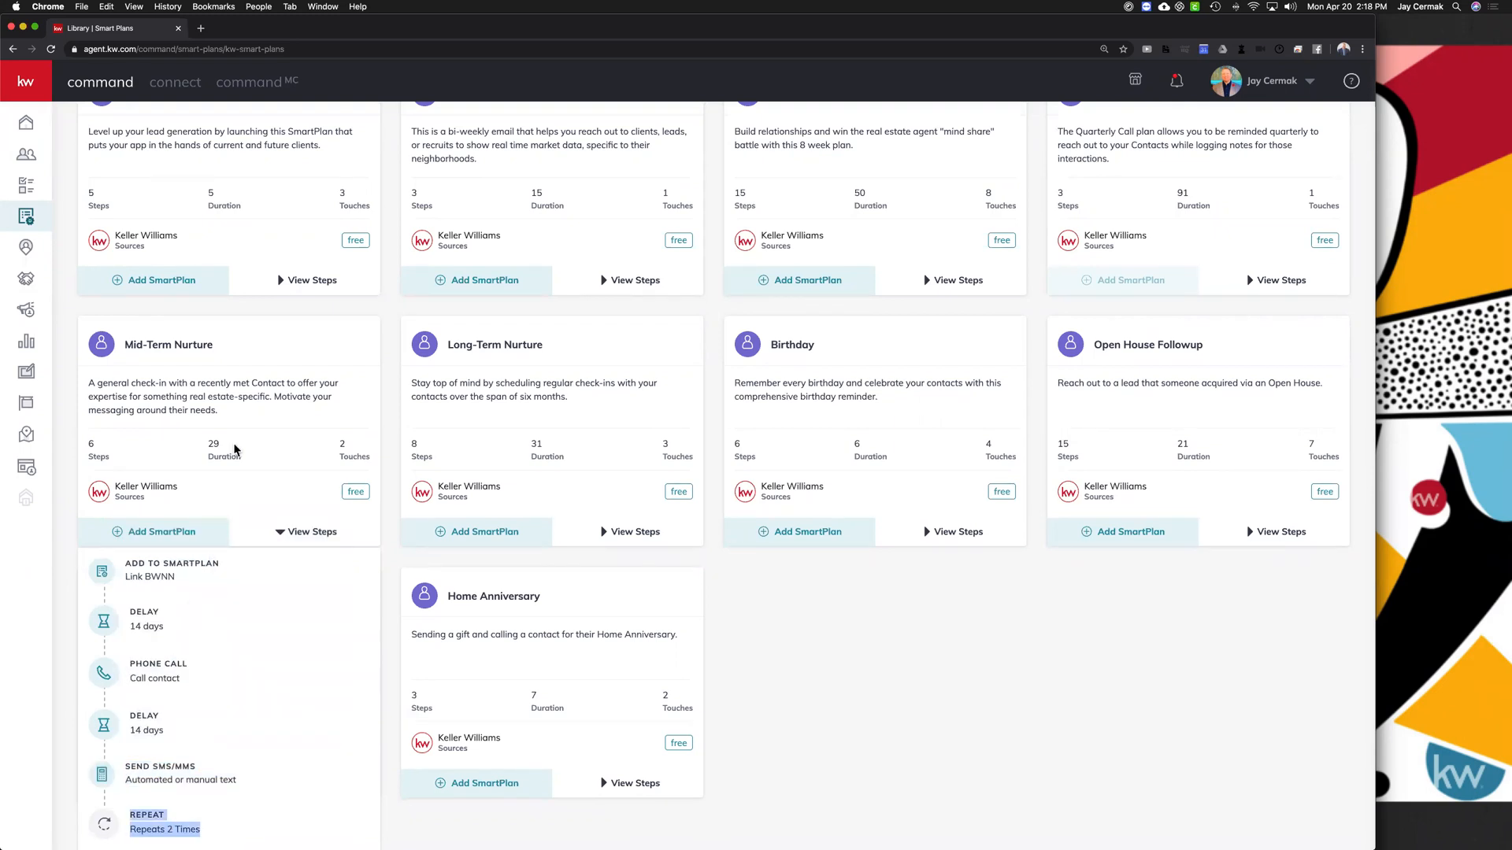
Step: Examine the steps of the Long-Term Nurture plan, including the touch task details, sample text messages and repeat setting
scroll(233, 450, up, 3)
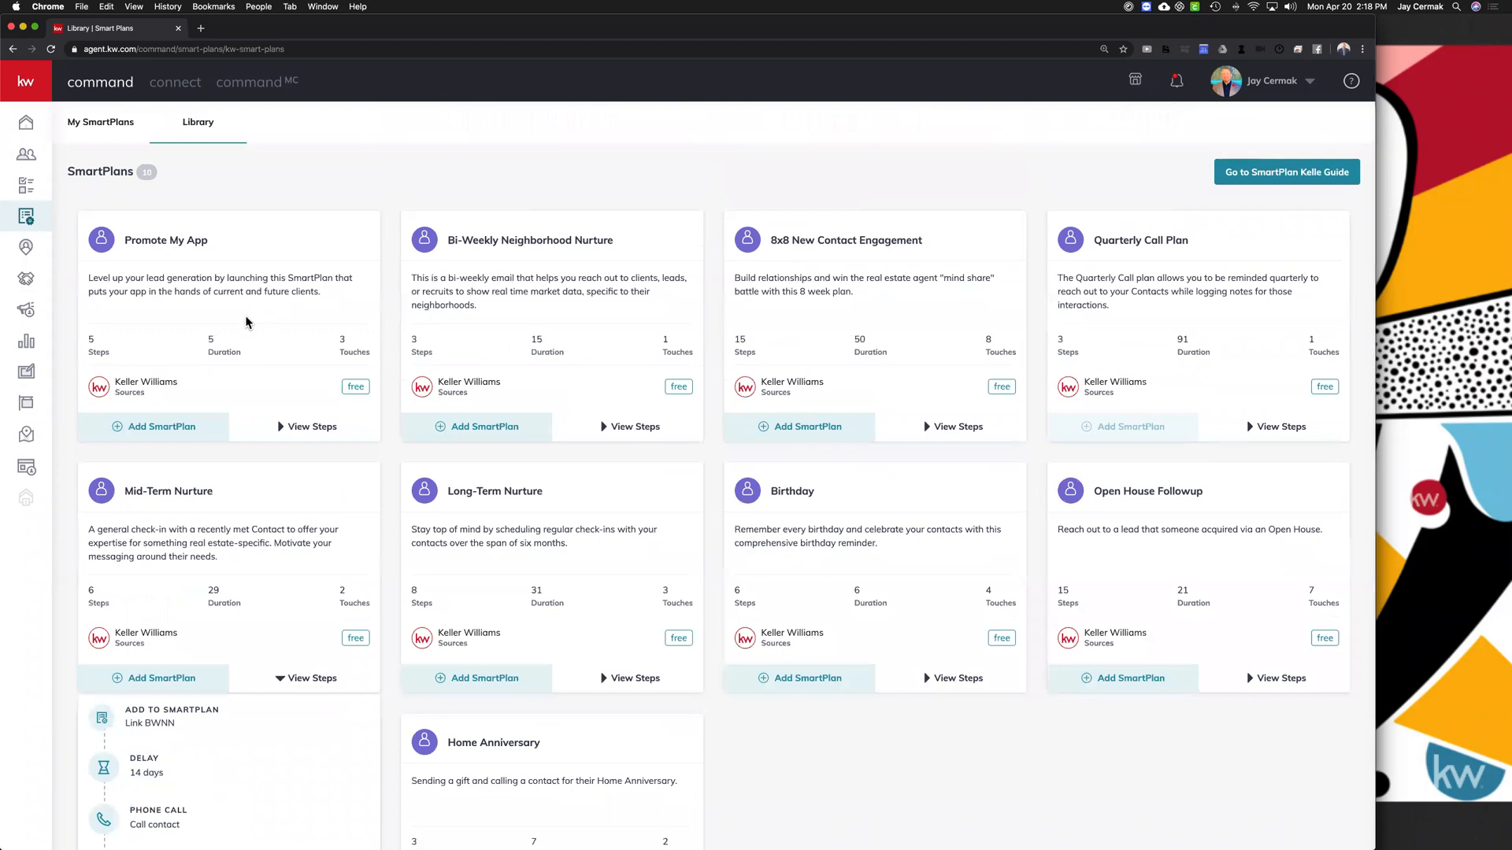
scroll(505, 415, down, 2)
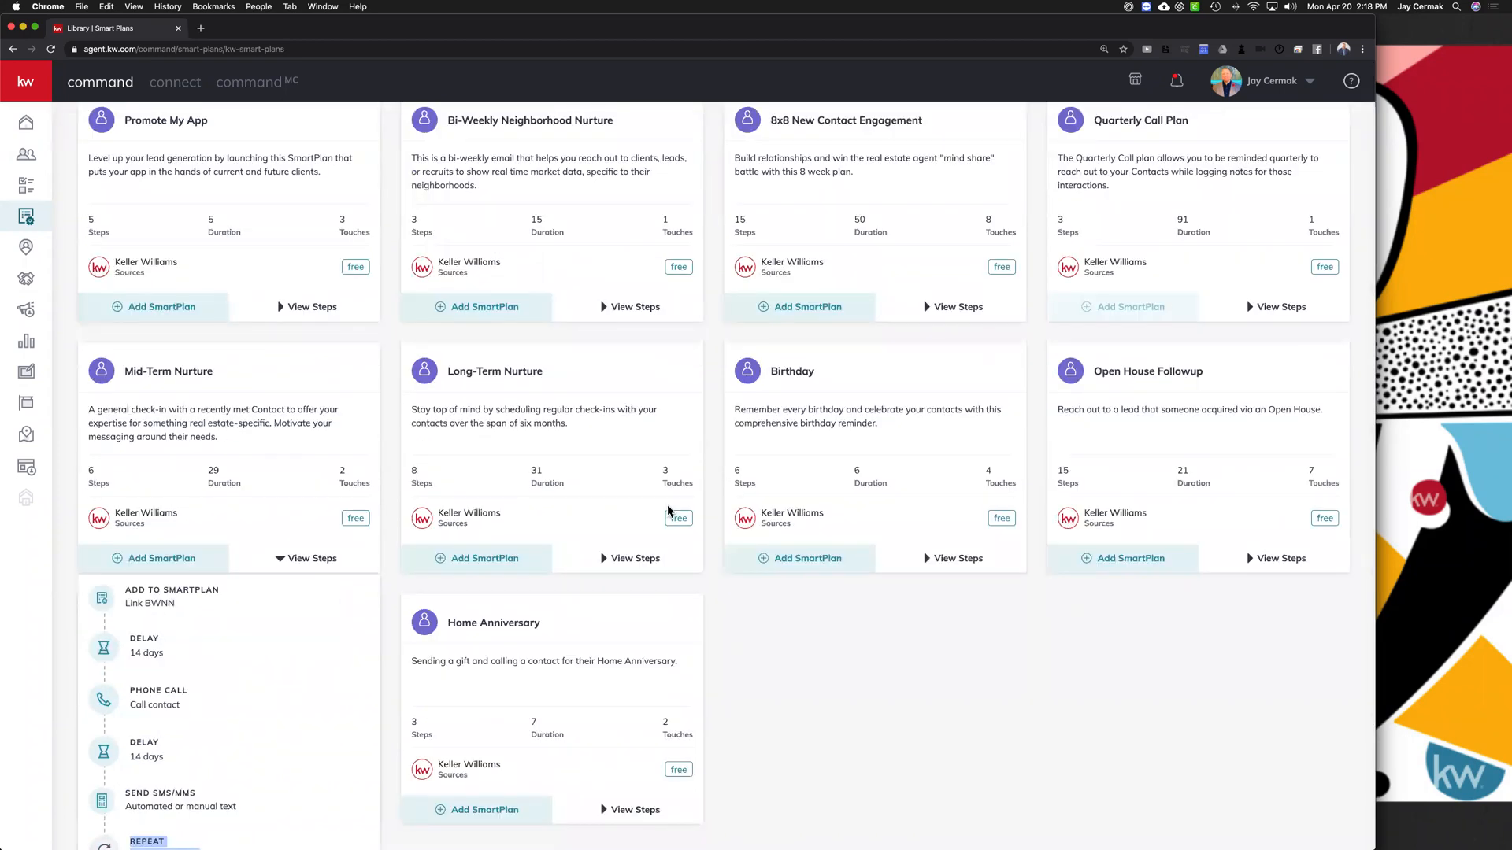
click(629, 558)
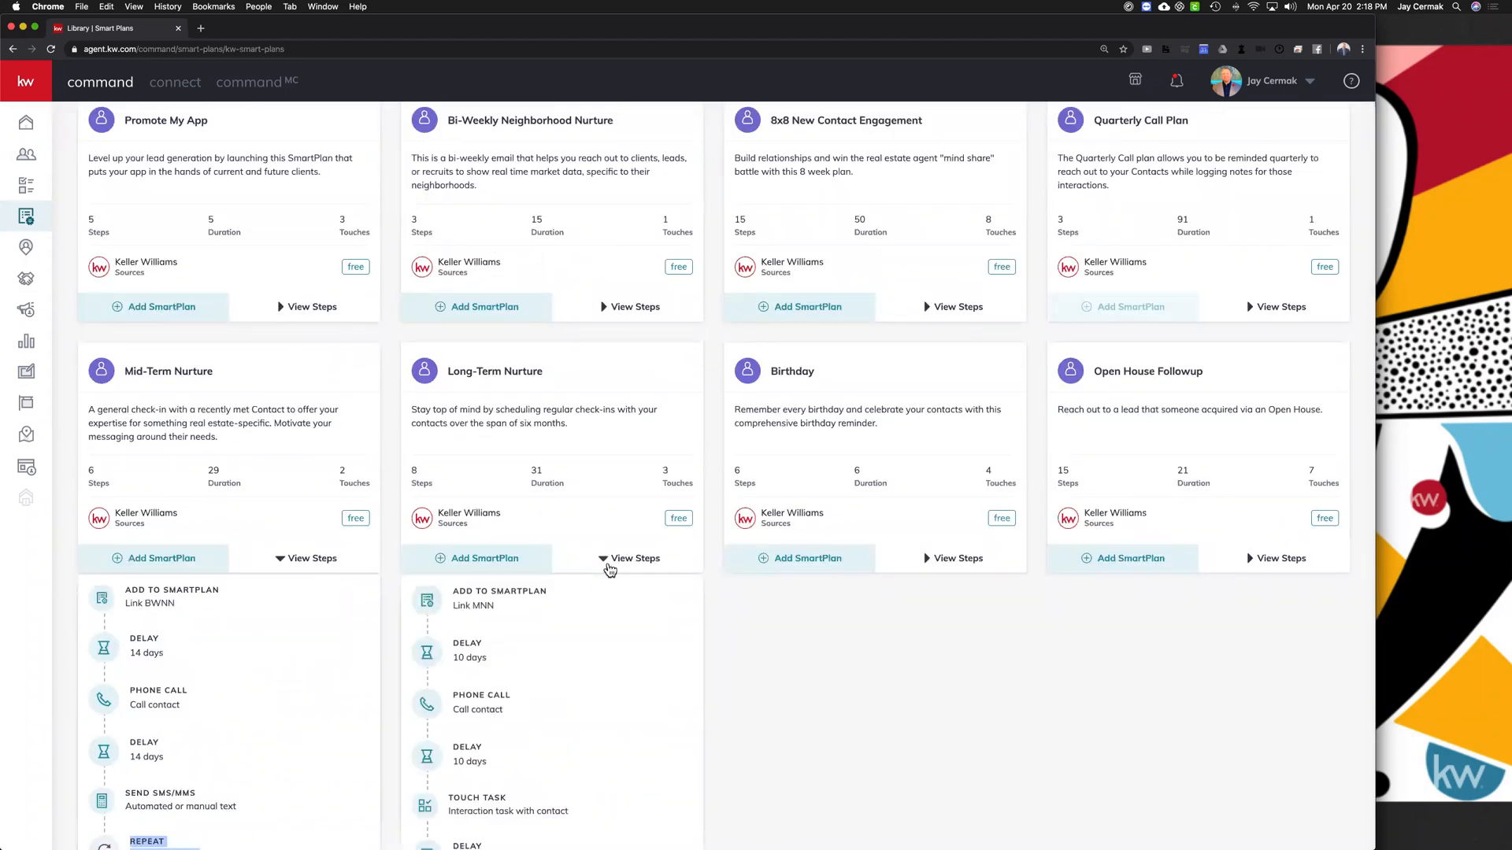
scroll(609, 567, down, 3)
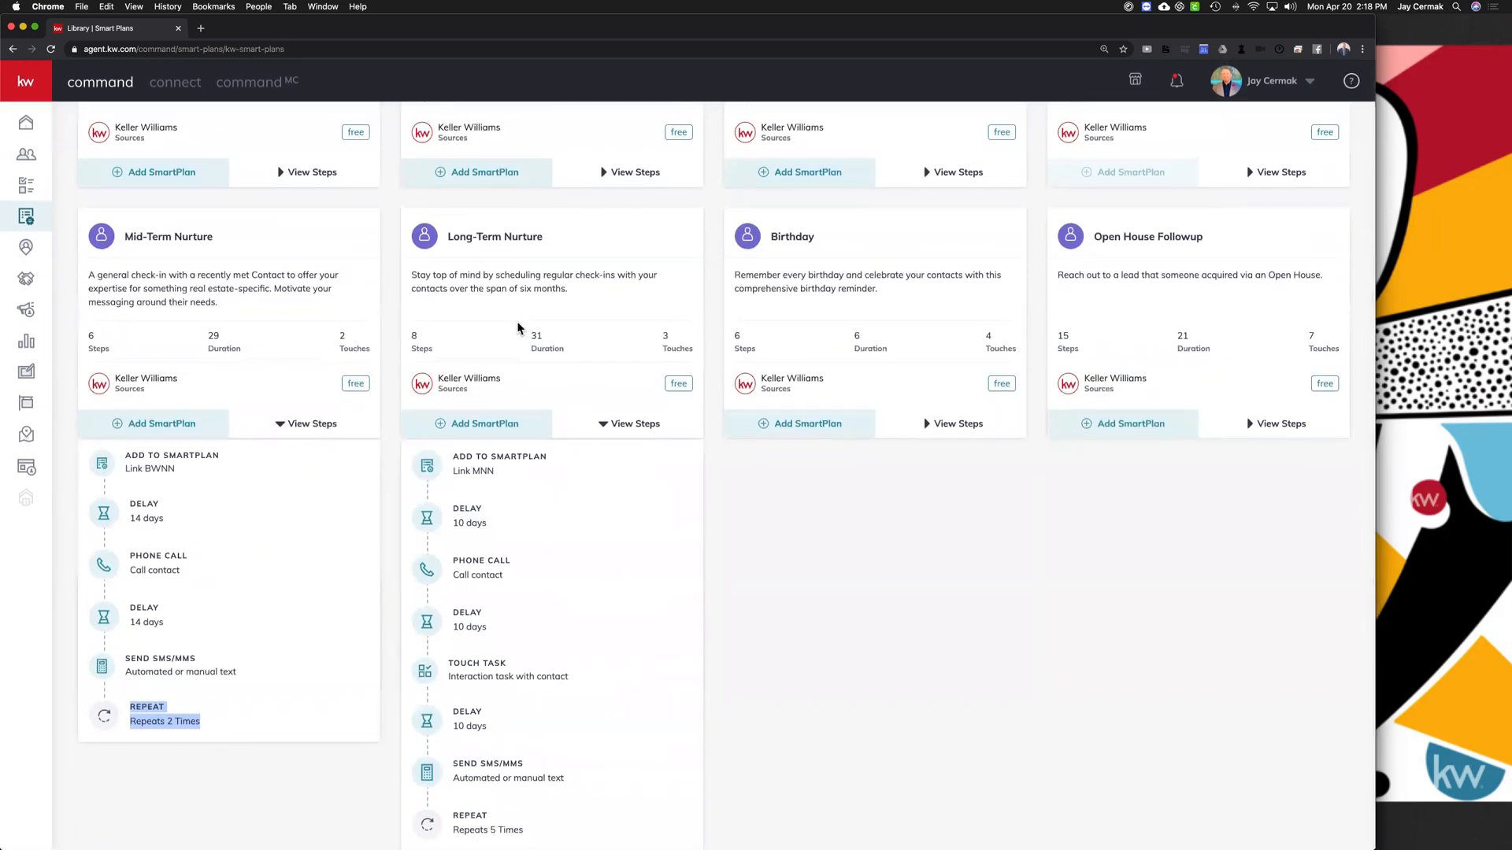
drag(449, 459, 535, 486)
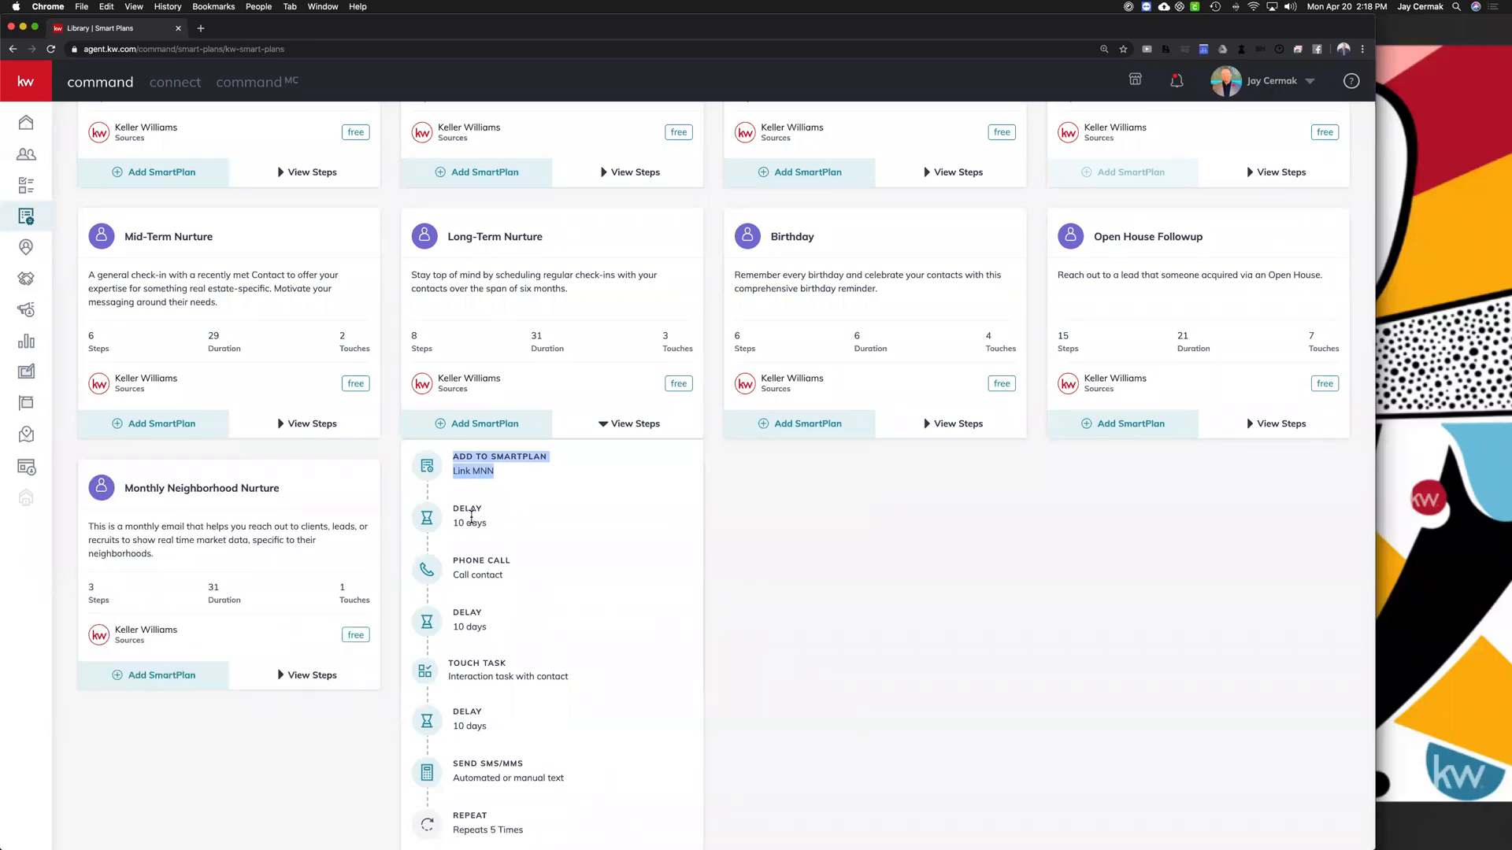
mouse_move(466, 565)
mouse_move(478, 667)
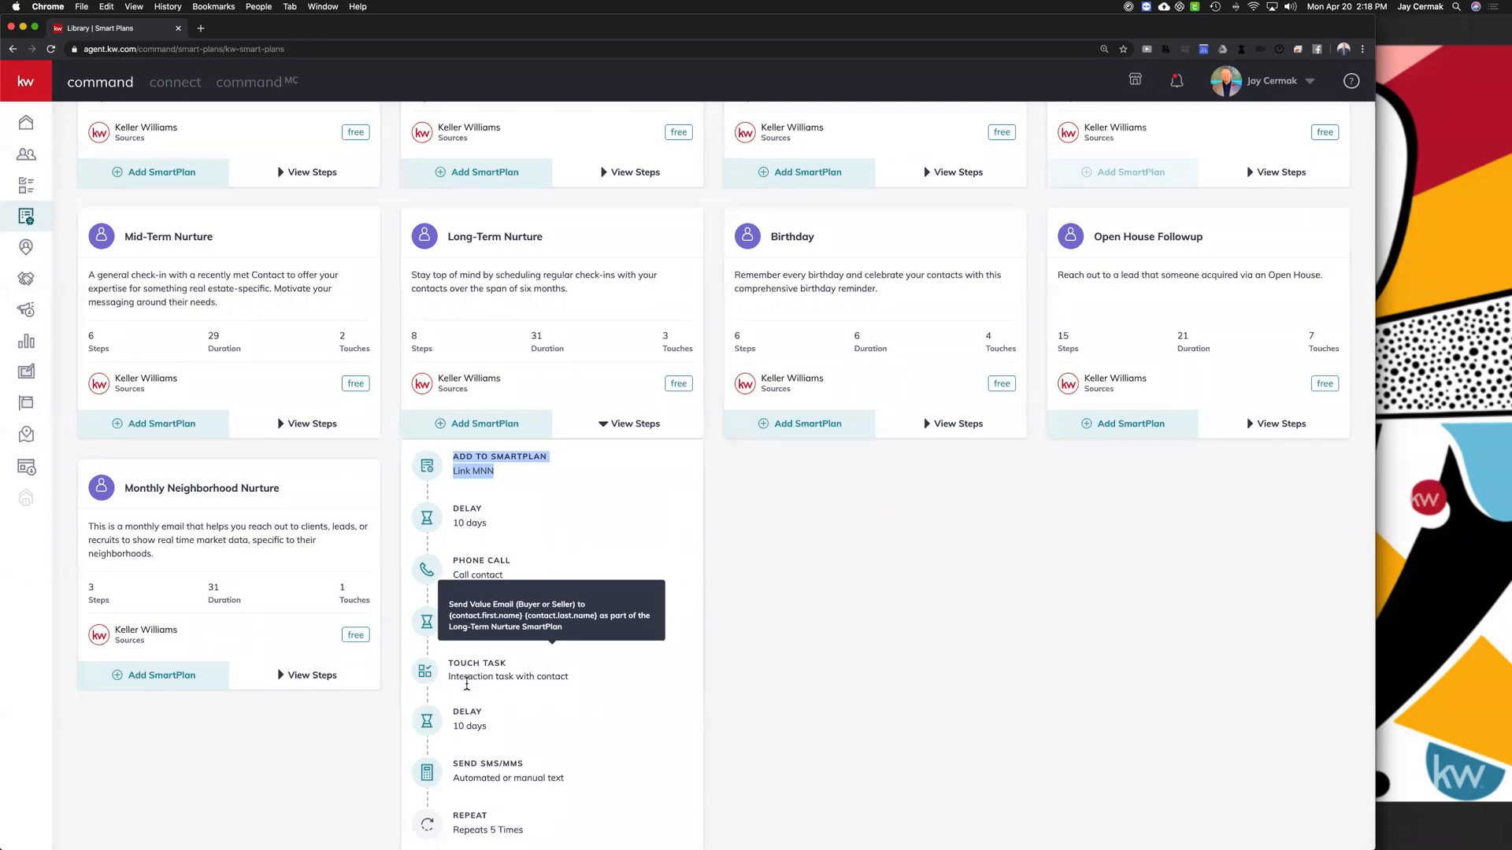
mouse_move(485, 771)
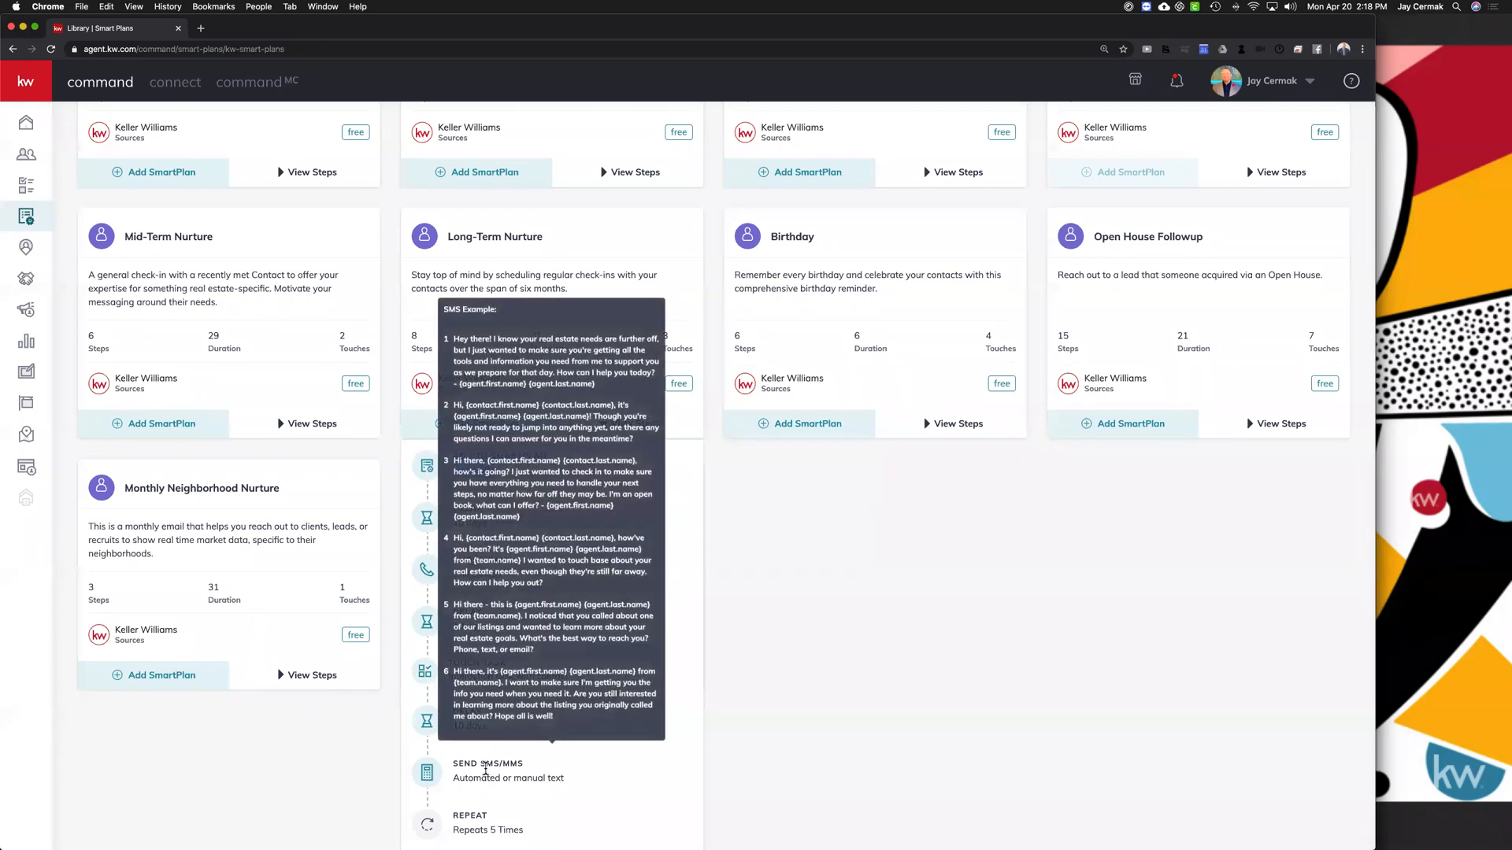
drag(456, 828, 534, 831)
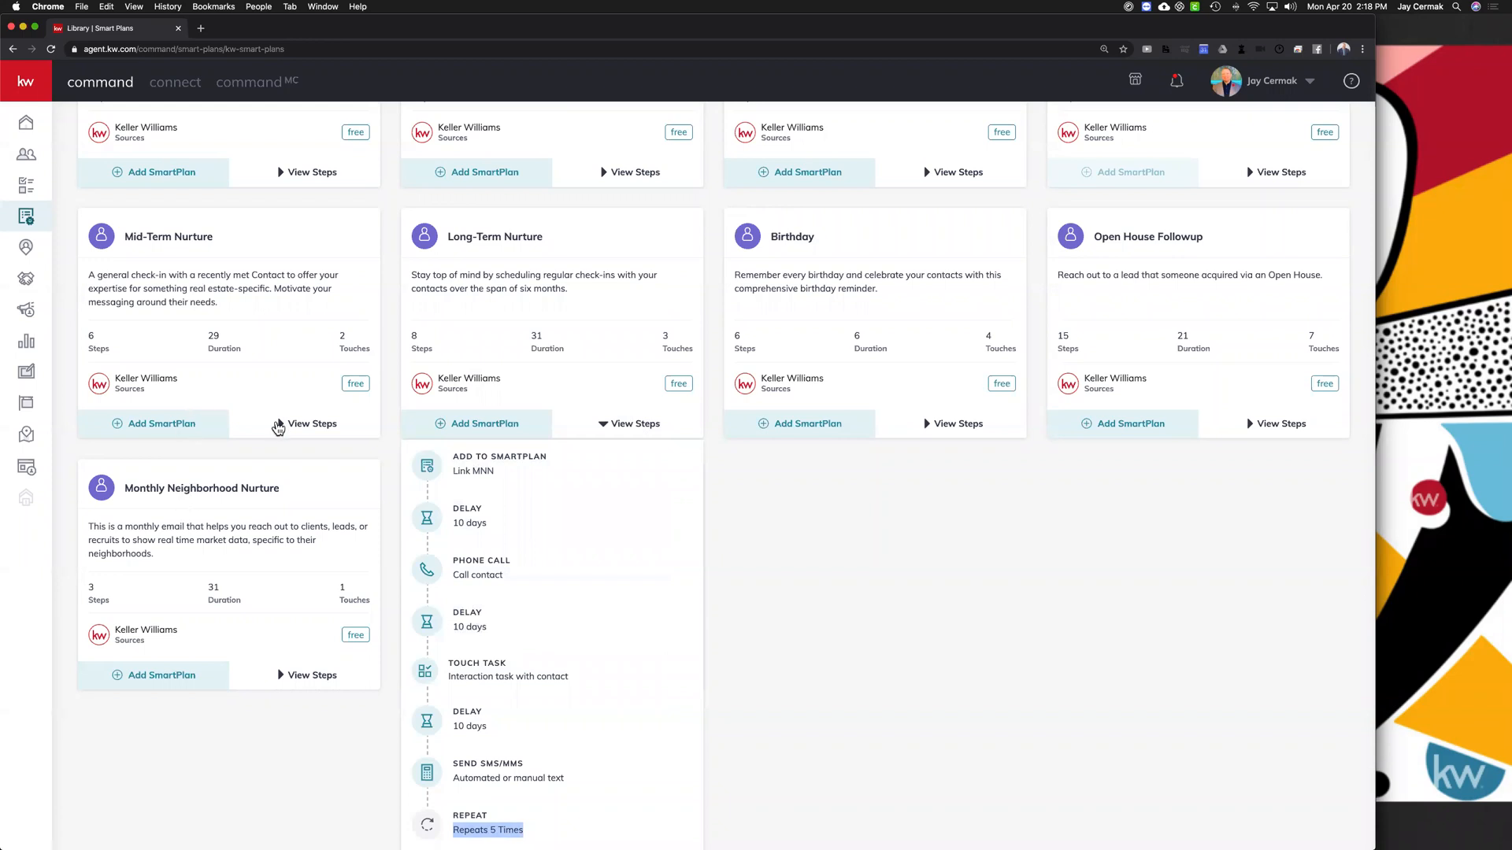
Step: Show the Mid-Term Nurture steps again and compare them with the Long-Term Nurture steps
click(280, 426)
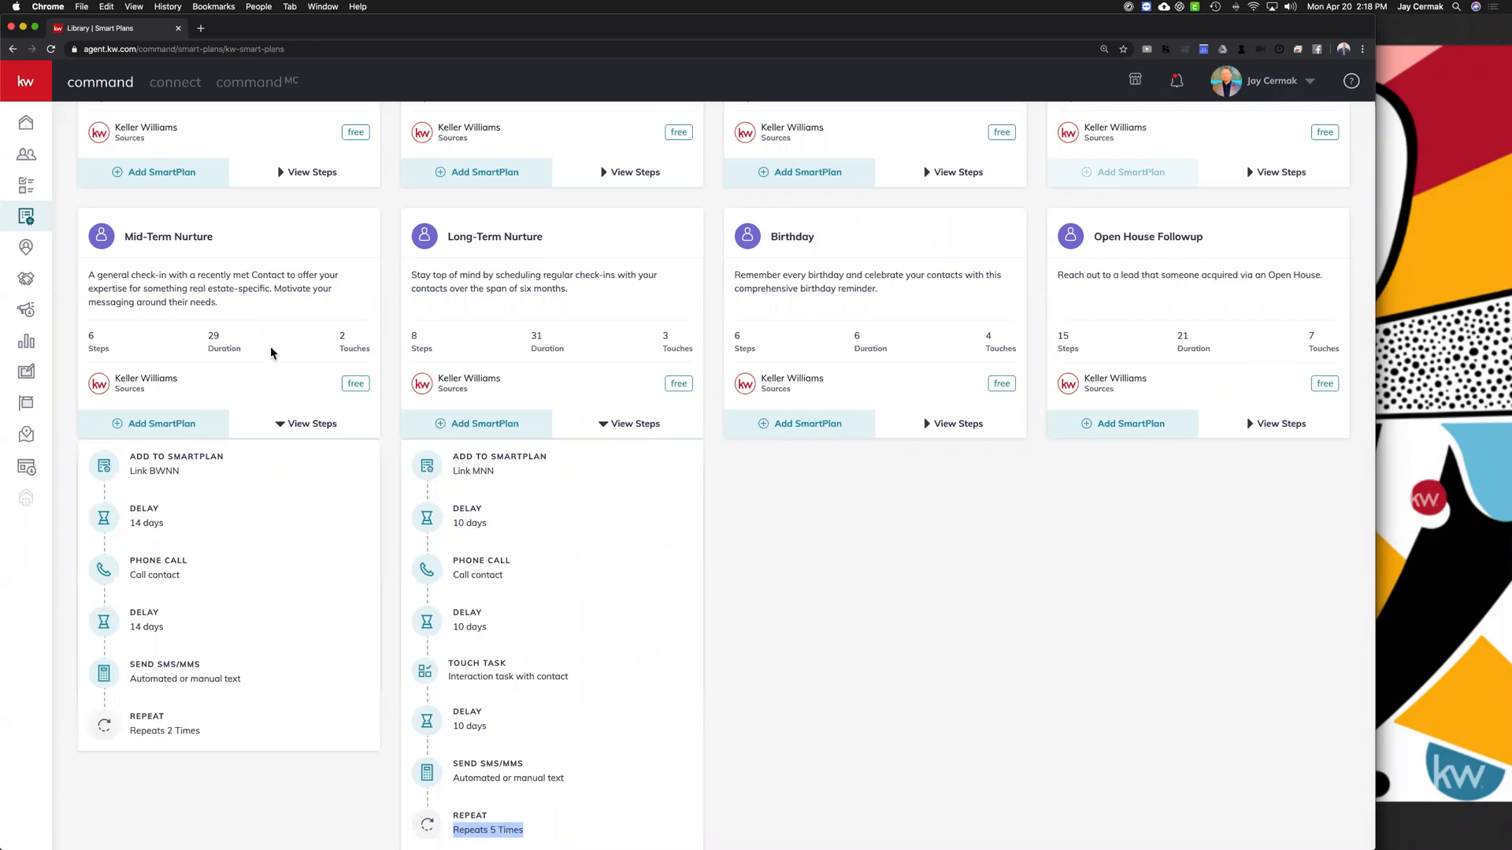
scroll(438, 457, down, 1)
scroll(504, 520, up, 1)
scroll(814, 273, up, 1)
Step: Find the 8x8 New Contact Engagement plan in the library and read its description
scroll(813, 273, up, 4)
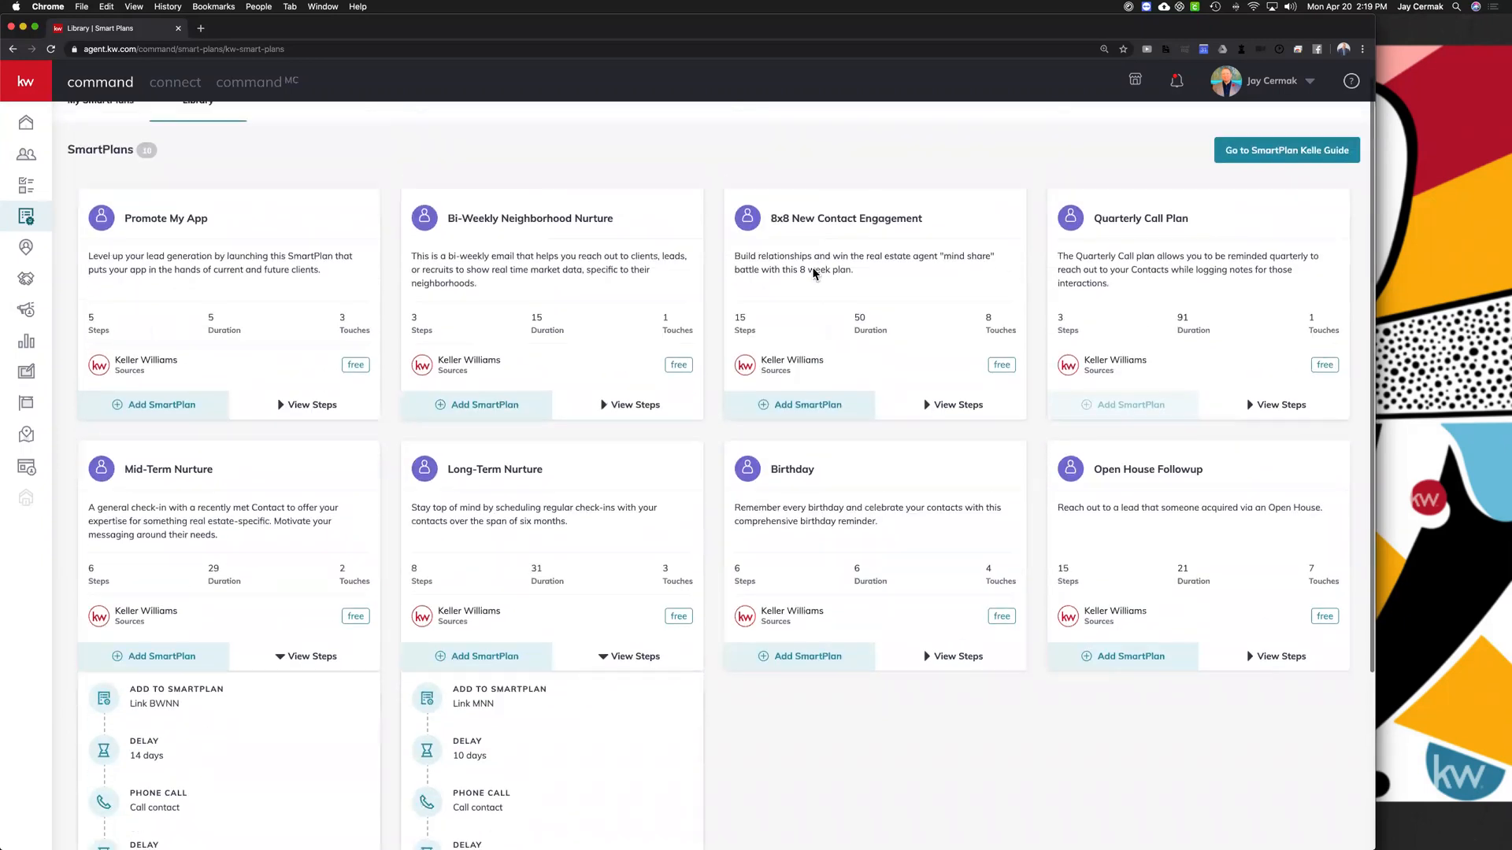
drag(770, 192, 959, 197)
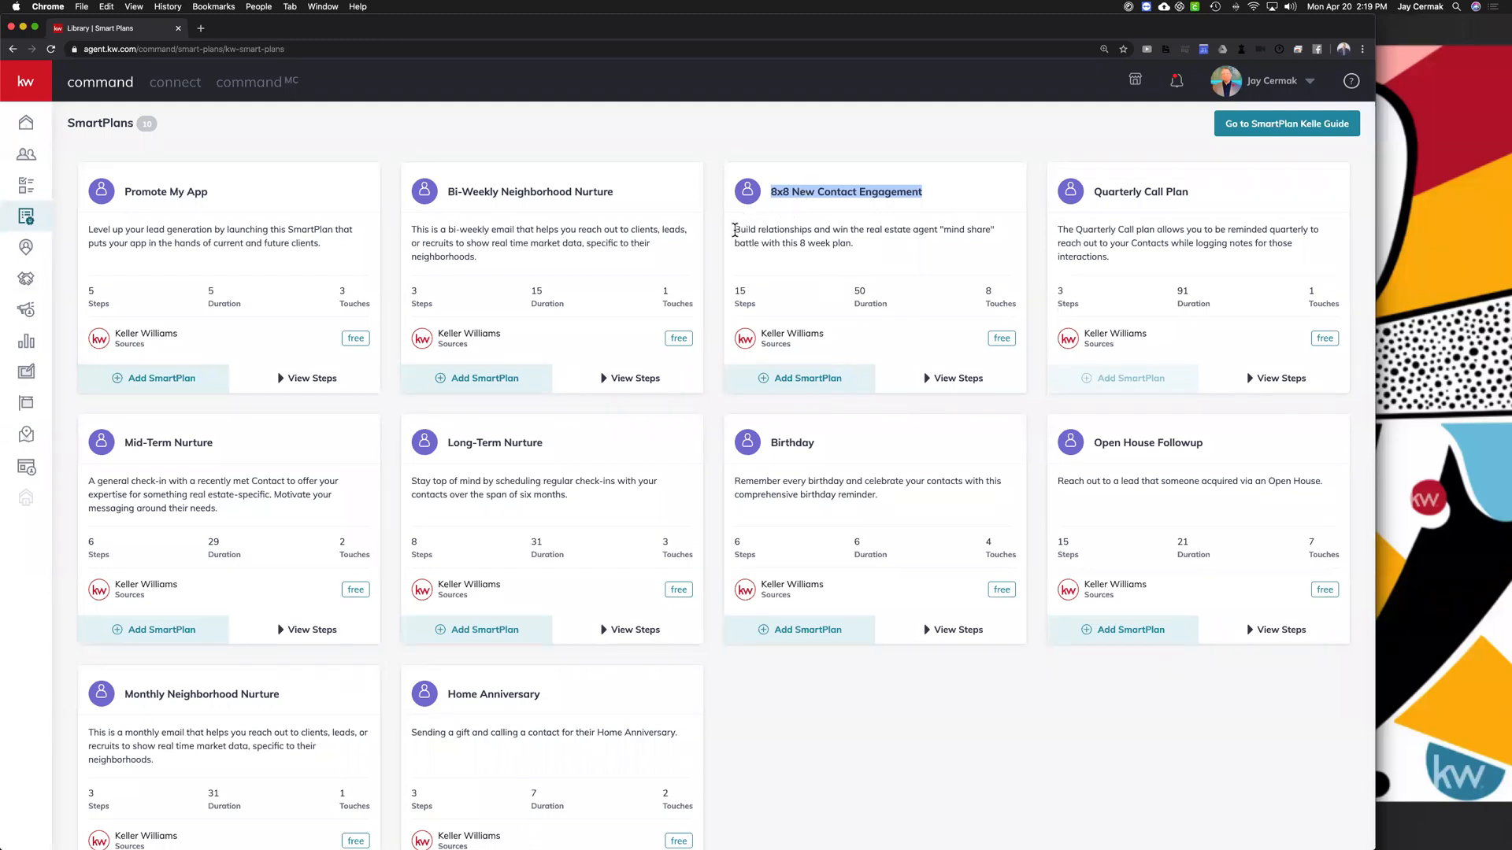
drag(735, 229, 874, 248)
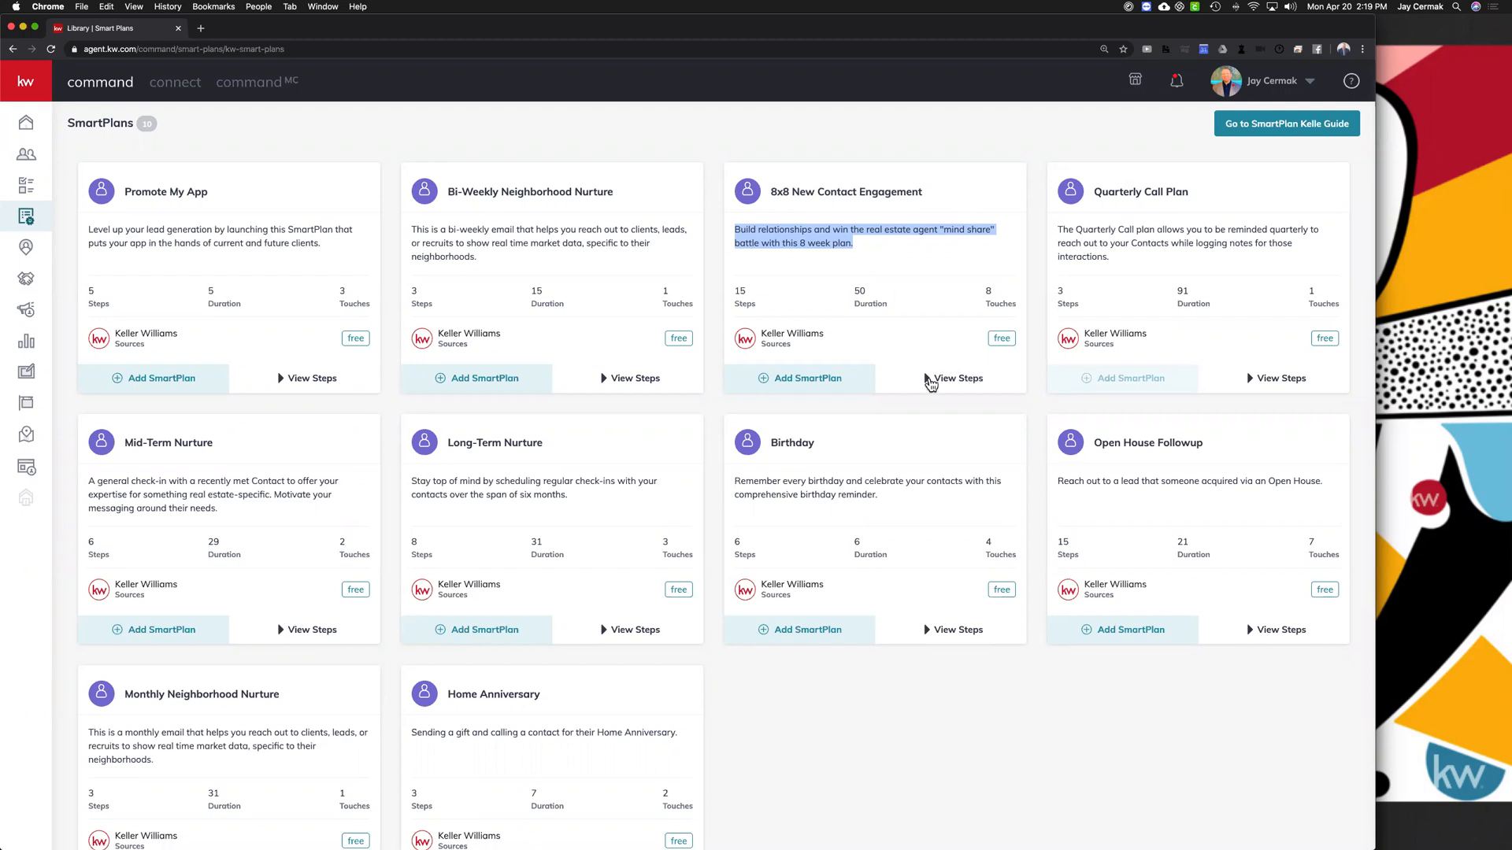
Step: Show the steps of the 8x8 New Contact Engagement plan and read the details of its first four touches
click(930, 381)
mouse_move(833, 426)
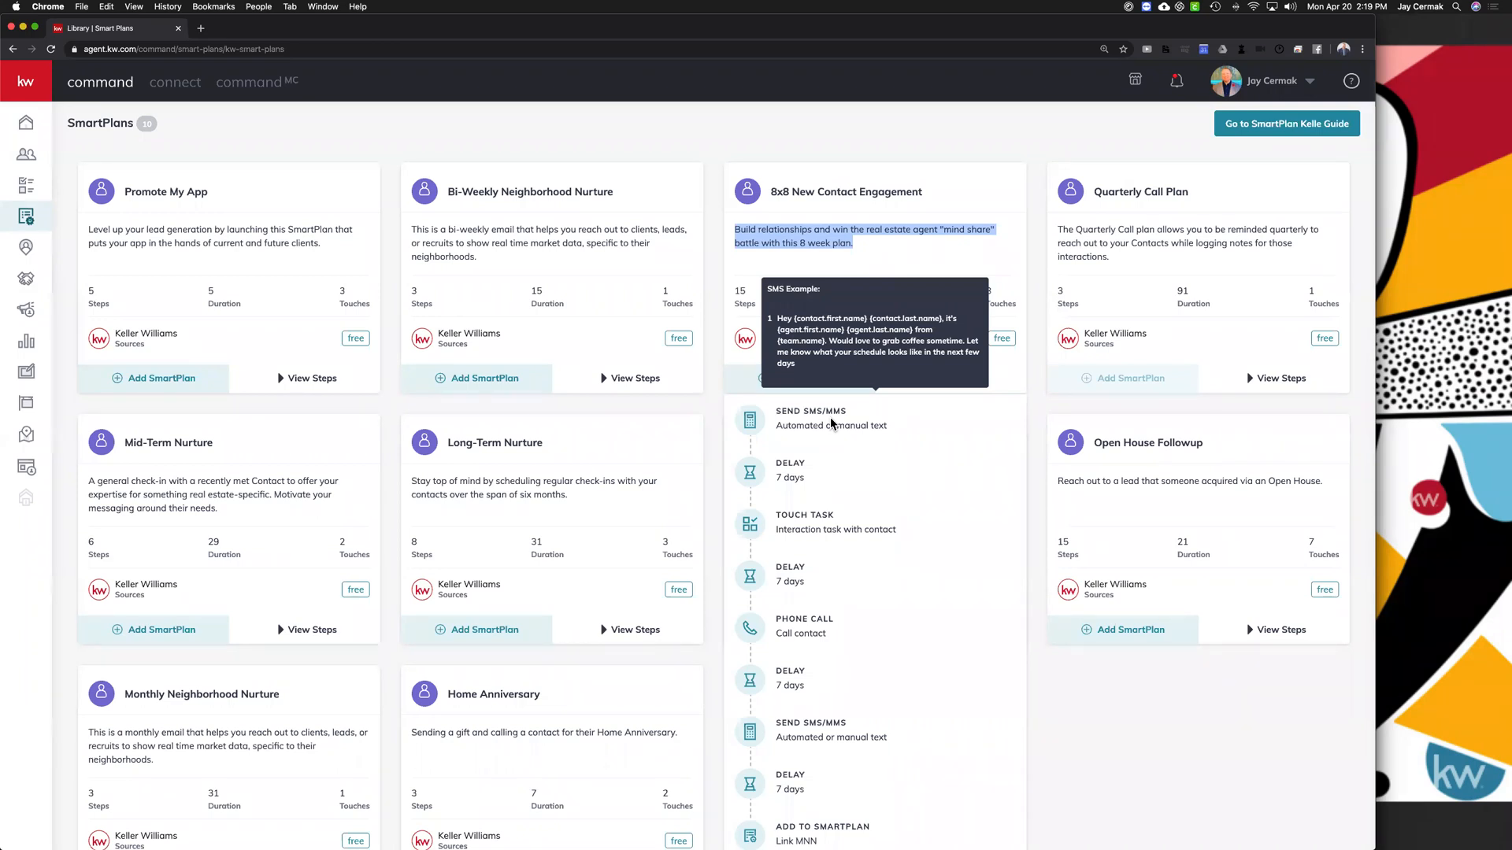
mouse_move(787, 527)
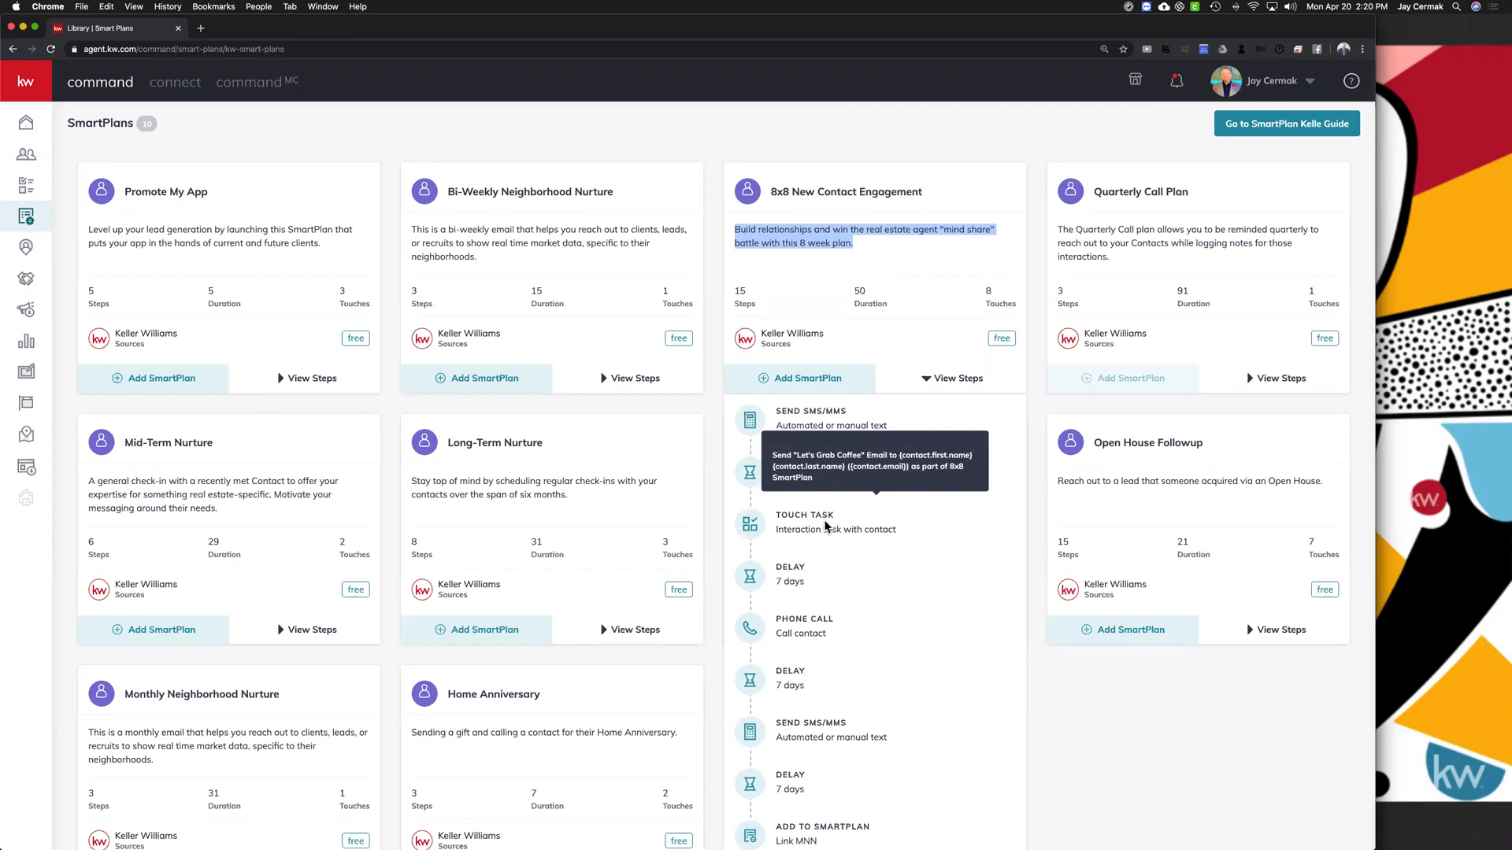
mouse_move(799, 619)
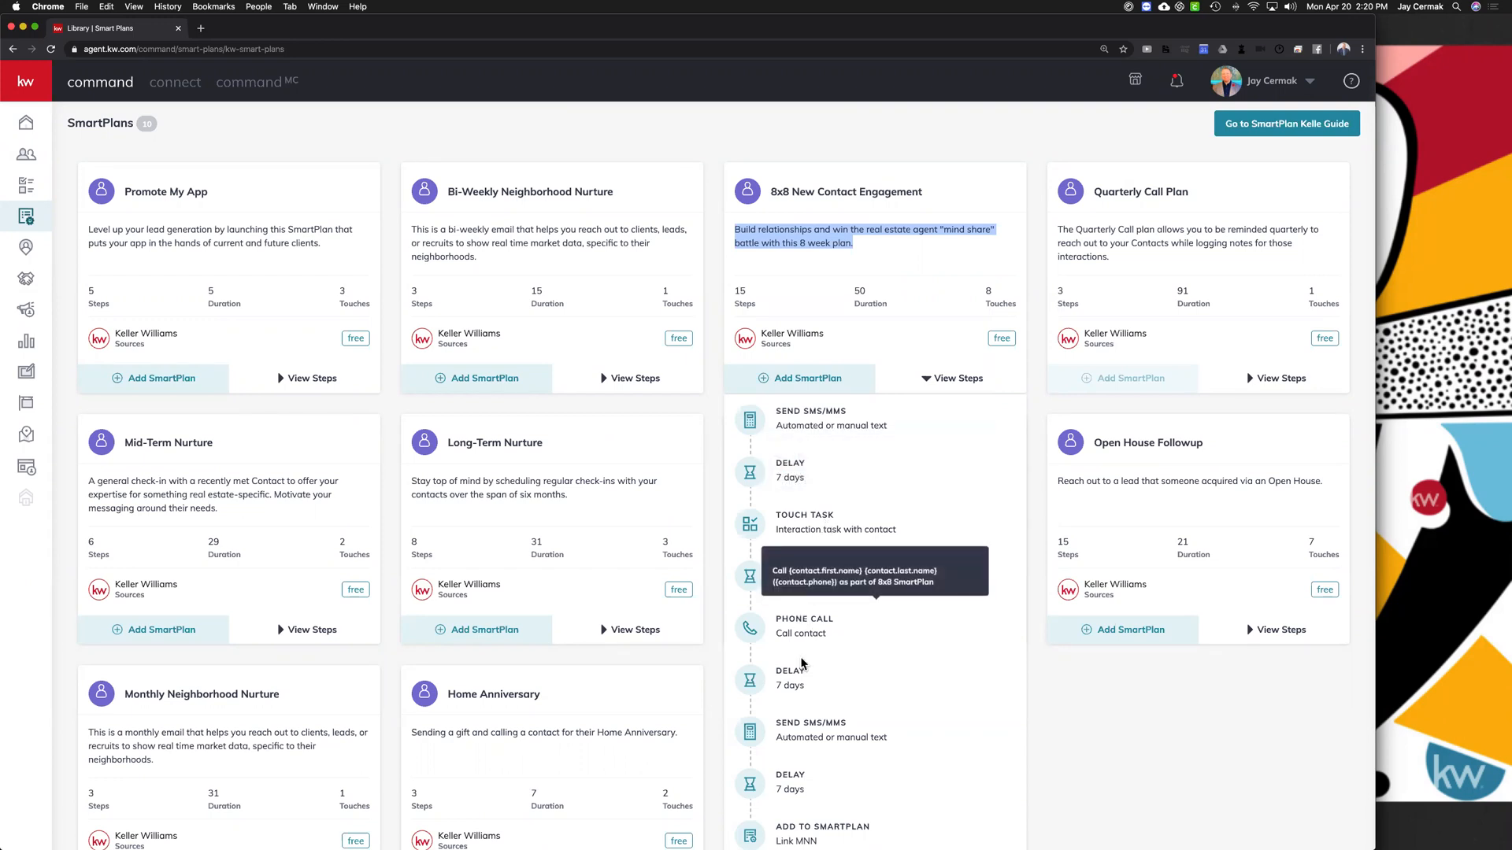
mouse_move(803, 728)
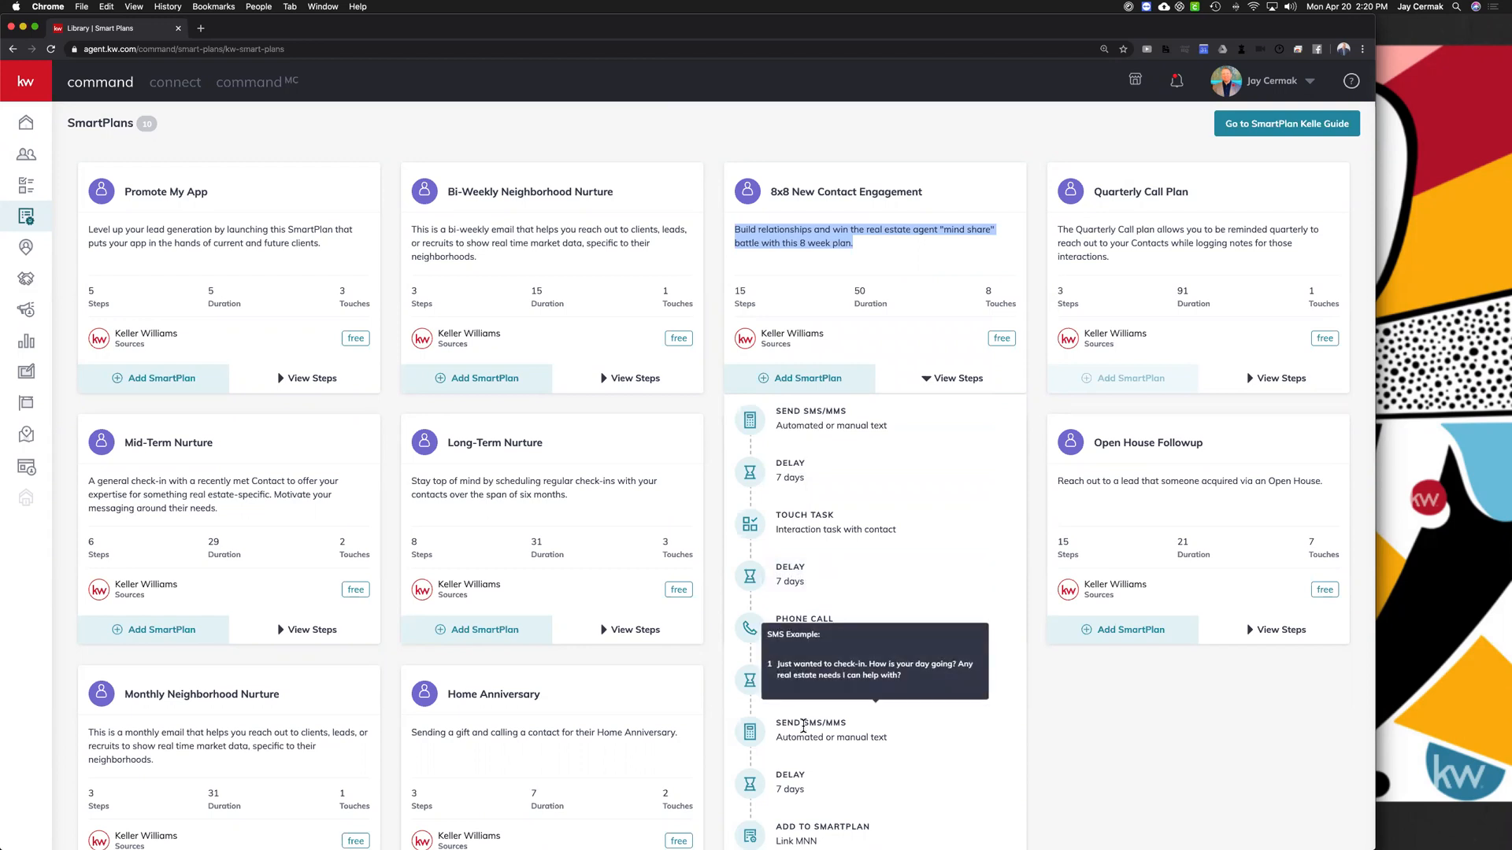
Step: Examine the rest of the 8x8 plan's steps, including the Link MNN step and the touch task further down
scroll(803, 727, down, 1)
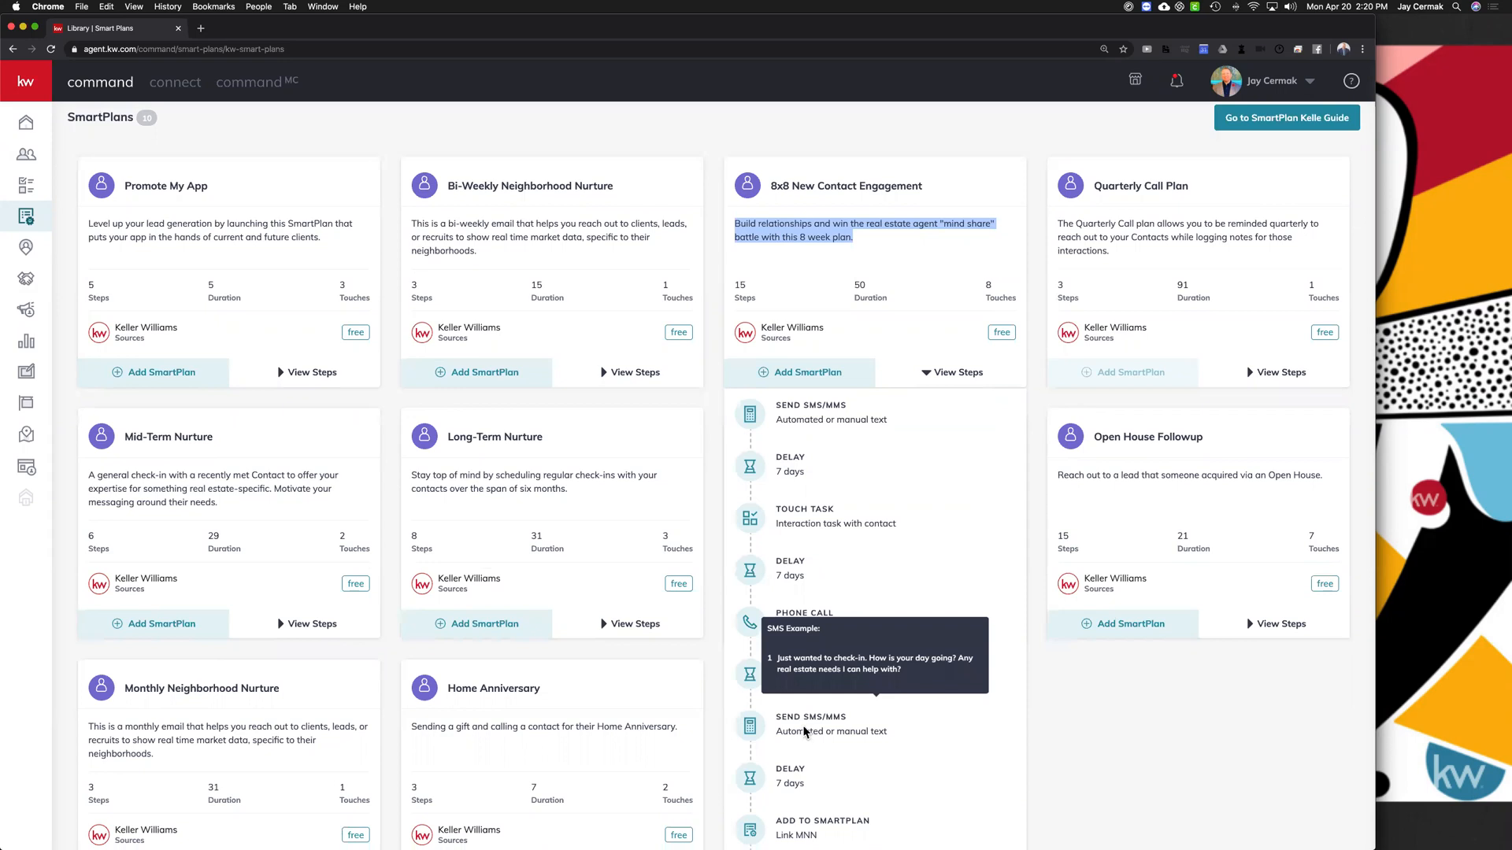
scroll(815, 559, down, 3)
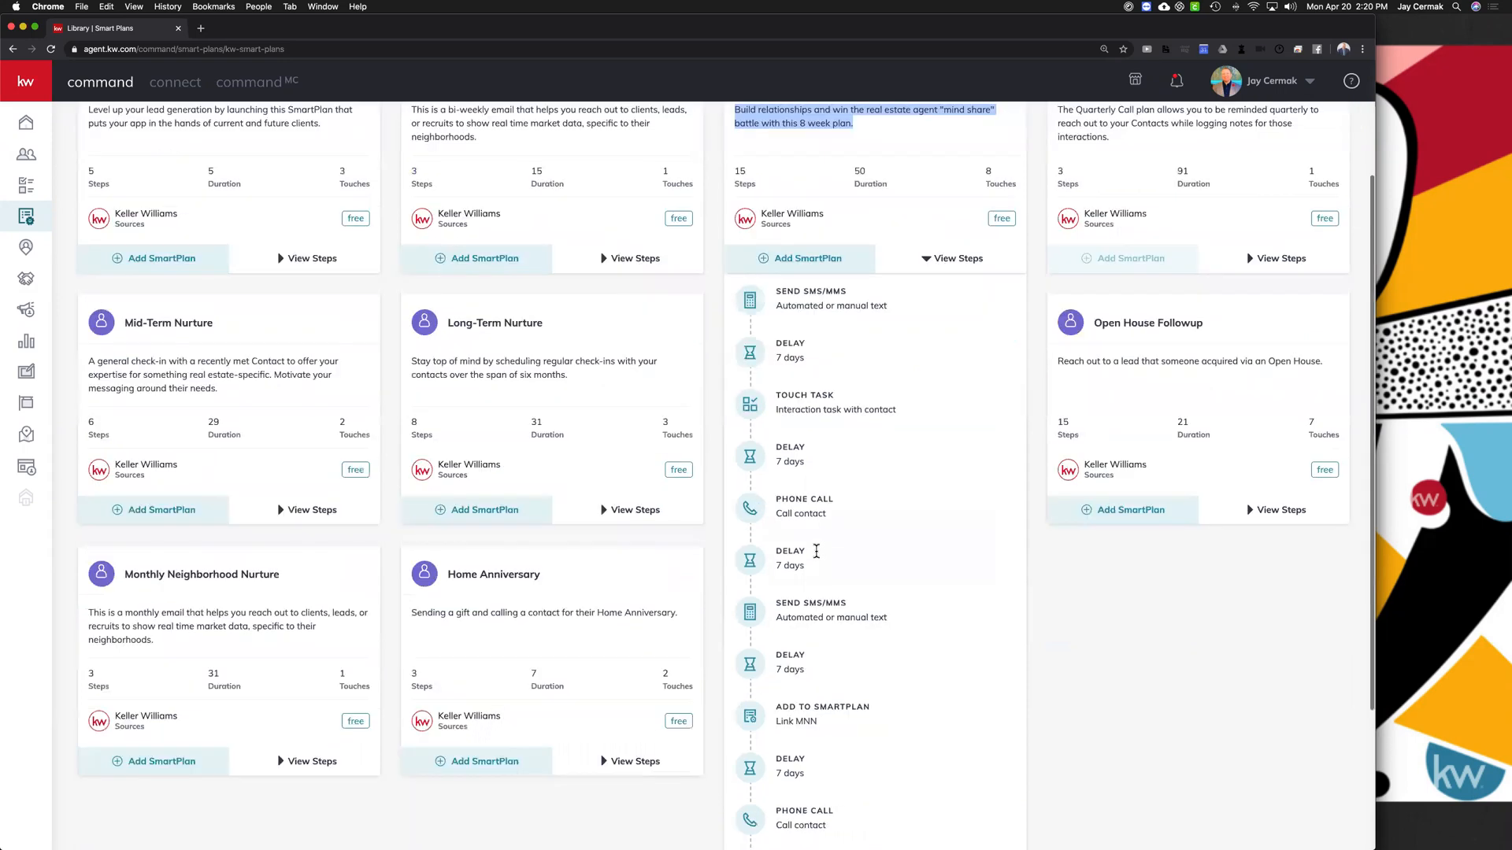
scroll(791, 536, down, 2)
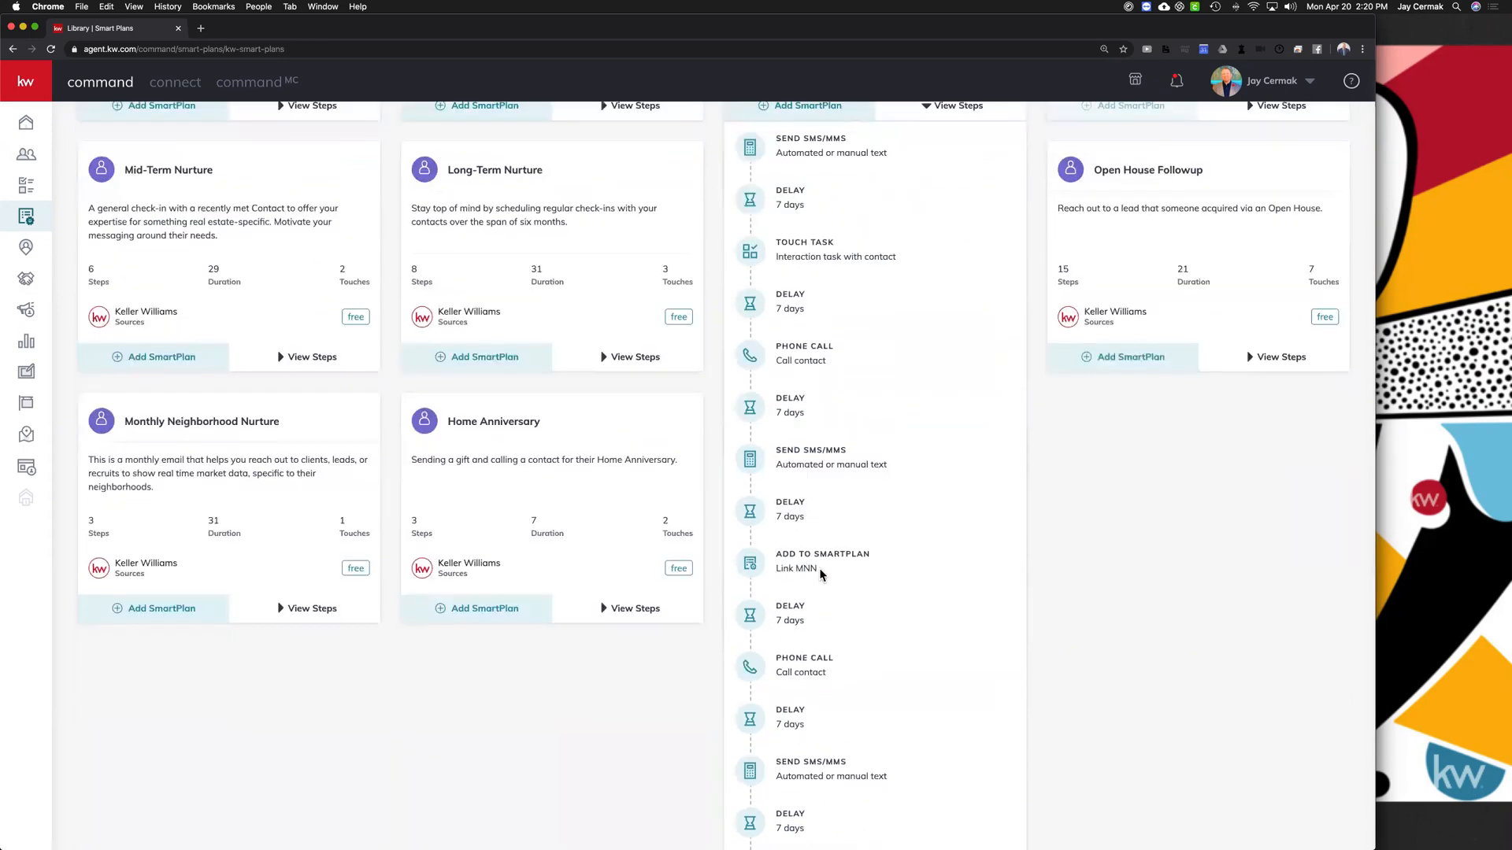
triple_click(820, 575)
mouse_move(788, 150)
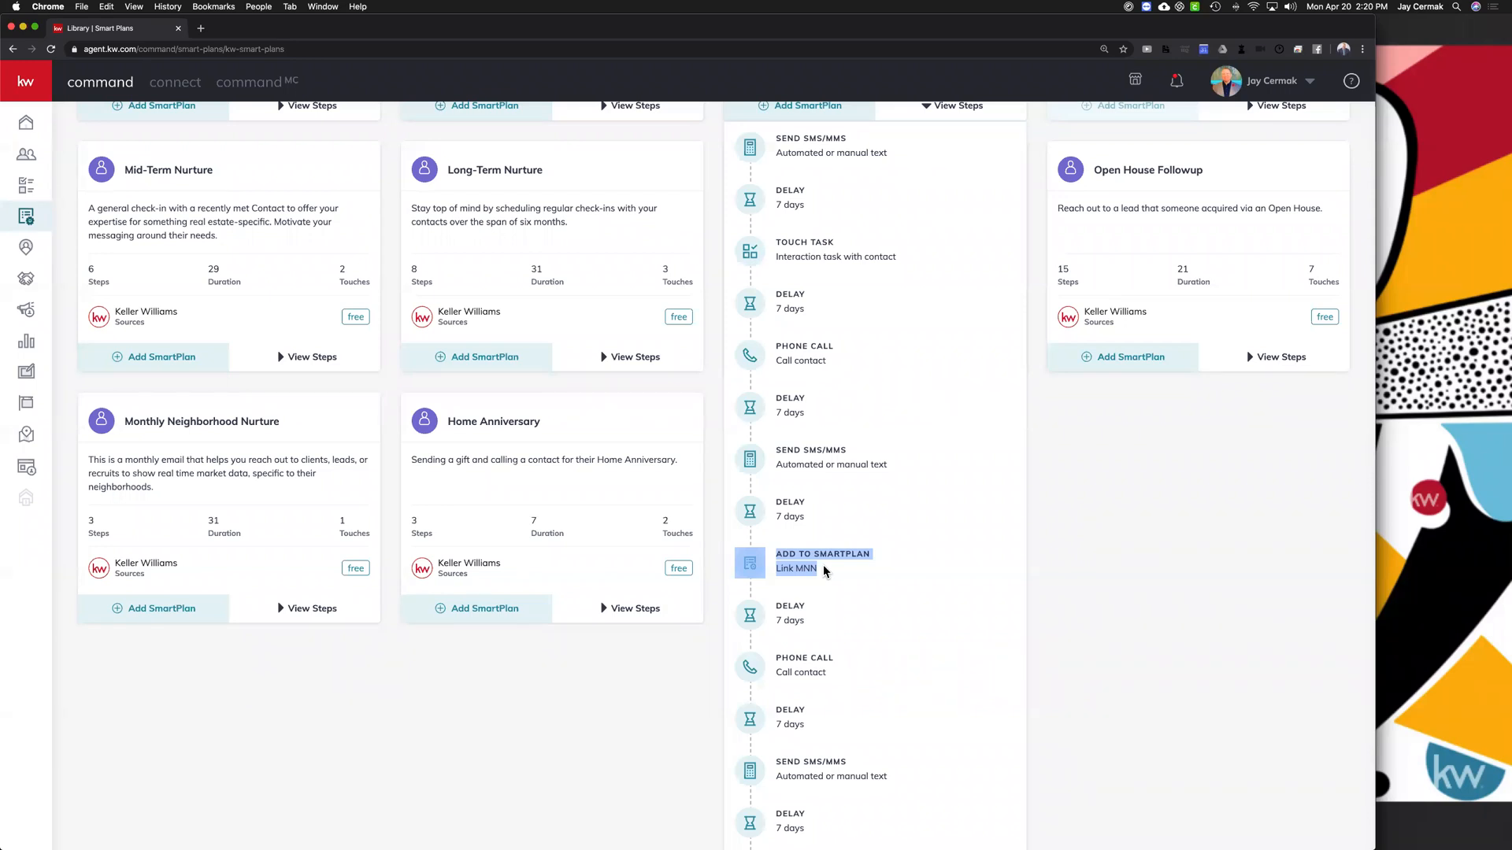
scroll(824, 571, down, 1)
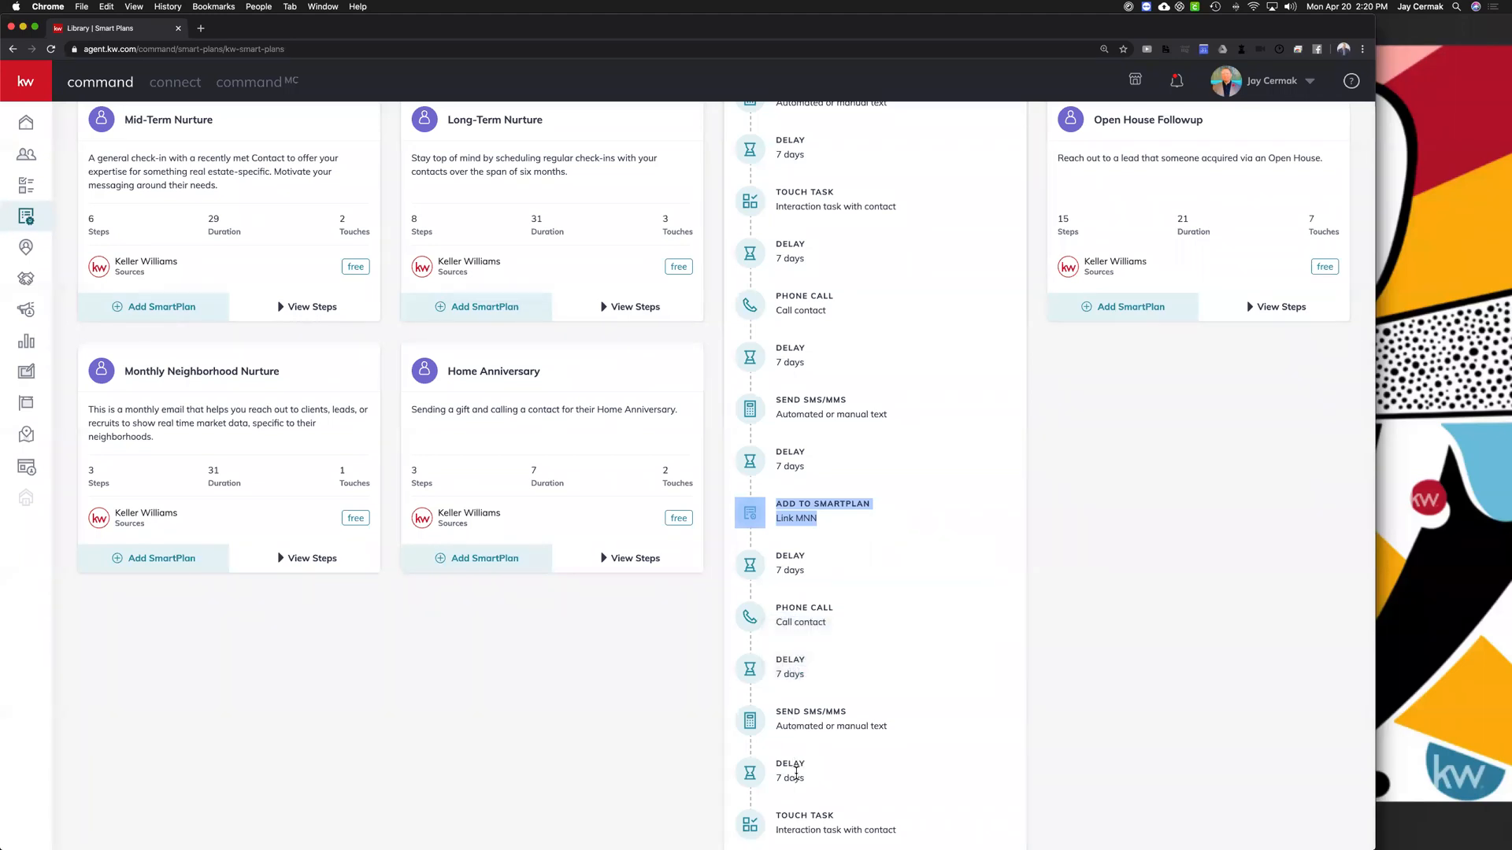
mouse_move(811, 826)
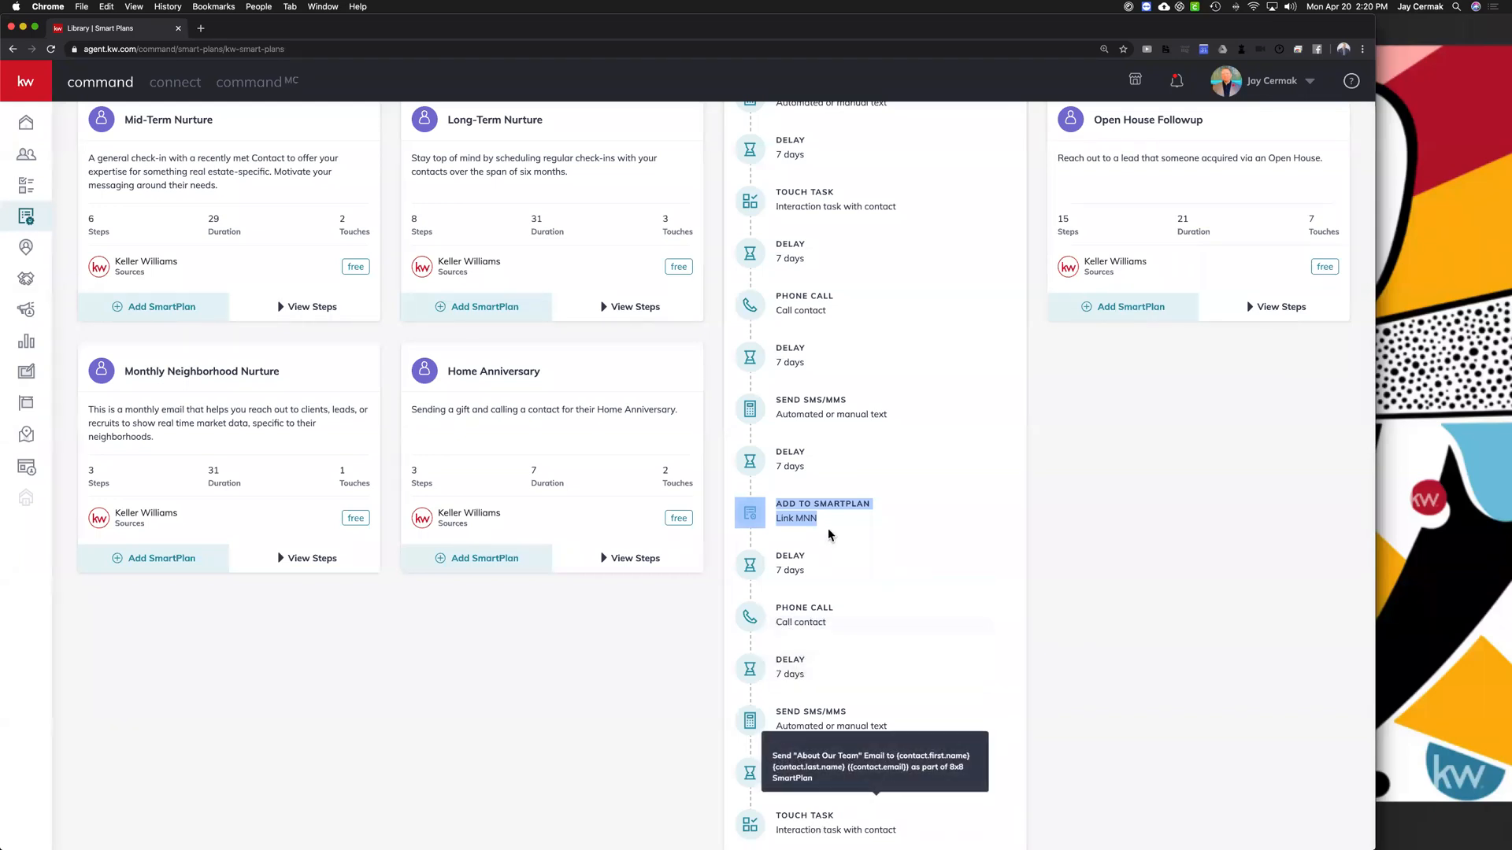
Step: Return to the start of the 8x8 New Contact Engagement plan's steps and collapse the list
mouse_move(819, 409)
scroll(816, 396, up, 1)
scroll(816, 396, up, 3)
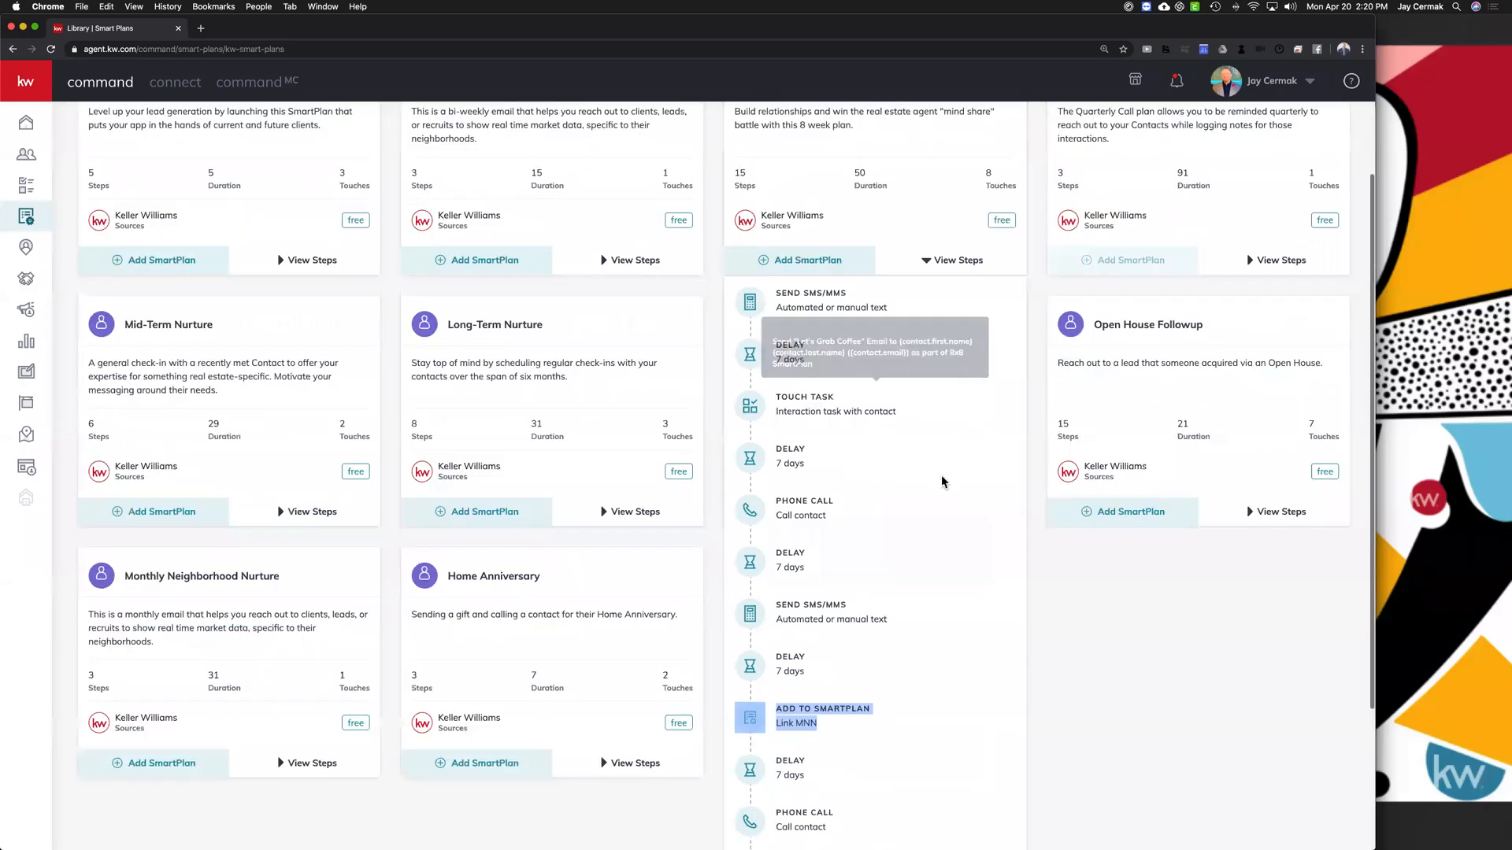
scroll(918, 522, down, 1)
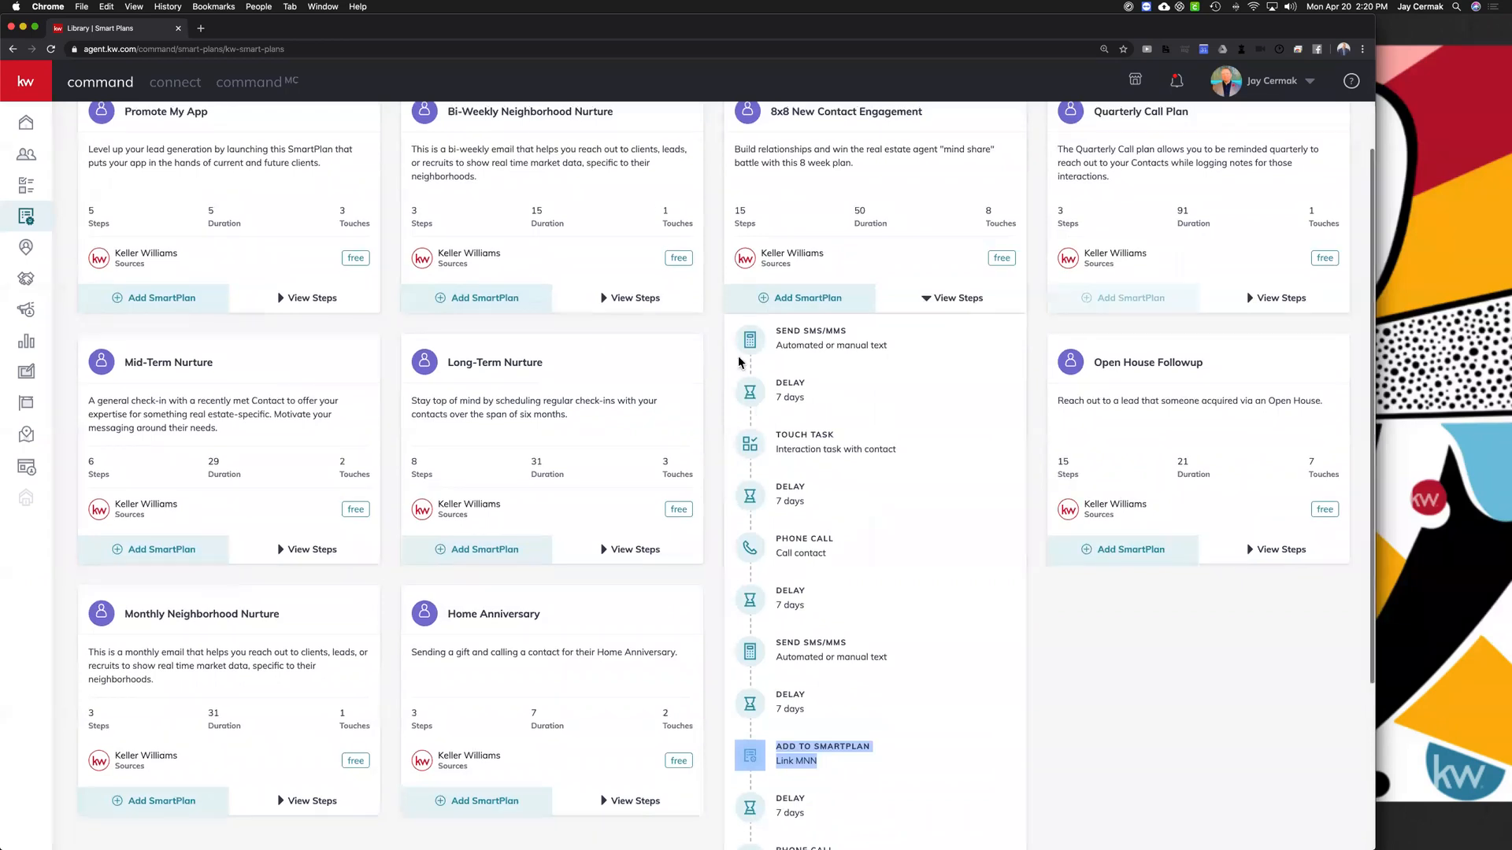
scroll(918, 512, up, 1)
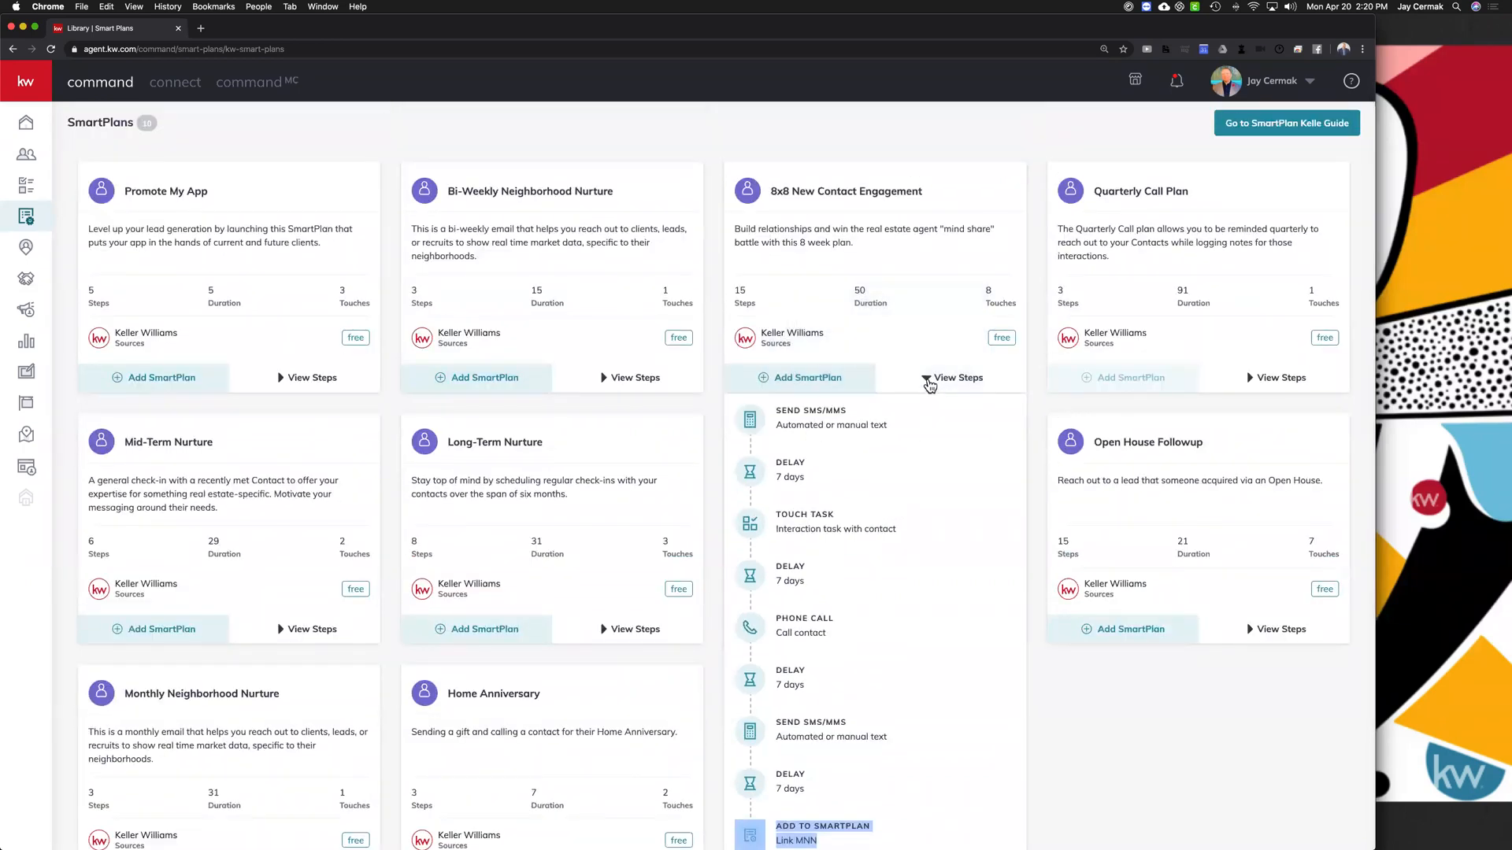
click(928, 382)
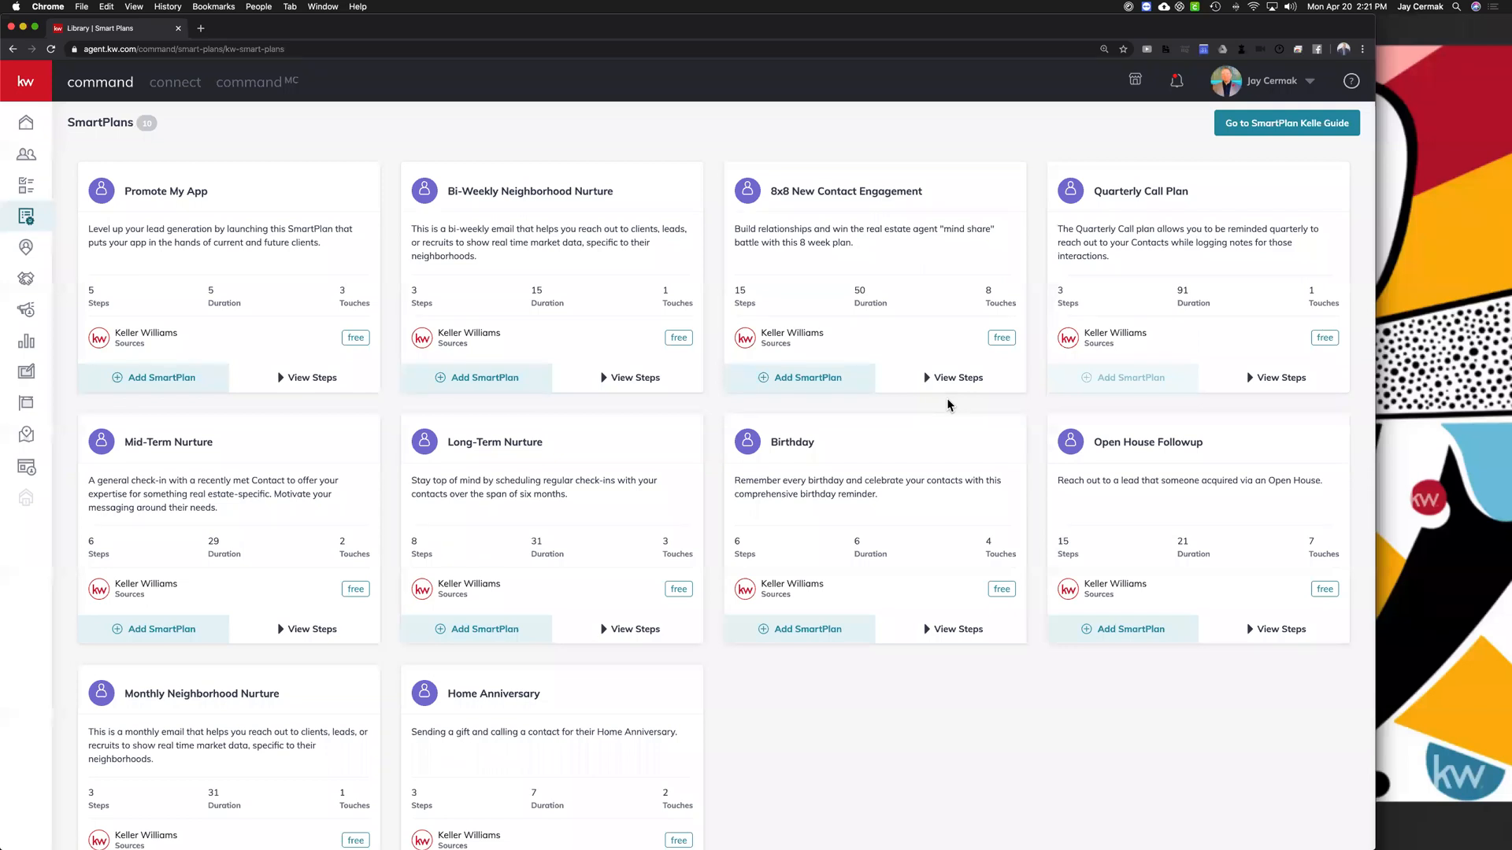
Step: Find the Birthday plan in the library and show its steps
scroll(949, 405, down, 1)
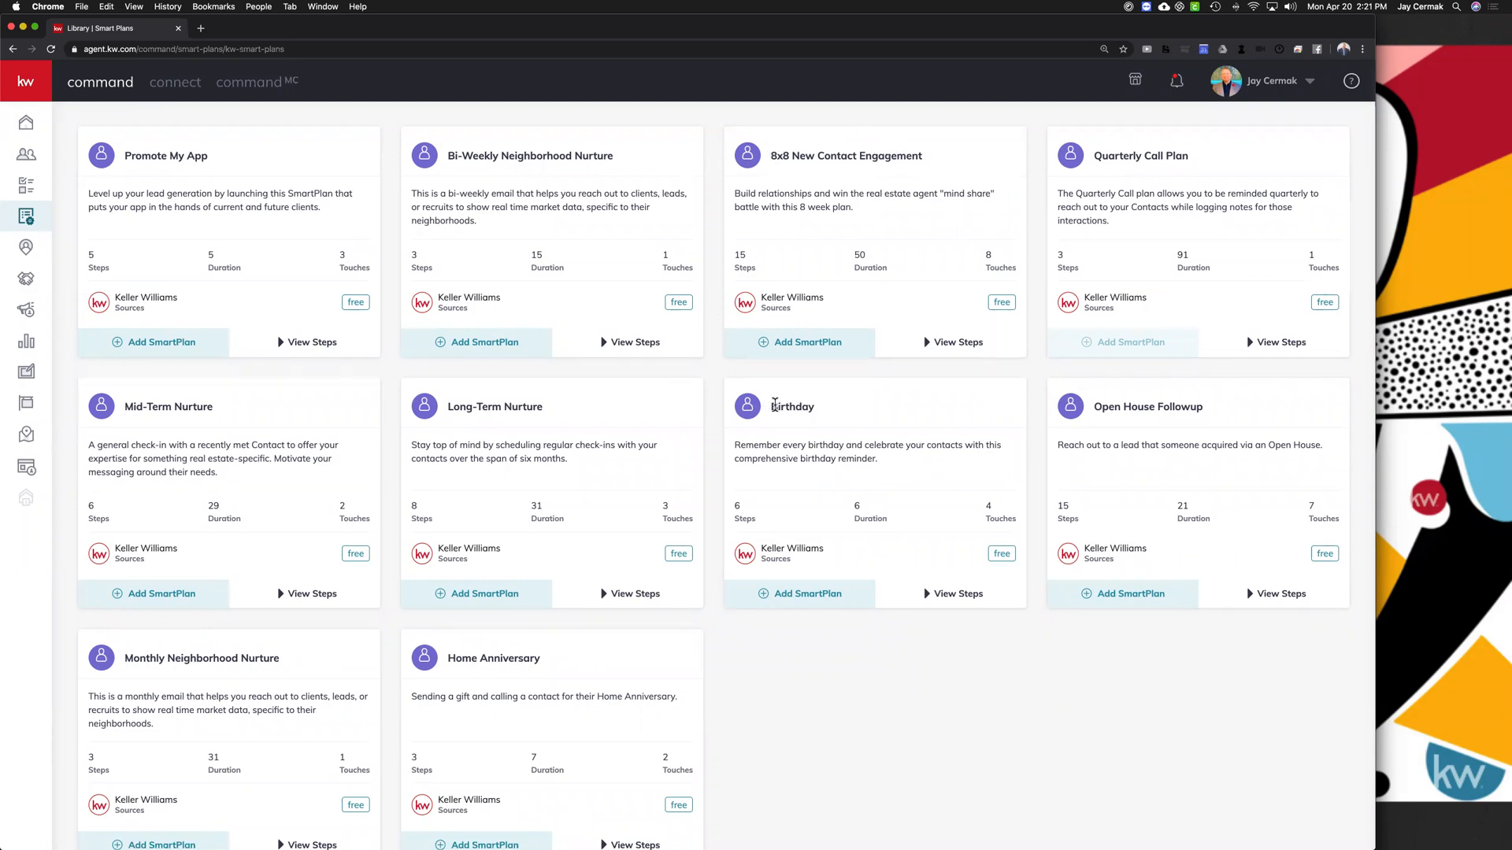
scroll(775, 405, down, 1)
scroll(775, 405, down, 1)
click(926, 558)
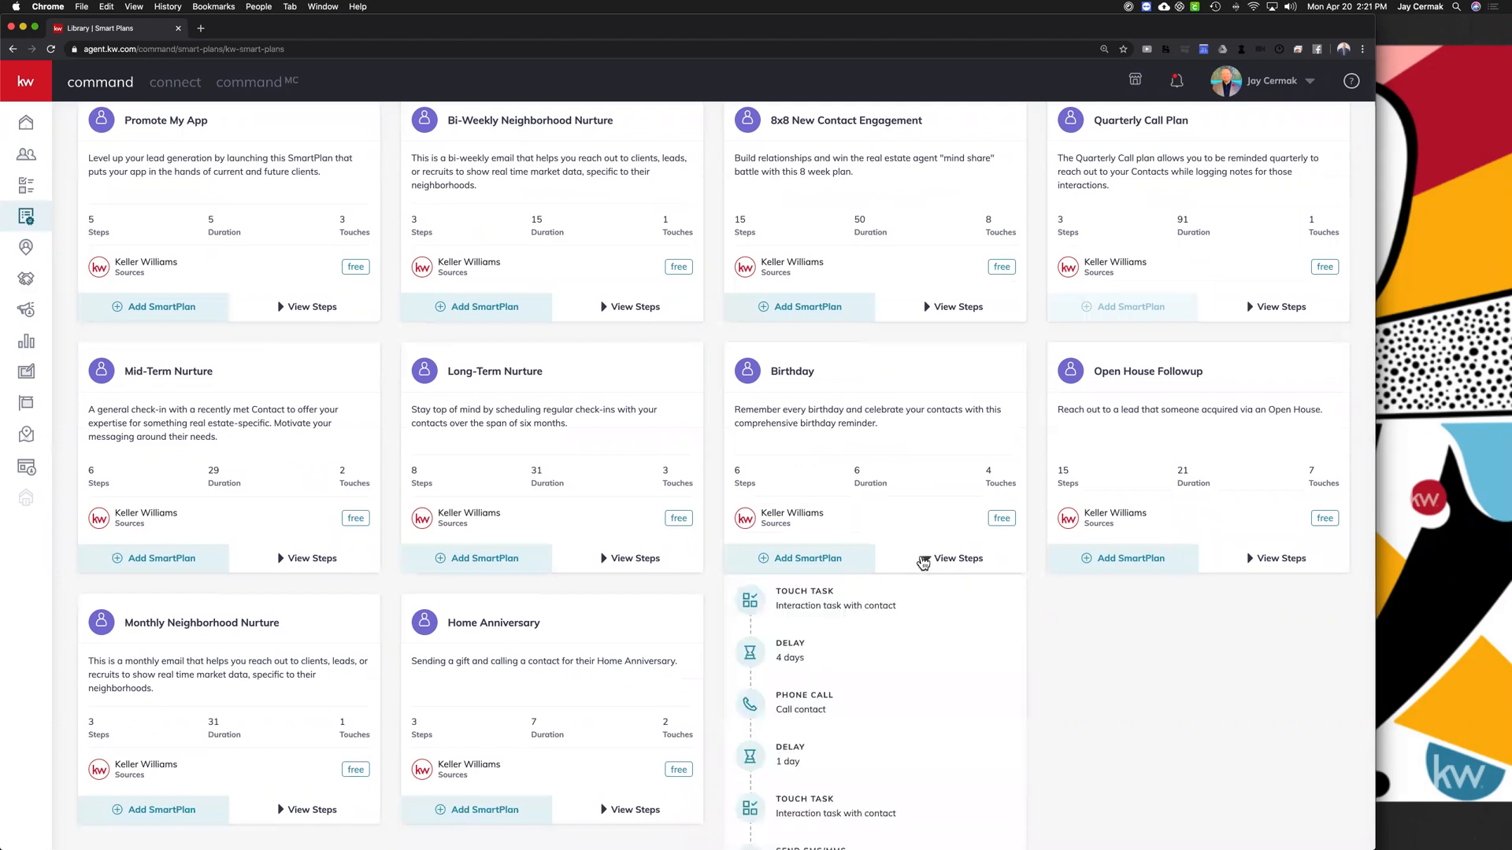
Step: Read the details of the Birthday plan's touch tasks, phone call and text message steps, and collapse its step list
scroll(891, 399, down, 1)
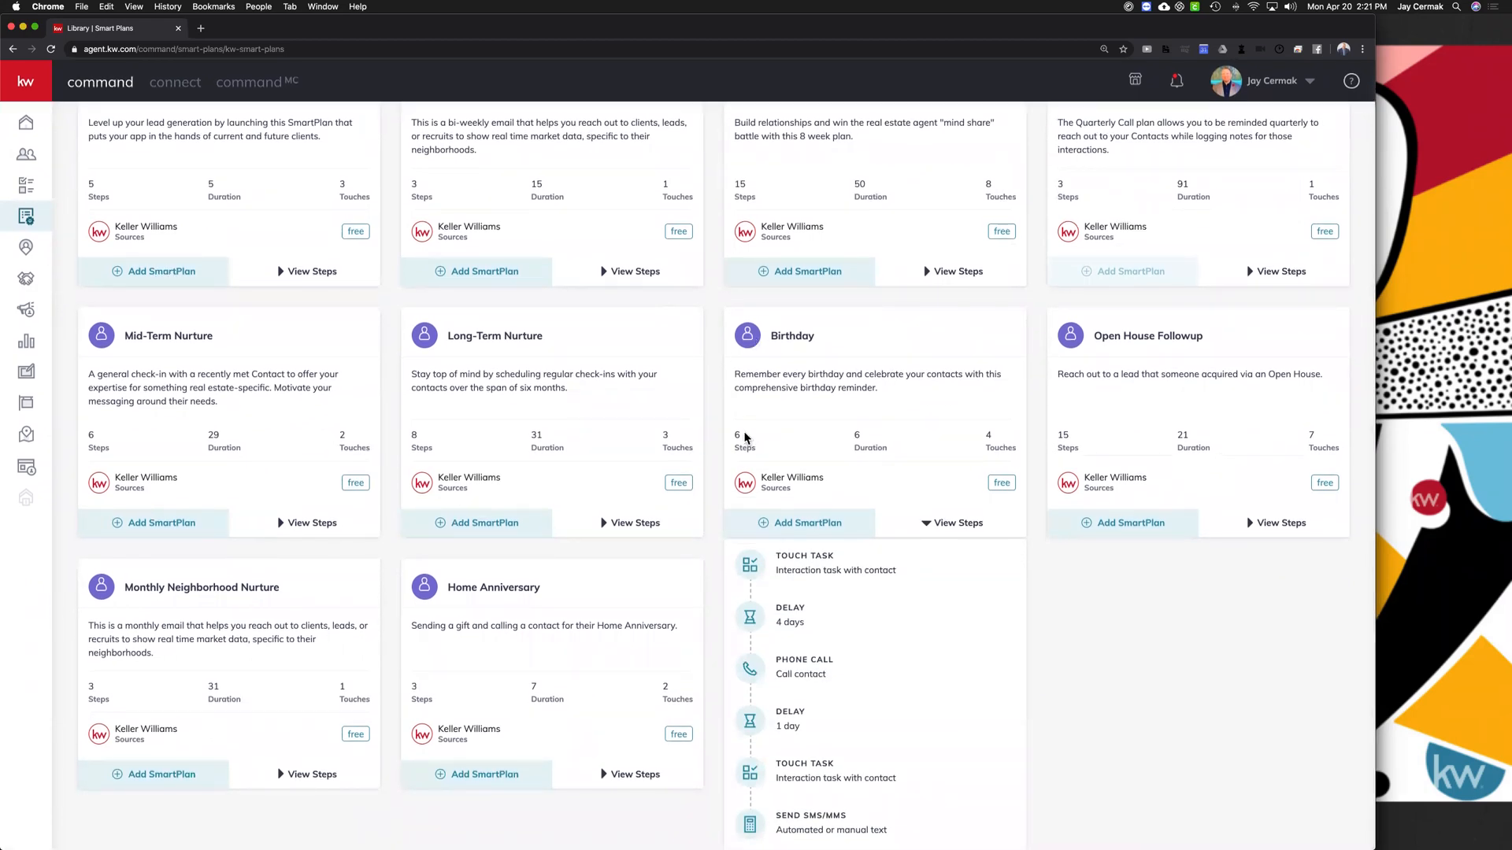
drag(744, 436, 709, 437)
click(955, 523)
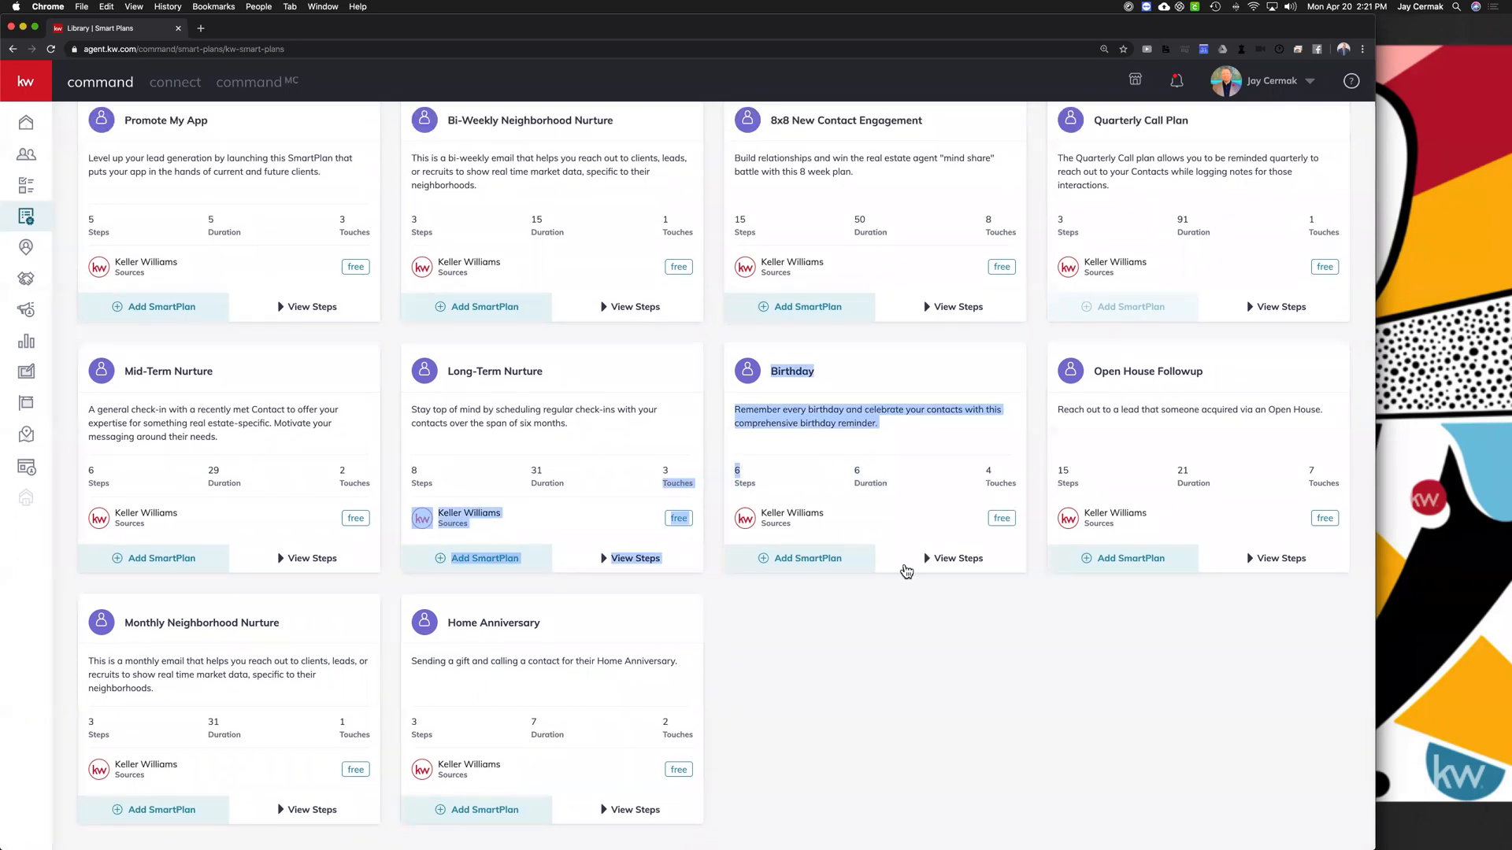
click(938, 561)
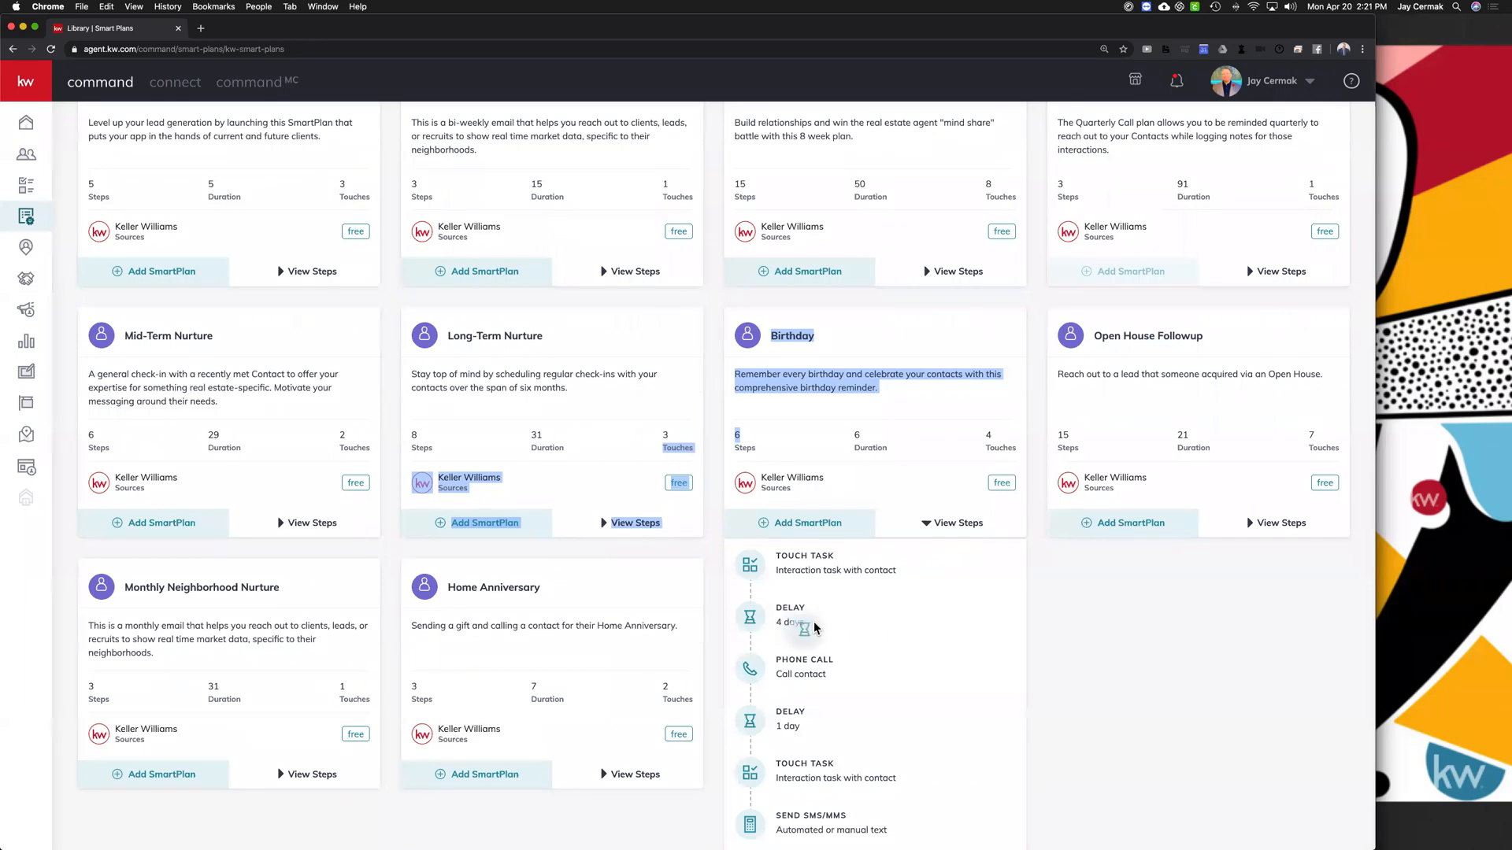
mouse_move(805, 567)
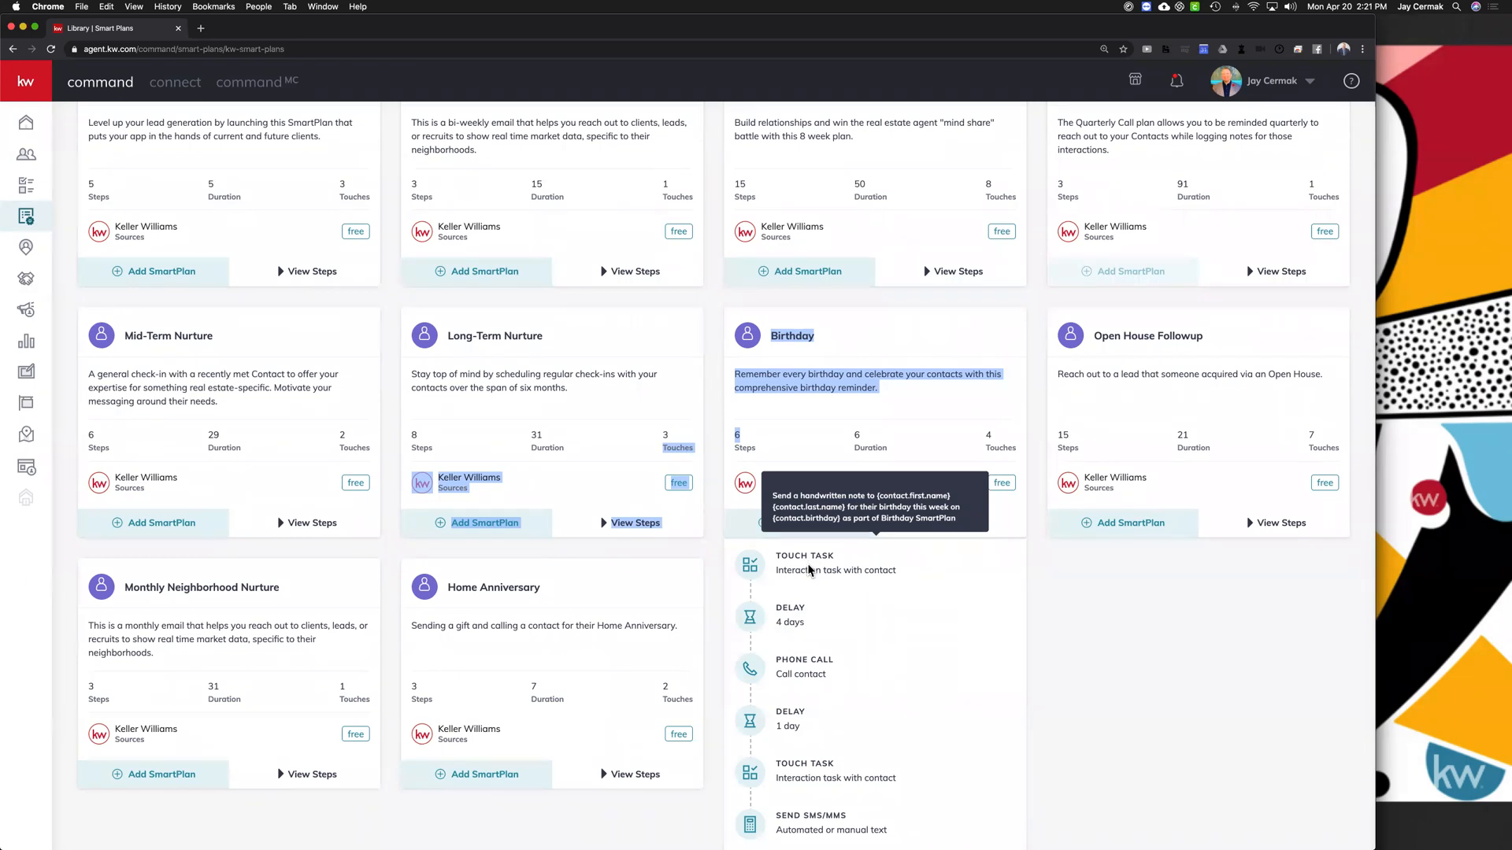
mouse_move(779, 667)
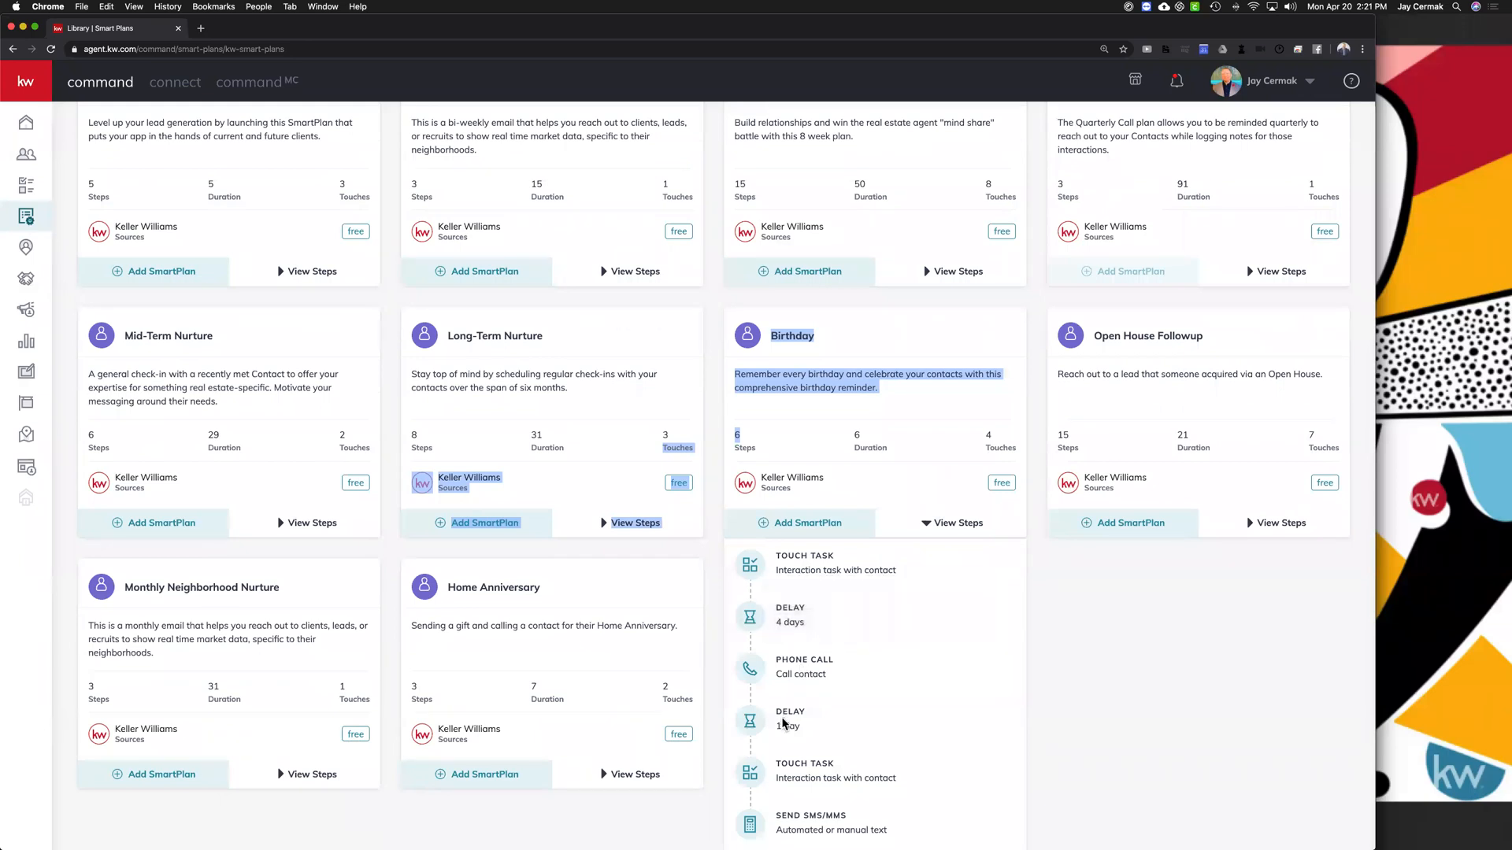
scroll(802, 745, down, 1)
mouse_move(818, 778)
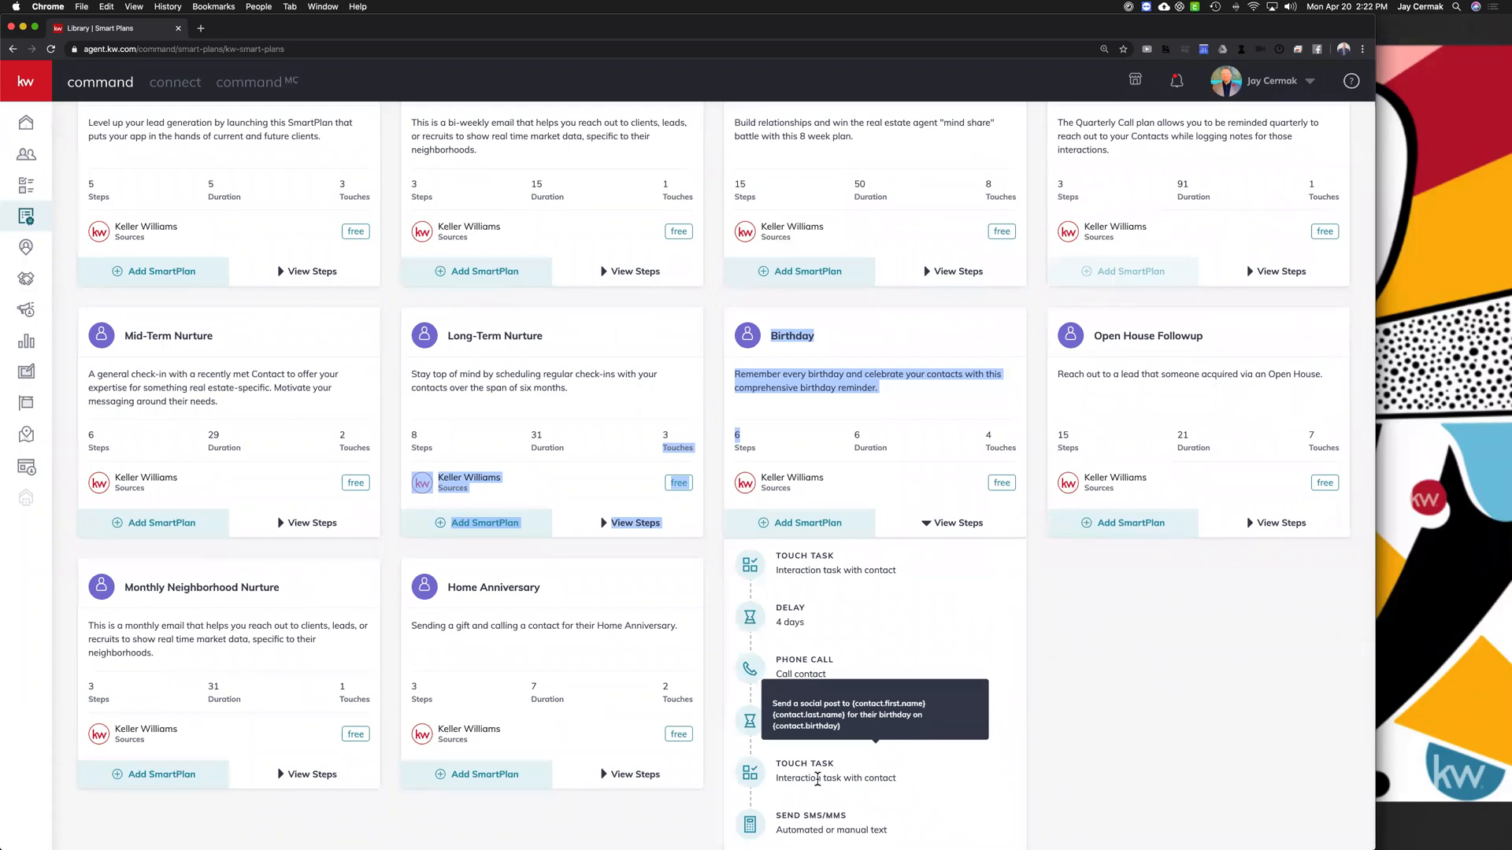
mouse_move(814, 825)
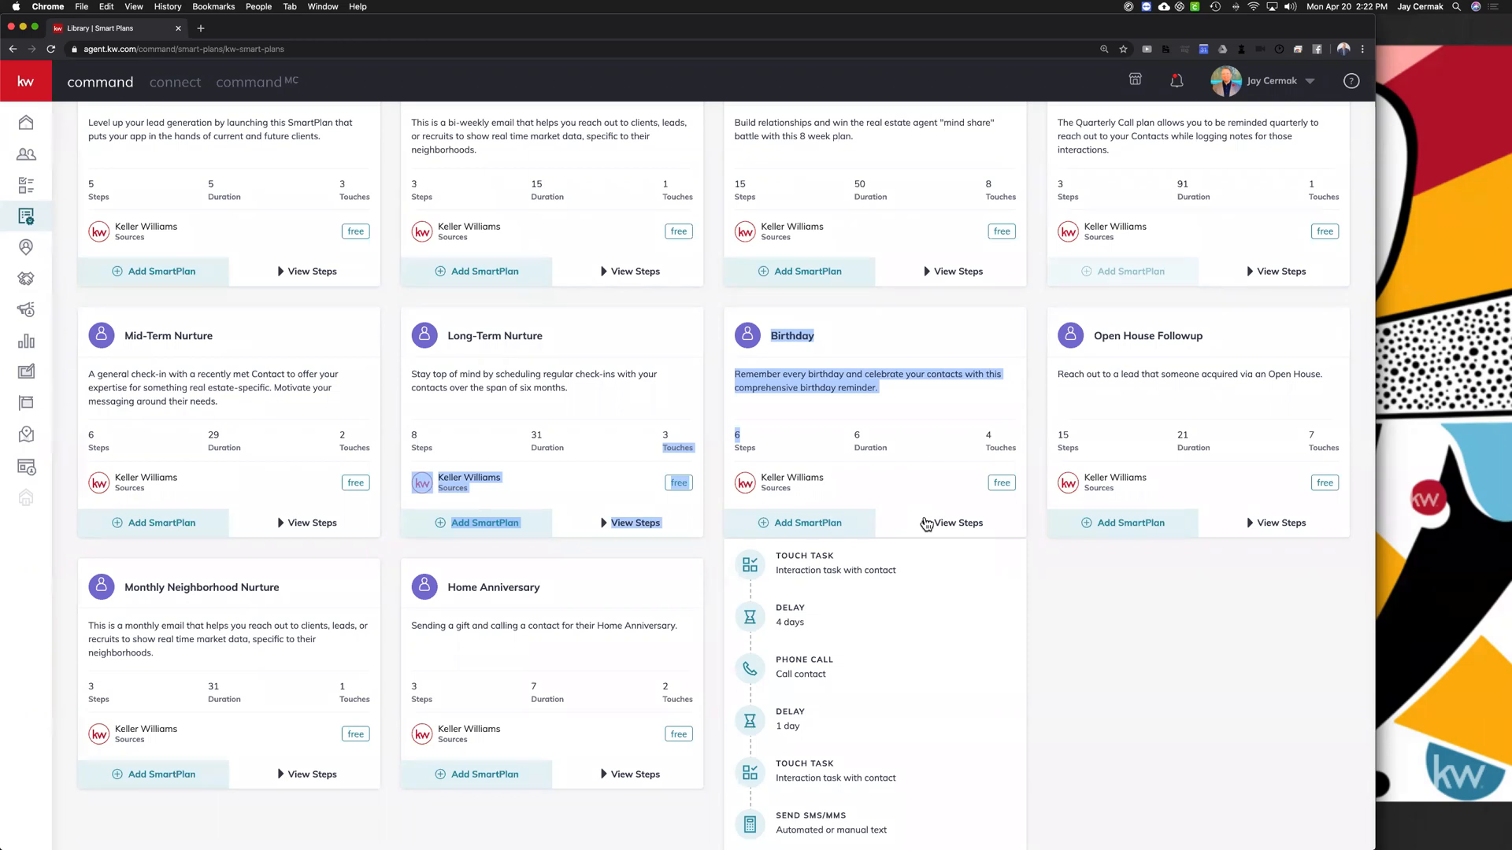
click(926, 524)
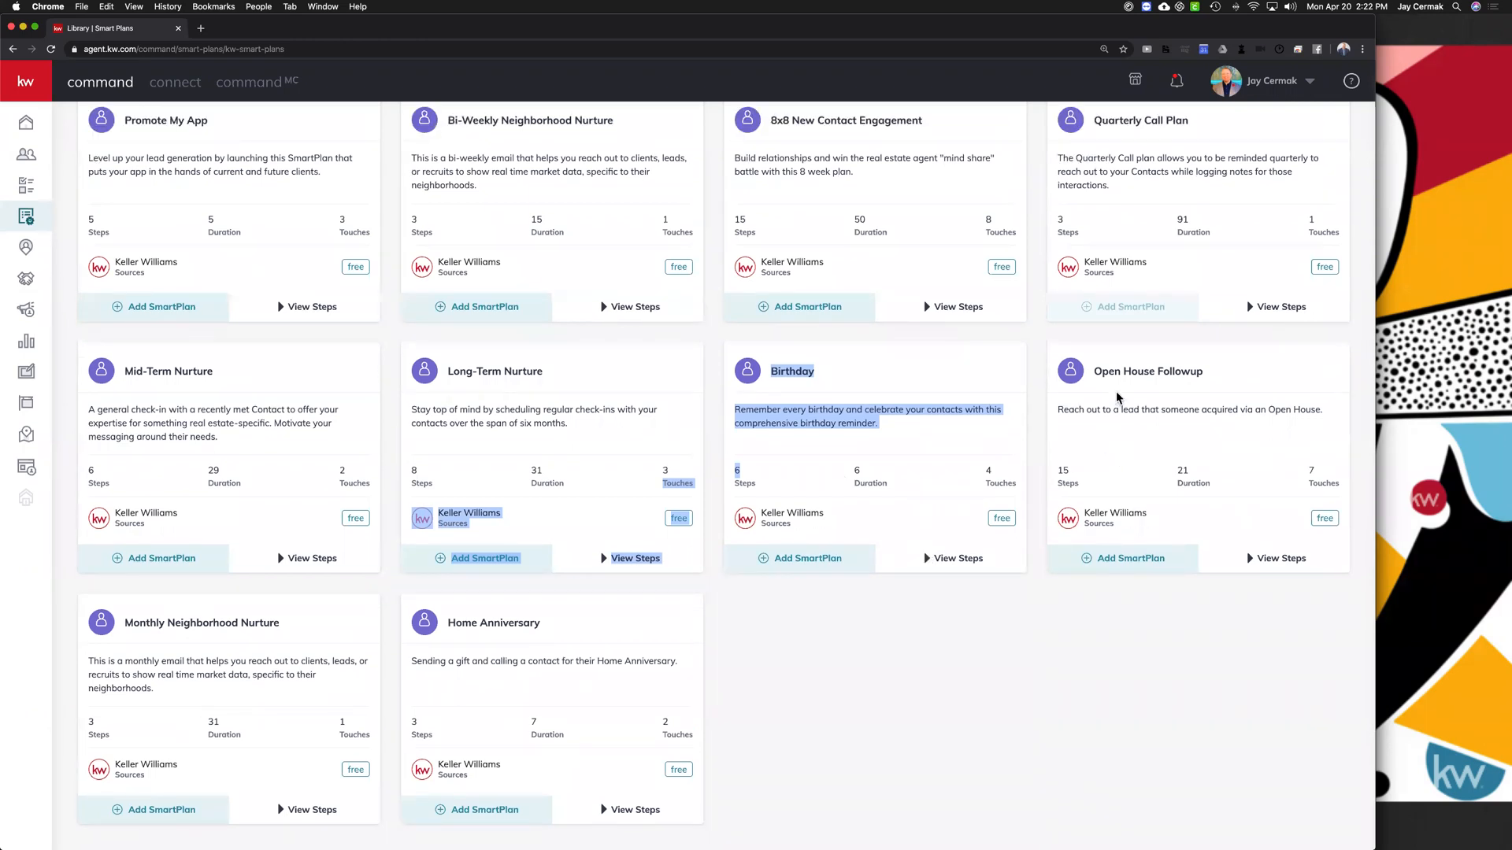
Step: Show the steps of the Open House Followup plan and read the details of its first text, touch task and phone call
click(1253, 564)
mouse_move(1108, 568)
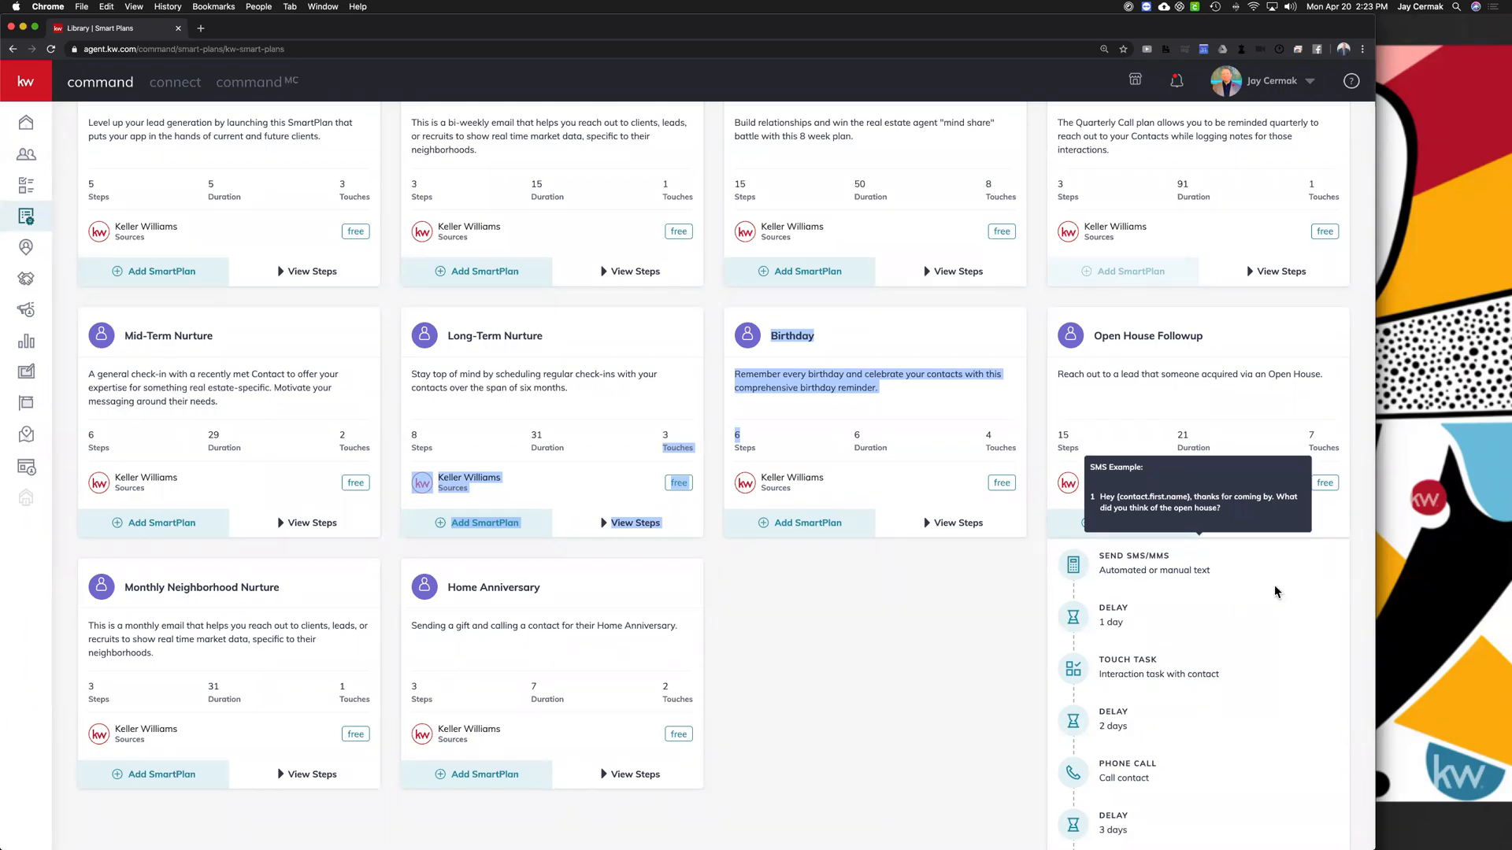
mouse_move(1135, 670)
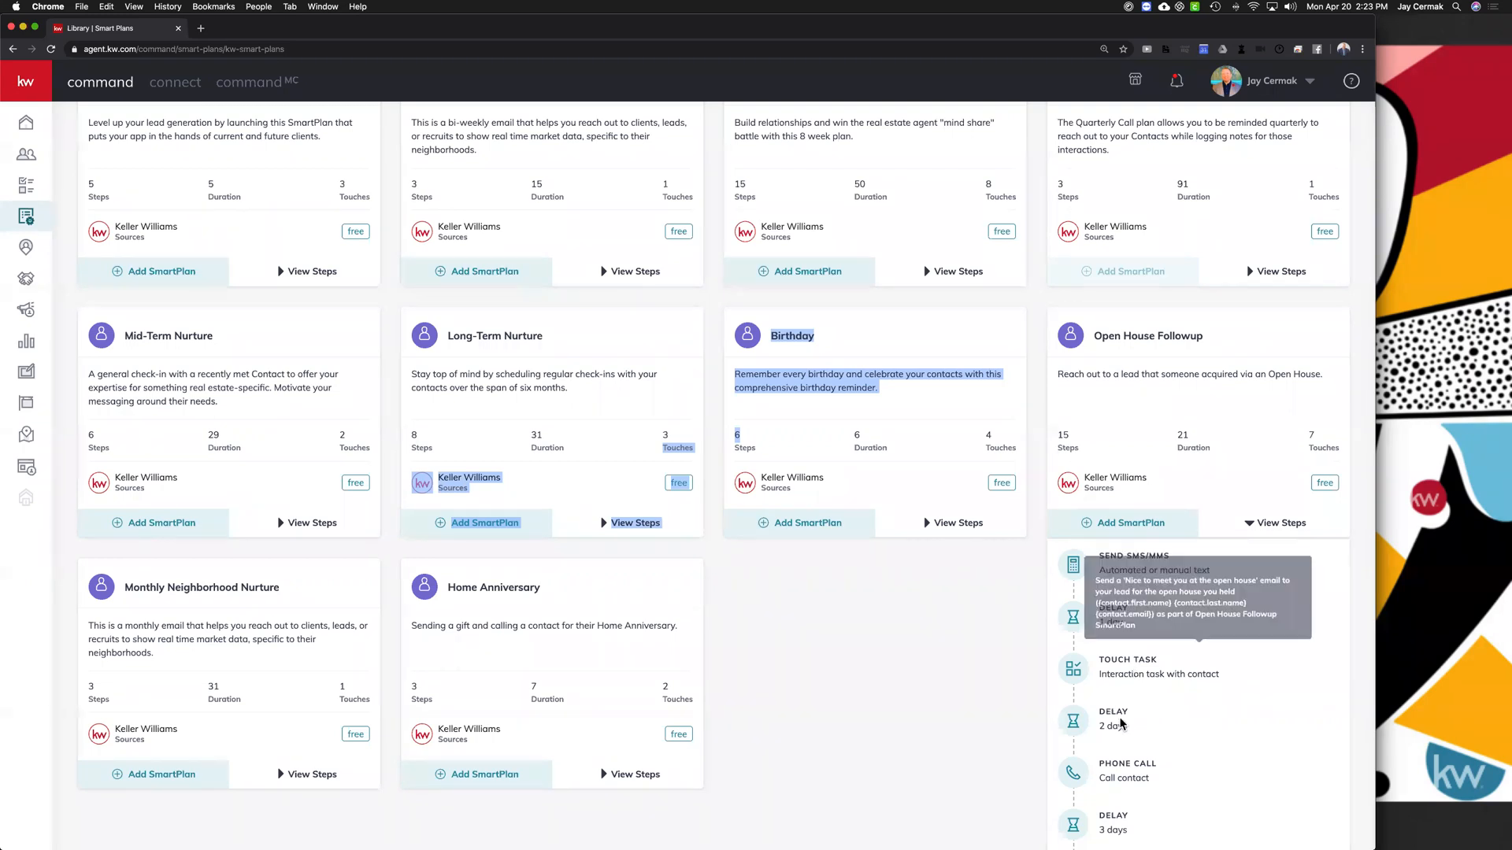
mouse_move(1121, 762)
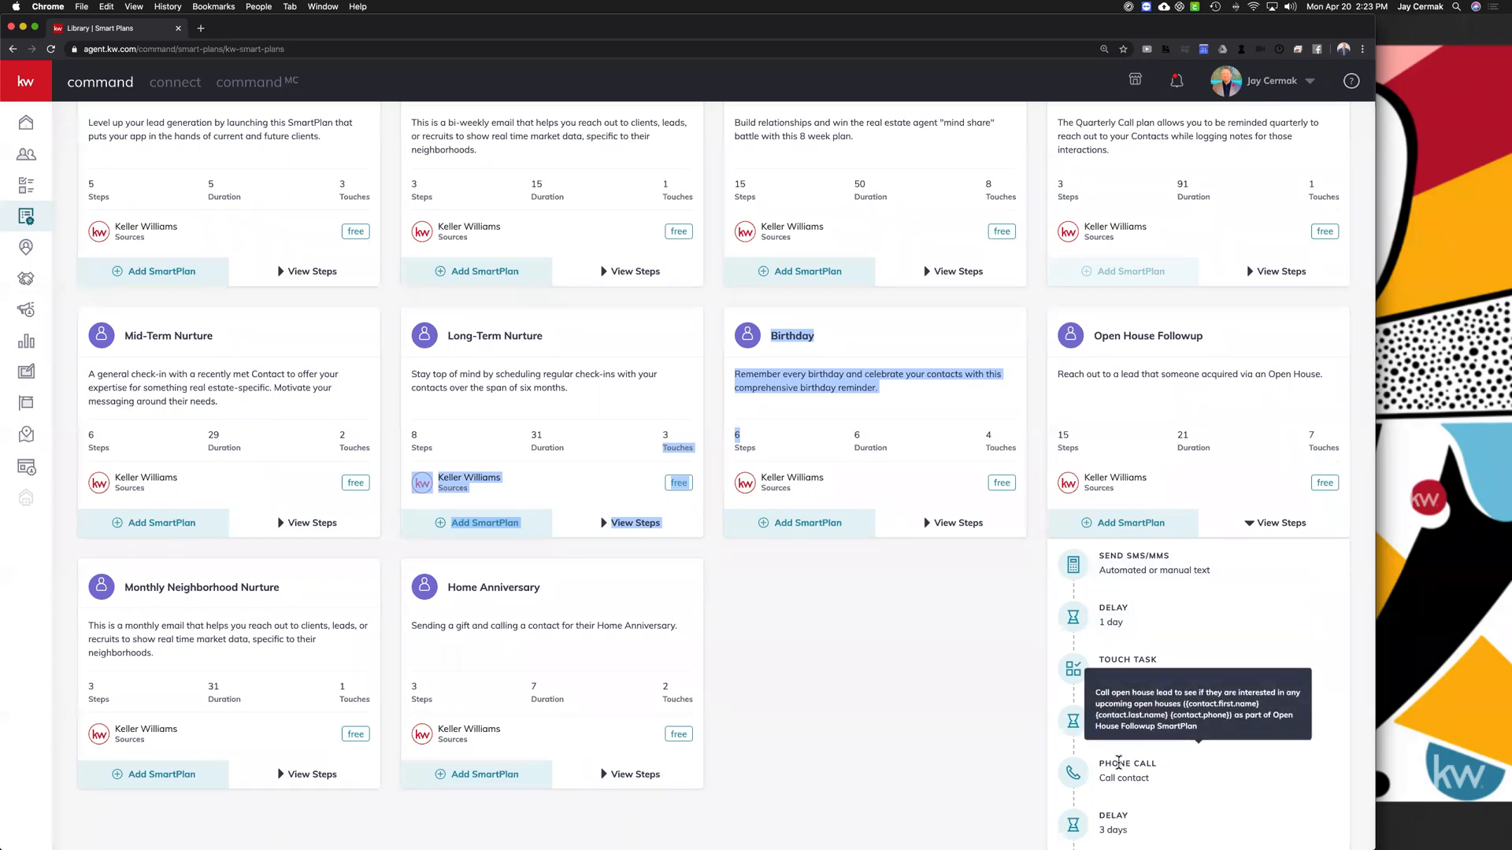
Step: Examine the rest of the Open House Followup plan's steps, including the last touch task and the Link LTN step, and collapse the list
scroll(1118, 763, down, 5)
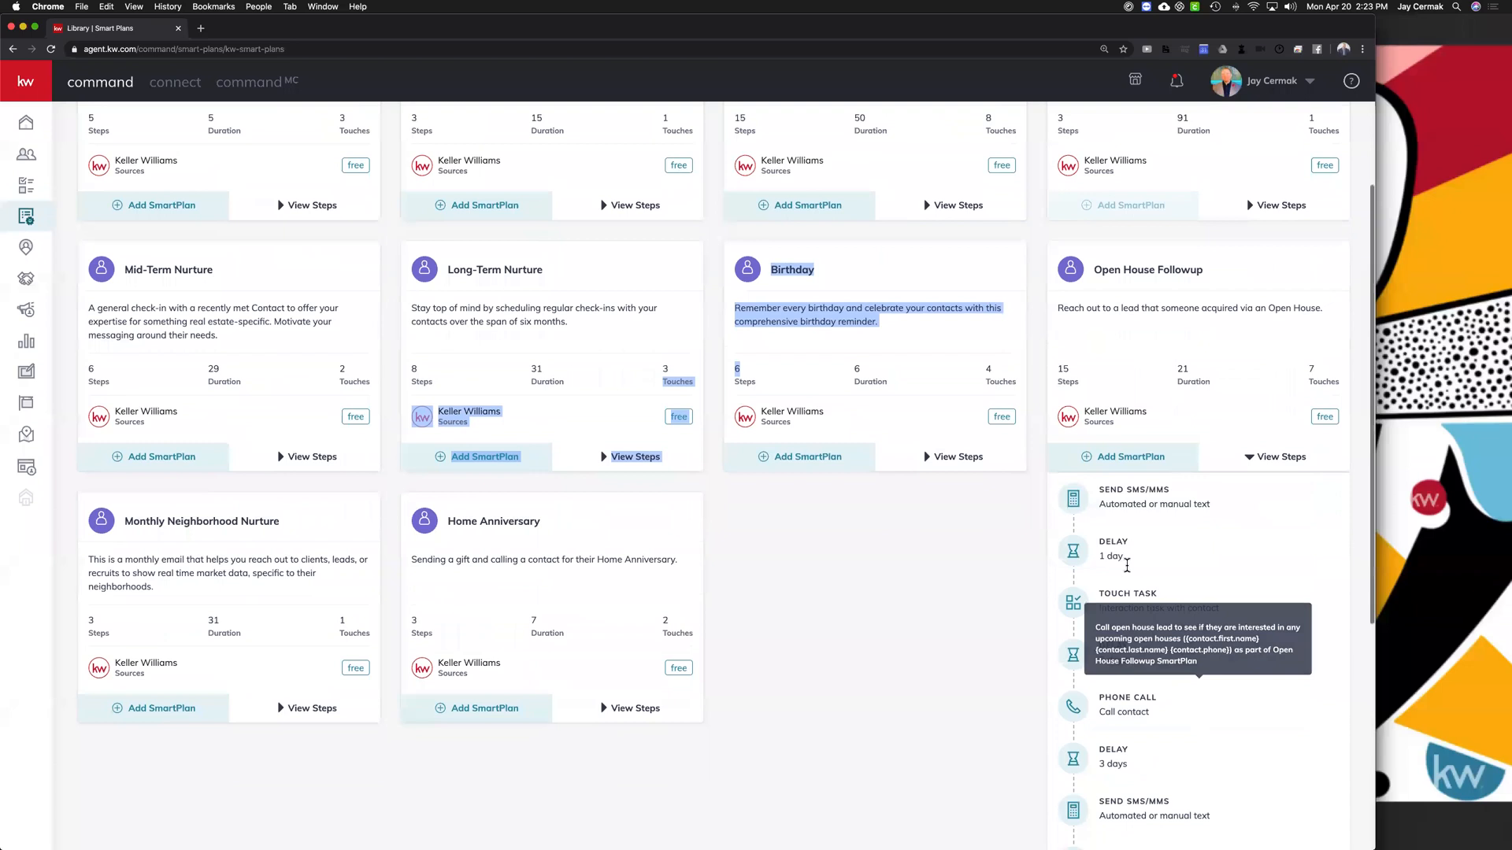
scroll(1158, 520, down, 2)
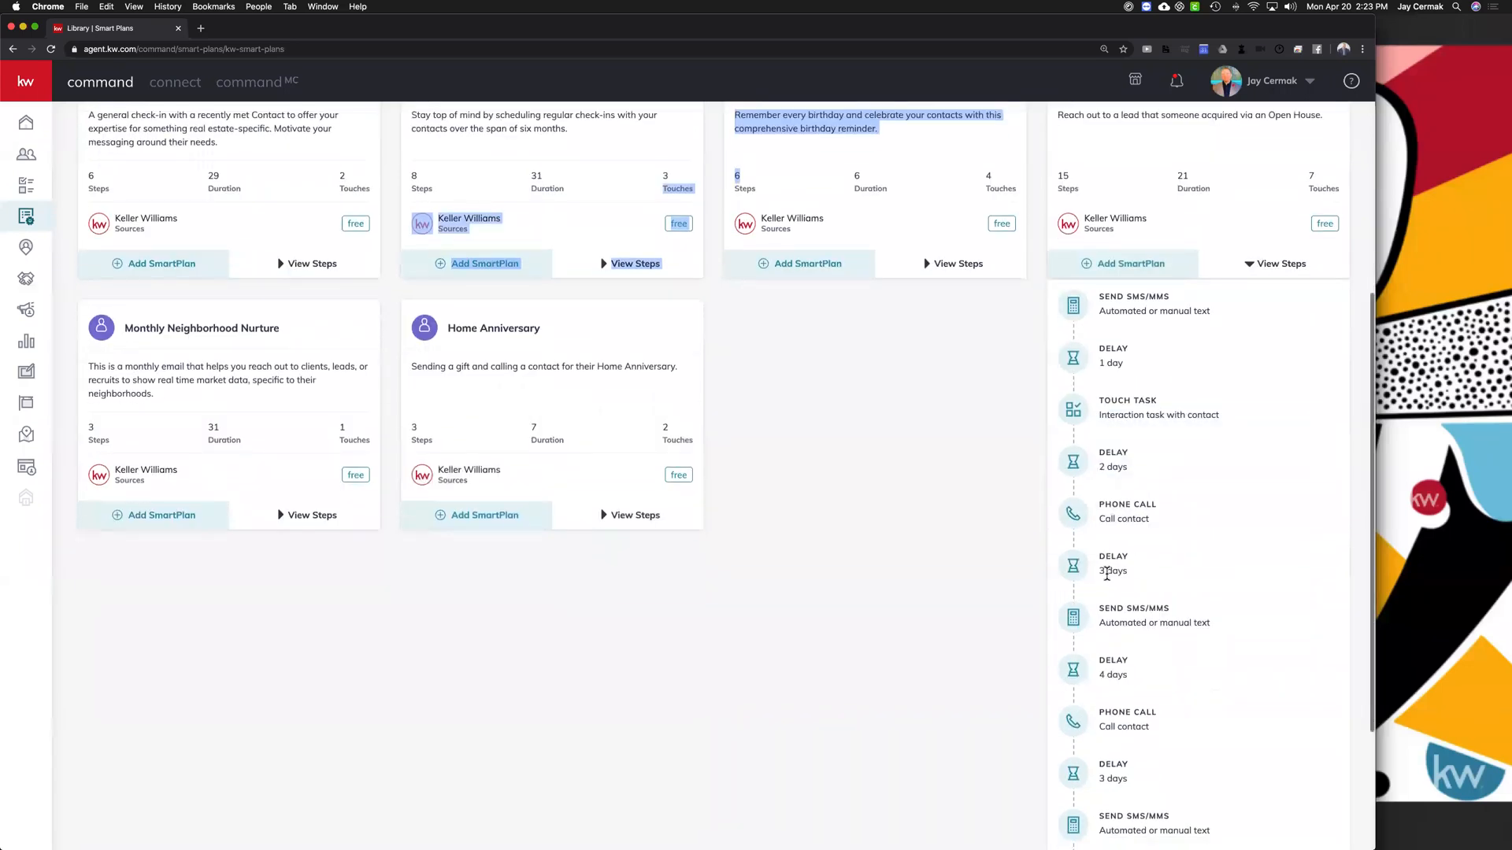
scroll(1167, 489, down, 1)
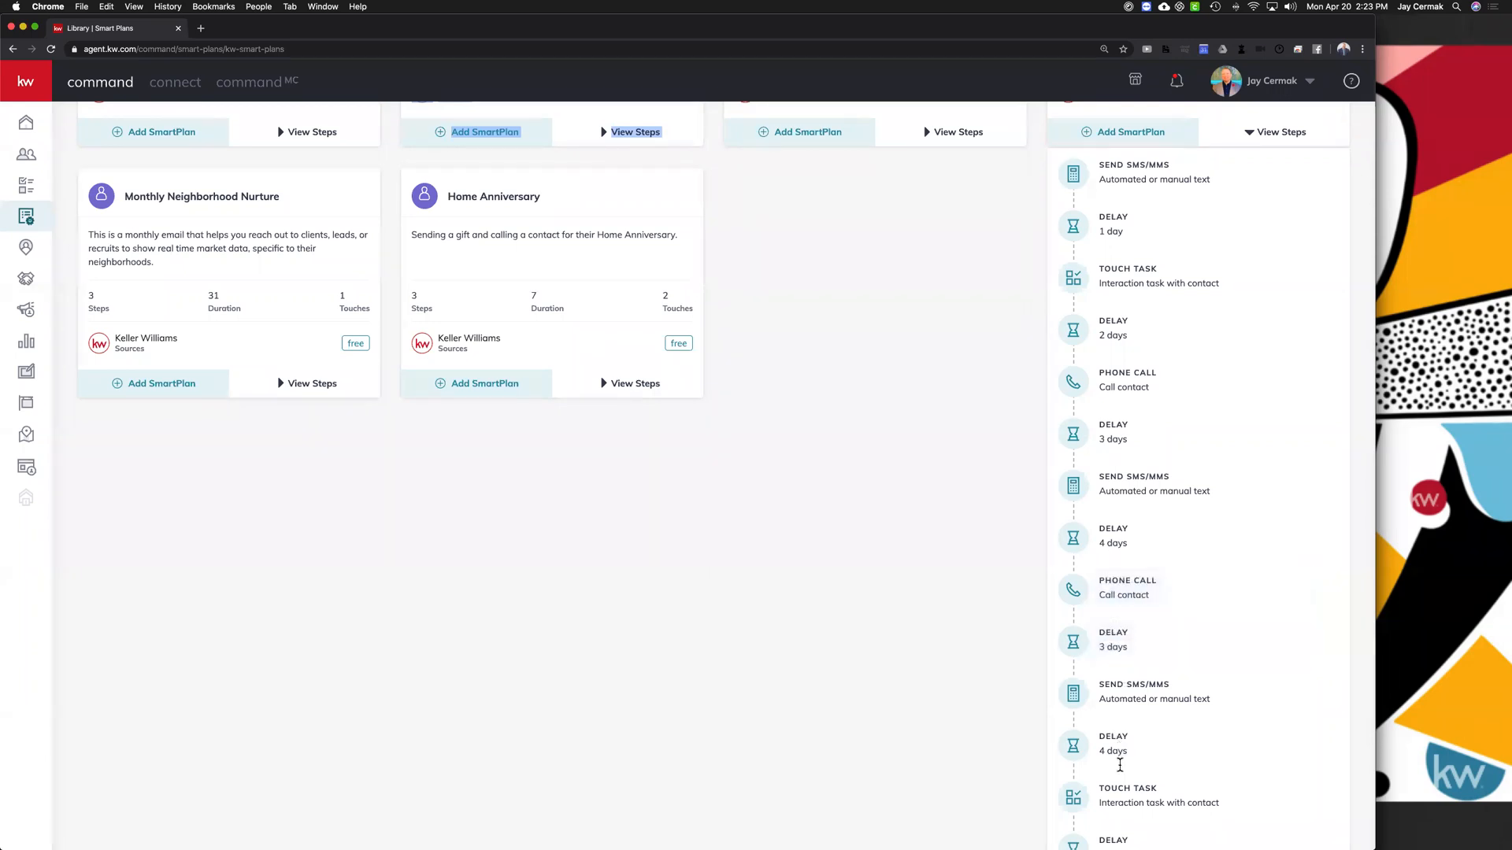
mouse_move(1120, 801)
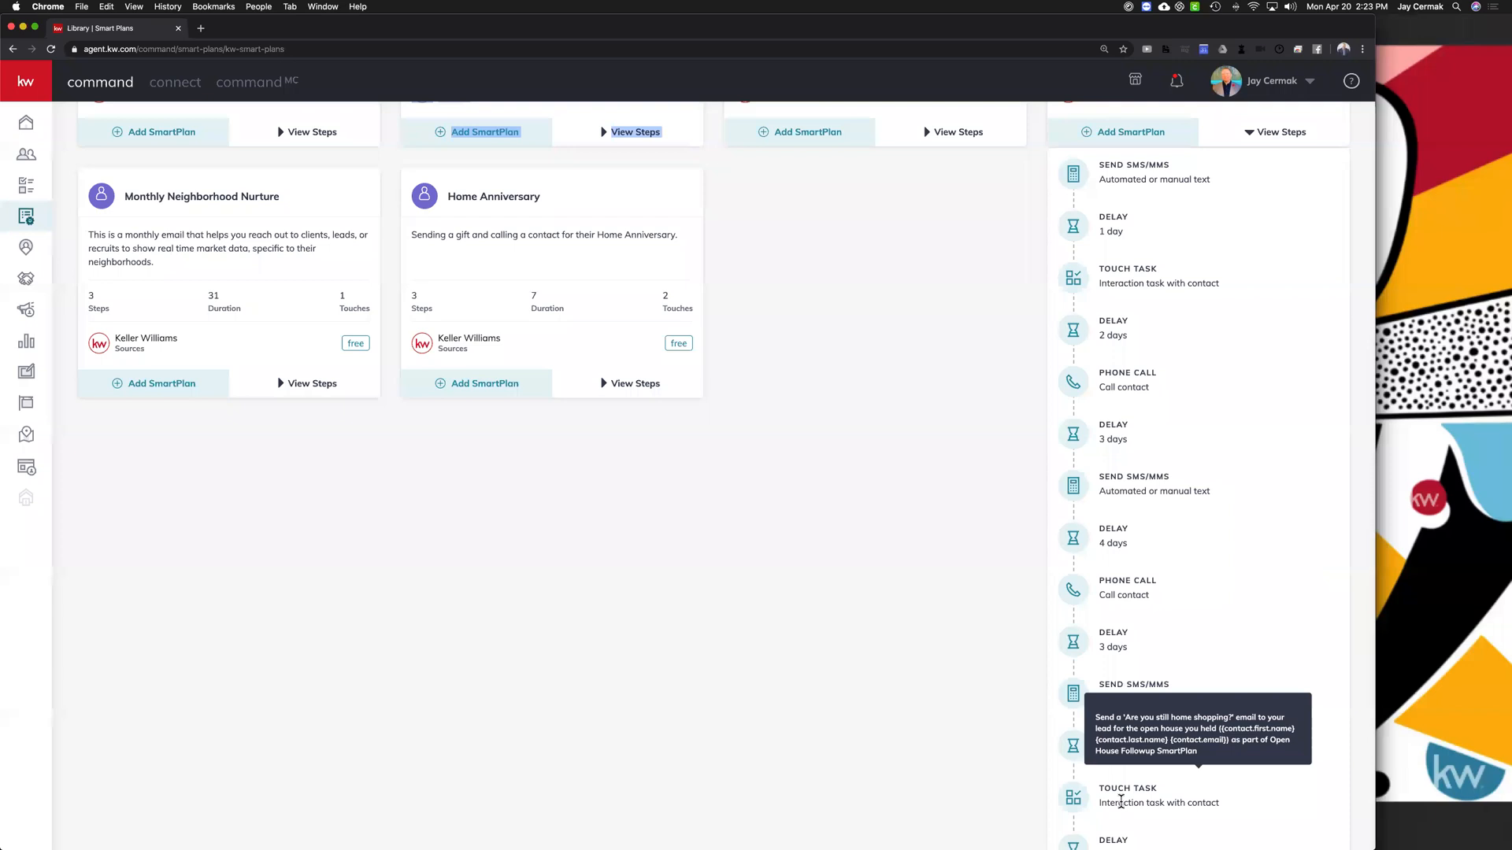
scroll(1117, 827, down, 2)
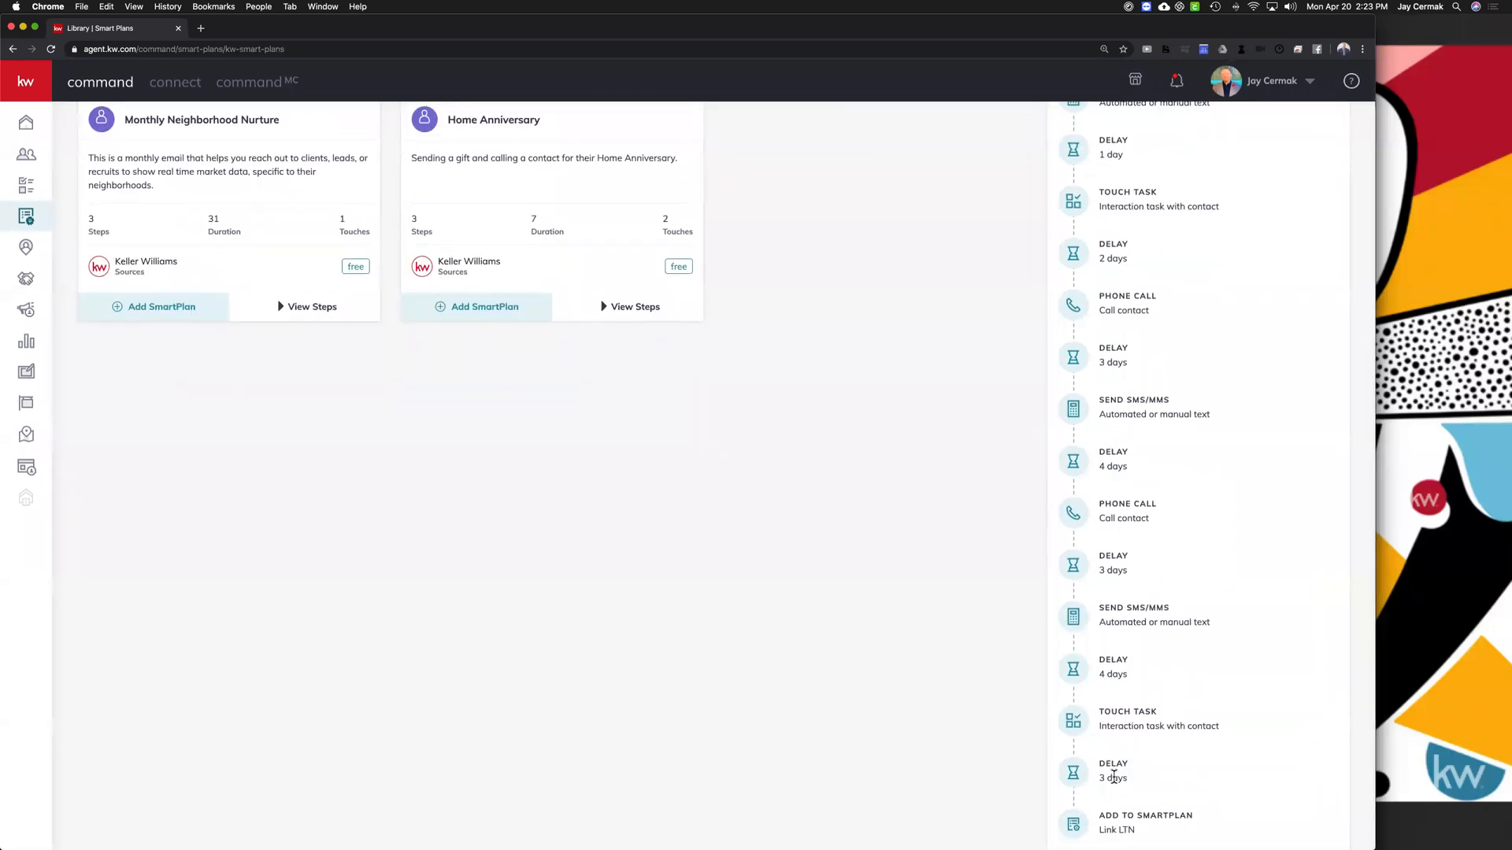
drag(1136, 831, 1100, 817)
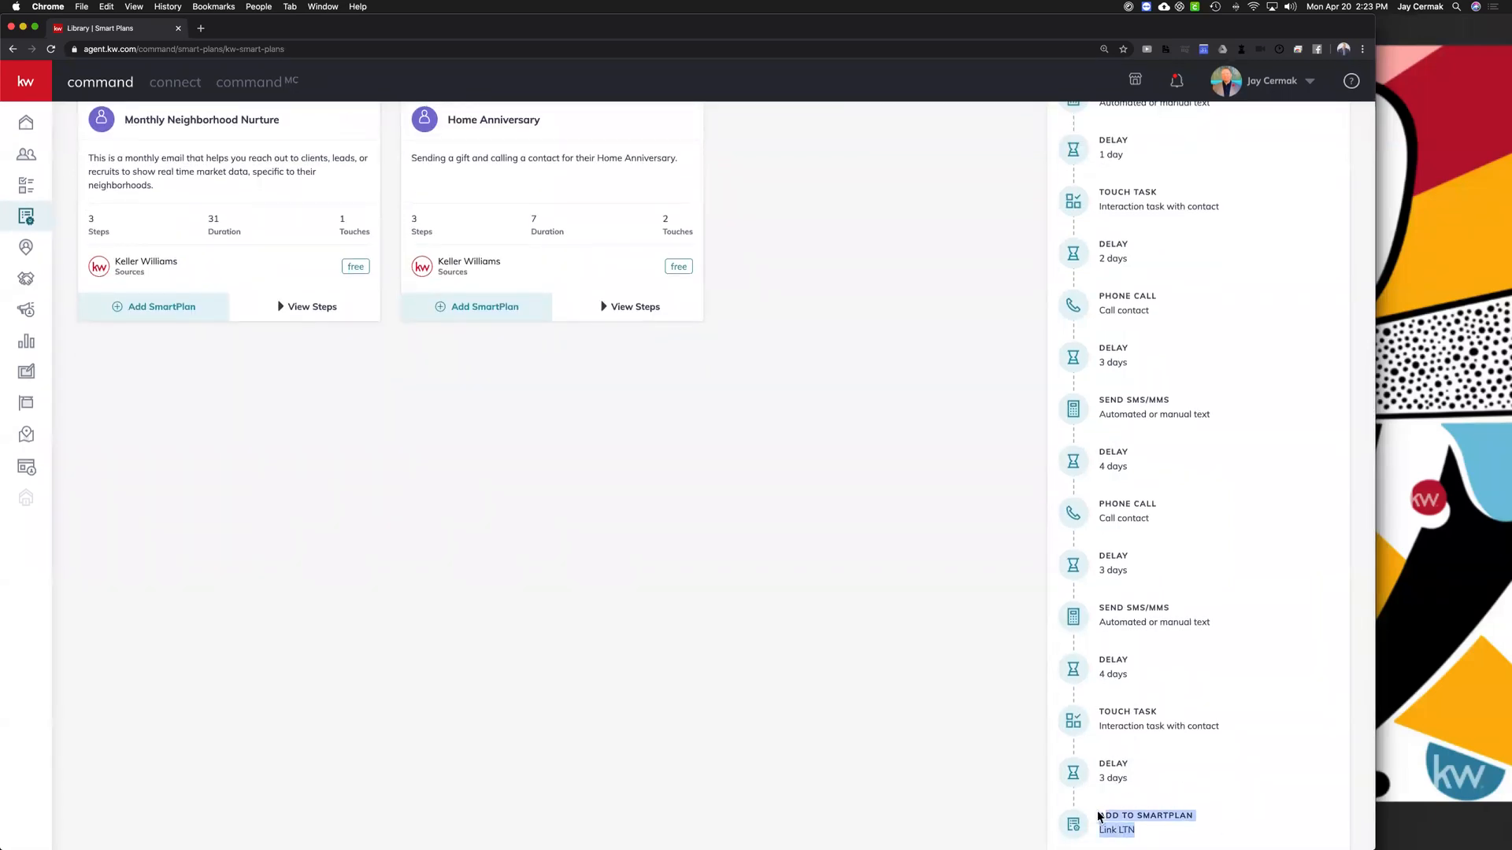
mouse_move(1128, 642)
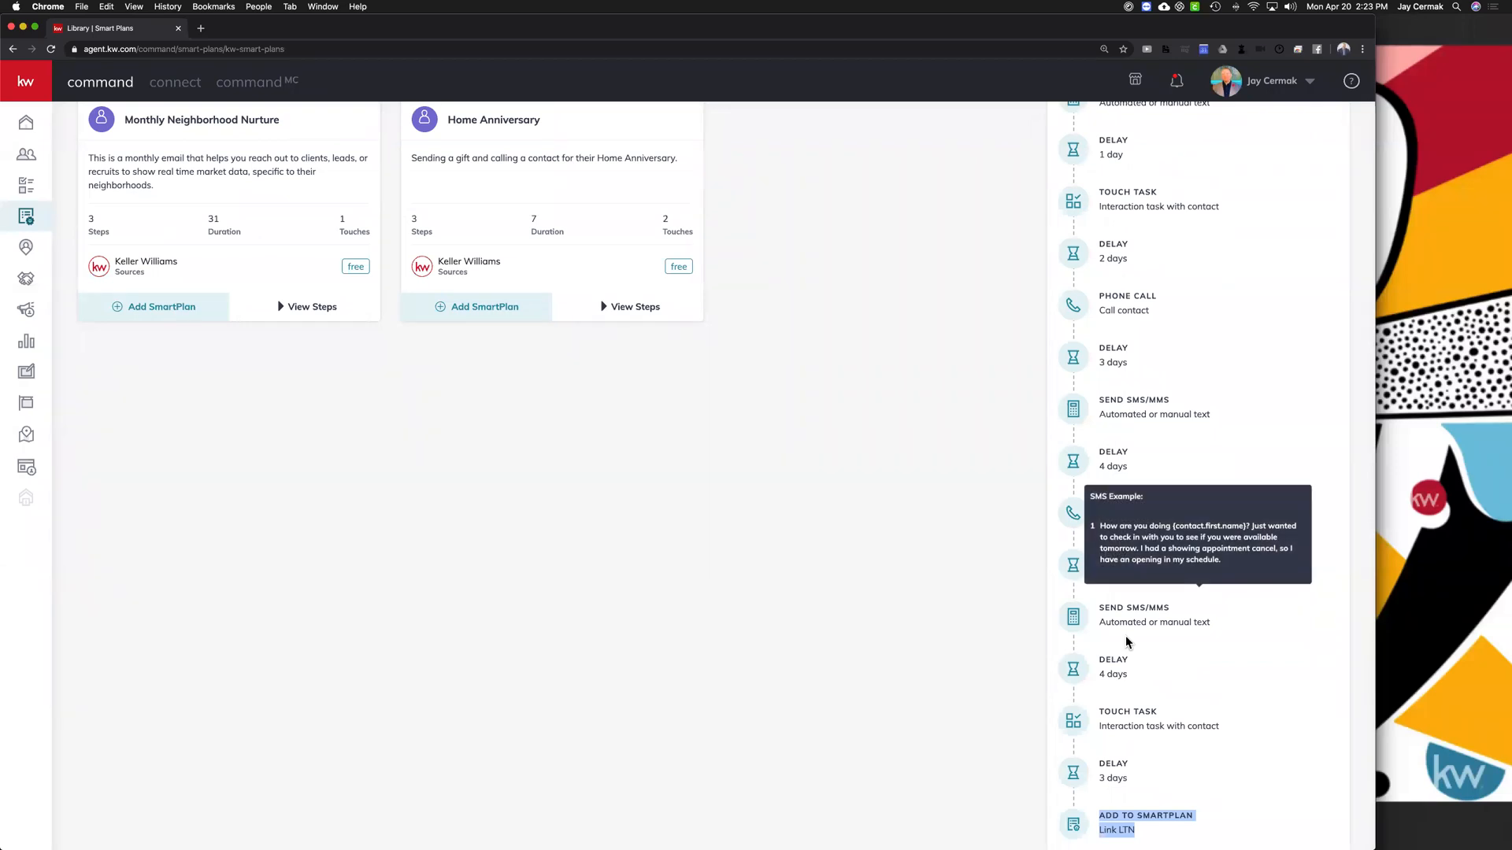
scroll(1101, 457, up, 3)
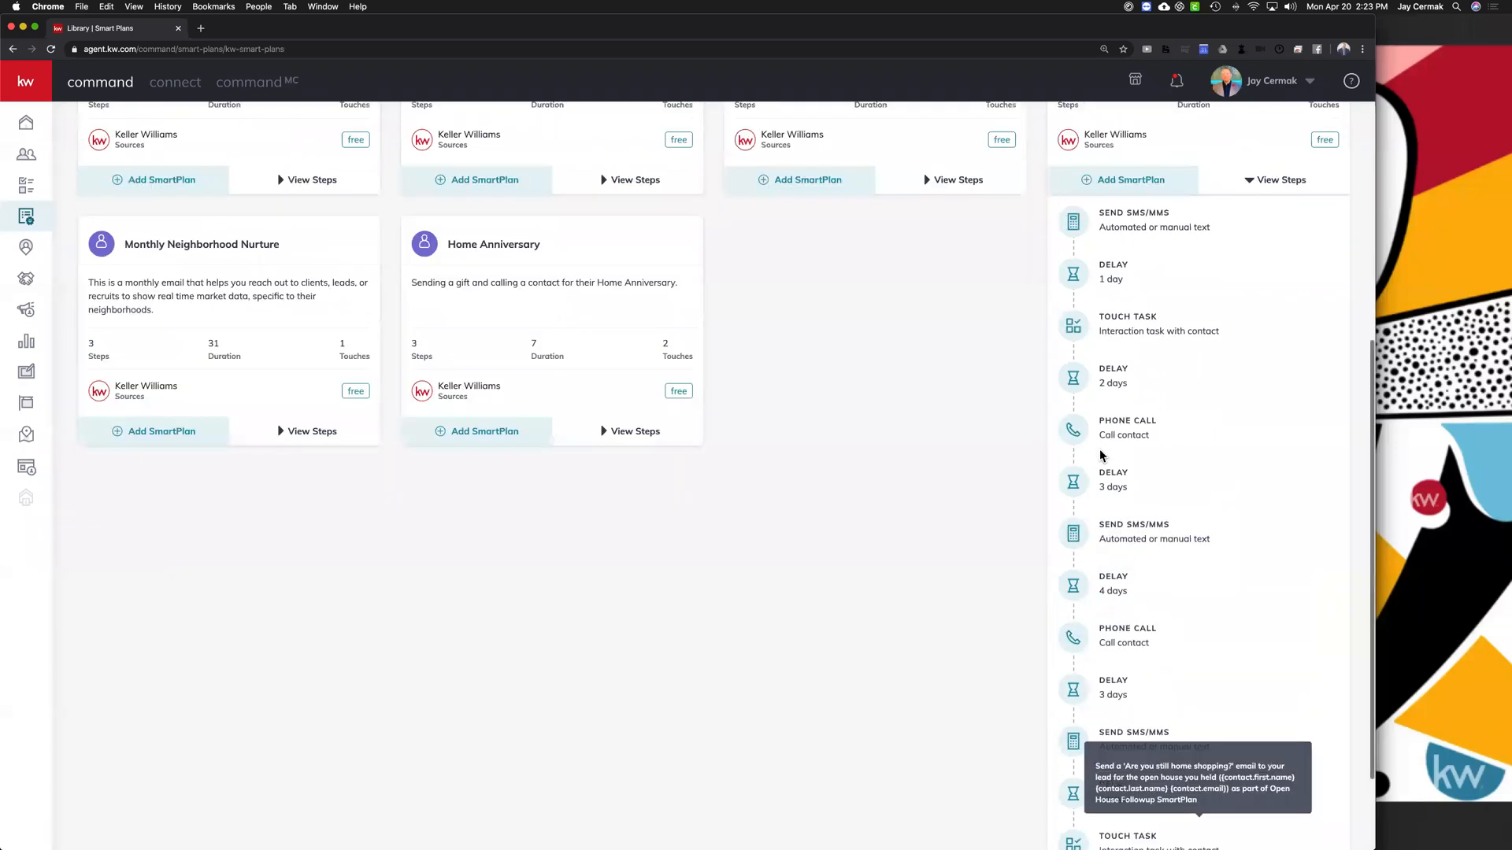
scroll(1248, 484, up, 5)
click(1258, 536)
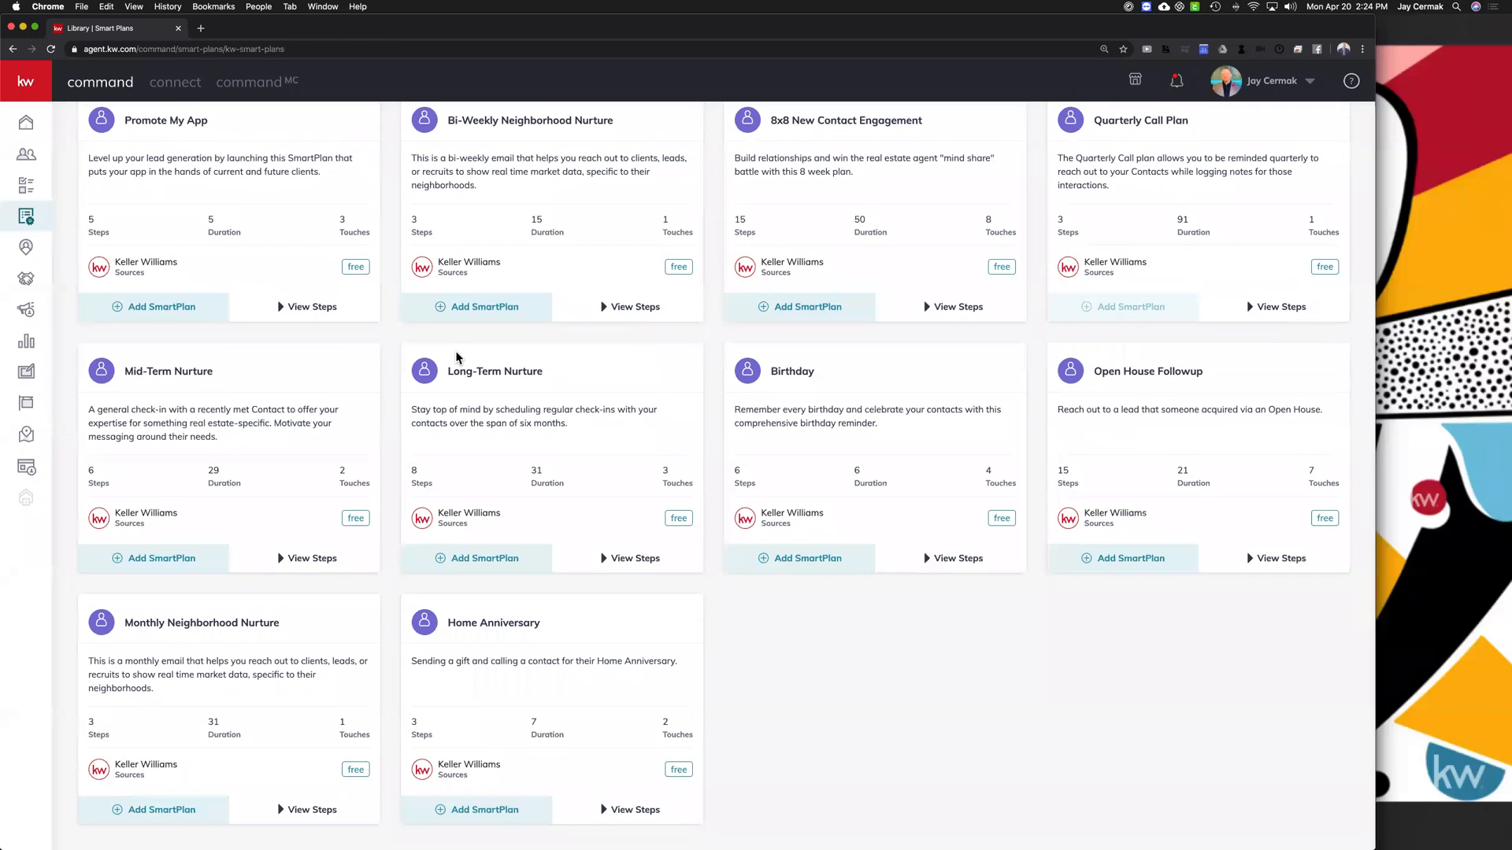
Step: Show the Home Anniversary plan's steps, read the details of its touch task, delay and phone call, and collapse the list
scroll(349, 346, up, 1)
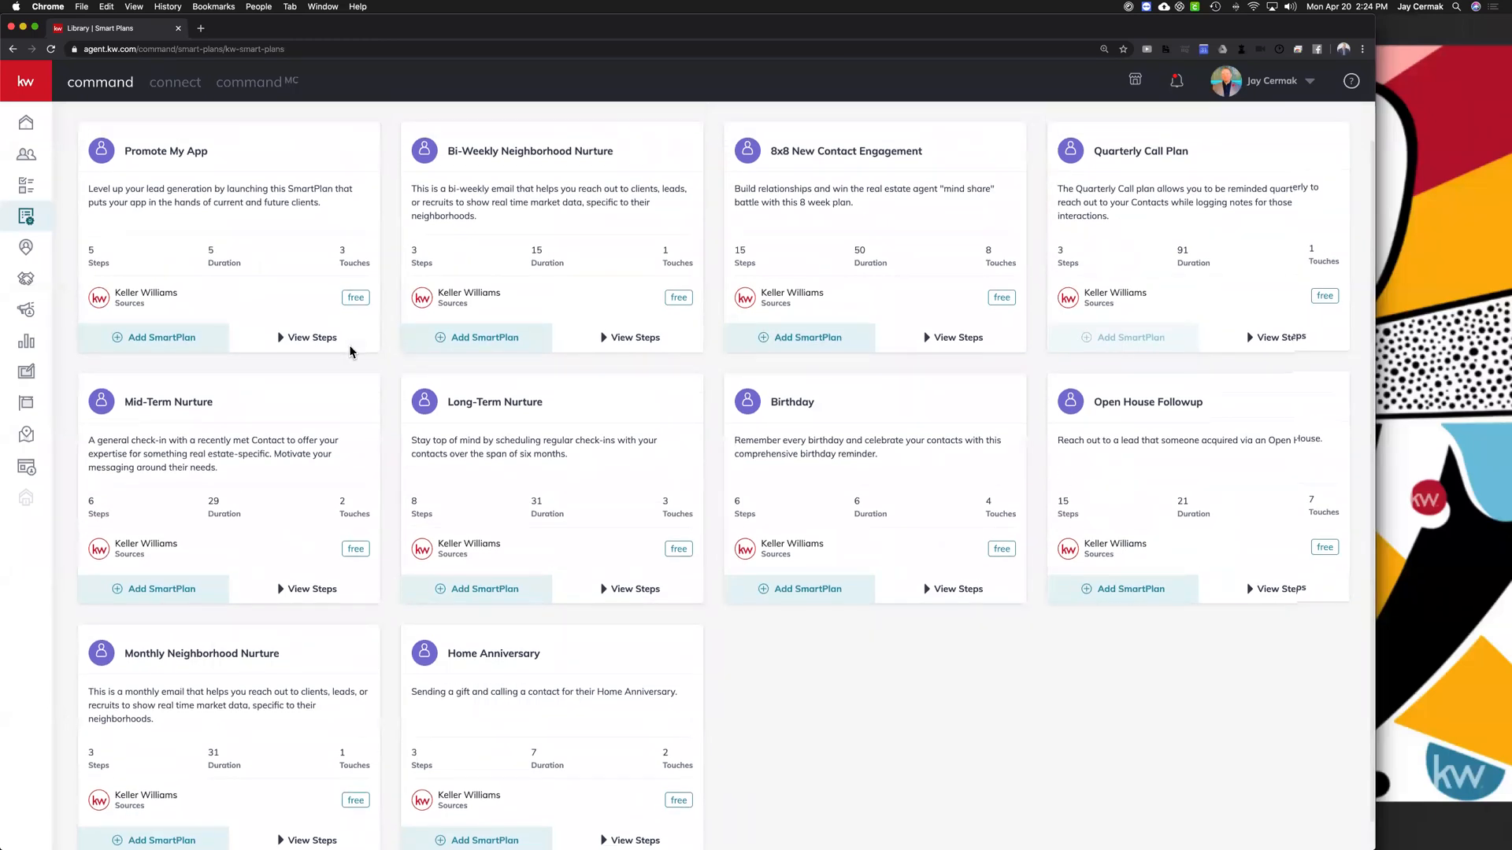
scroll(473, 587, down, 1)
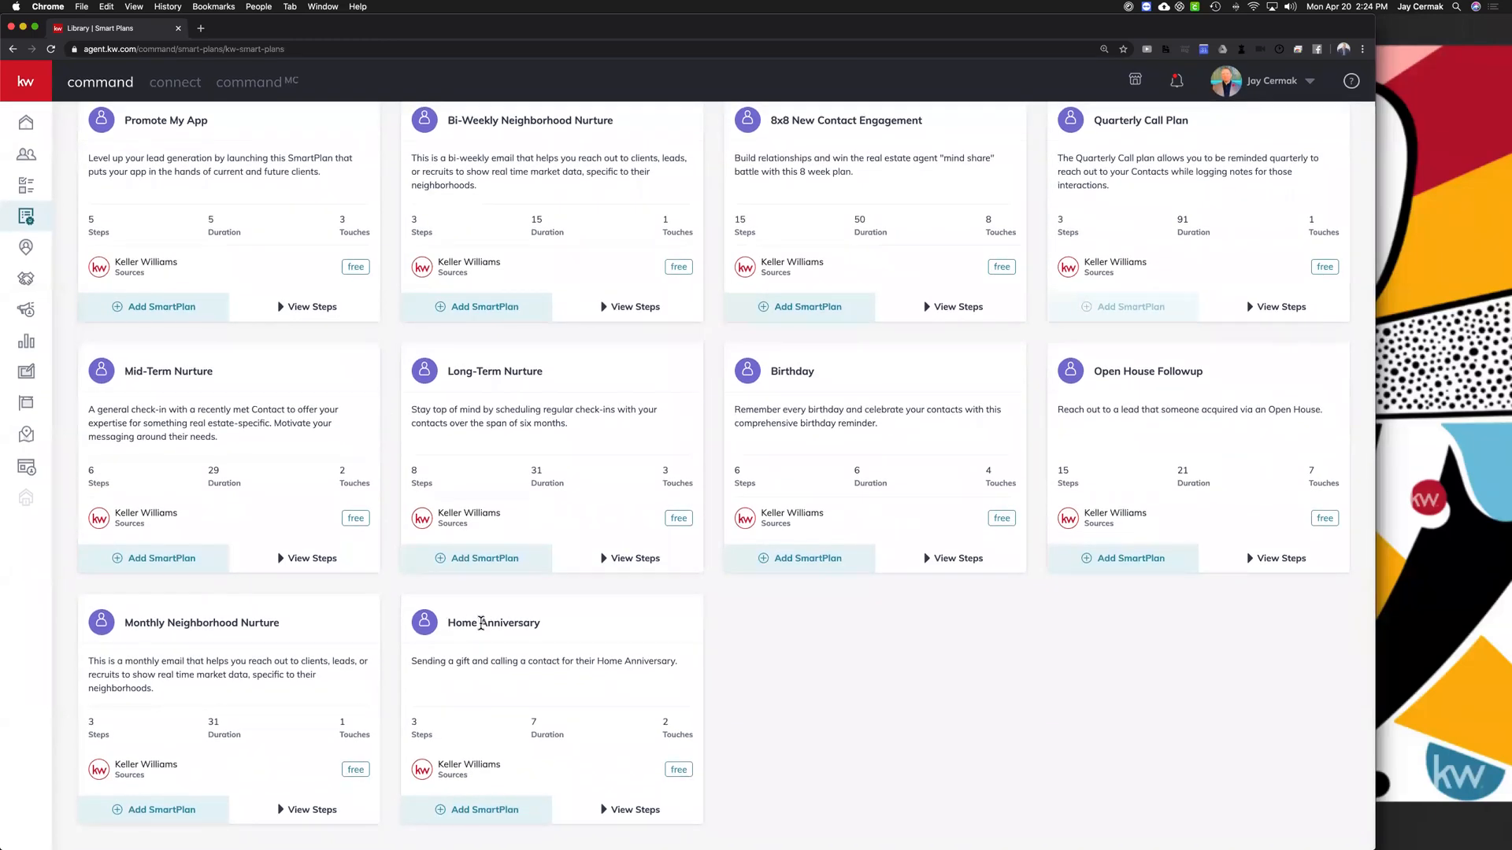
click(606, 809)
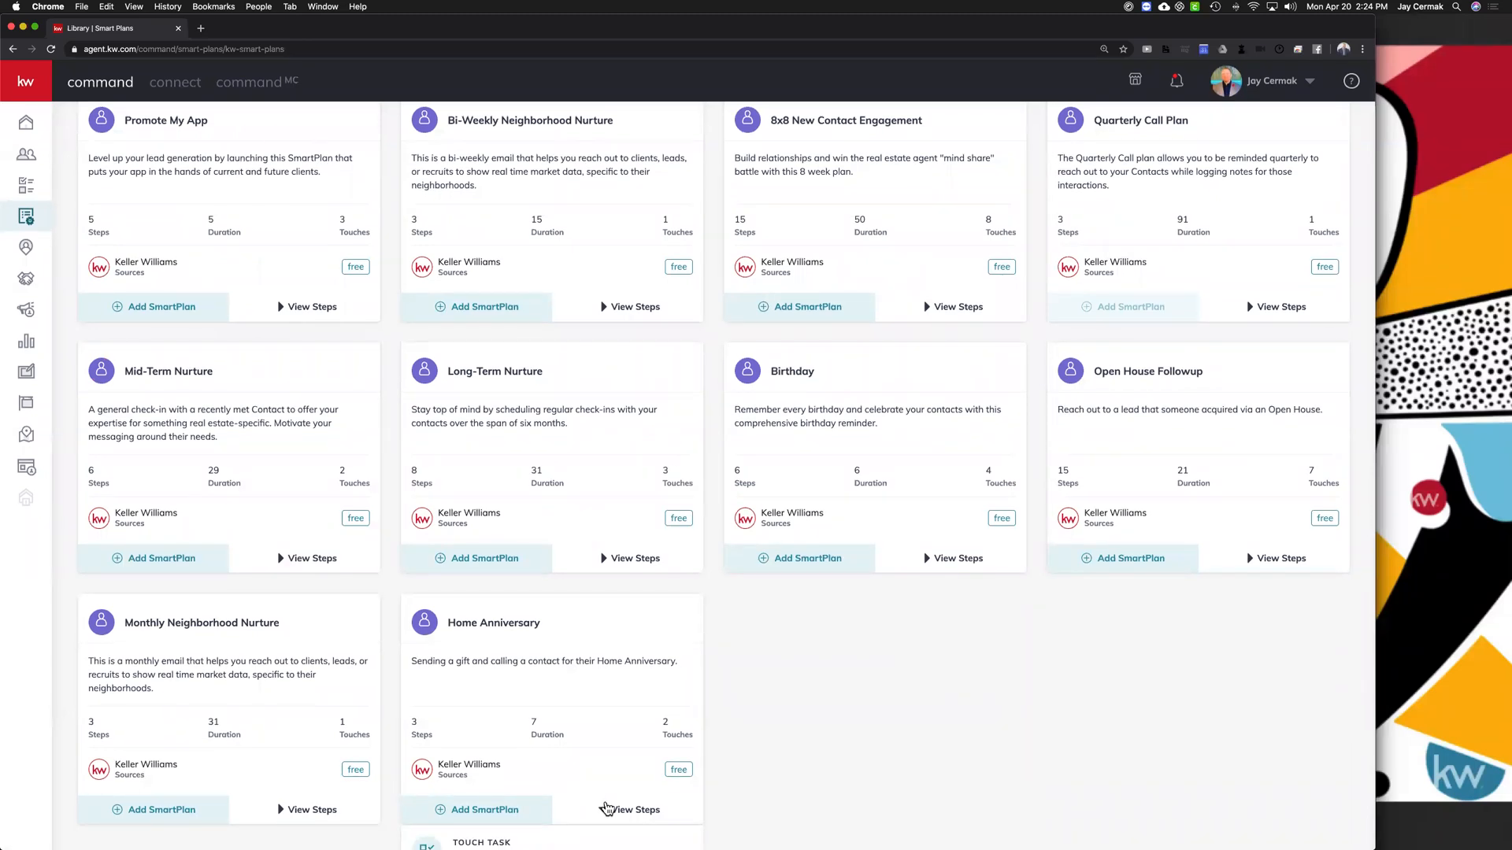
scroll(535, 764, down, 4)
mouse_move(470, 720)
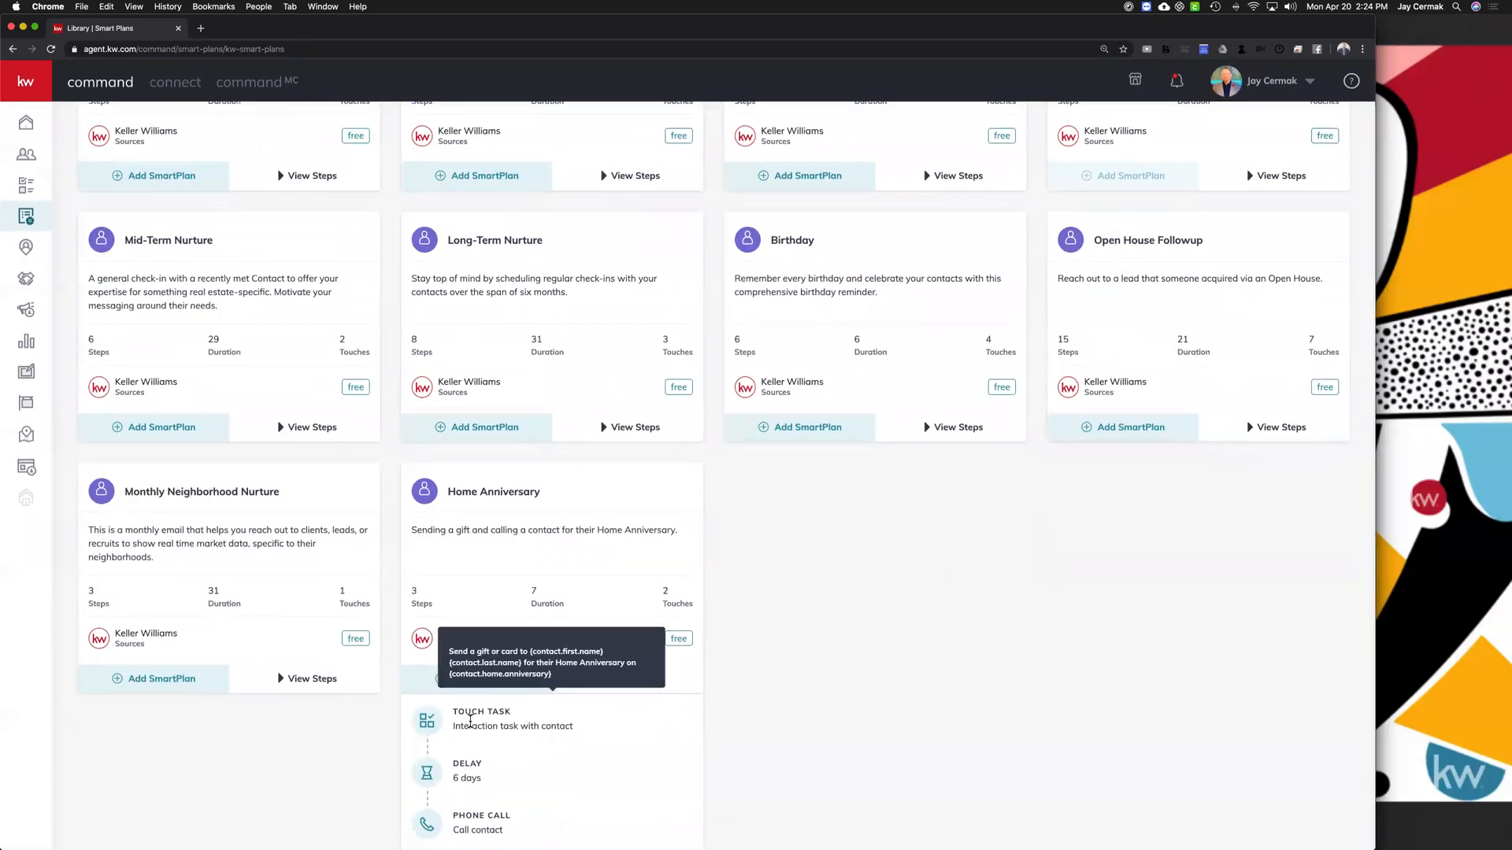
drag(453, 760, 504, 789)
mouse_move(490, 712)
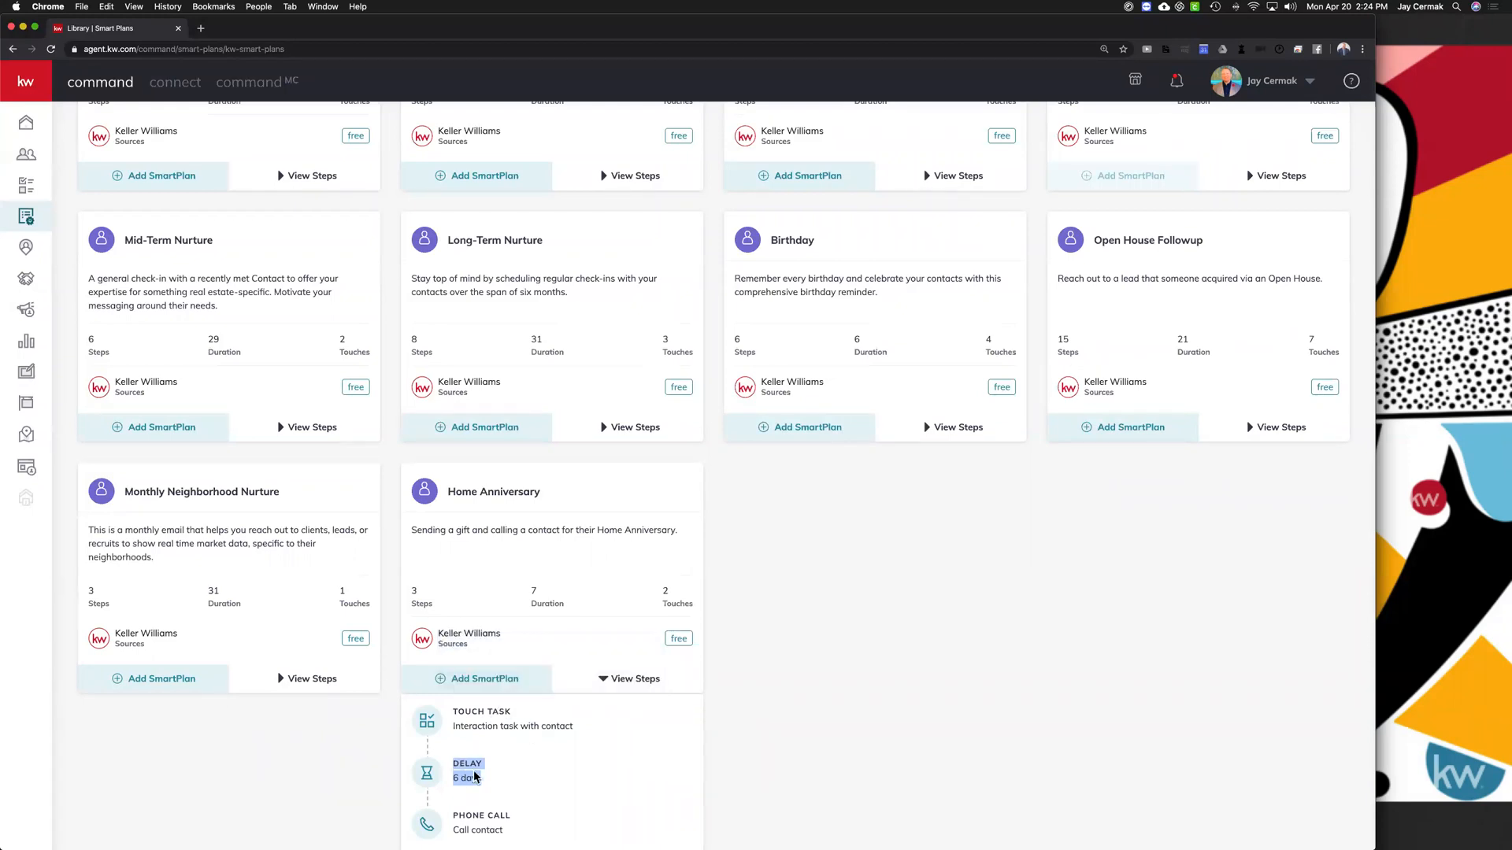
mouse_move(468, 818)
click(510, 584)
Step: Show the Promote My App plan's steps, read the details of its two text messages, and collapse the list
scroll(189, 248, up, 3)
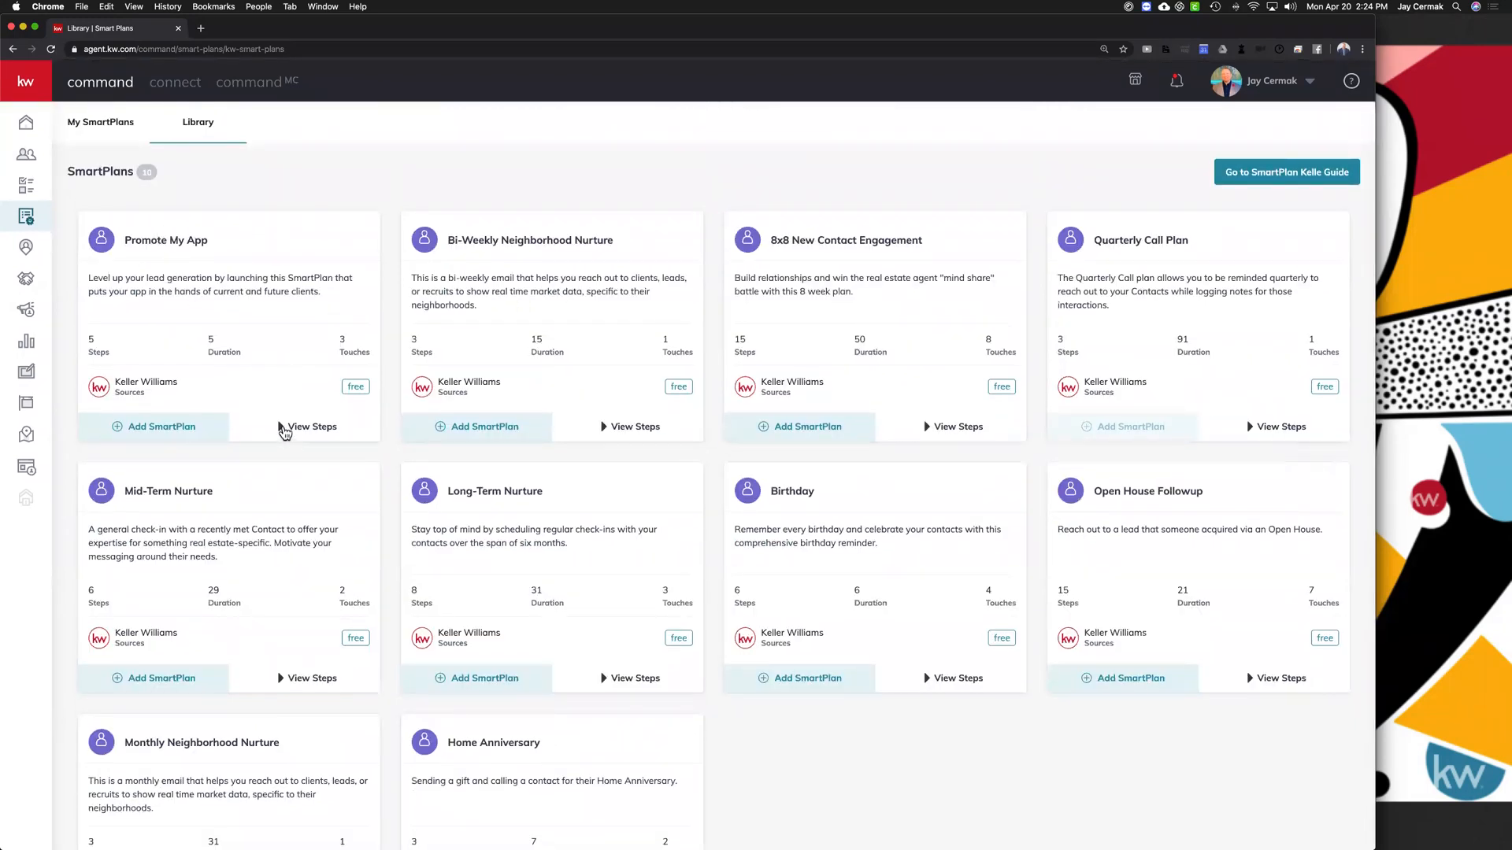
click(283, 429)
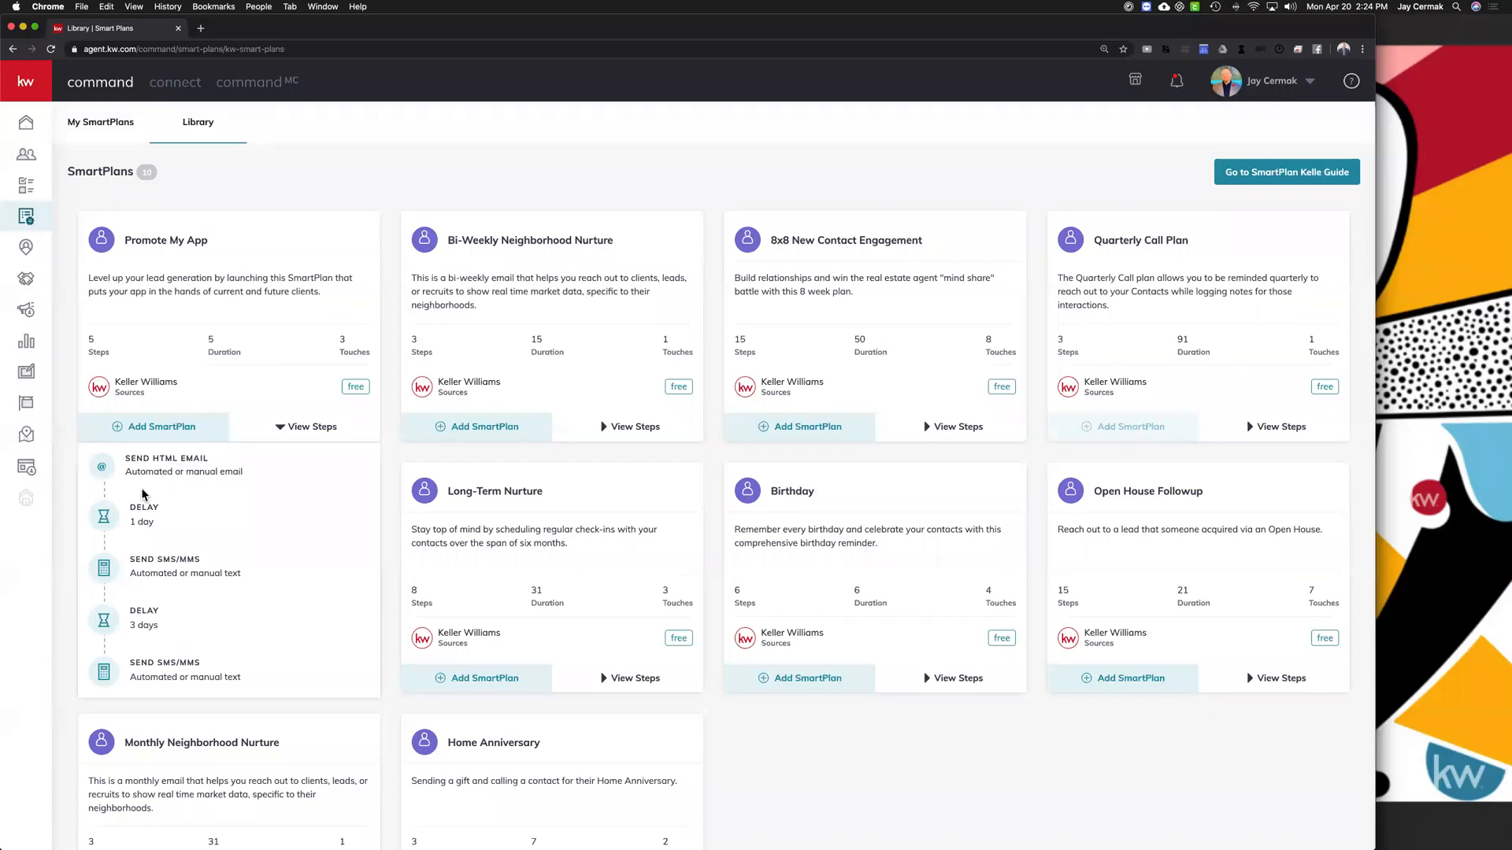
mouse_move(147, 559)
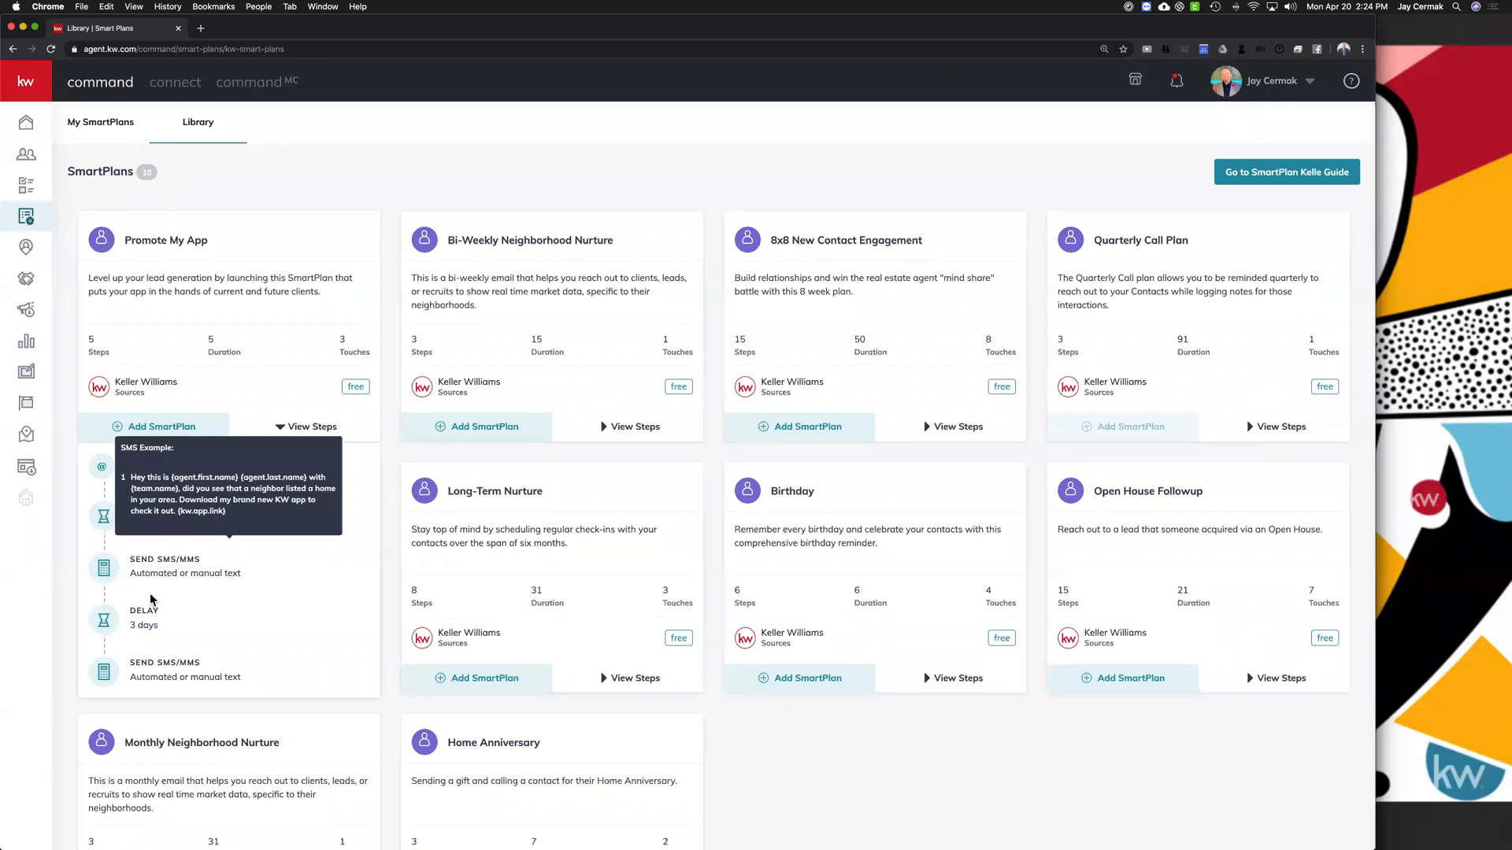
mouse_move(165, 661)
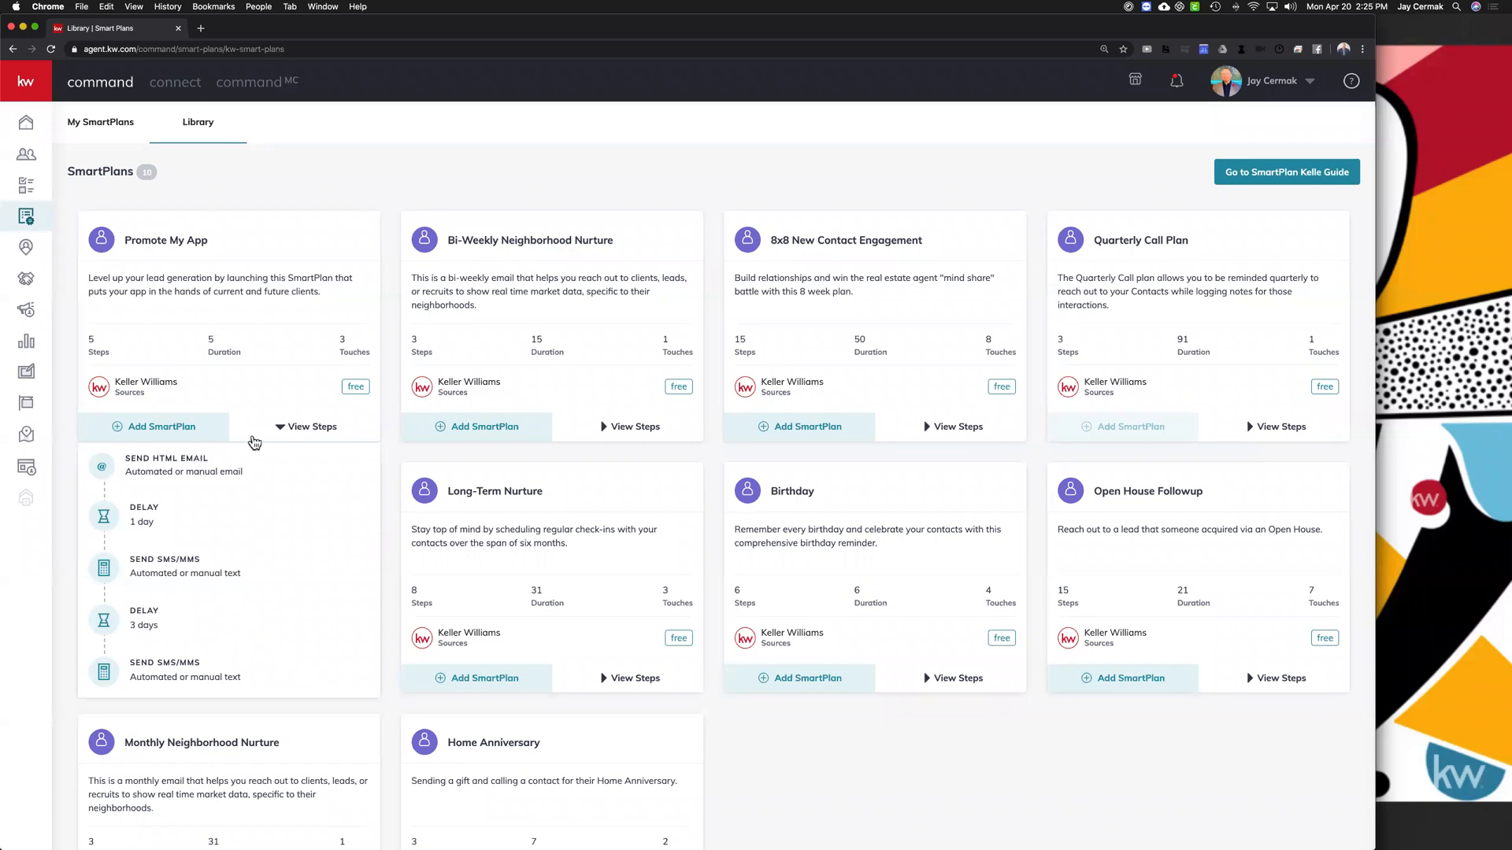
click(281, 433)
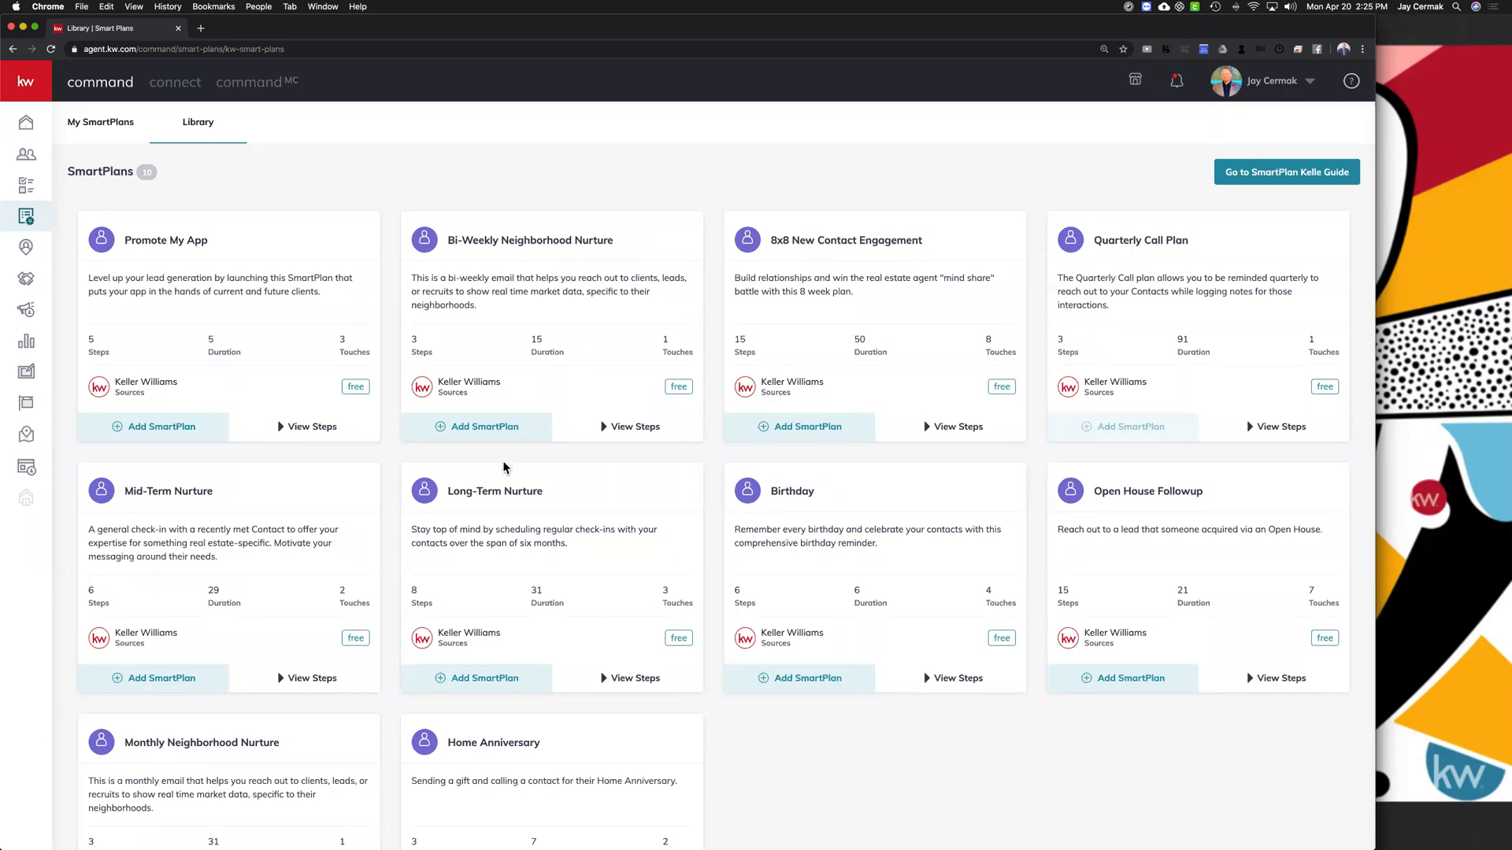
Step: Return from the library to the agent's own SmartPlans, view the steps of the Monthly Neighborhood Nurture plan, and collapse them
scroll(198, 628, down, 1)
scroll(213, 614, down, 3)
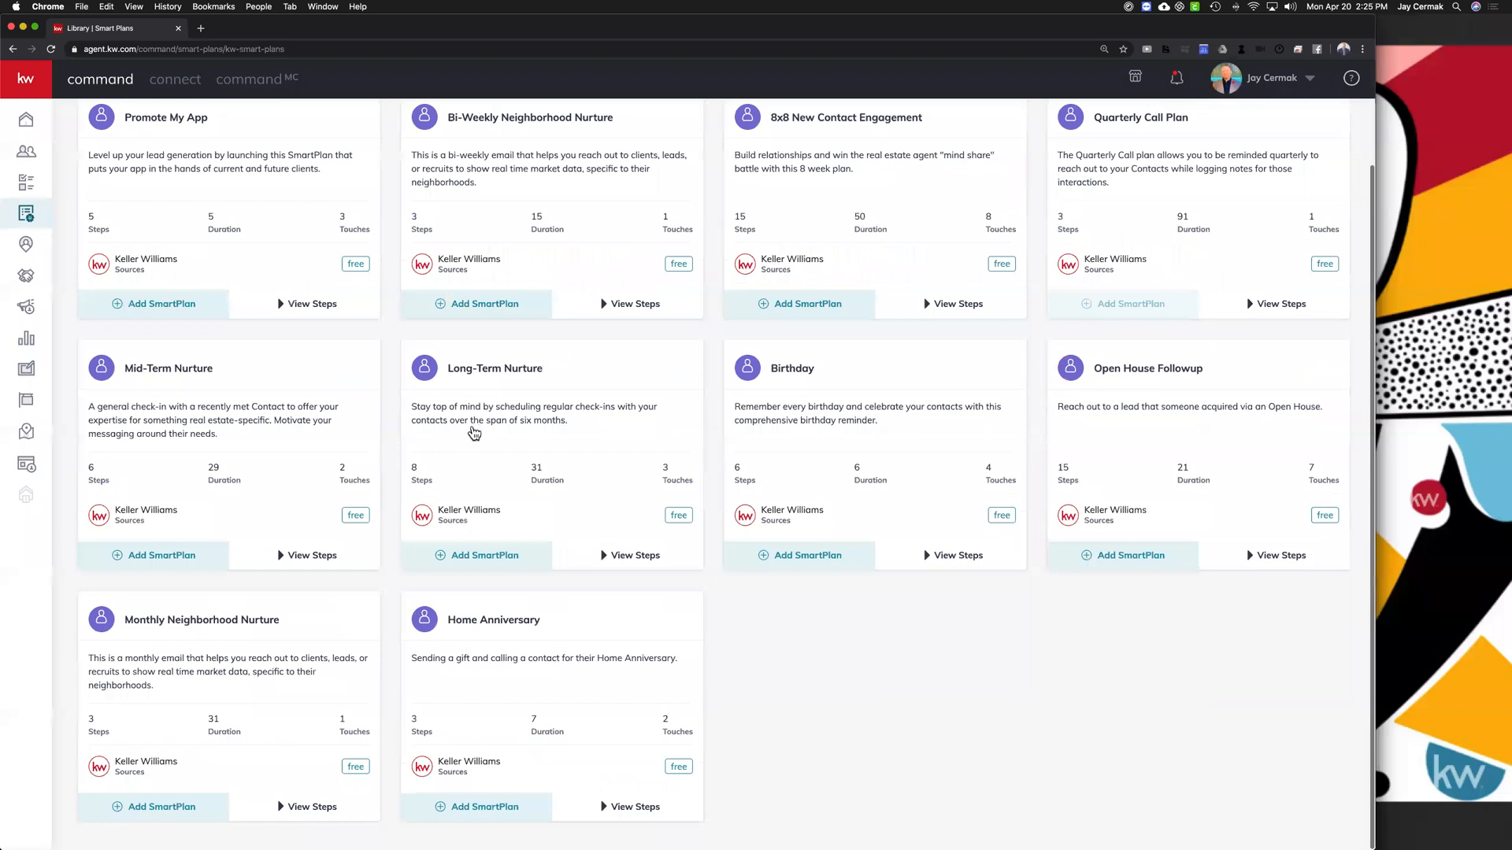
scroll(472, 432, up, 3)
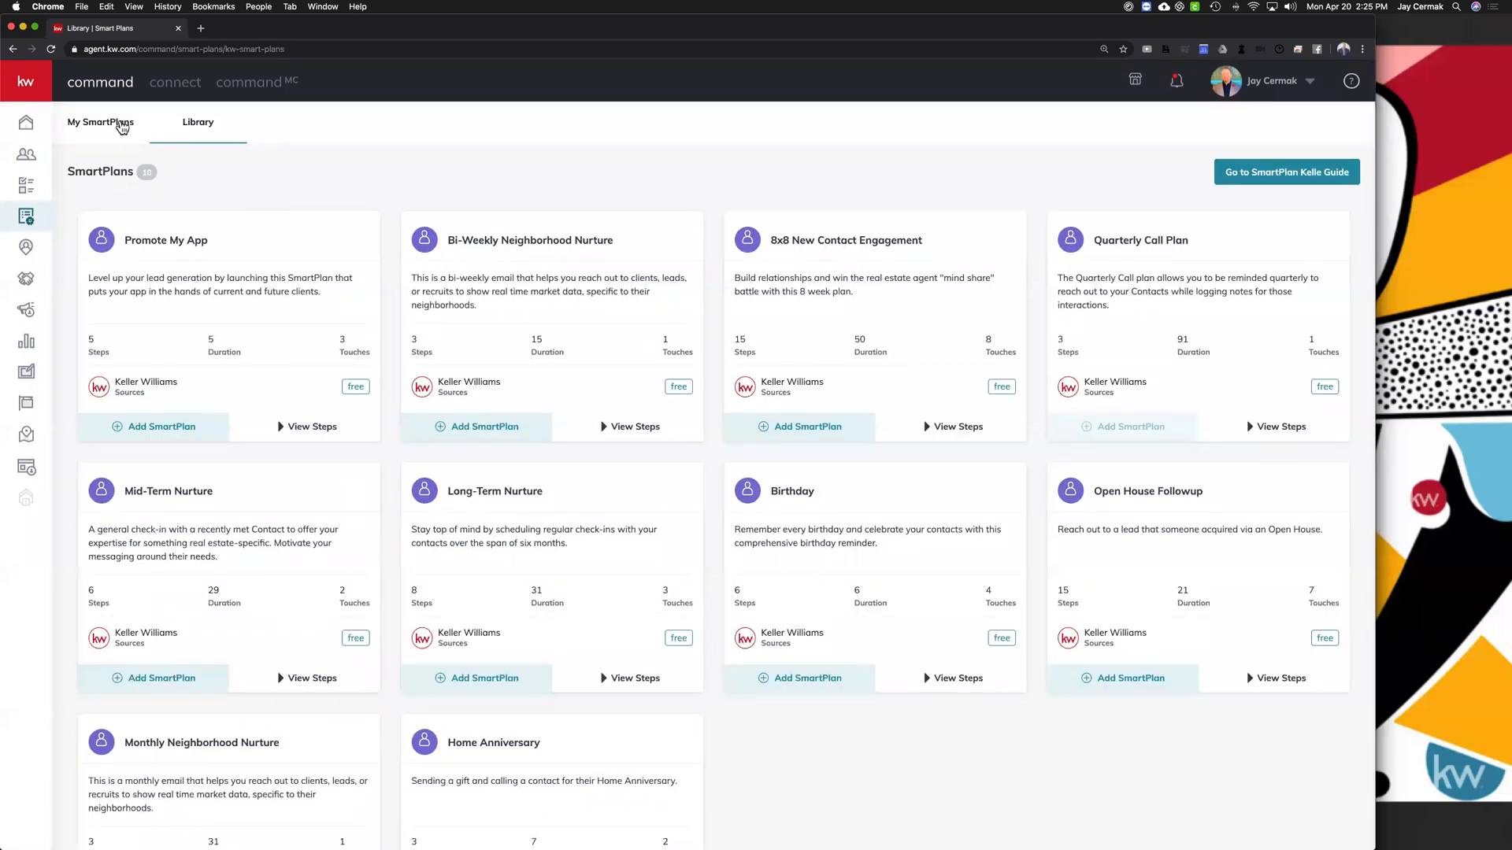
click(122, 124)
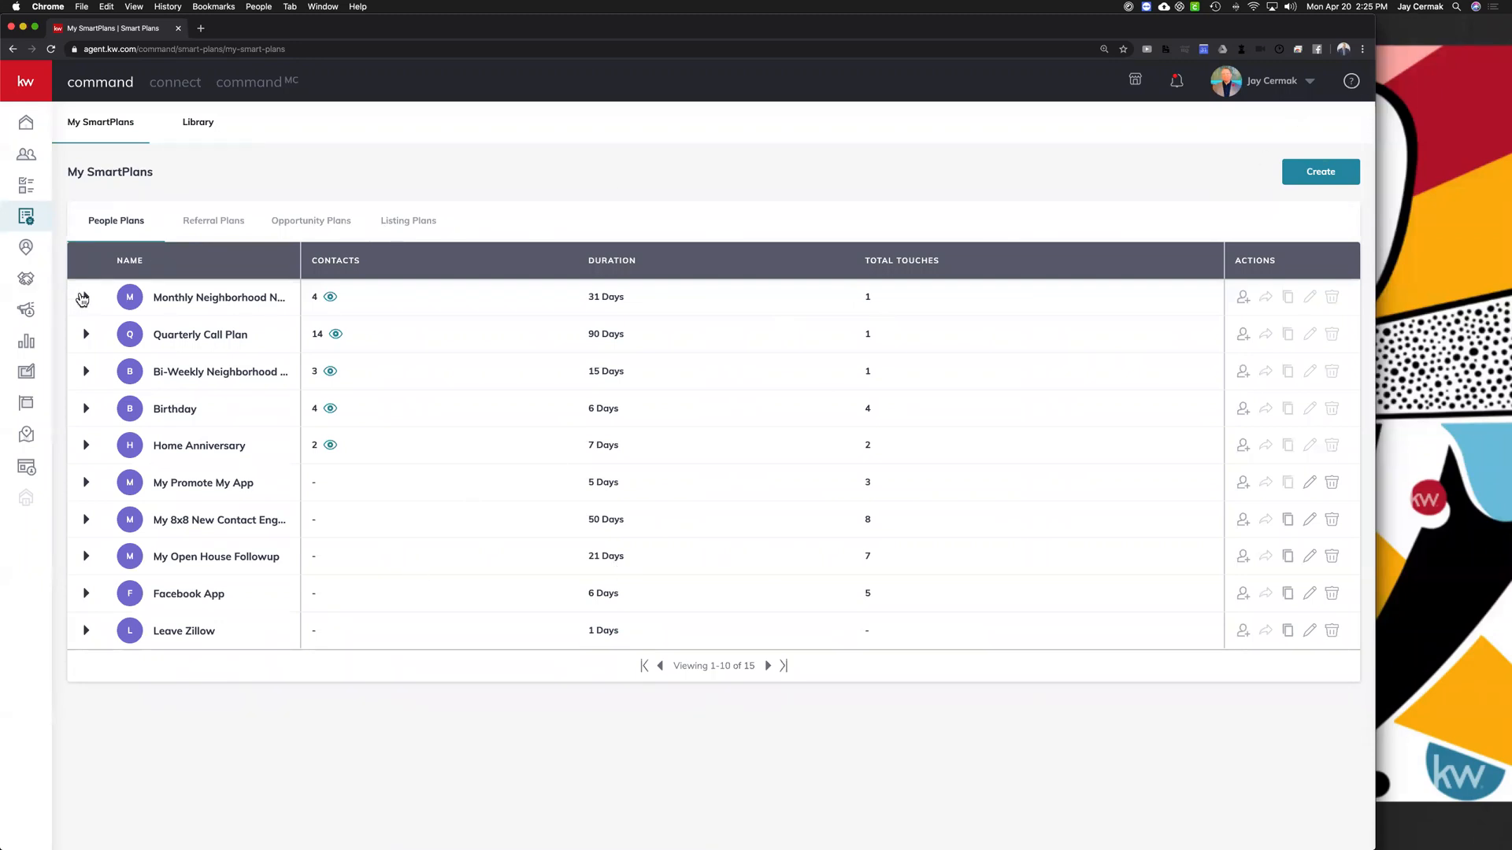
click(86, 300)
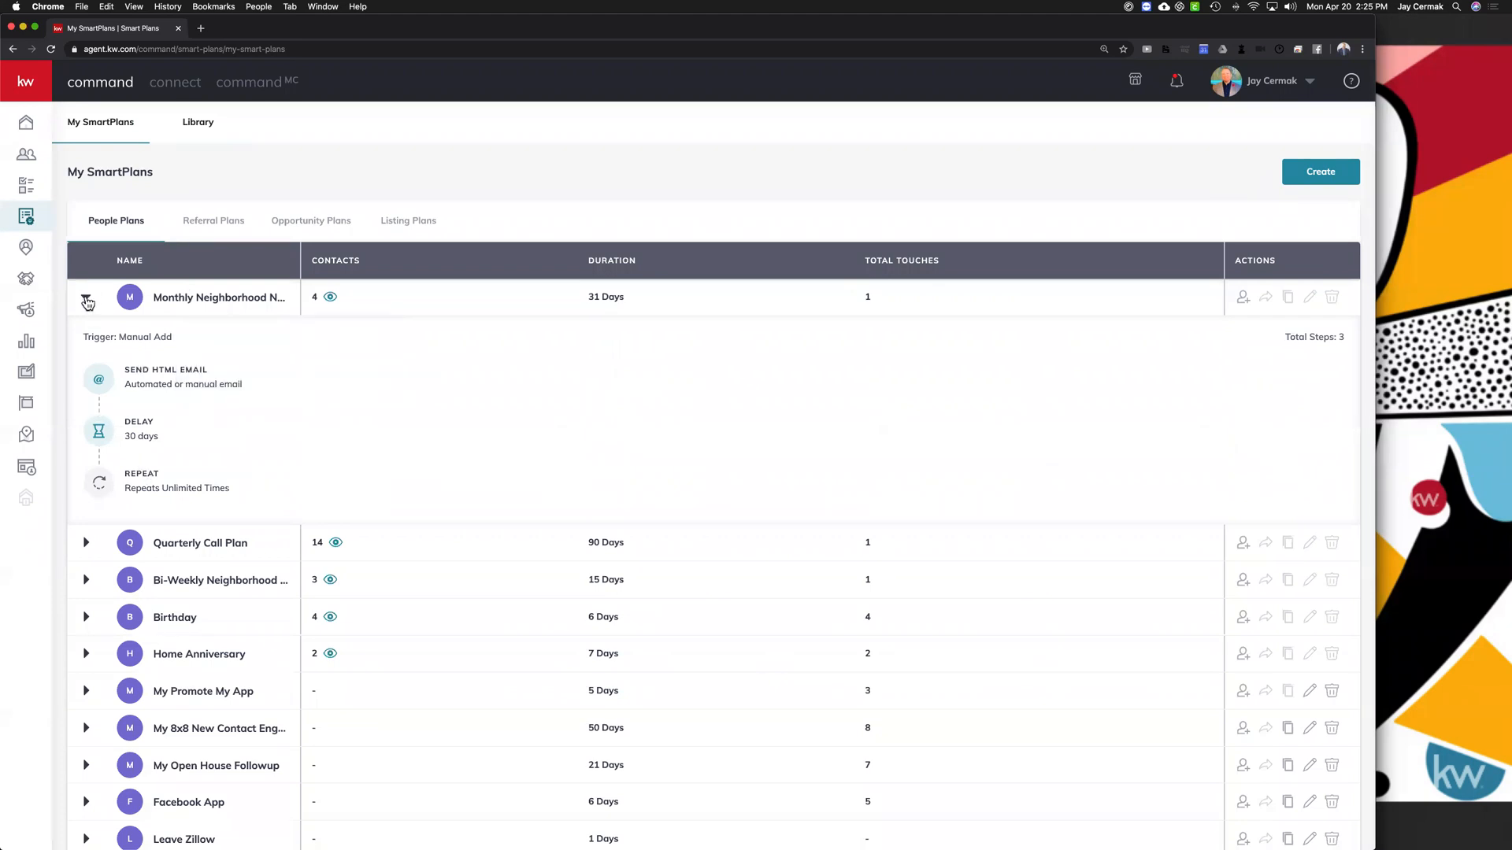
click(87, 301)
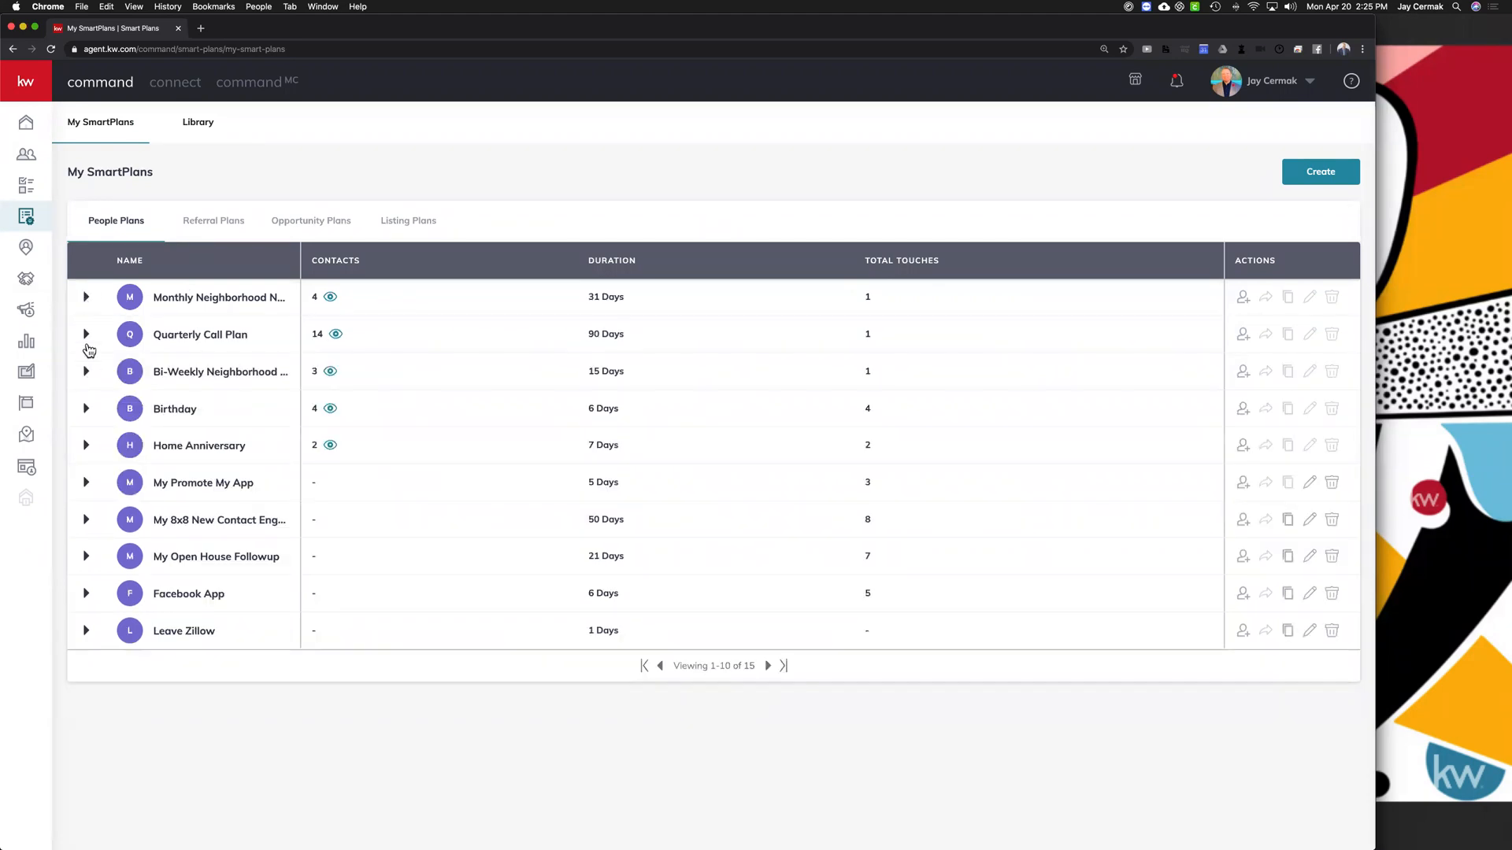
Step: Show the Quarterly Call Plan's steps, collapse them, and bring up the contacts added to that plan
click(87, 335)
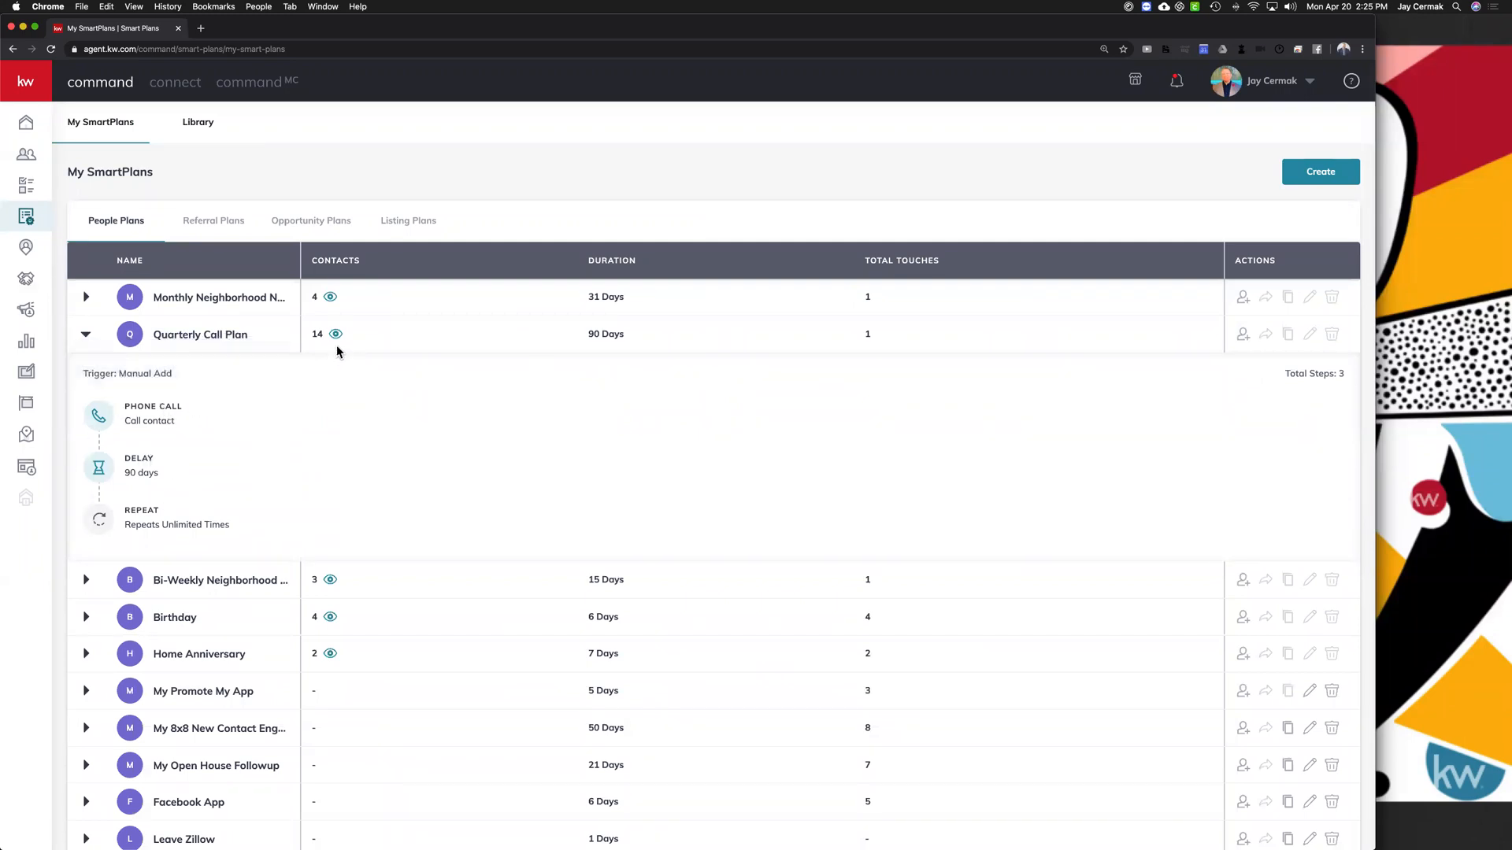
click(80, 337)
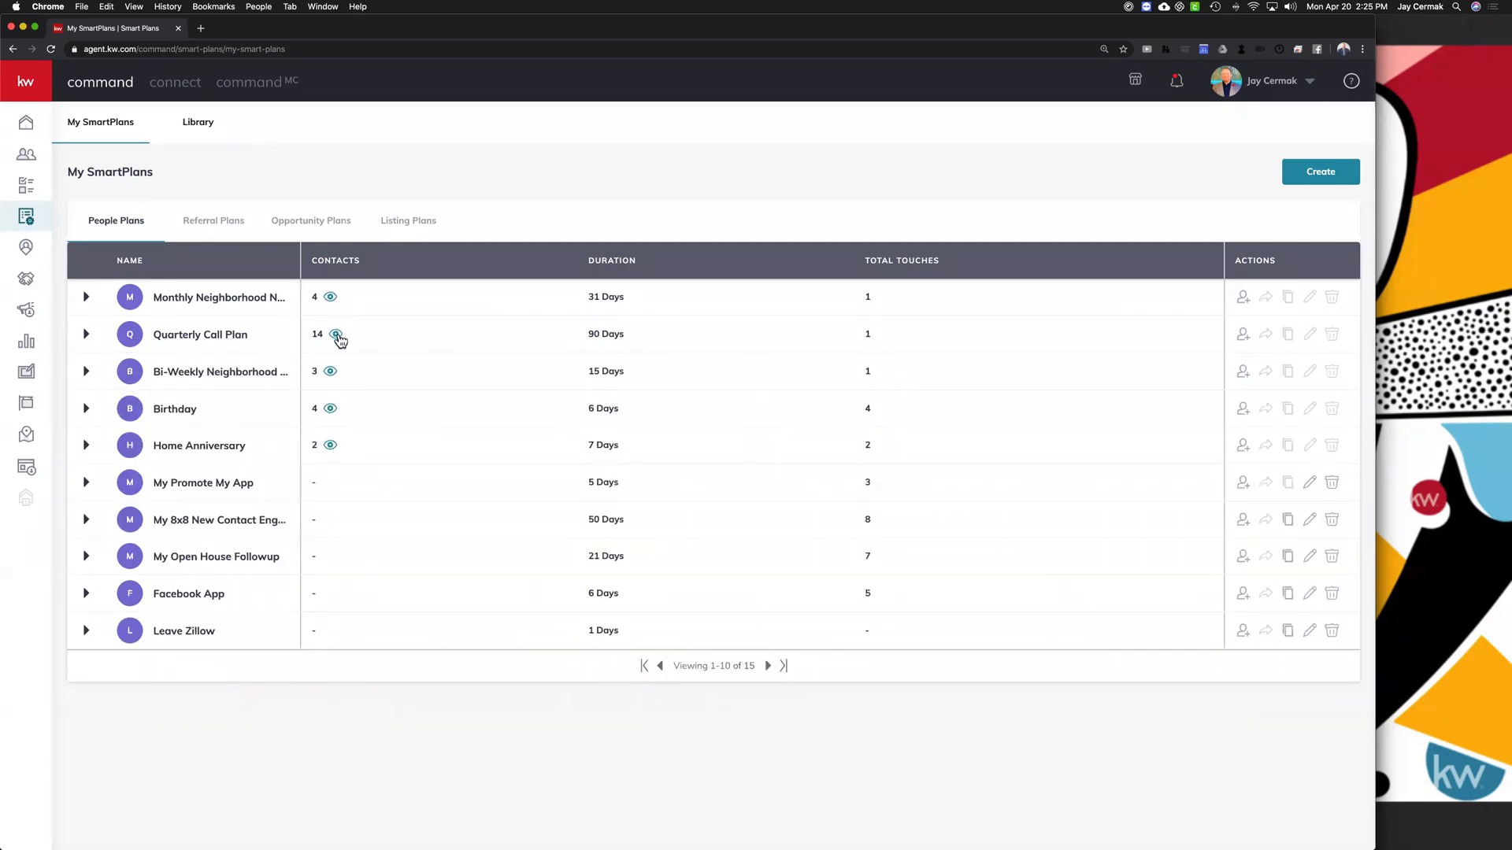
click(339, 334)
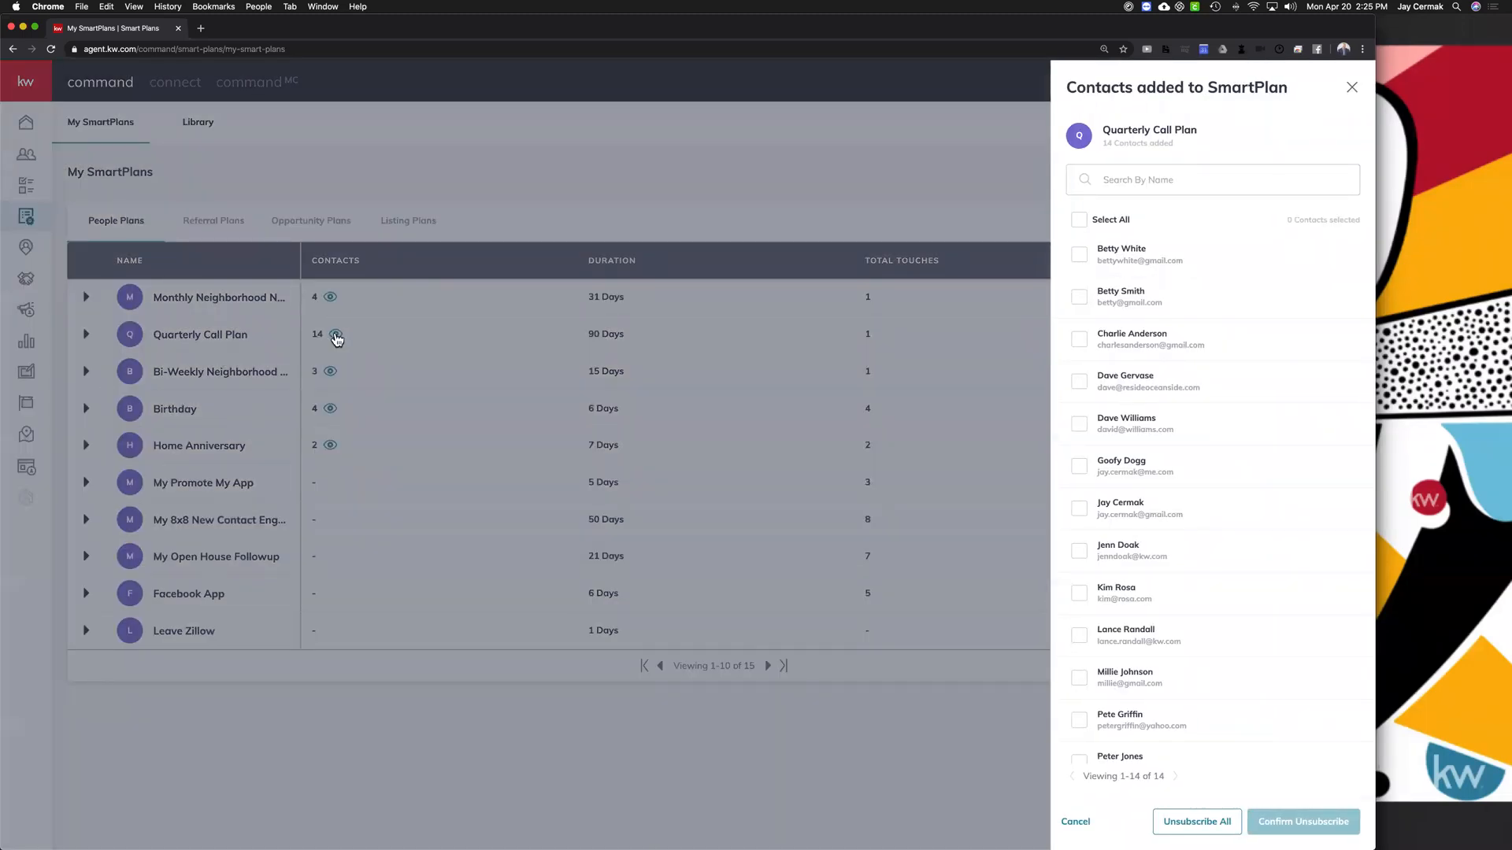
Step: Close the Quarterly Call Plan's contact list, view the contacts added to Monthly Neighborhood Nurture, and close that list
click(329, 298)
click(331, 297)
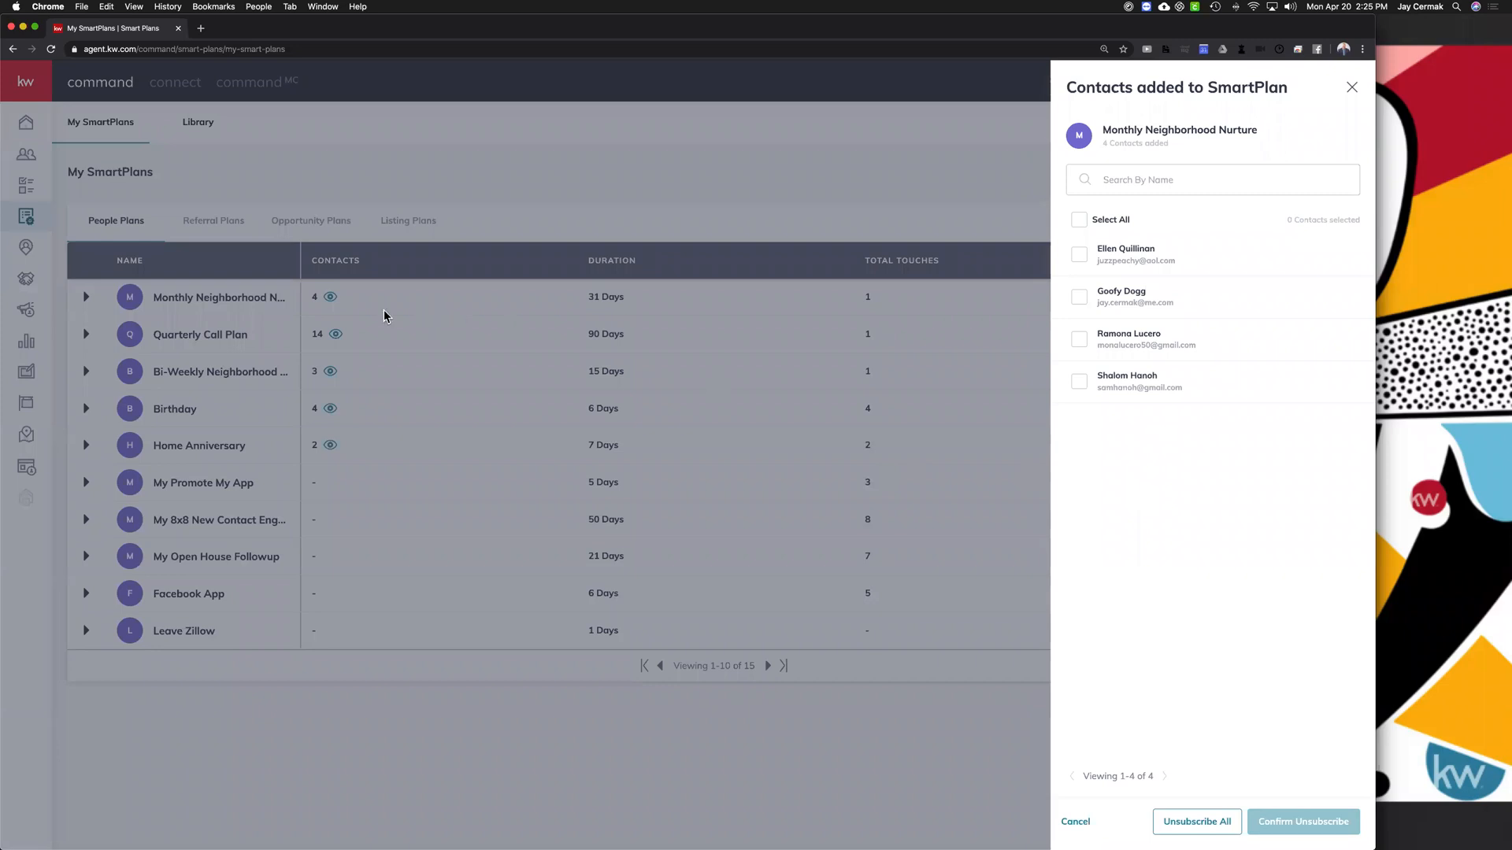
click(353, 307)
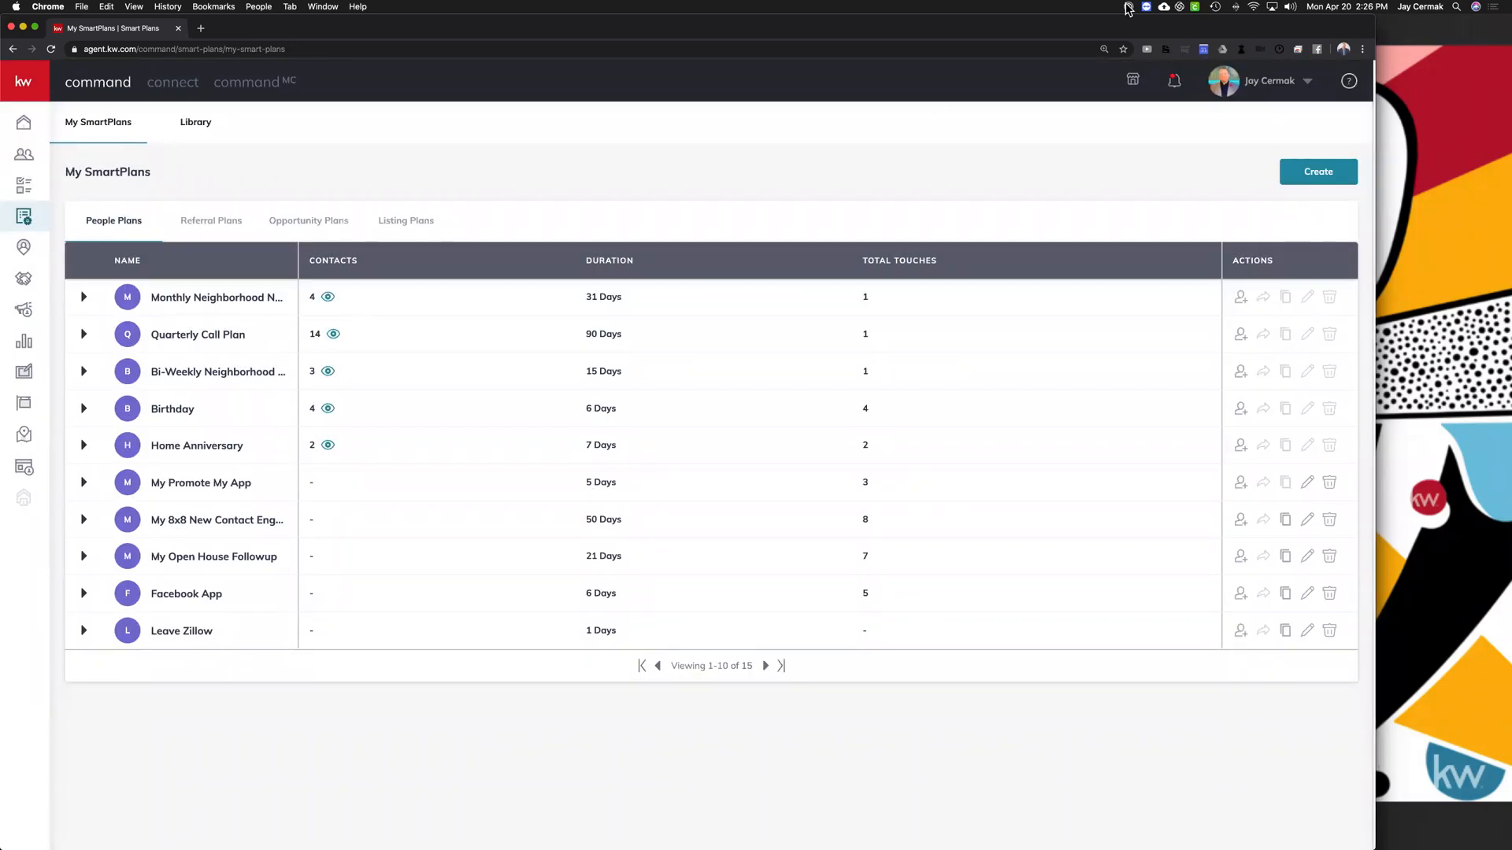
click(1478, 134)
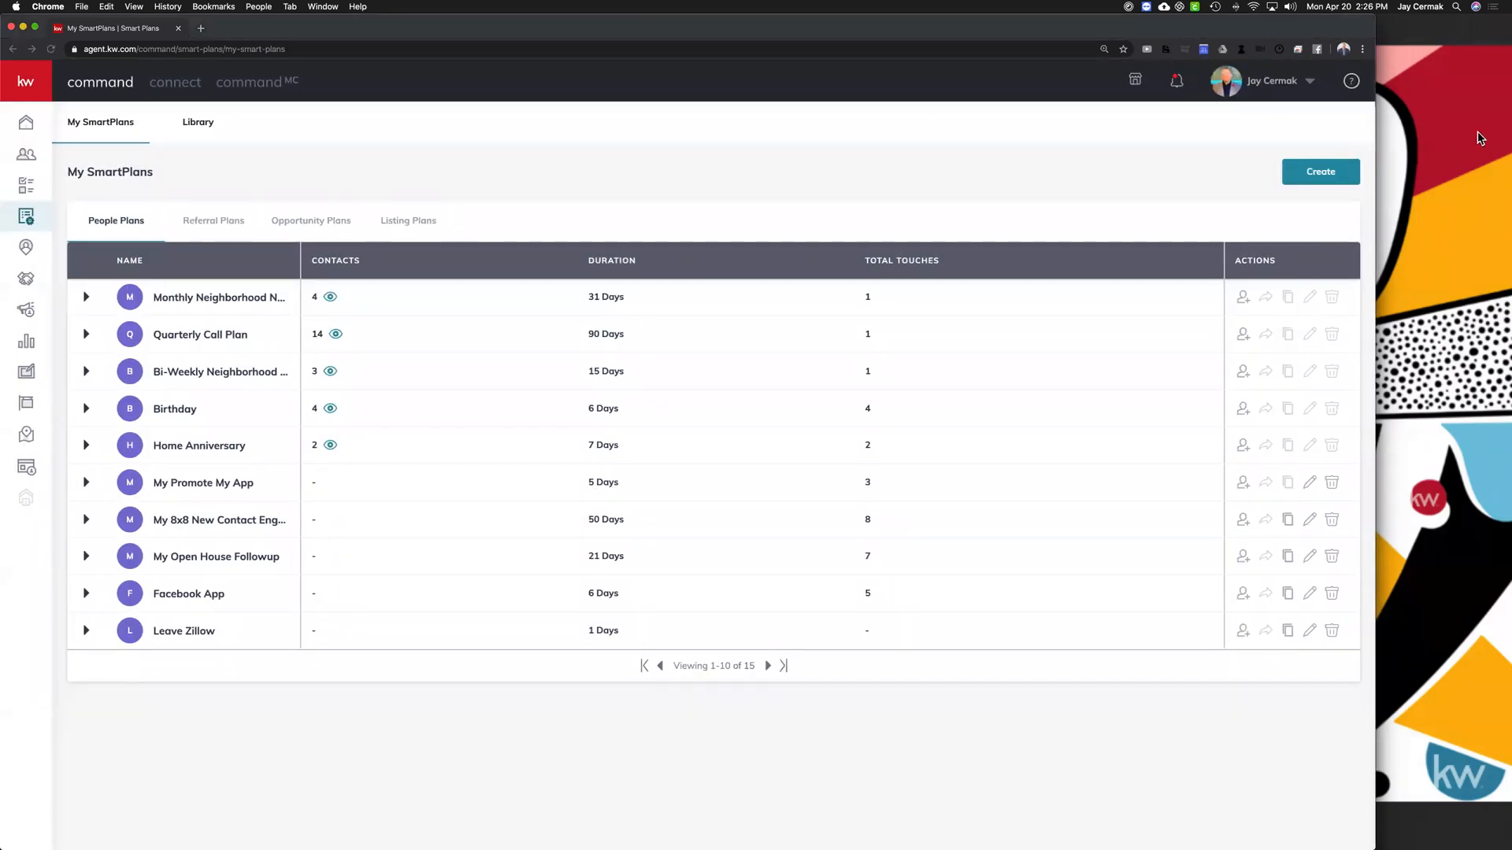
Step: Start adding clients to the Monthly Neighborhood Nurture plan and filter the contacts by the Kanga tag
click(1242, 299)
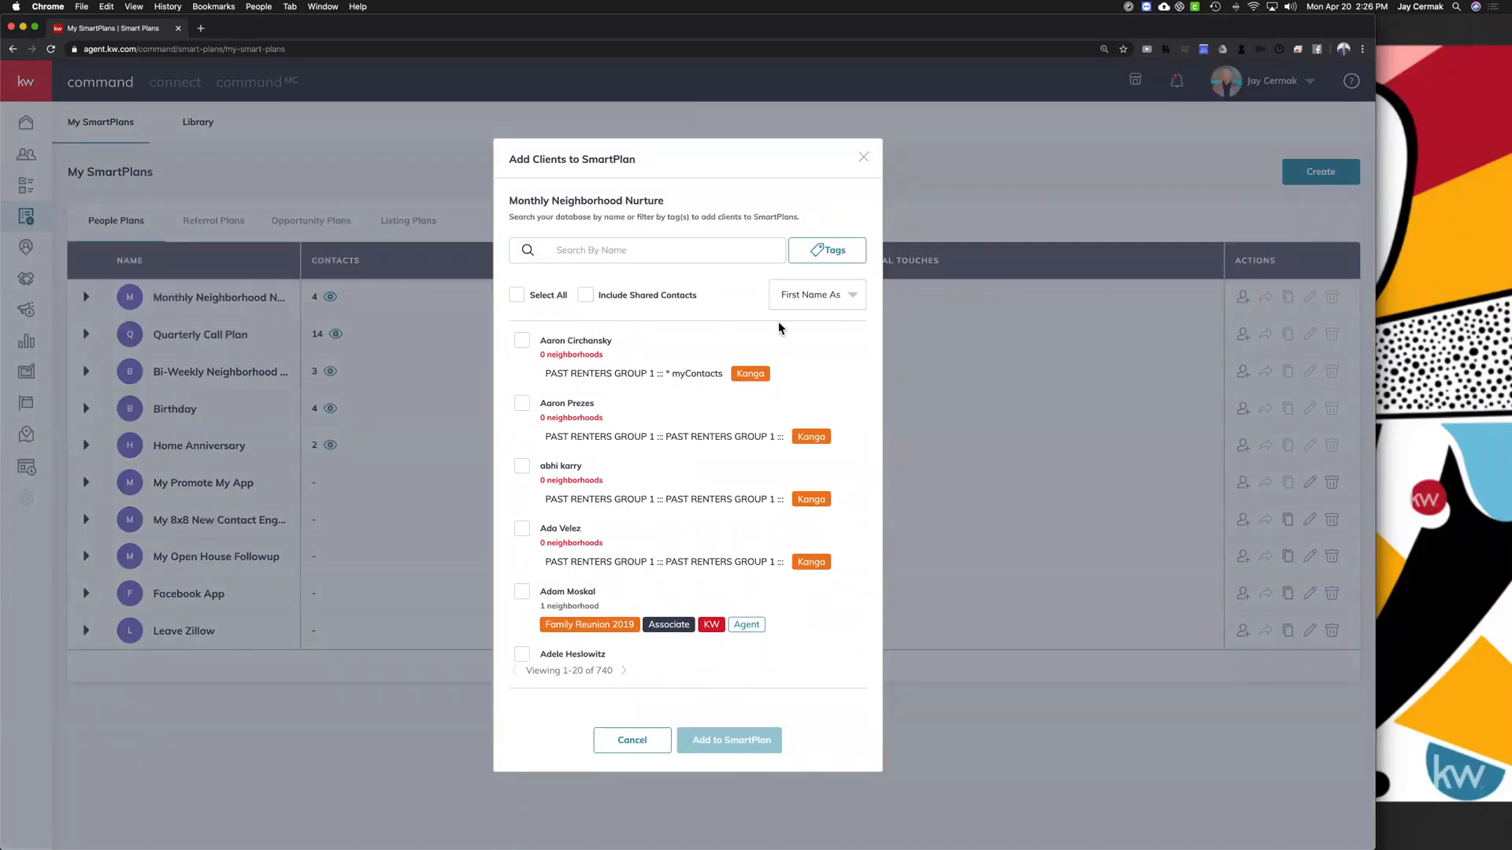
click(833, 252)
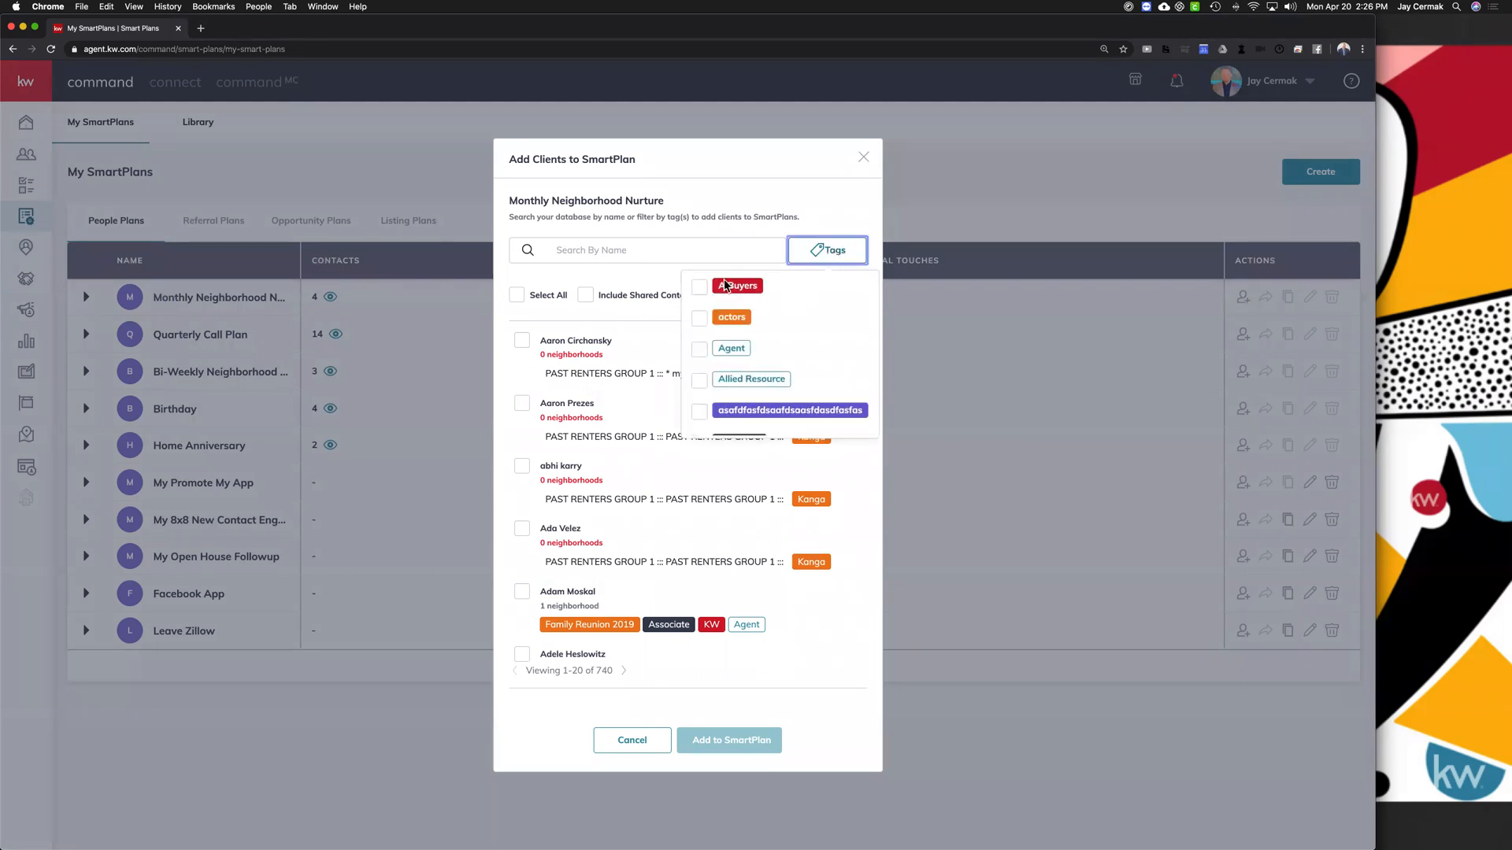
click(703, 249)
click(815, 250)
scroll(797, 412, down, 5)
scroll(795, 412, down, 5)
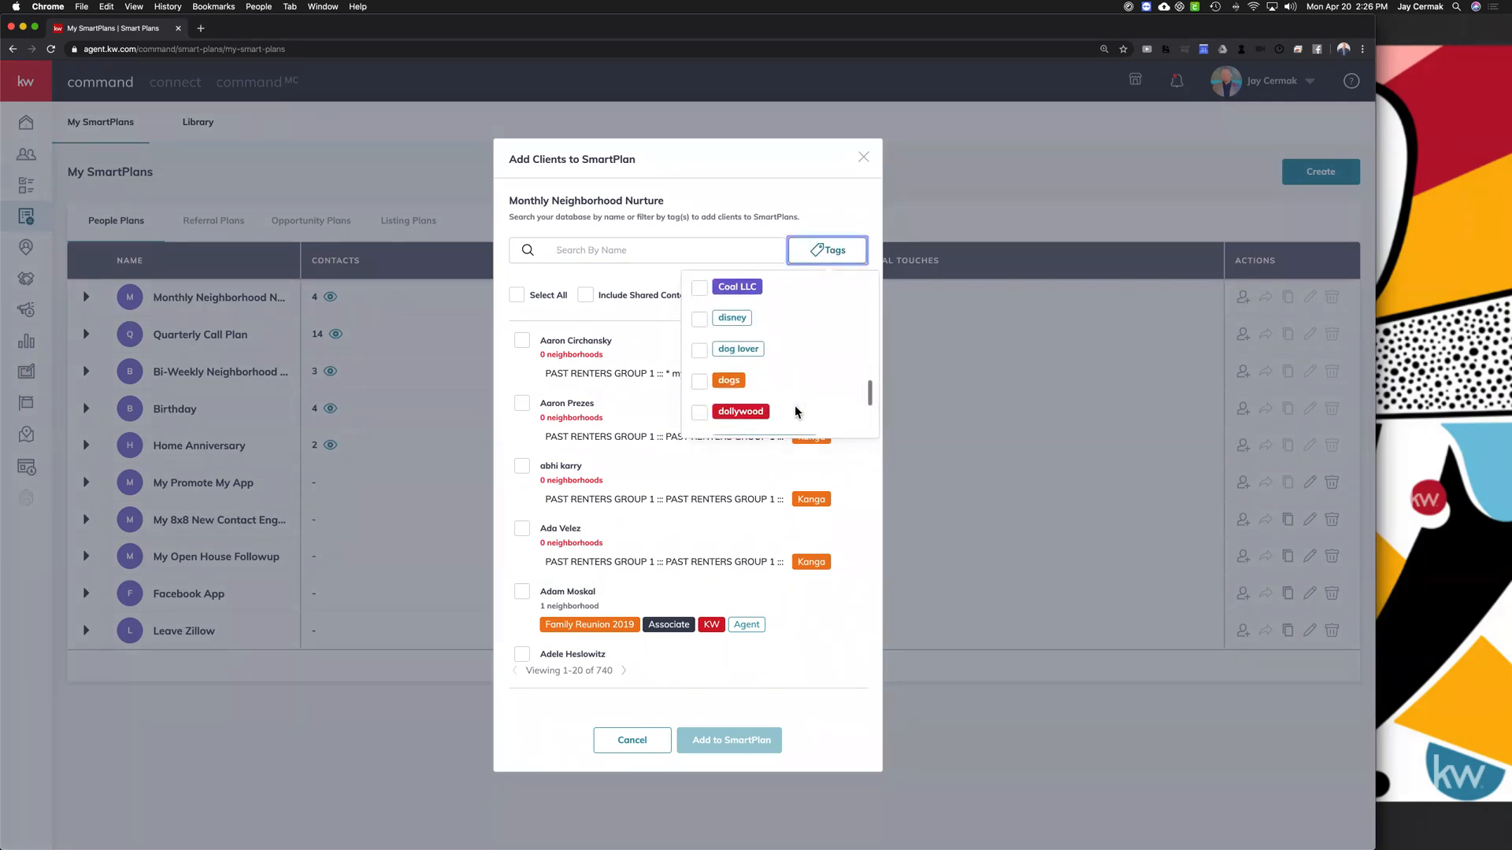
scroll(795, 411, down, 5)
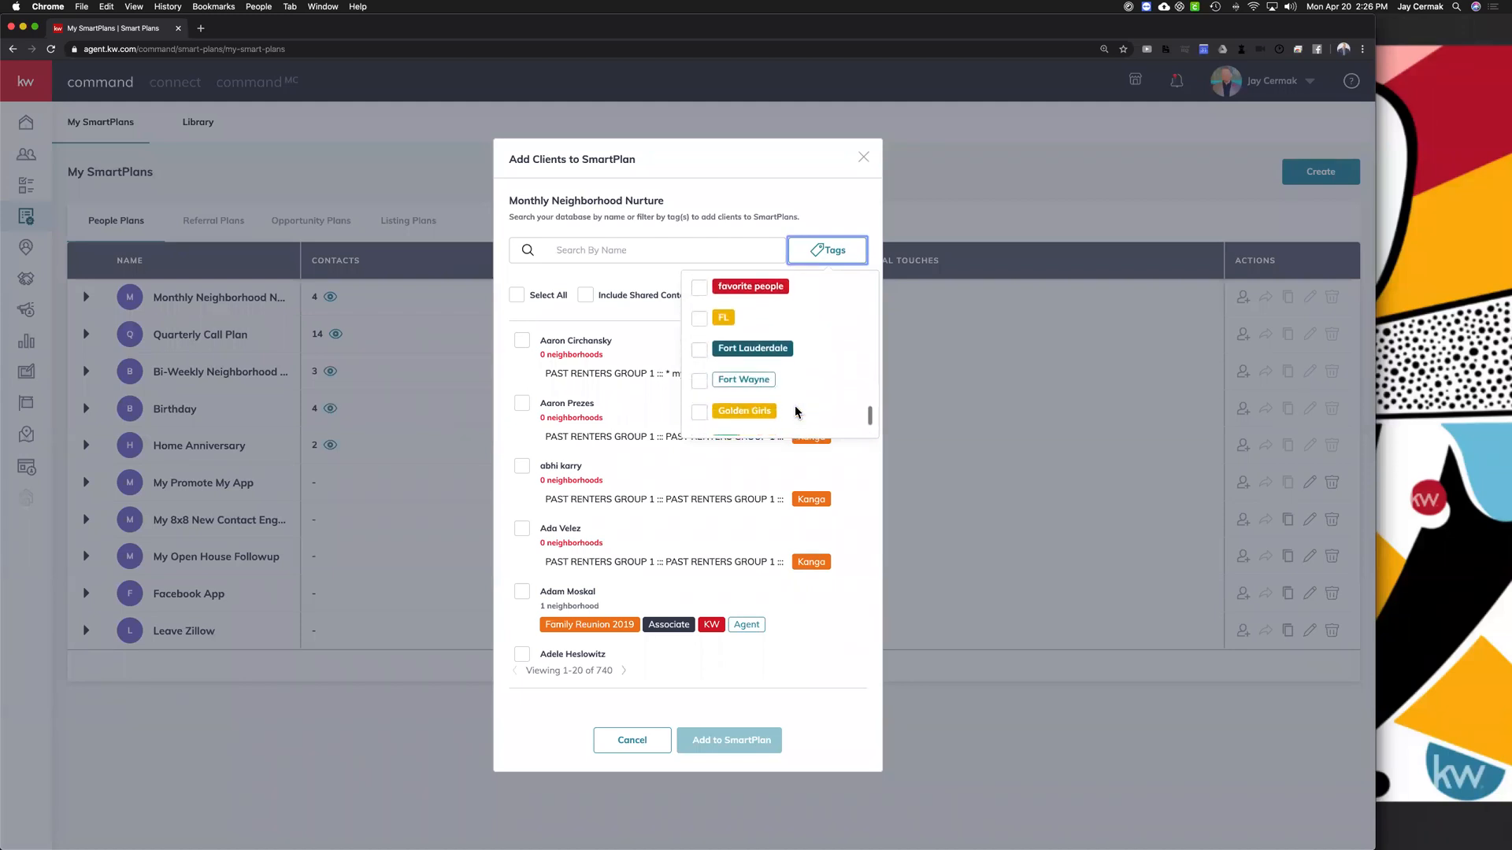
scroll(795, 411, down, 5)
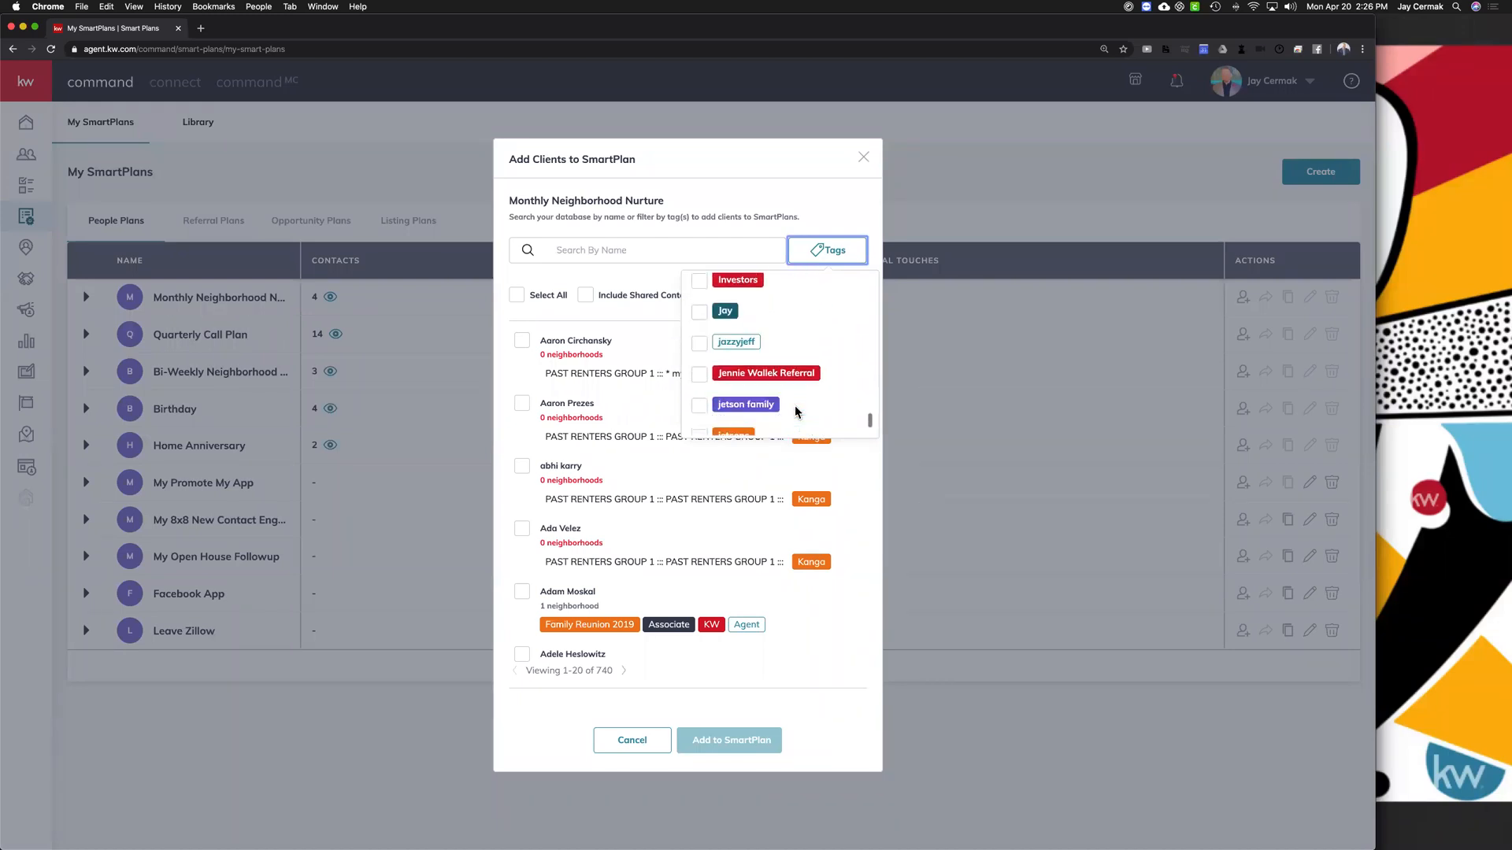
scroll(795, 412, down, 3)
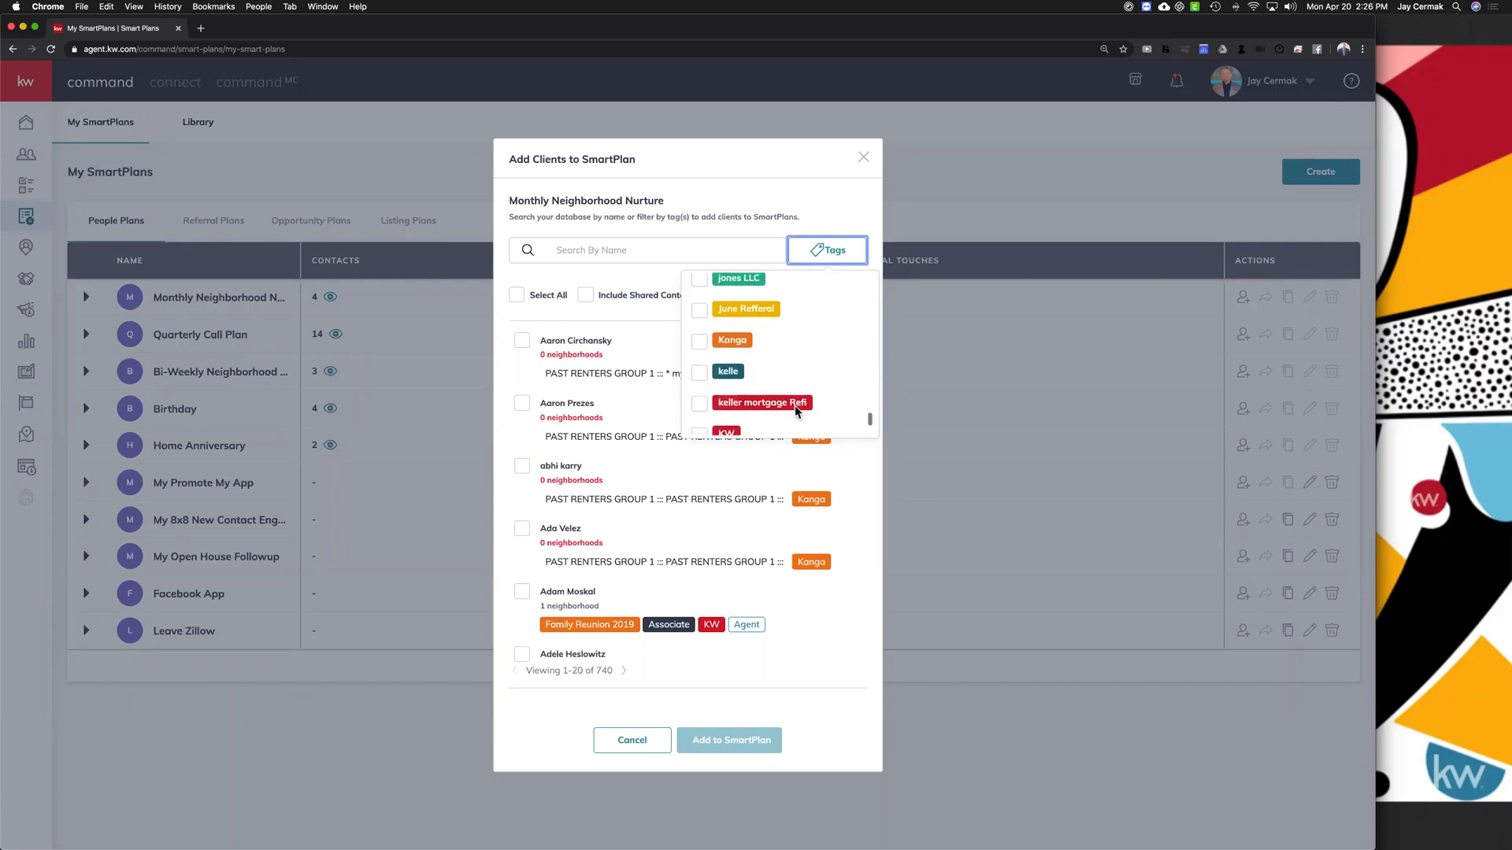
click(700, 347)
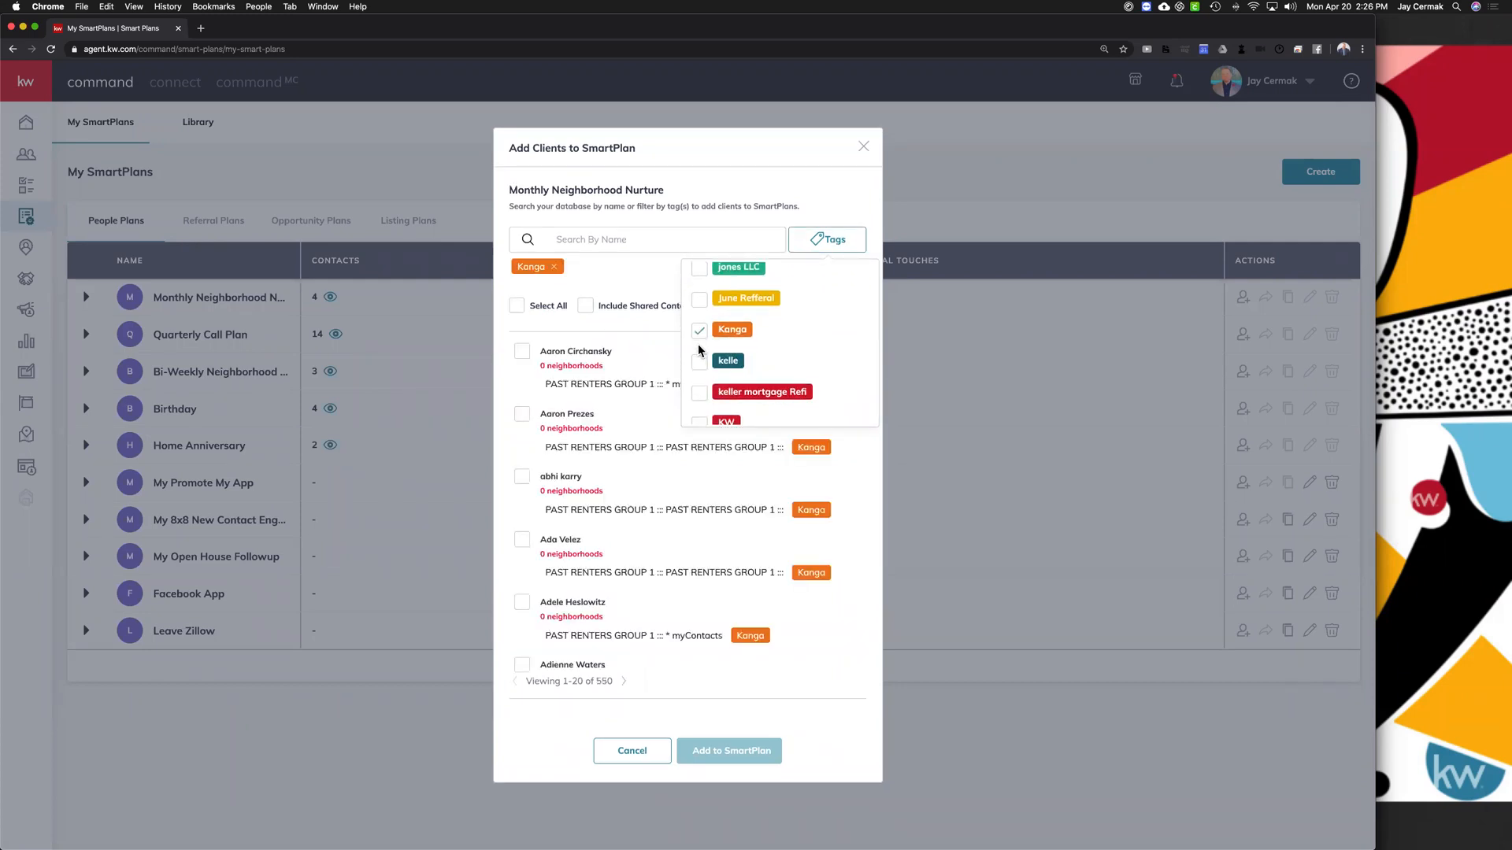
click(665, 287)
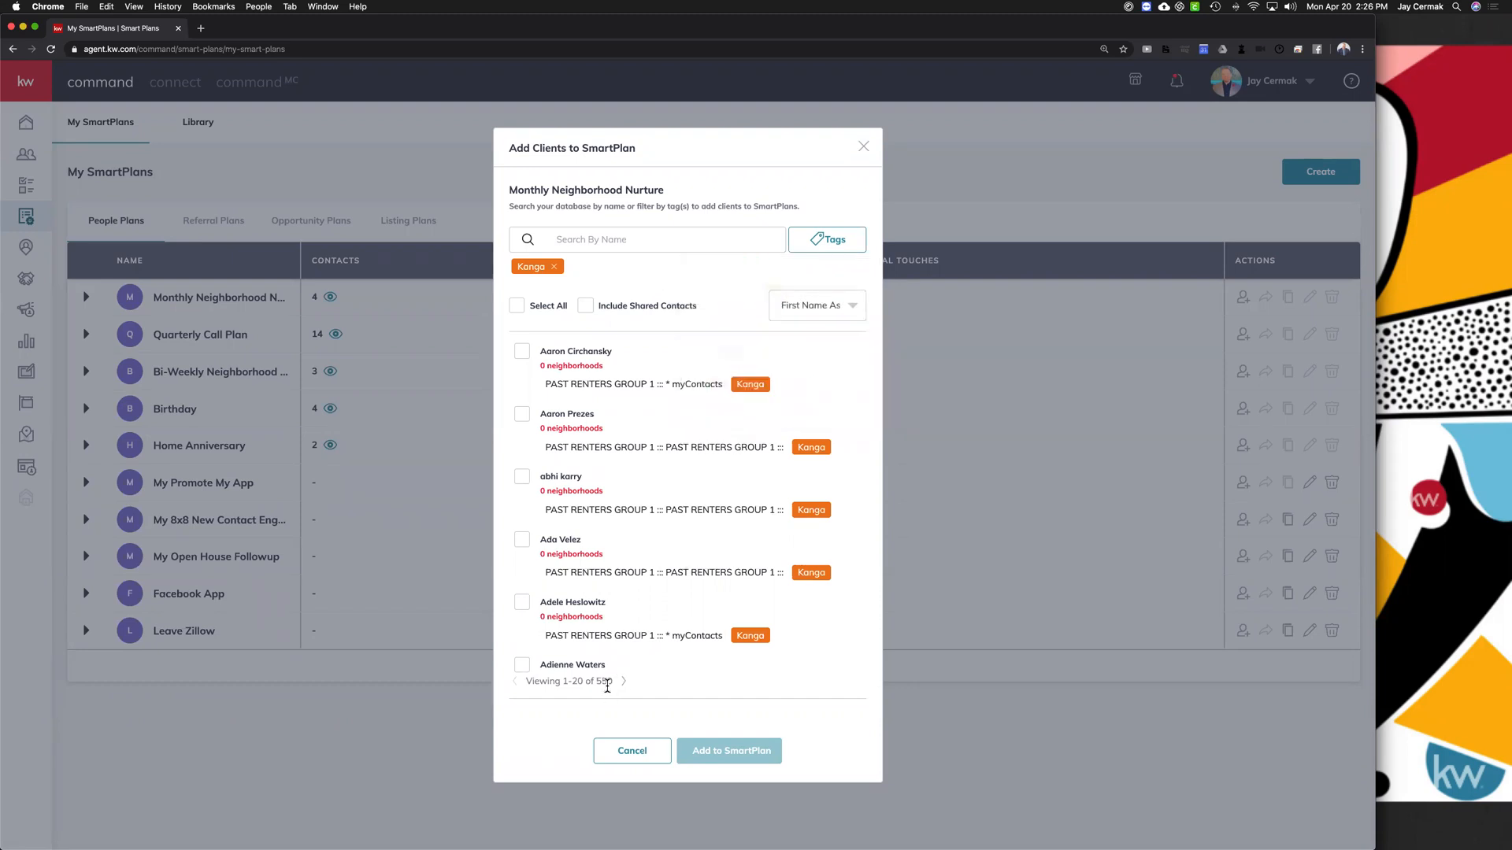
Step: Select all the listed Kanga contacts and proceed with adding them to the SmartPlan
click(516, 305)
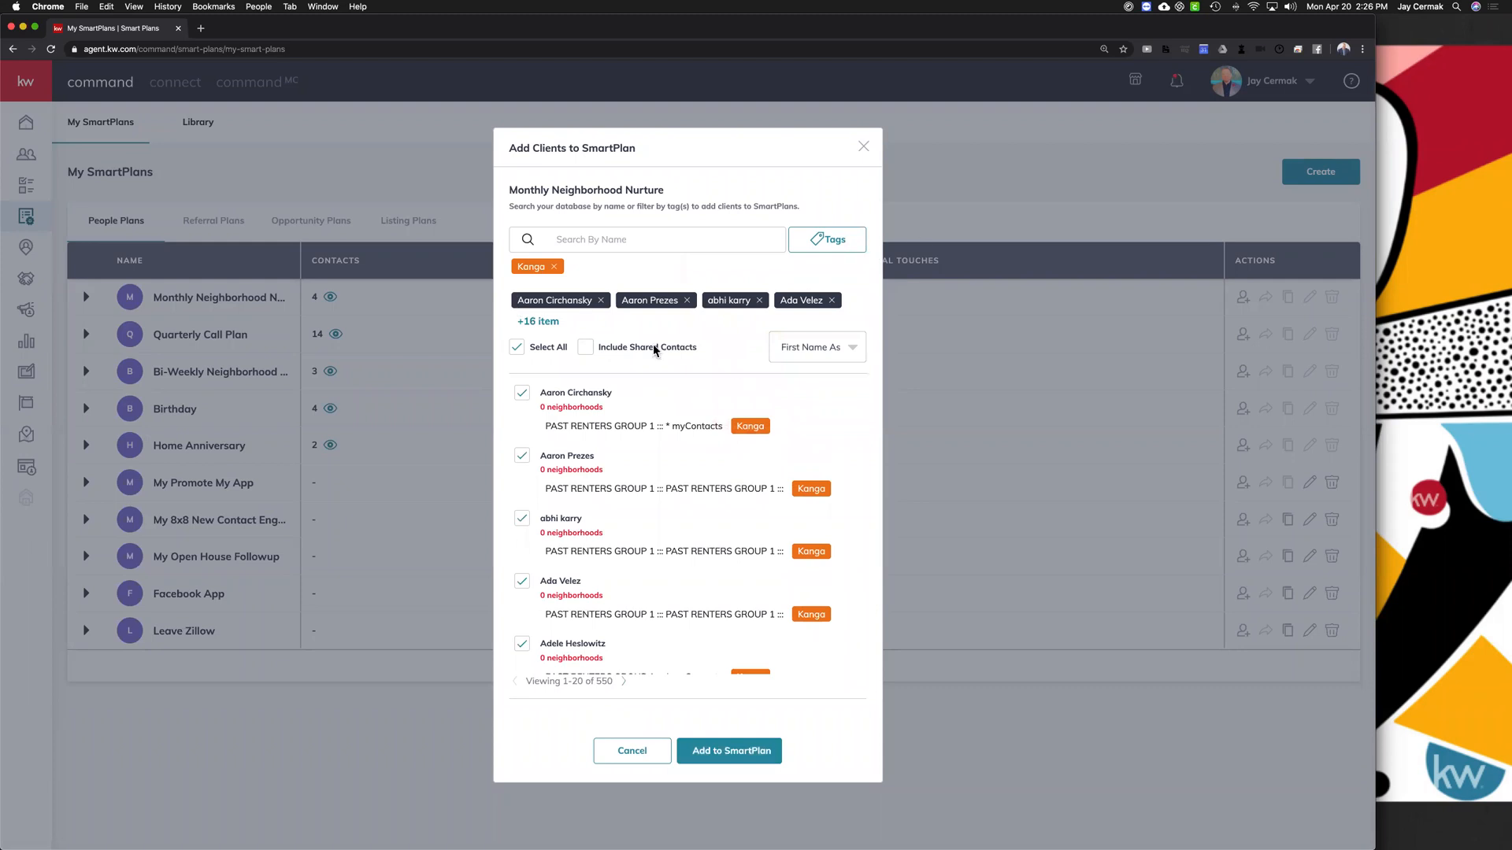
drag(606, 408, 536, 414)
triple_click(595, 535)
click(765, 759)
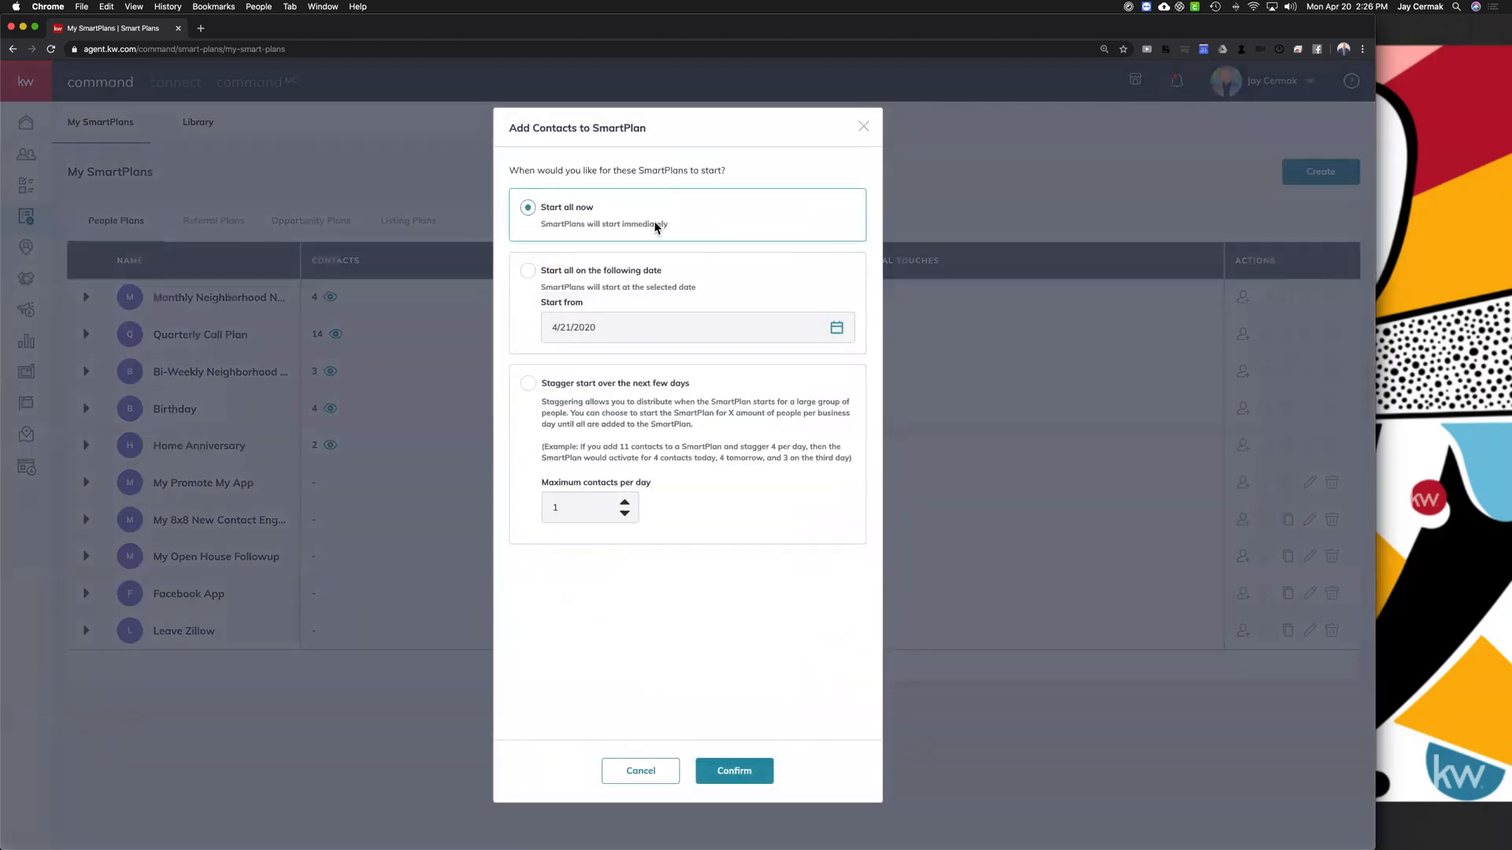
Step: Review the immediate start option, choose starting all on 4/21/2020, and switch to staggering the start over the next few days
drag(669, 226, 543, 204)
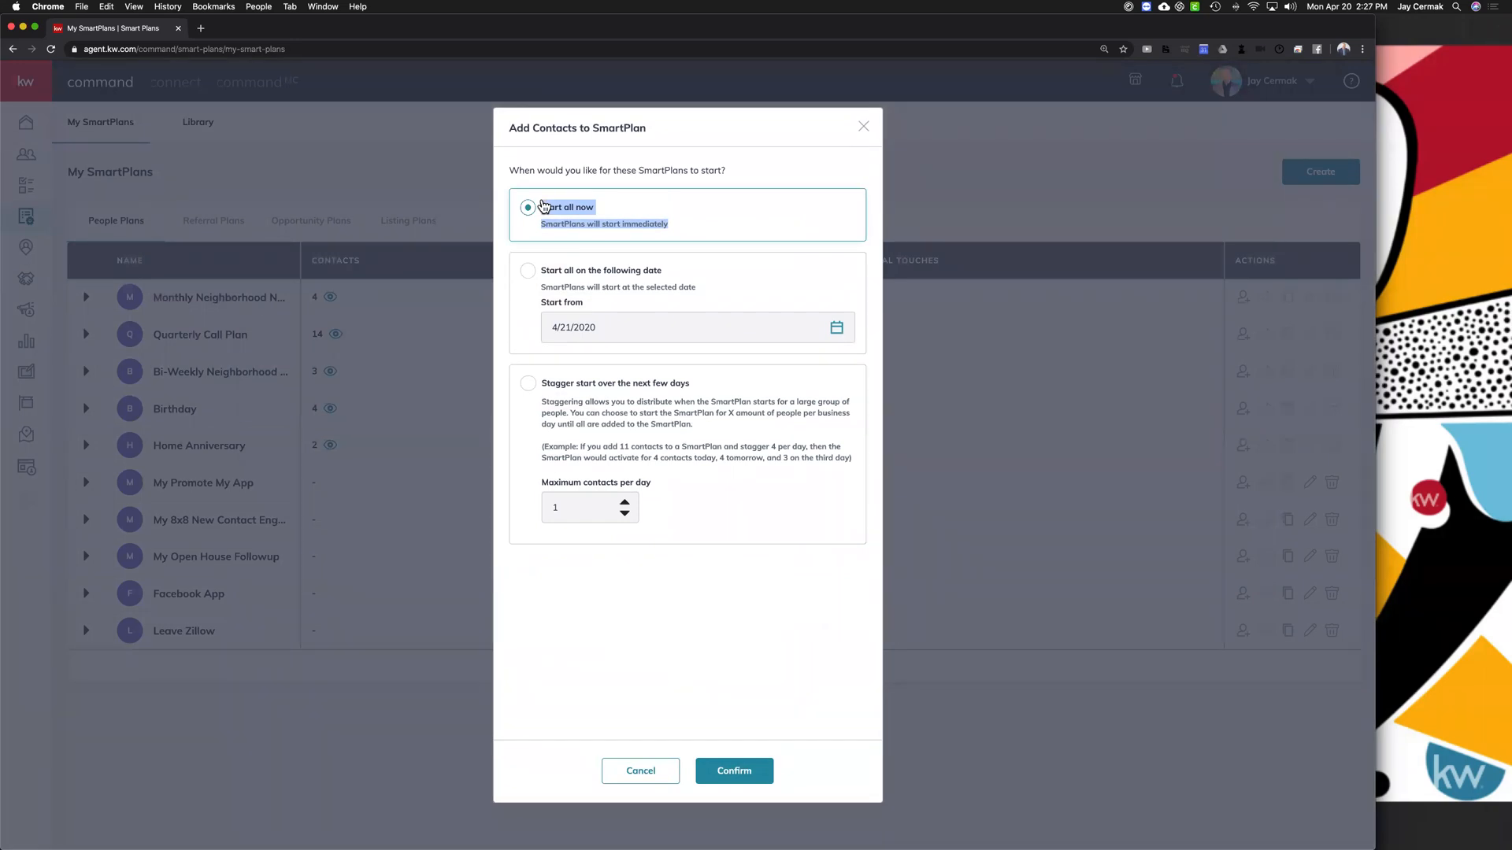
click(579, 272)
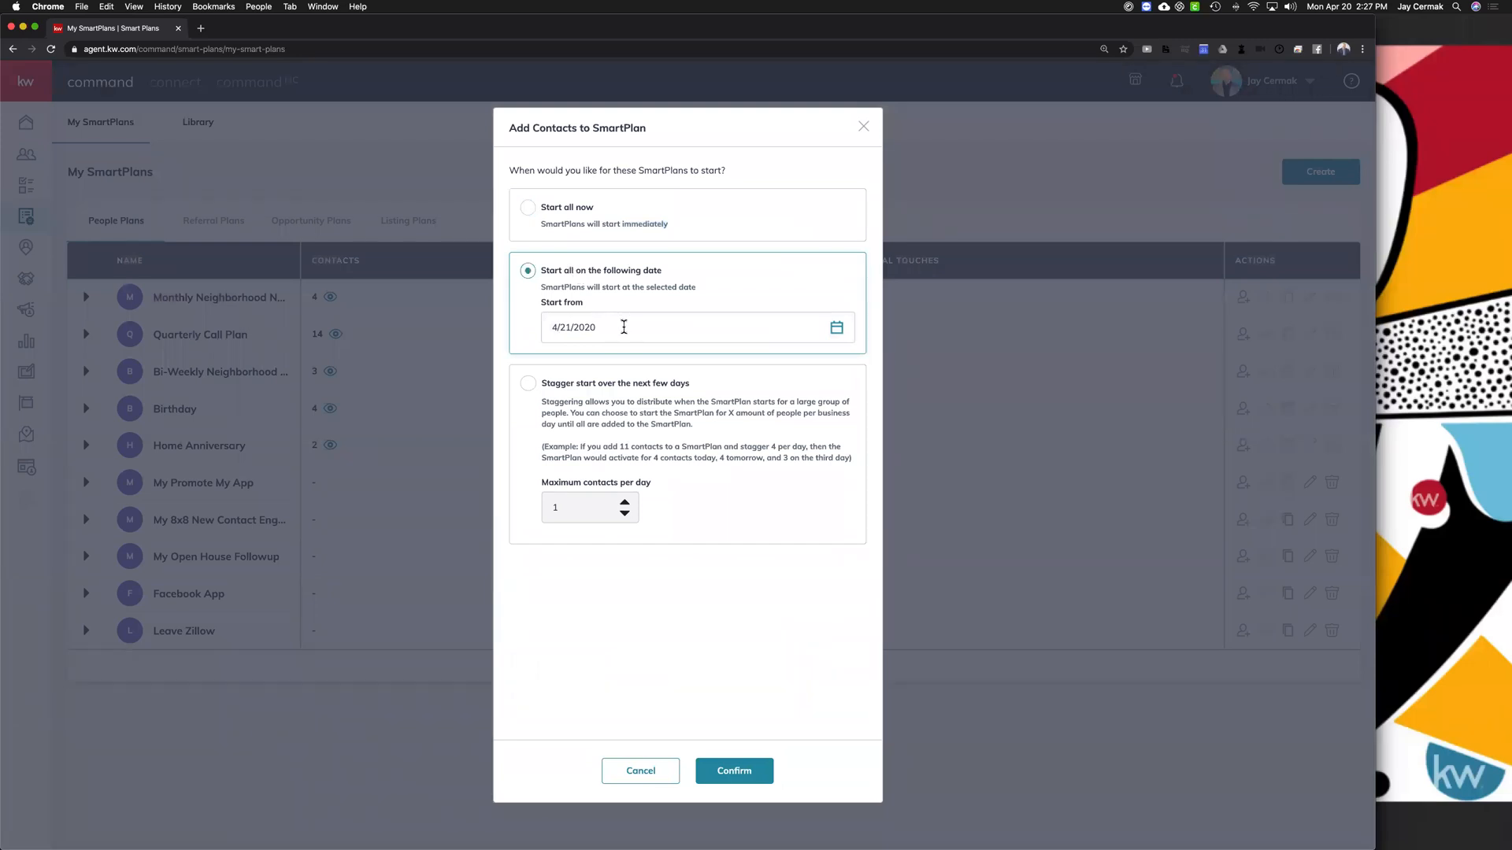
click(529, 386)
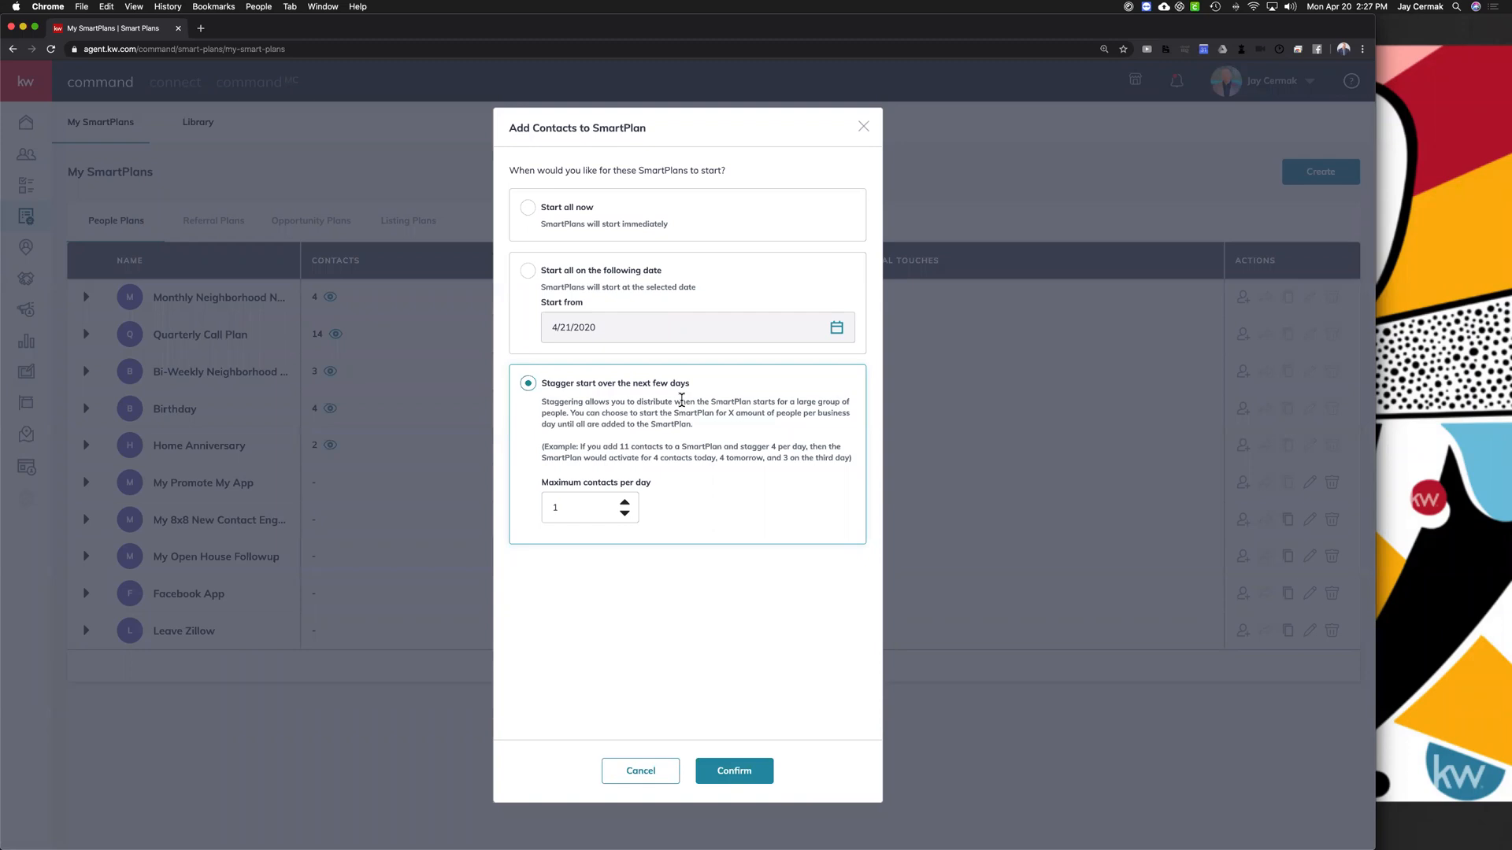
Step: Try raising the maximum contacts per day for the staggered start, and cancel the start settings
click(624, 503)
double_click(584, 510)
key(Tab)
click(583, 510)
click(627, 503)
click(627, 503)
click(650, 774)
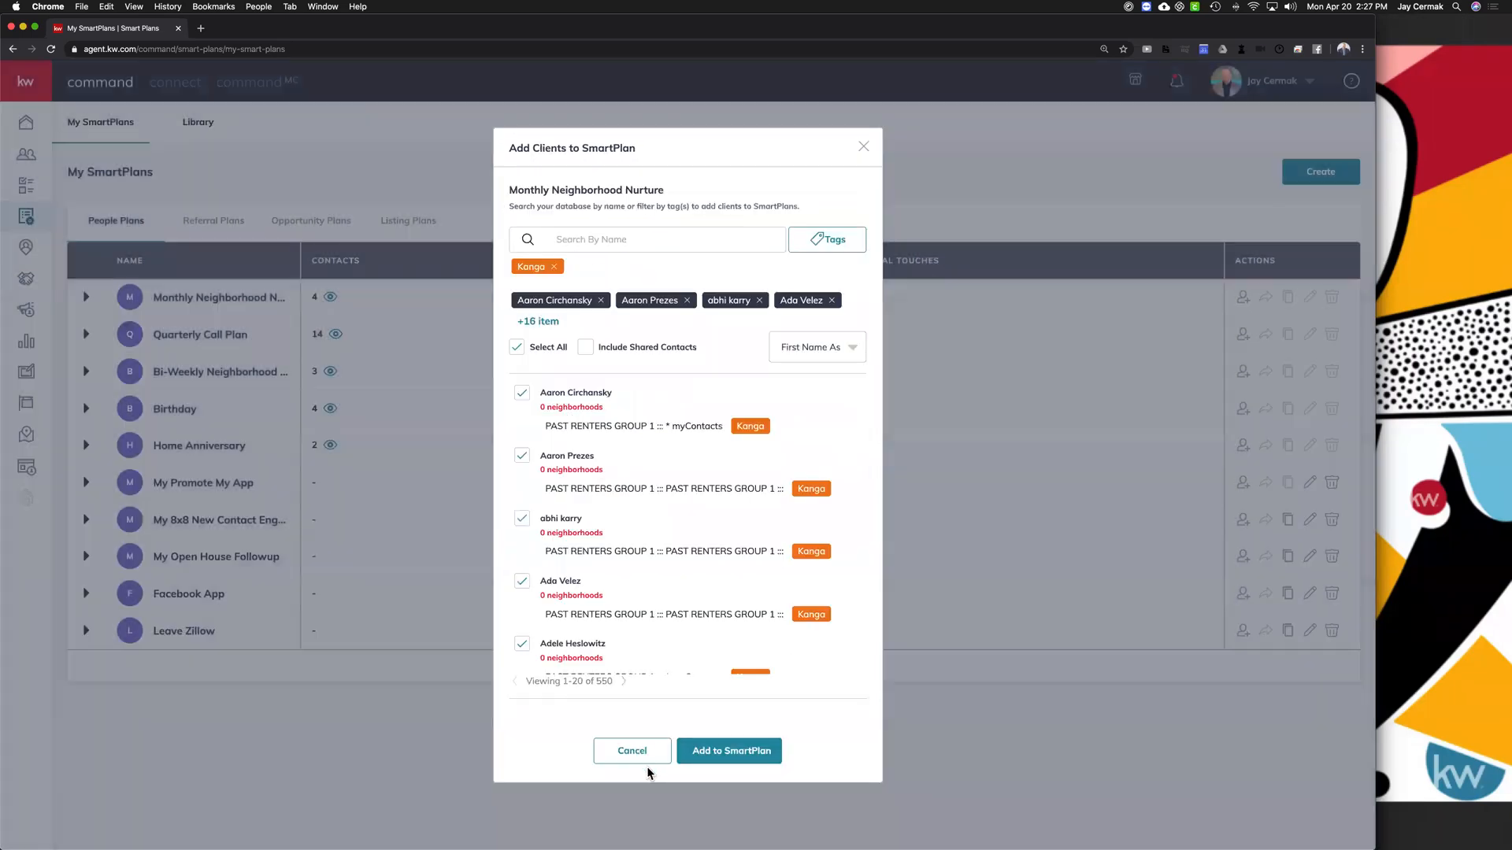
Step: Look over the selected Kanga contacts, cancel adding them, and reopen and close the plan's client selection
scroll(662, 386, down, 5)
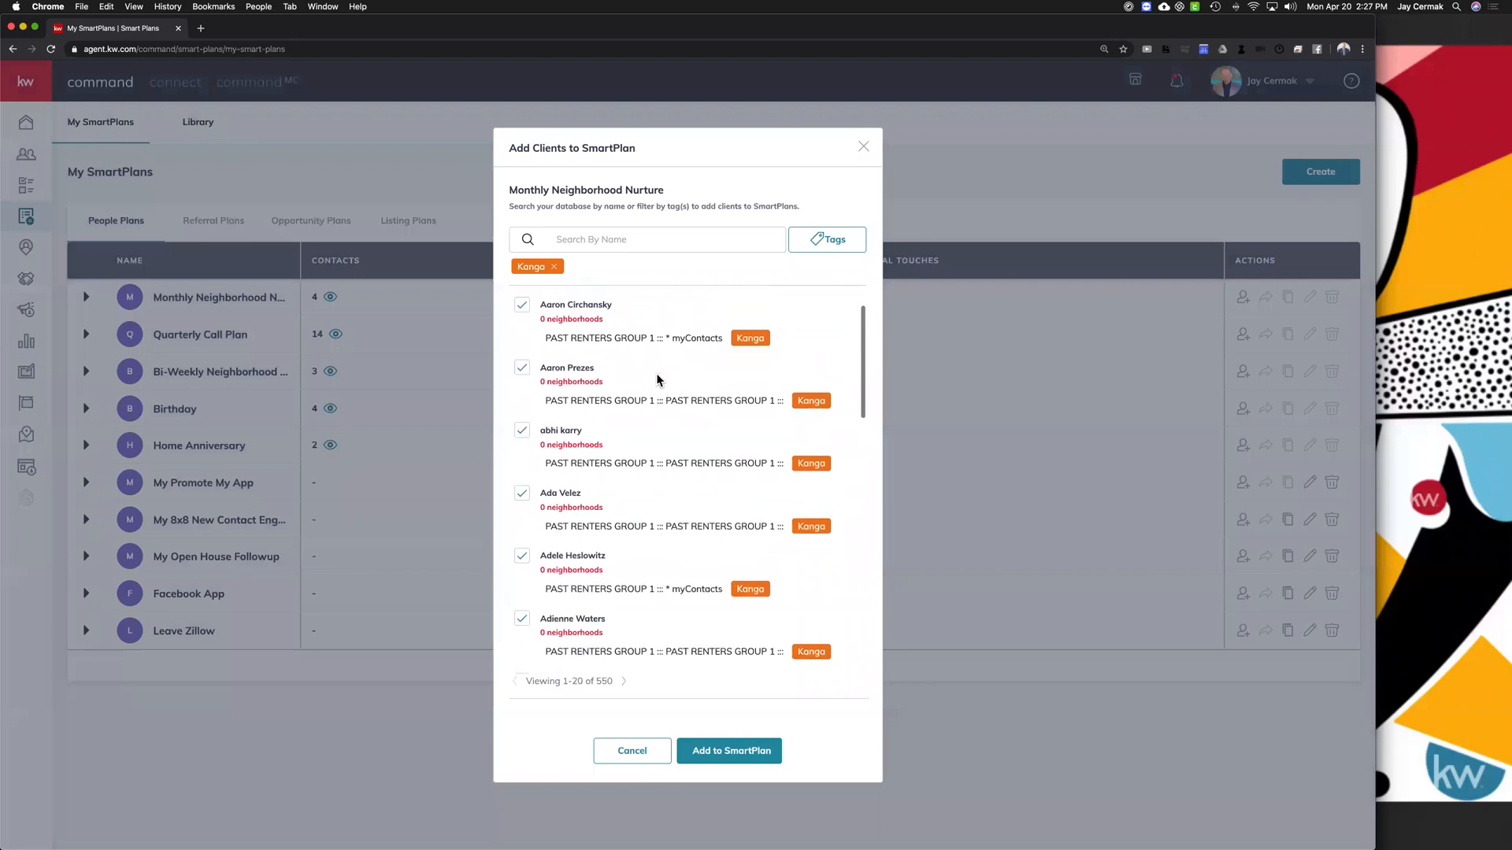
scroll(677, 393, up, 5)
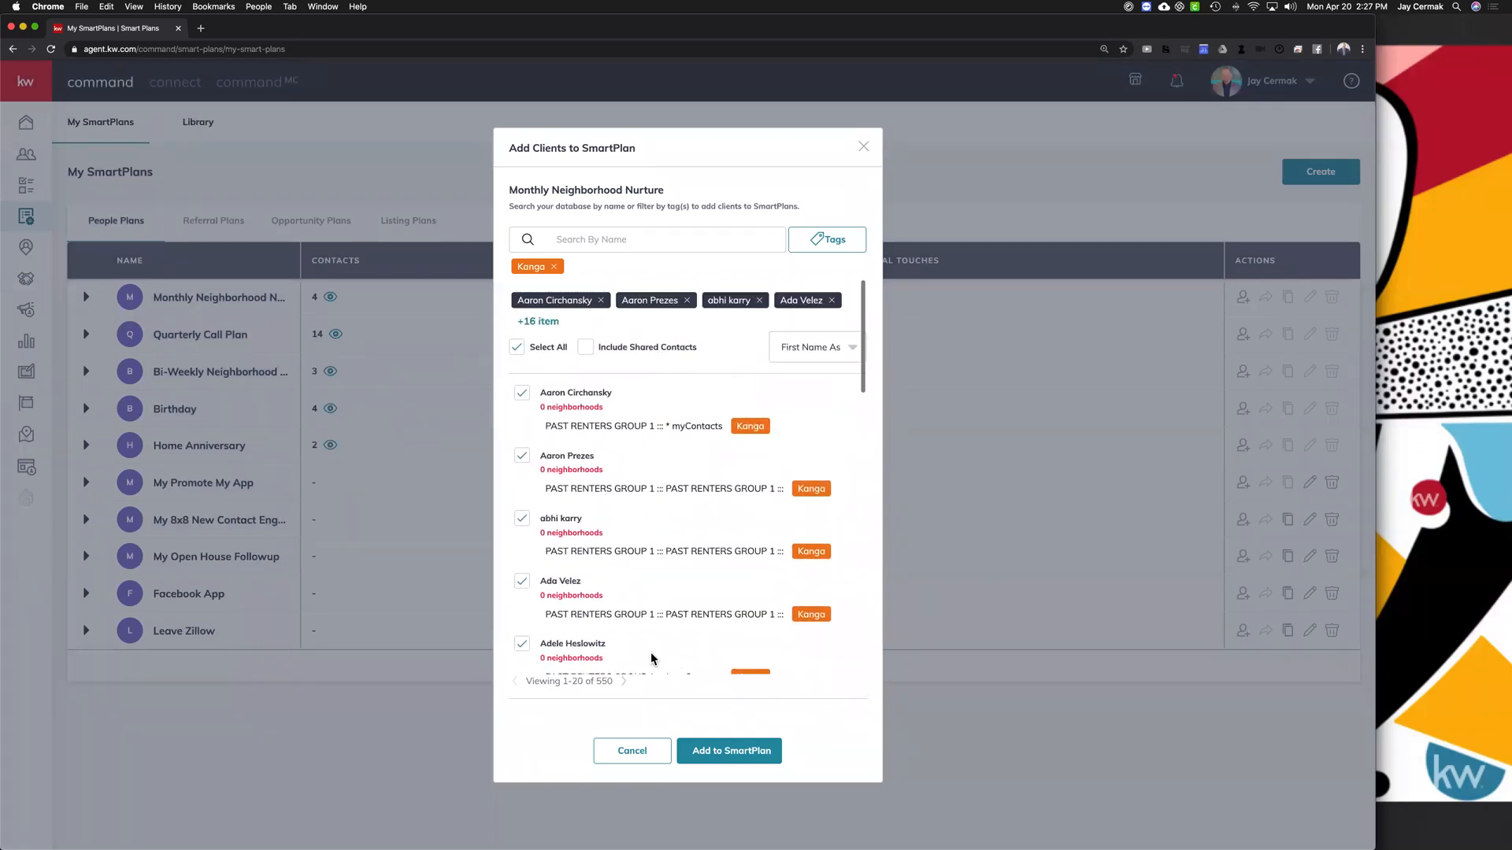
click(639, 749)
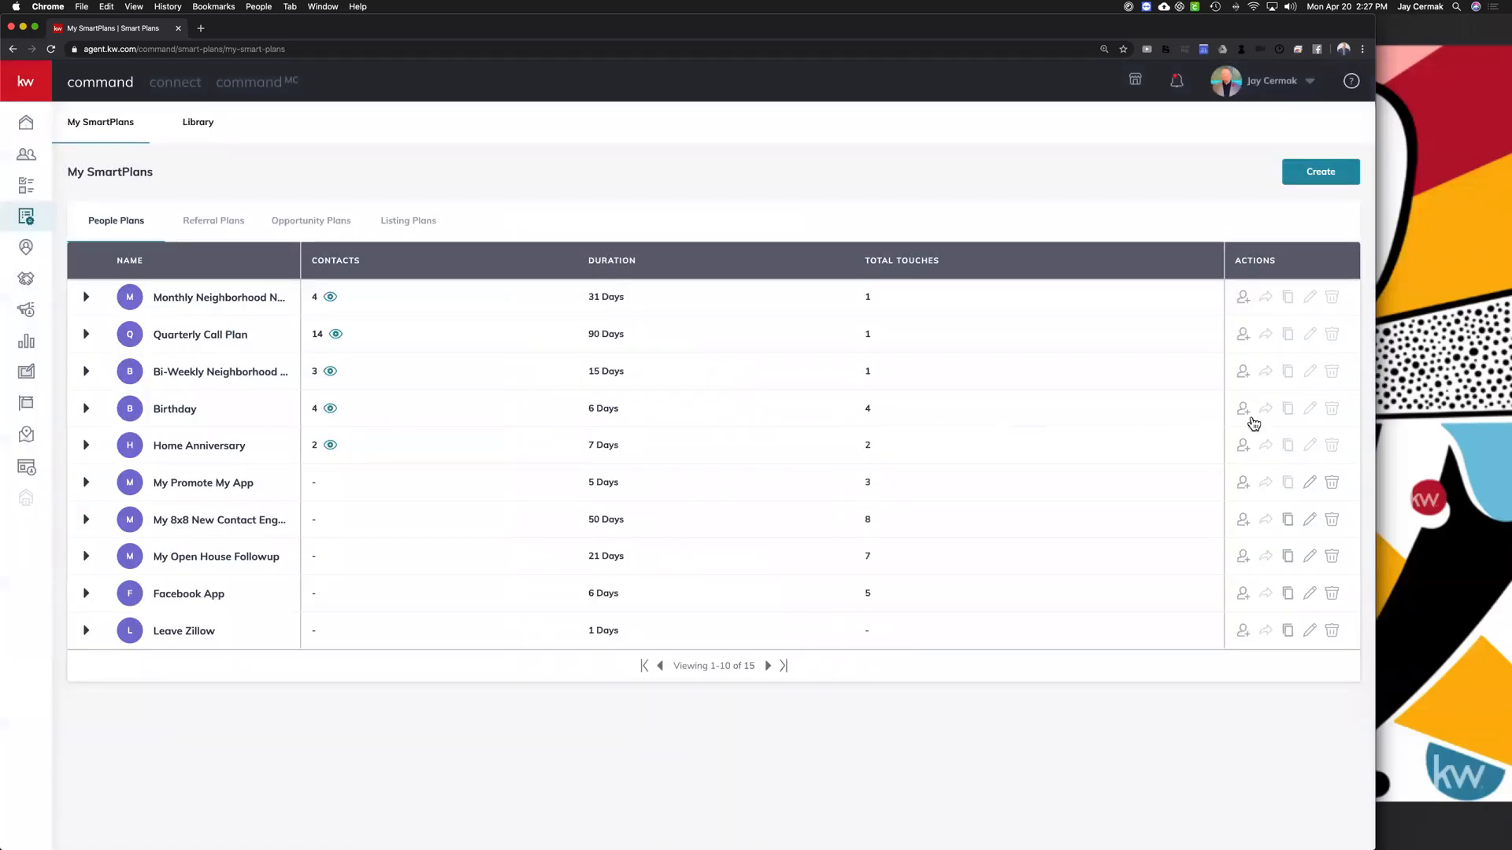
click(1243, 296)
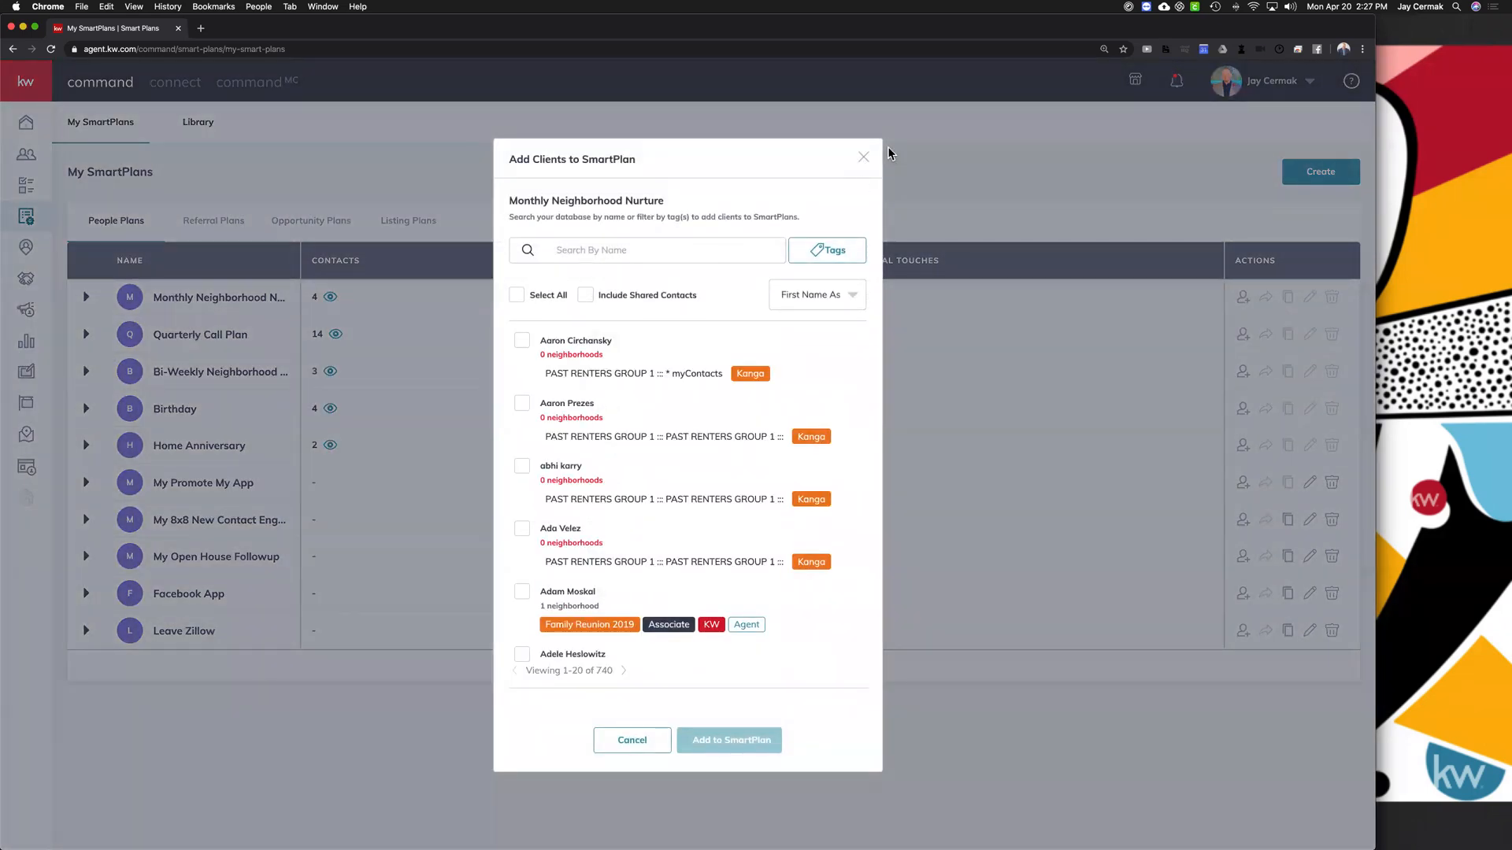
click(862, 160)
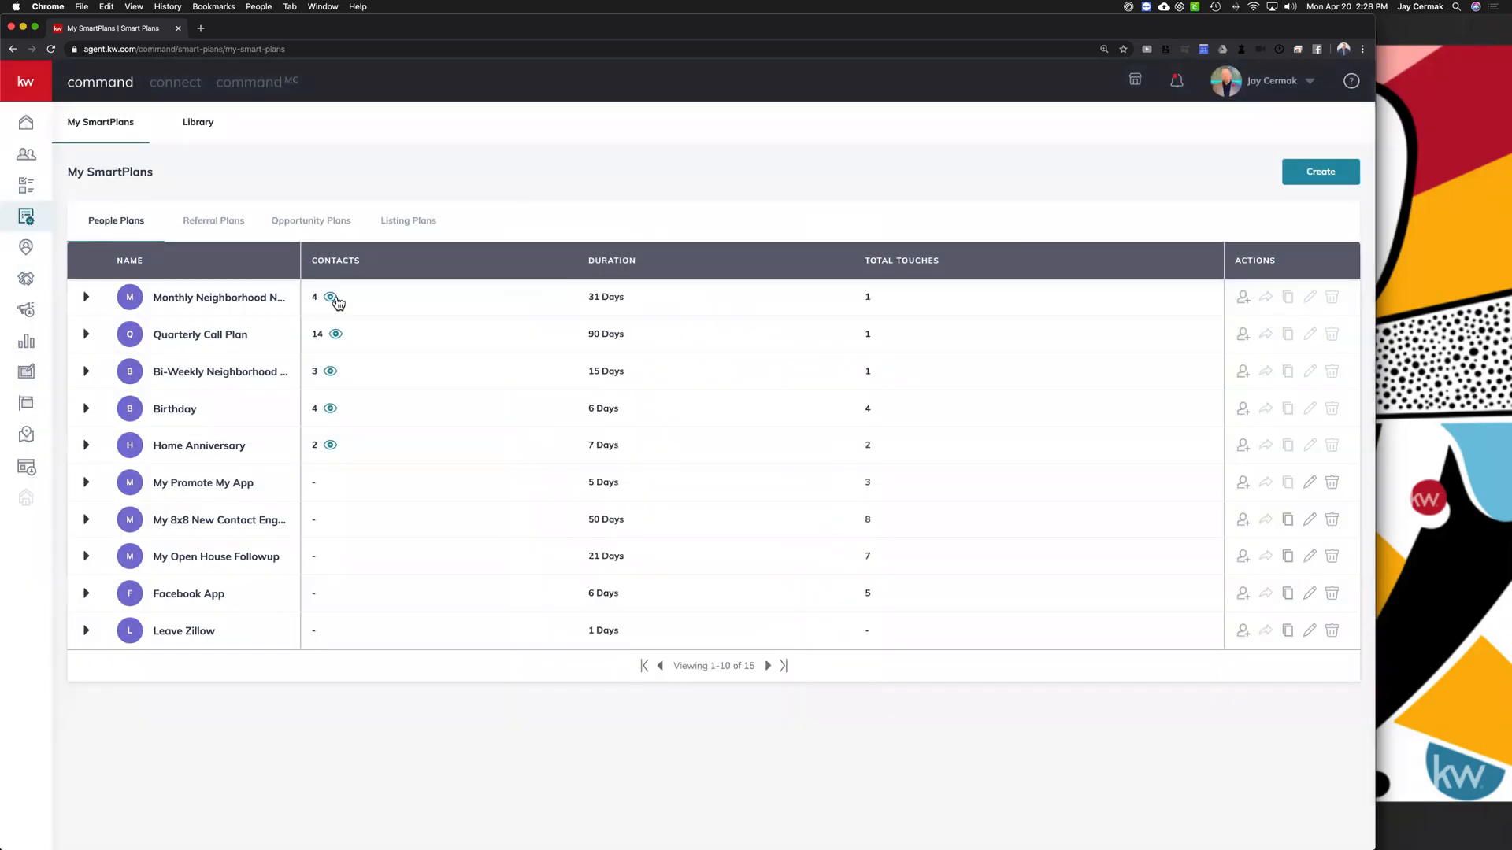
Step: View the contacts in Monthly Neighborhood Nurture, select them all for unsubscribing, clear the selection, and close the list
click(330, 298)
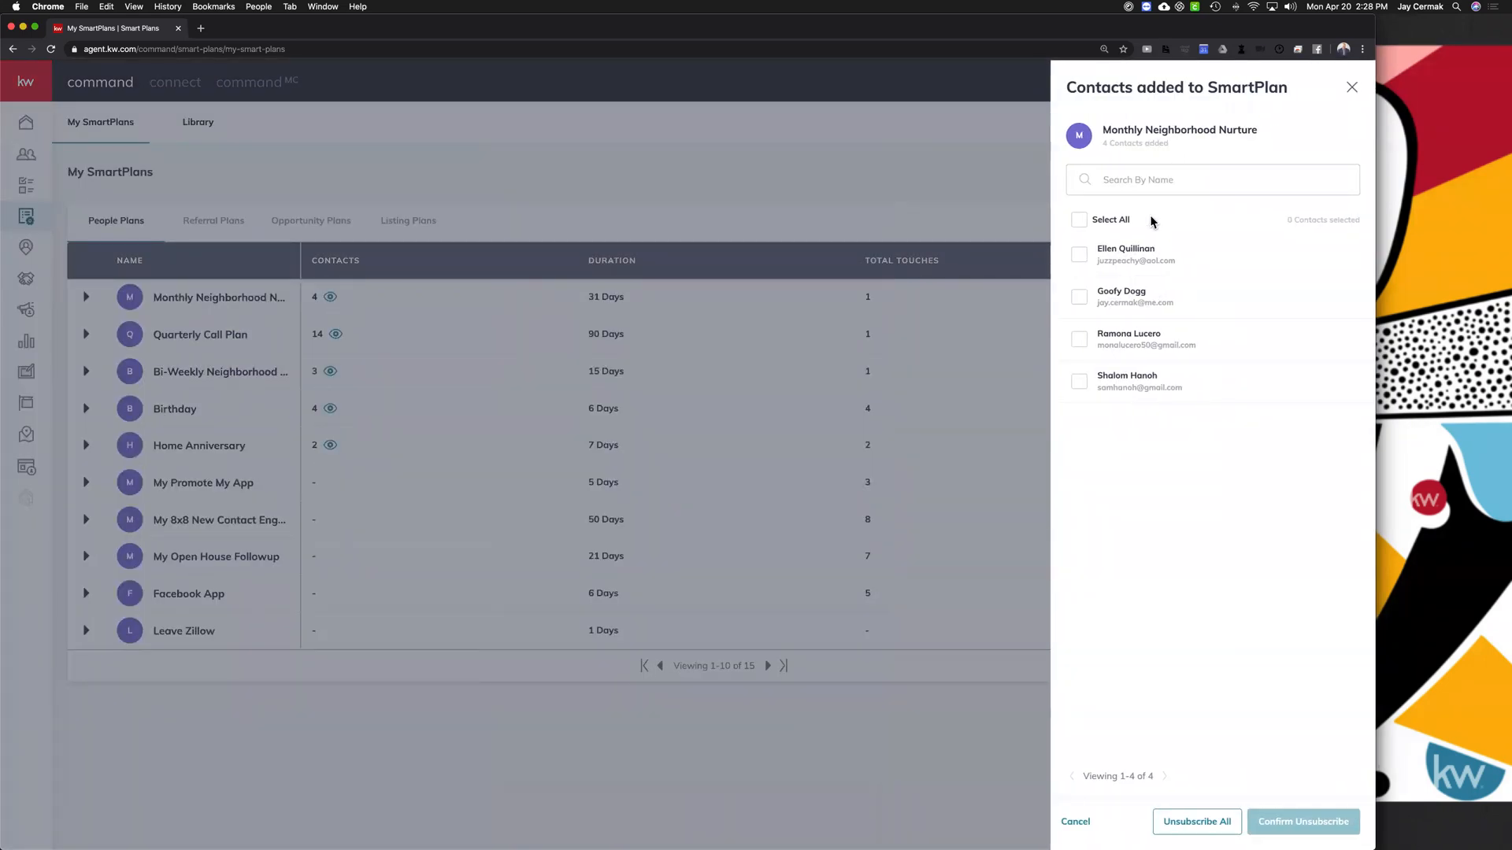
click(1080, 221)
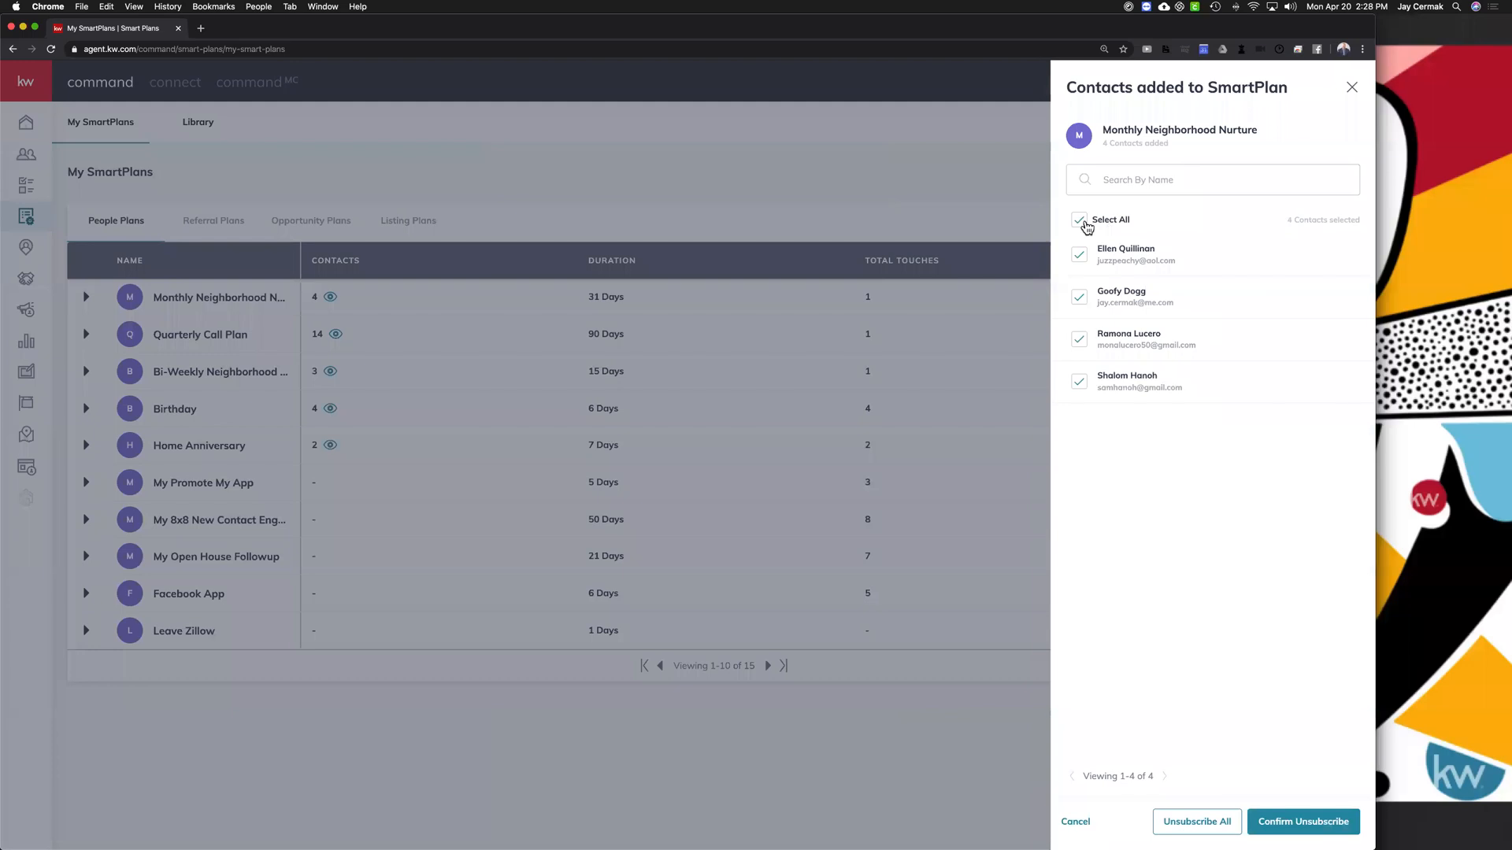
click(1080, 221)
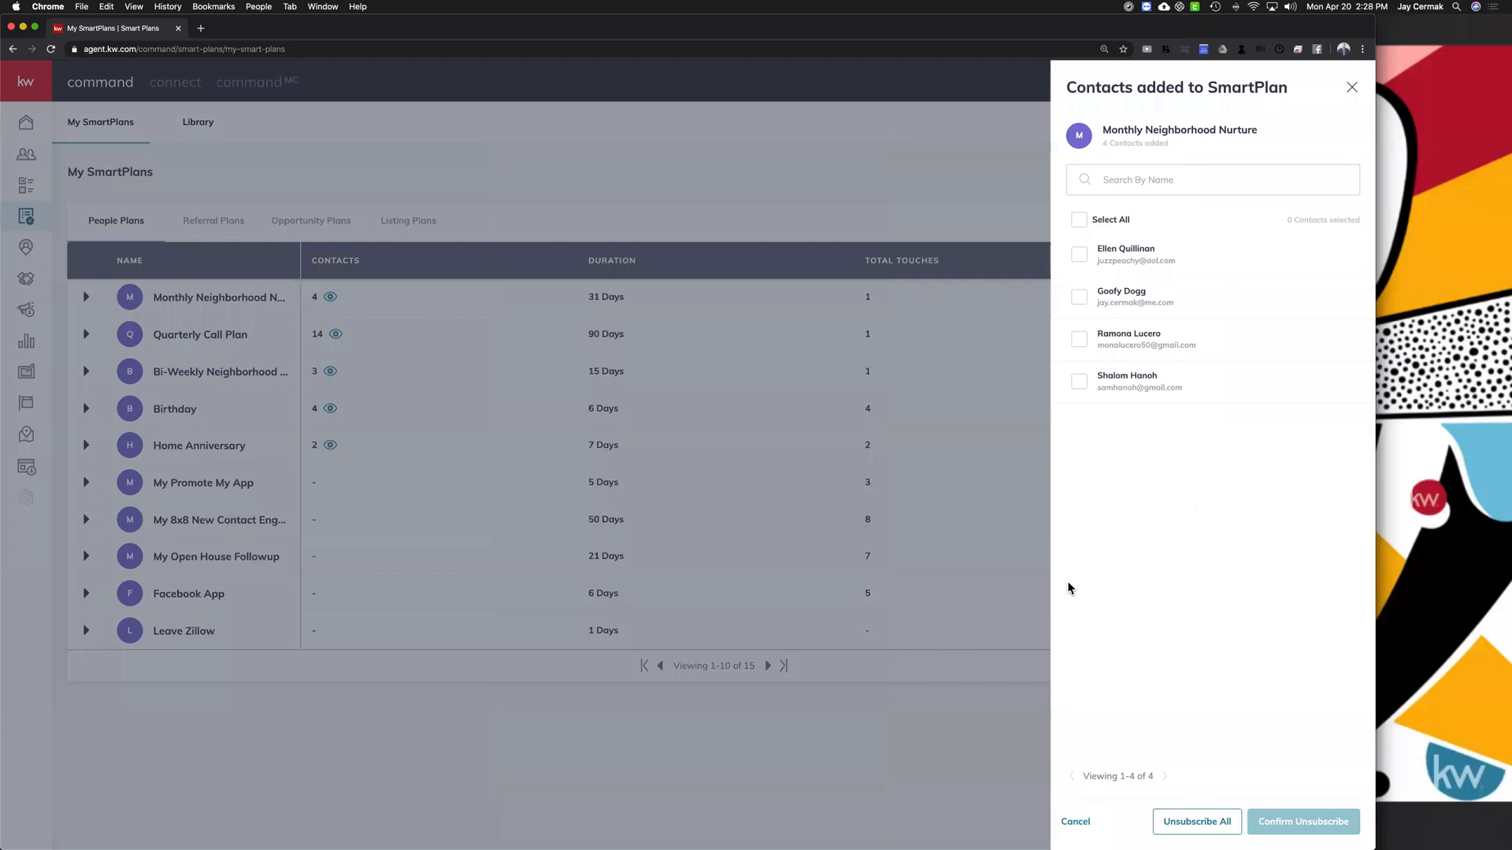
click(875, 201)
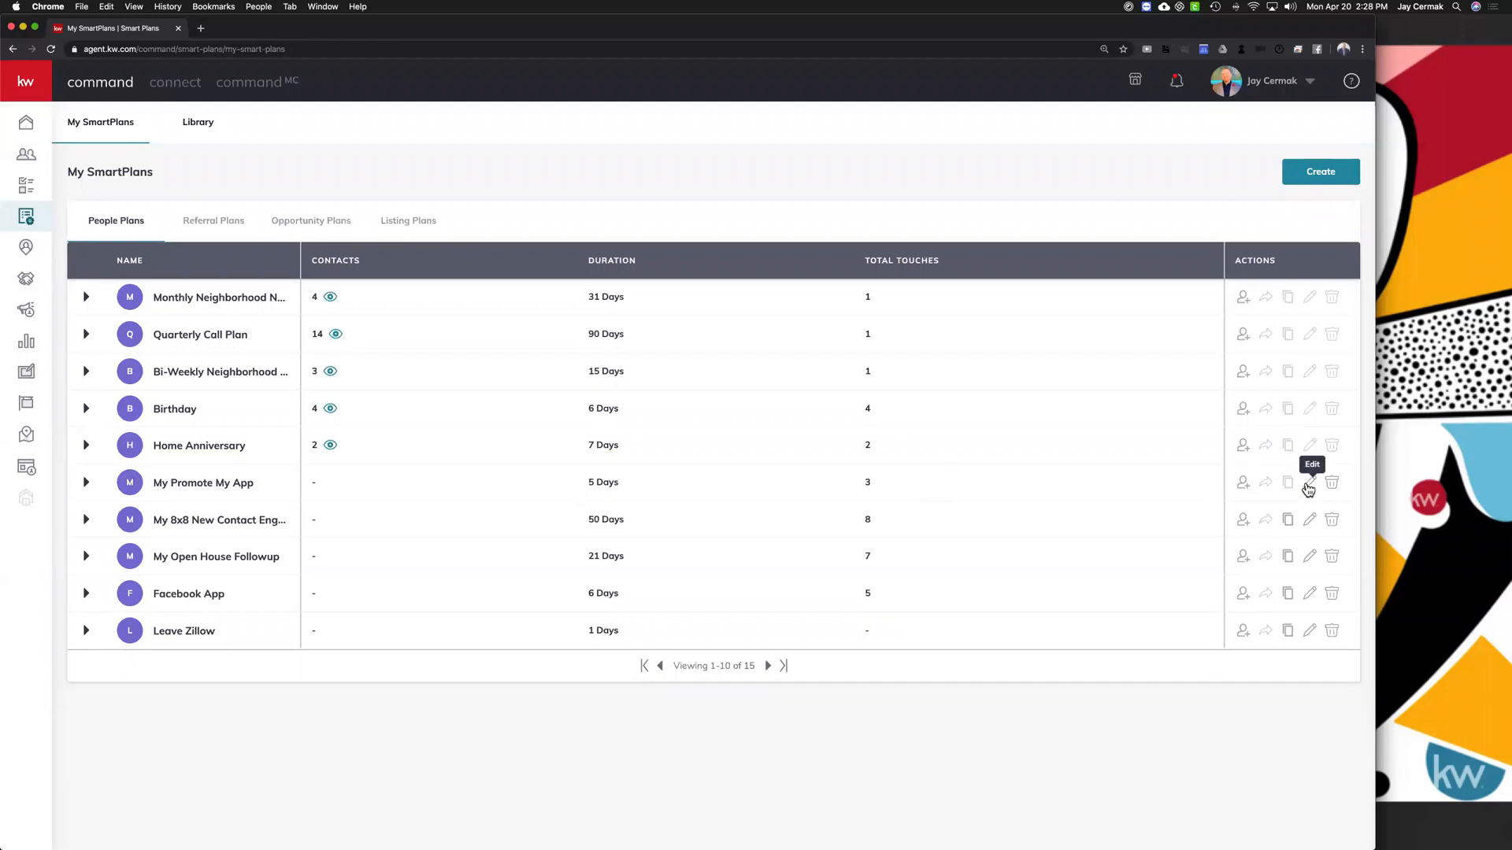
Step: Open the My Promote My App plan for editing and read its email step and first text message
click(1309, 485)
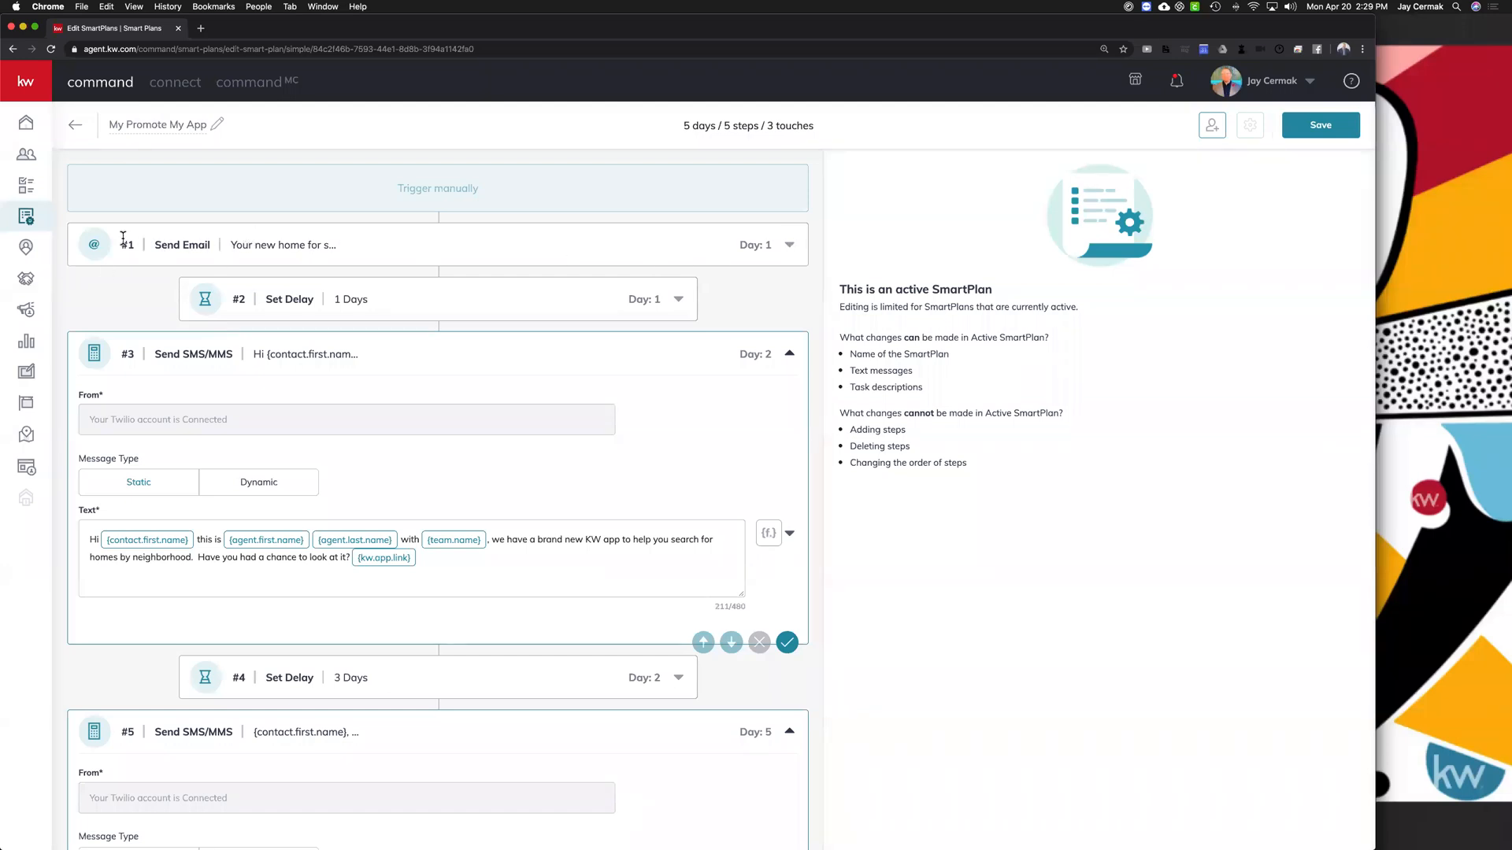
triple_click(307, 247)
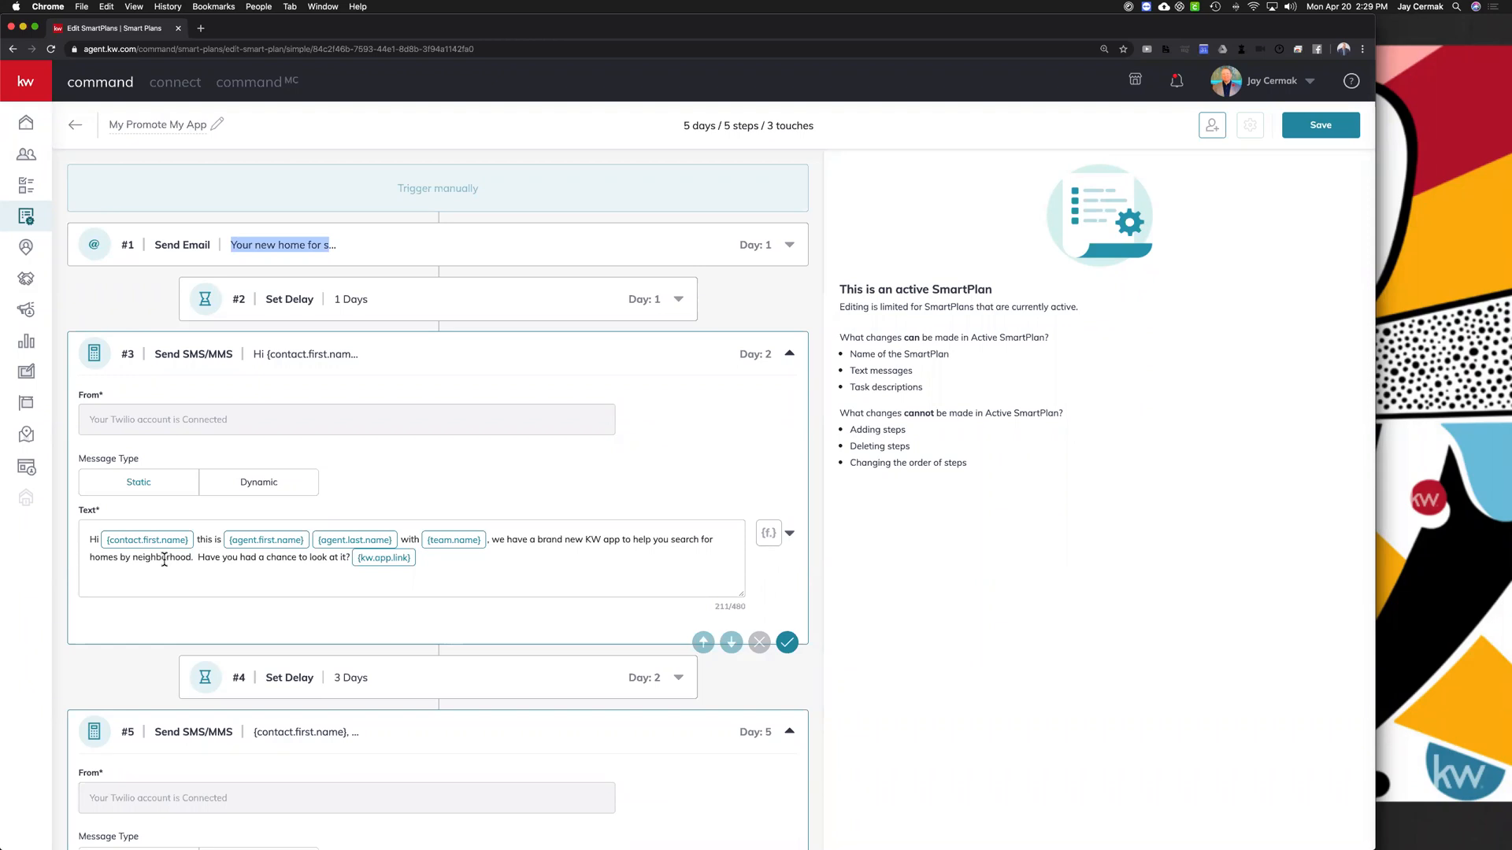
click(80, 513)
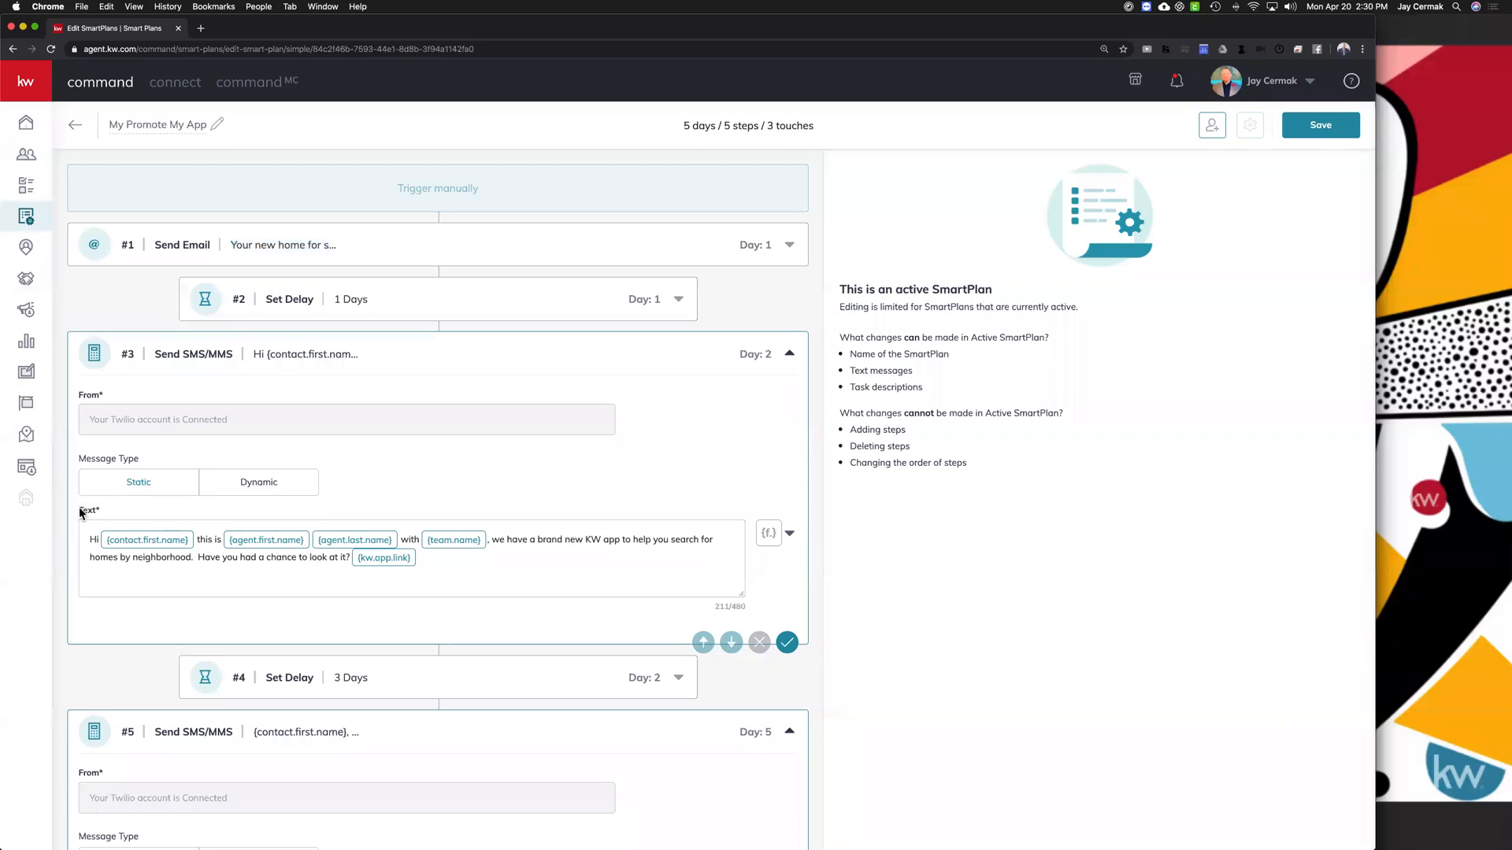
Step: Show the placeholder fields available for the text message in step #3
click(779, 535)
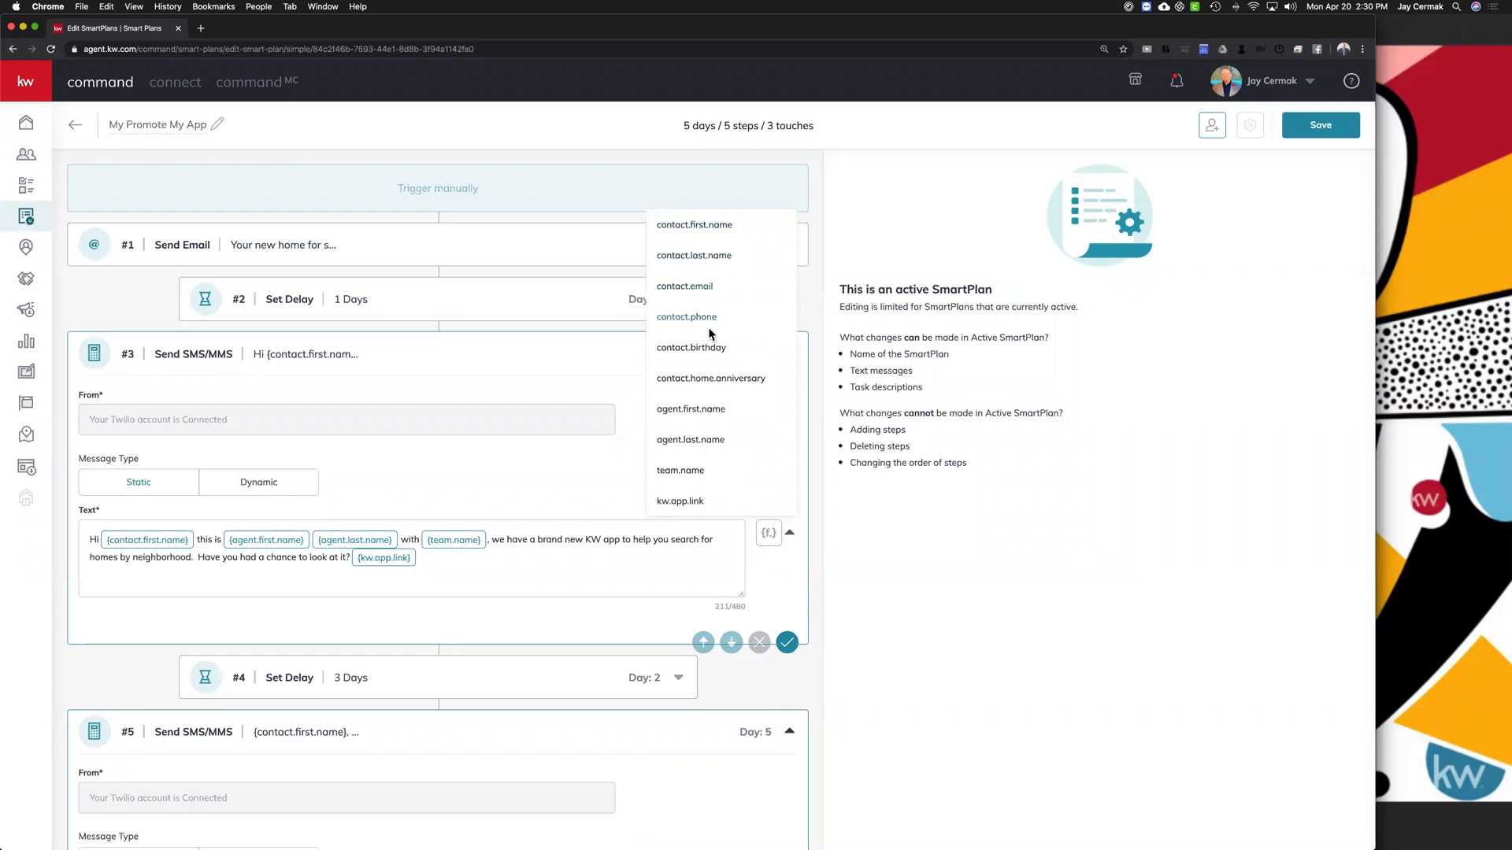
scroll(704, 436, down, 1)
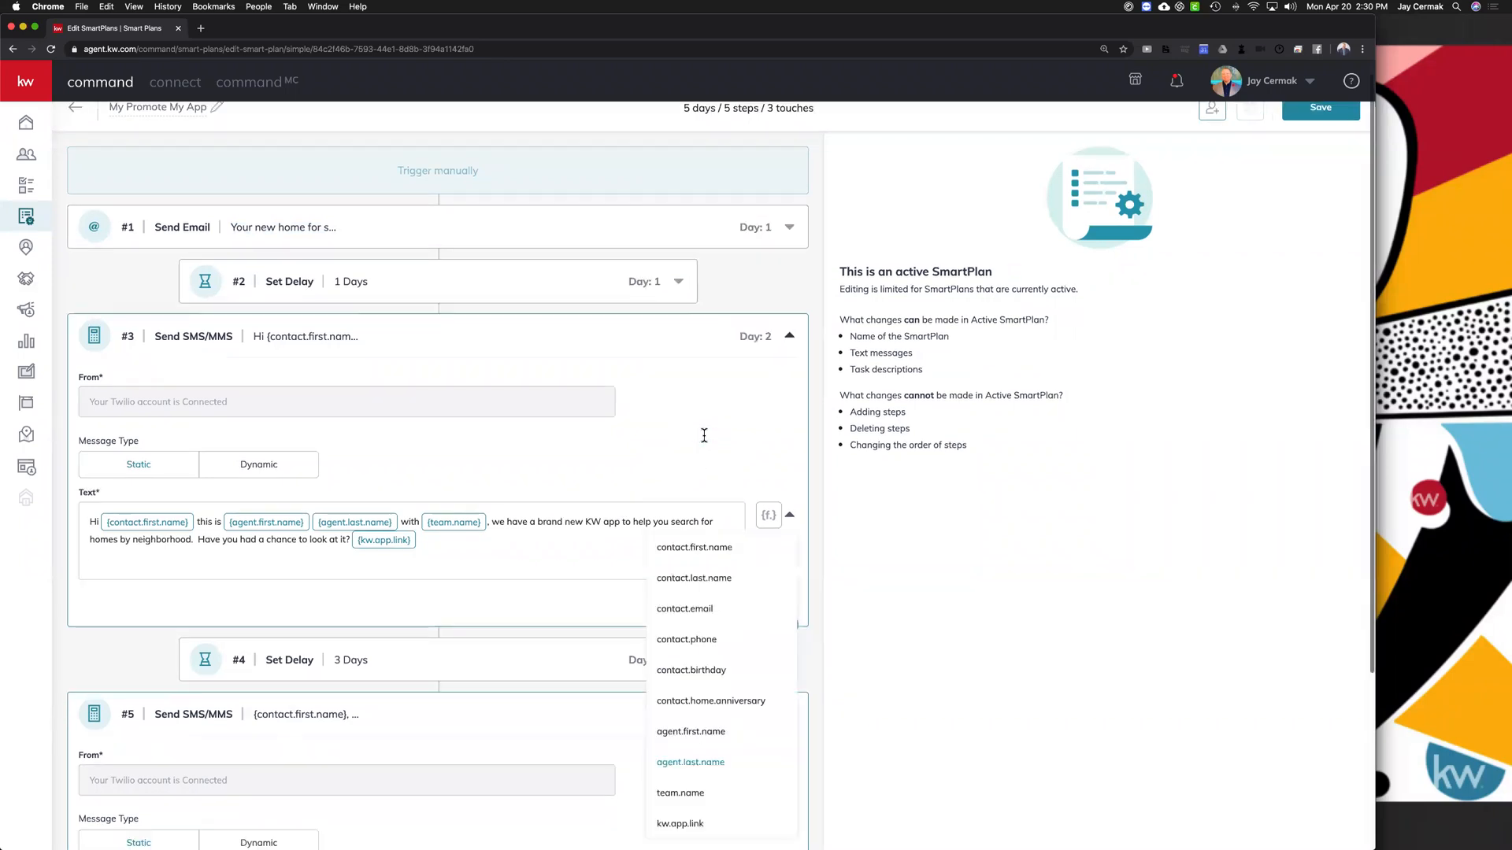
click(776, 481)
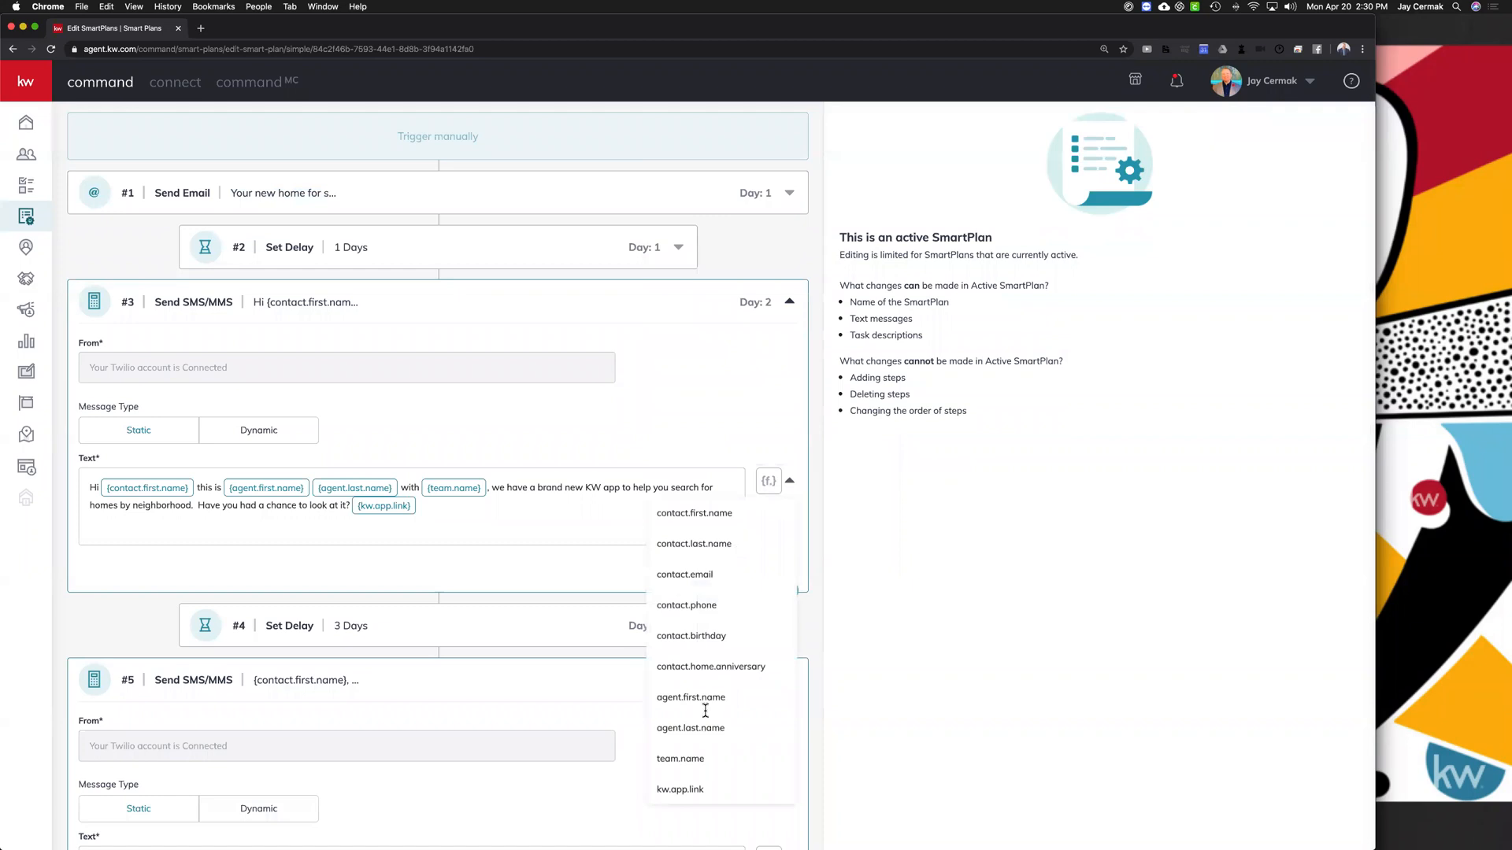
Step: Close the placeholder field list and review the text messages and delay in steps #3 to #5 of the plan
scroll(685, 748, down, 1)
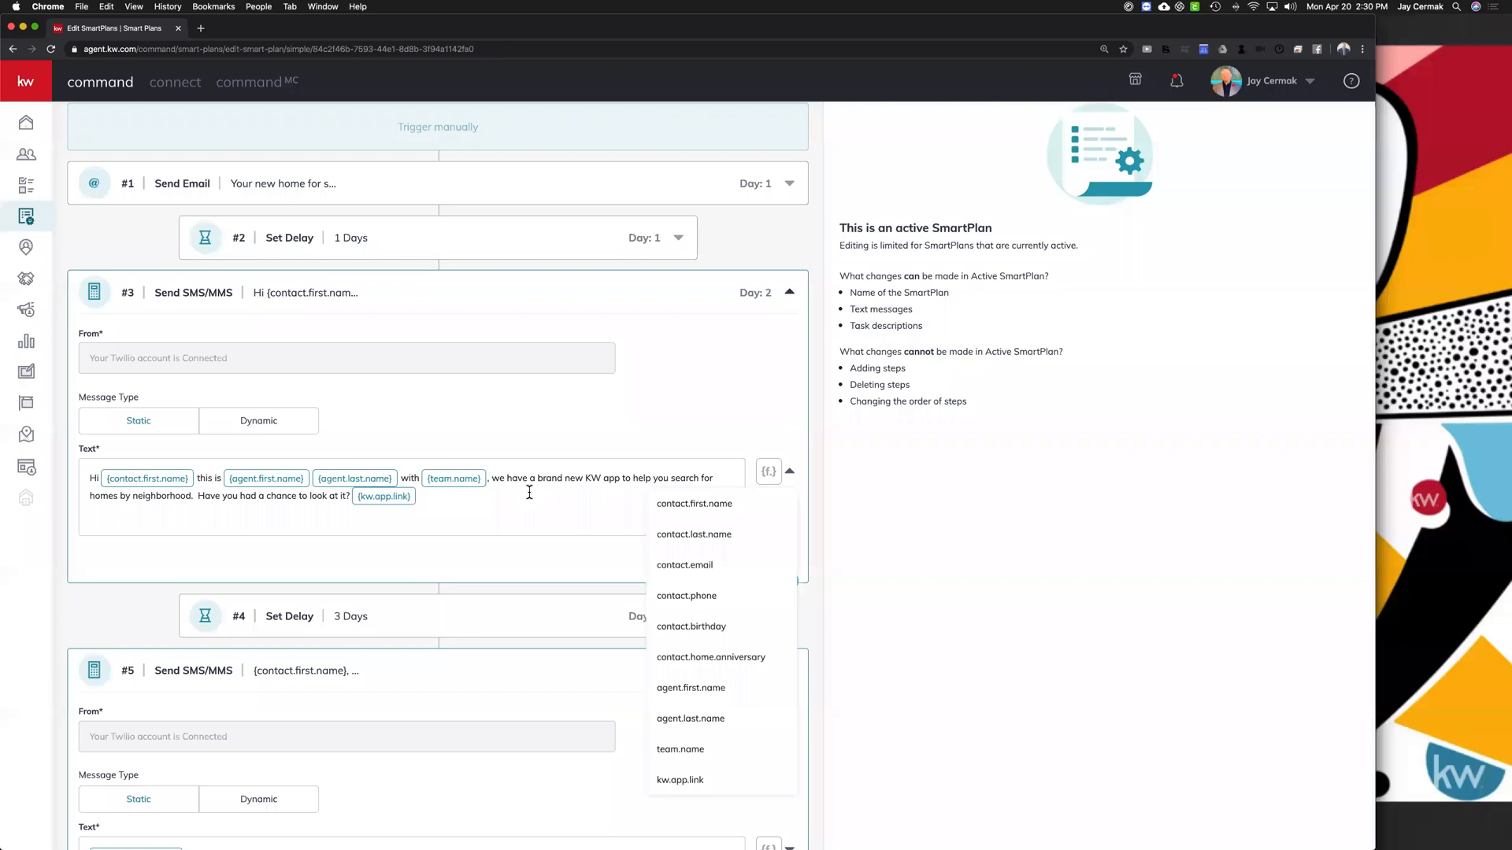
click(547, 433)
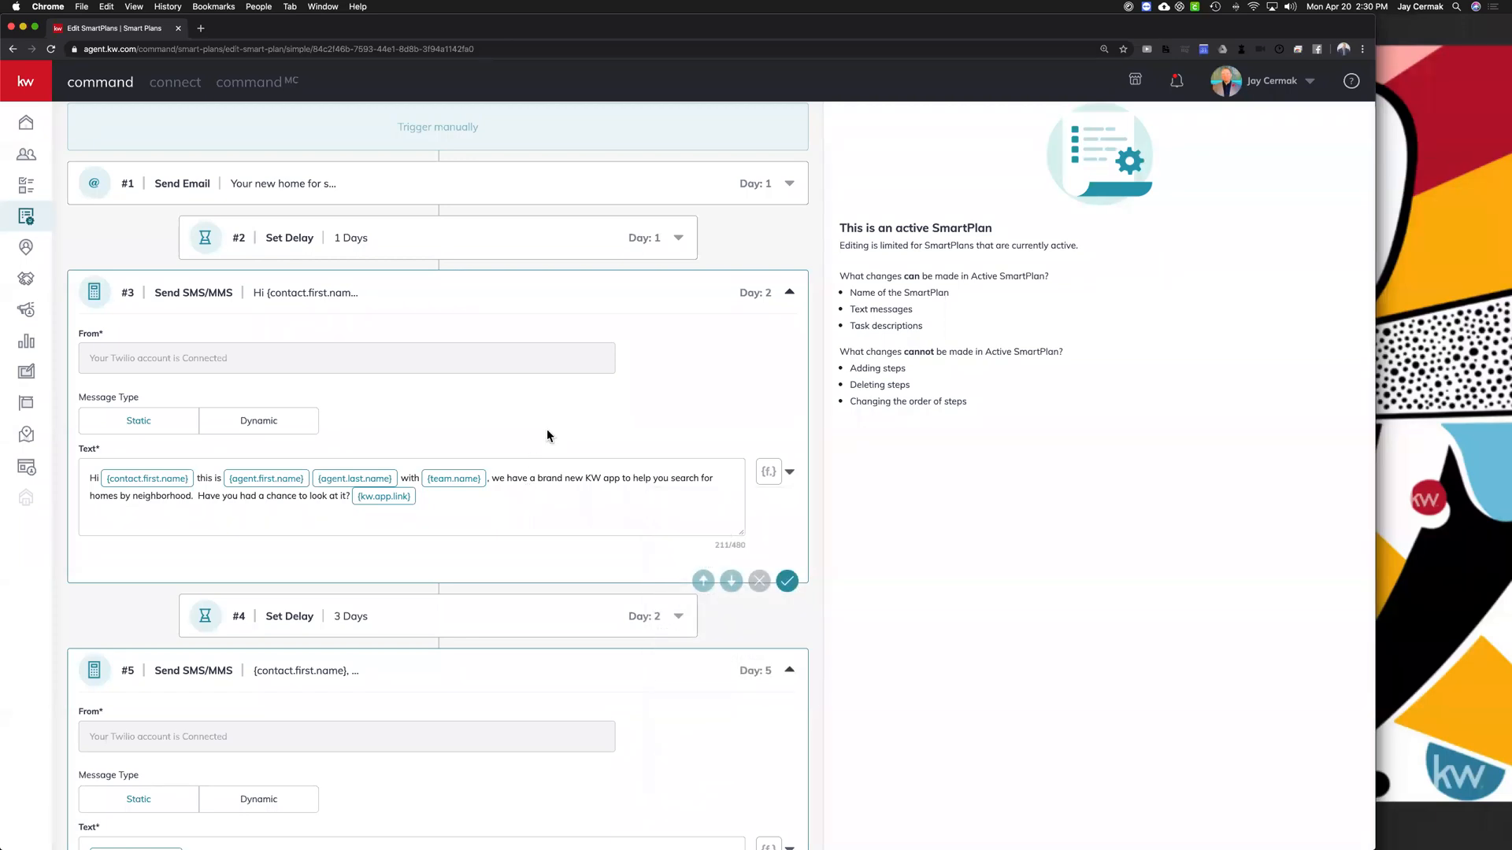
scroll(547, 435, down, 3)
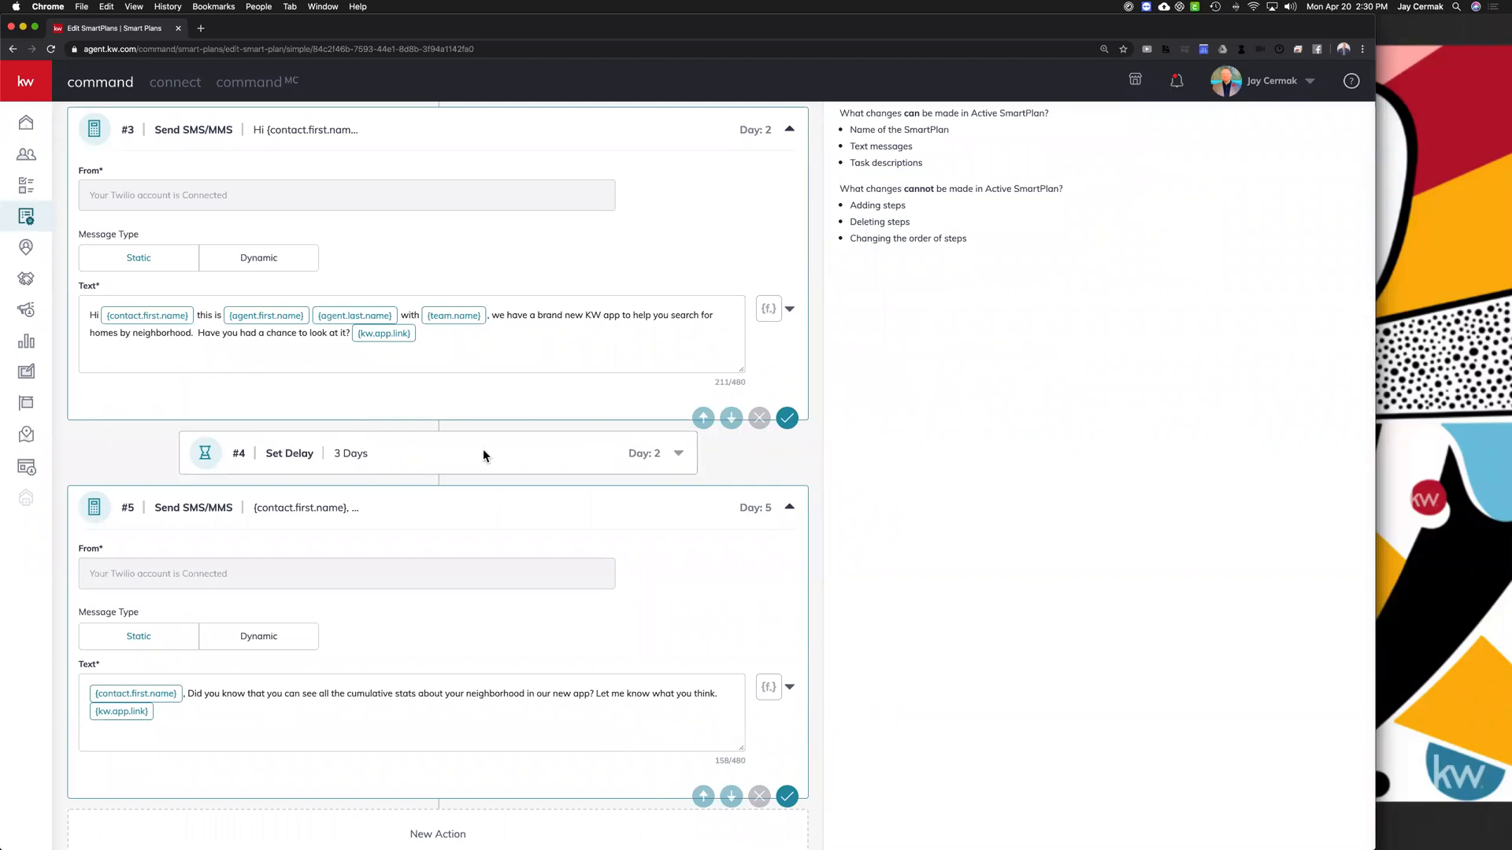
scroll(426, 445, up, 4)
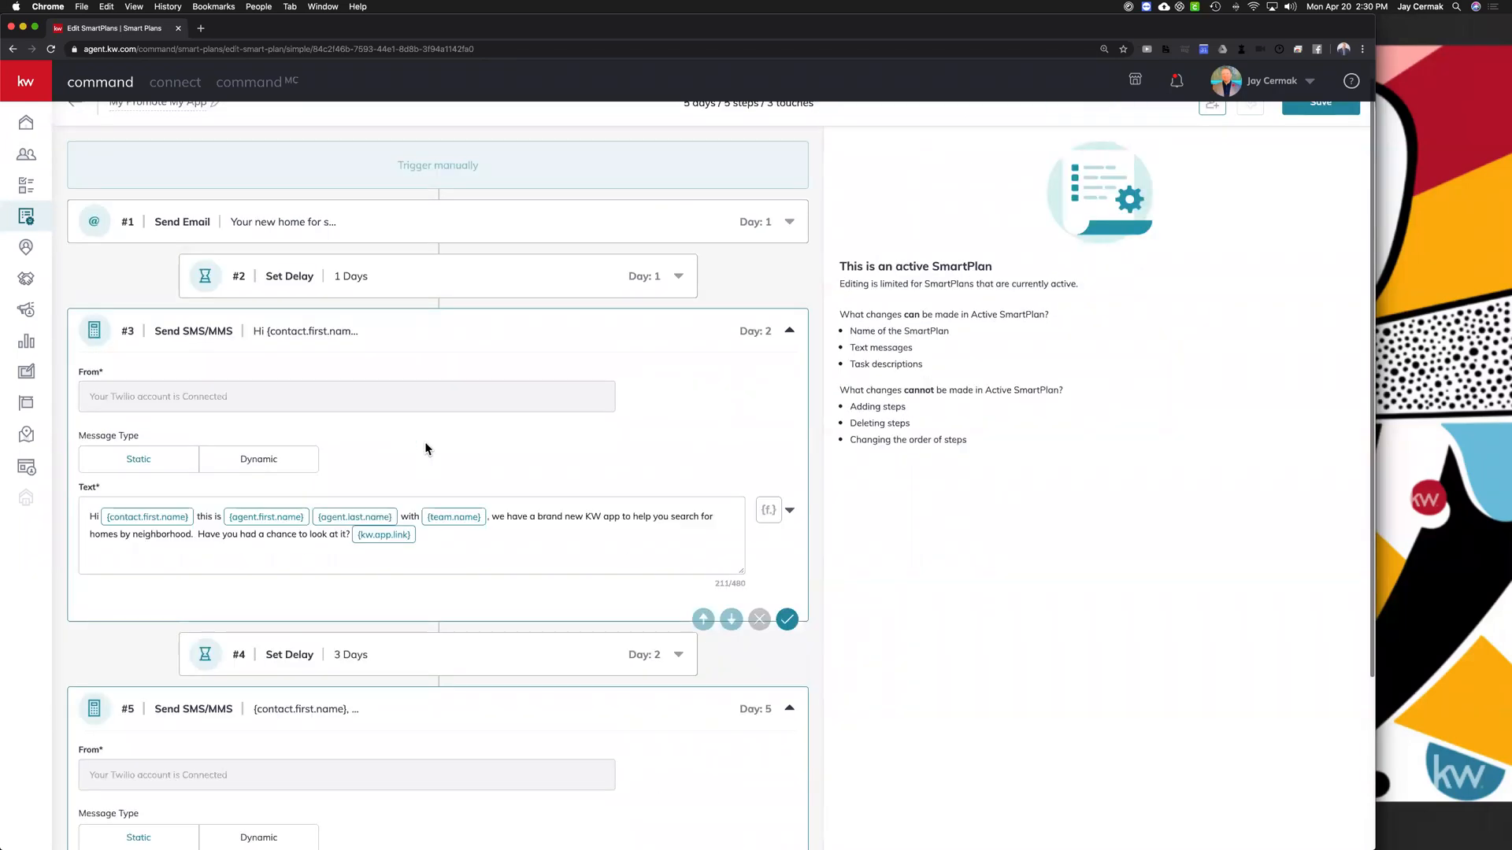
scroll(353, 355, down, 3)
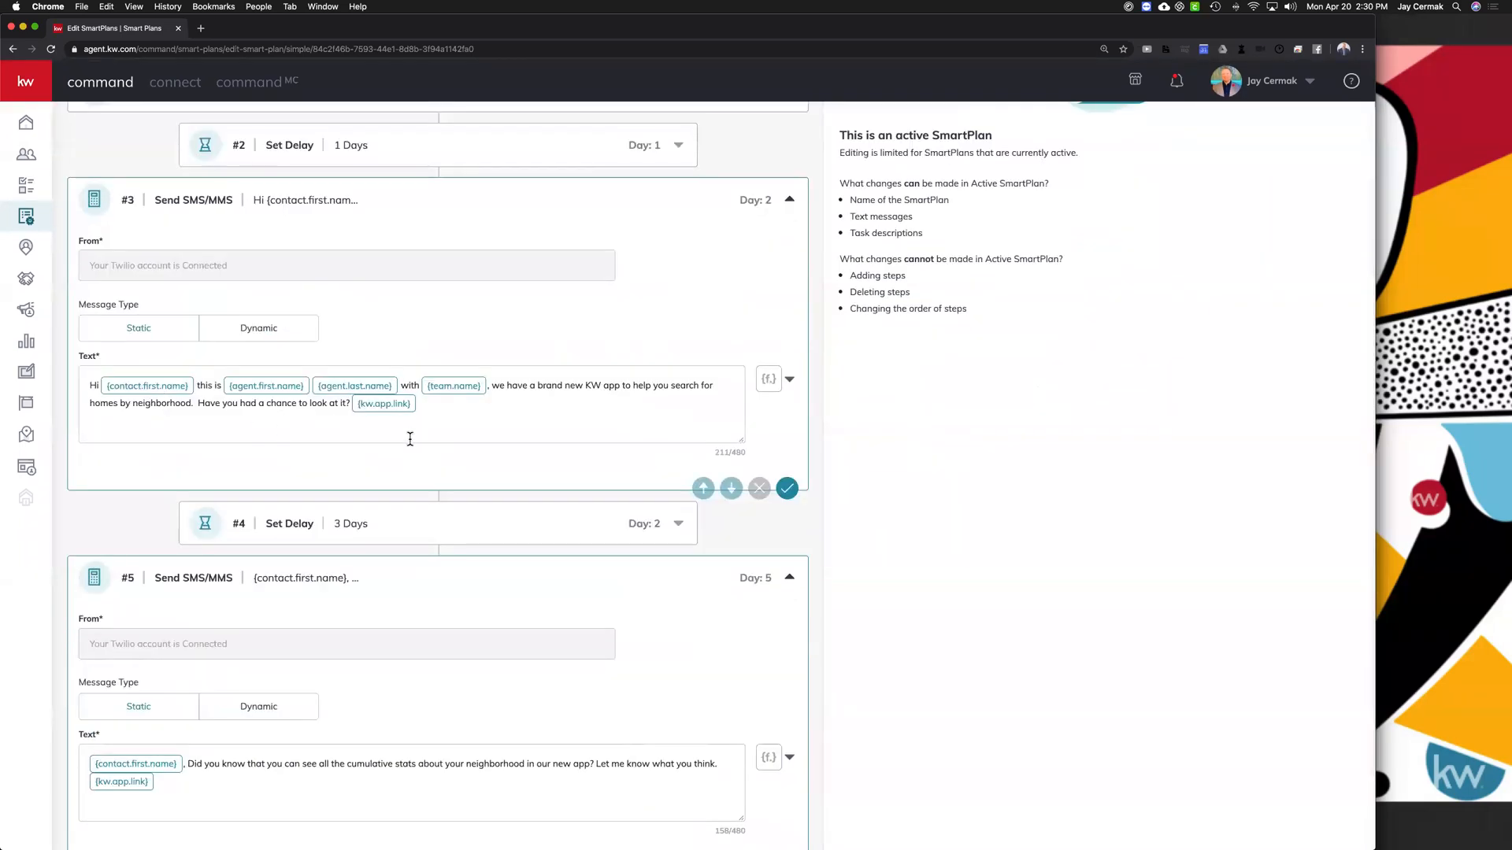
scroll(423, 448, down, 2)
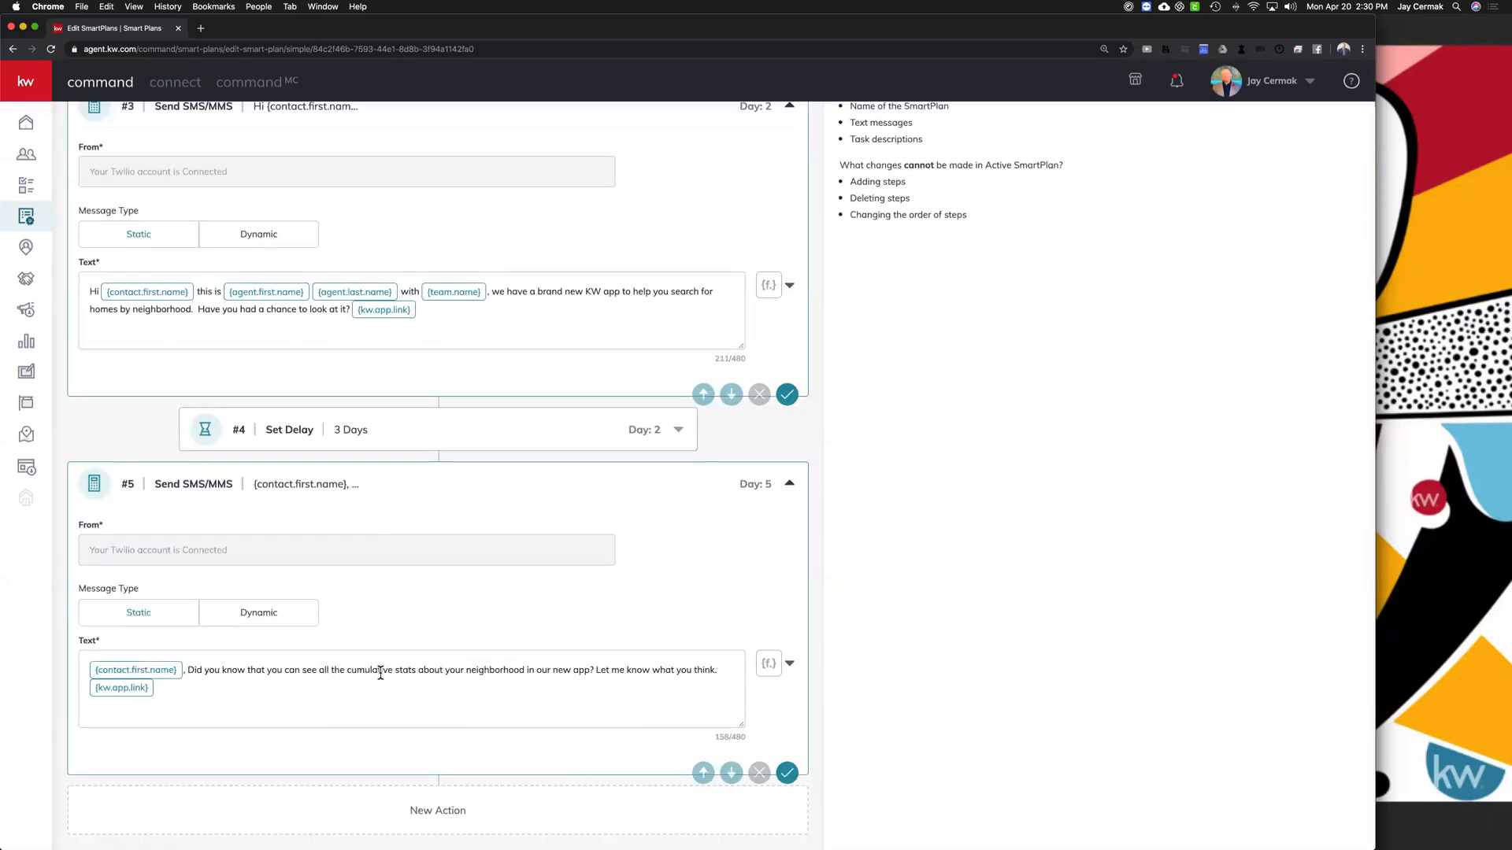
Step: Replace "cumulative stats" with "real estate information" in the text message of step #5
double_click(371, 670)
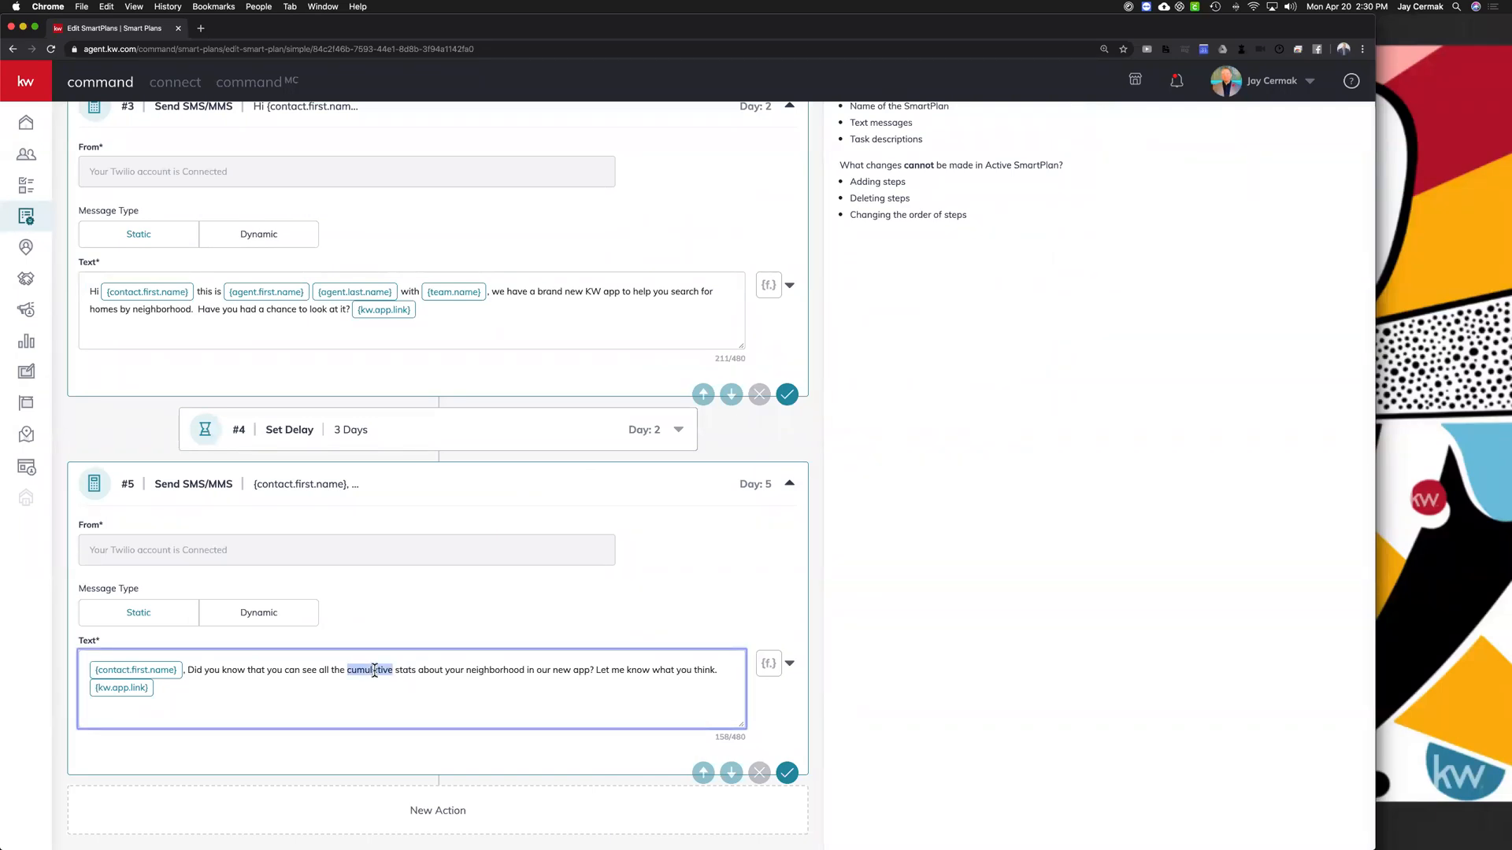
key(BackSpace)
text(real estate)
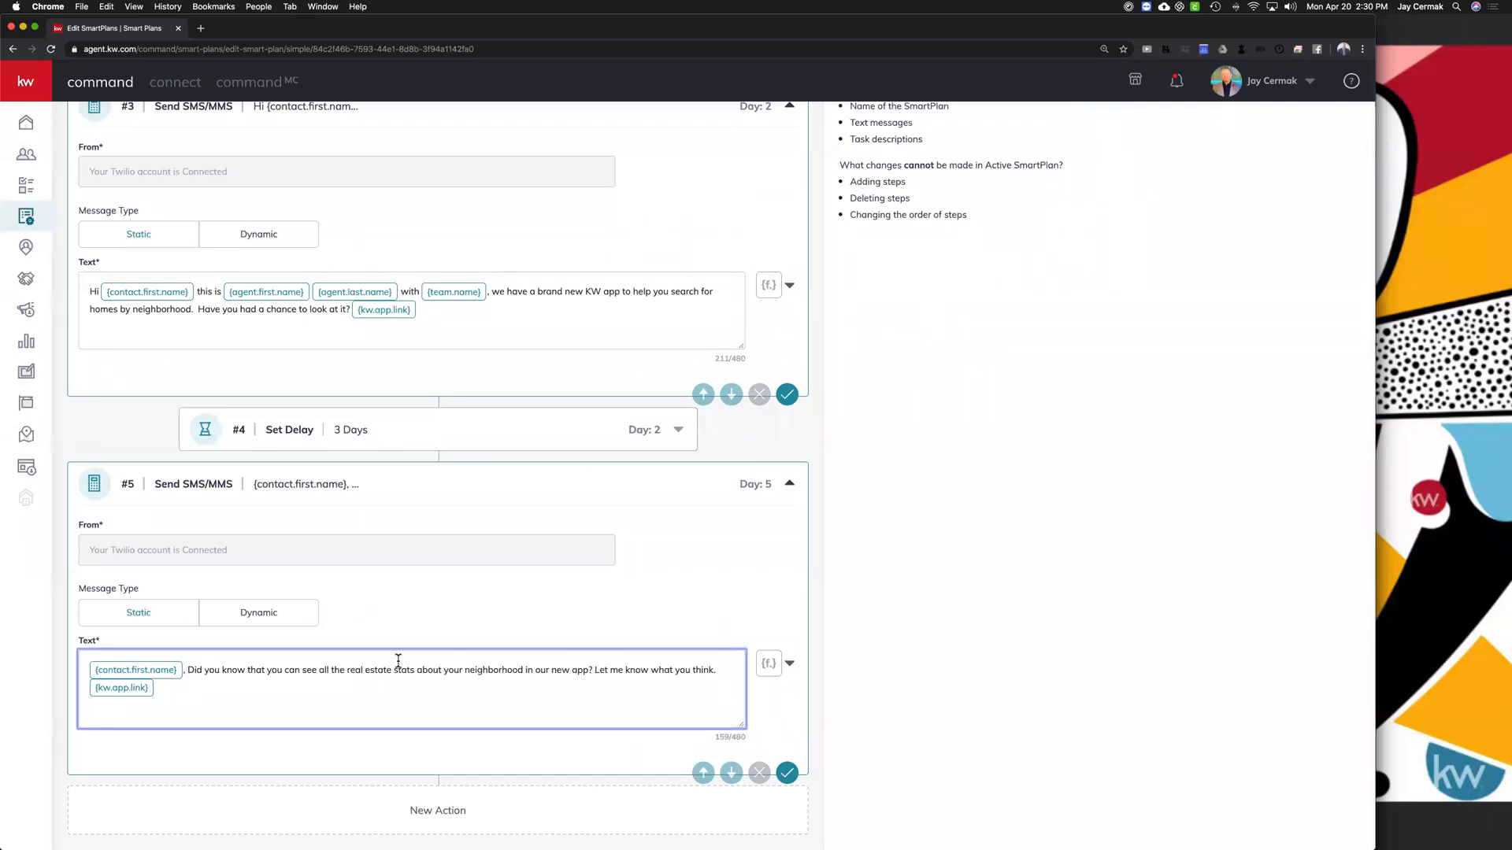
double_click(402, 668)
text(information)
Step: Insert "home search" before "app" in the text message of step #5 and save that step
click(601, 671)
text(home search)
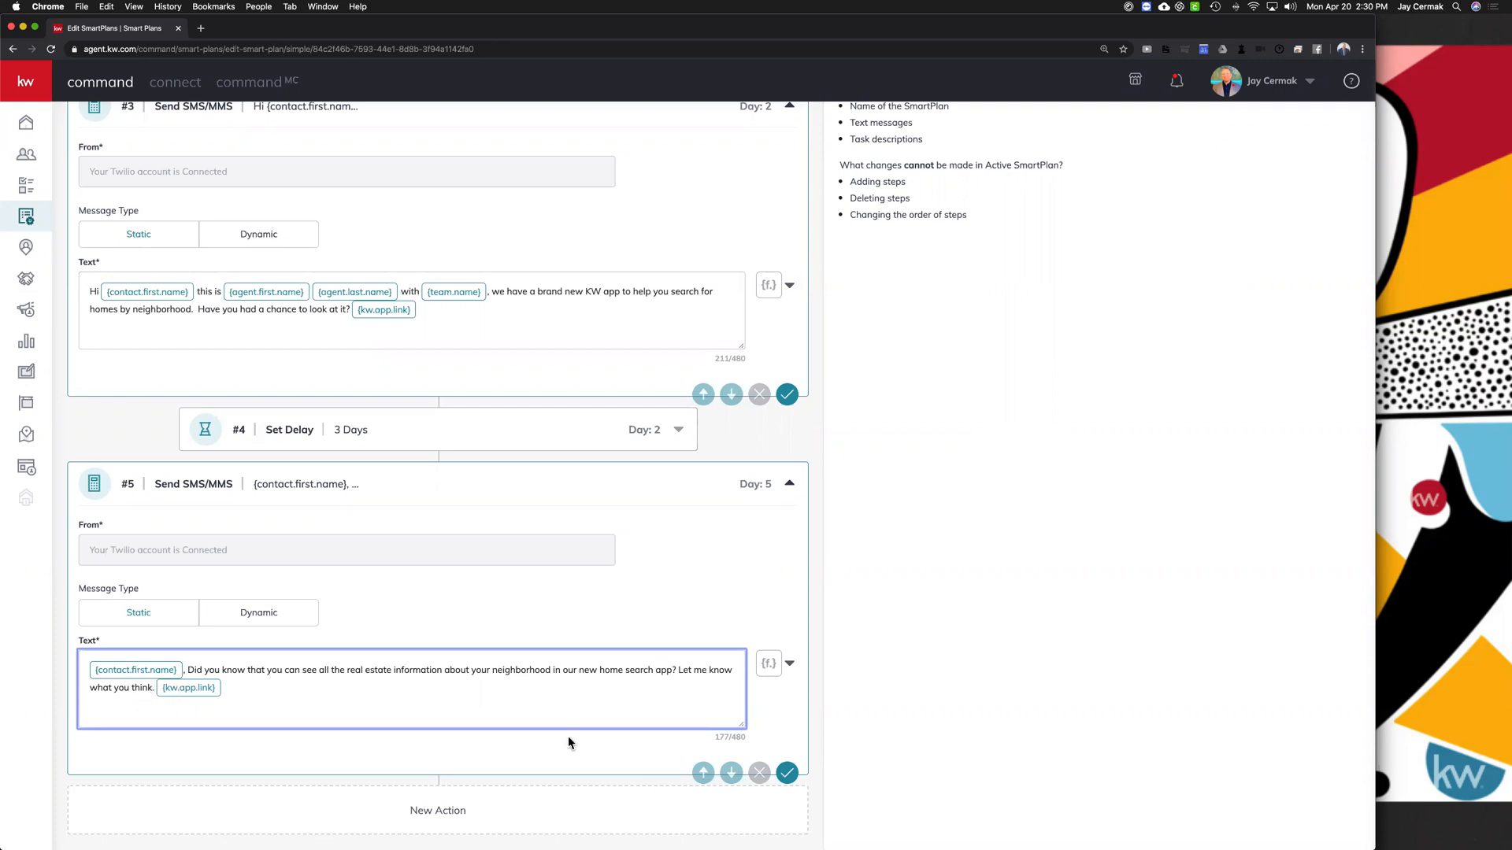
scroll(569, 735, up, 1)
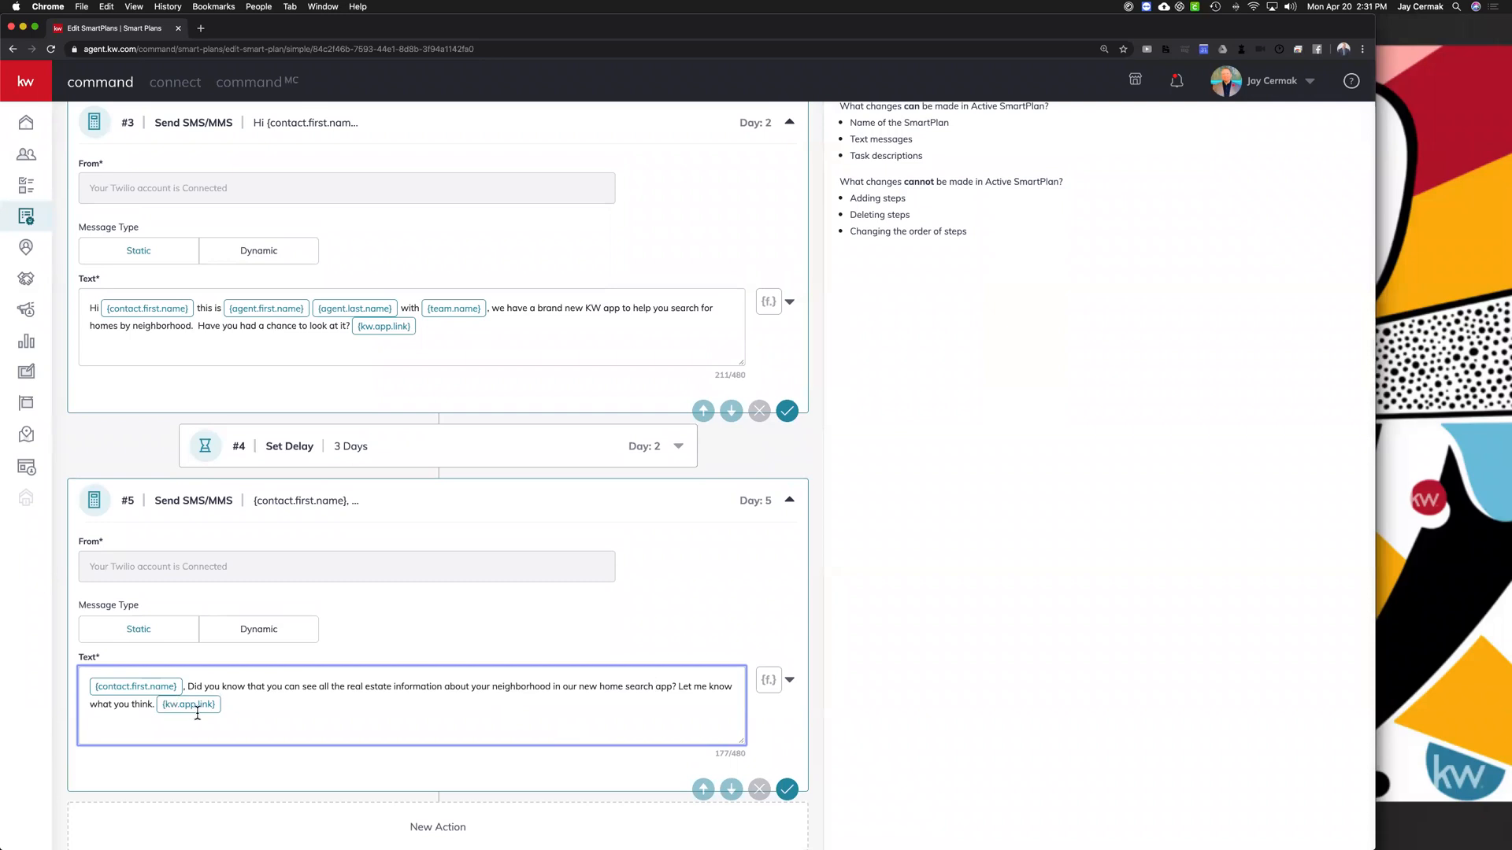
click(795, 783)
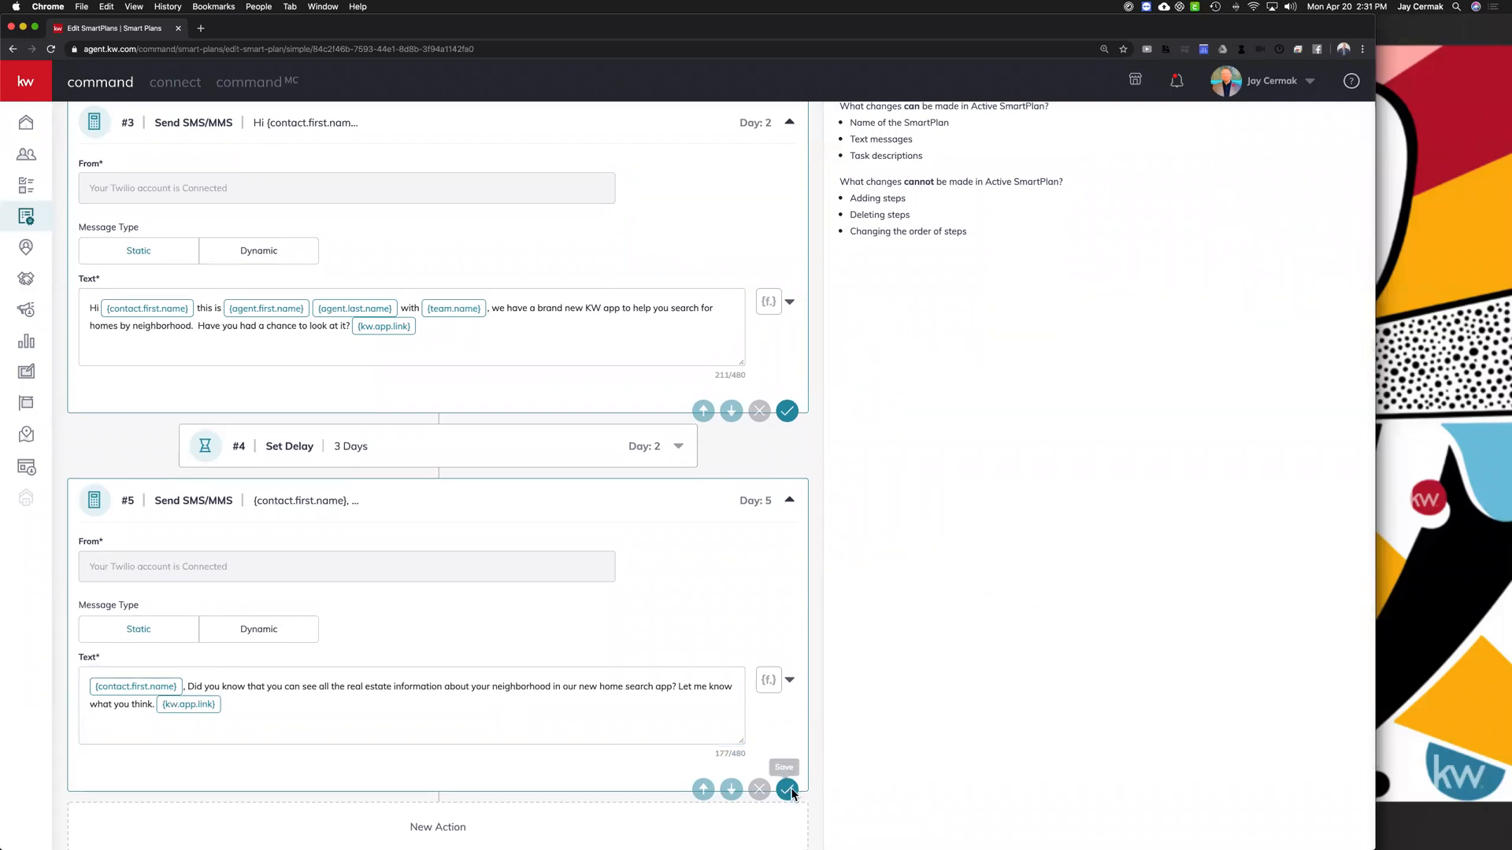
Step: Try to add a new action at the end of the active plan and save the My Promote My App plan
scroll(564, 655, down, 1)
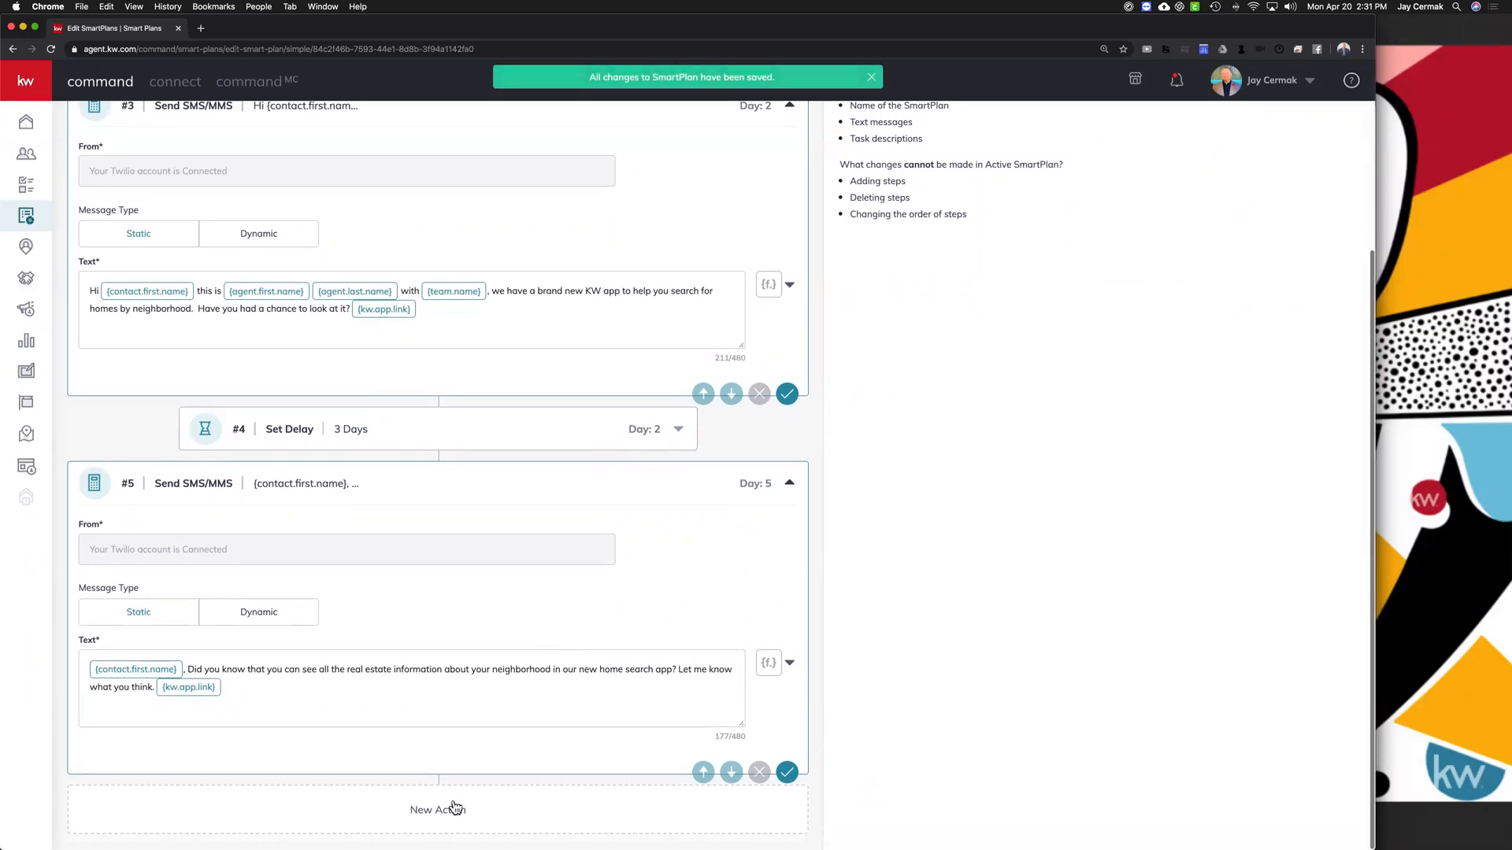
triple_click(452, 815)
click(993, 500)
scroll(993, 499, up, 5)
click(1306, 126)
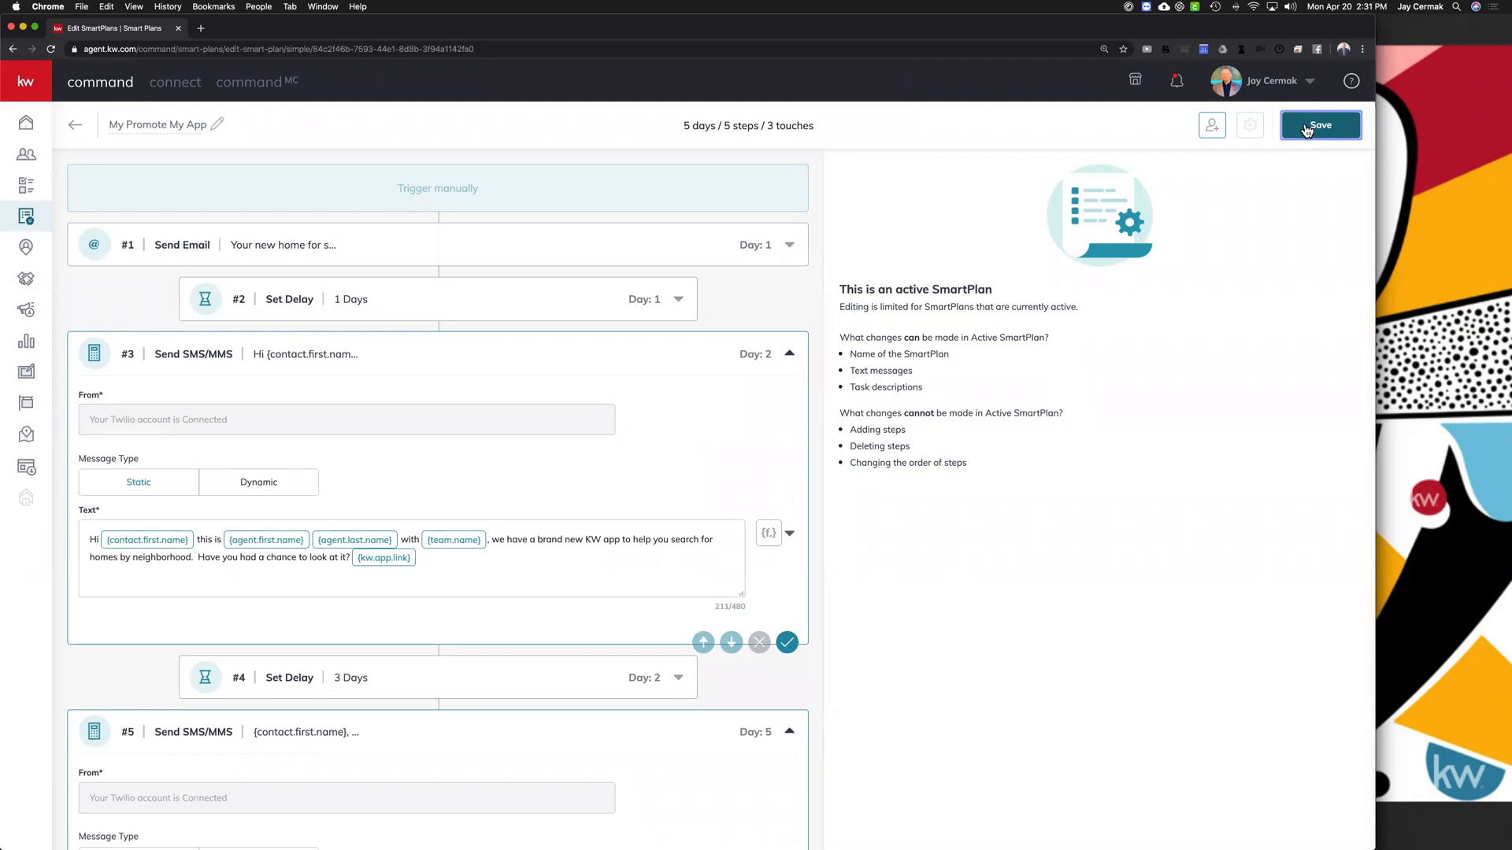
Step: Open and reload the contacts list, and log out and sign back in with the saved account
click(37, 161)
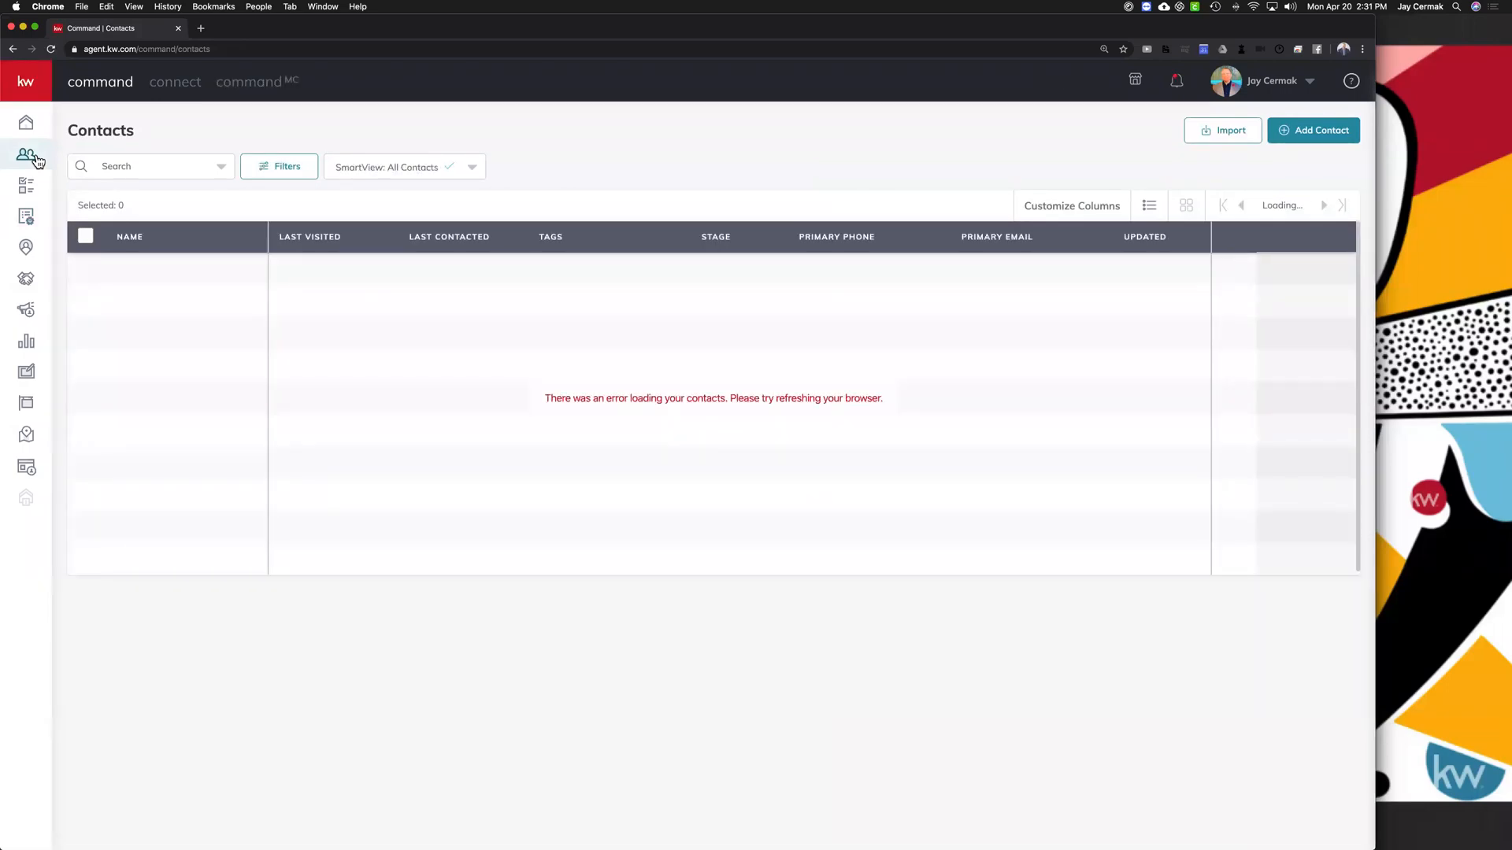
key(super+r)
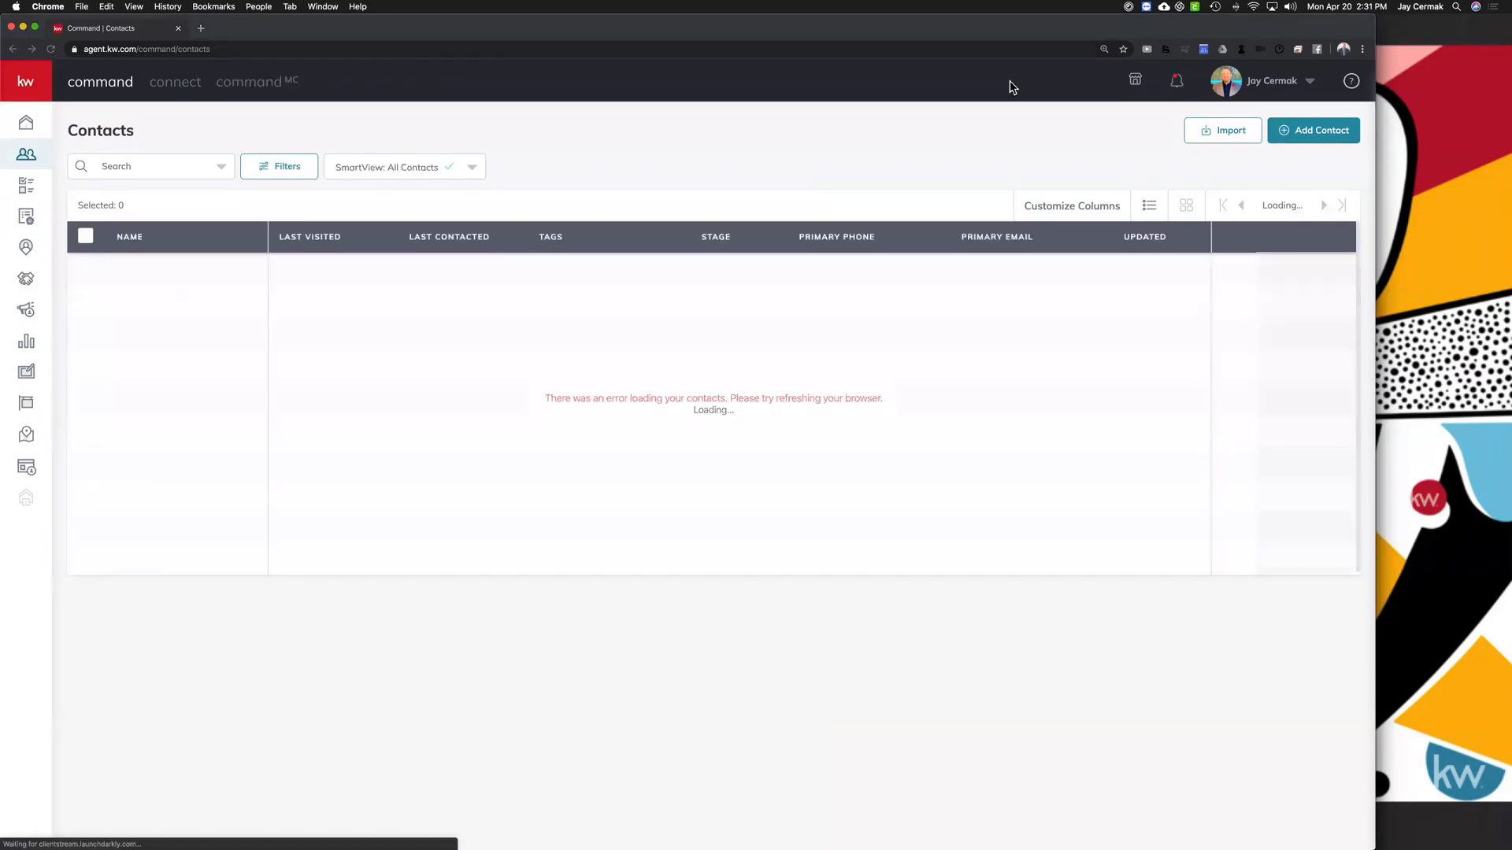
click(1281, 82)
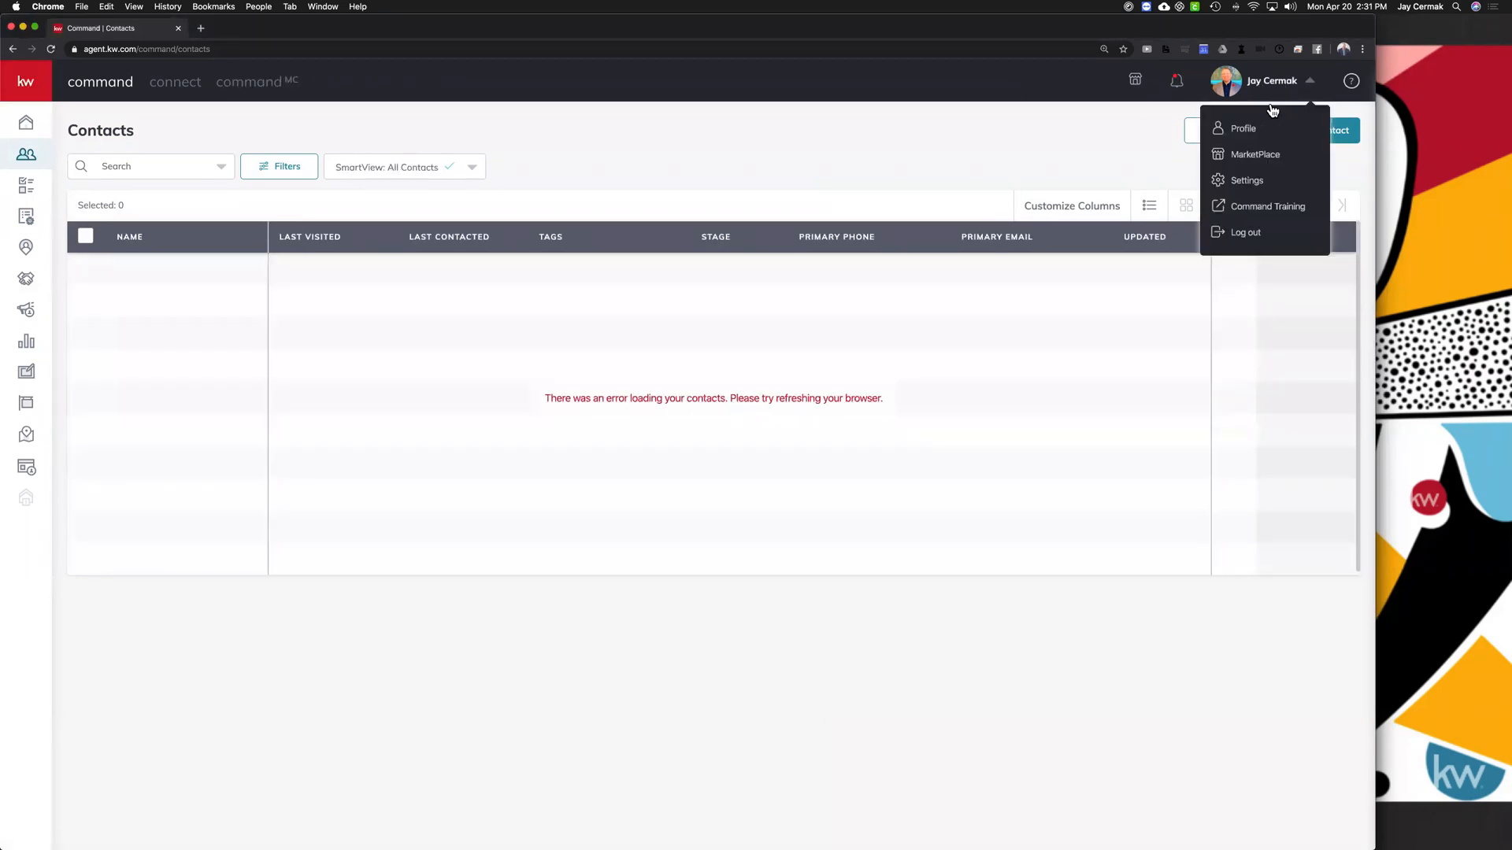
click(1245, 233)
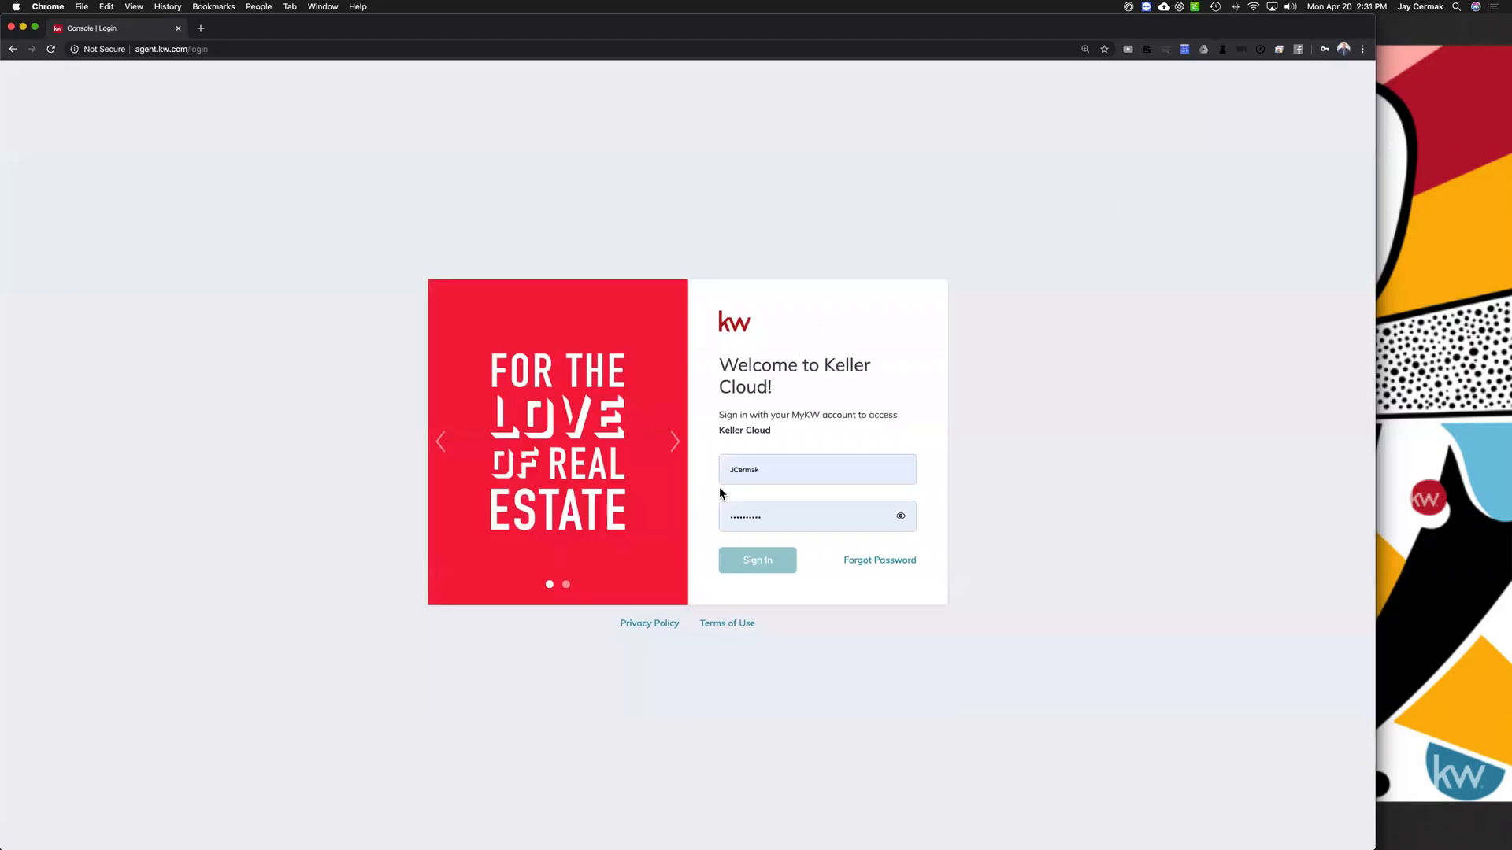
click(769, 565)
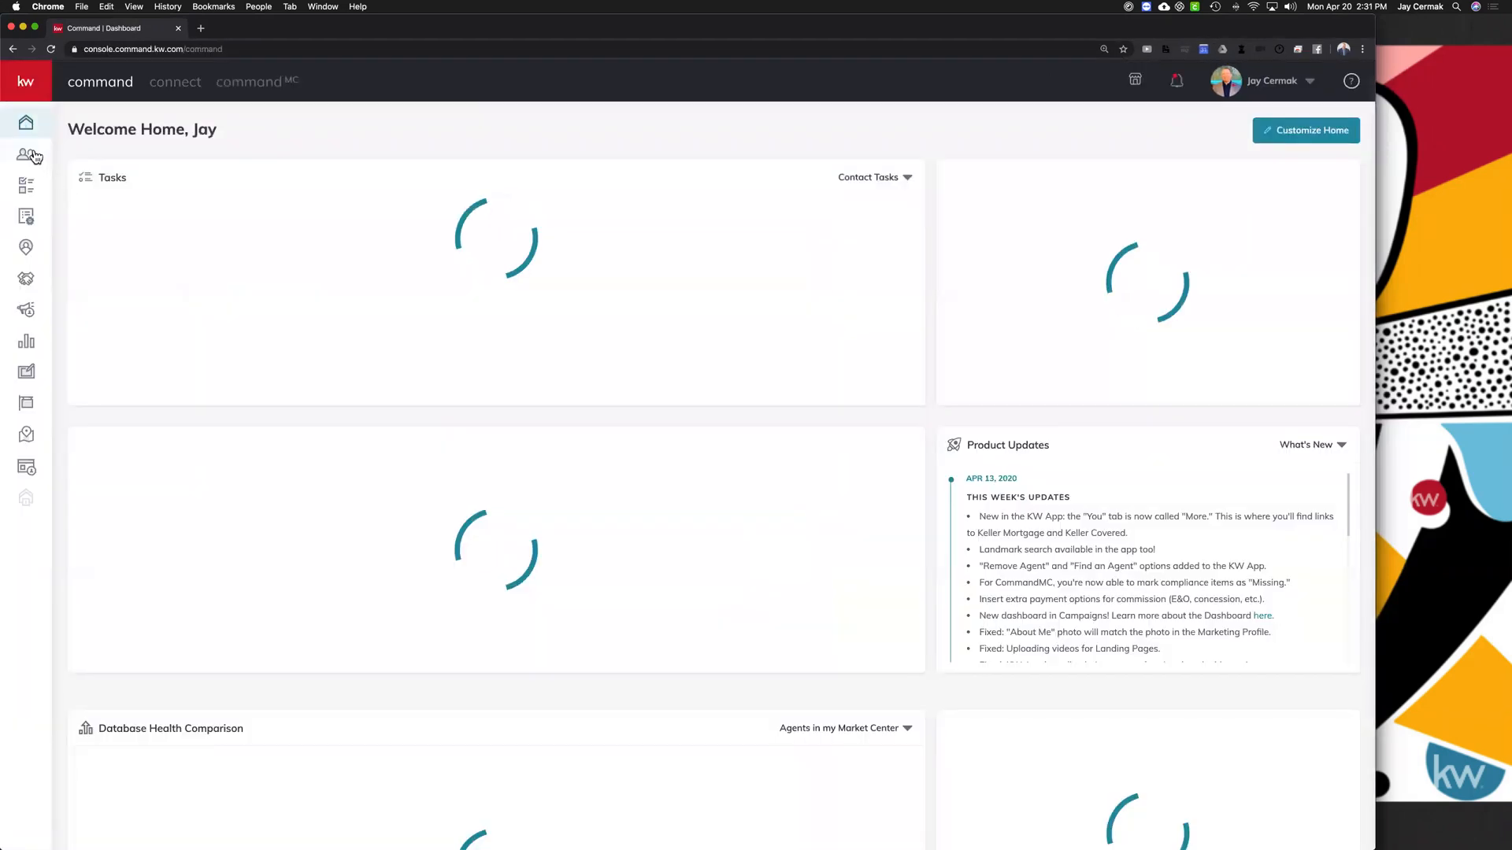
Step: Show the contacts list in the KW App SmartView and look through its contacts
click(28, 155)
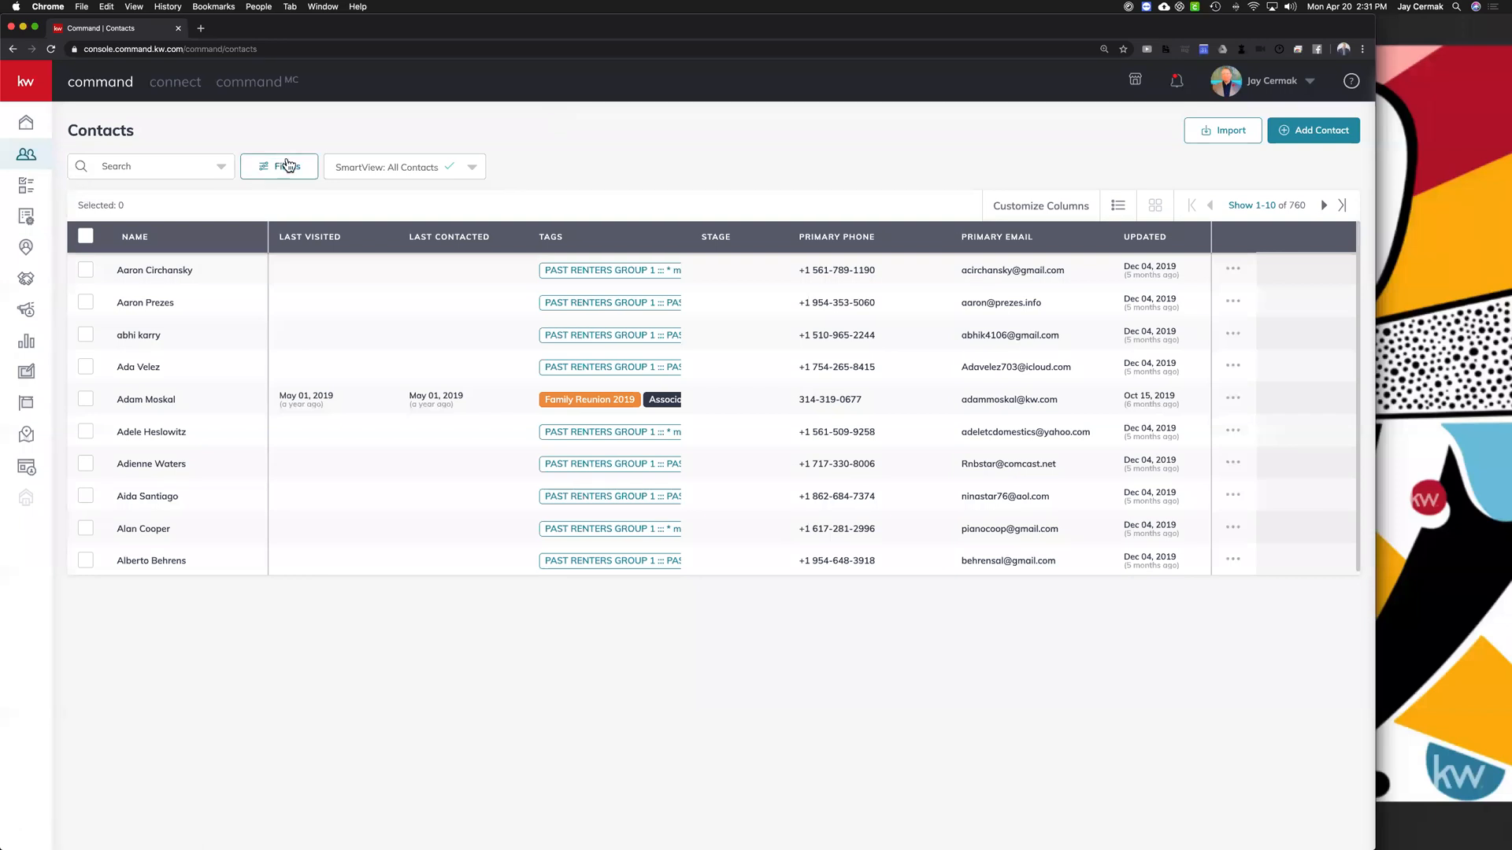
click(383, 173)
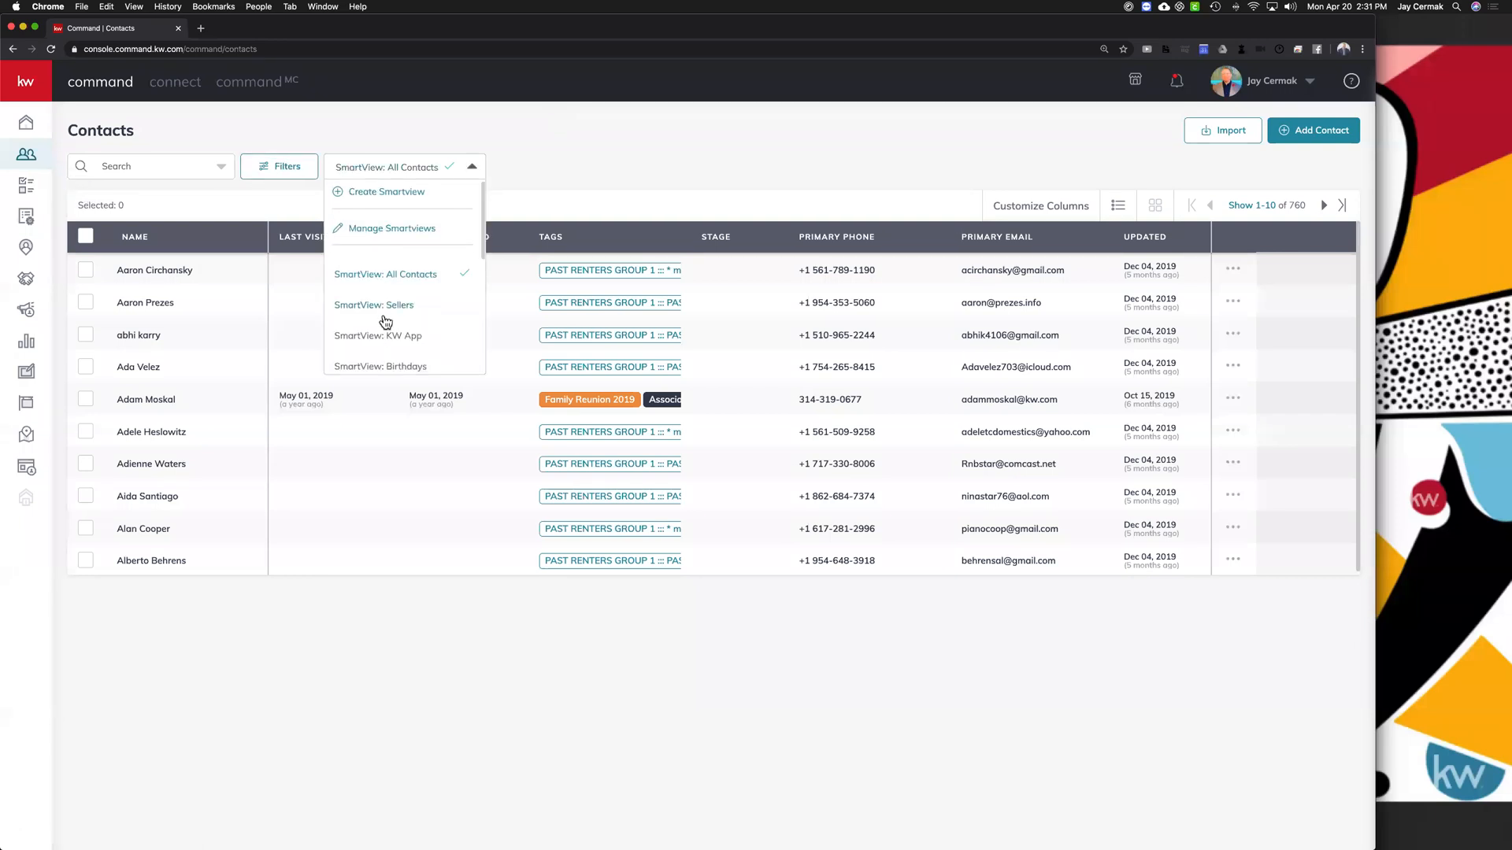
click(392, 288)
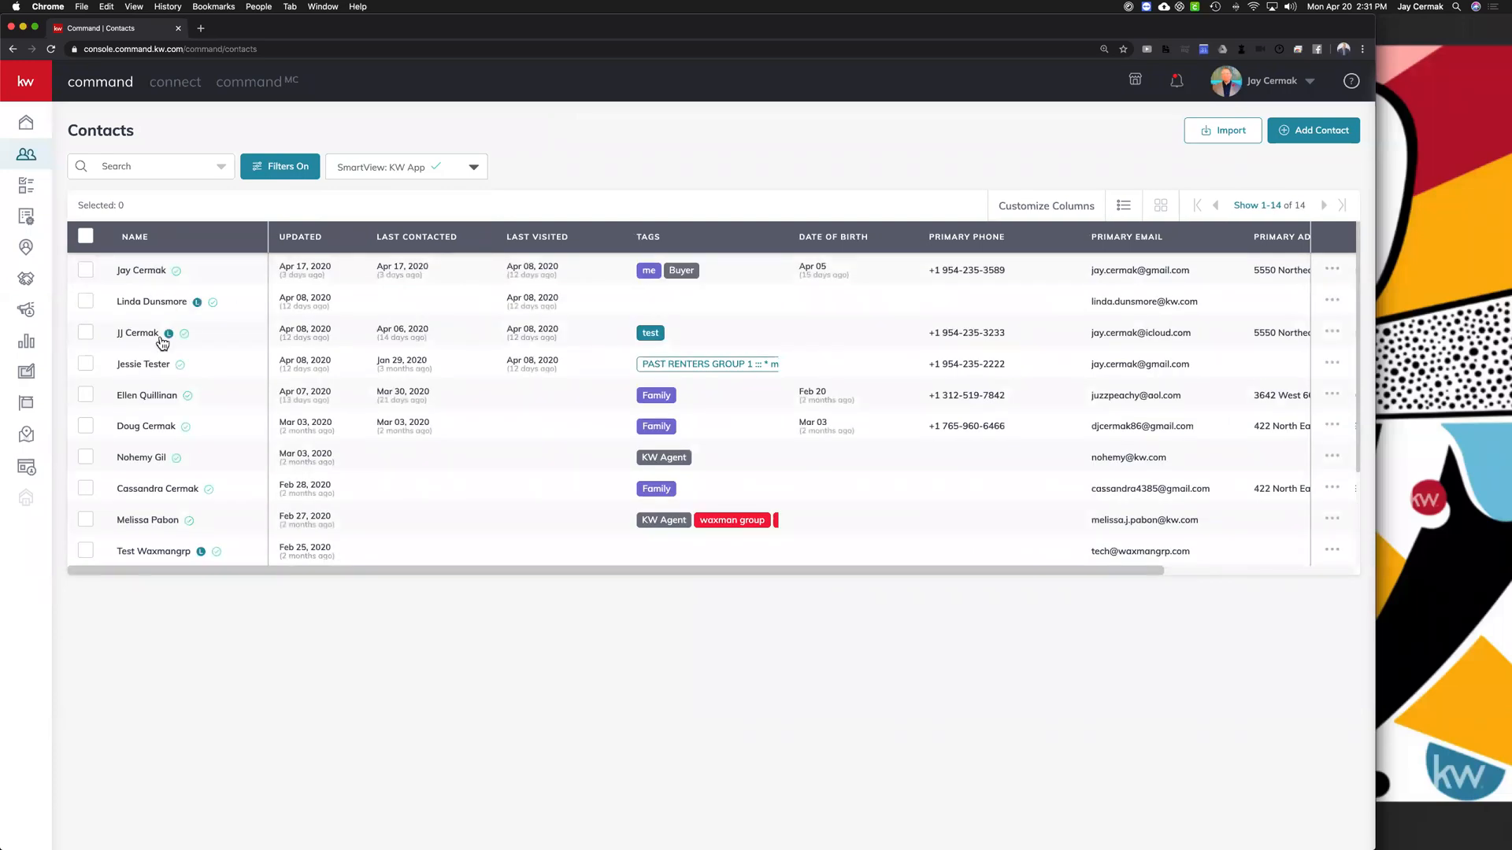
scroll(180, 456, down, 3)
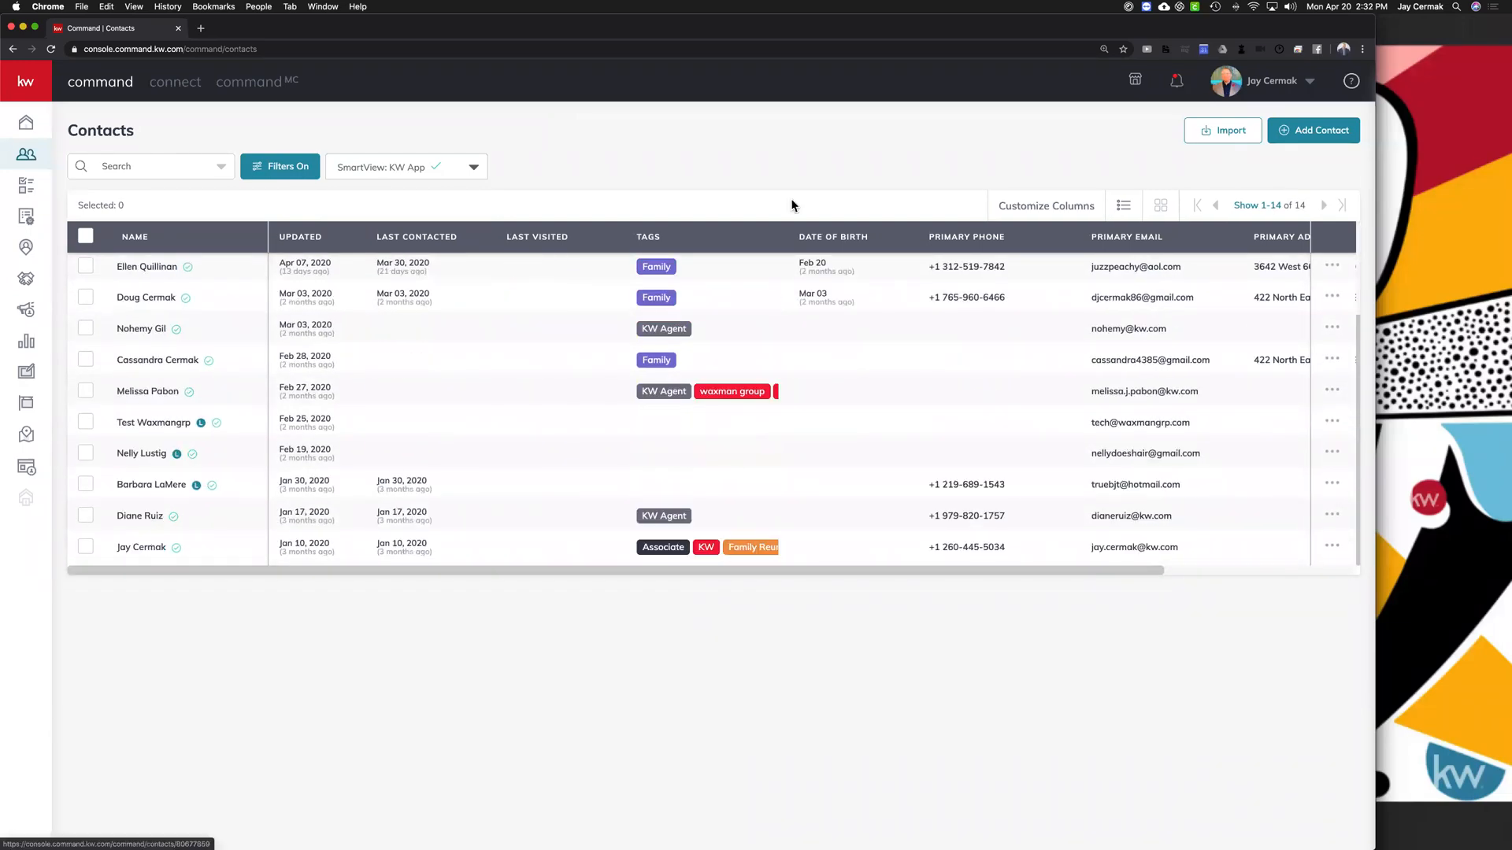
scroll(793, 202, up, 3)
Step: Select all listed contacts for adding to a SmartPlan and preview the actions of My Promote My App
click(86, 236)
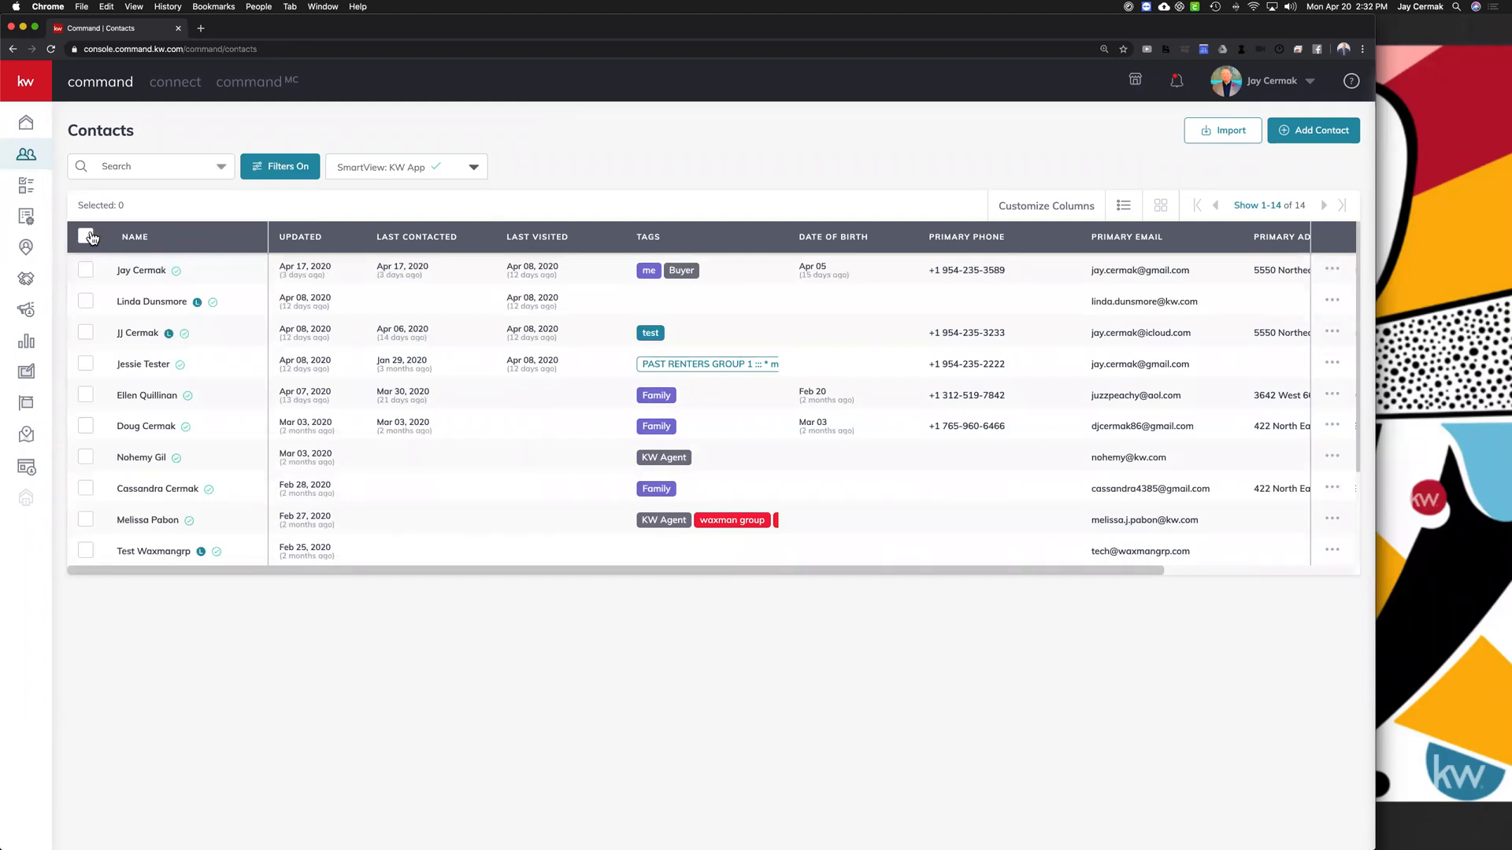
click(177, 207)
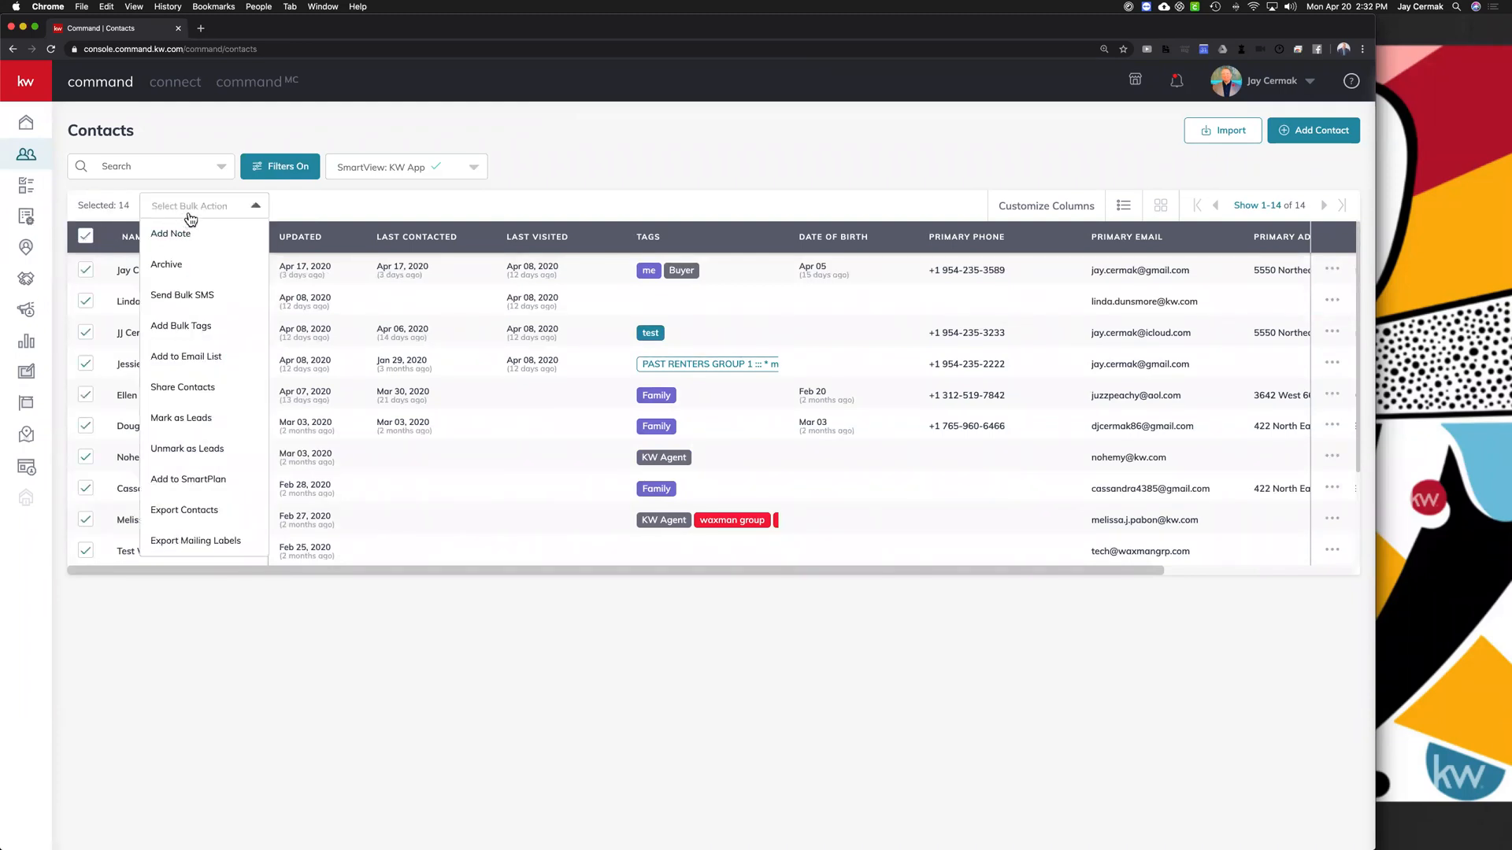
click(190, 479)
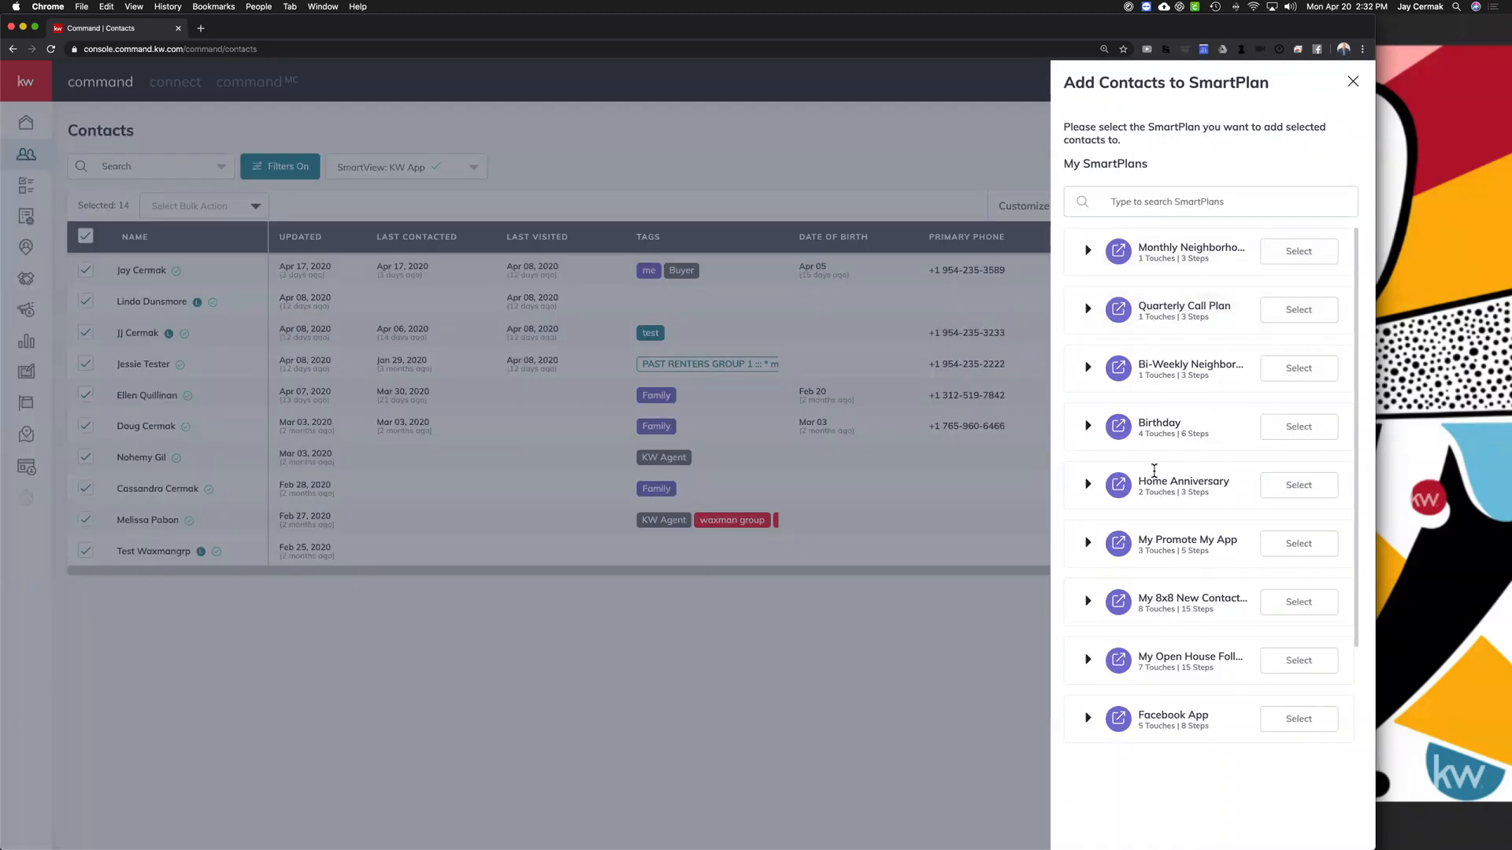
triple_click(1064, 164)
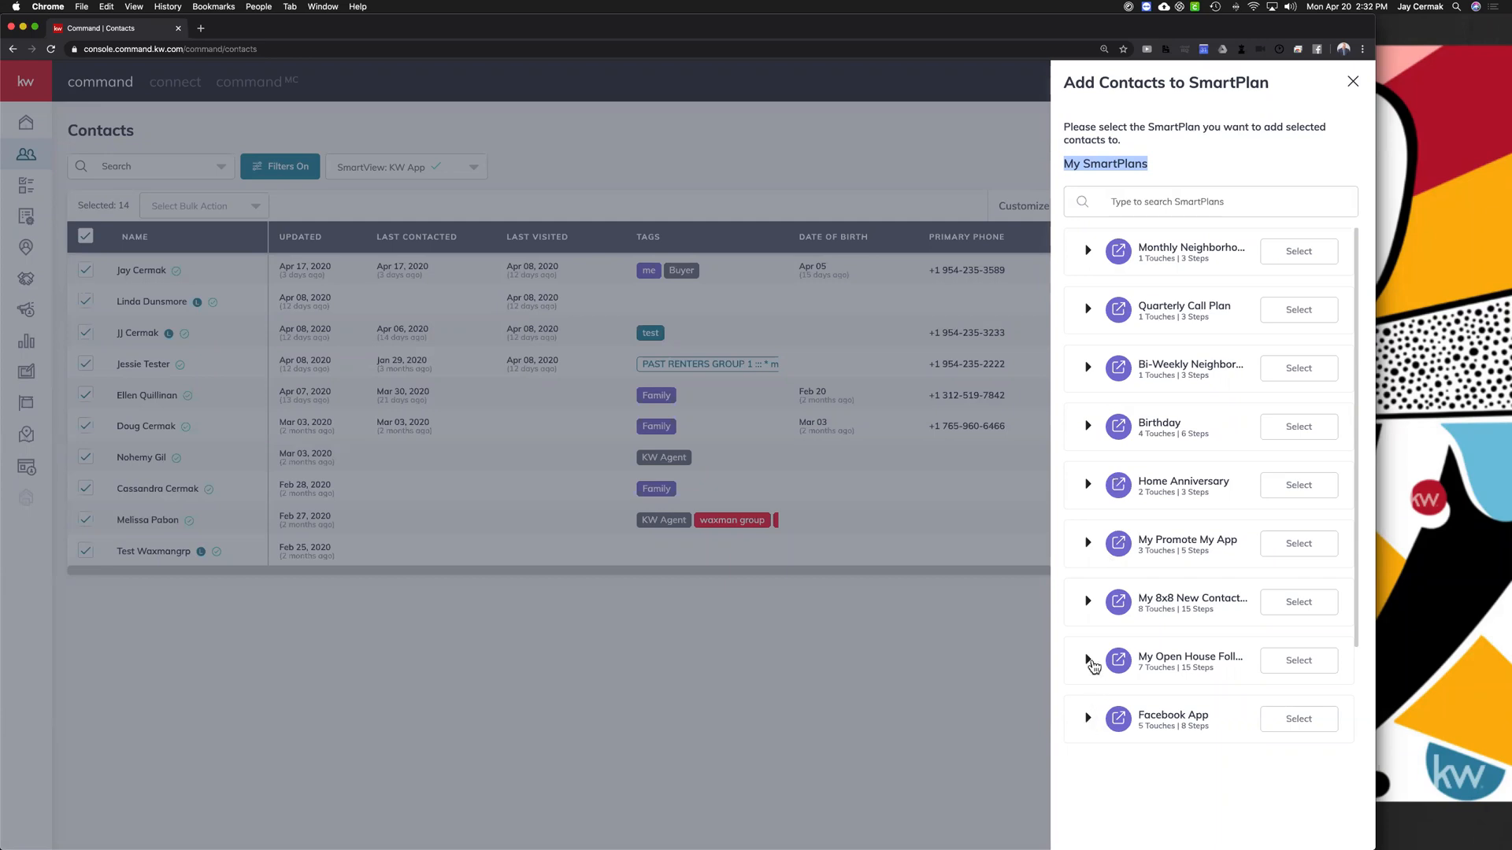
click(1089, 544)
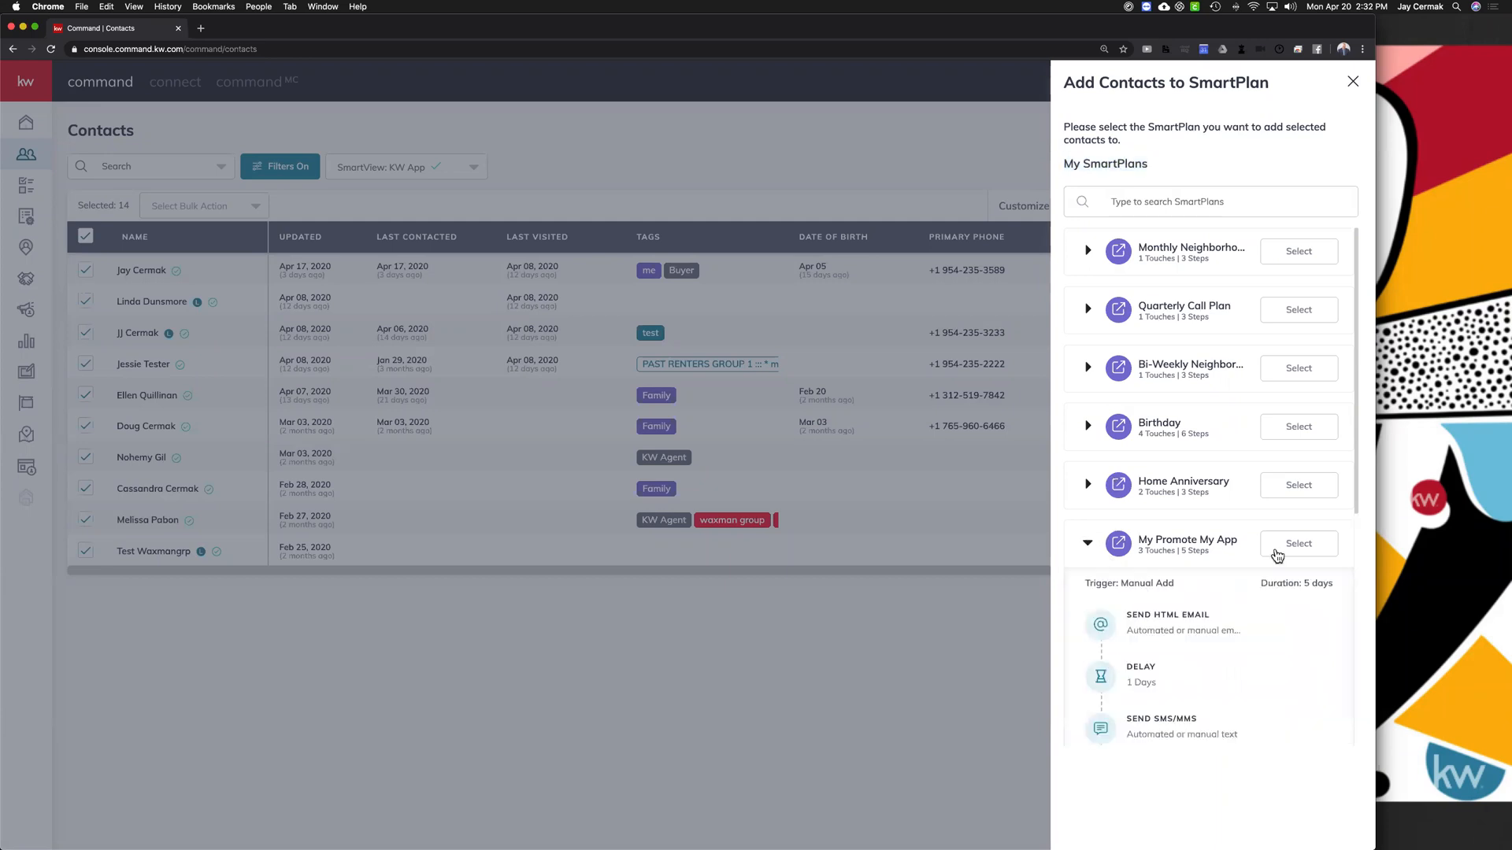
Step: Choose My Promote My App with a staggered start of at most 11 contacts per day, and cancel adding the contacts
click(1299, 544)
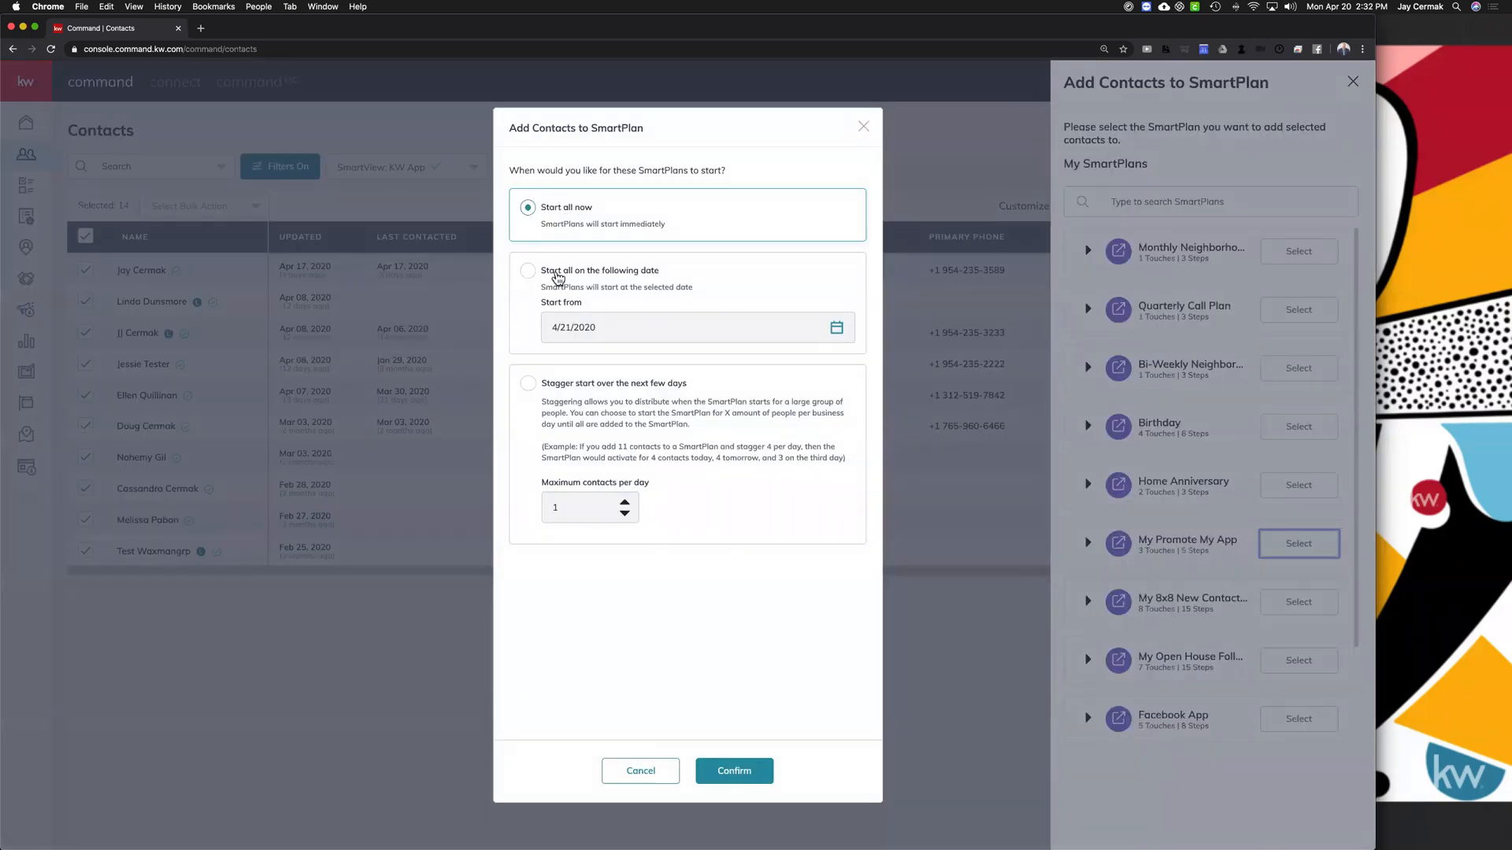
click(622, 504)
click(526, 386)
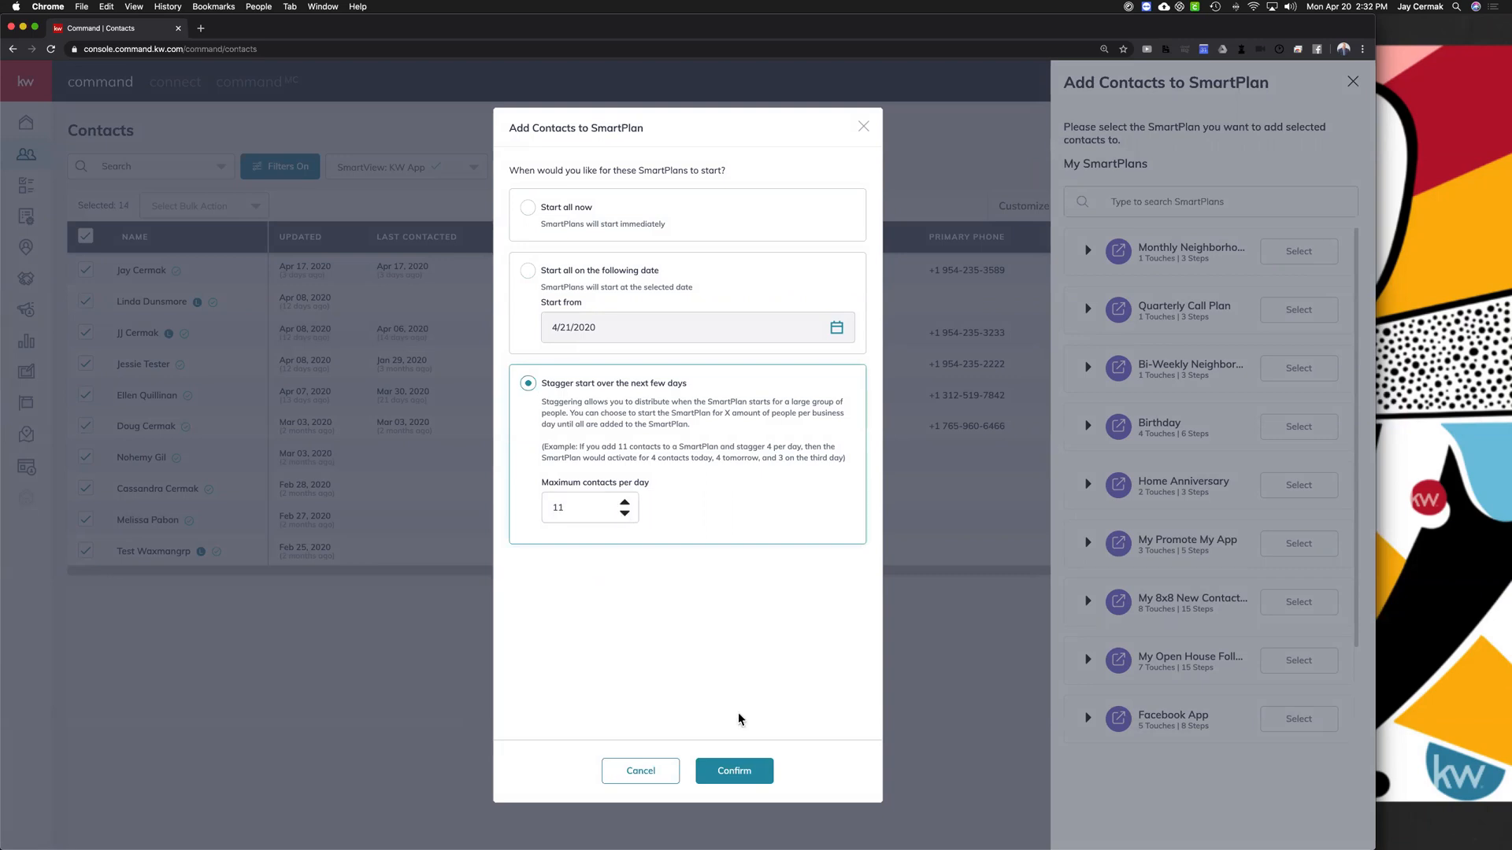
click(650, 778)
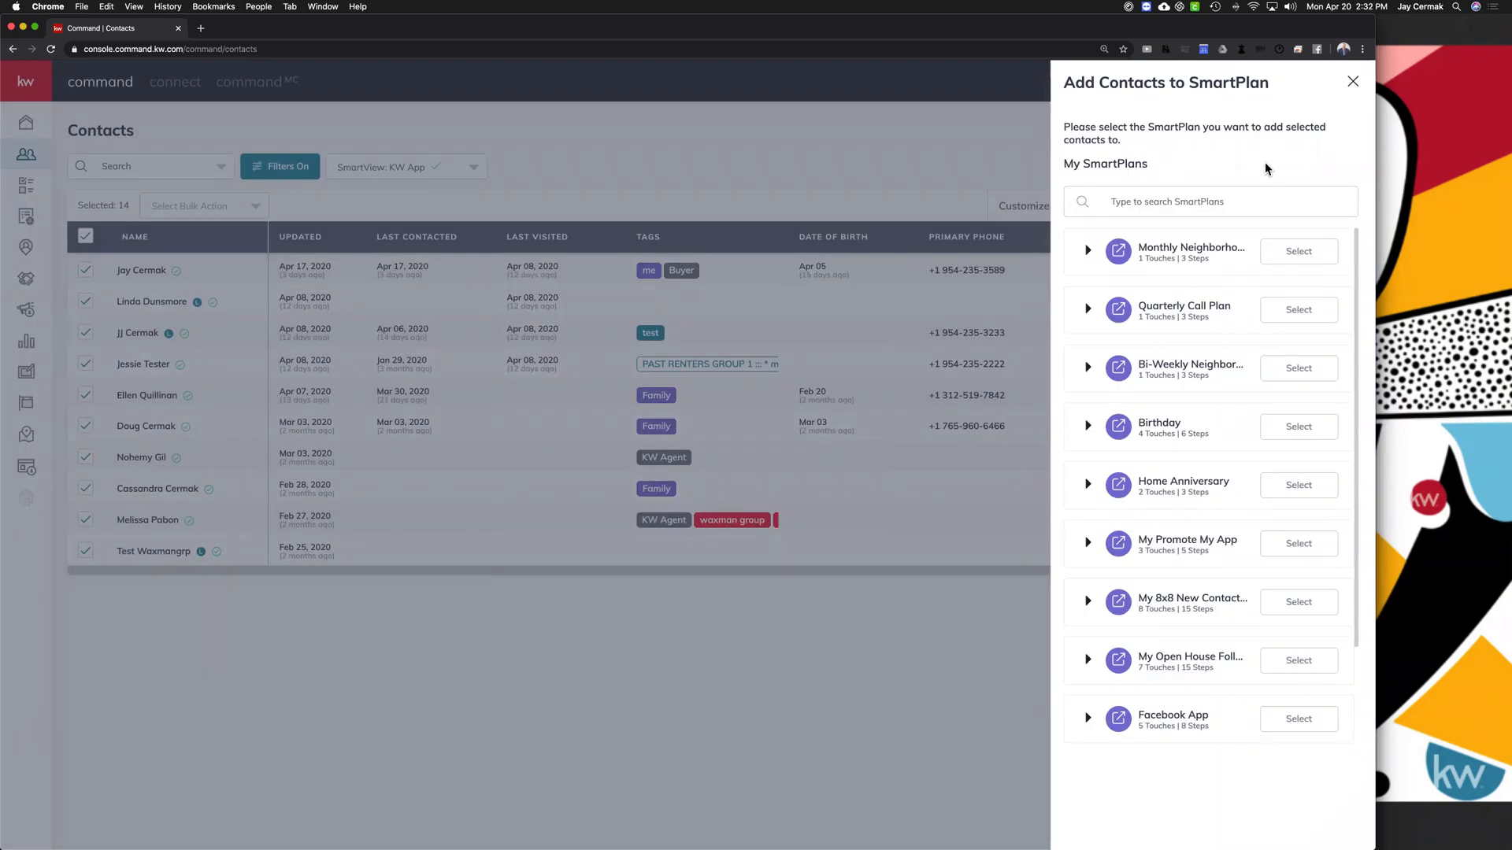
click(281, 182)
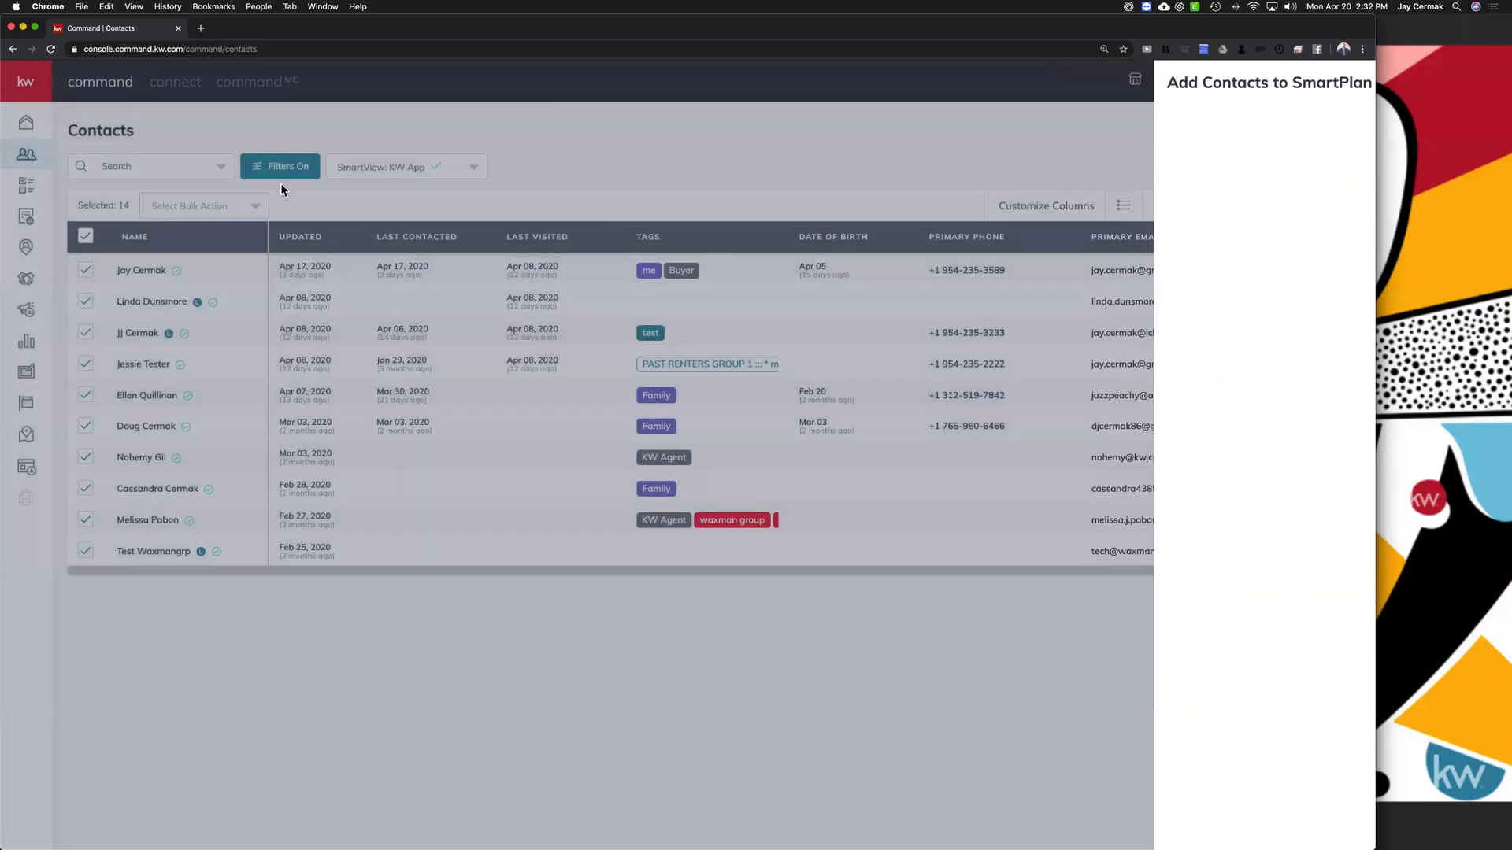
Step: Open the first listed contact's record, send the text "This is a test from Command" from the conversation, and close the conversation
click(135, 275)
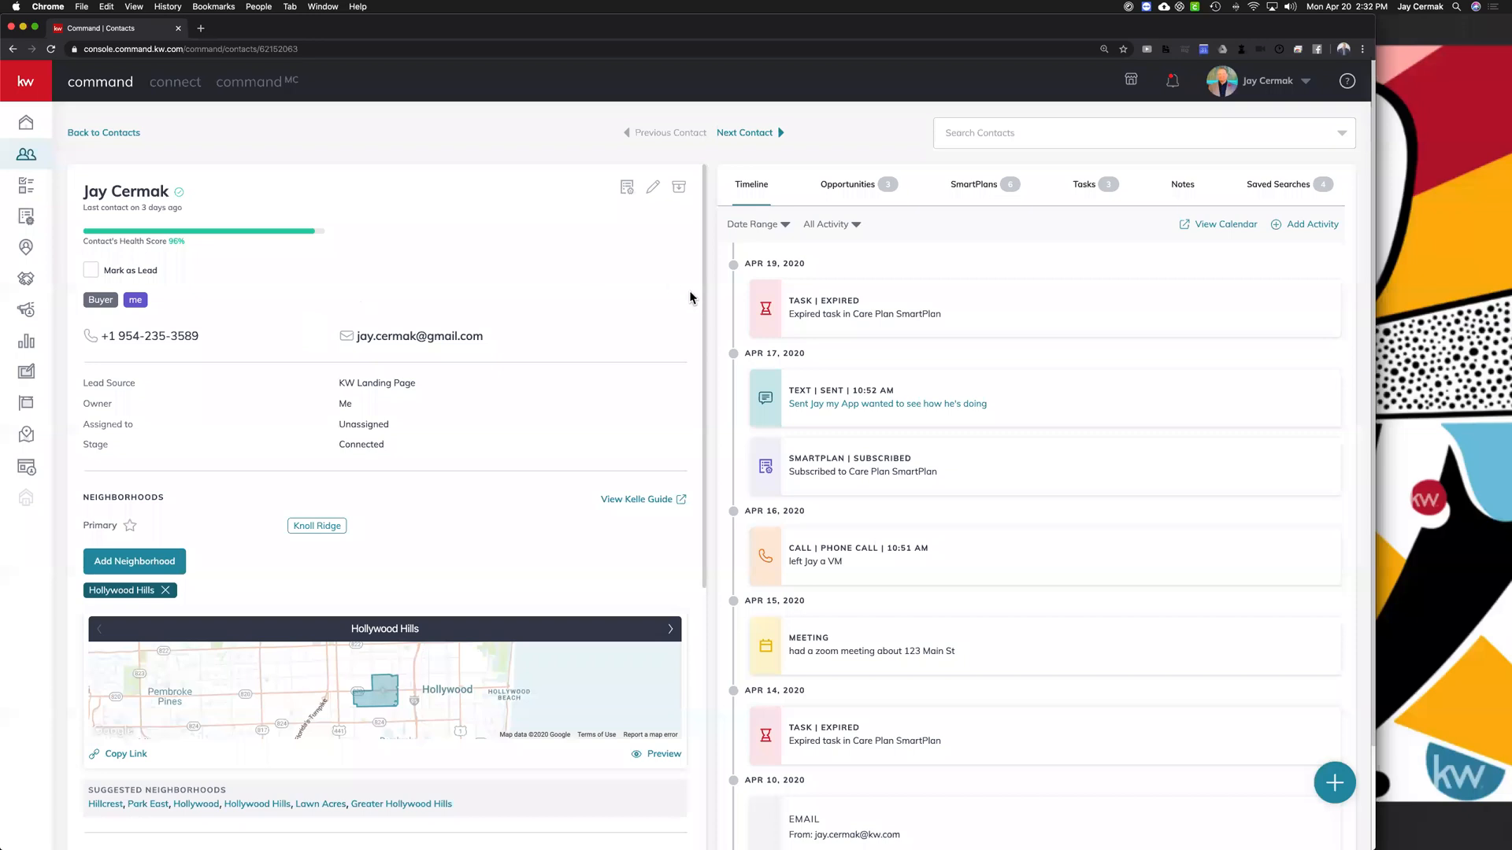
click(871, 409)
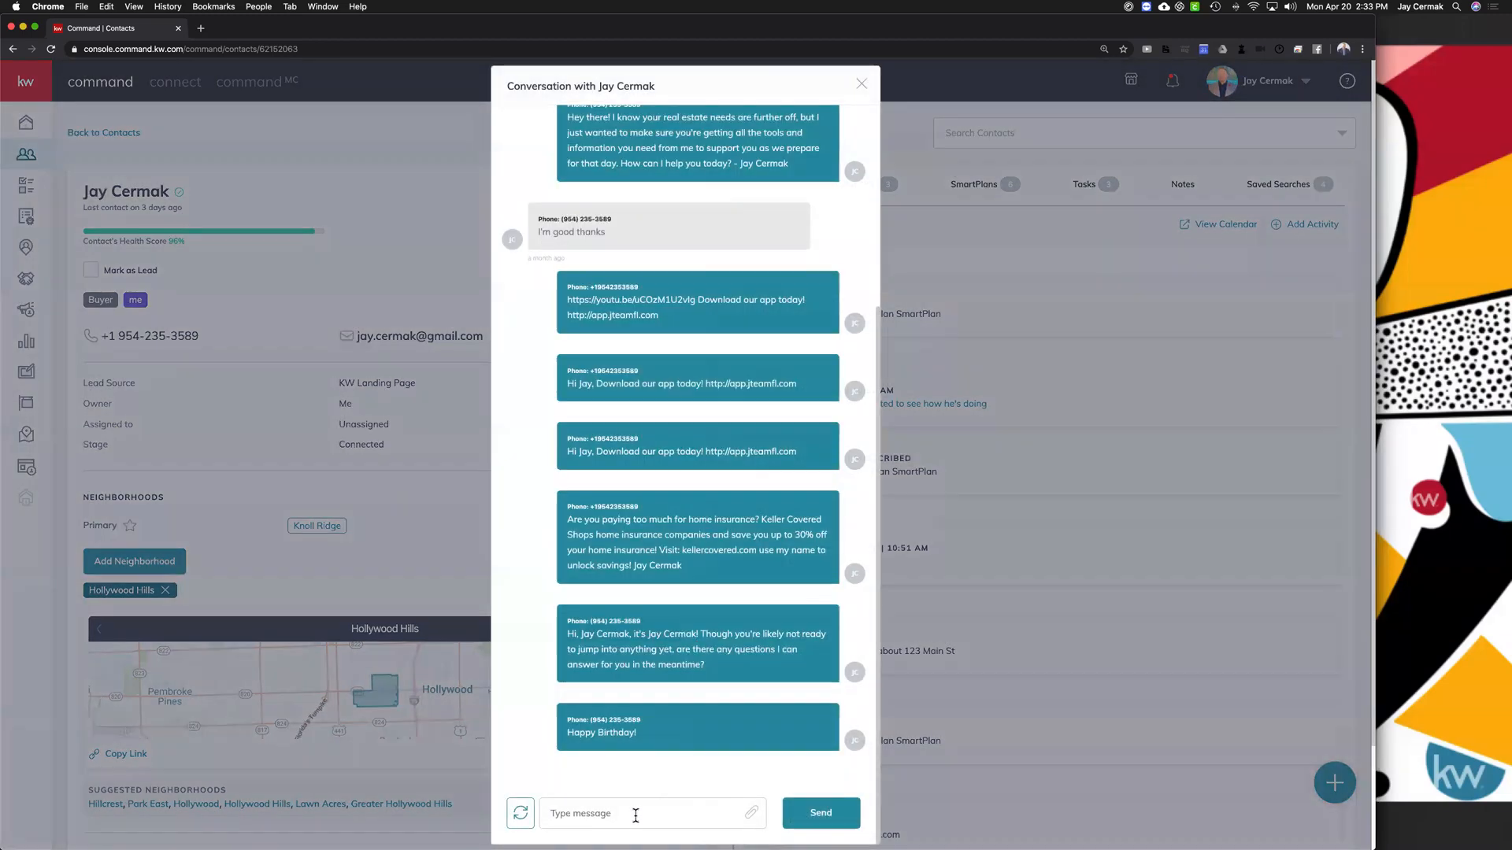
click(635, 815)
text(Thi)
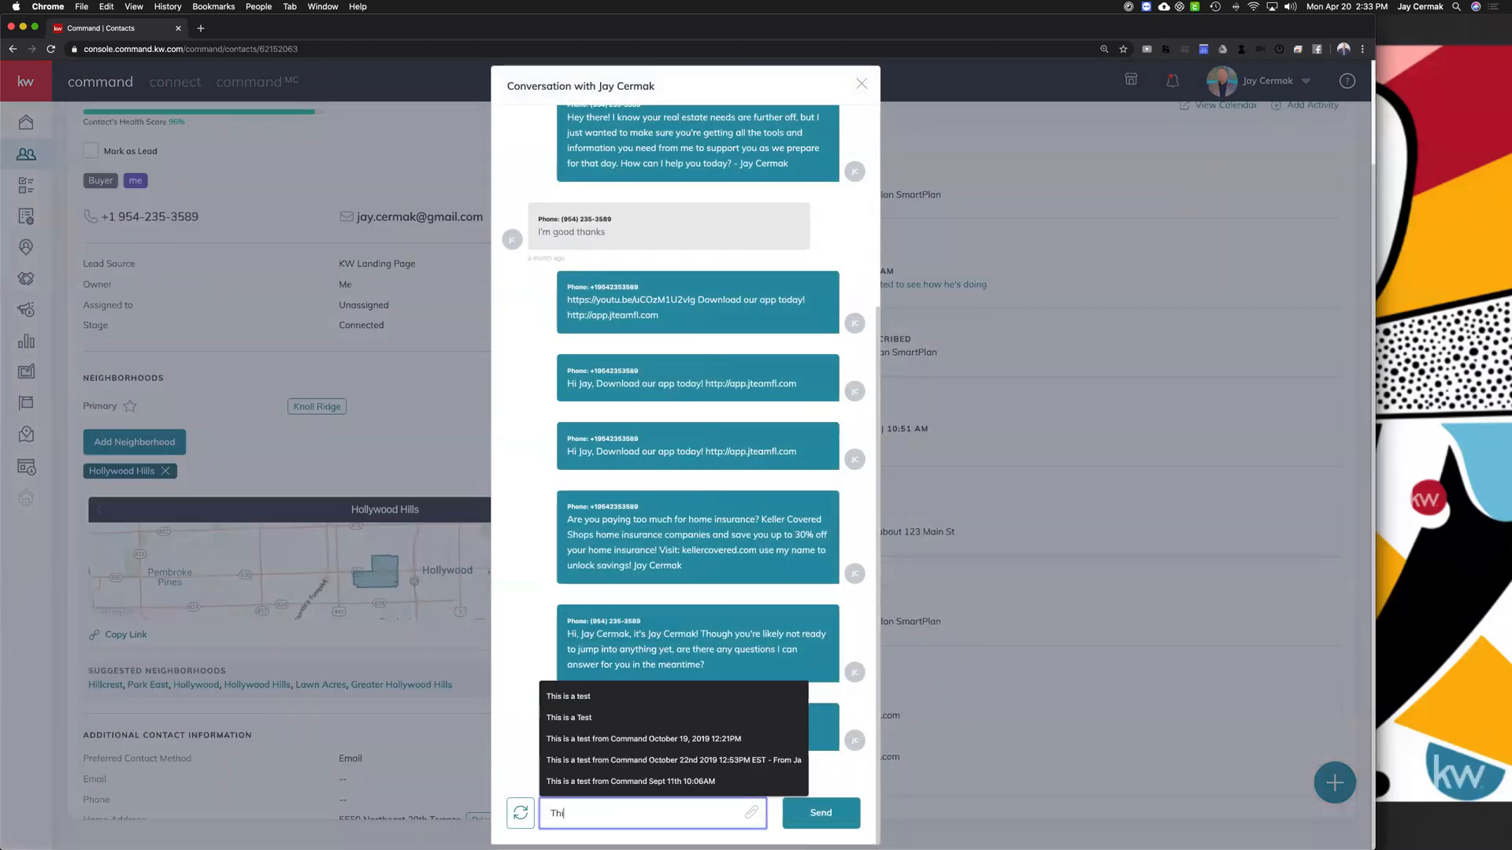
text(s is a test from Command)
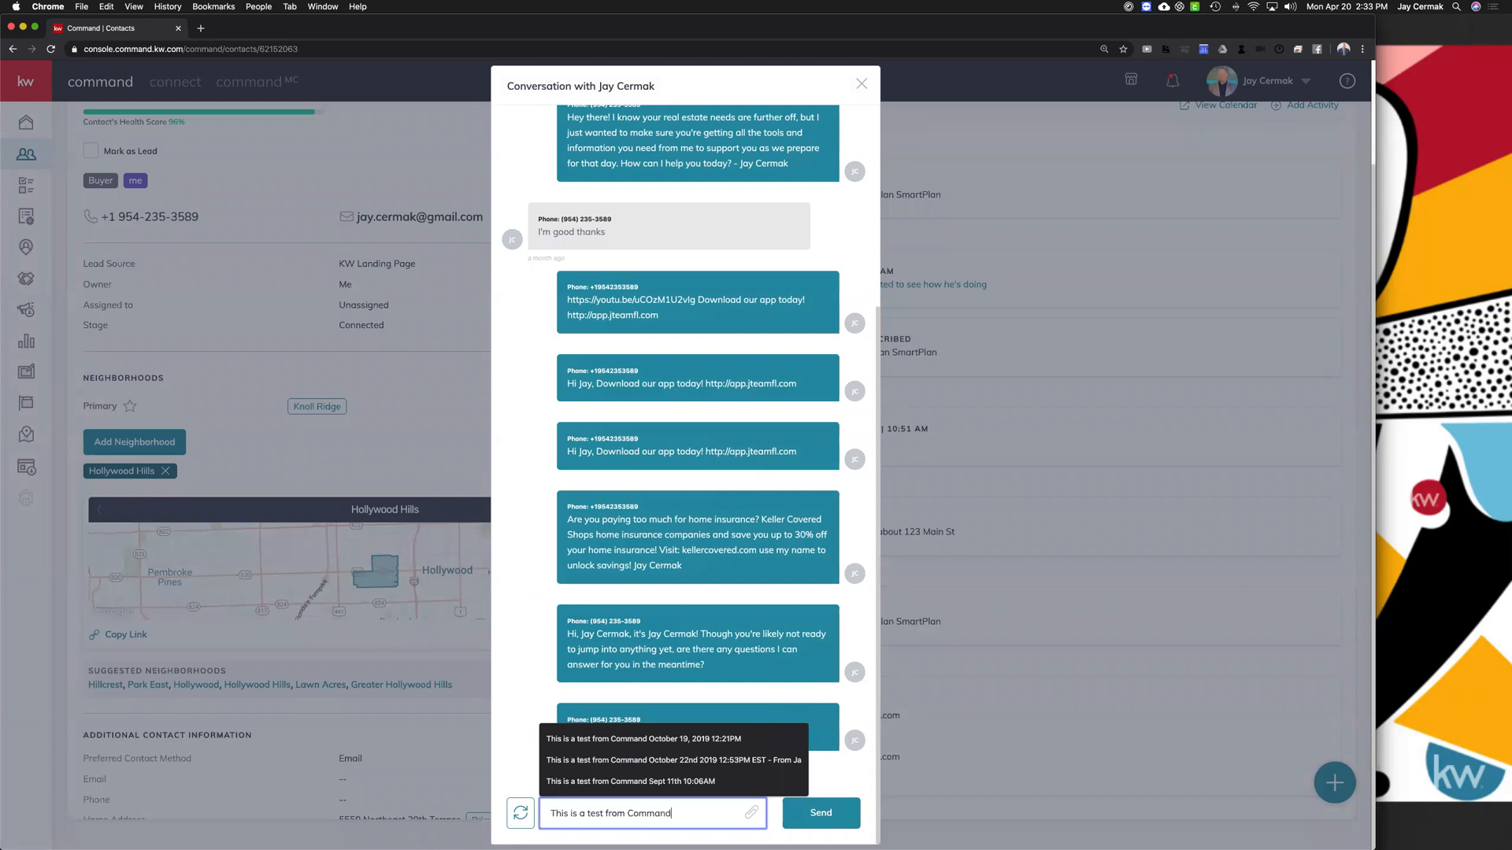
key(Return)
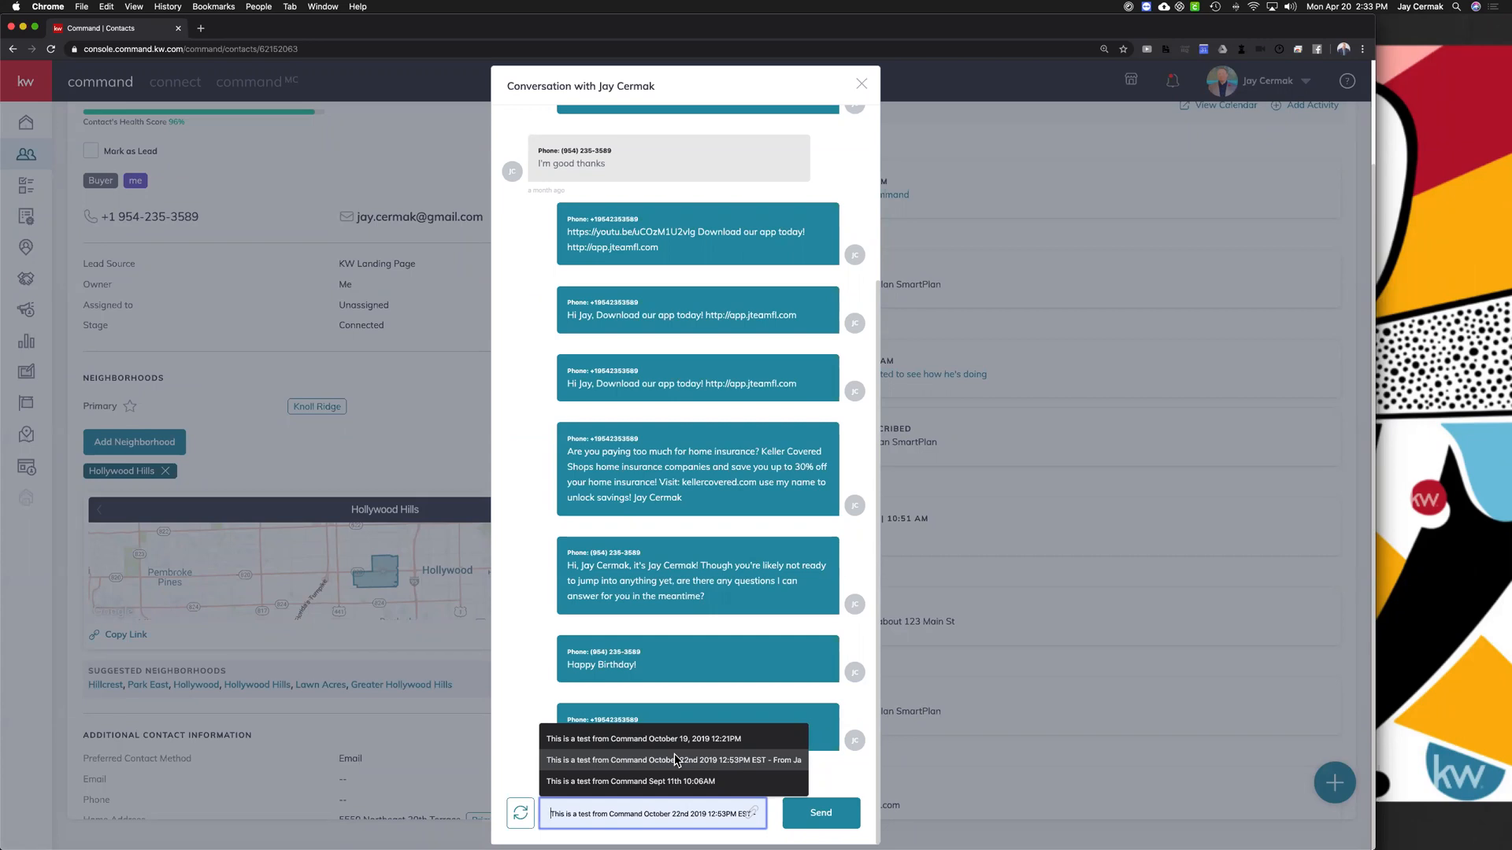
click(1183, 279)
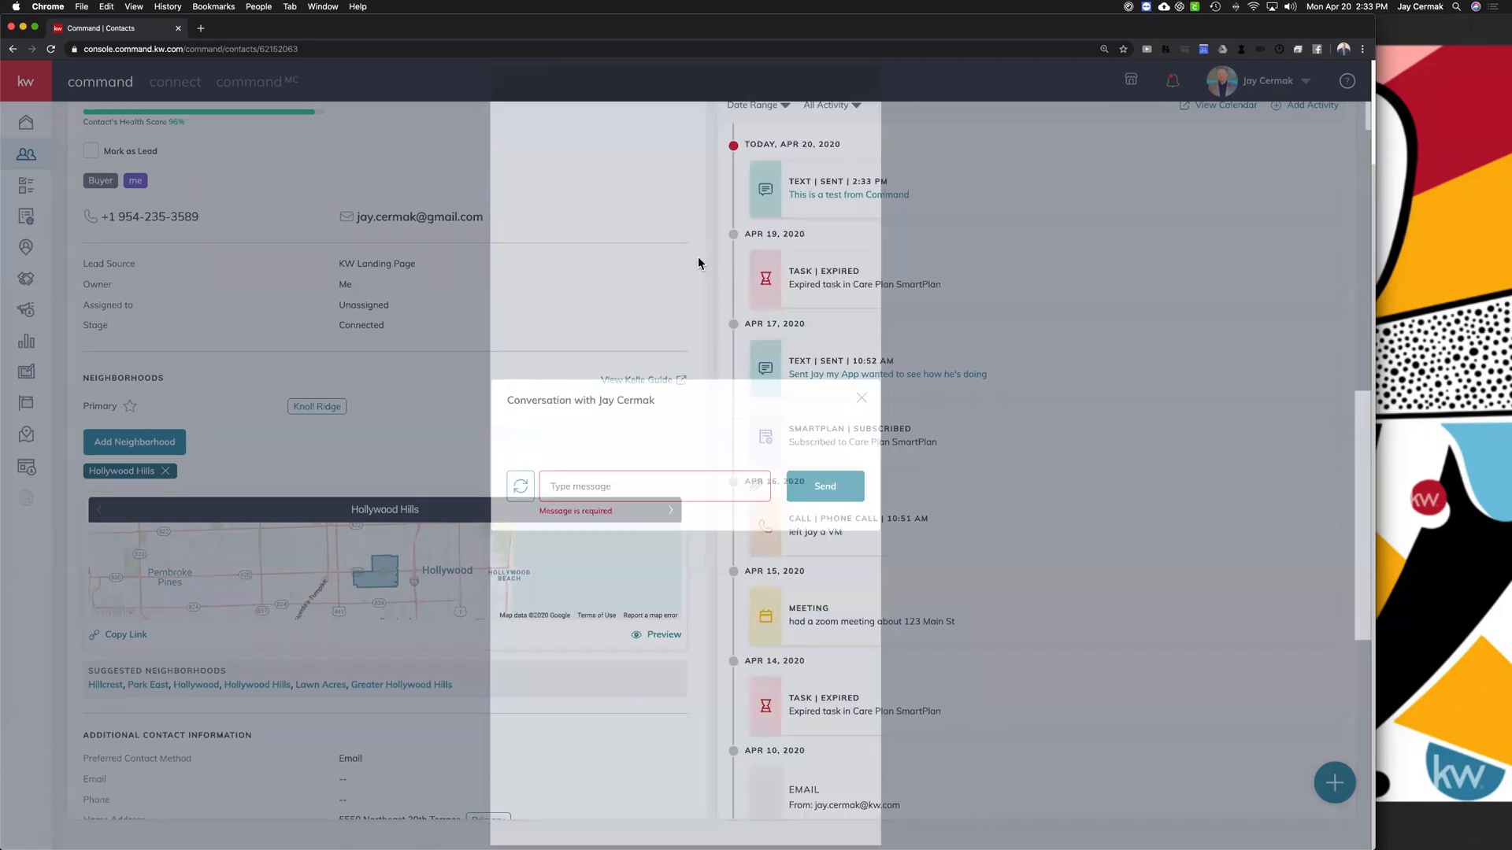
Step: Reload the contact's record and check its timeline and the notifications for the text reply
click(53, 49)
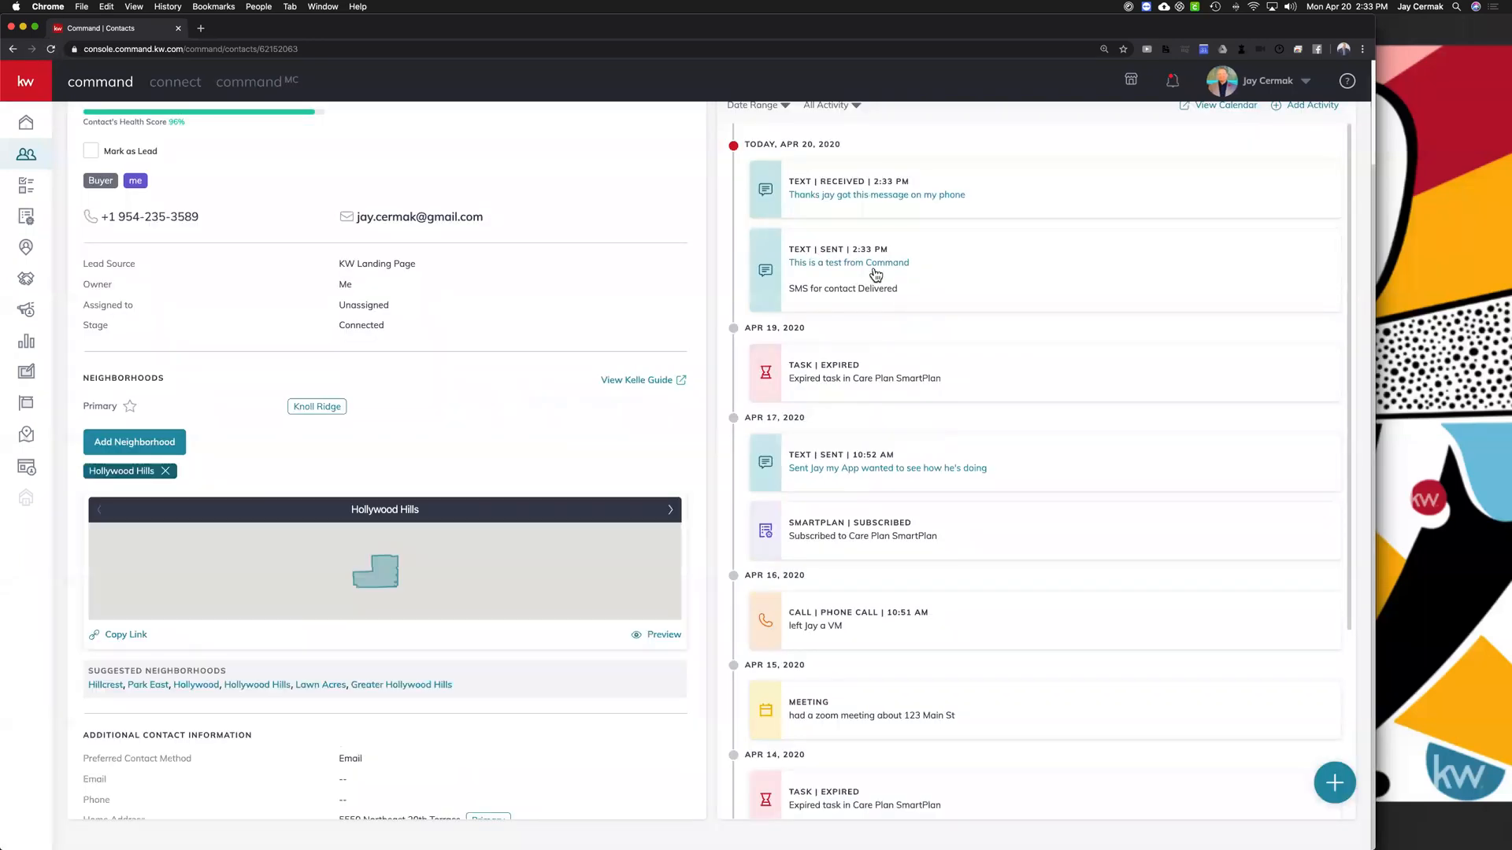
scroll(875, 274, up, 2)
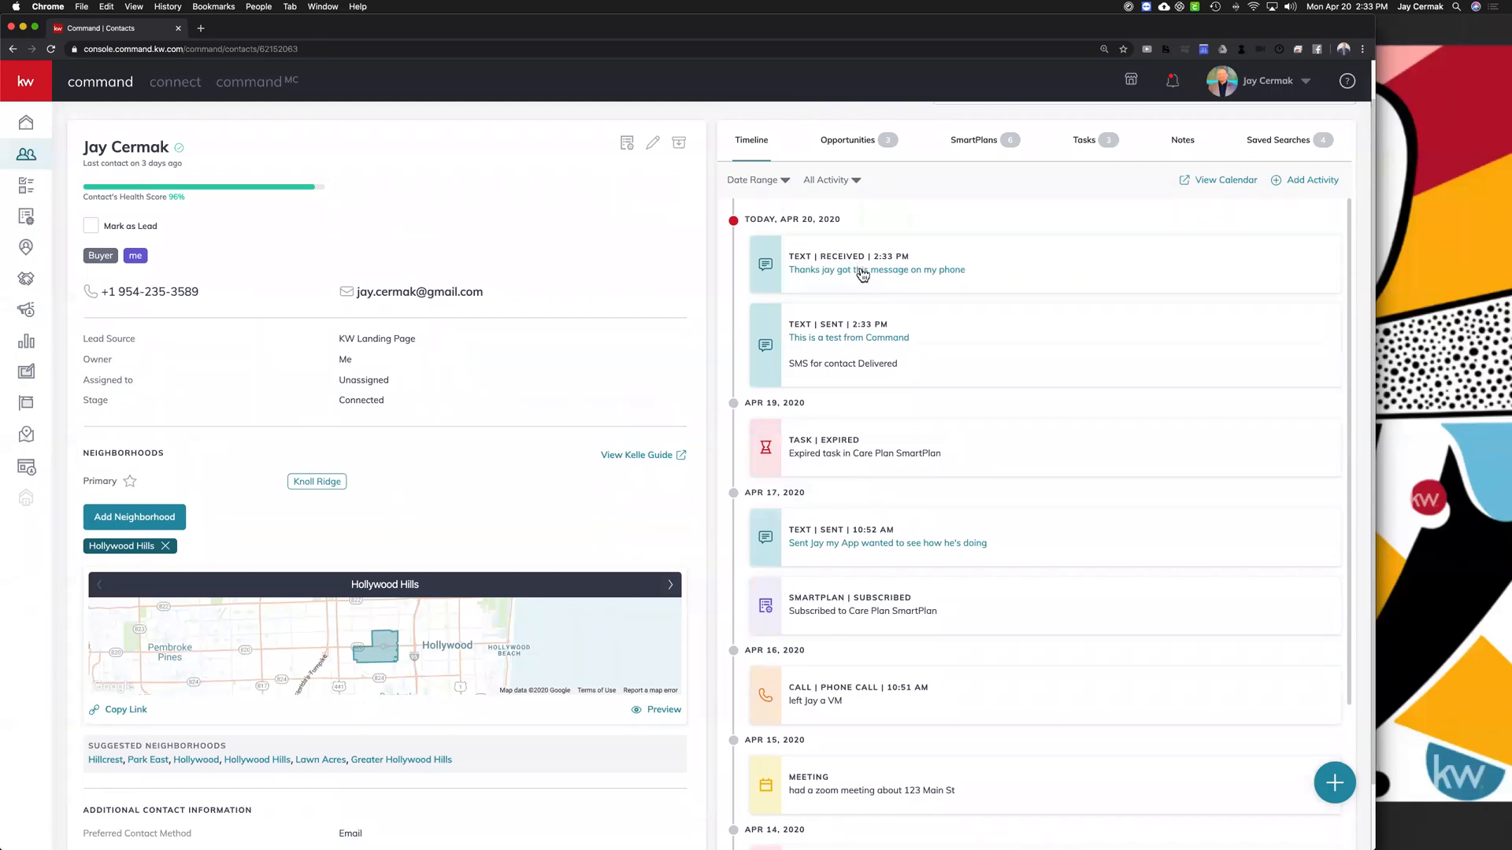
click(1171, 86)
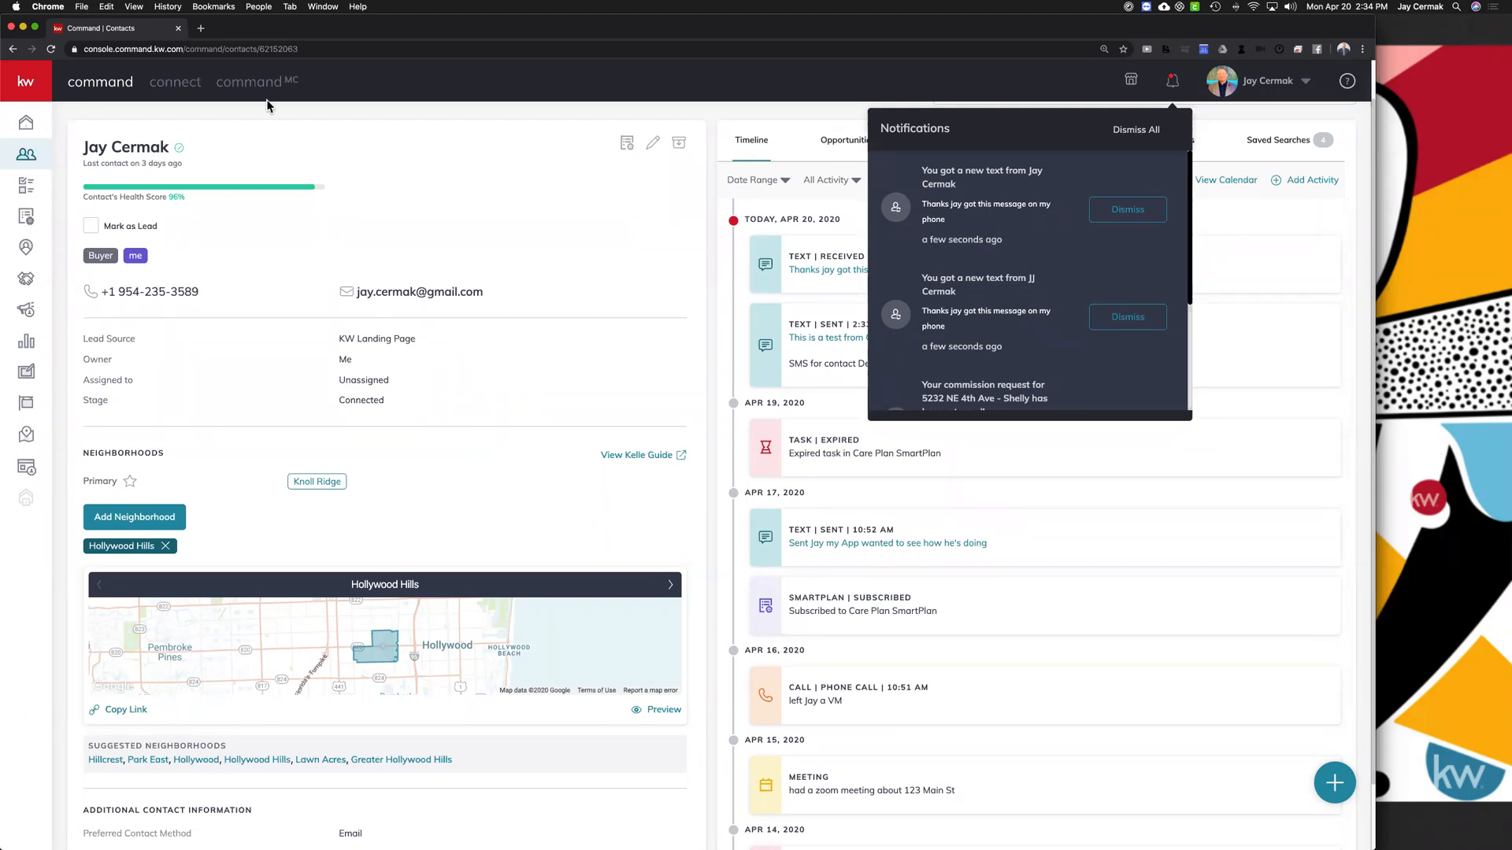
click(181, 154)
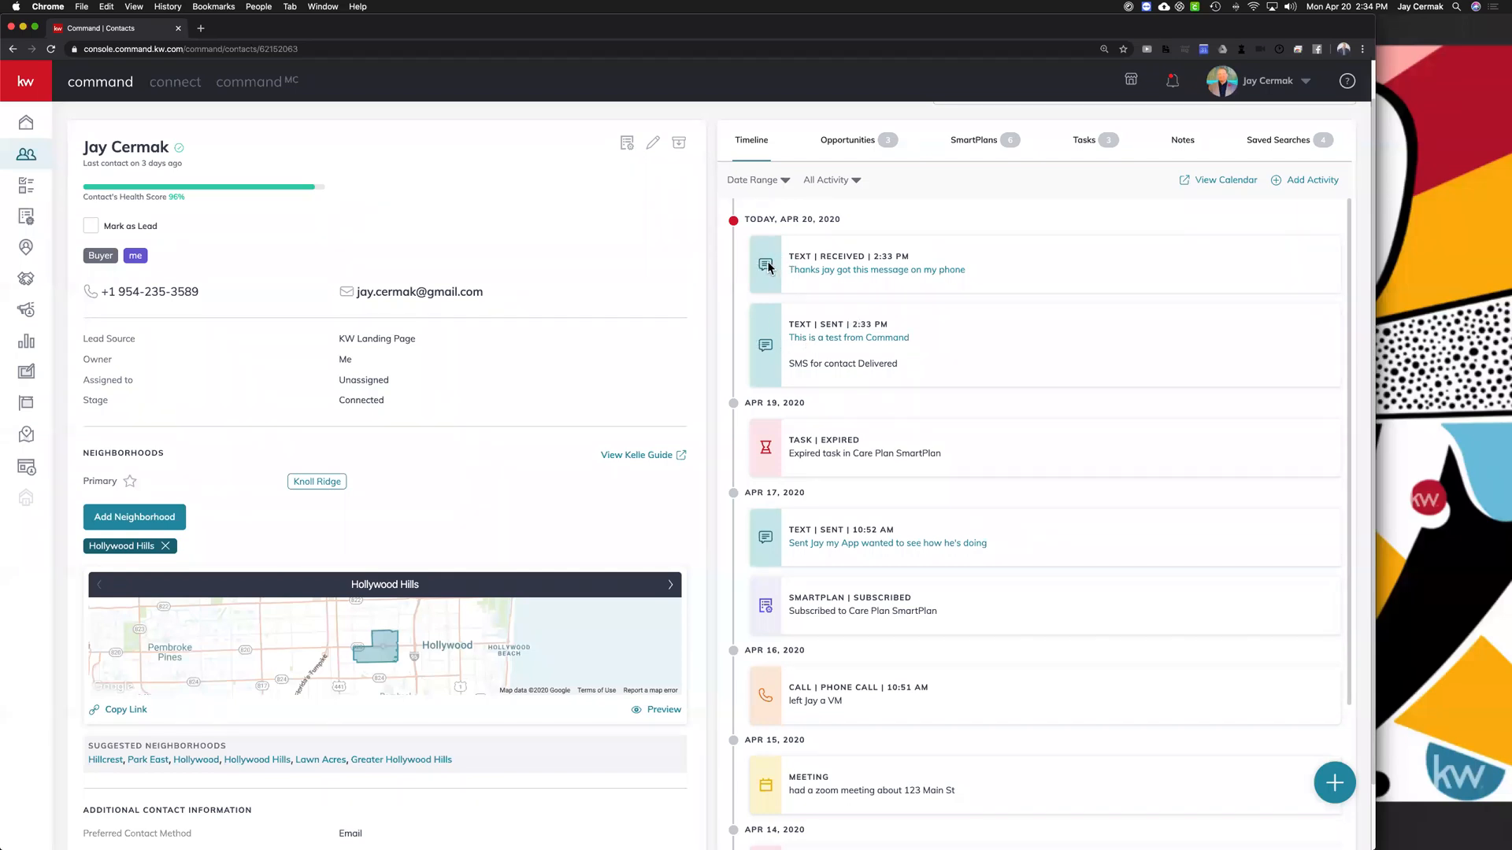
Step: Open the received text's conversation from the timeline, review the phone numbers on its messages, and close it
click(827, 270)
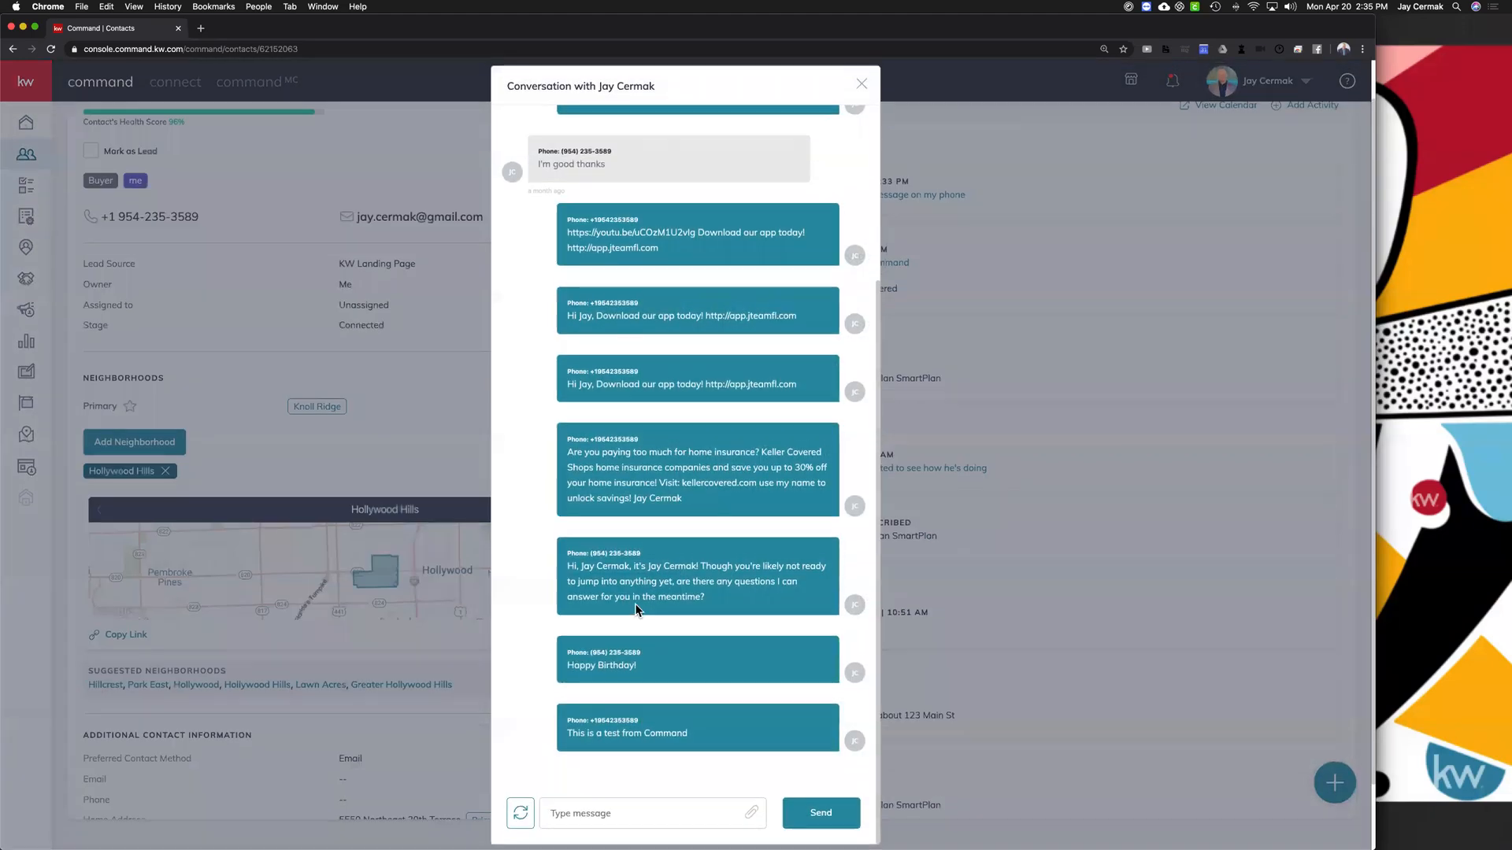
drag(572, 435, 647, 438)
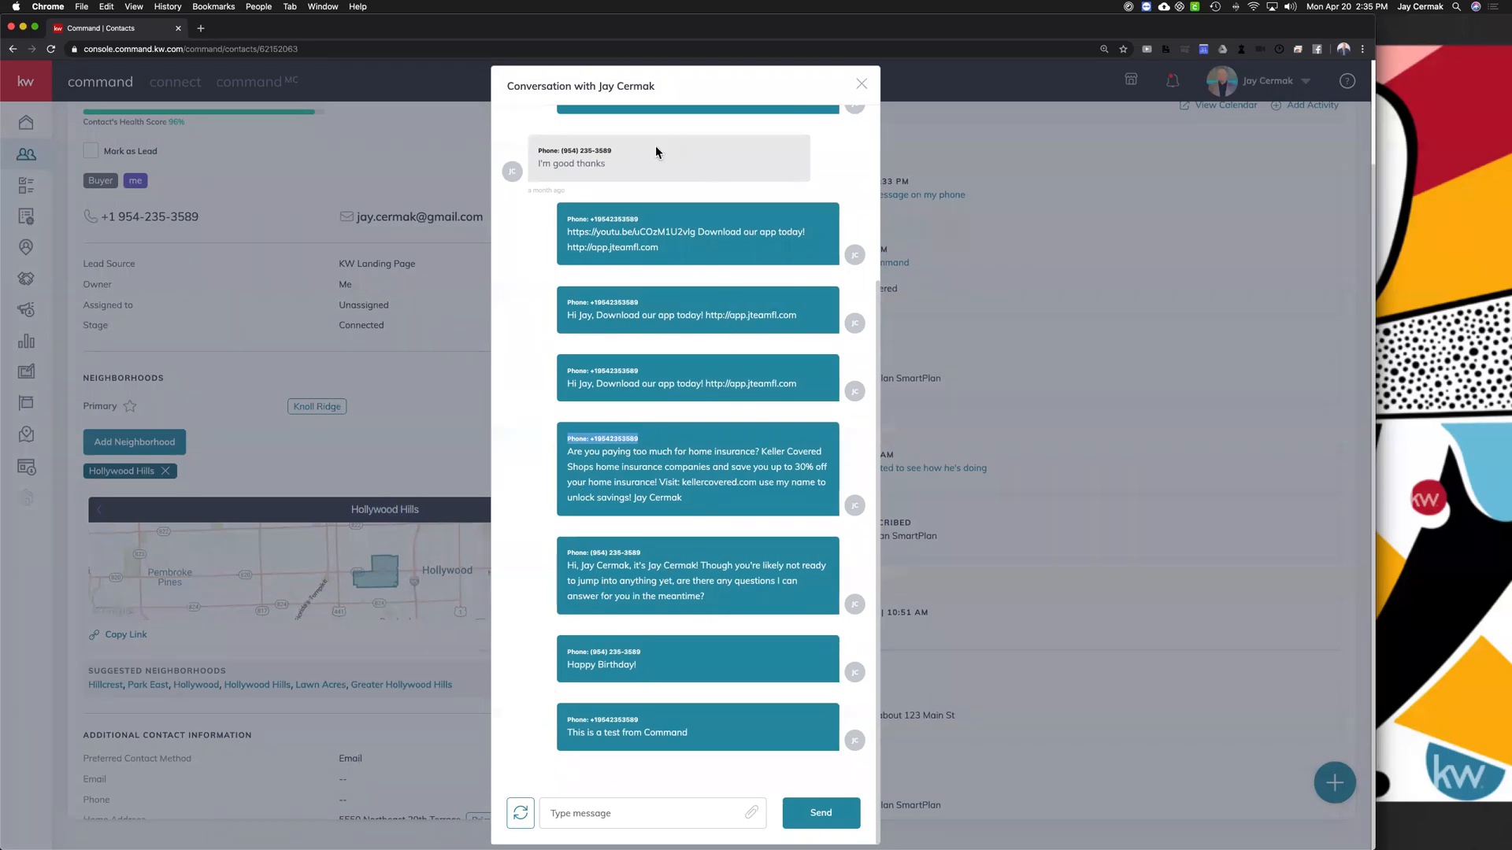
drag(653, 171, 560, 150)
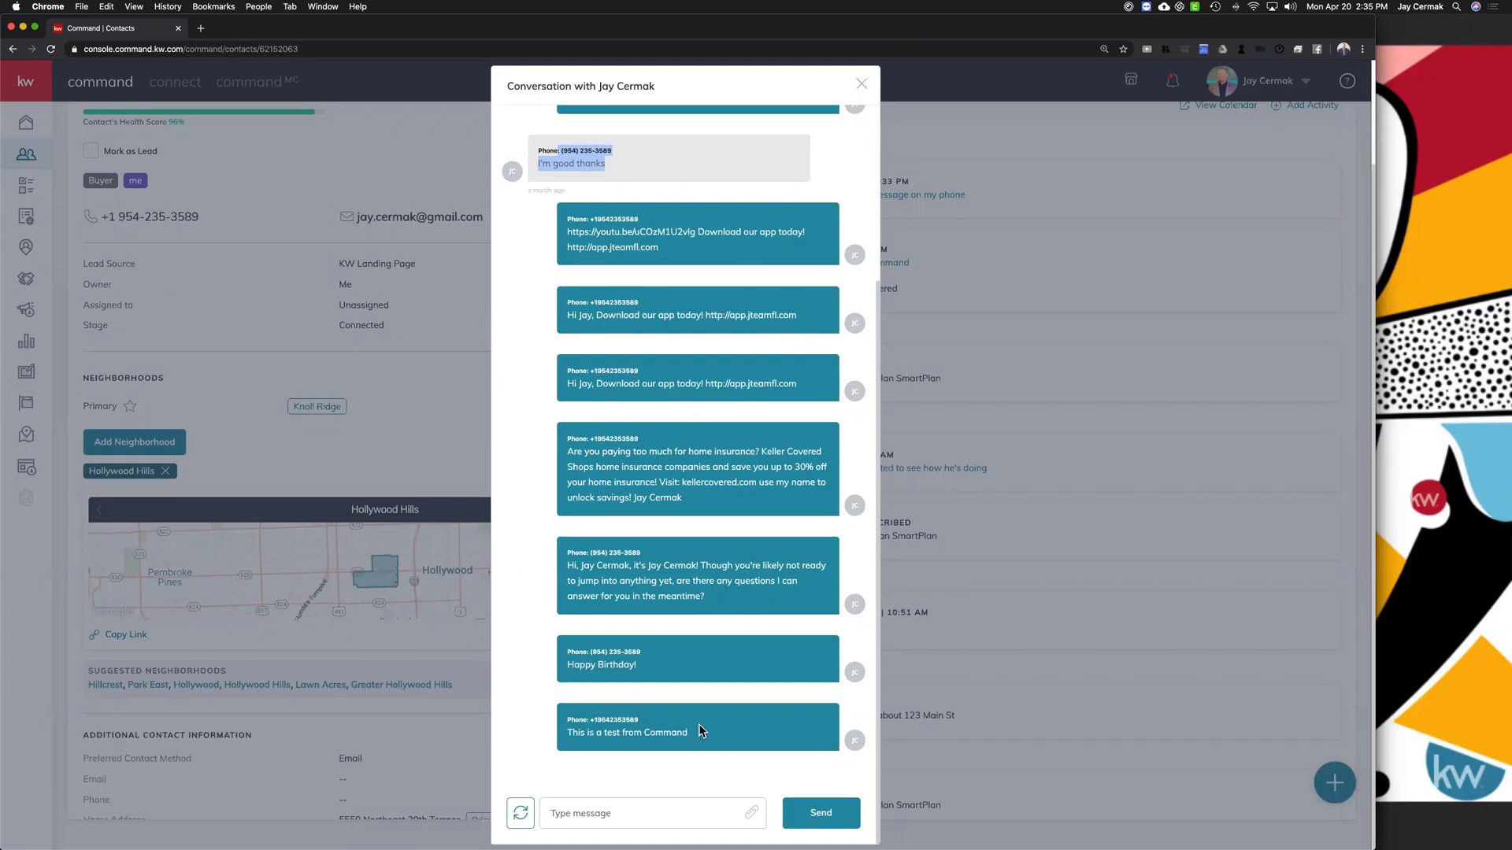
click(862, 86)
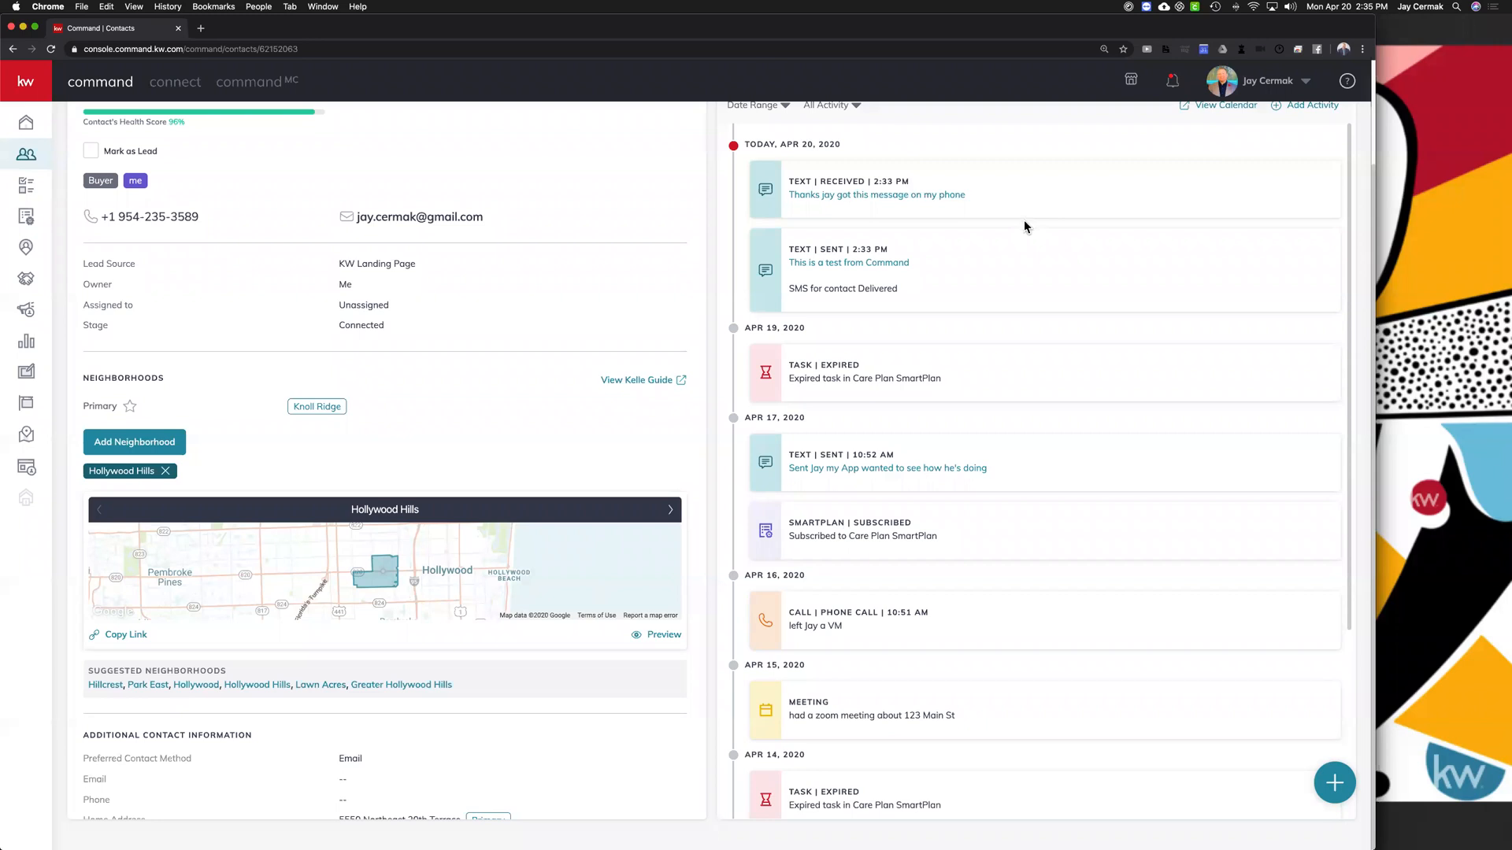
scroll(1023, 227, up, 1)
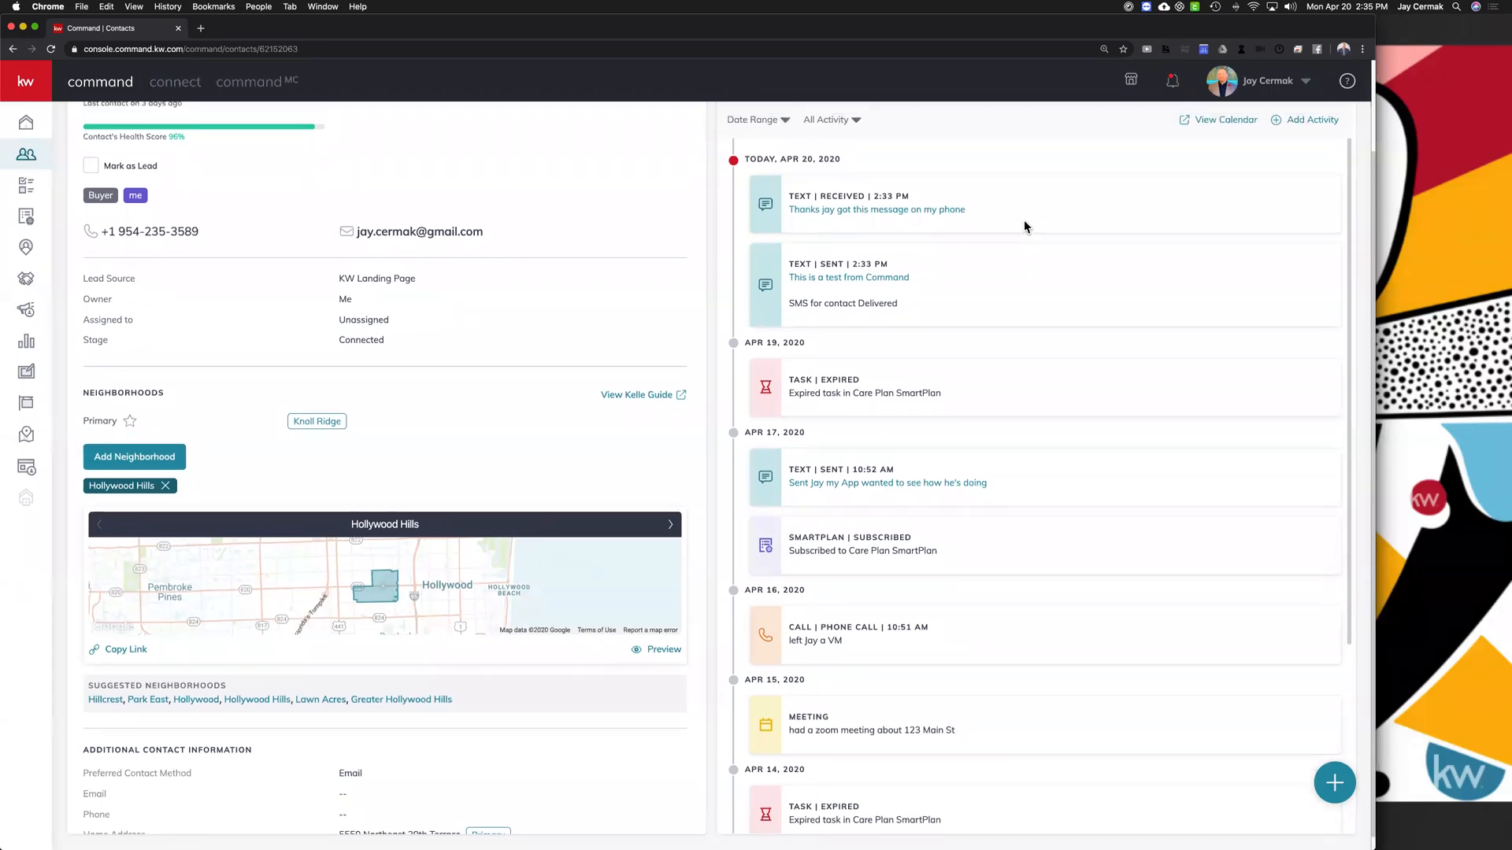
scroll(1024, 227, up, 5)
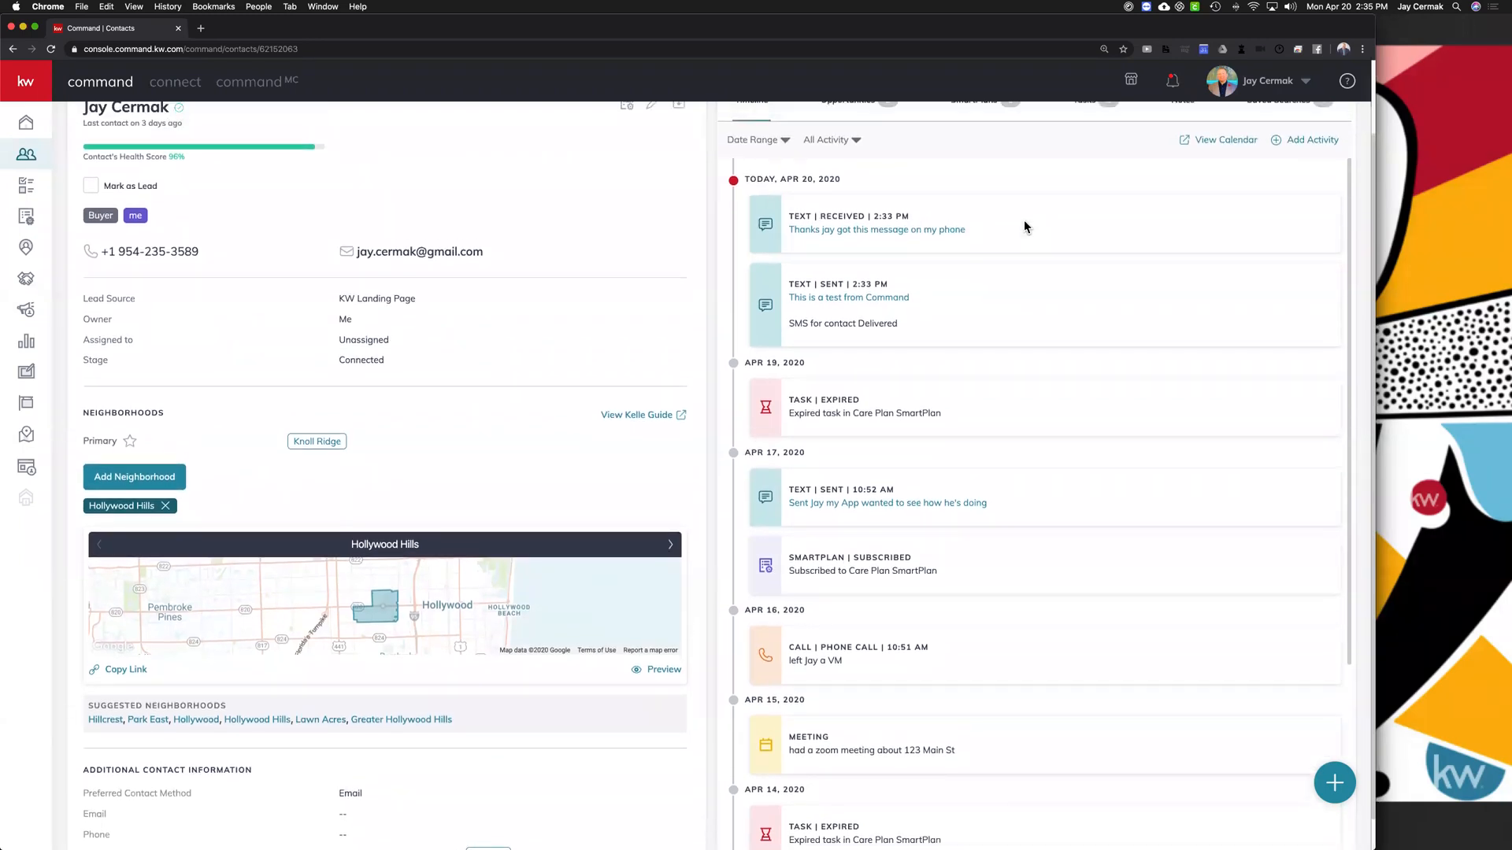
scroll(1141, 109, up, 2)
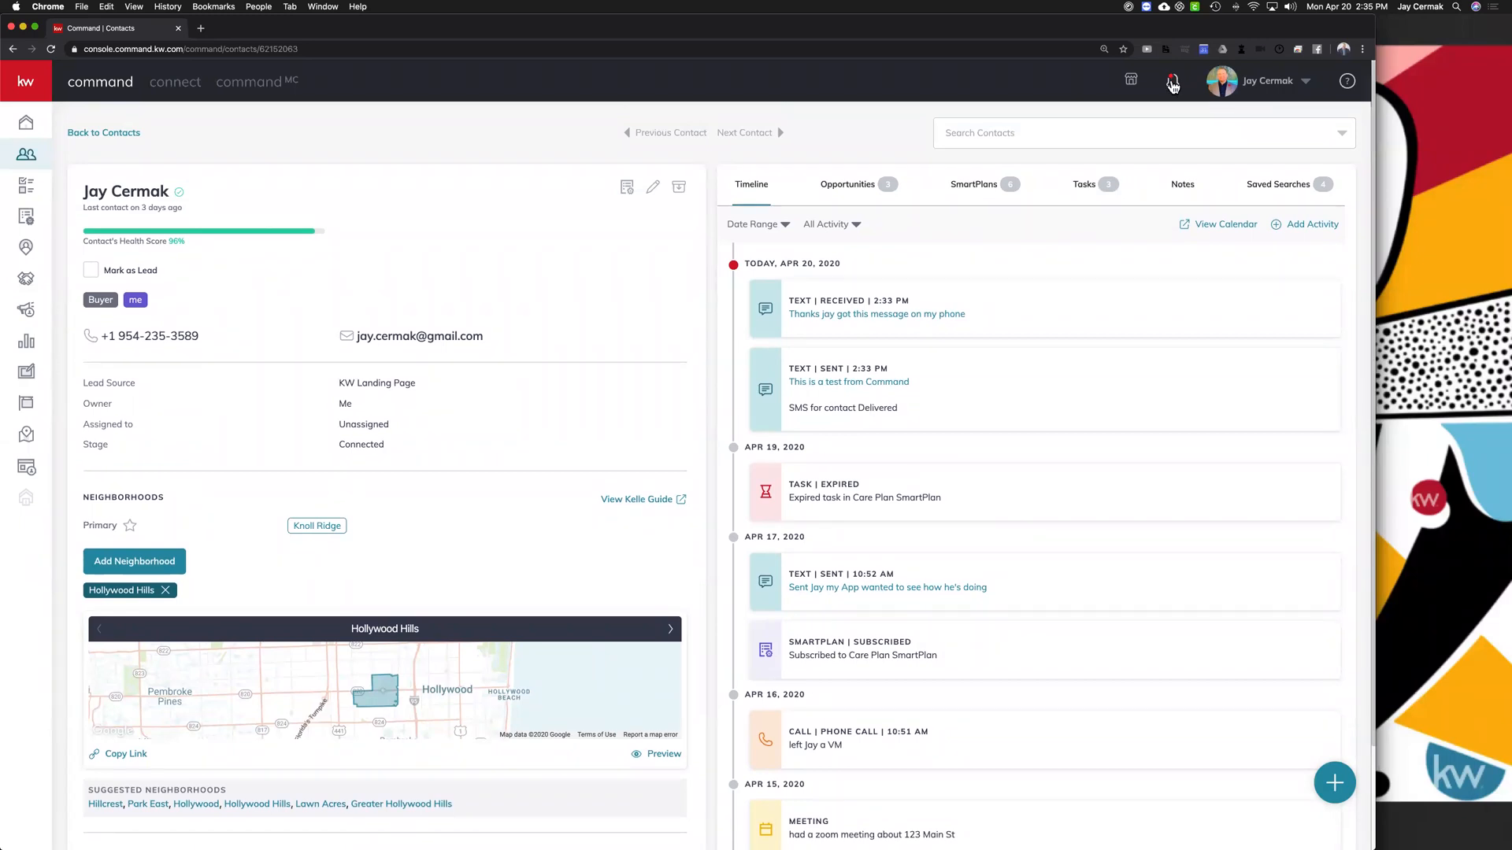
Step: Dismiss the newest text notification and all remaining notifications, and close the notifications list
click(1173, 82)
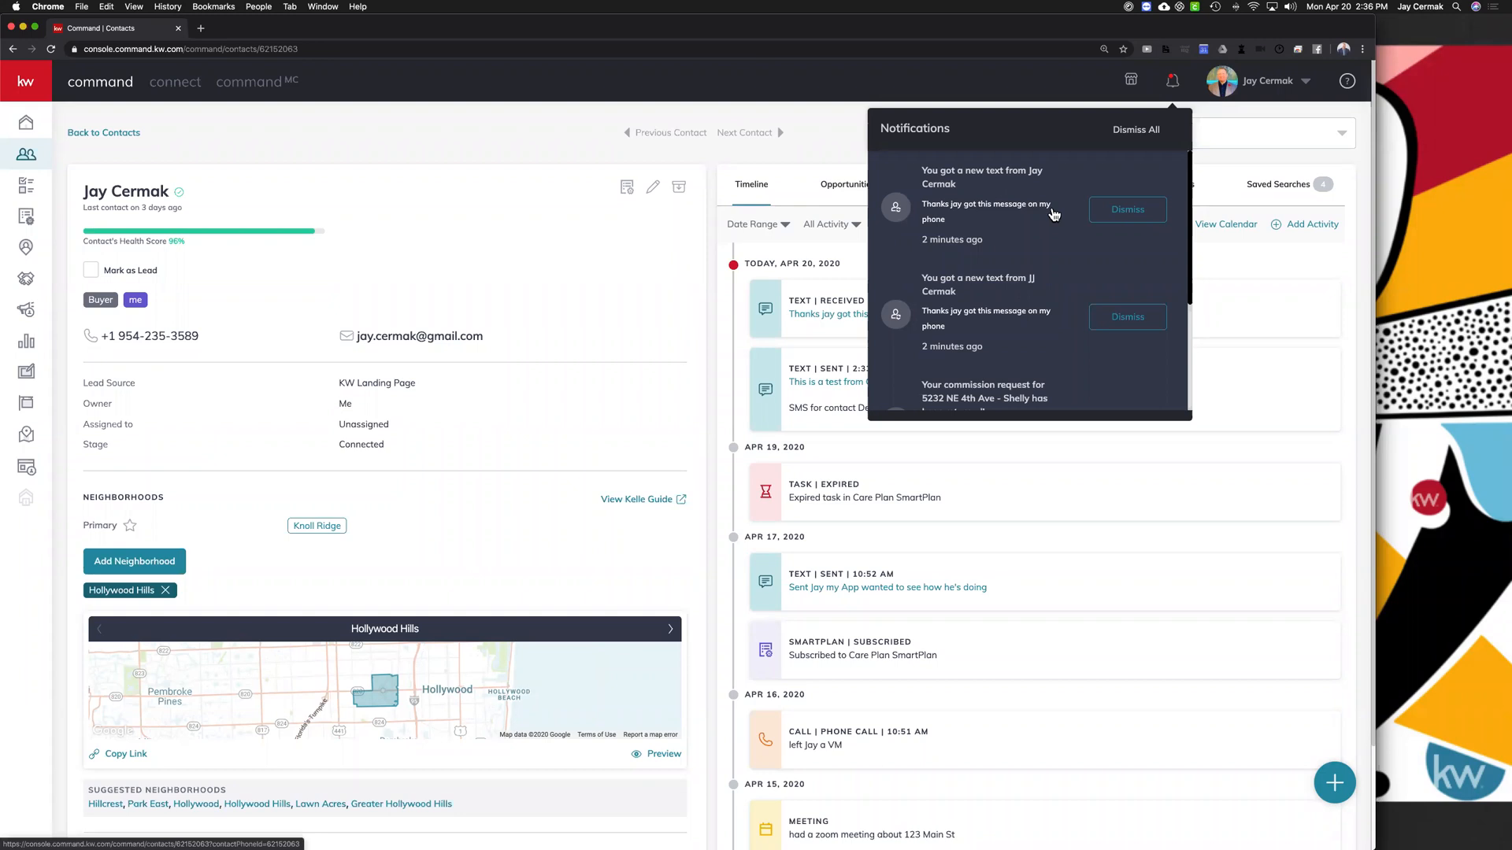
click(1128, 210)
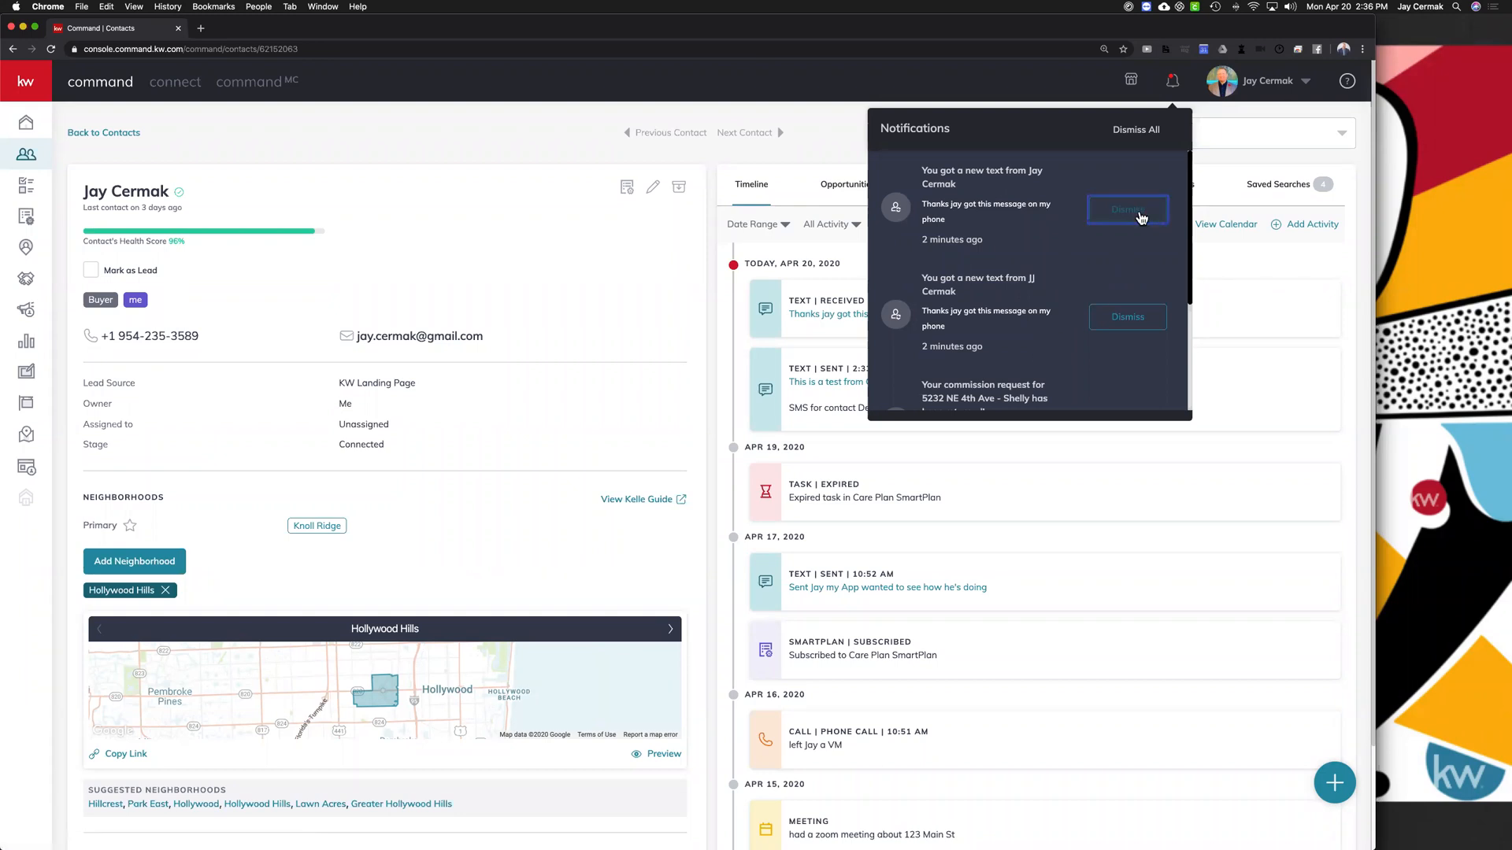
click(1148, 134)
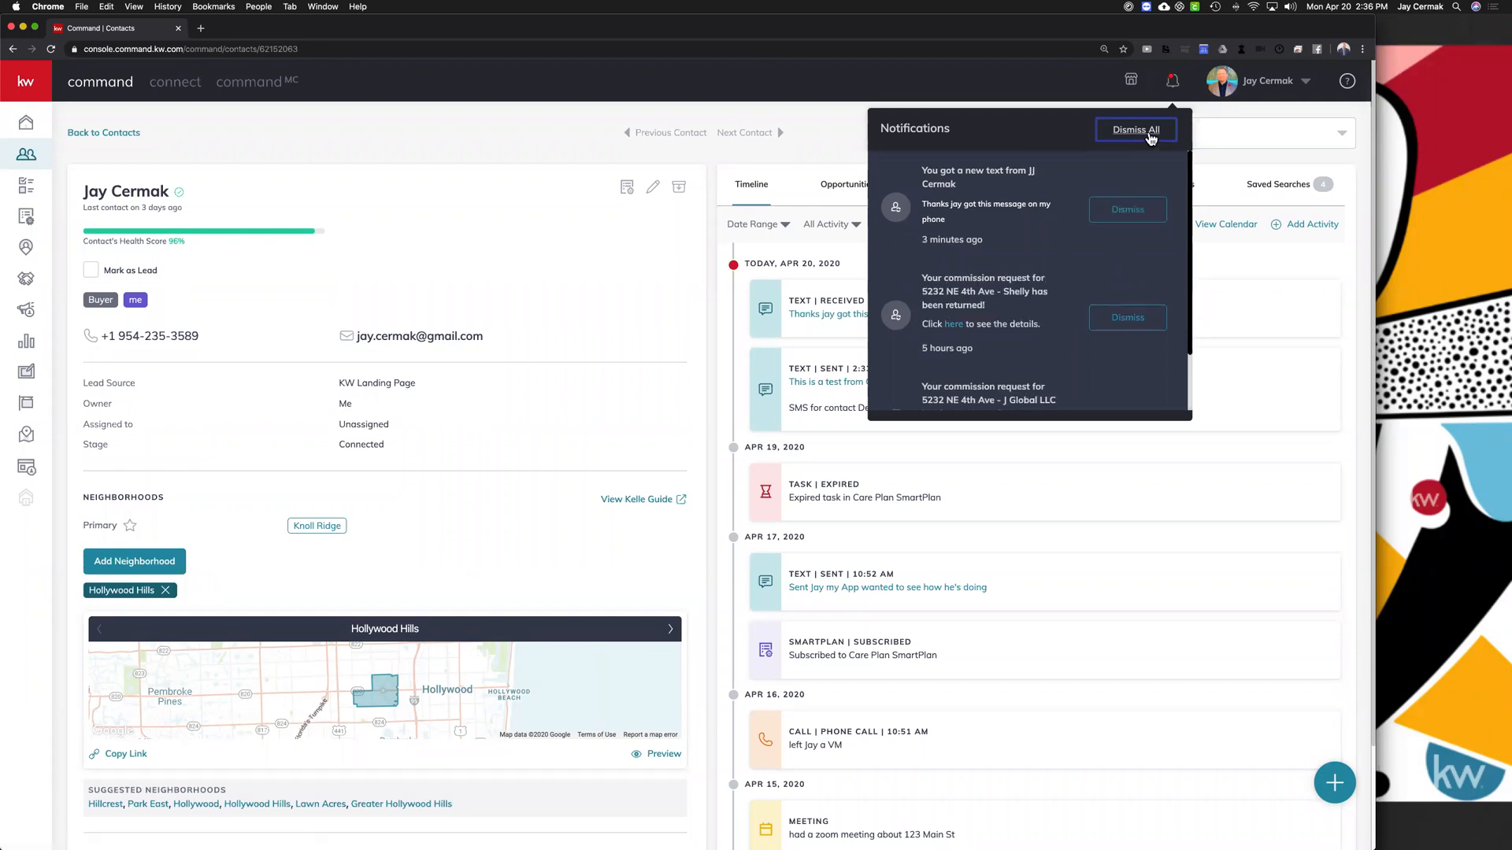
click(1266, 139)
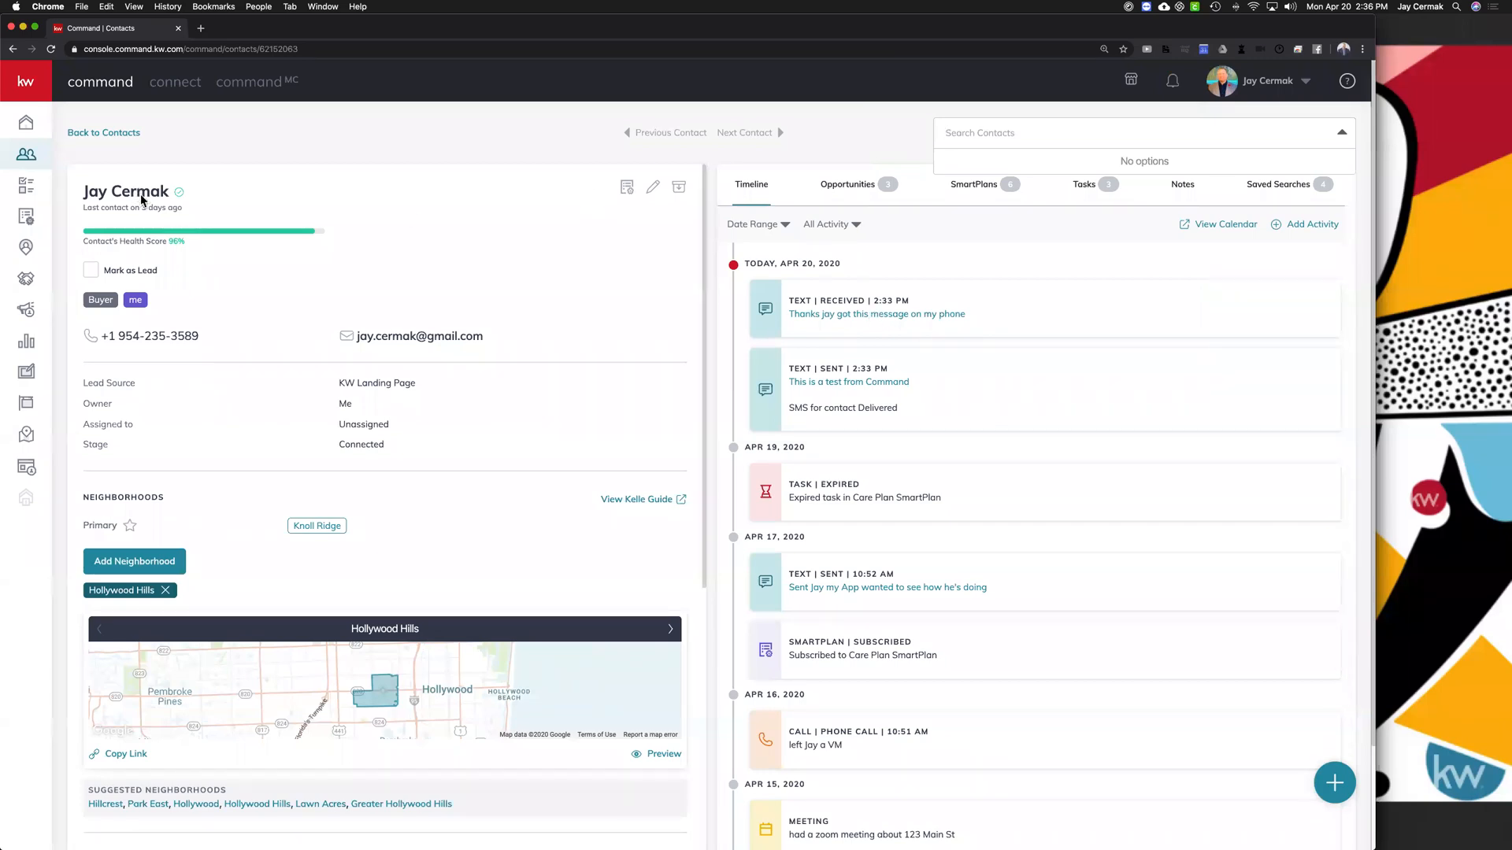
Step: Examine the contact's SmartPlans, including the steps of Birthday, the Bi-Weekly Neighborhood plan and Care Plan
click(628, 192)
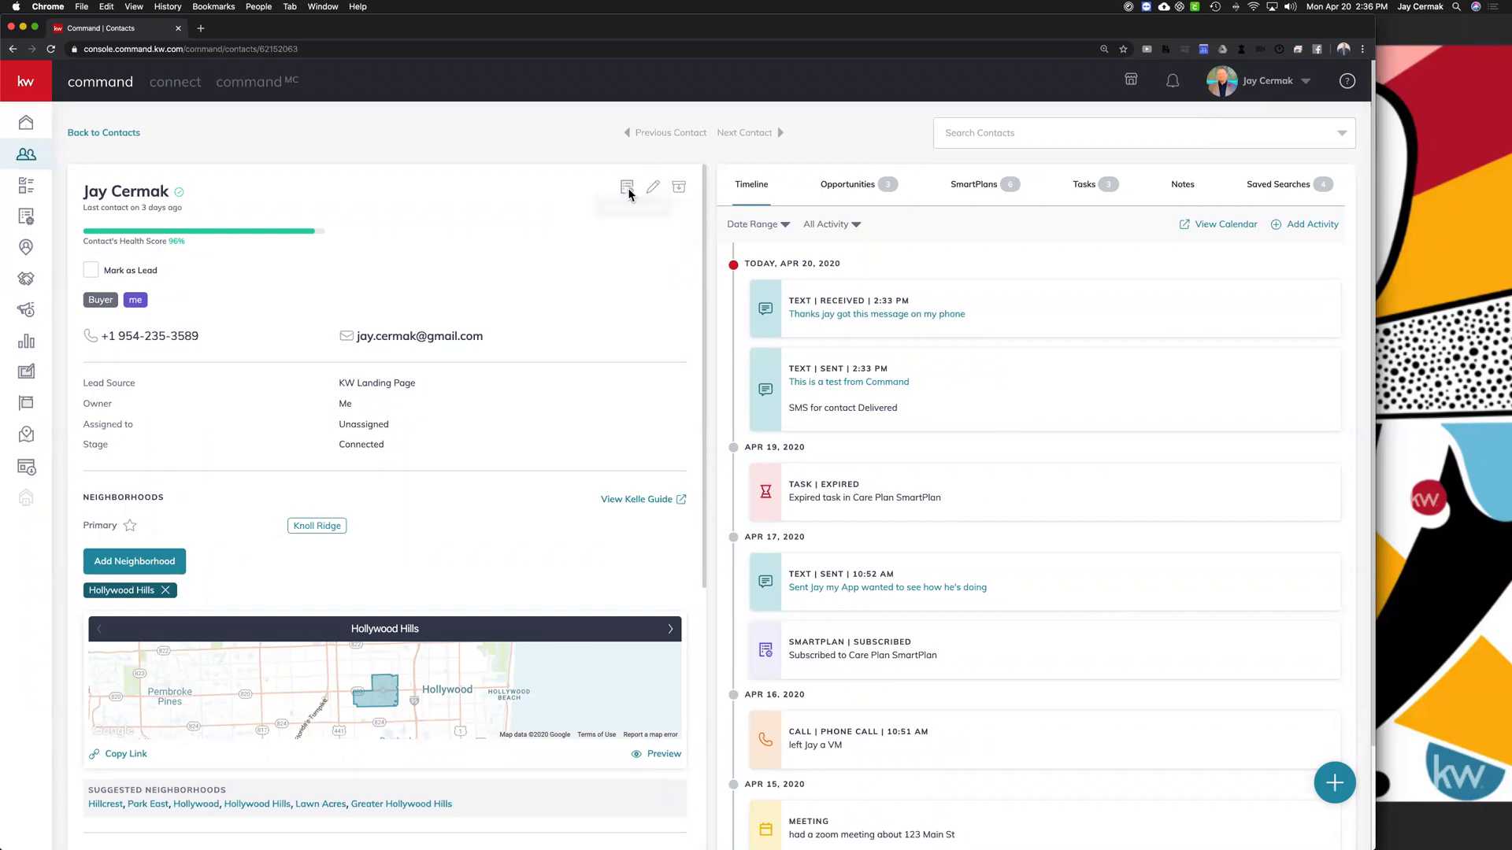
click(972, 132)
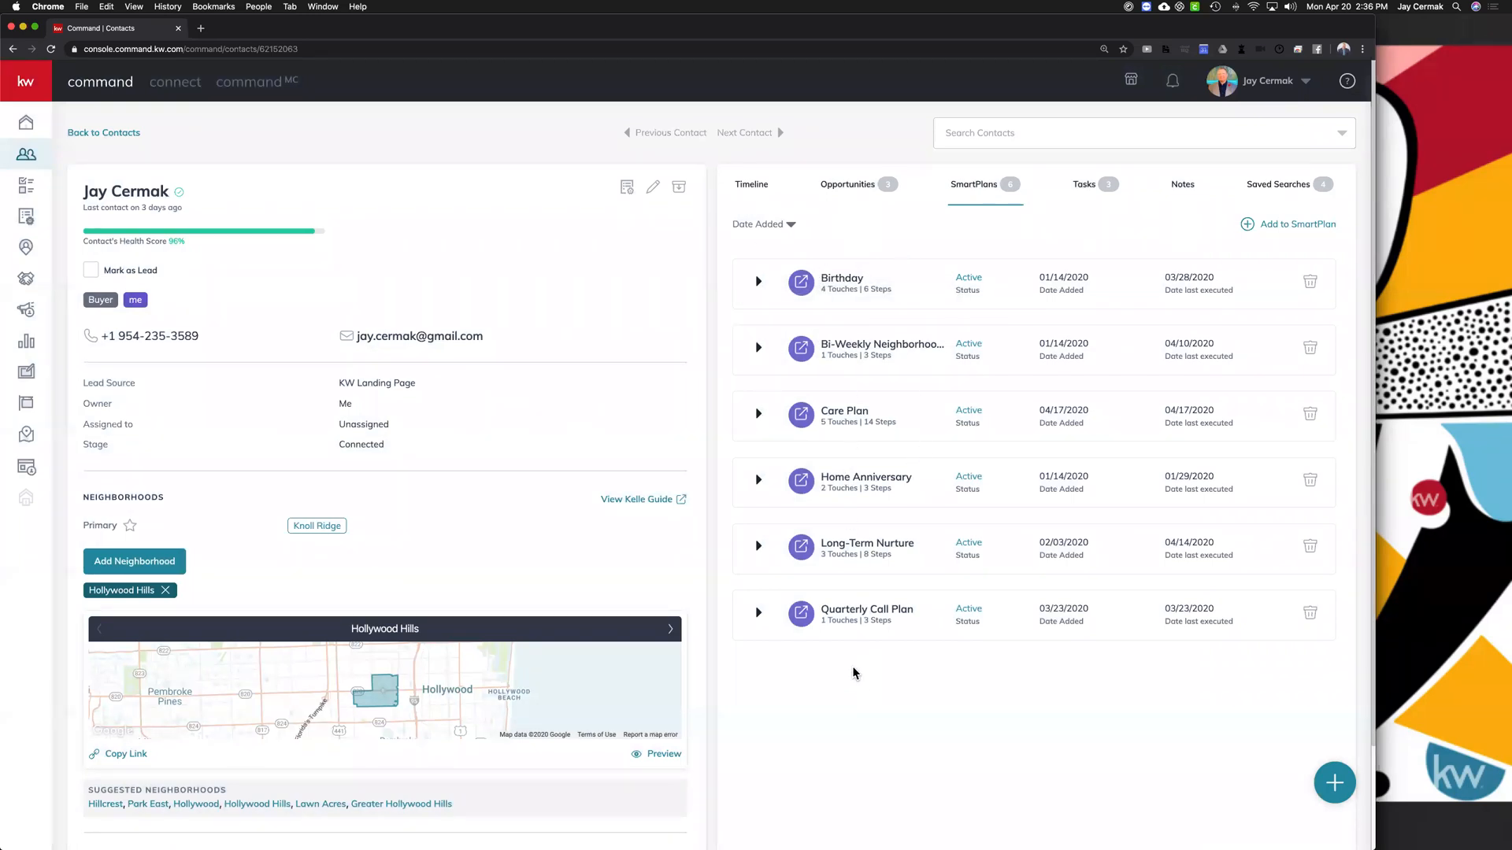
drag(1221, 277, 1165, 277)
click(755, 282)
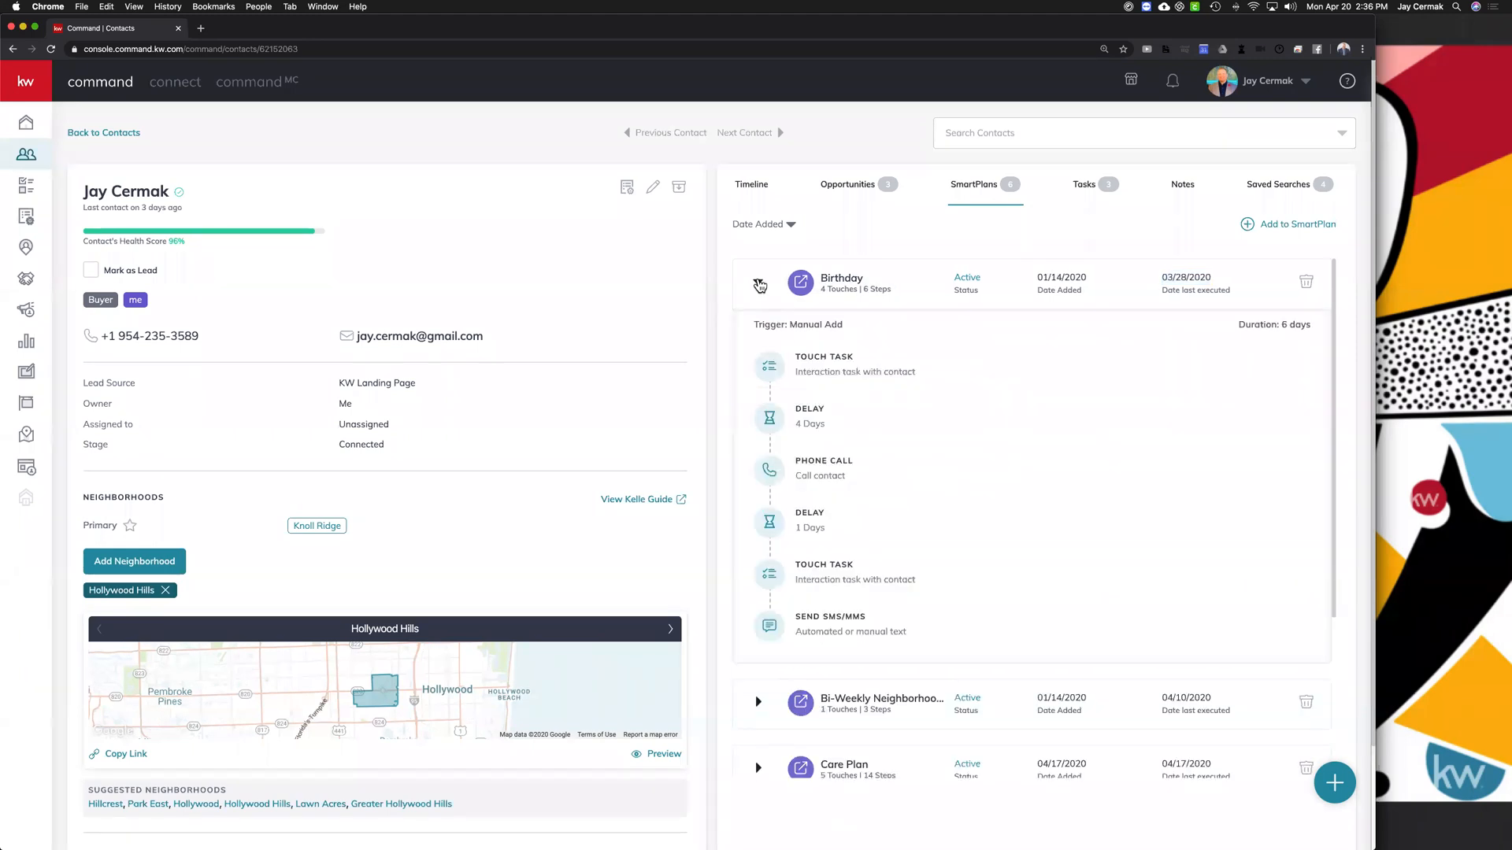
click(758, 283)
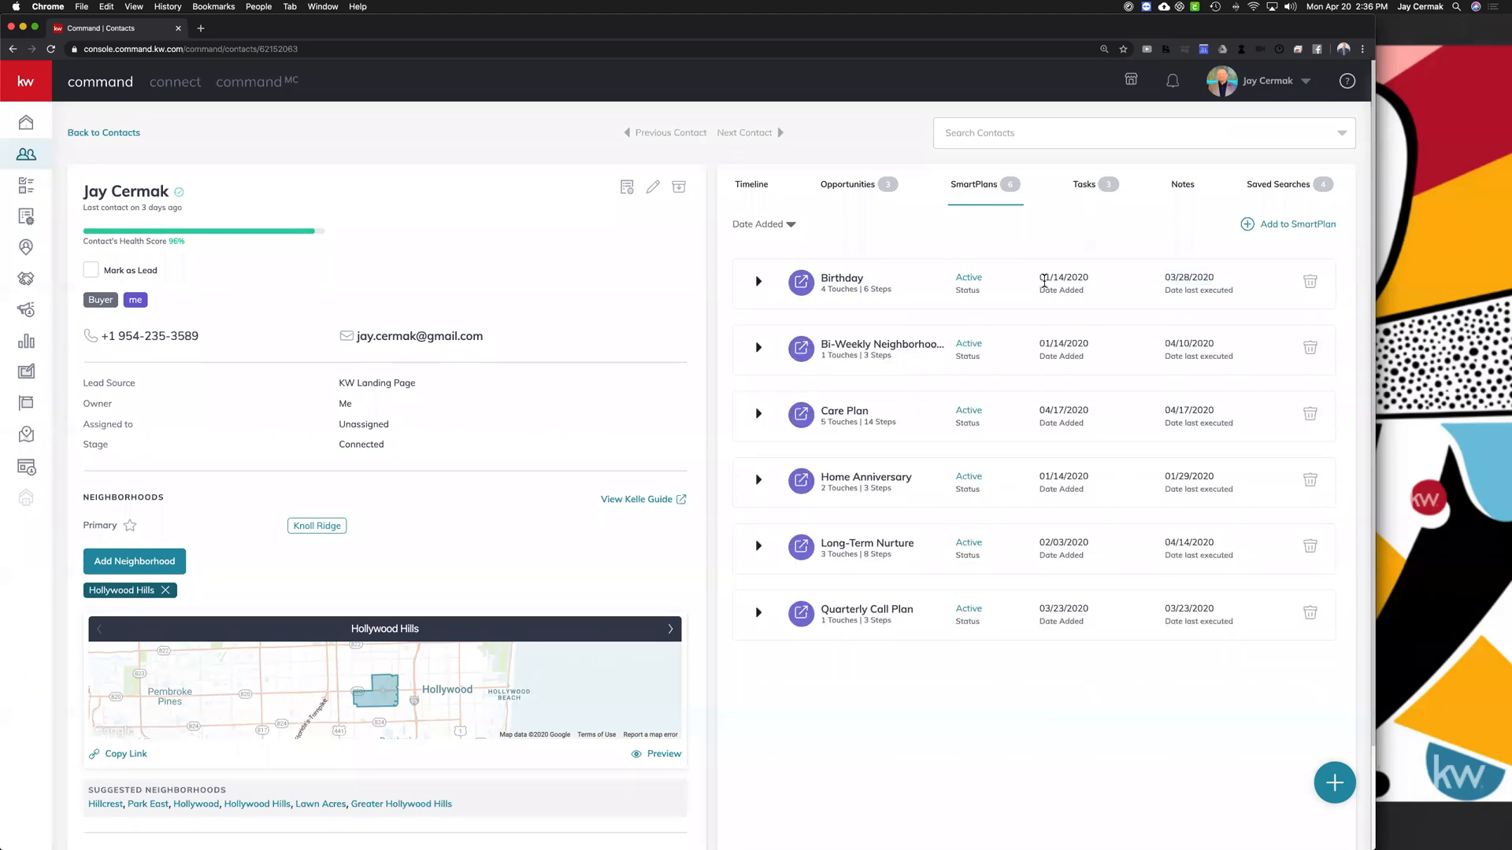
click(757, 347)
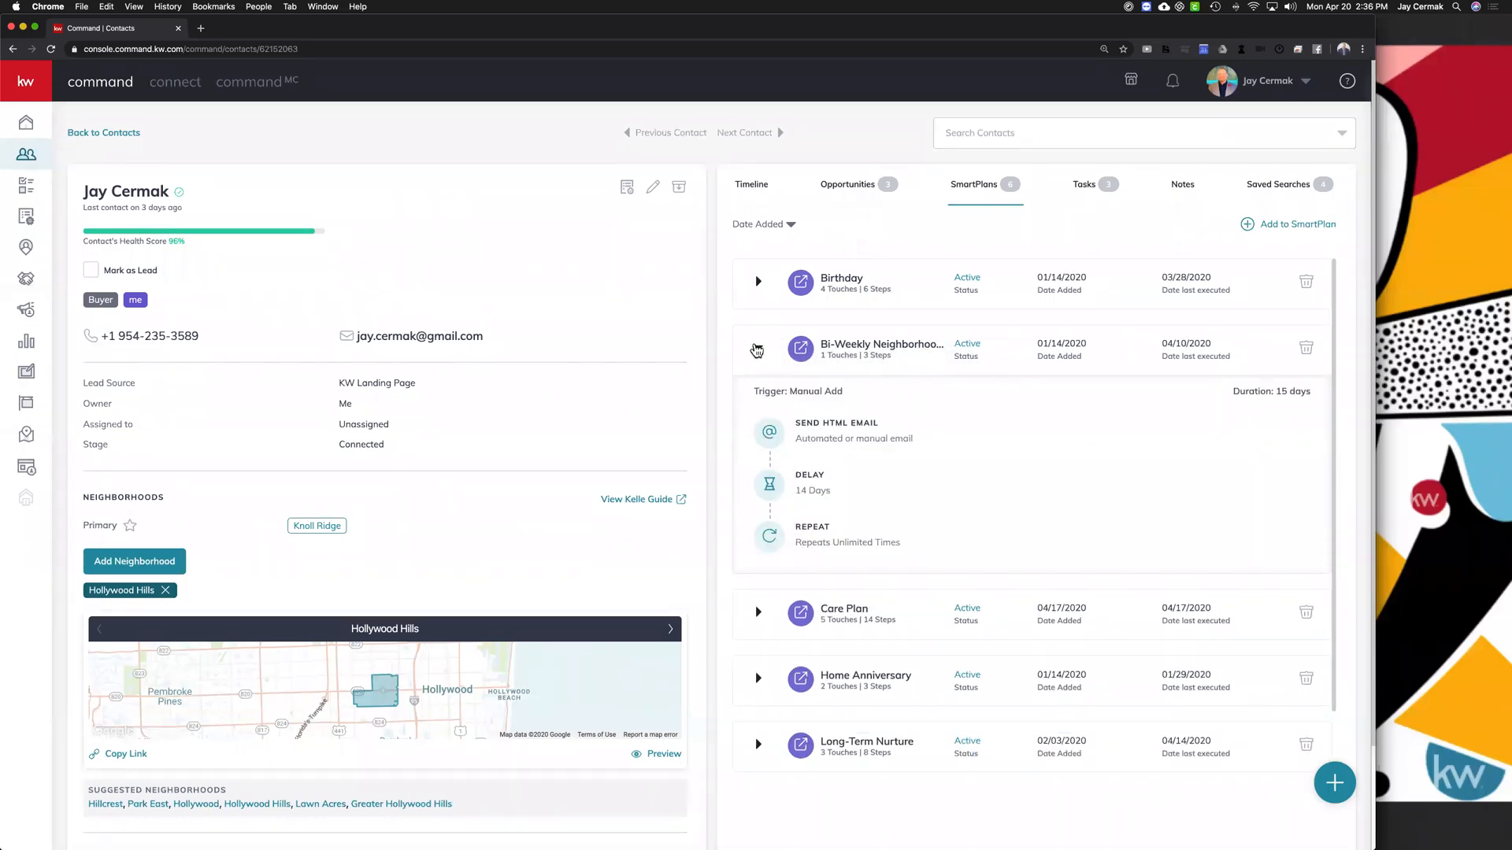
click(756, 347)
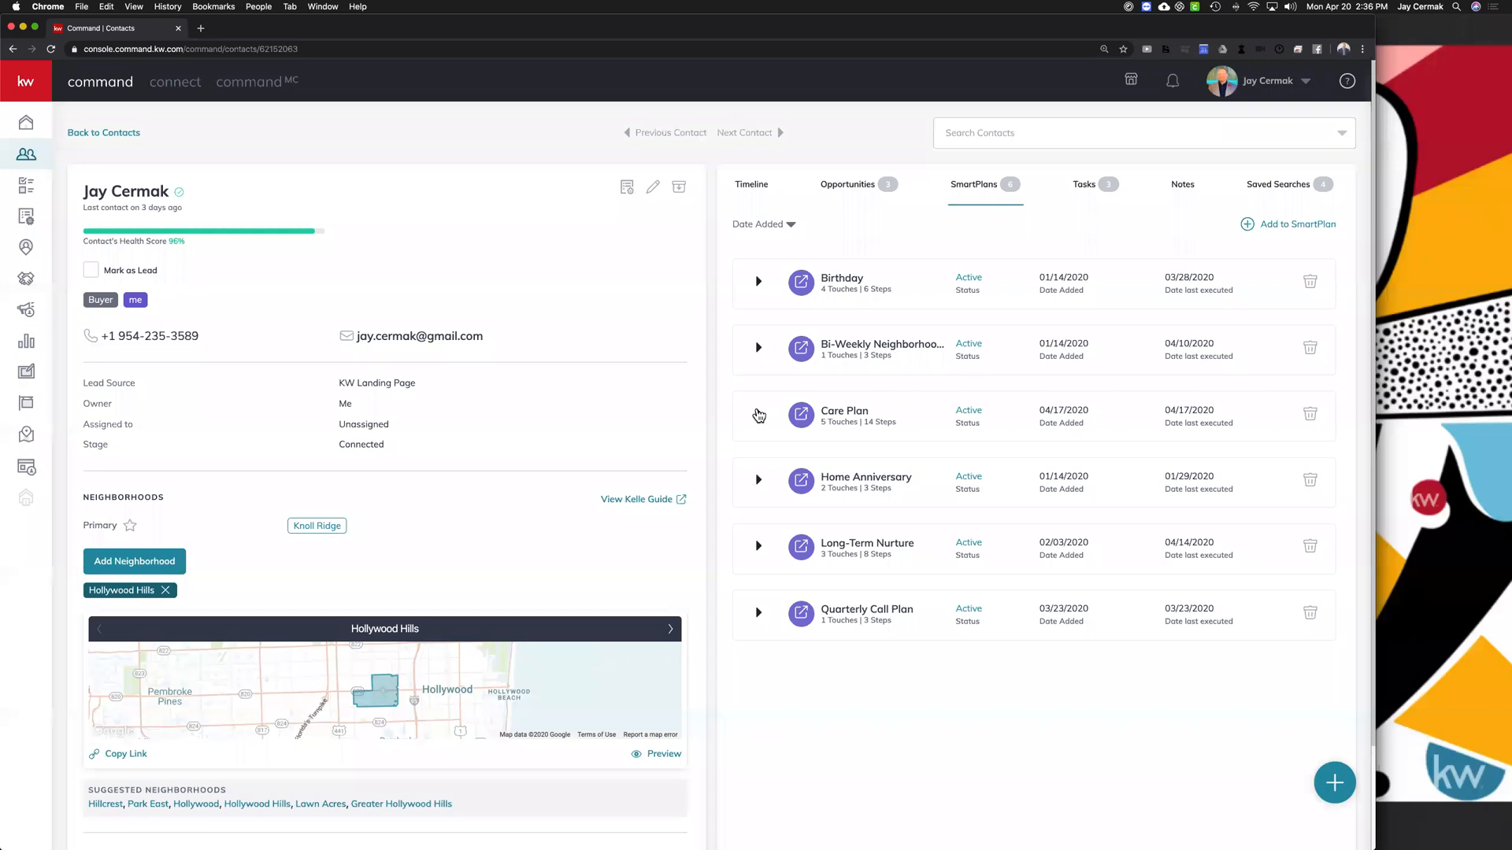
click(758, 414)
click(757, 414)
Step: Subscribe the contact to the My Promote My App SmartPlan with an immediate start
click(1294, 226)
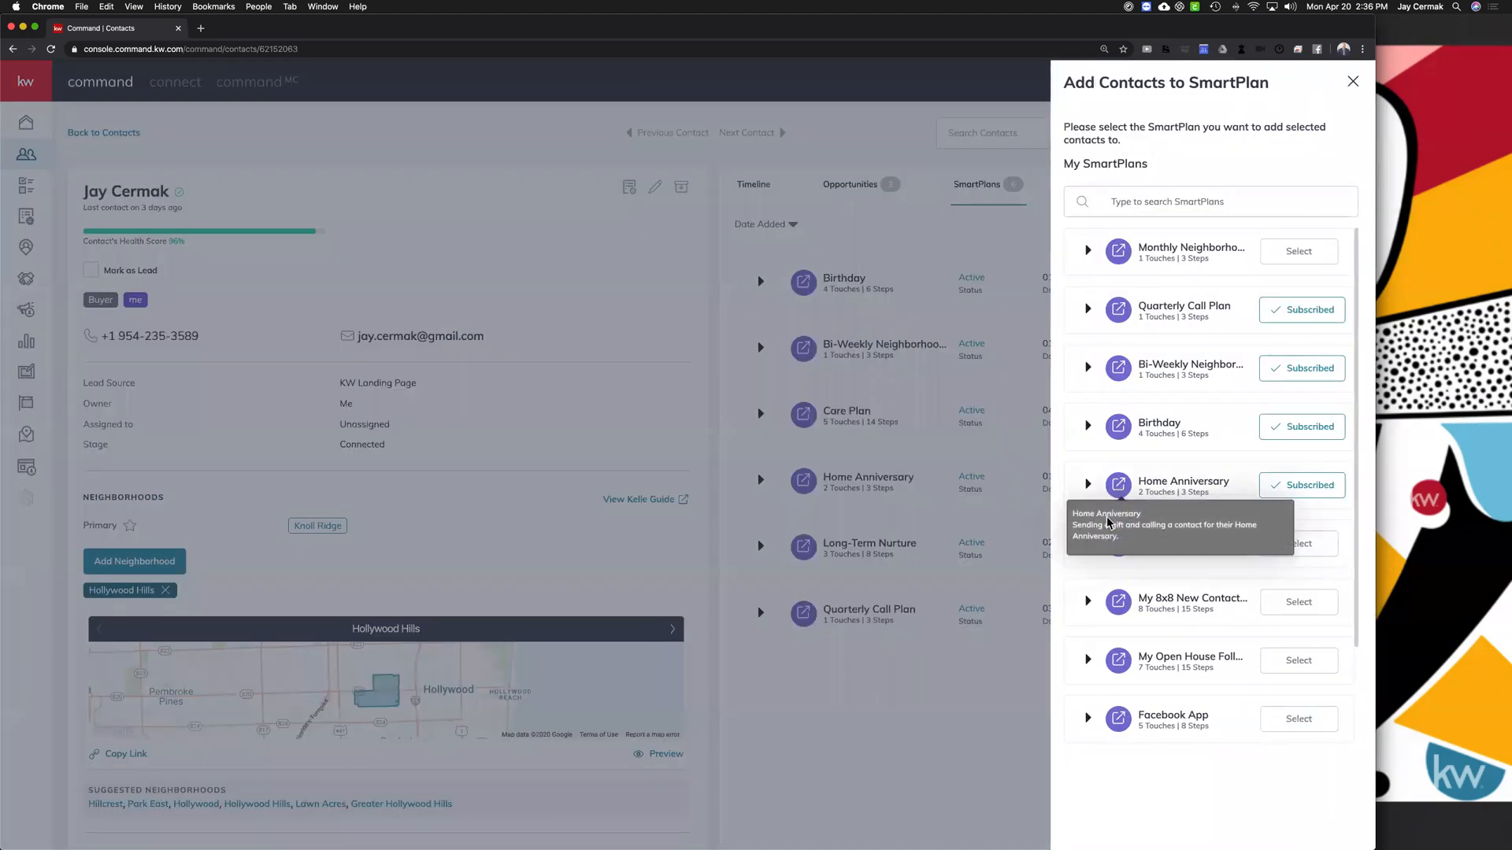
click(1295, 544)
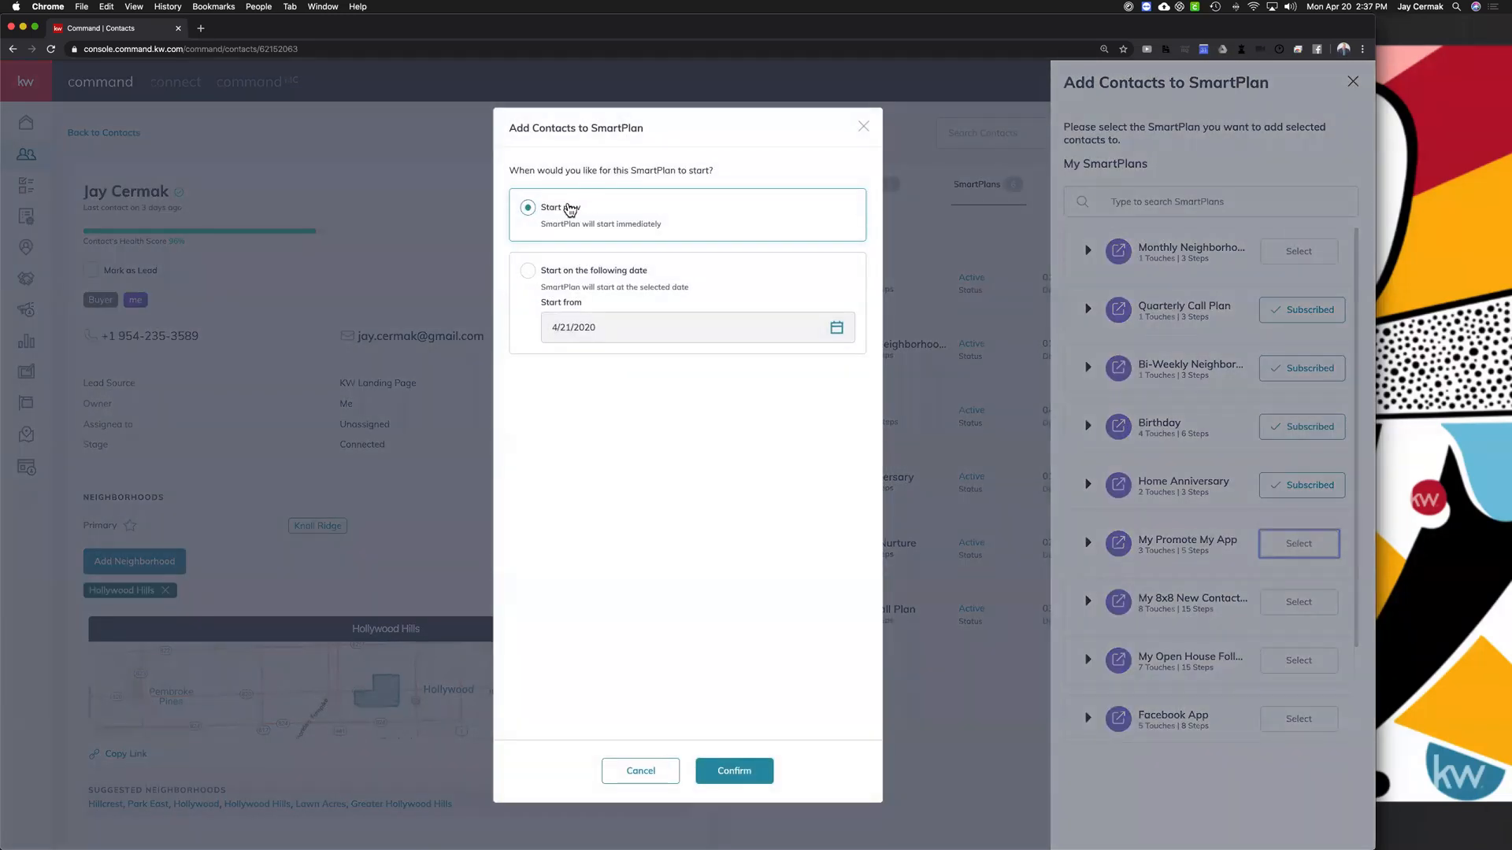
click(739, 770)
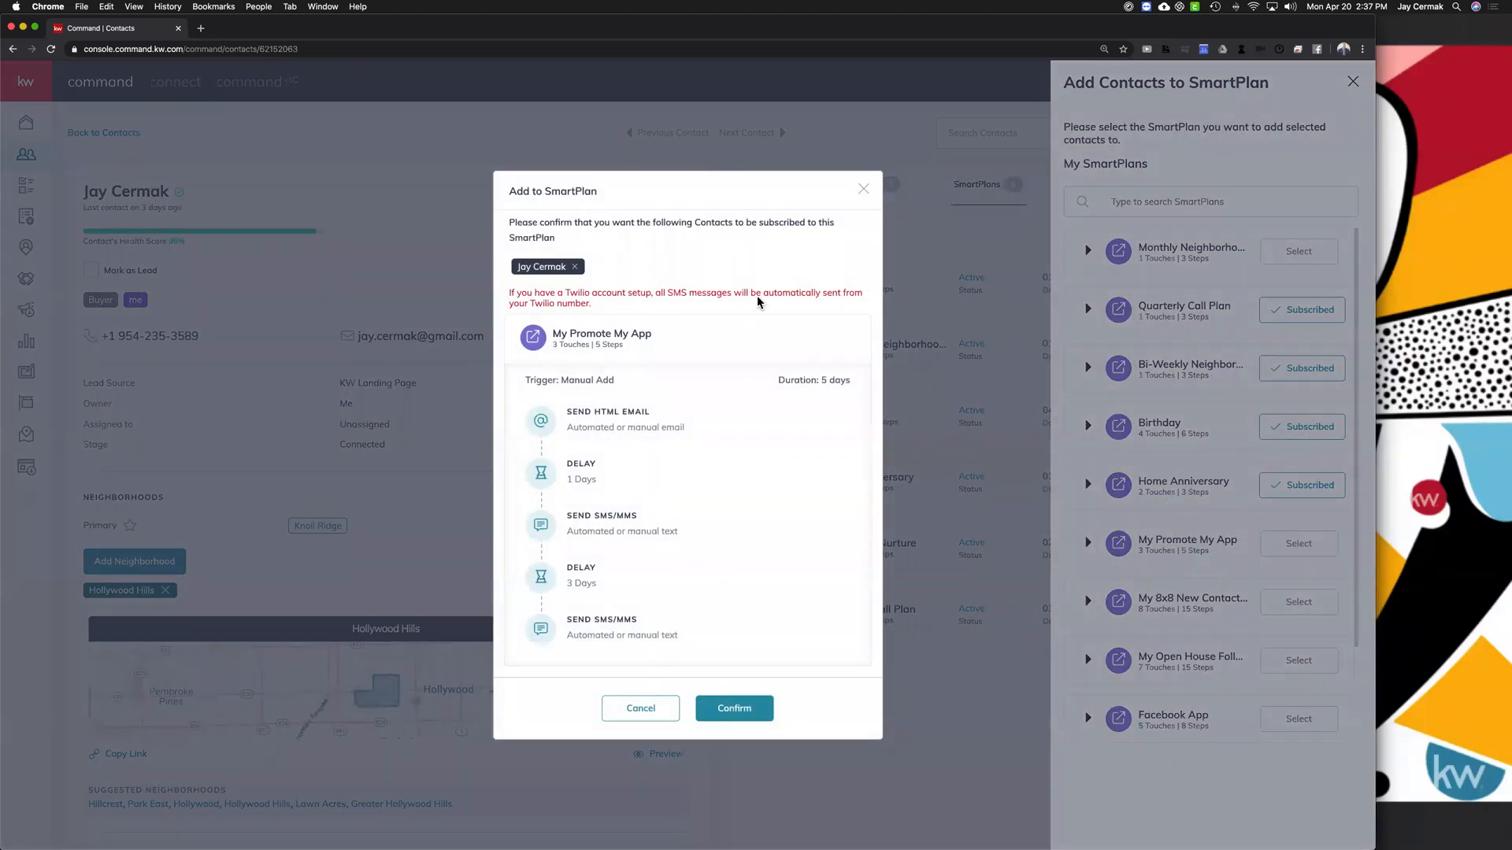
click(732, 717)
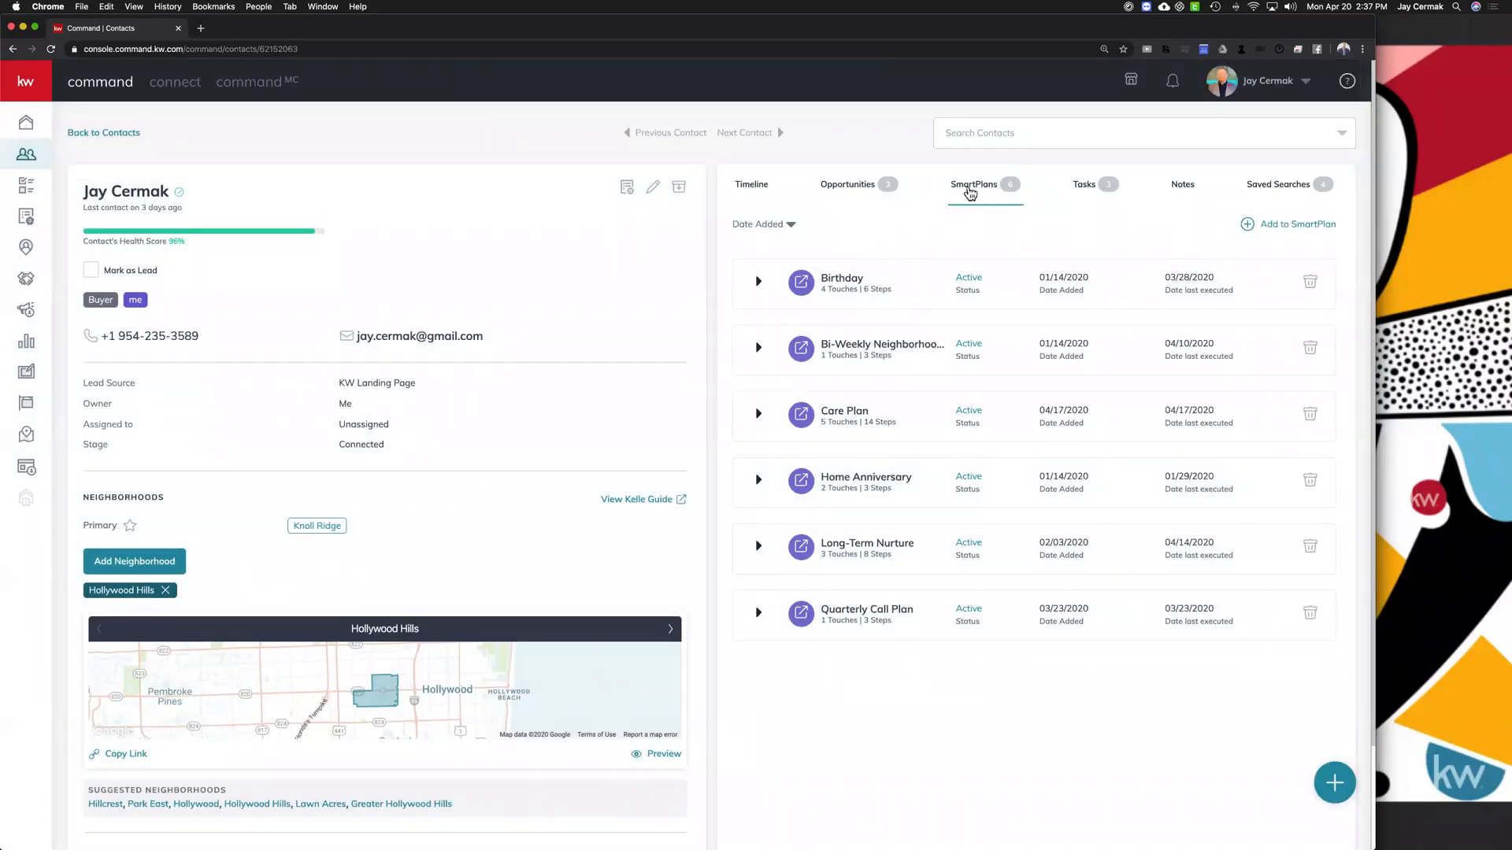
Step: Check the contact's timeline and SmartPlans for the new subscription, and look through the timeline's earlier activity
click(760, 192)
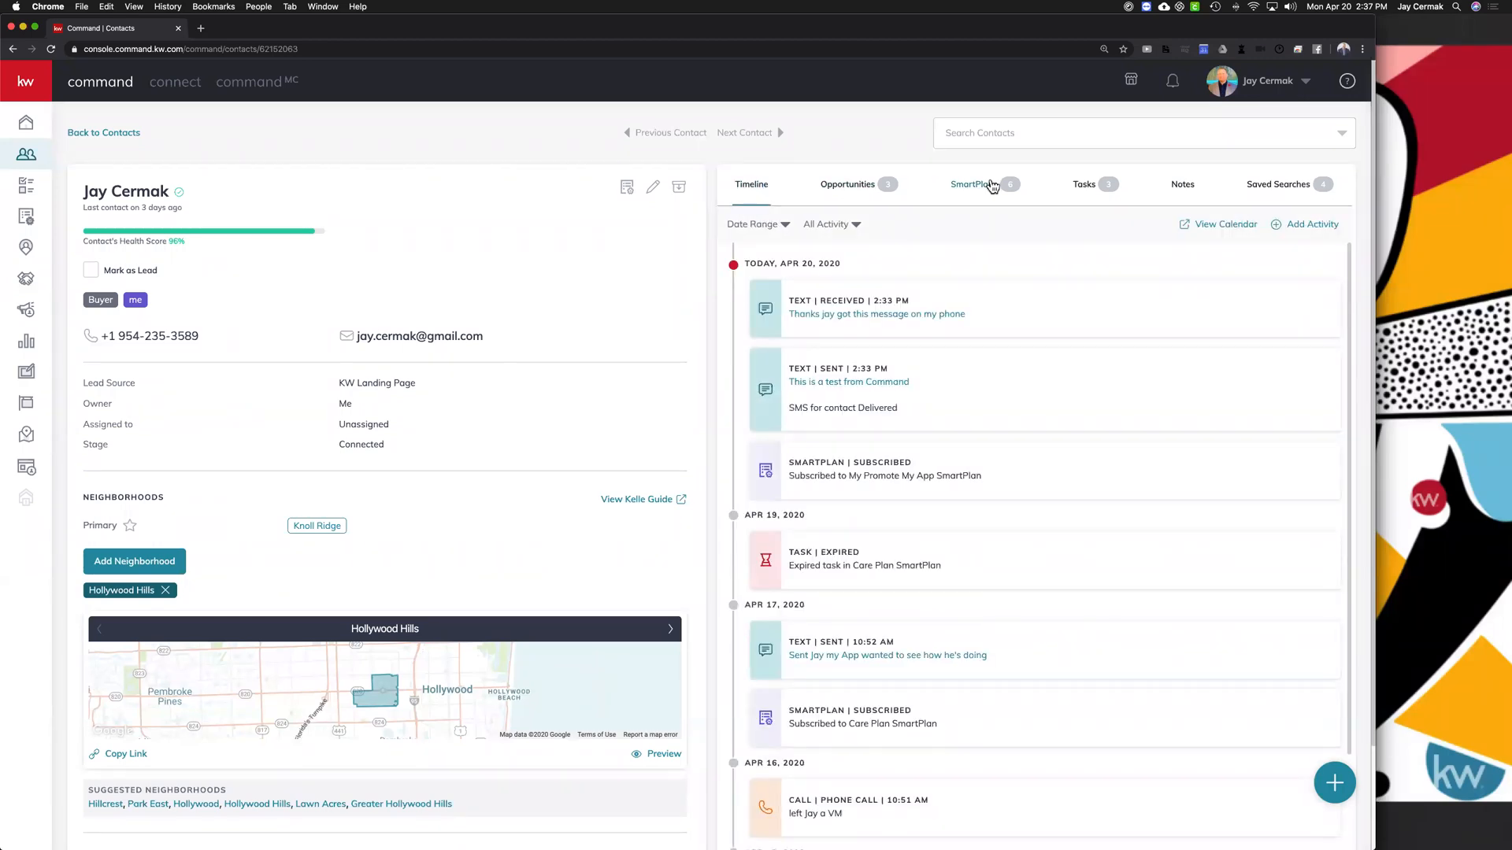
click(992, 186)
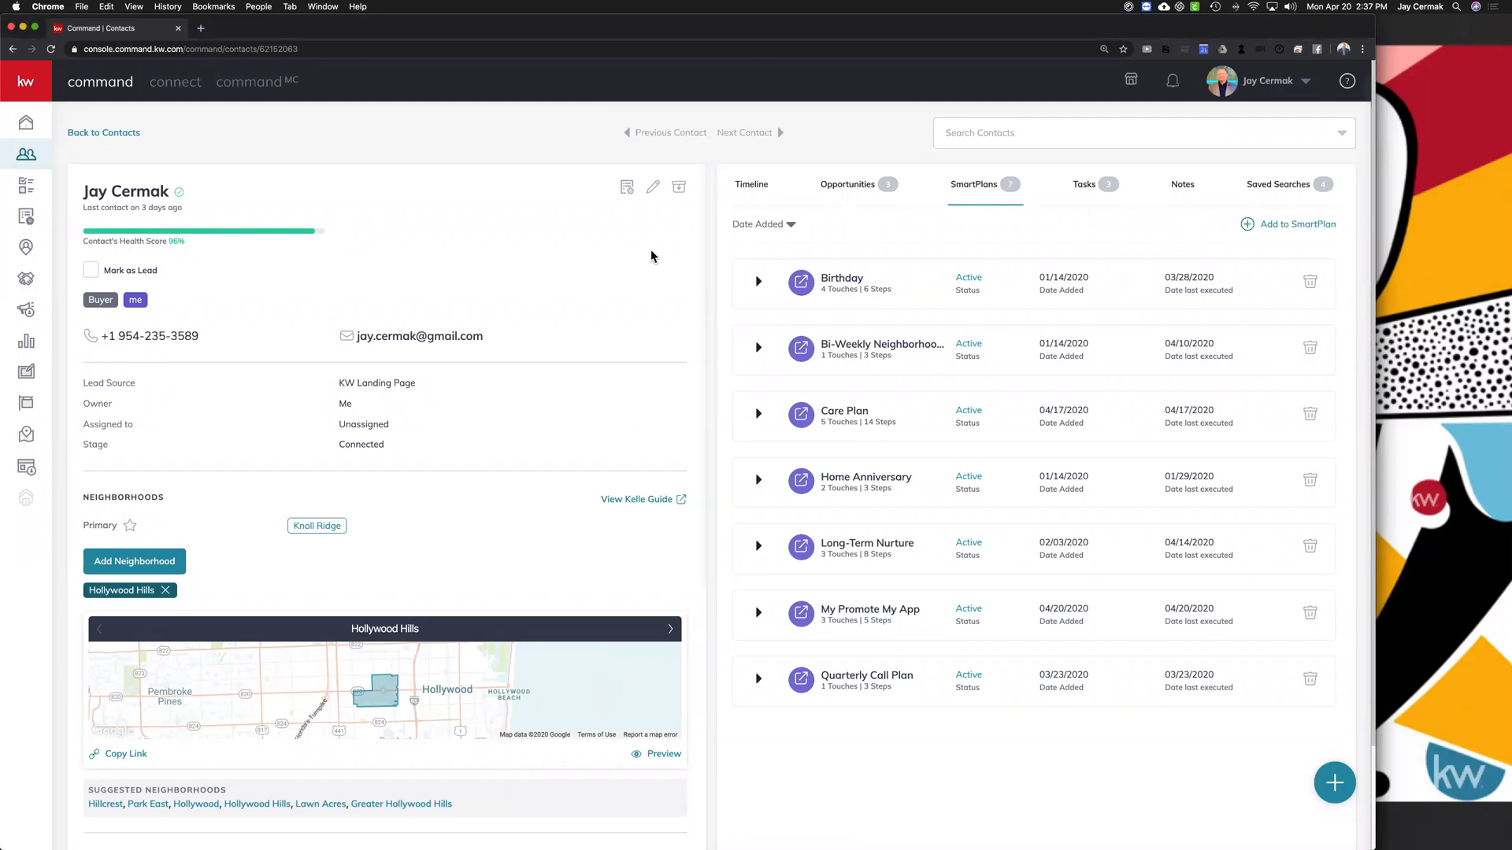
click(760, 192)
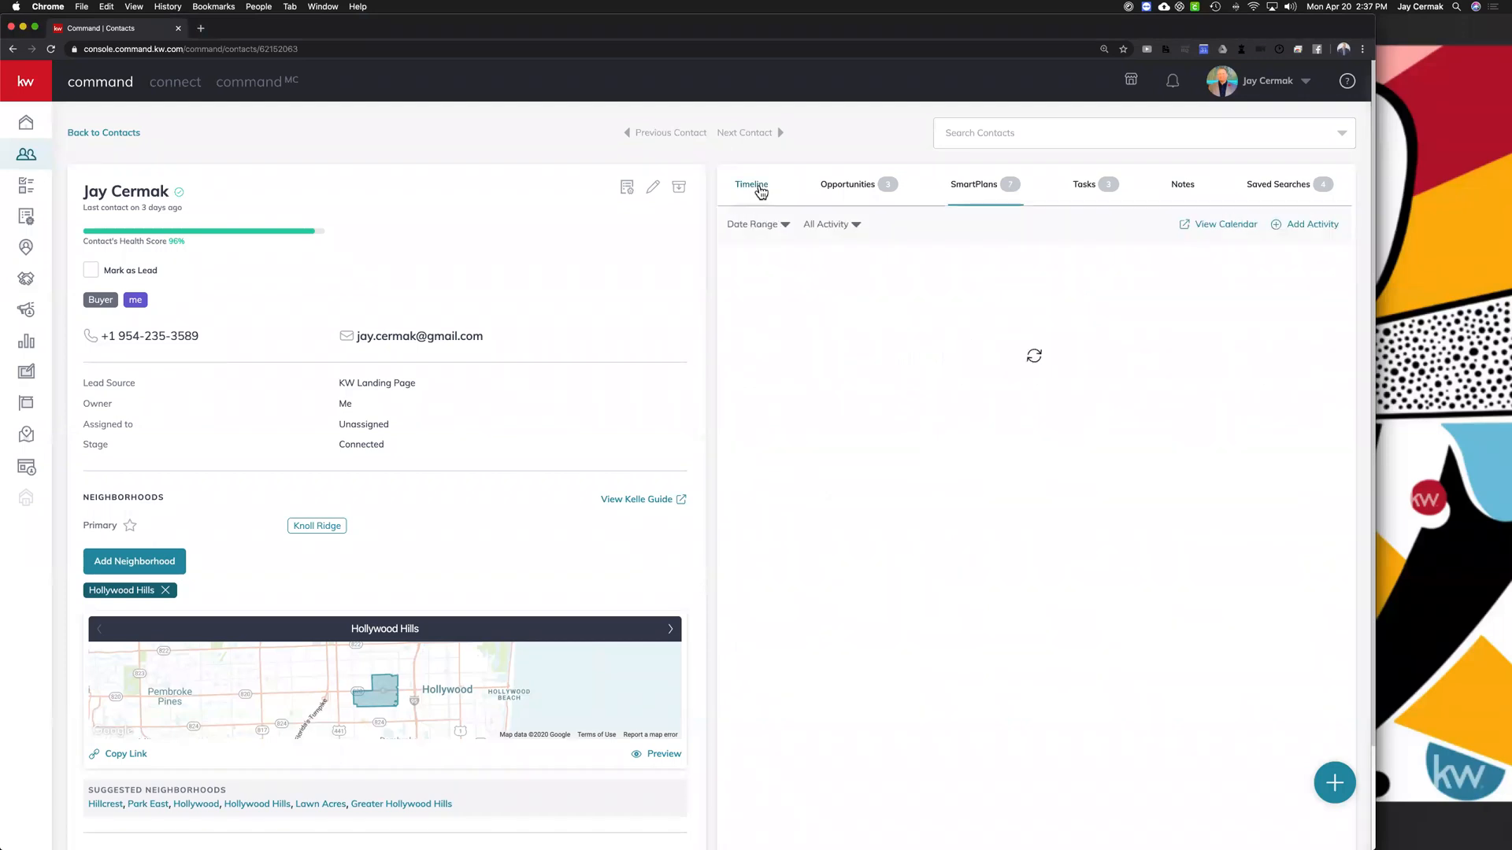
scroll(644, 437, down, 3)
scroll(644, 436, up, 3)
scroll(1005, 425, down, 3)
scroll(1005, 422, down, 10)
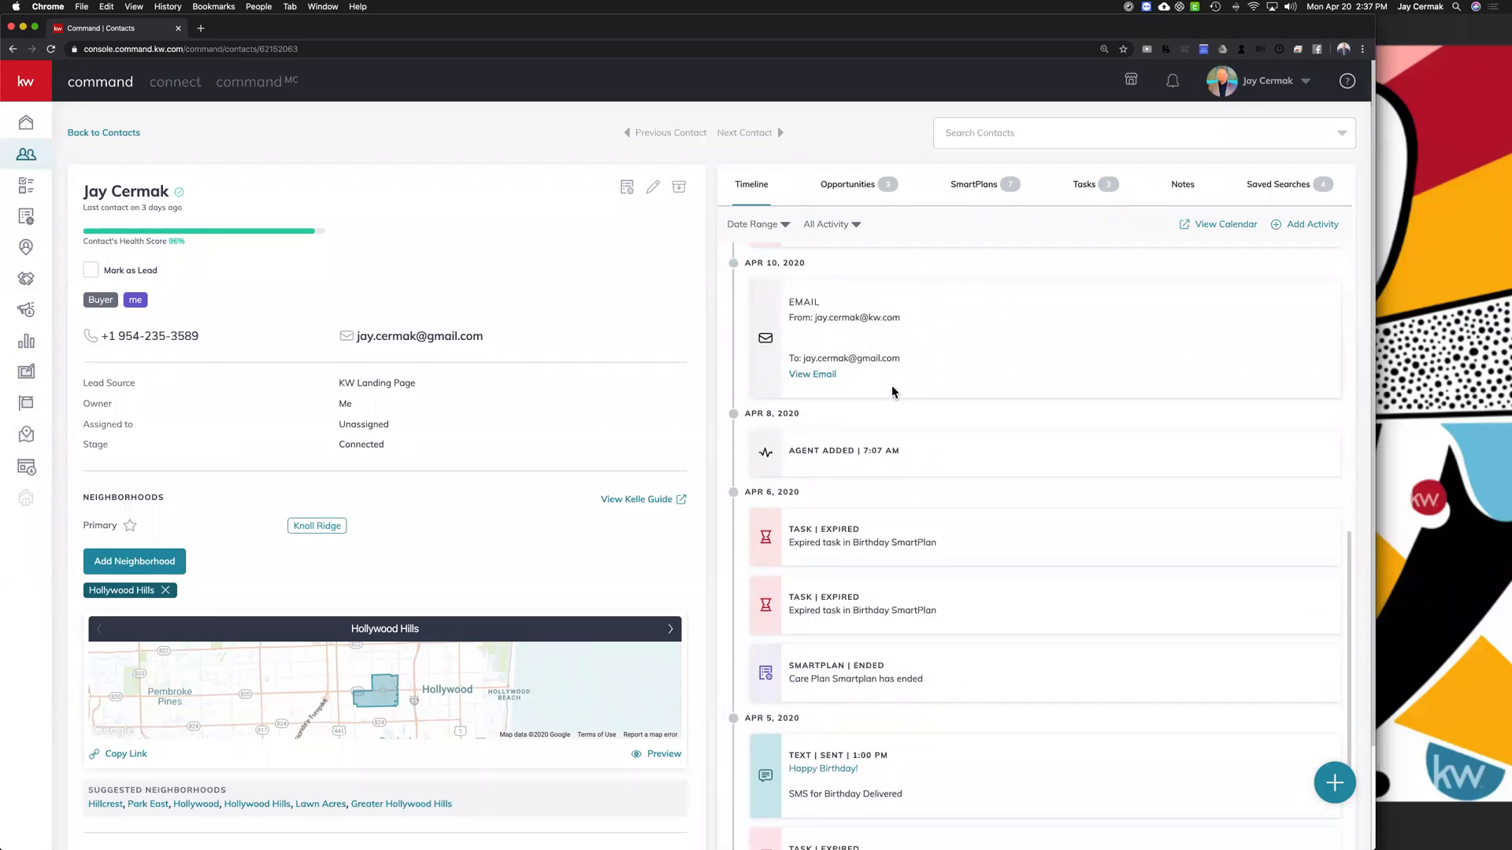
Step: Review the contact's early April timeline entries, including the Birthday and Long-Term Nurture texts, and return to the mid-April activity
scroll(891, 385, down, 5)
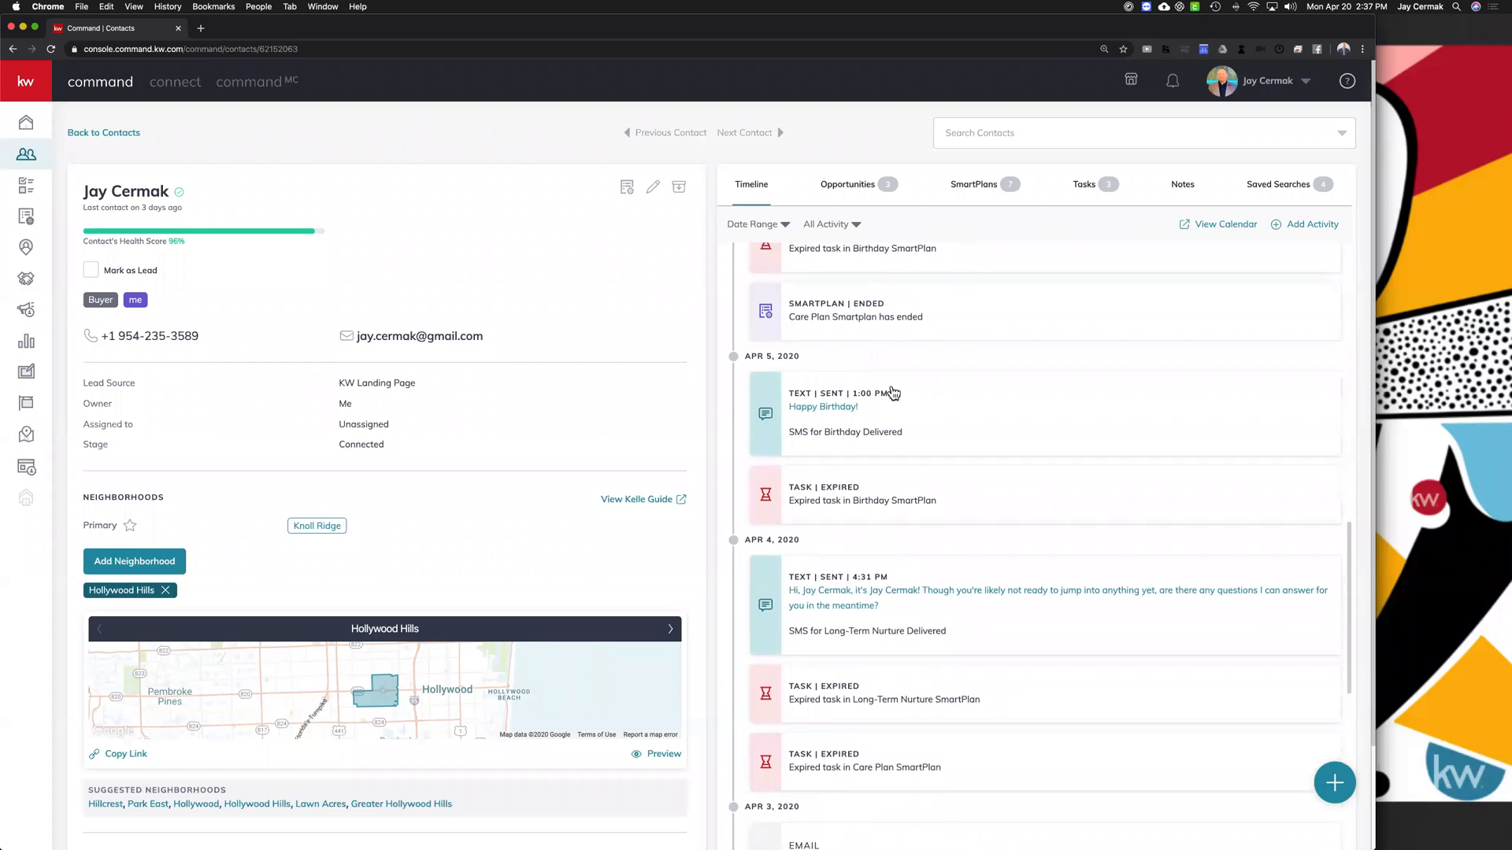
scroll(892, 392, down, 1)
scroll(892, 392, up, 8)
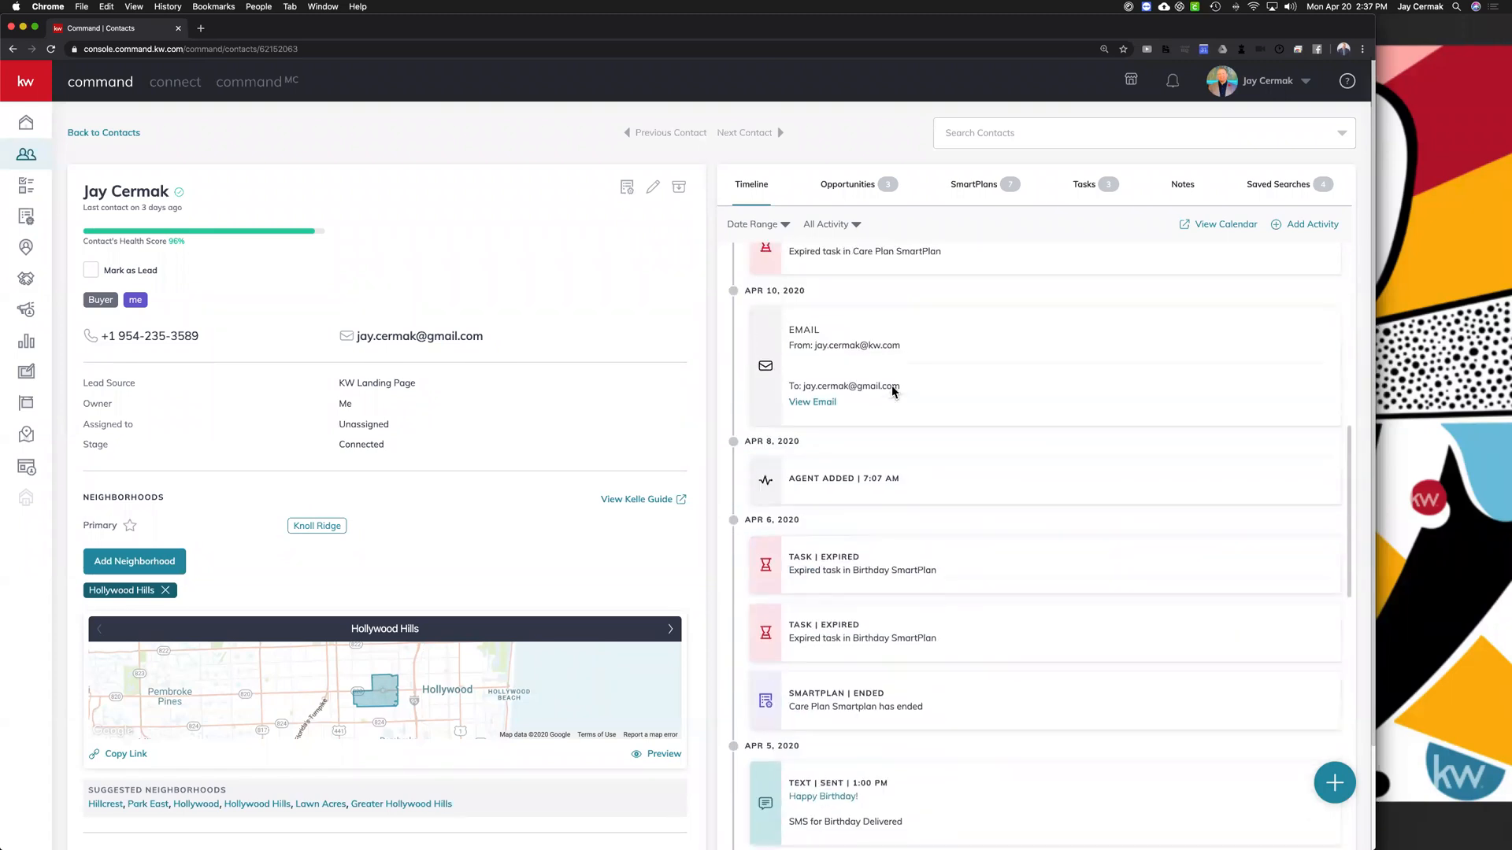
scroll(892, 392, up, 6)
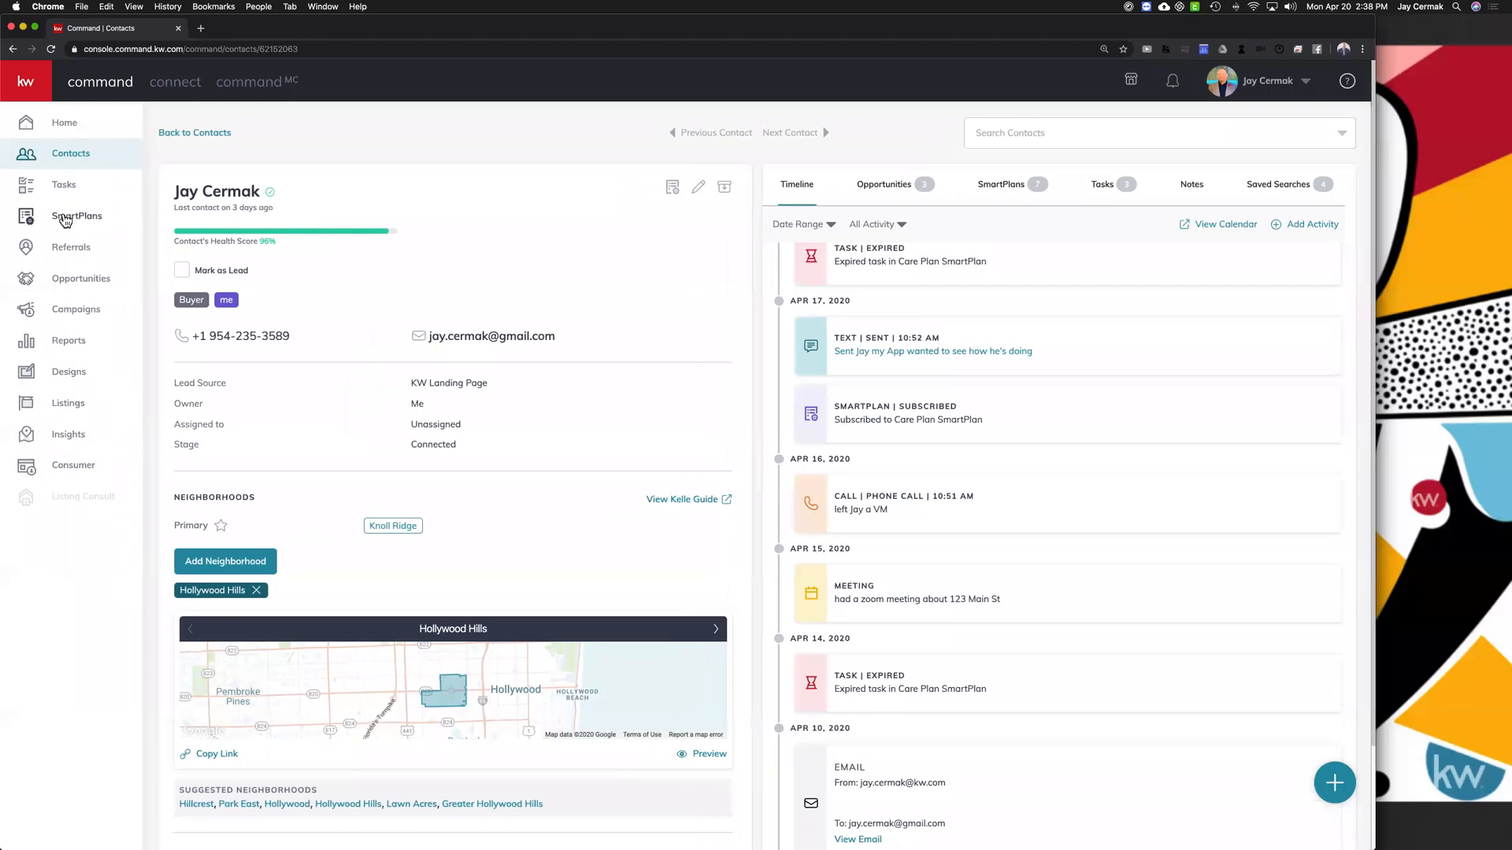
Step: Create a new SmartPlan named Test 4_20 from the My SmartPlans page
click(66, 218)
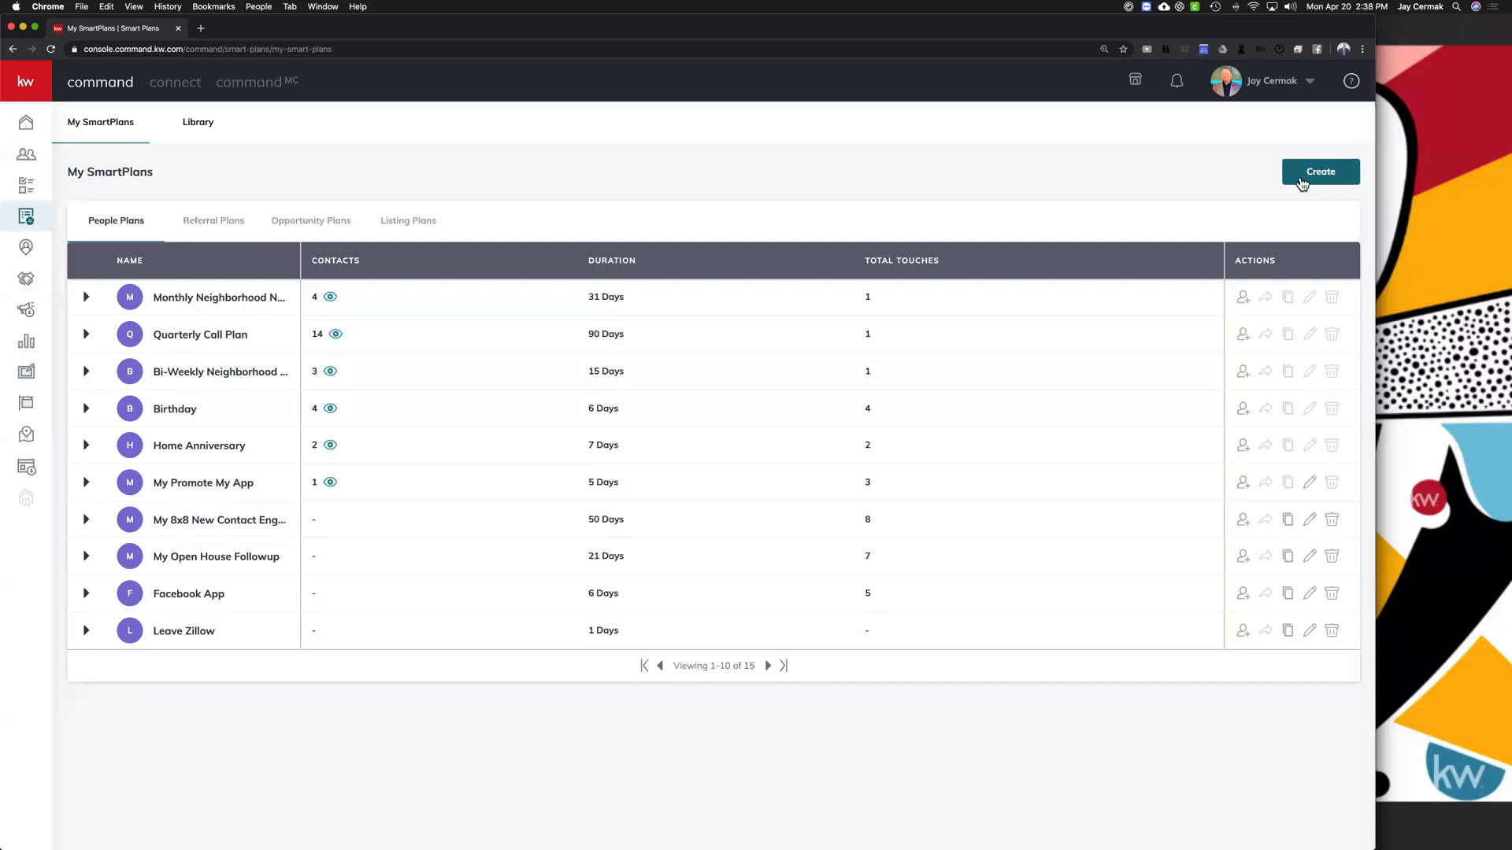
click(1302, 182)
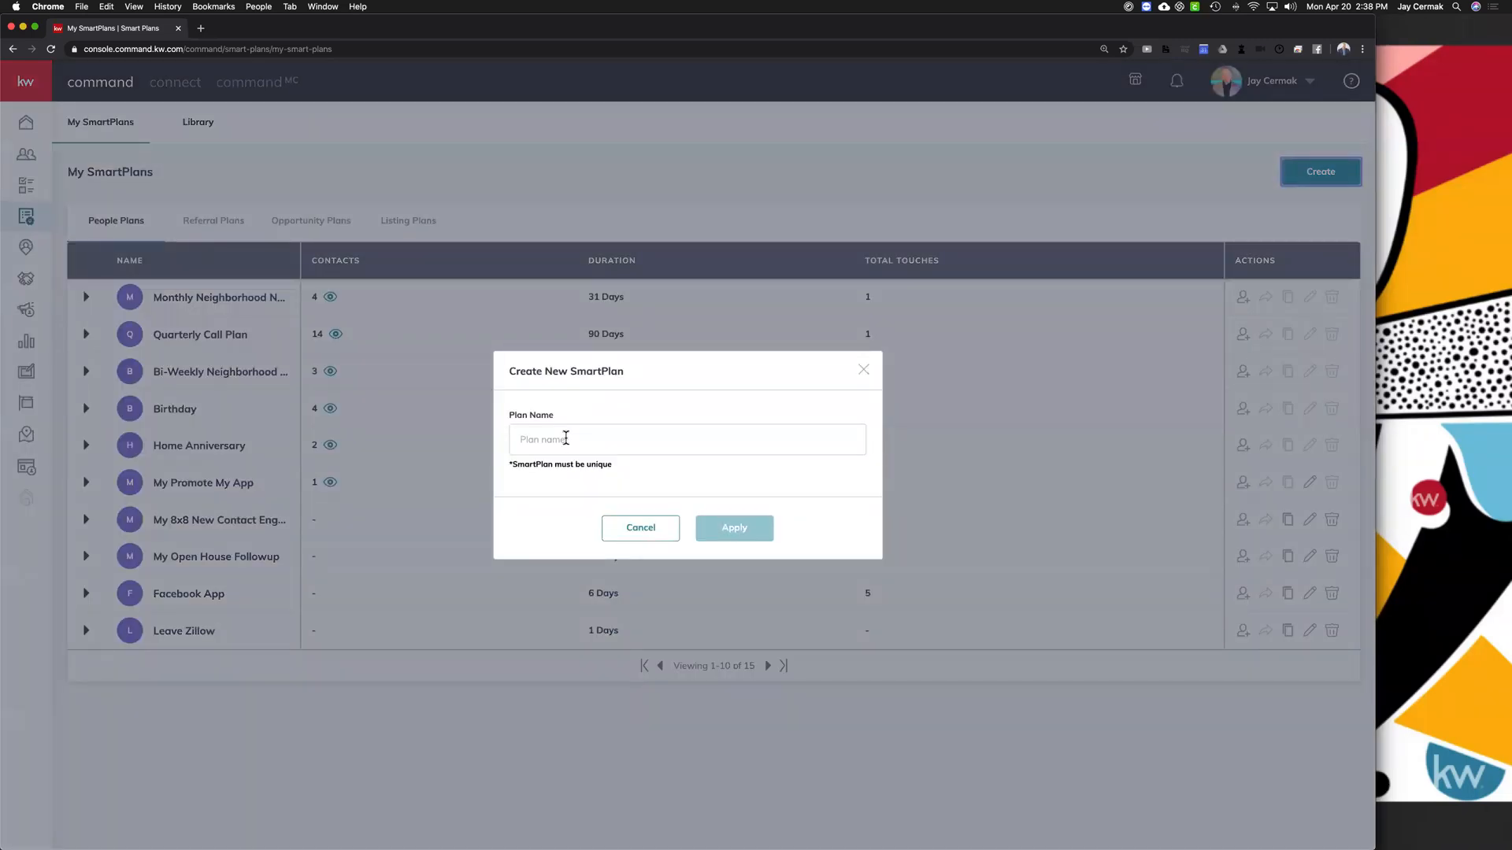
click(565, 438)
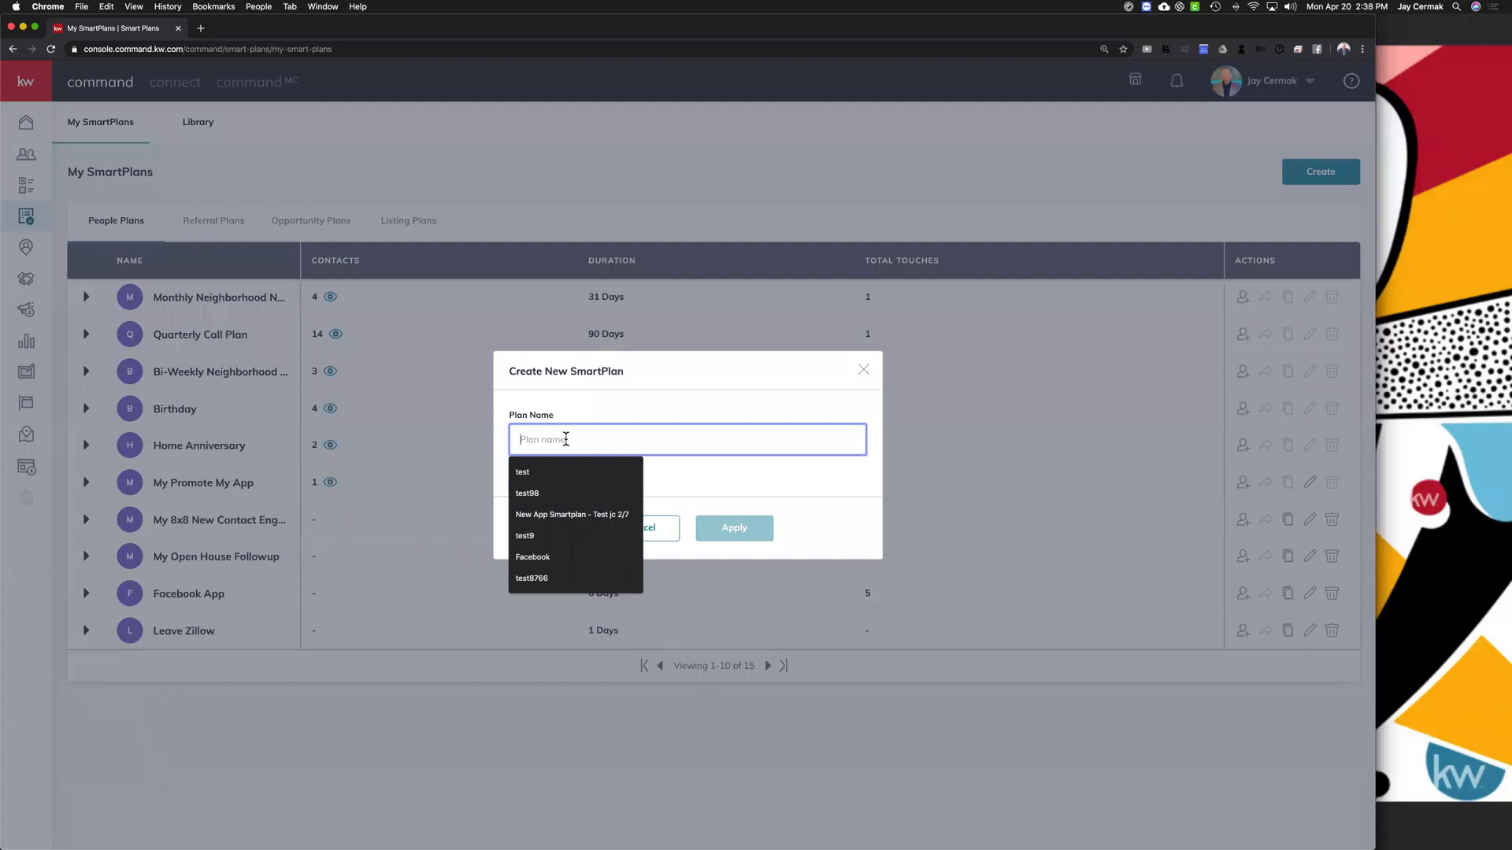
text(Test 4_20)
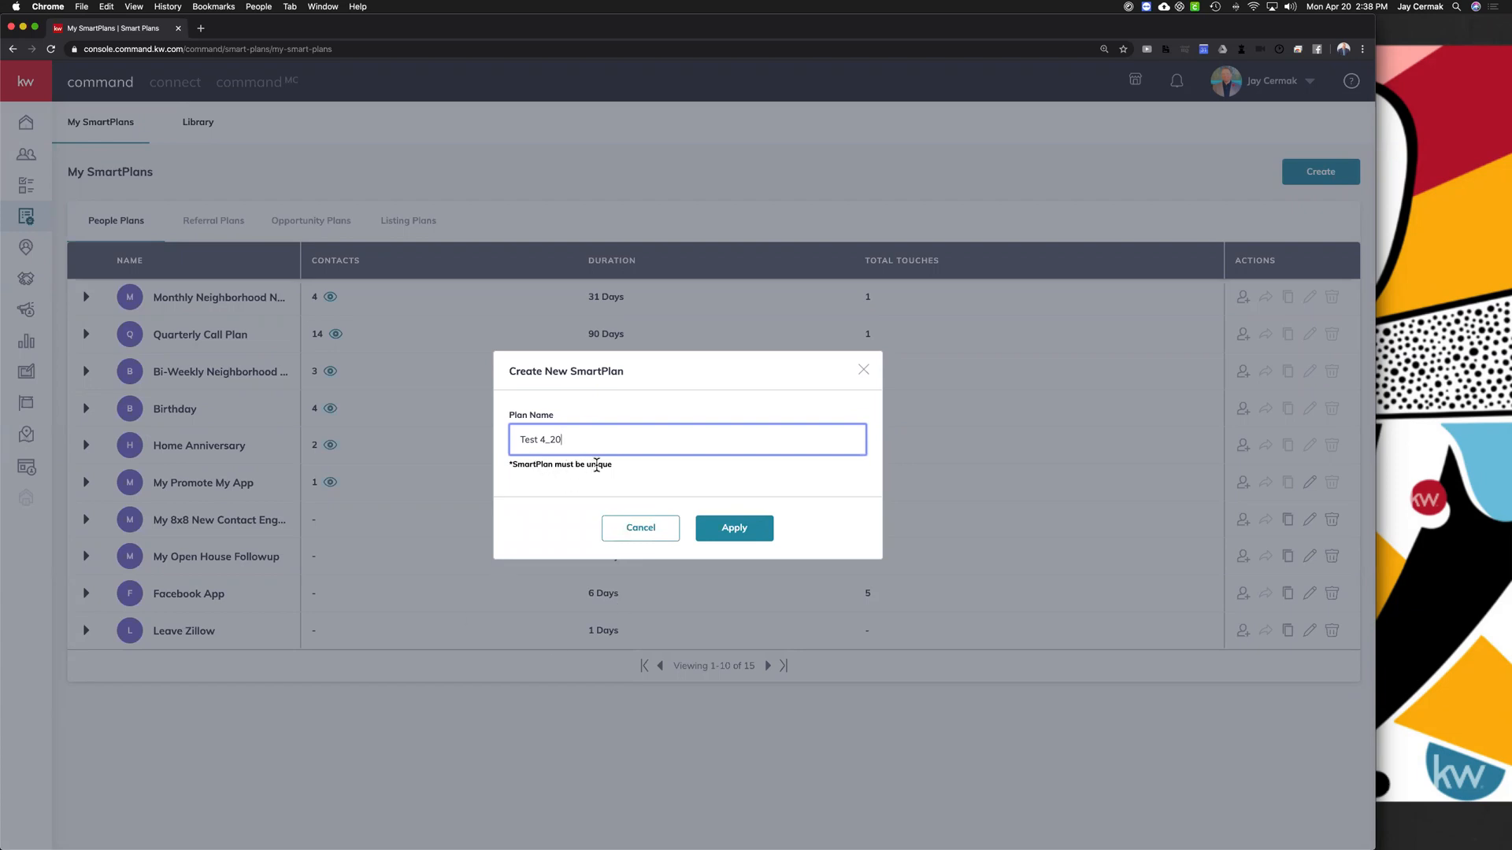
click(706, 531)
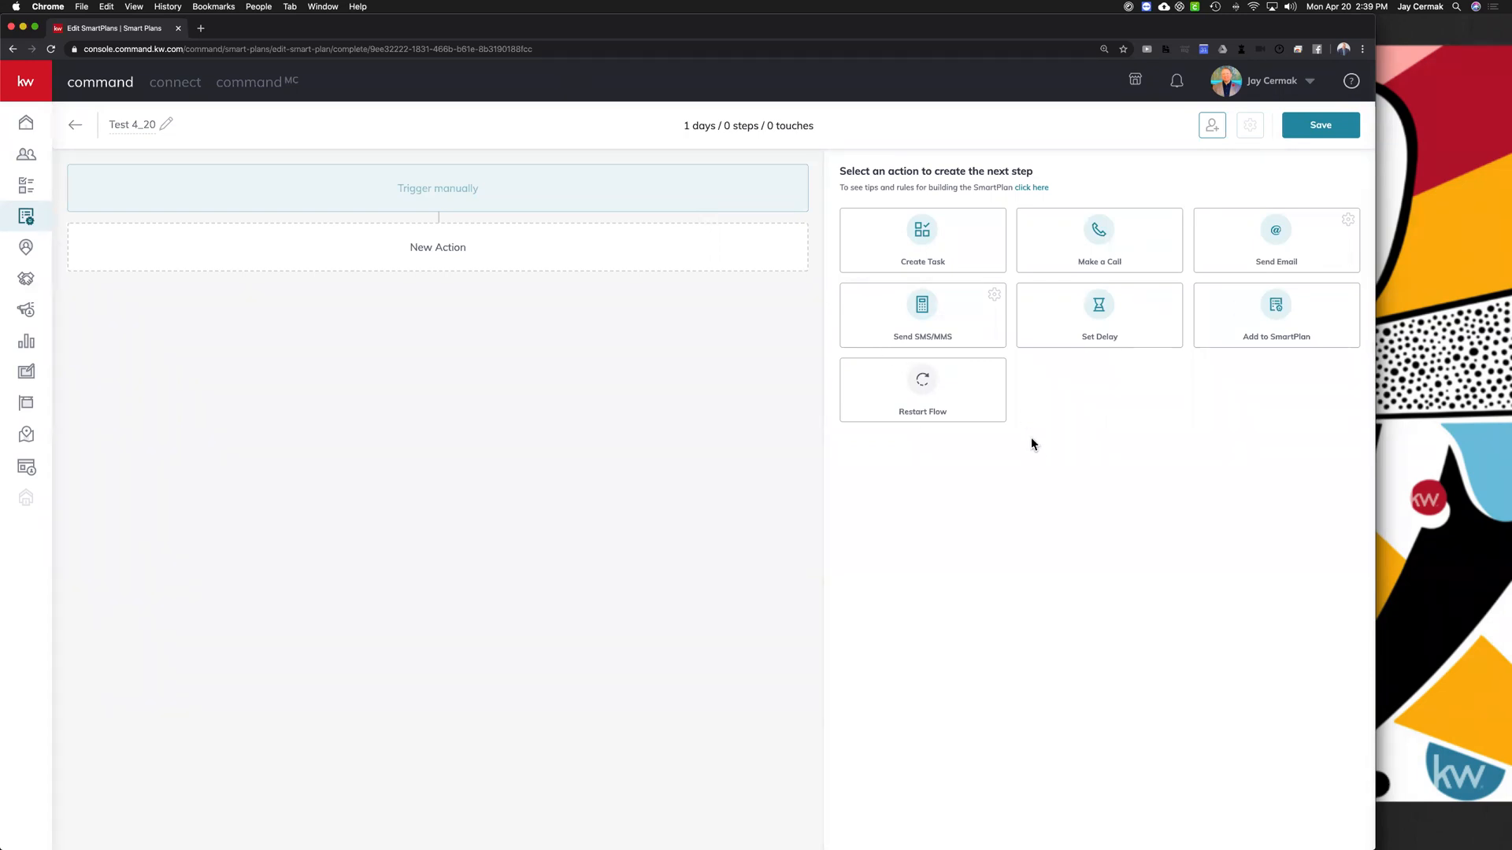
Step: Open the tips and rules for building the SmartPlan and read those on tasks, text messages, emails and delays
drag(848, 188, 1044, 190)
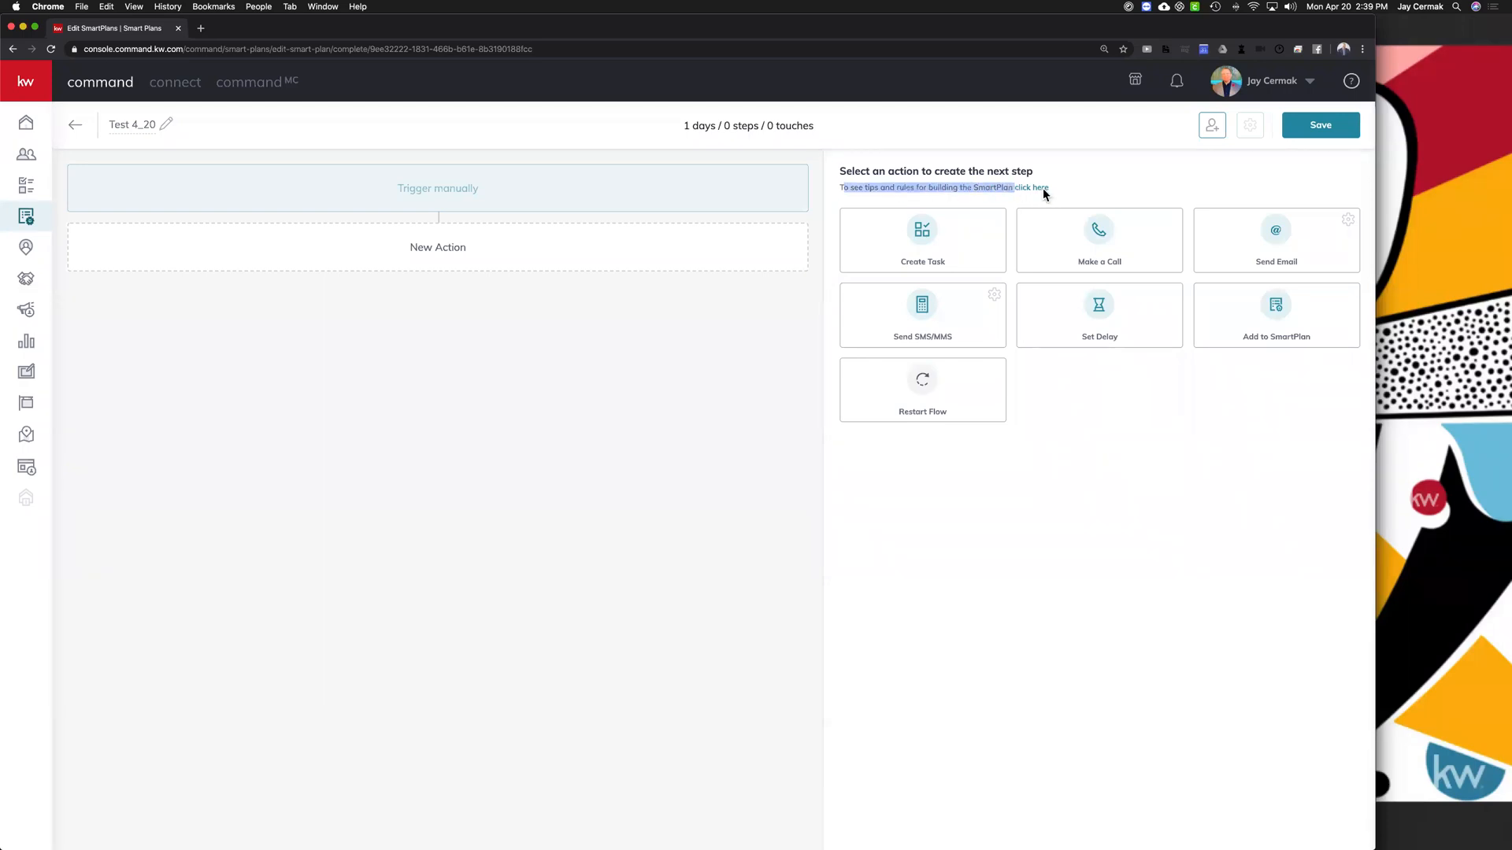
click(1043, 189)
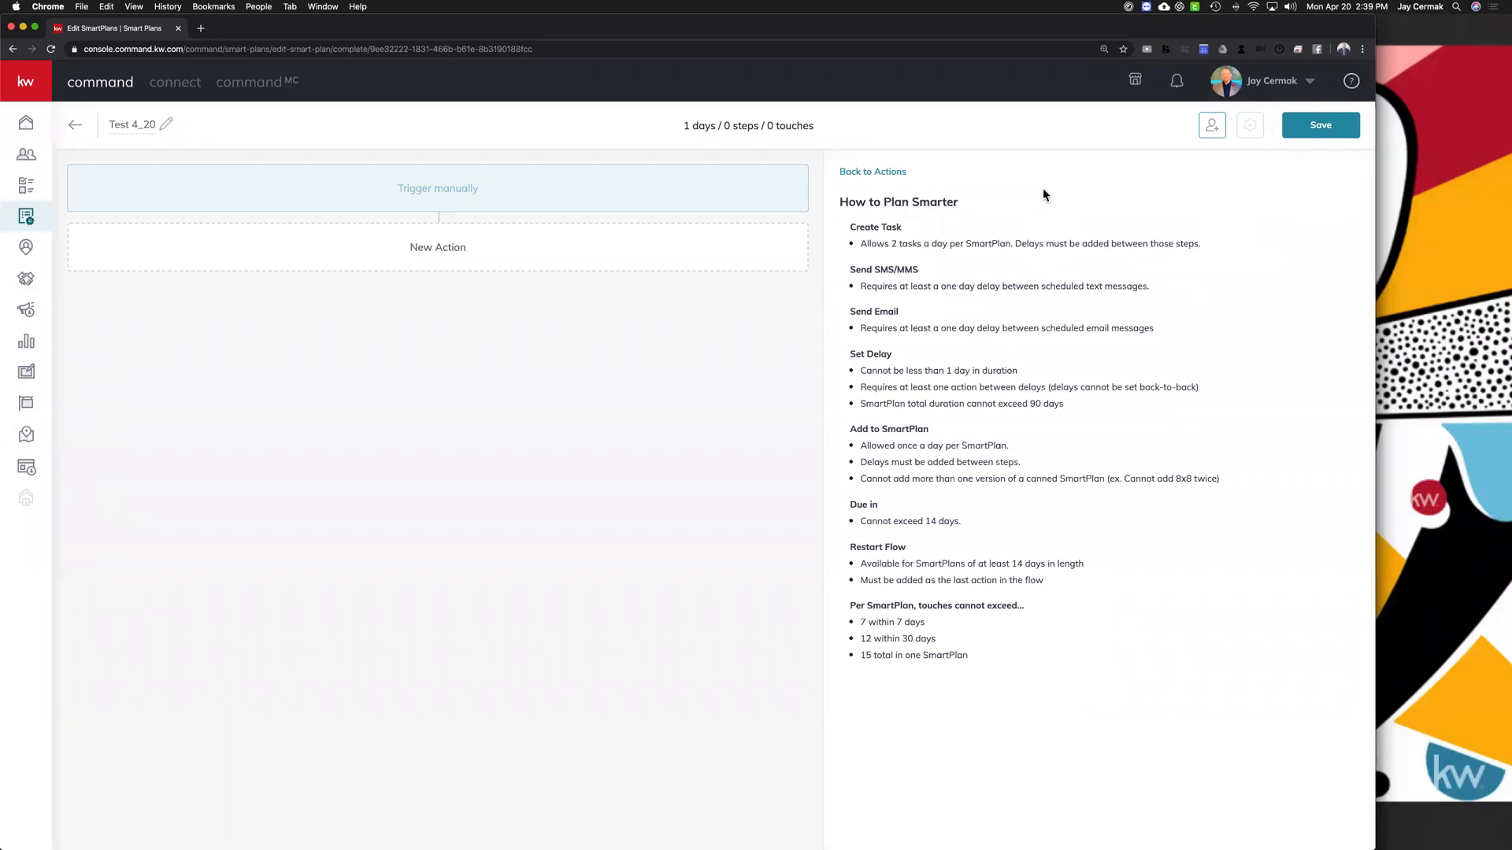
triple_click(918, 270)
drag(860, 287, 1041, 290)
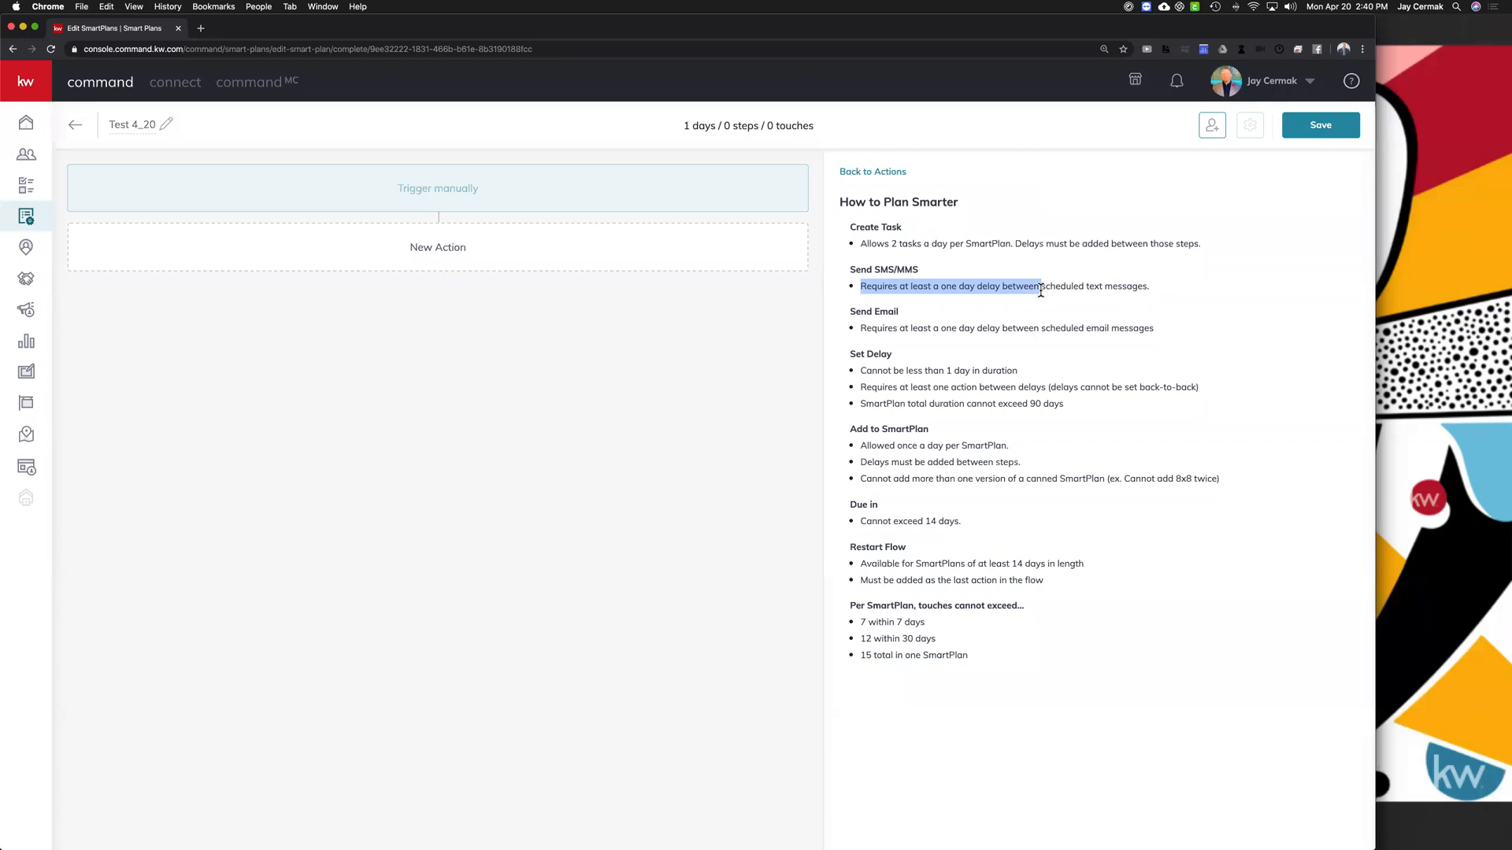
drag(861, 329, 1143, 326)
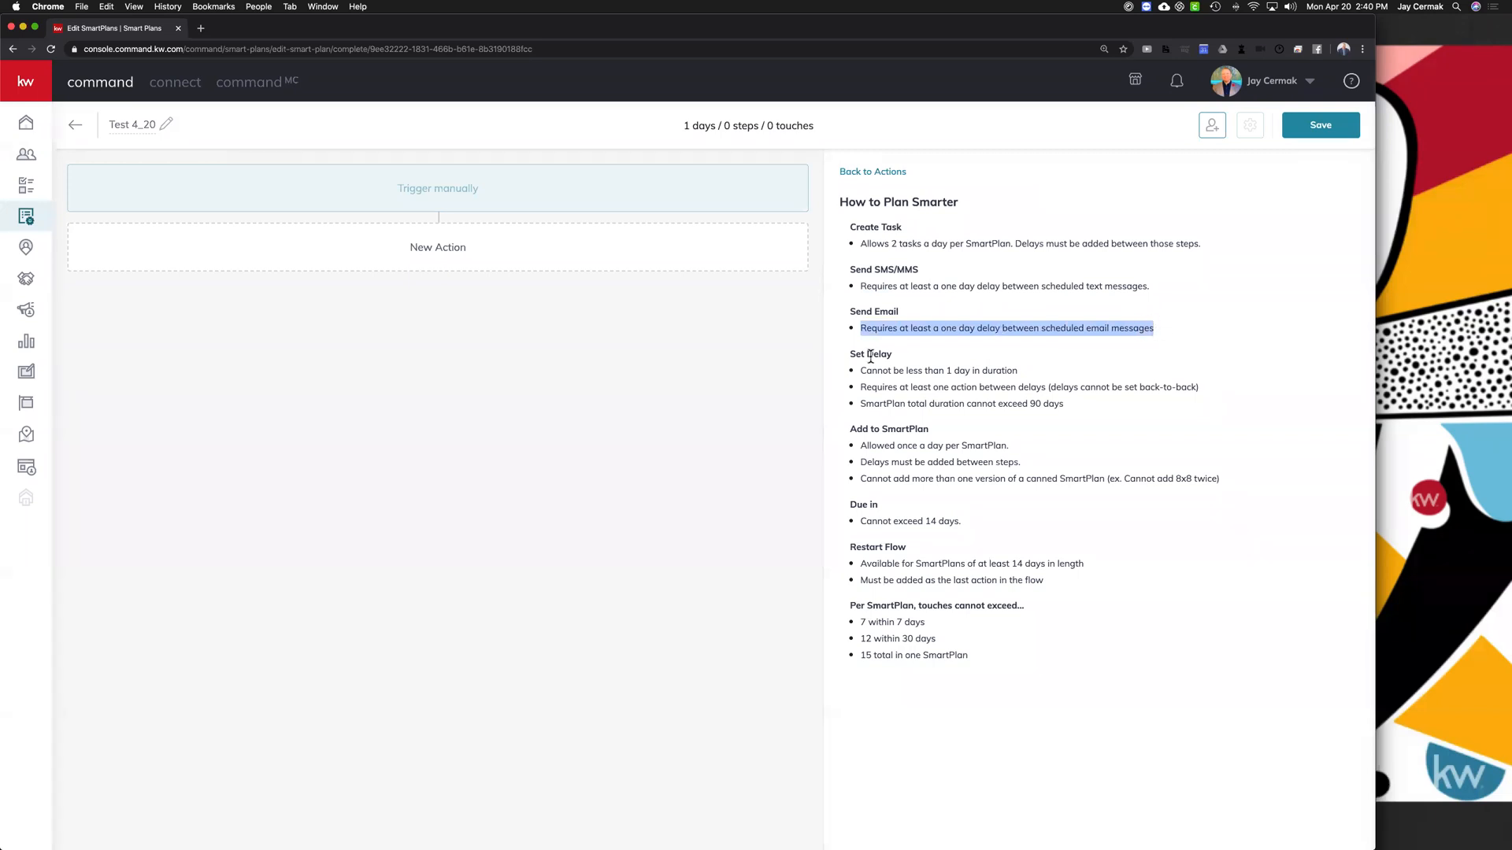
click(856, 377)
drag(857, 378, 1018, 371)
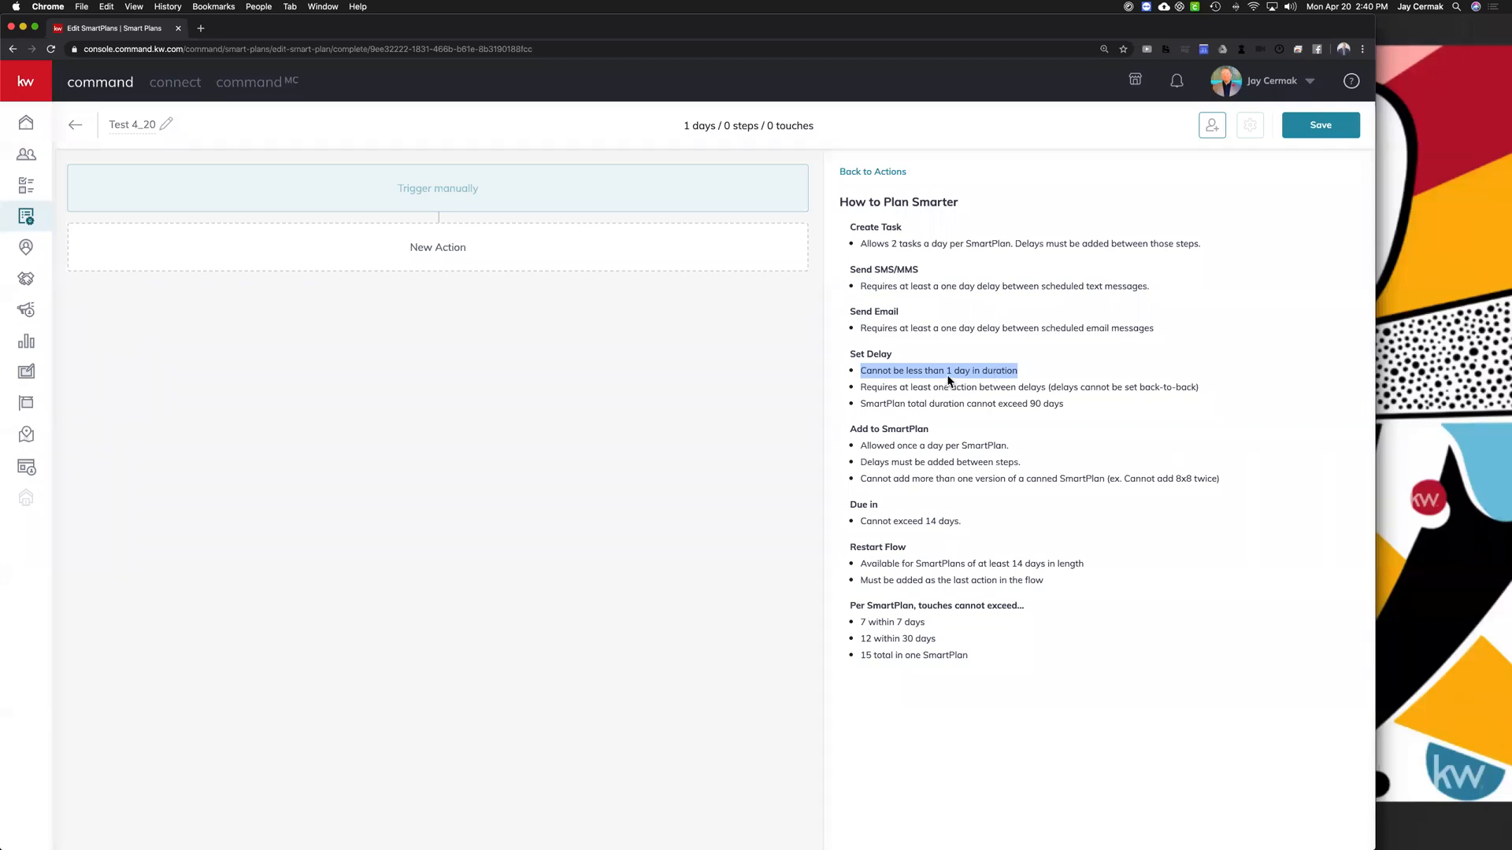
drag(862, 386, 1216, 386)
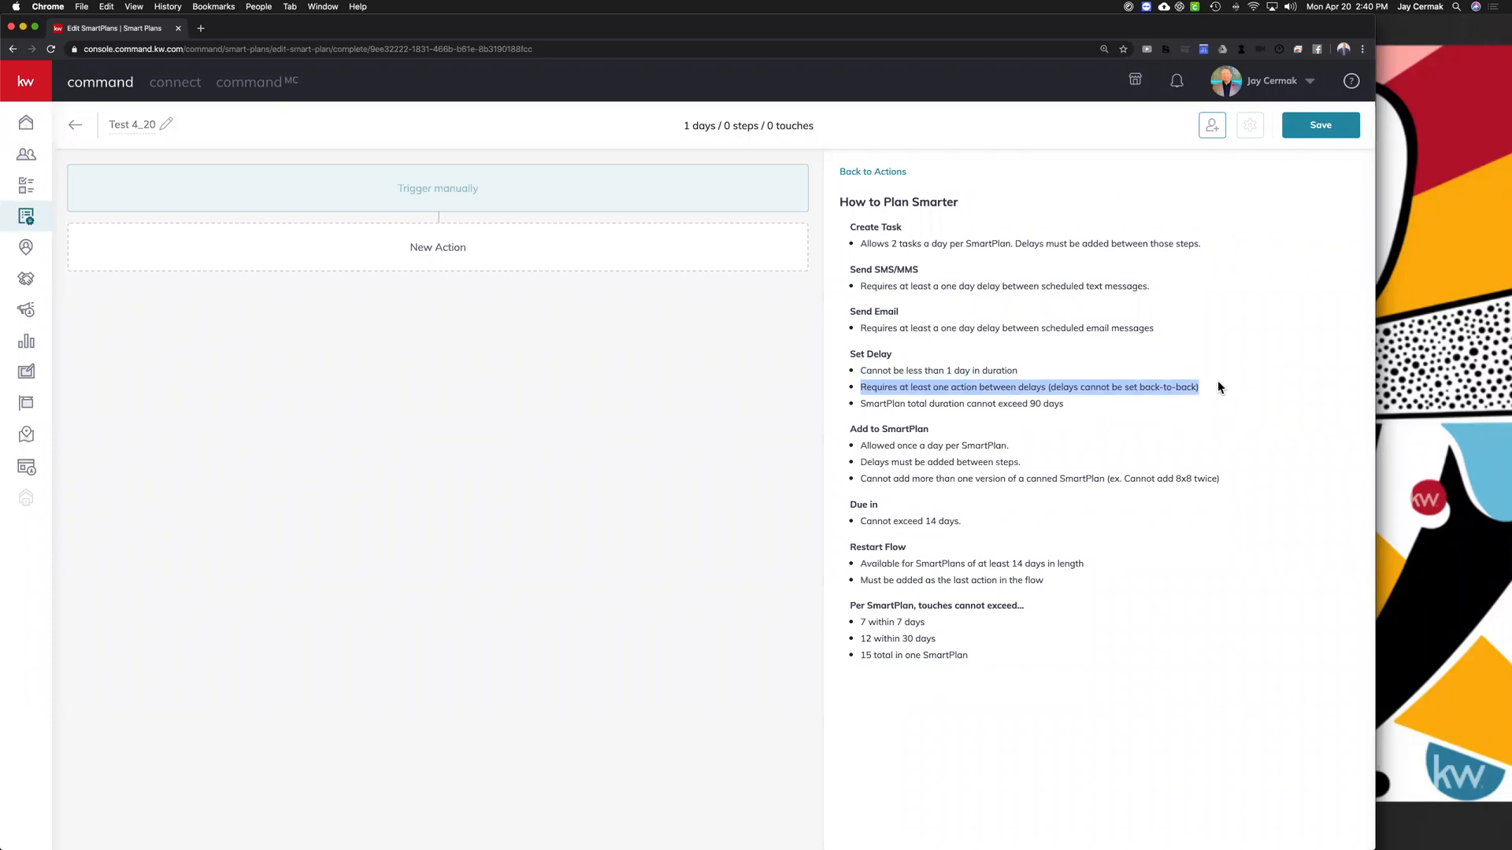
Step: Read the How to Plan Smarter rules for Add to SmartPlan and Due in
double_click(872, 438)
drag(860, 446, 1017, 455)
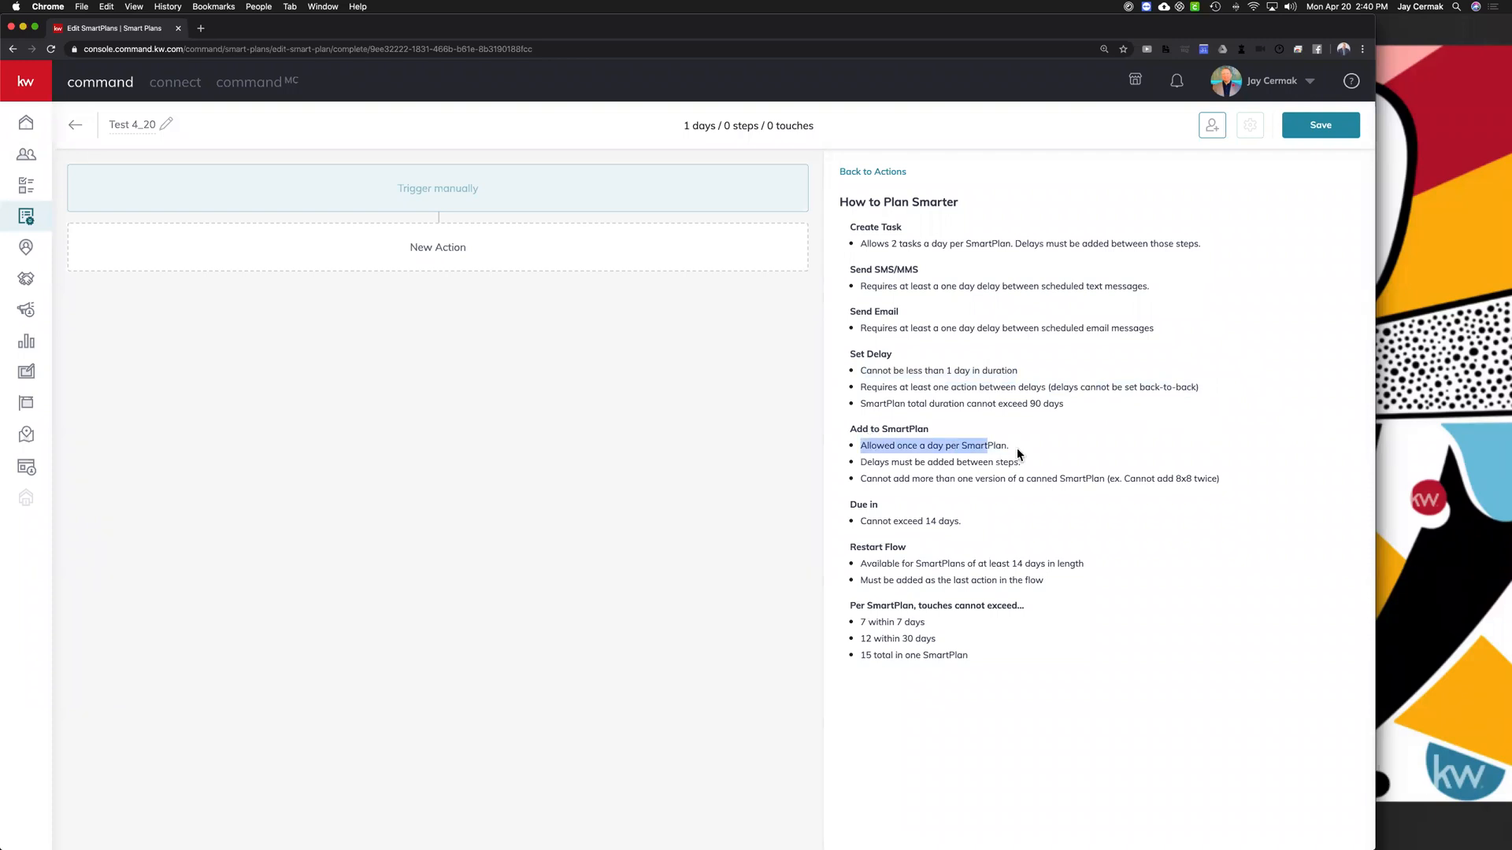
drag(860, 462, 1025, 469)
drag(866, 480, 1212, 479)
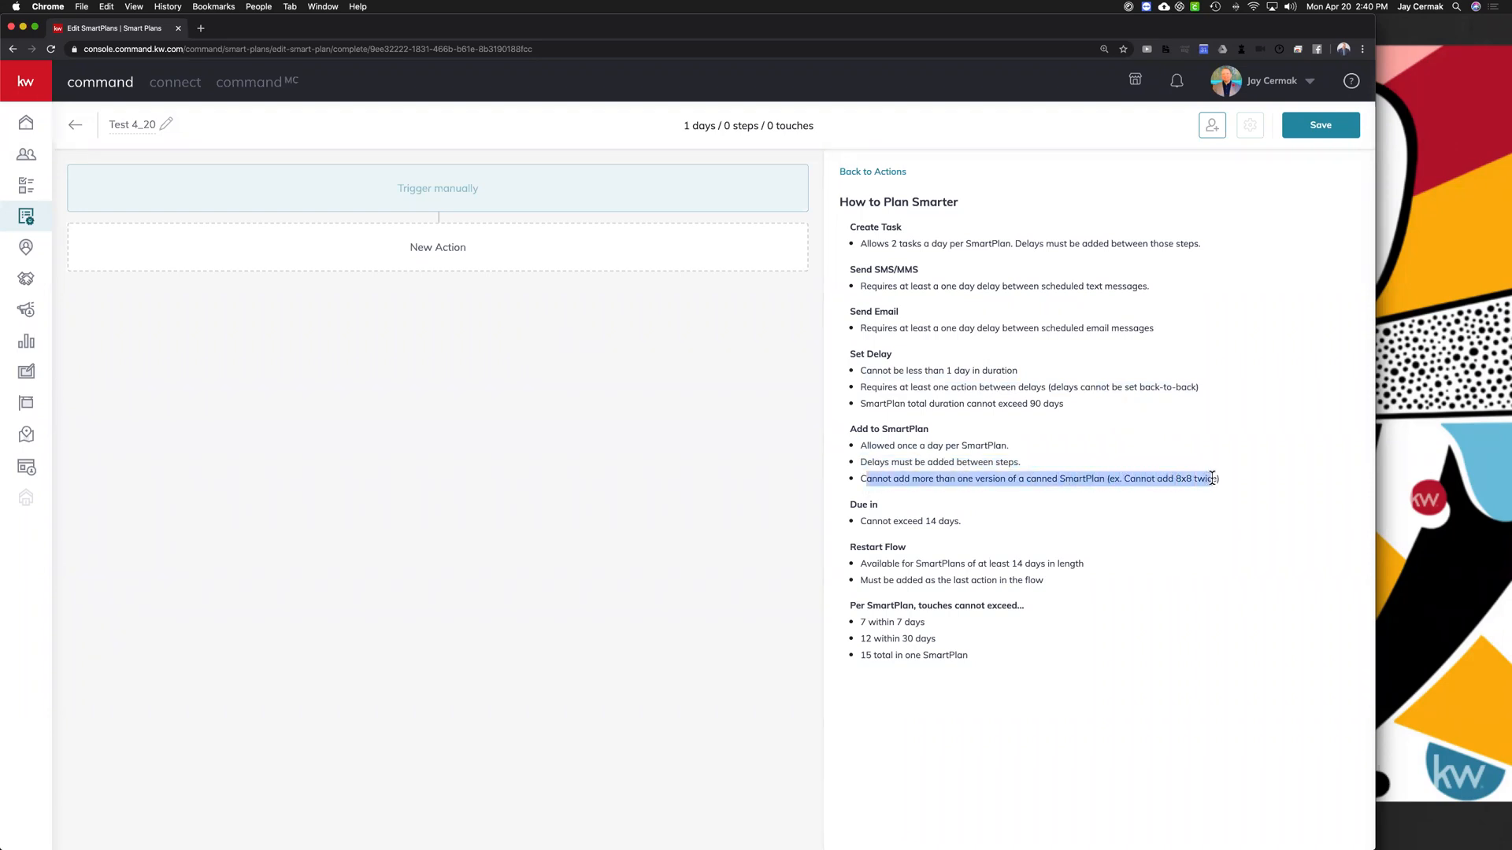
click(1212, 479)
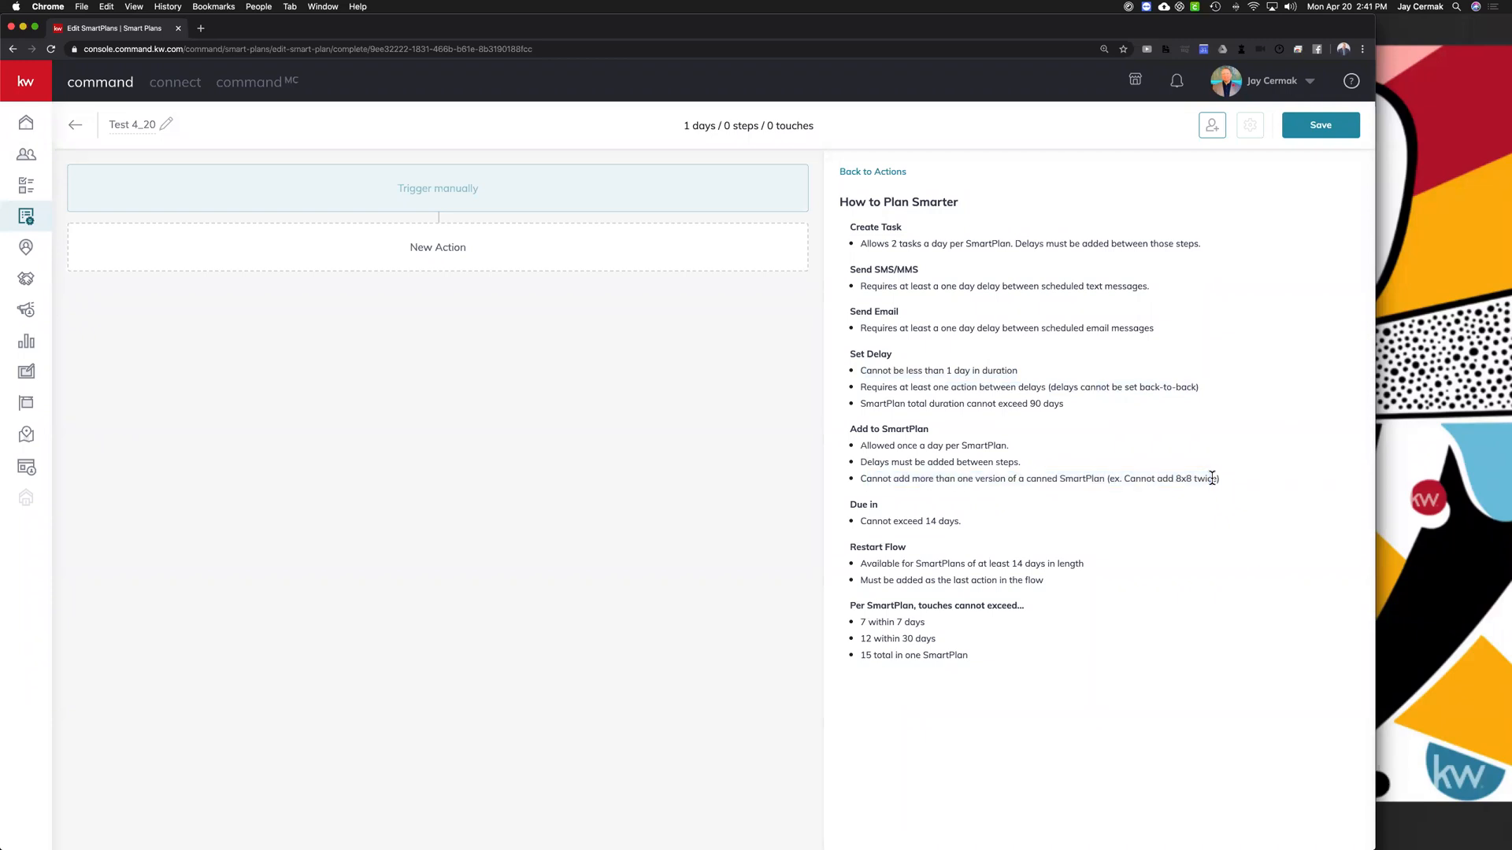
drag(847, 508, 966, 522)
click(866, 517)
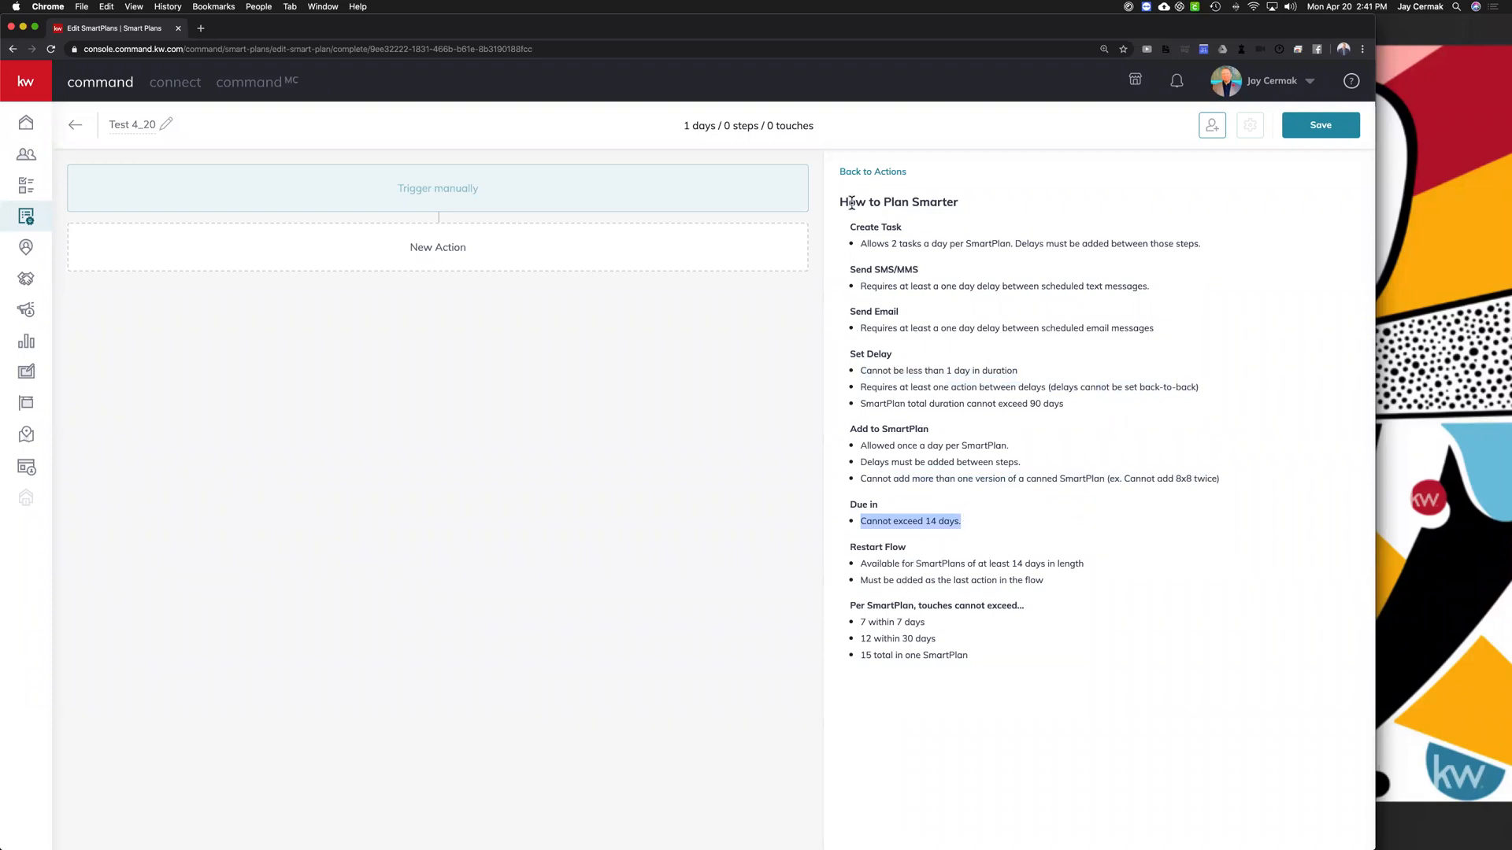
Step: Return to the SmartPlans list and create a new people SmartPlan named "Test 4_20_20"
click(77, 128)
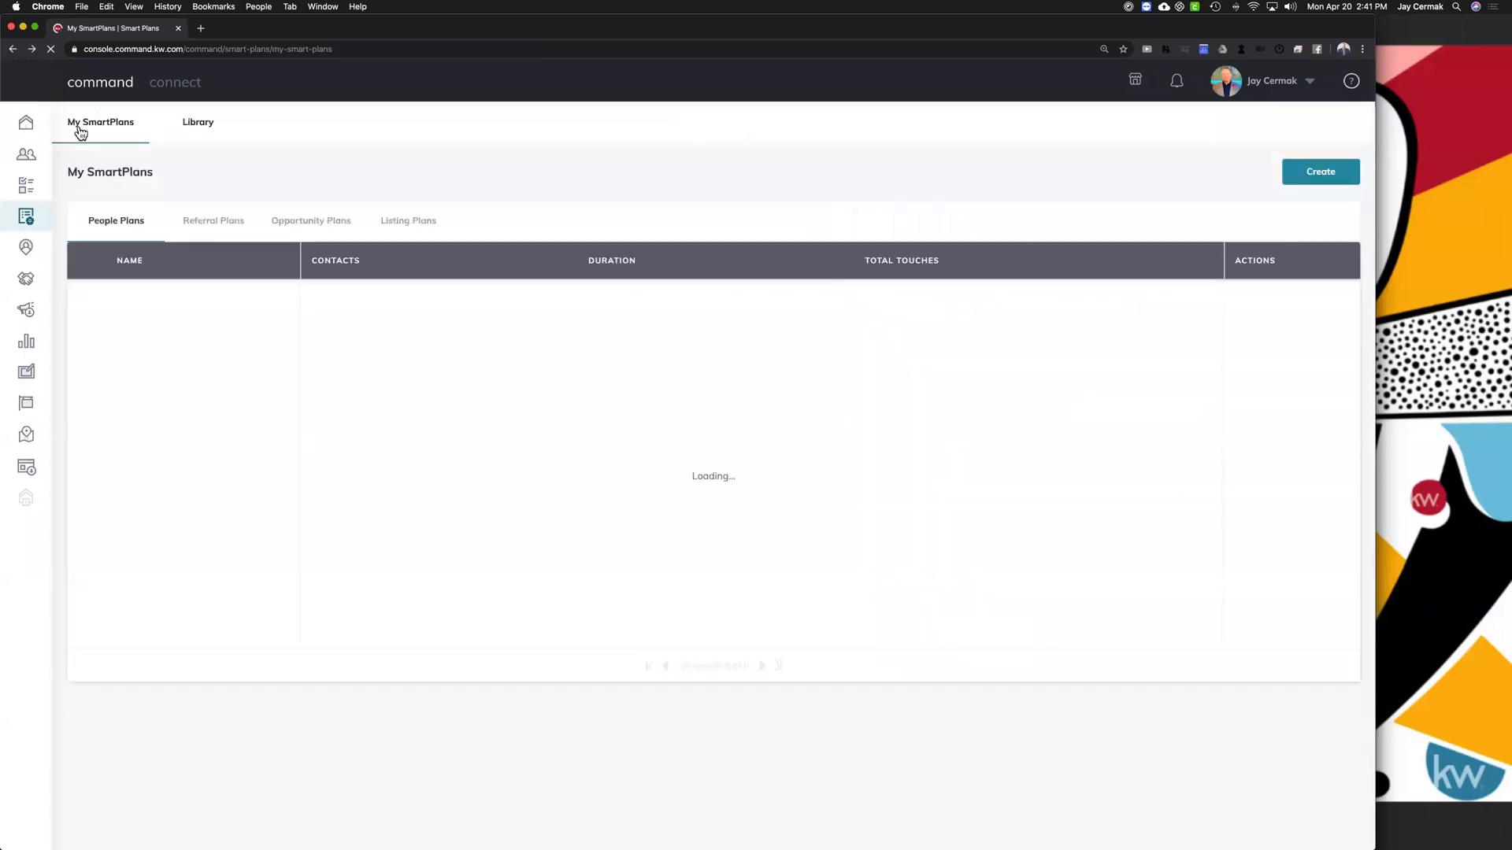
click(1320, 171)
click(657, 449)
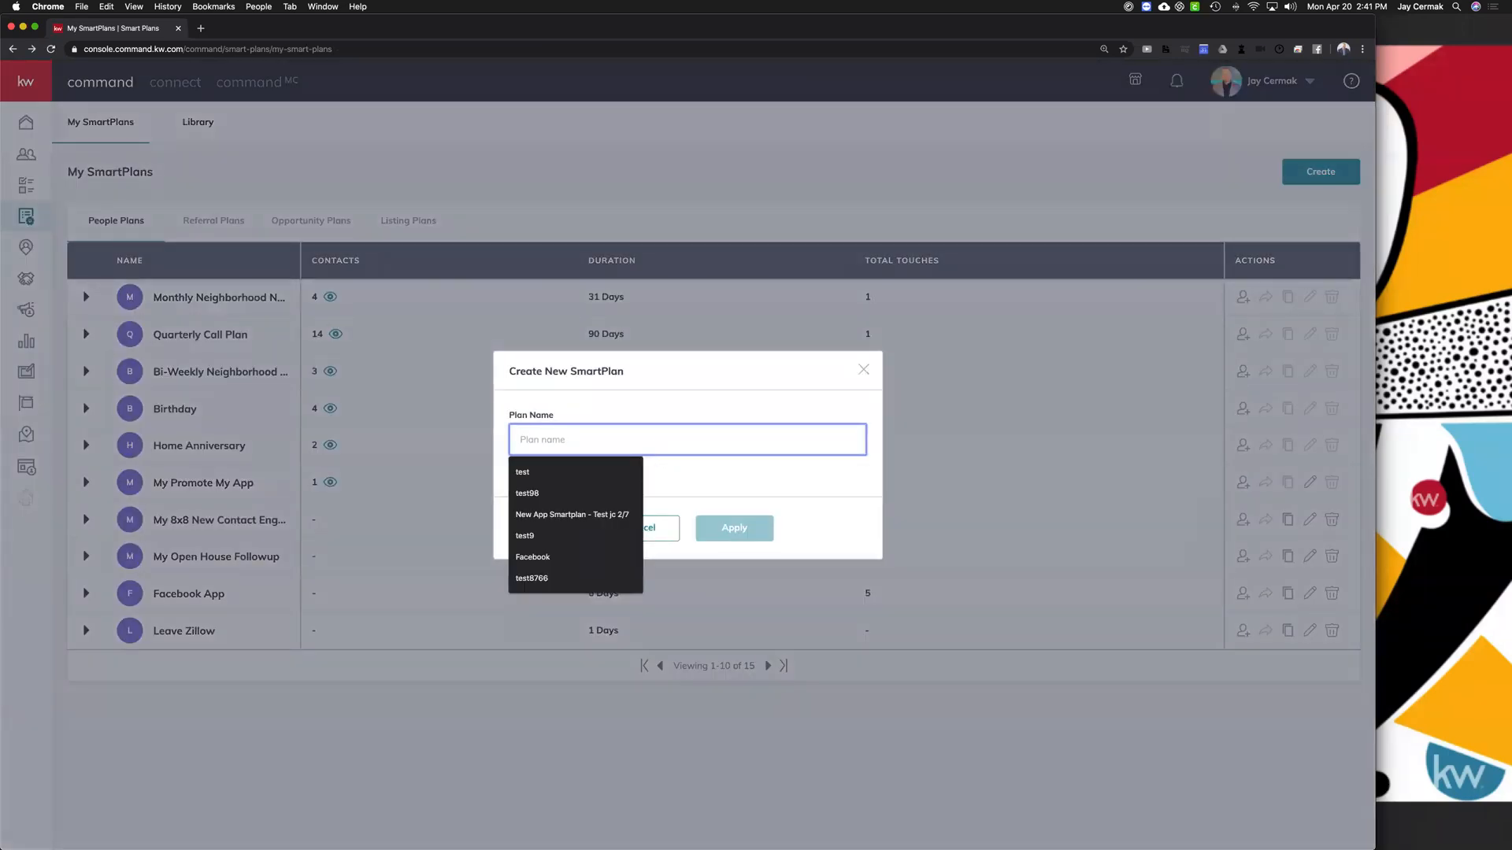
text(Test)
click(555, 472)
click(740, 531)
click(598, 439)
text(_20_20)
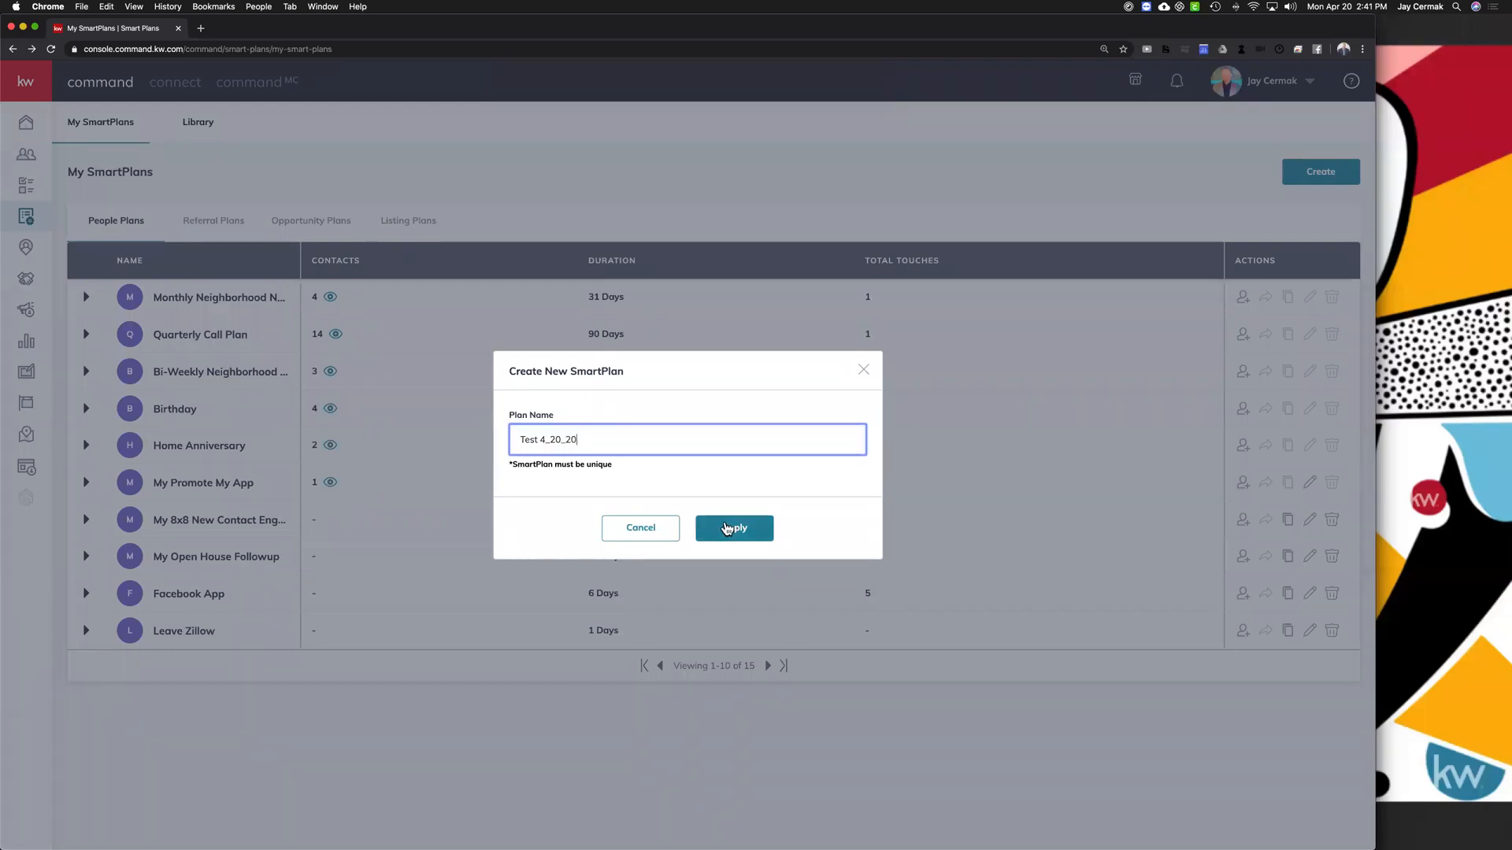
click(727, 528)
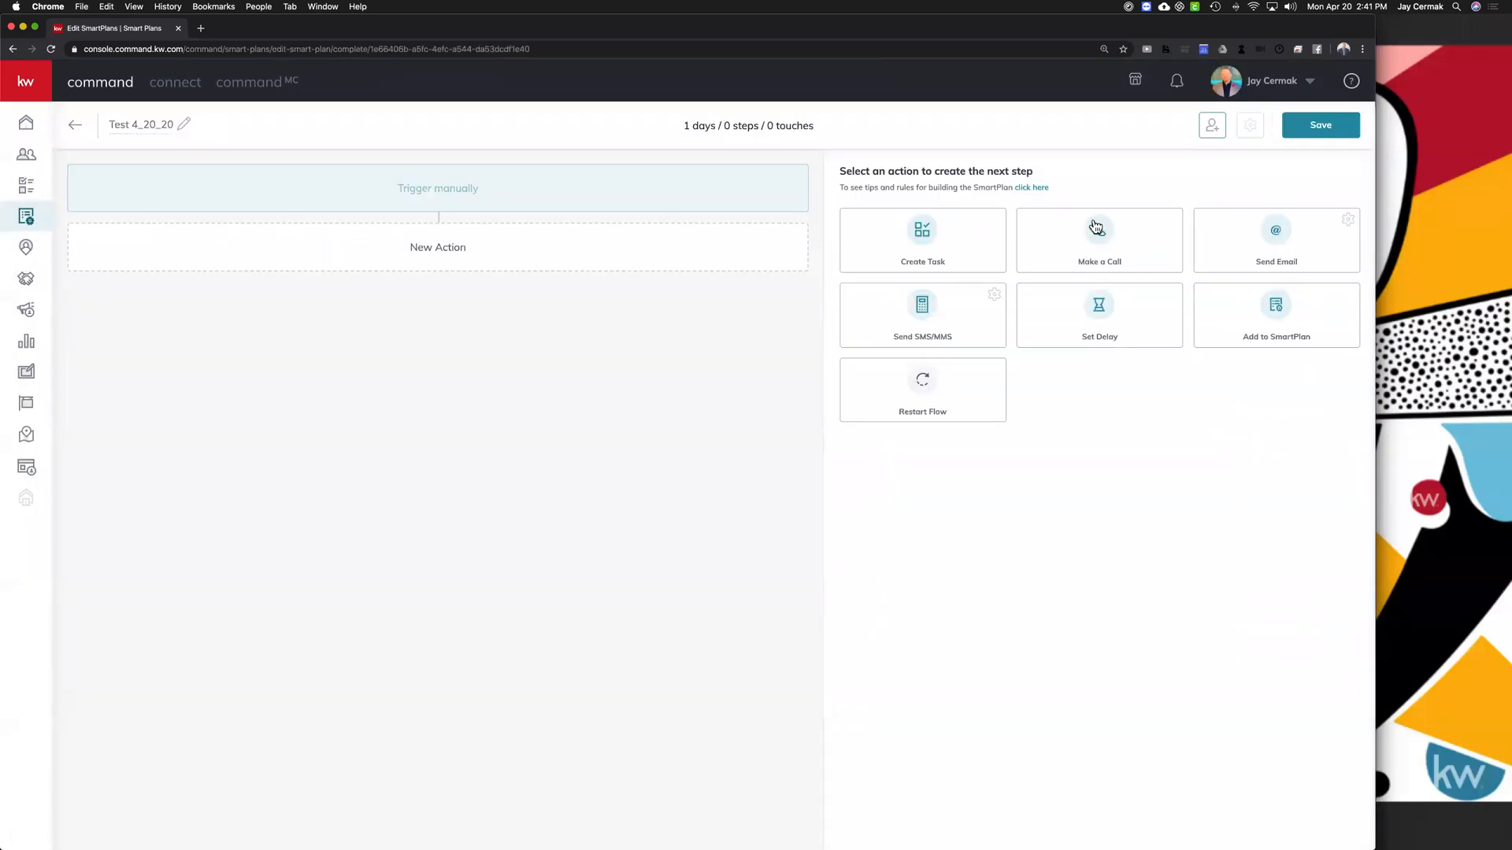
Step: Read the SmartPlan building rules, examining the limits on touches per plan, and return to the action choices
click(1038, 189)
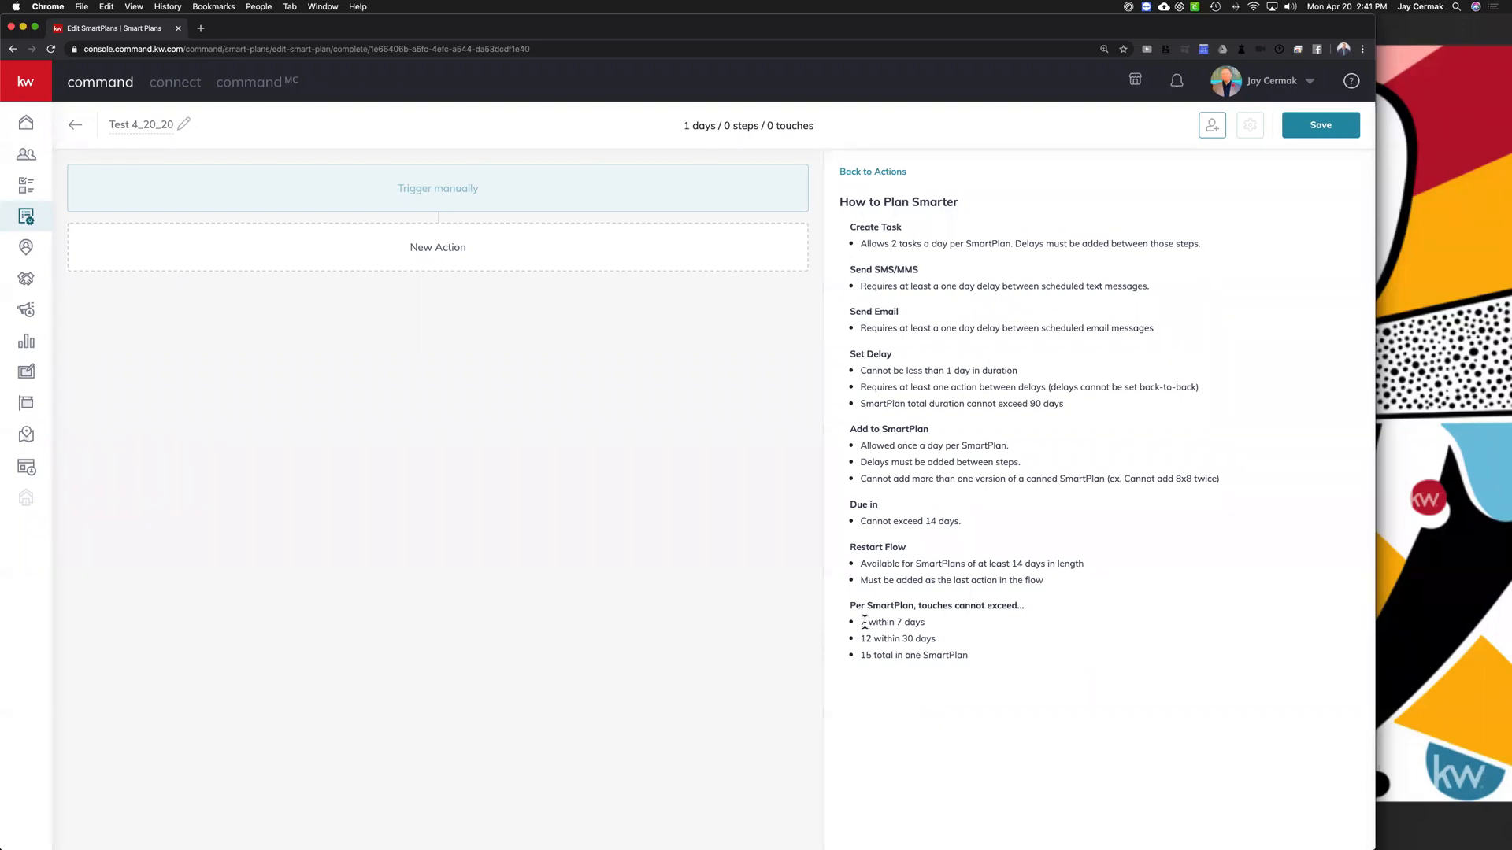
drag(861, 622, 931, 624)
click(866, 639)
drag(859, 655, 973, 660)
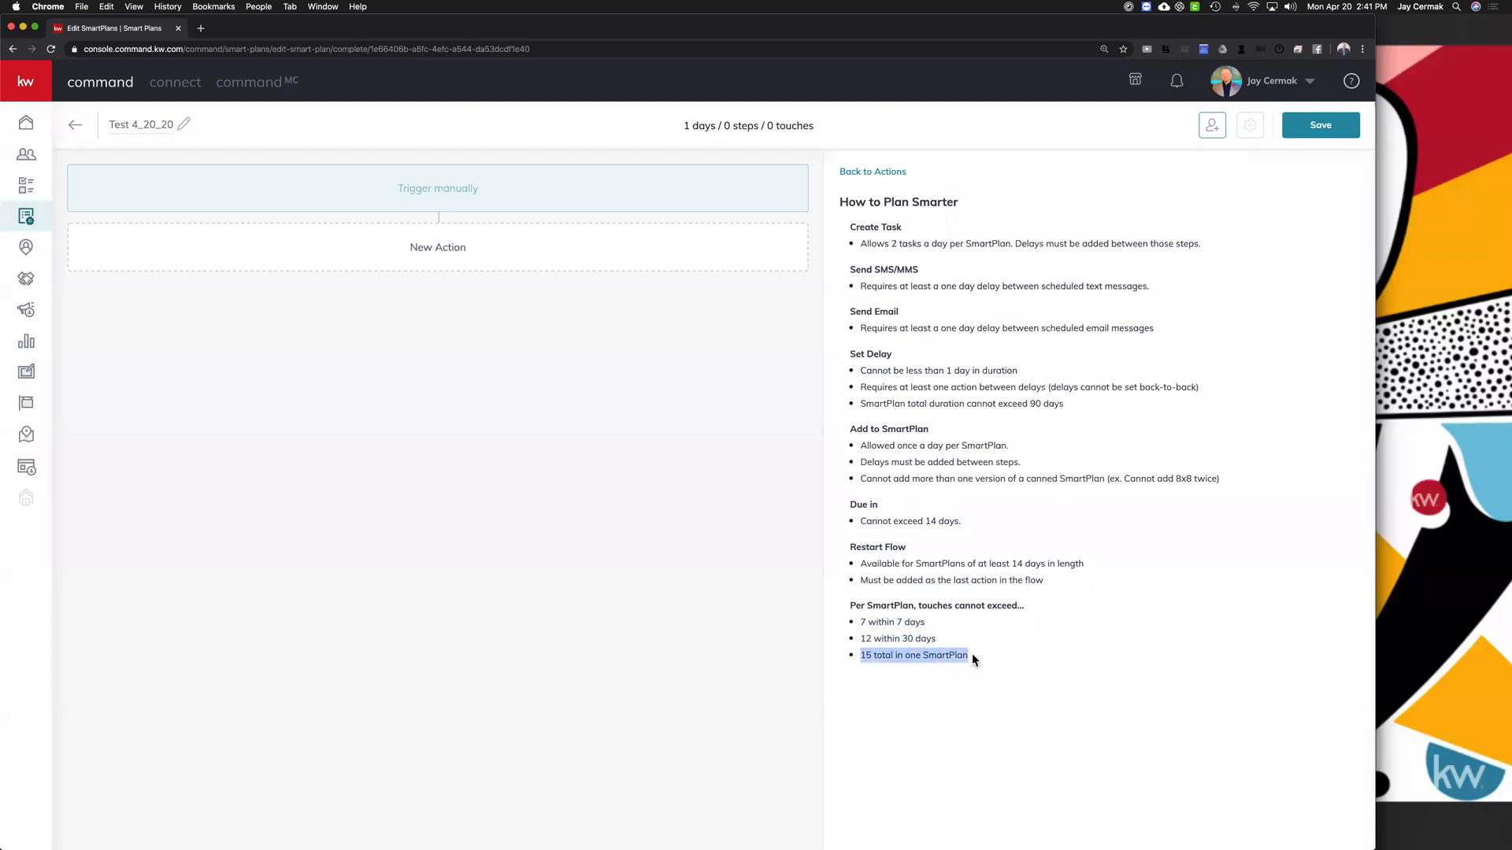
click(872, 174)
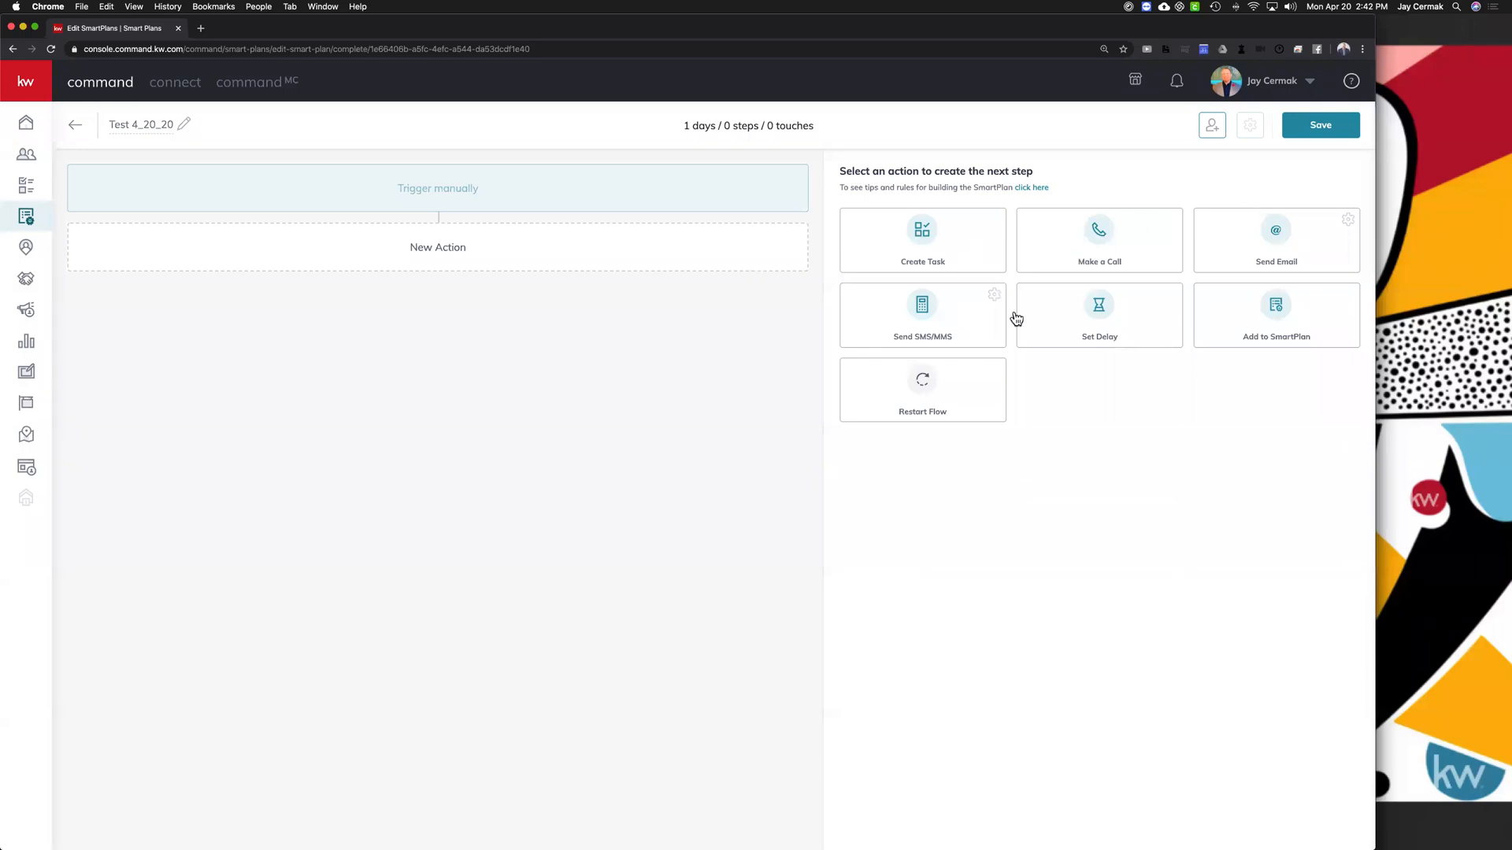
Step: Duplicate the active Care Plan SmartPlan as "Copy of Care Plan" and leave the original for the copy
click(78, 126)
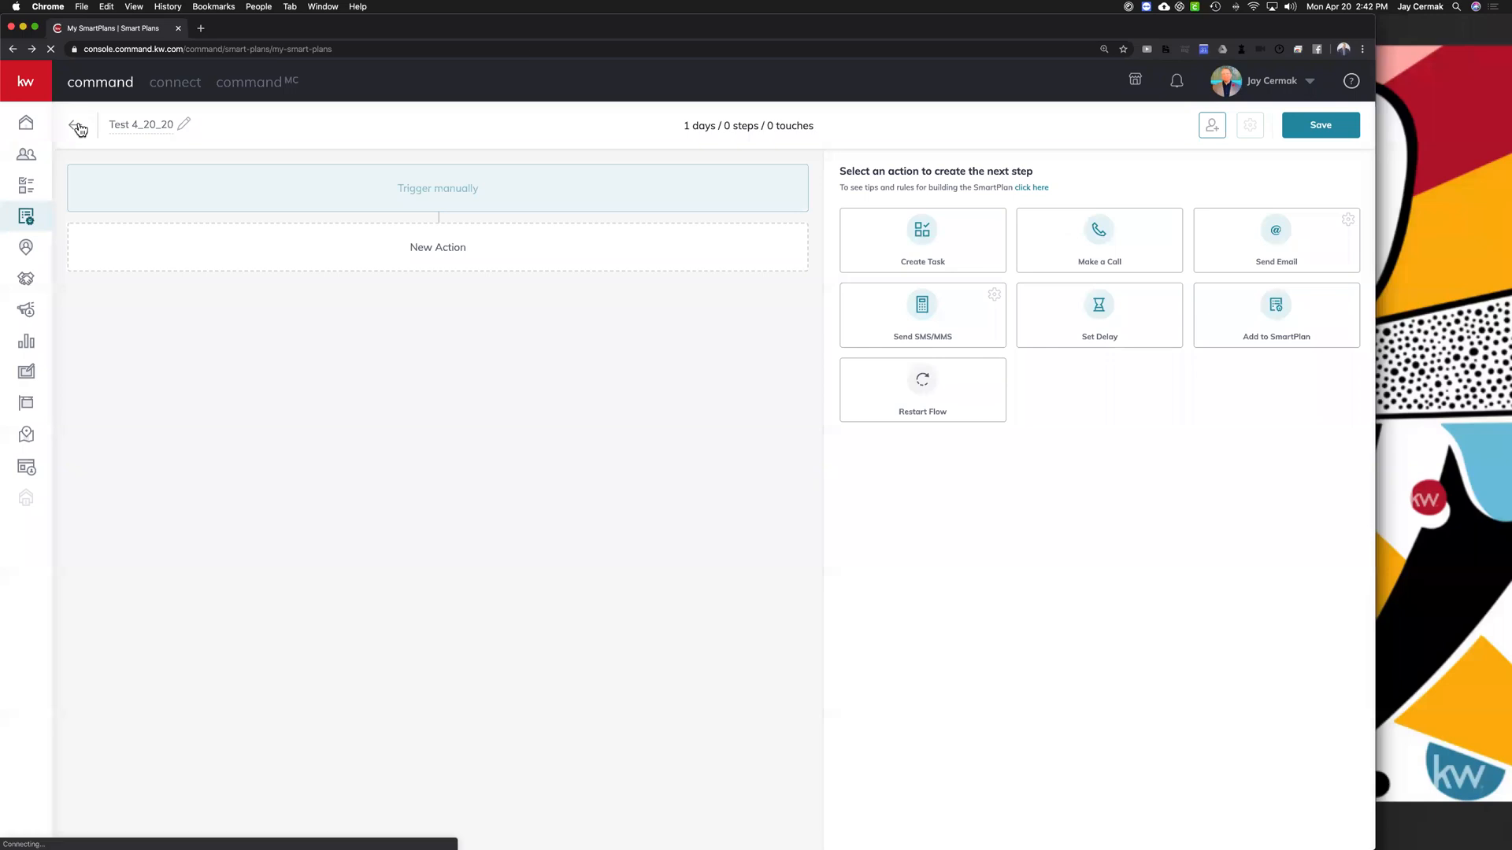
click(768, 666)
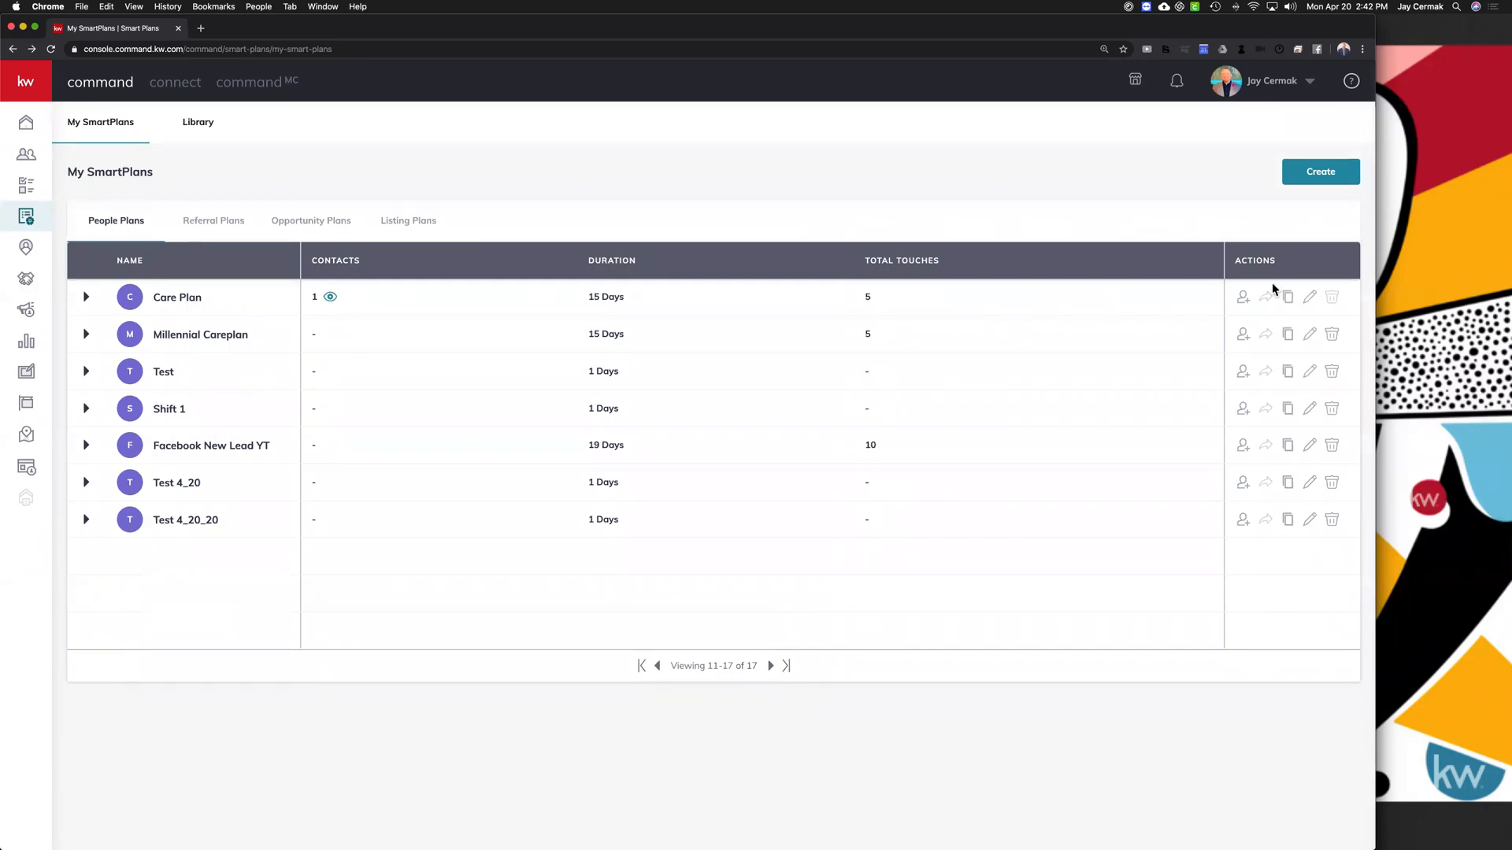
click(1311, 298)
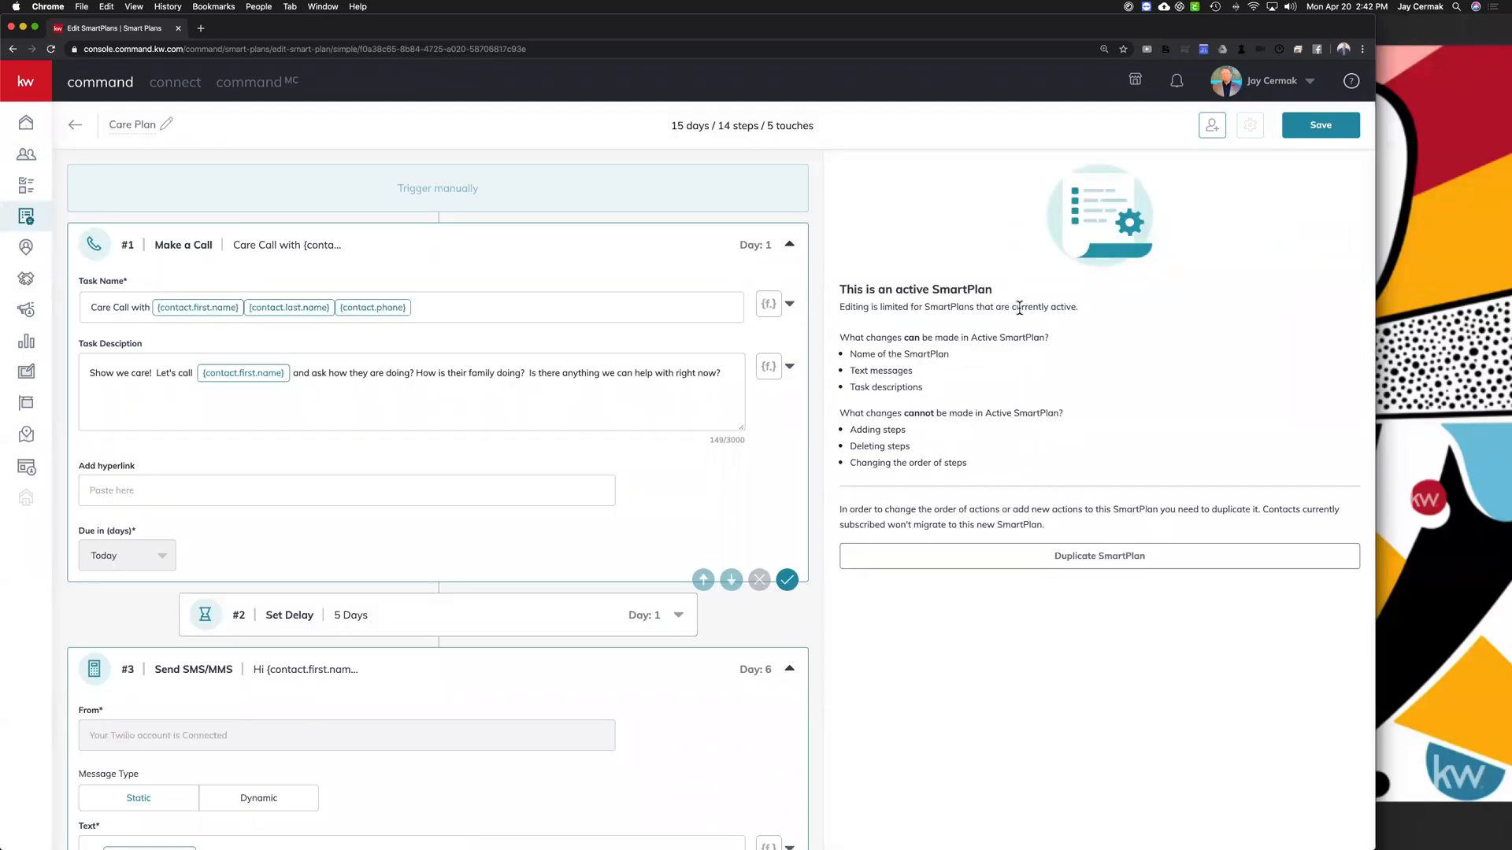
click(1044, 561)
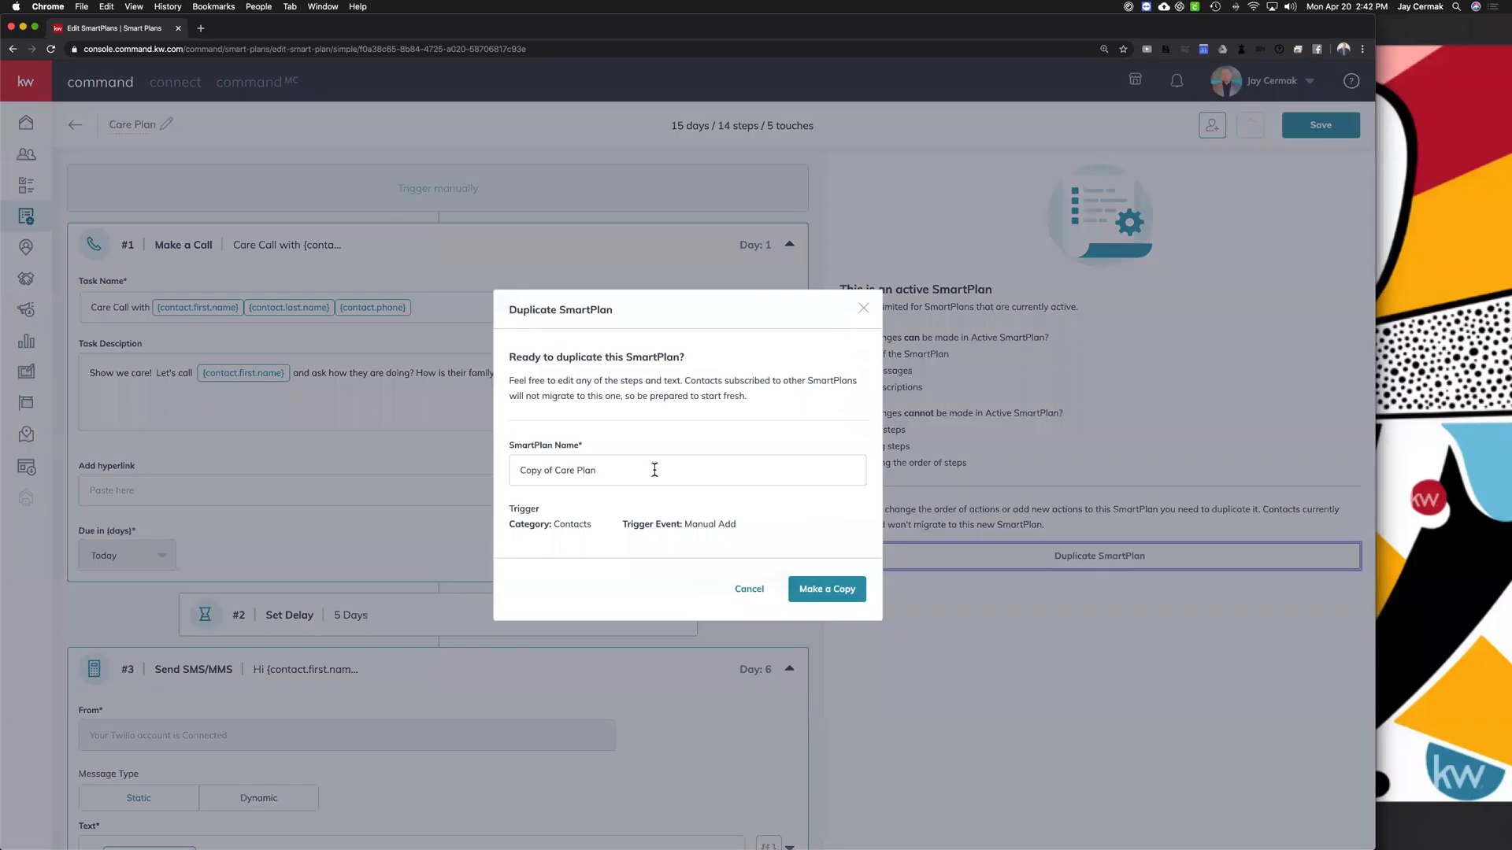
click(812, 590)
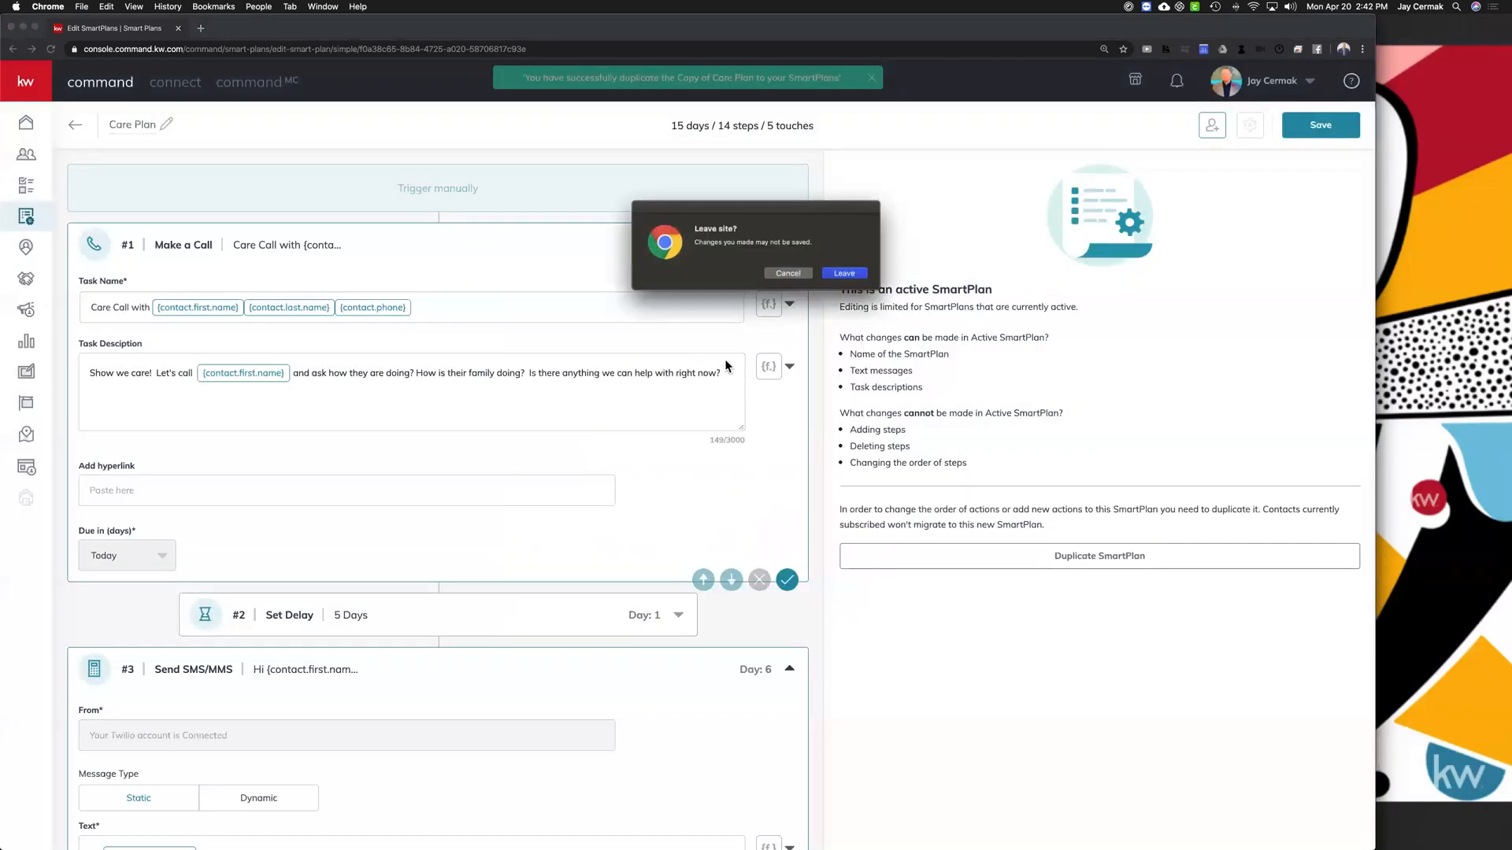
click(845, 272)
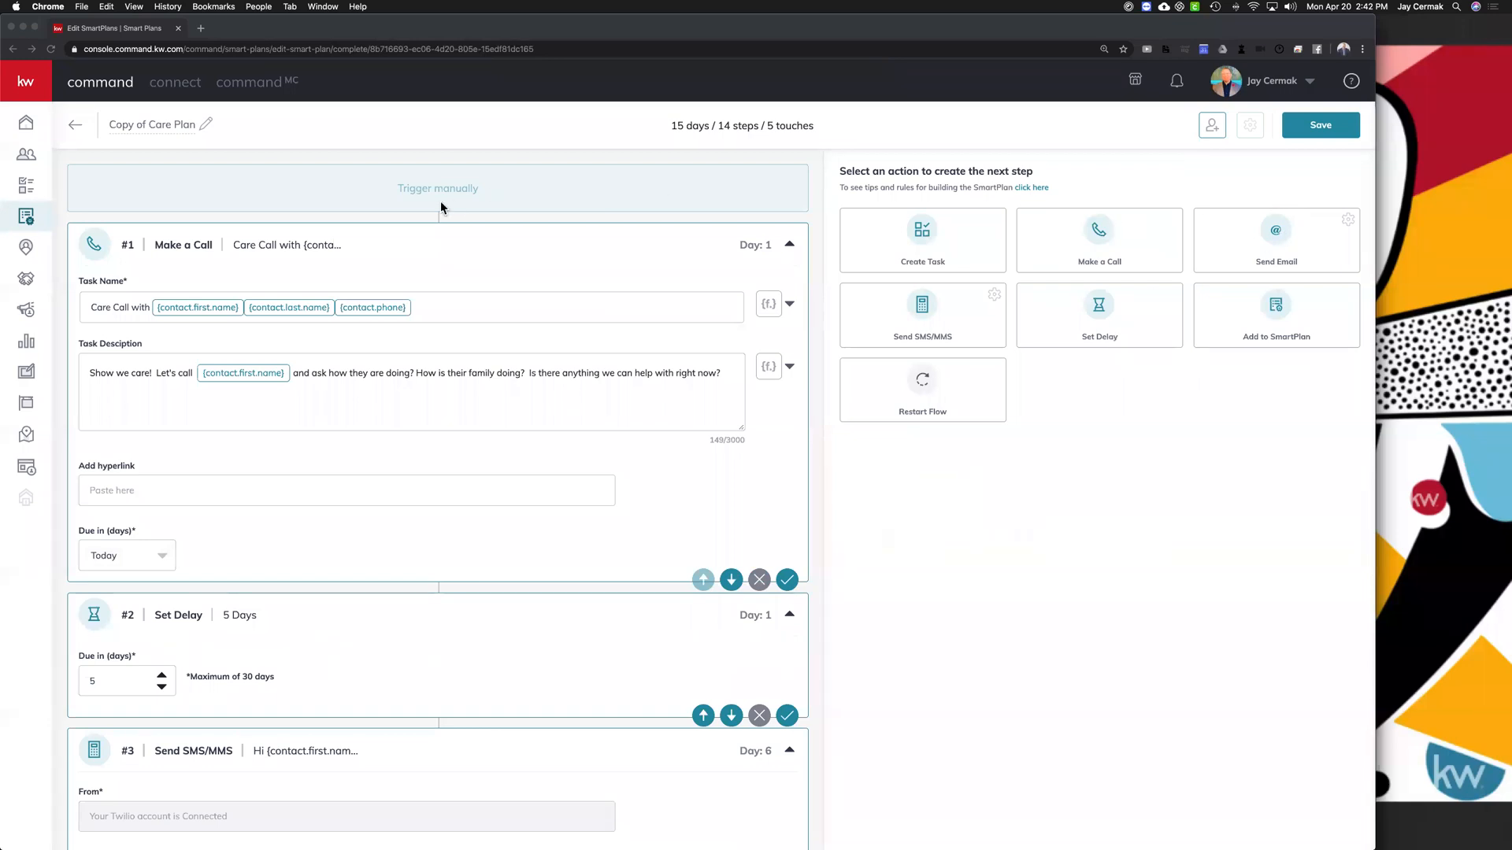
Step: Review the sequence of calls, delays, texts and emails in the copied Care Plan, including its trigger
scroll(360, 279, down, 15)
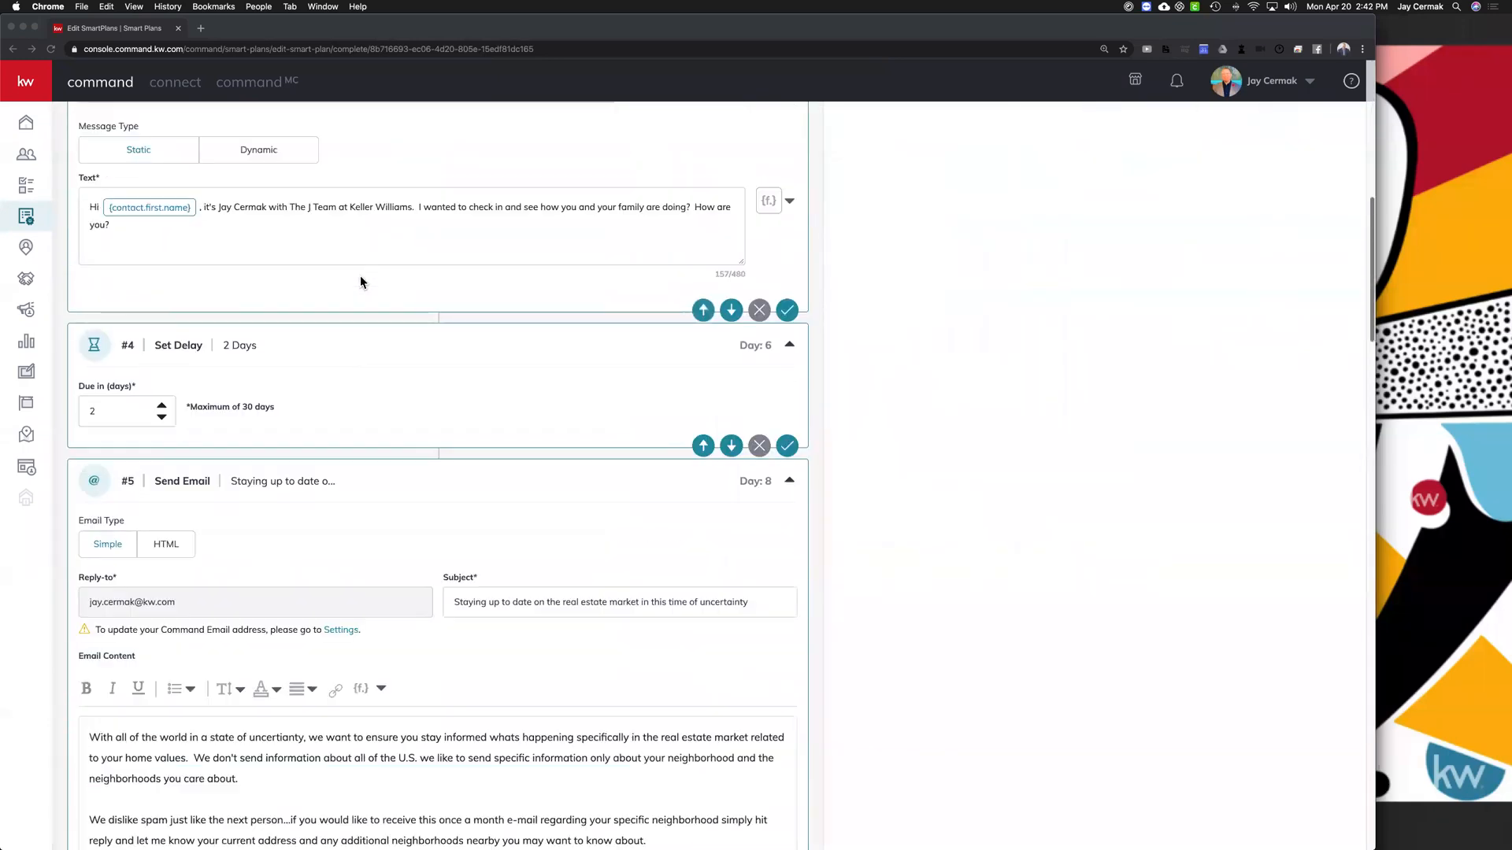
scroll(361, 281, down, 20)
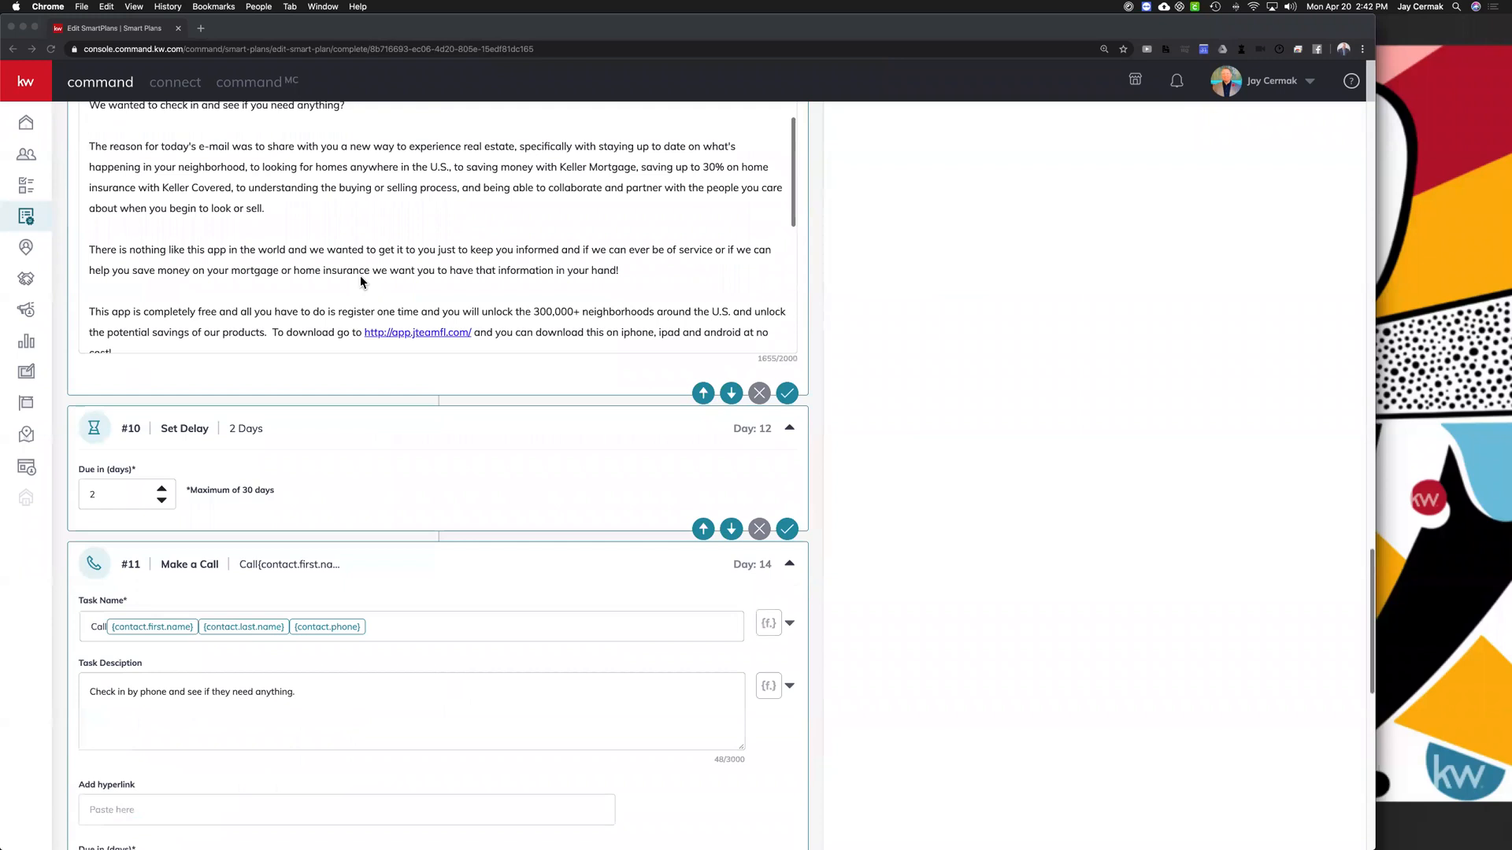
scroll(360, 281, up, 15)
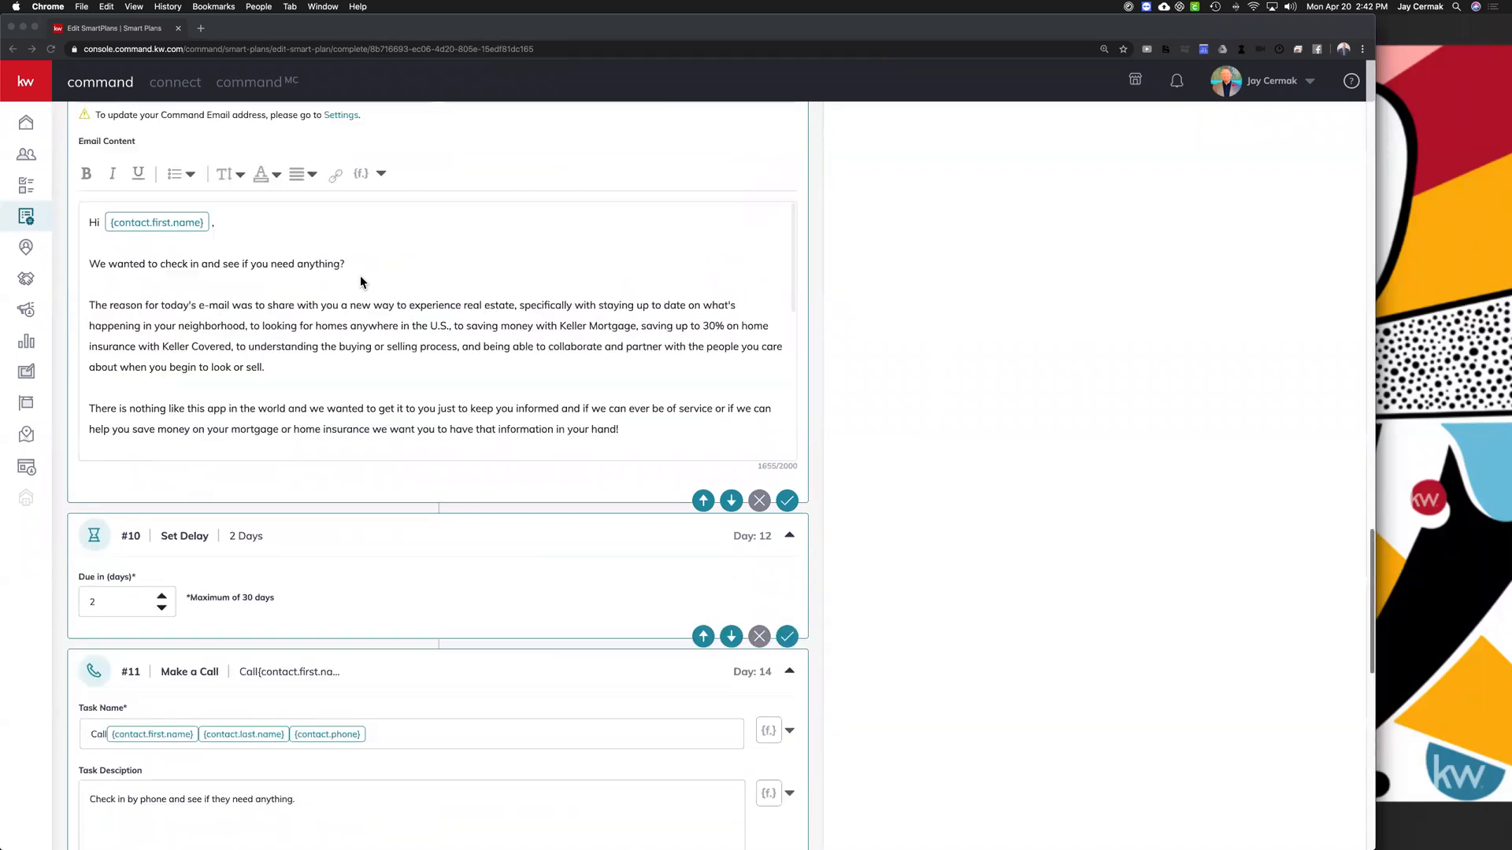
scroll(361, 282, up, 15)
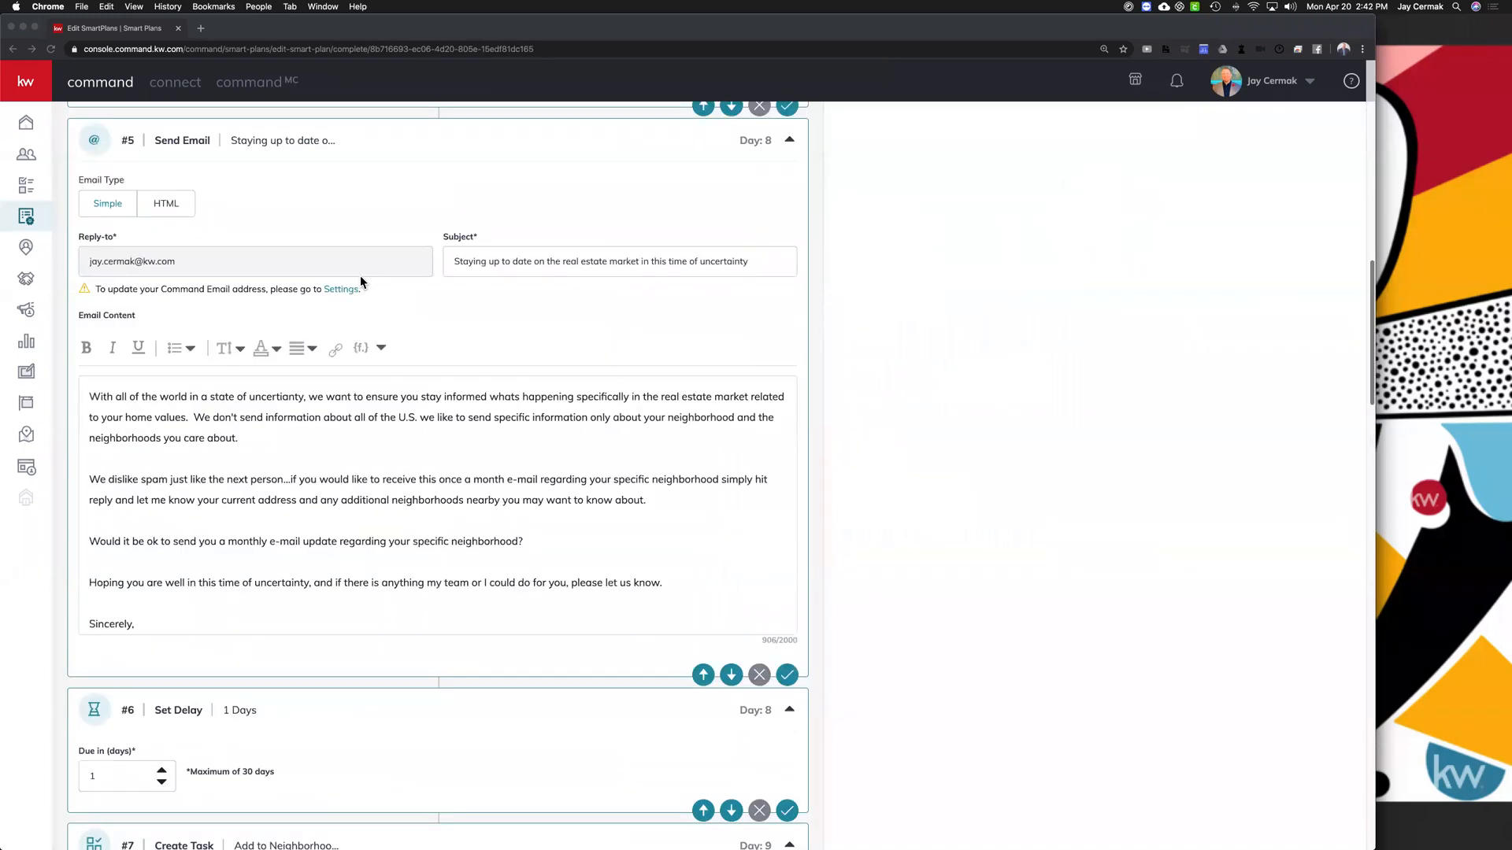
scroll(361, 282, up, 15)
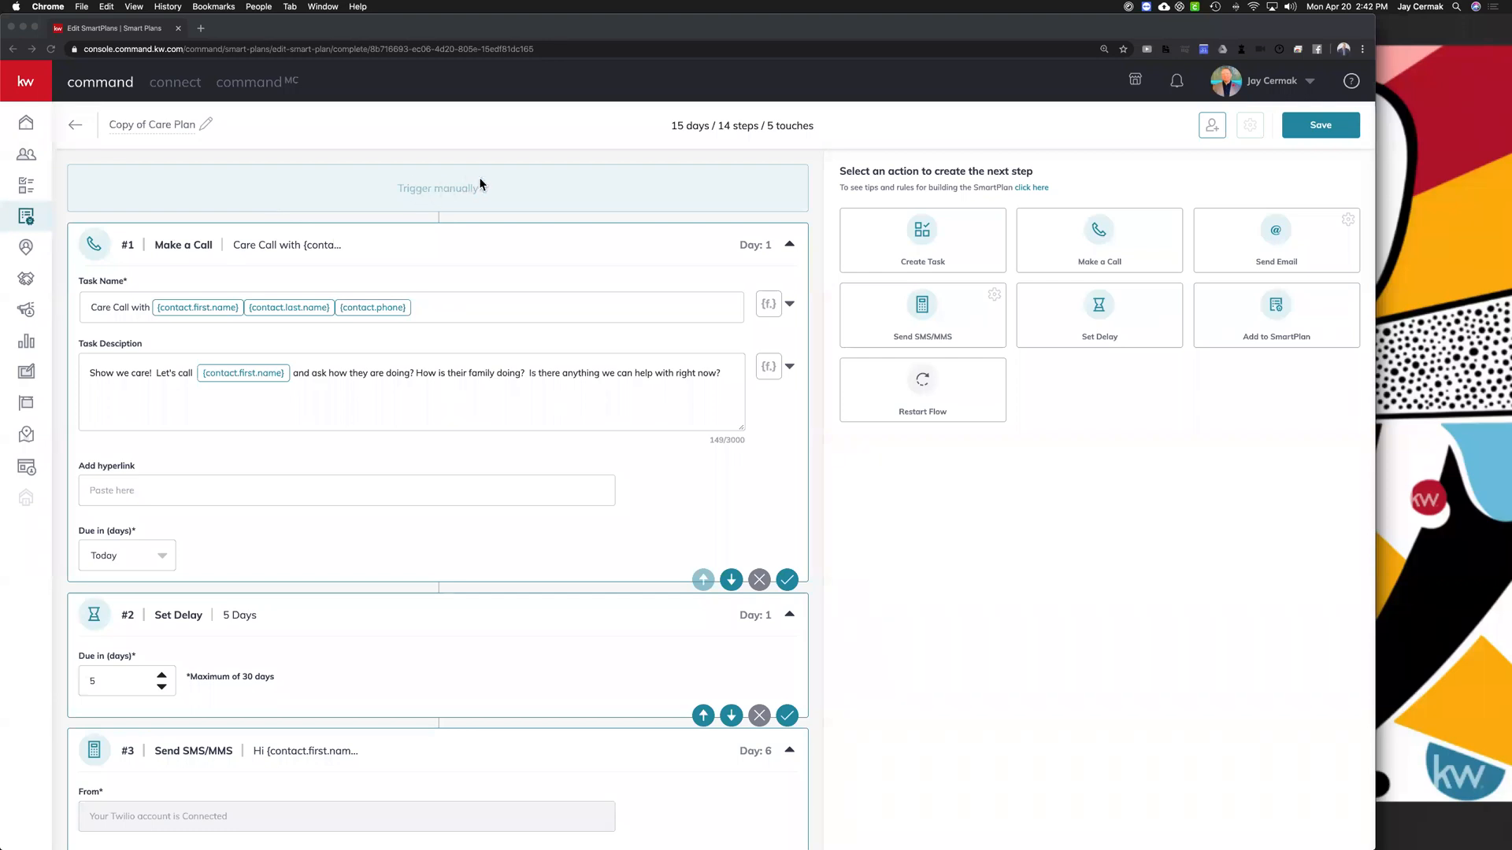
click(385, 181)
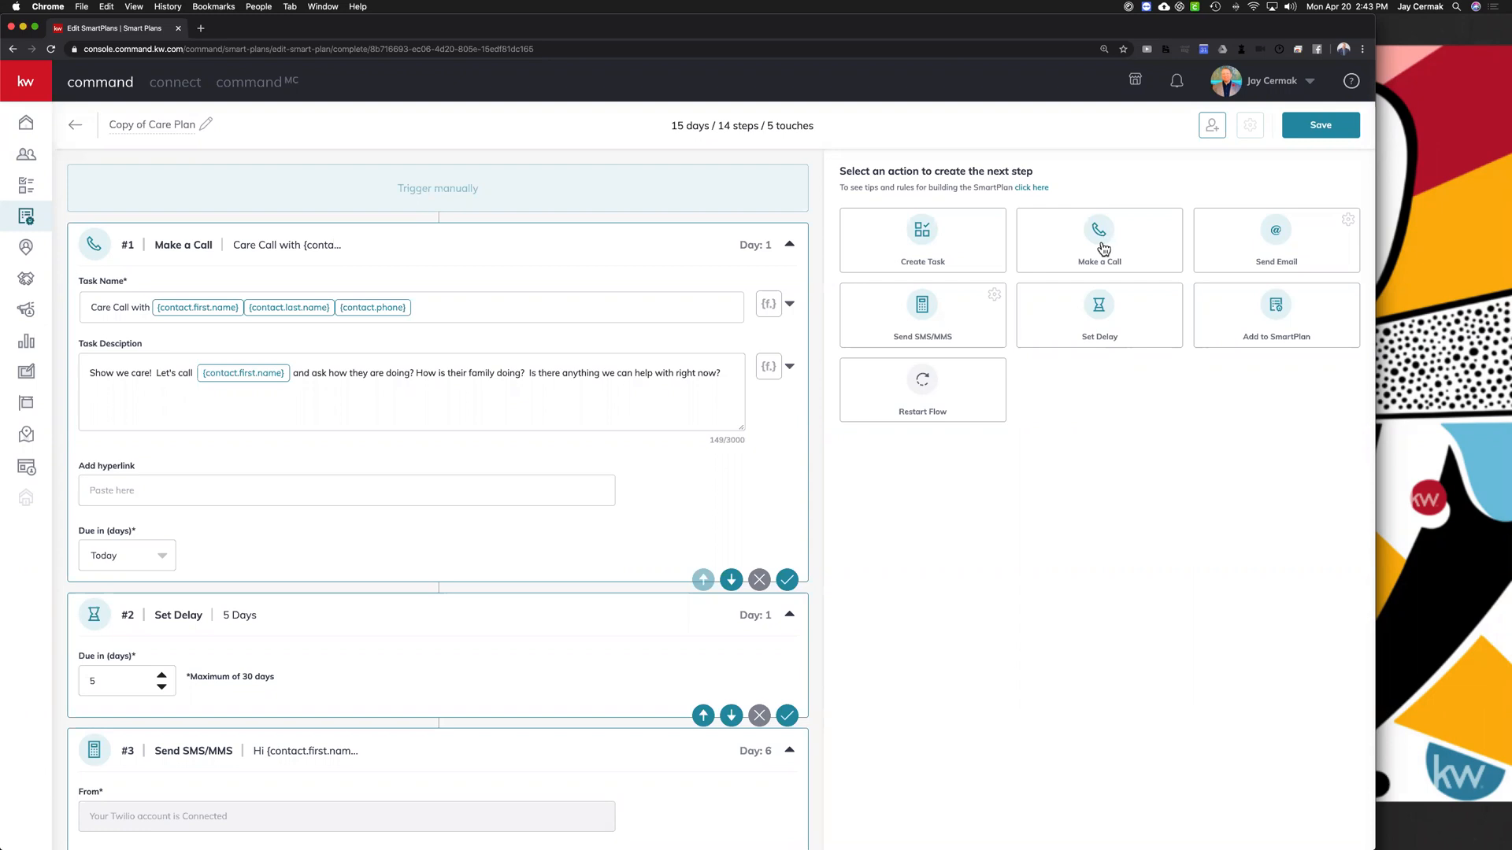
Step: Examine the first call's task name merge fields, task description and available due-in days
click(151, 307)
click(768, 305)
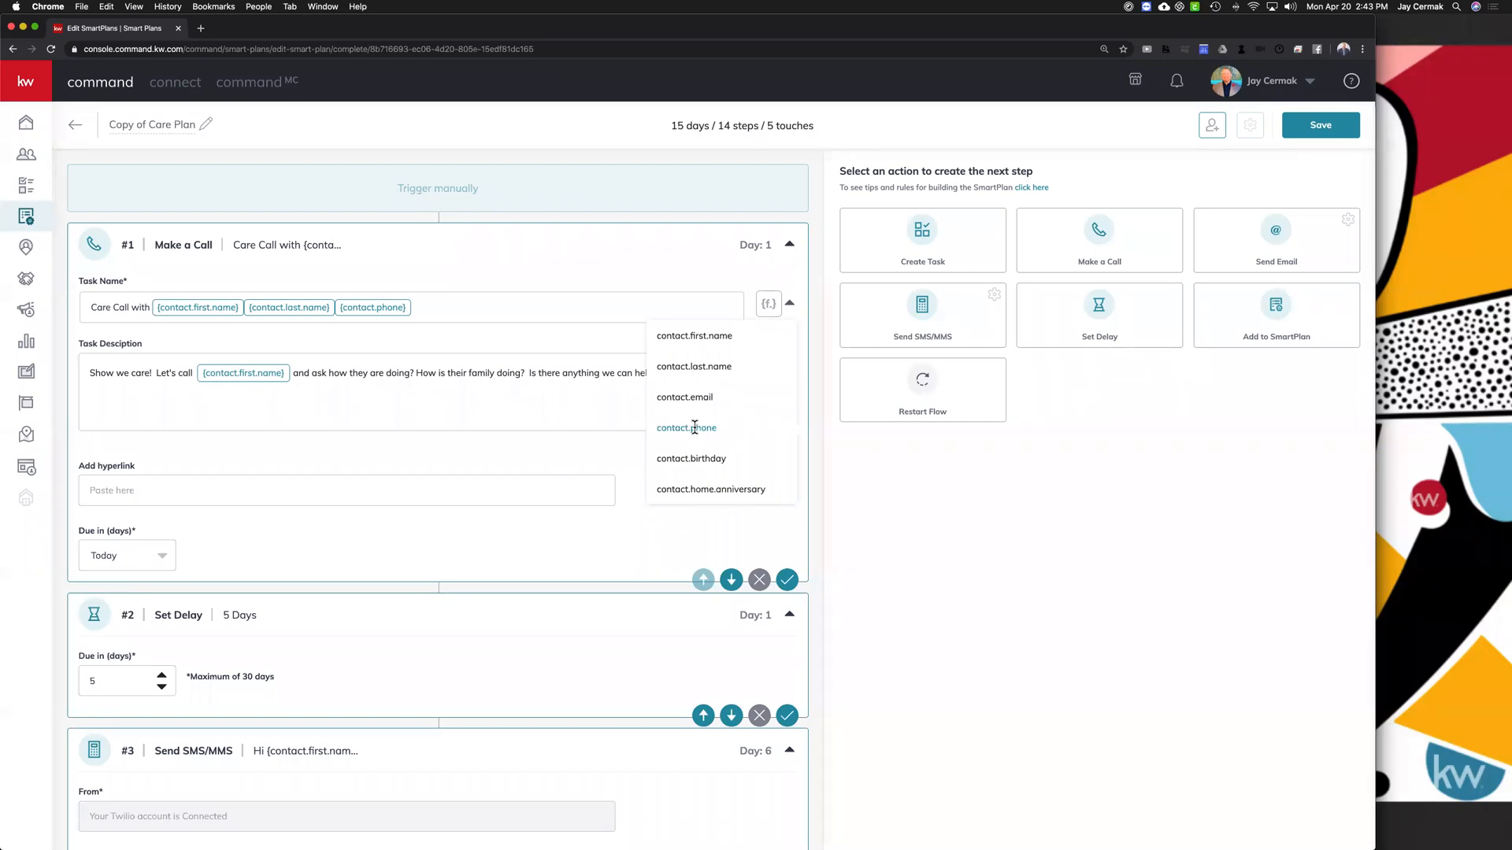
click(459, 382)
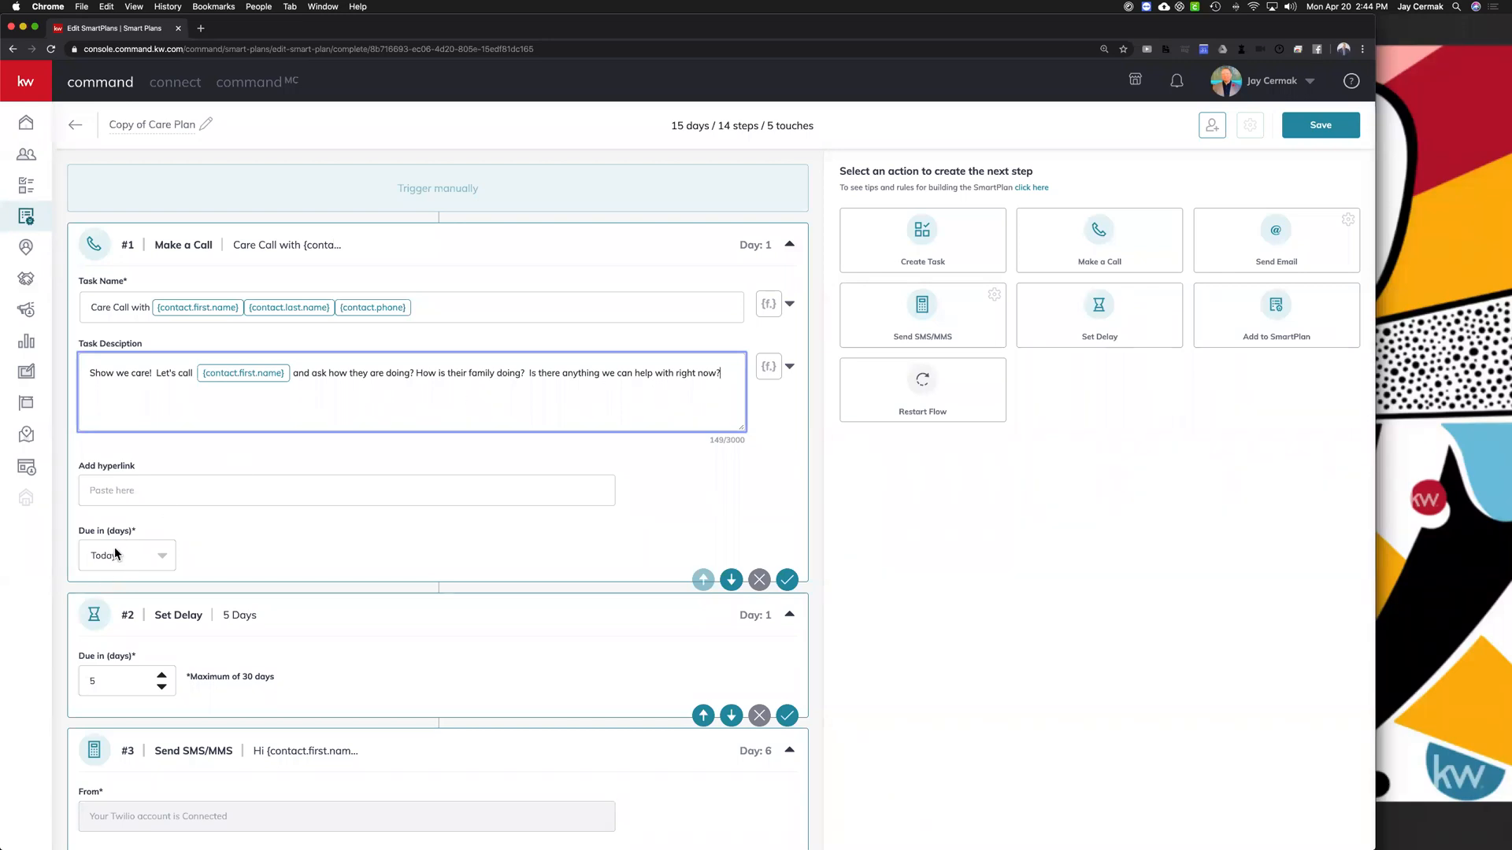
click(156, 559)
scroll(115, 622, down, 5)
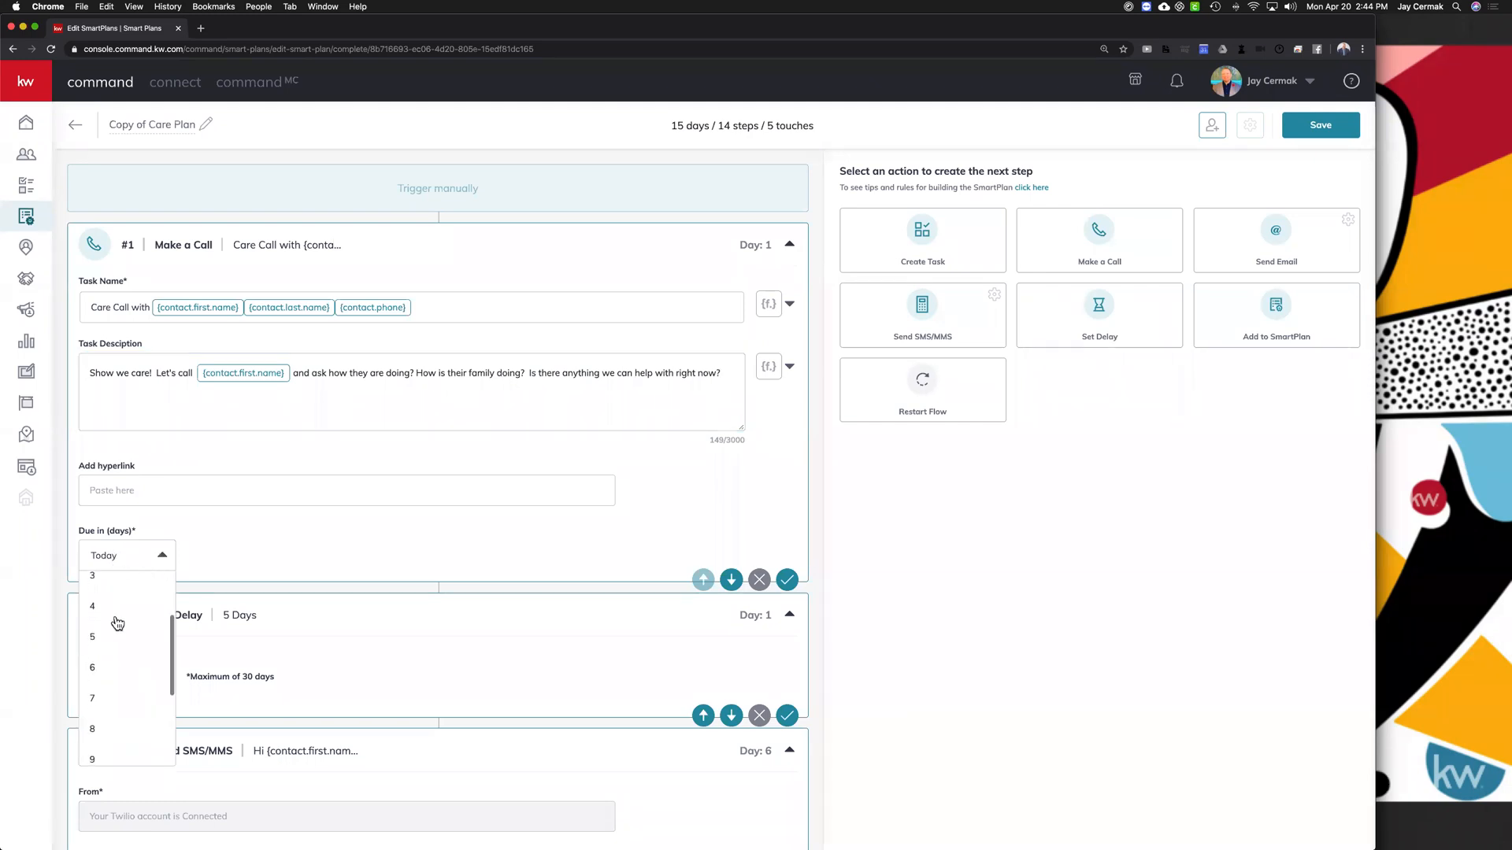
click(365, 539)
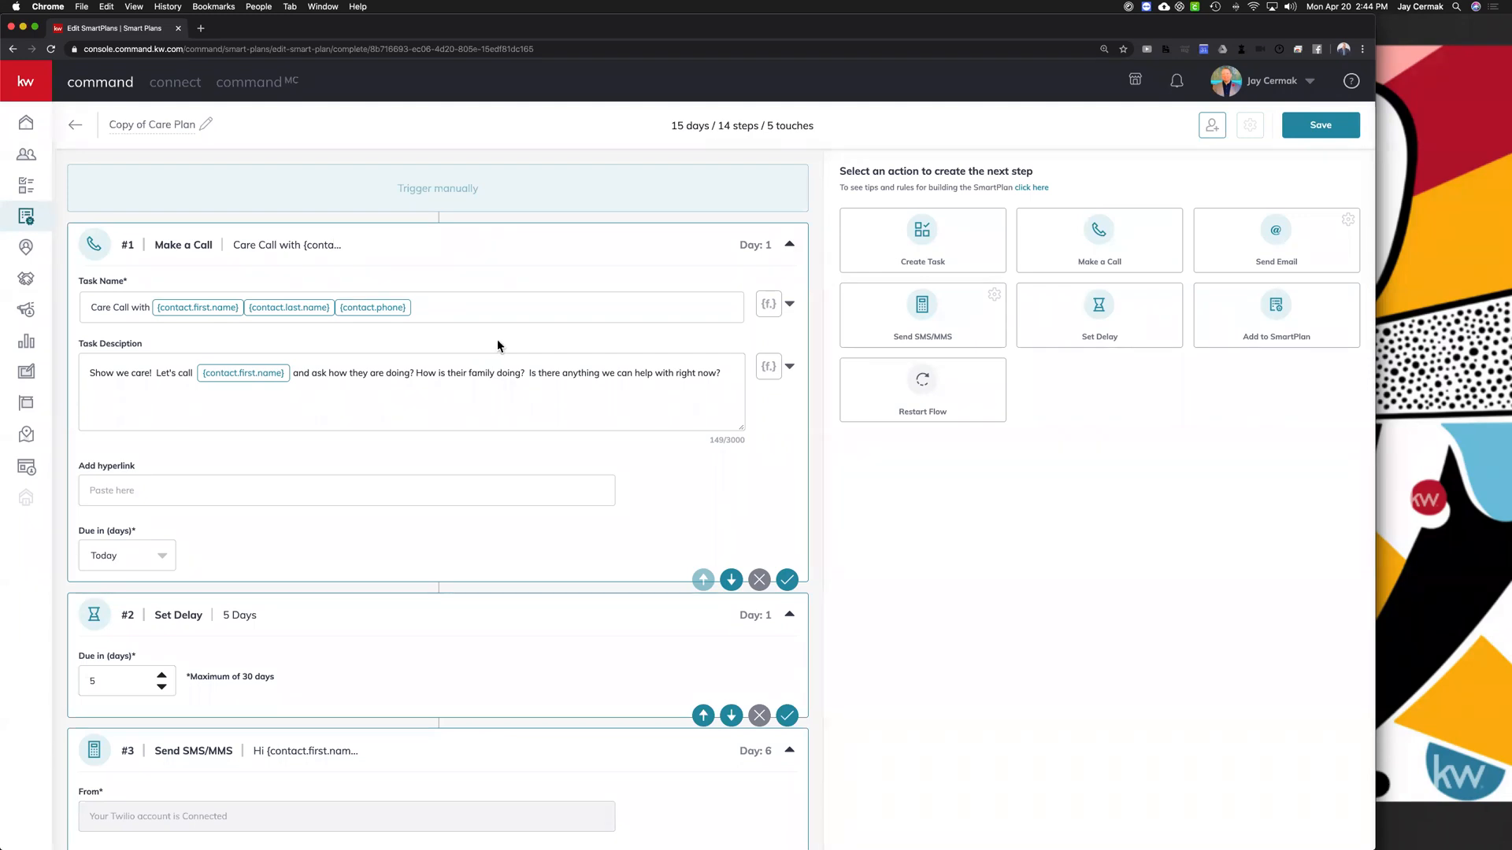
Step: Set the delay after the first call, step #2, to 3 days
scroll(509, 337, down, 1)
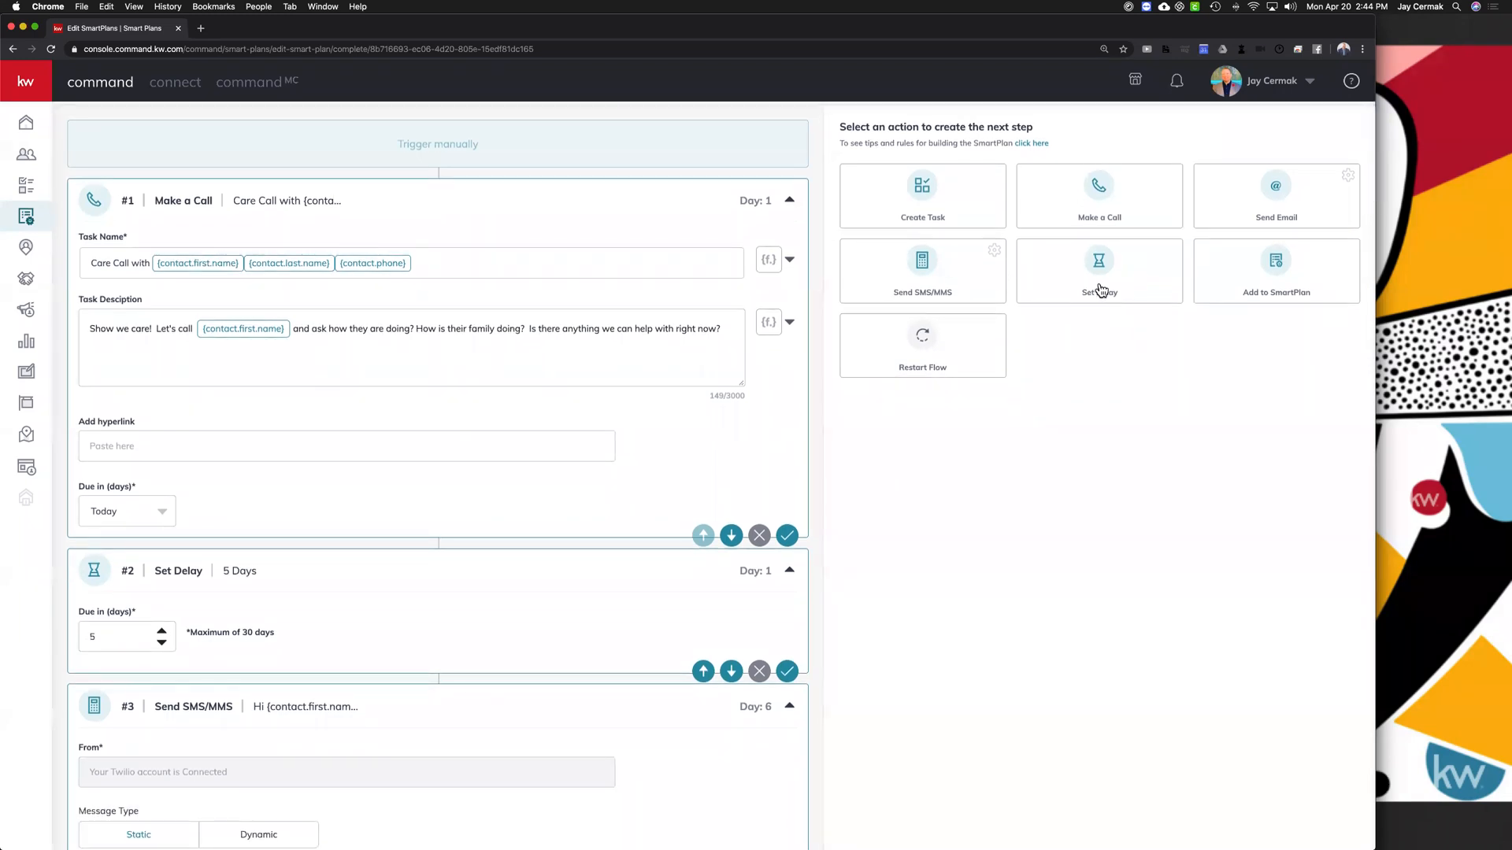
double_click(108, 634)
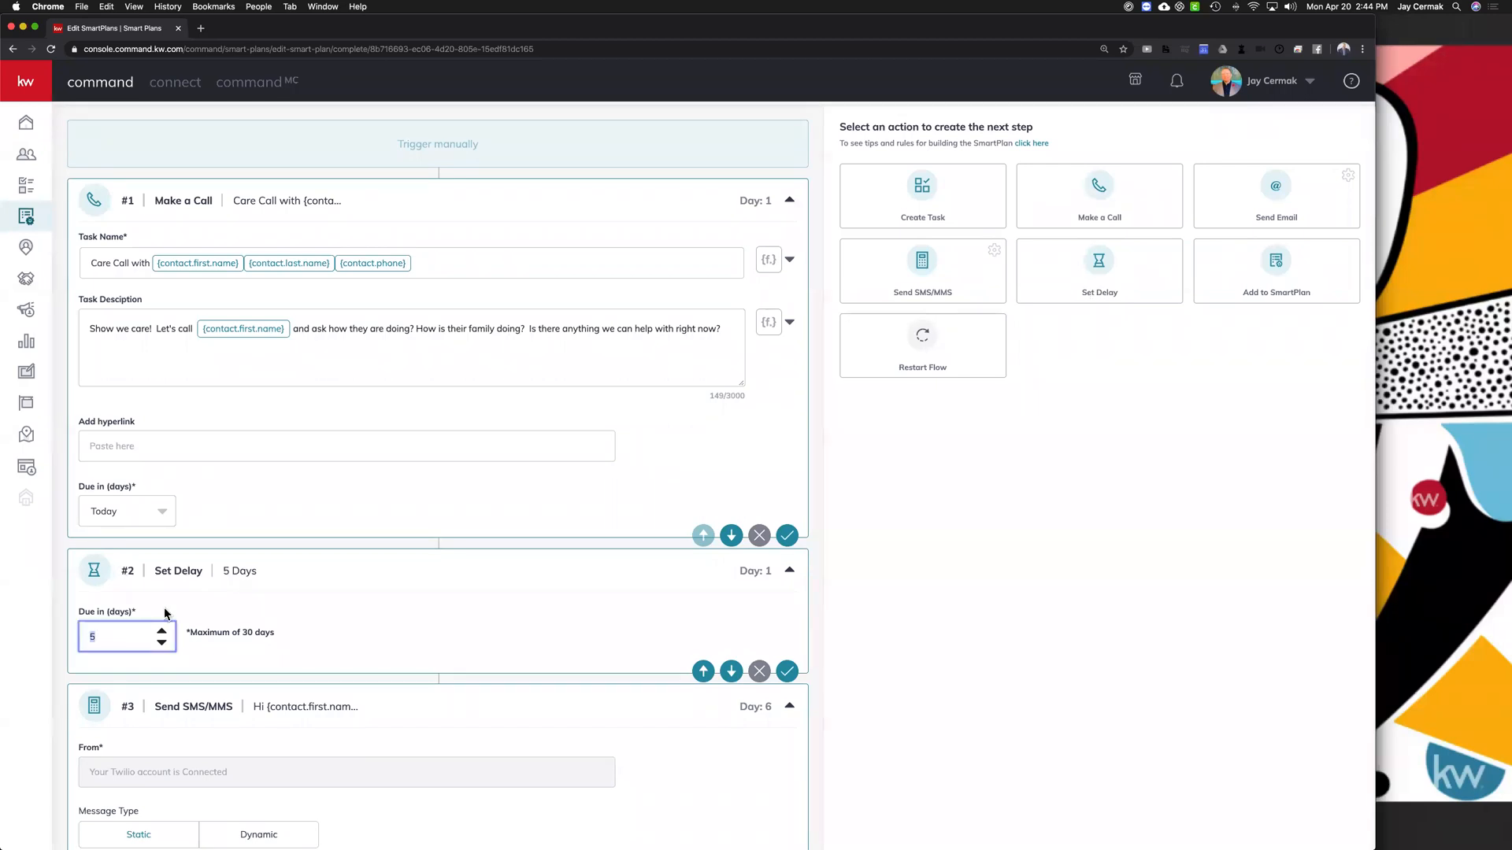
click(161, 644)
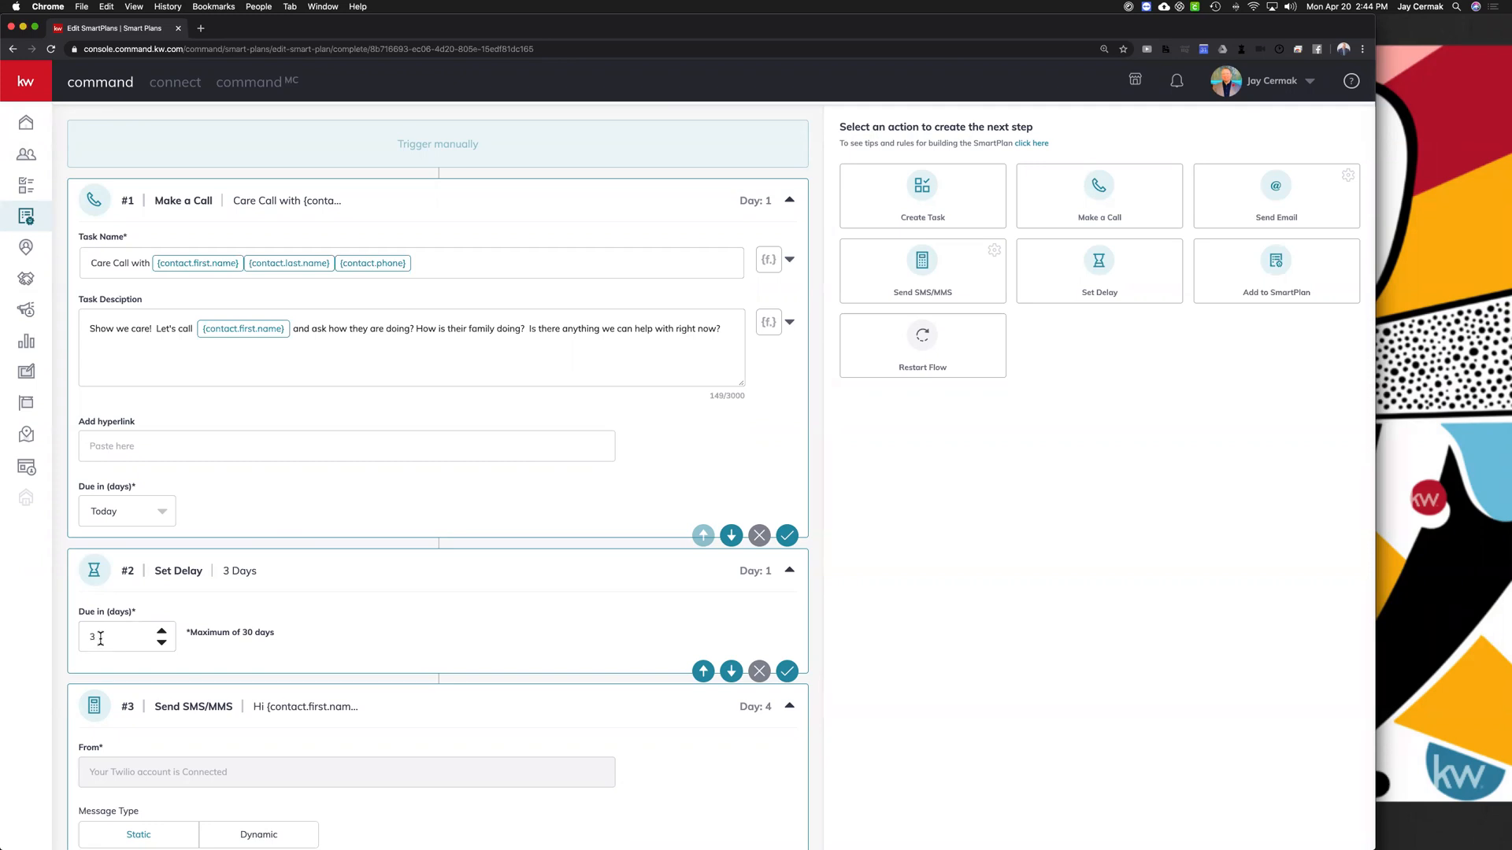
Step: Examine the message text of the Send SMS/MMS action in step #3
scroll(101, 638, down, 5)
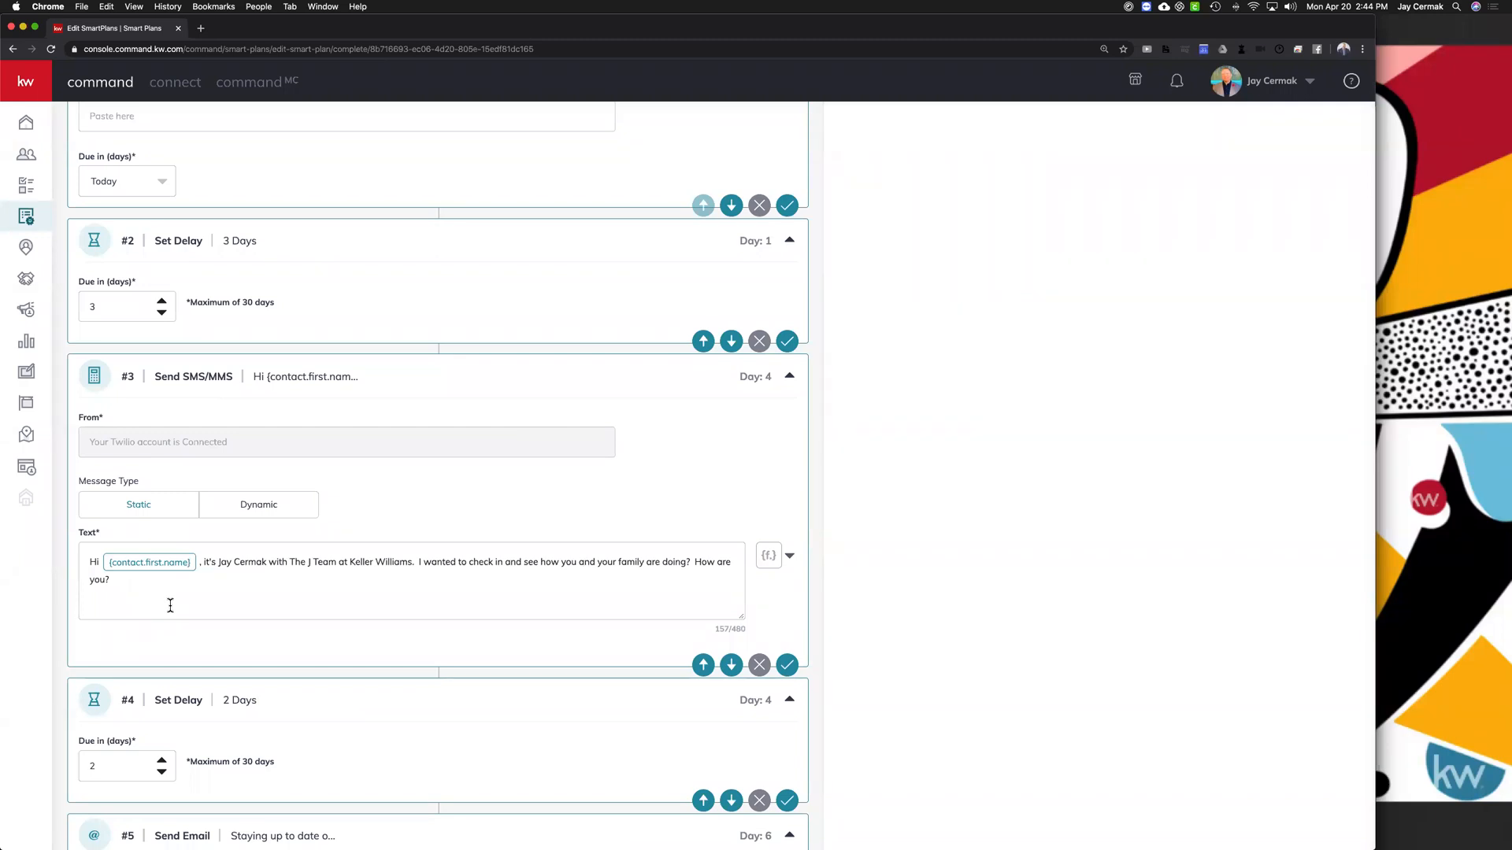
click(214, 563)
drag(222, 562, 410, 570)
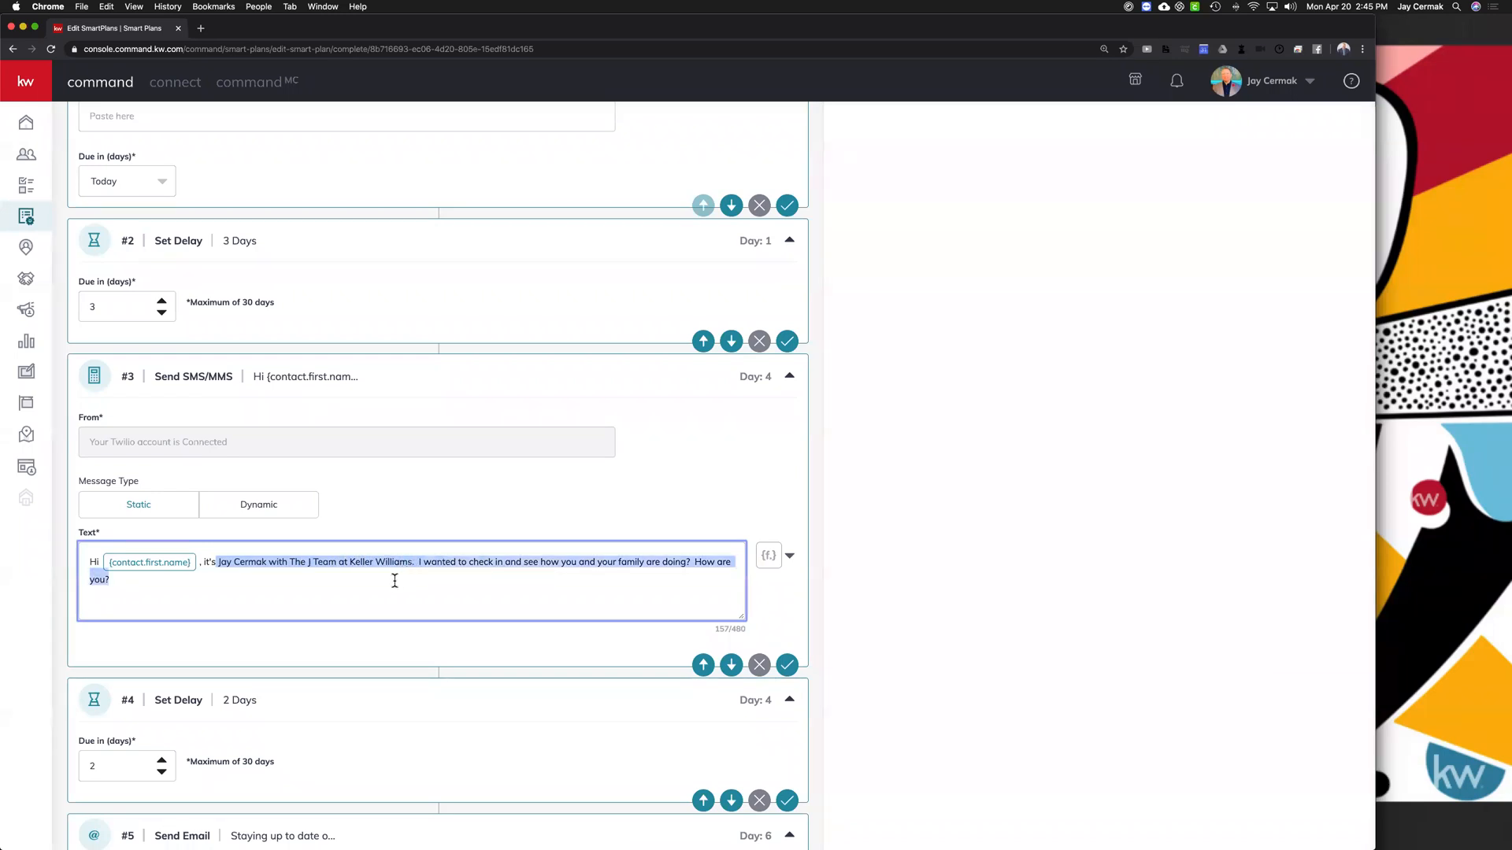
click(394, 582)
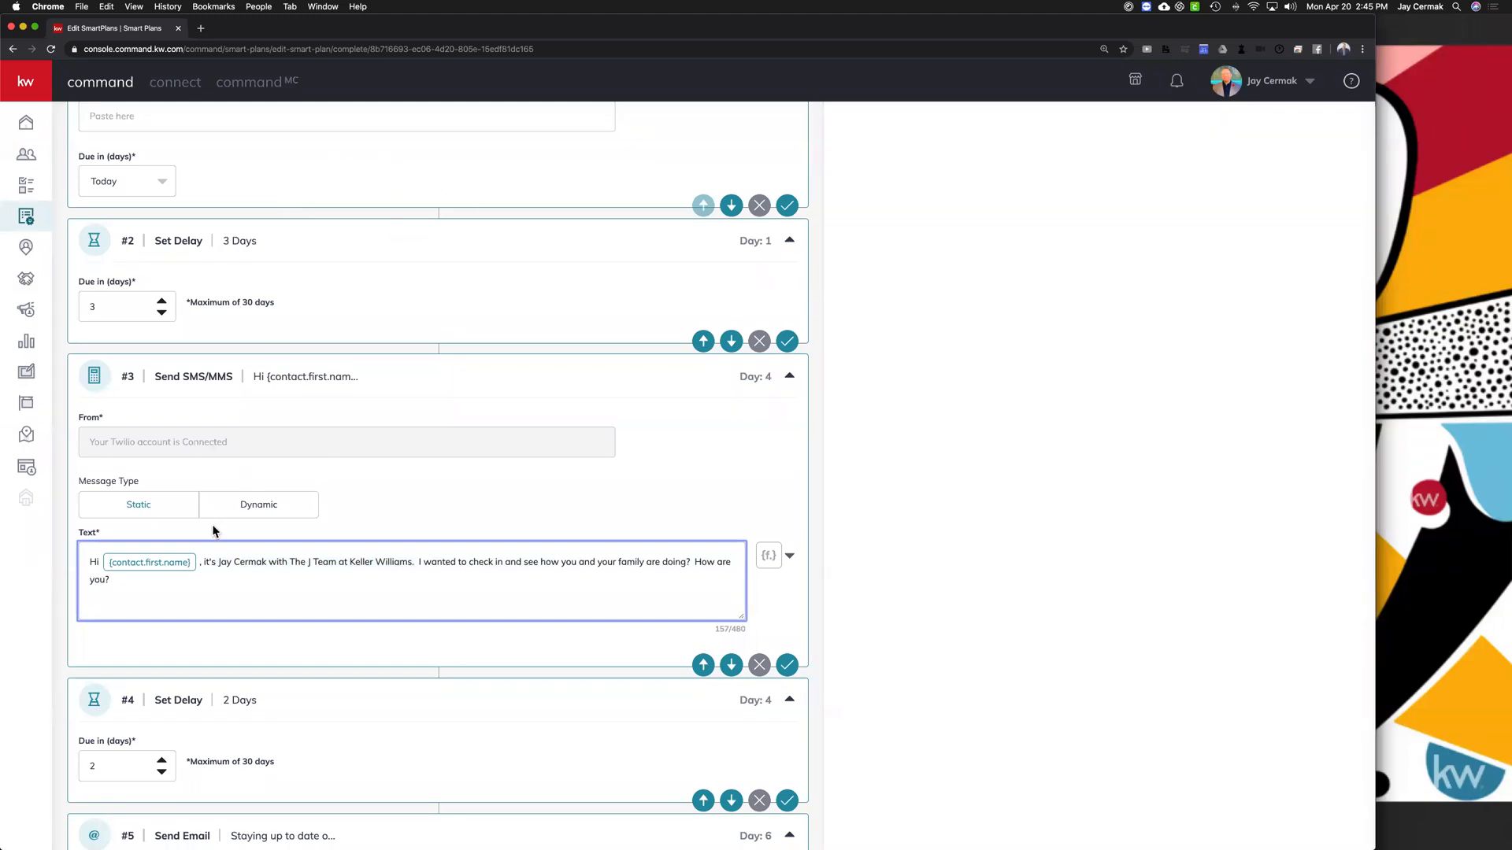
Step: Switch the step #5 email type to HTML and preview the library's Opportunities Email Template Updated Office Tag and Tasks
scroll(211, 525, down, 3)
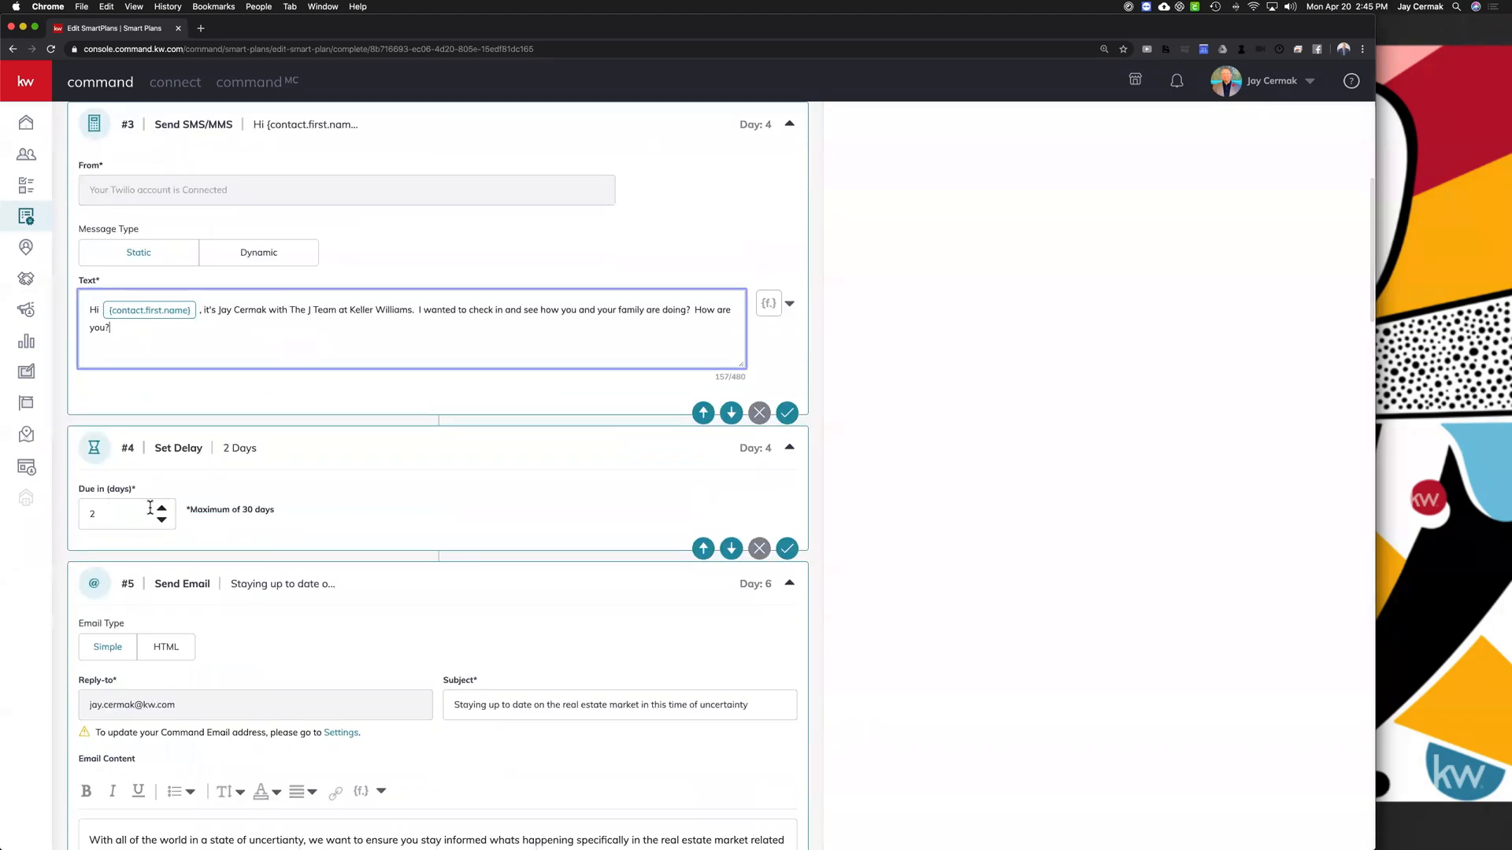
scroll(150, 508, down, 3)
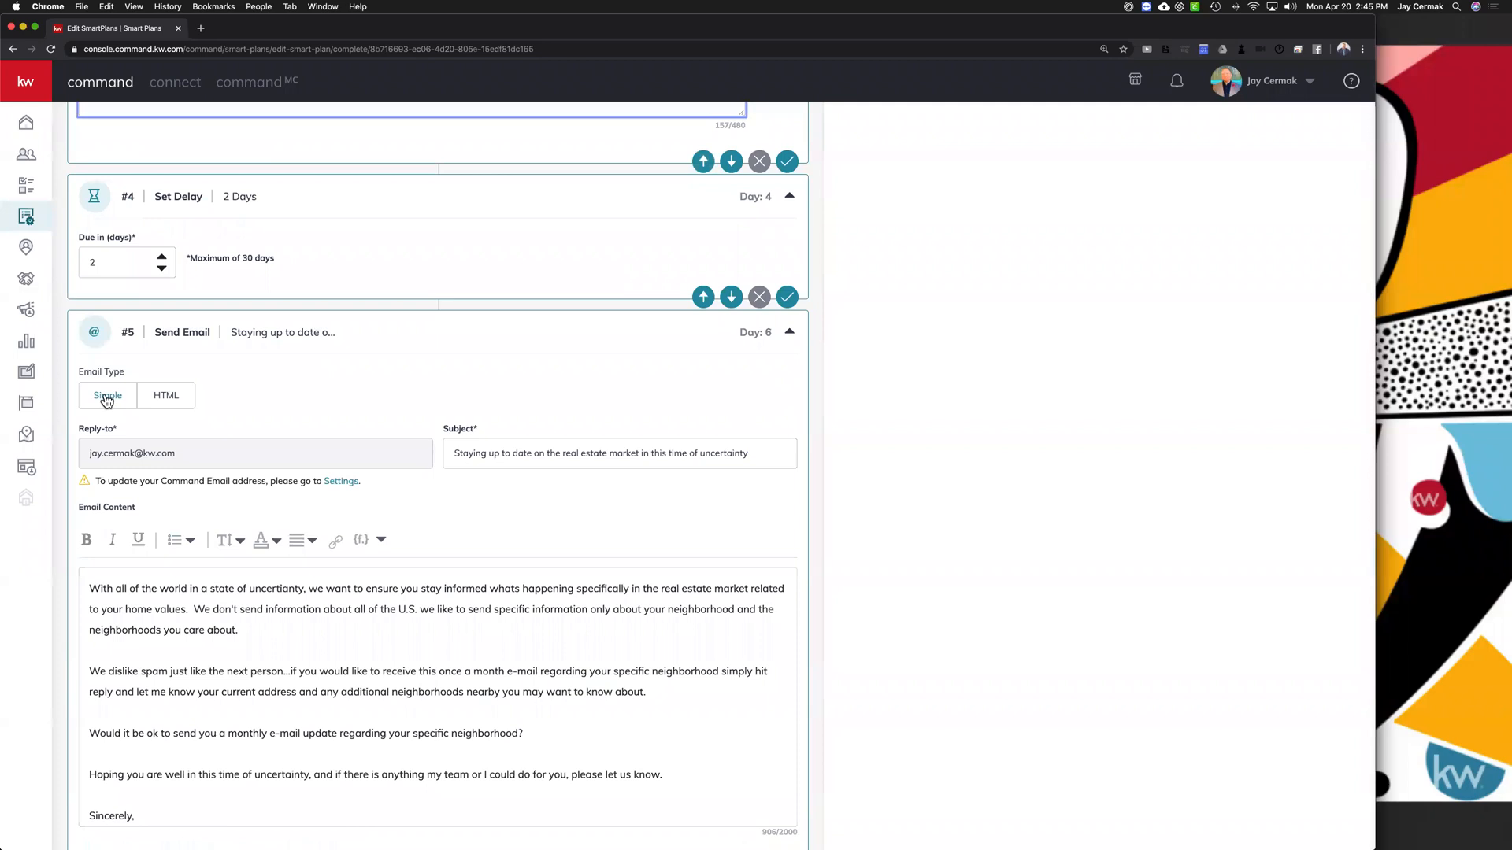
scroll(105, 400, down, 2)
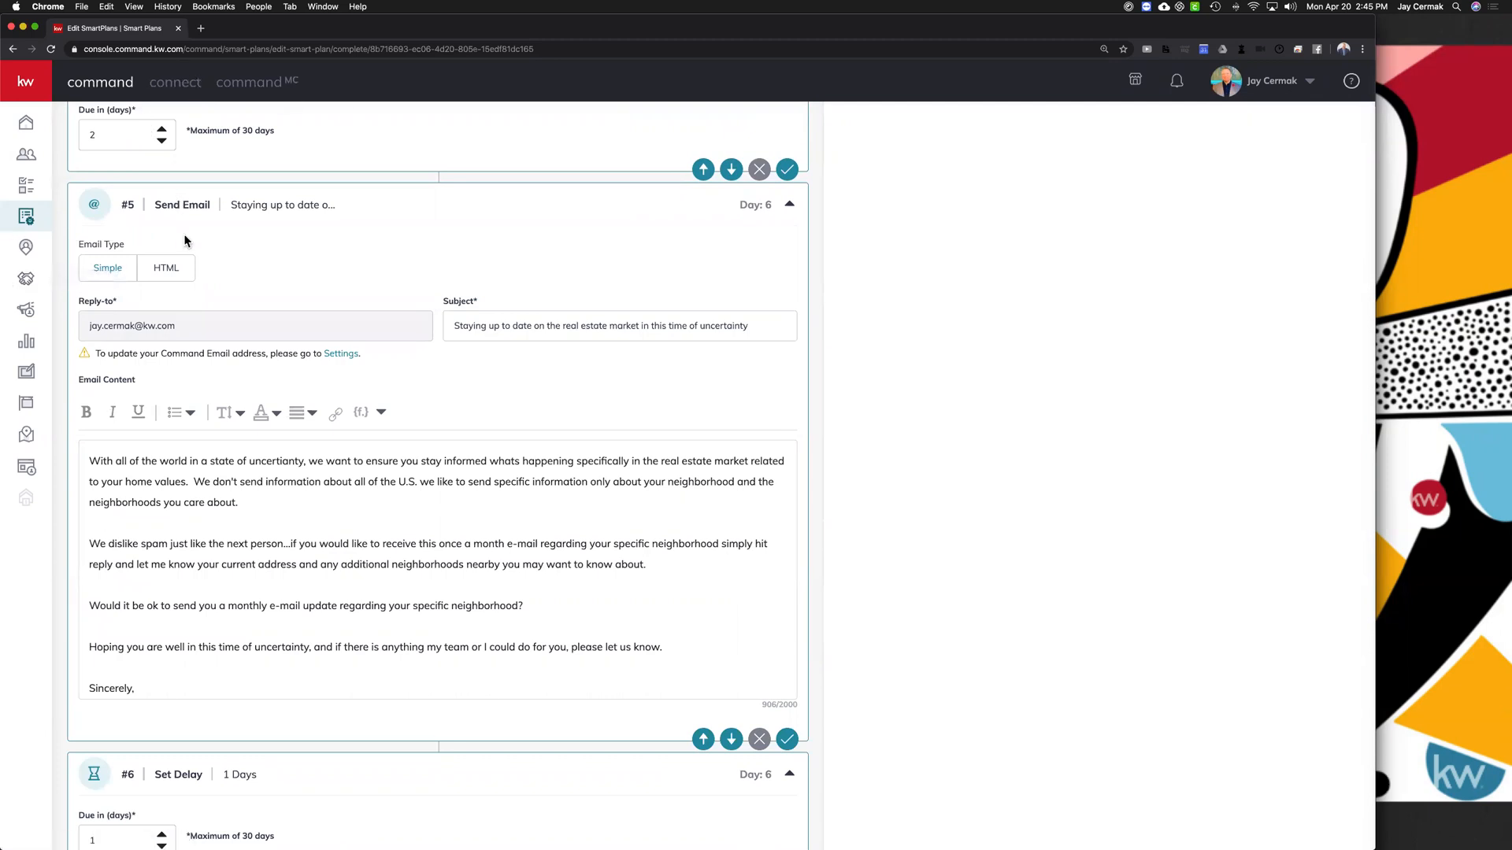
click(167, 266)
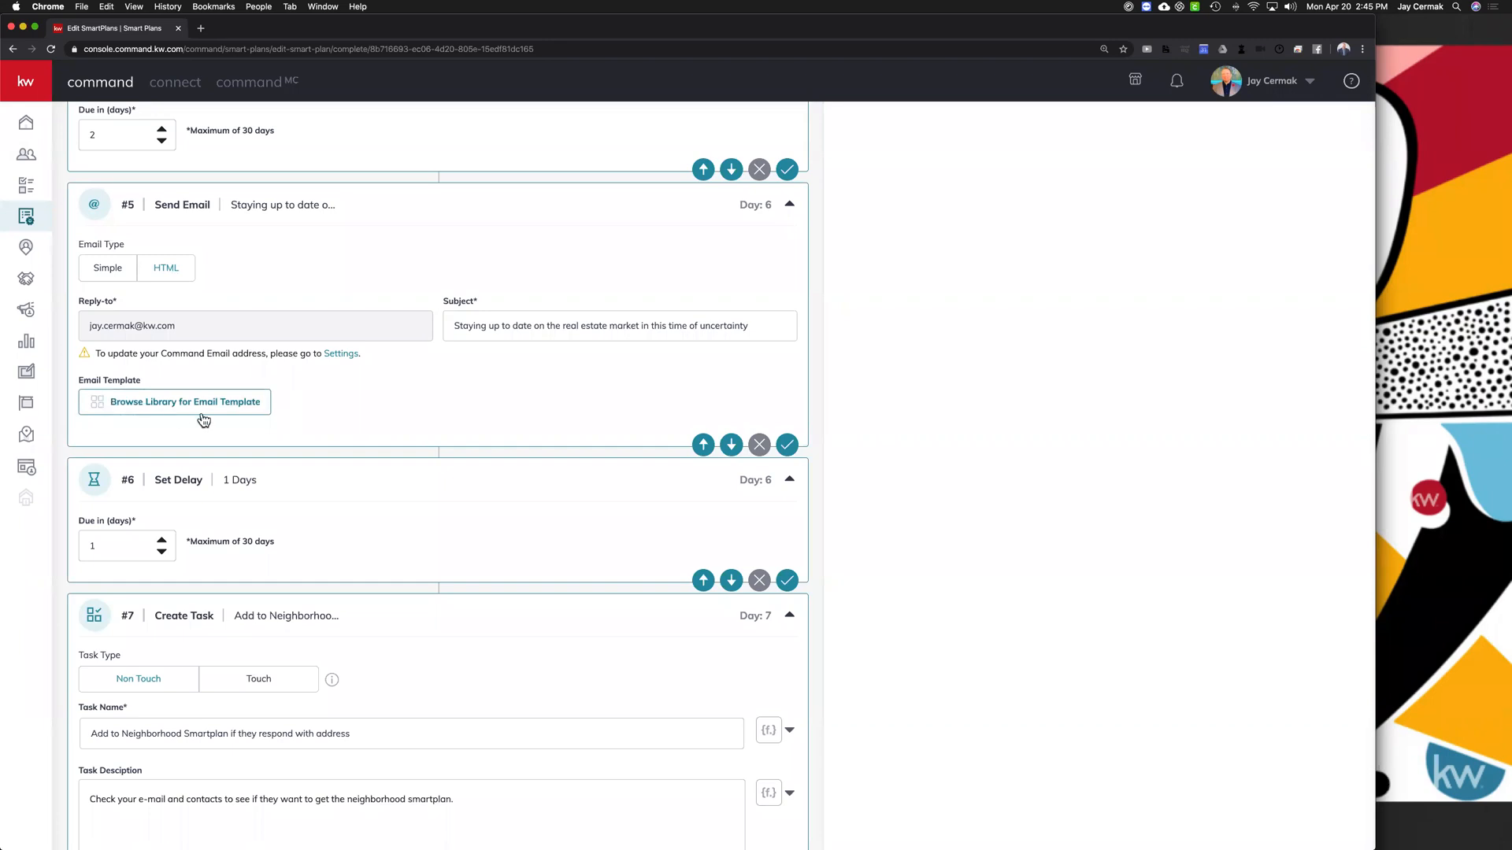
click(256, 409)
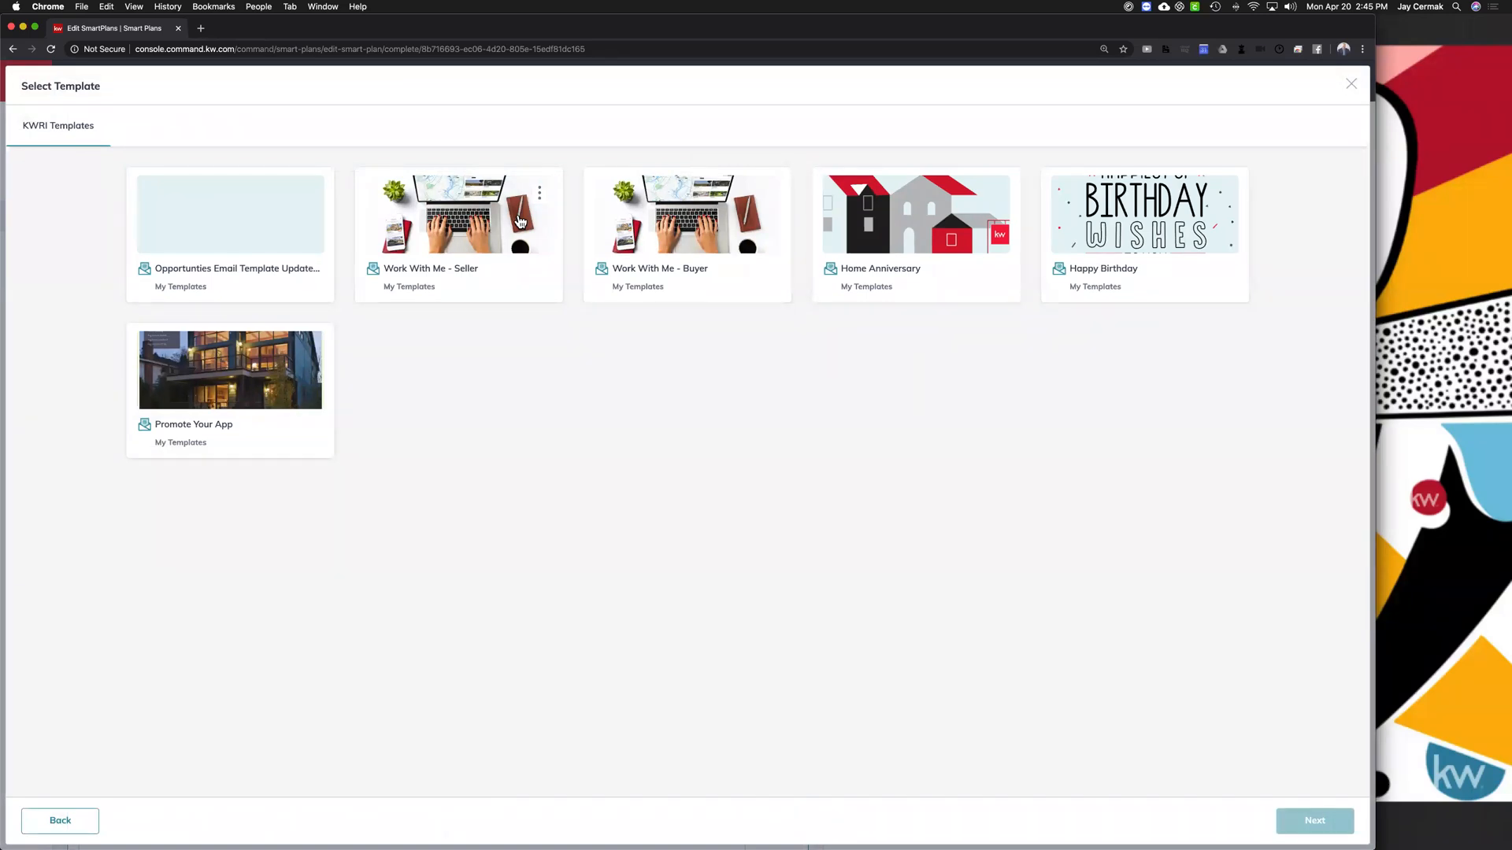
click(309, 195)
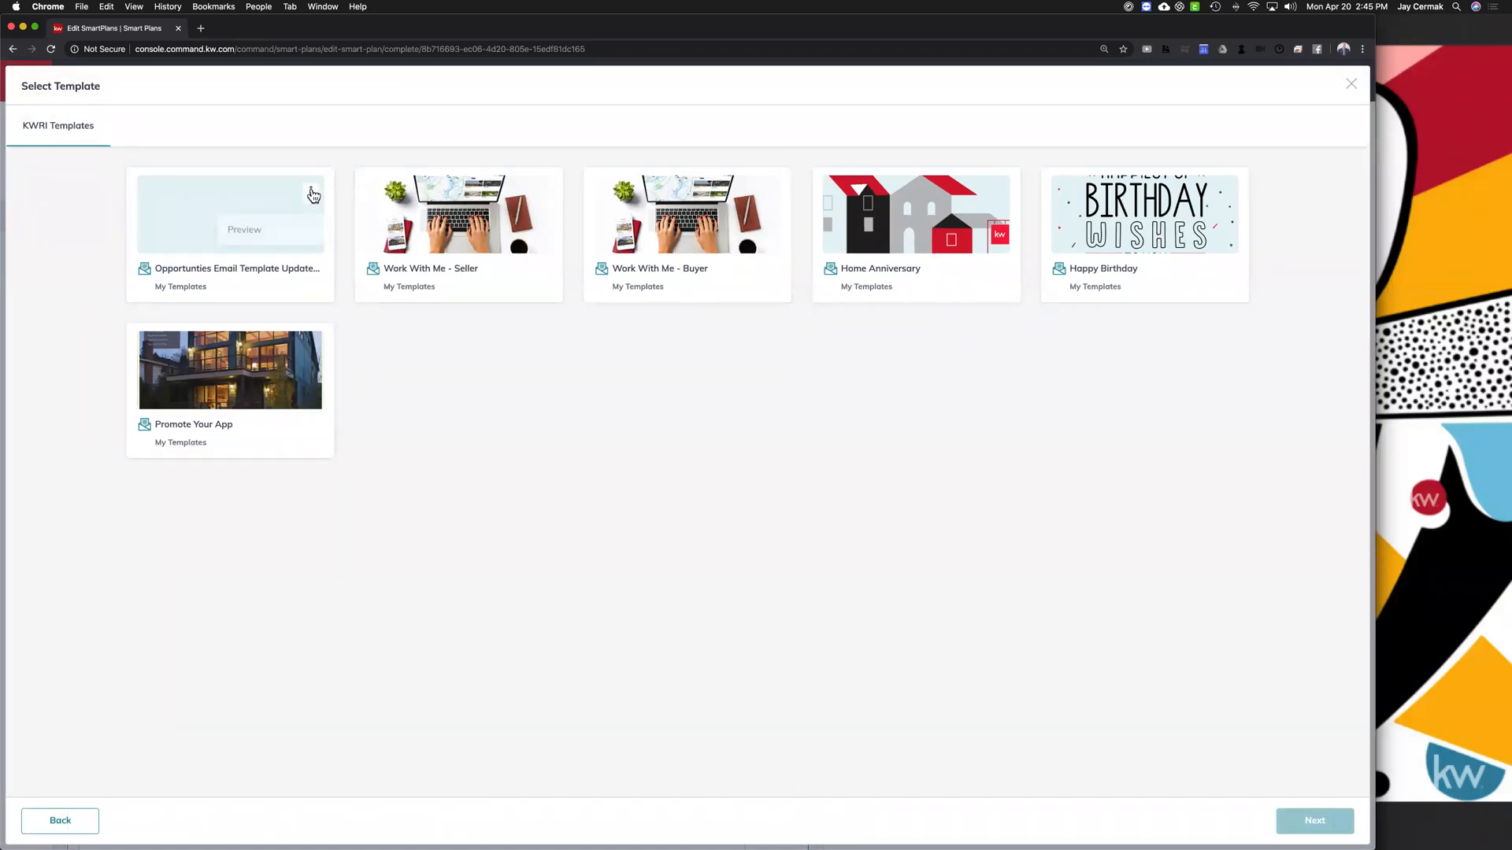
click(264, 228)
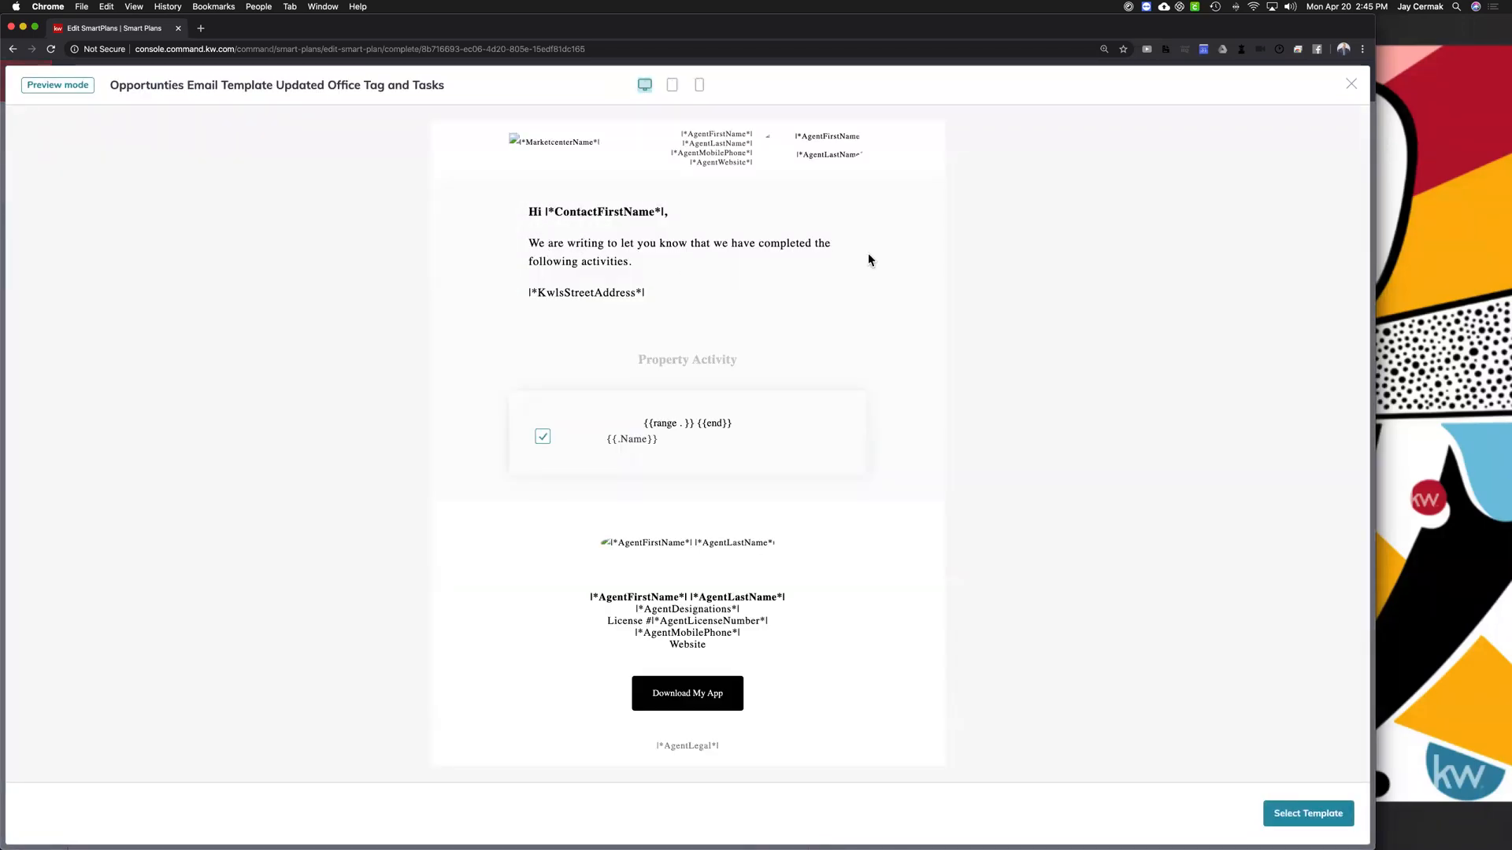
click(1351, 86)
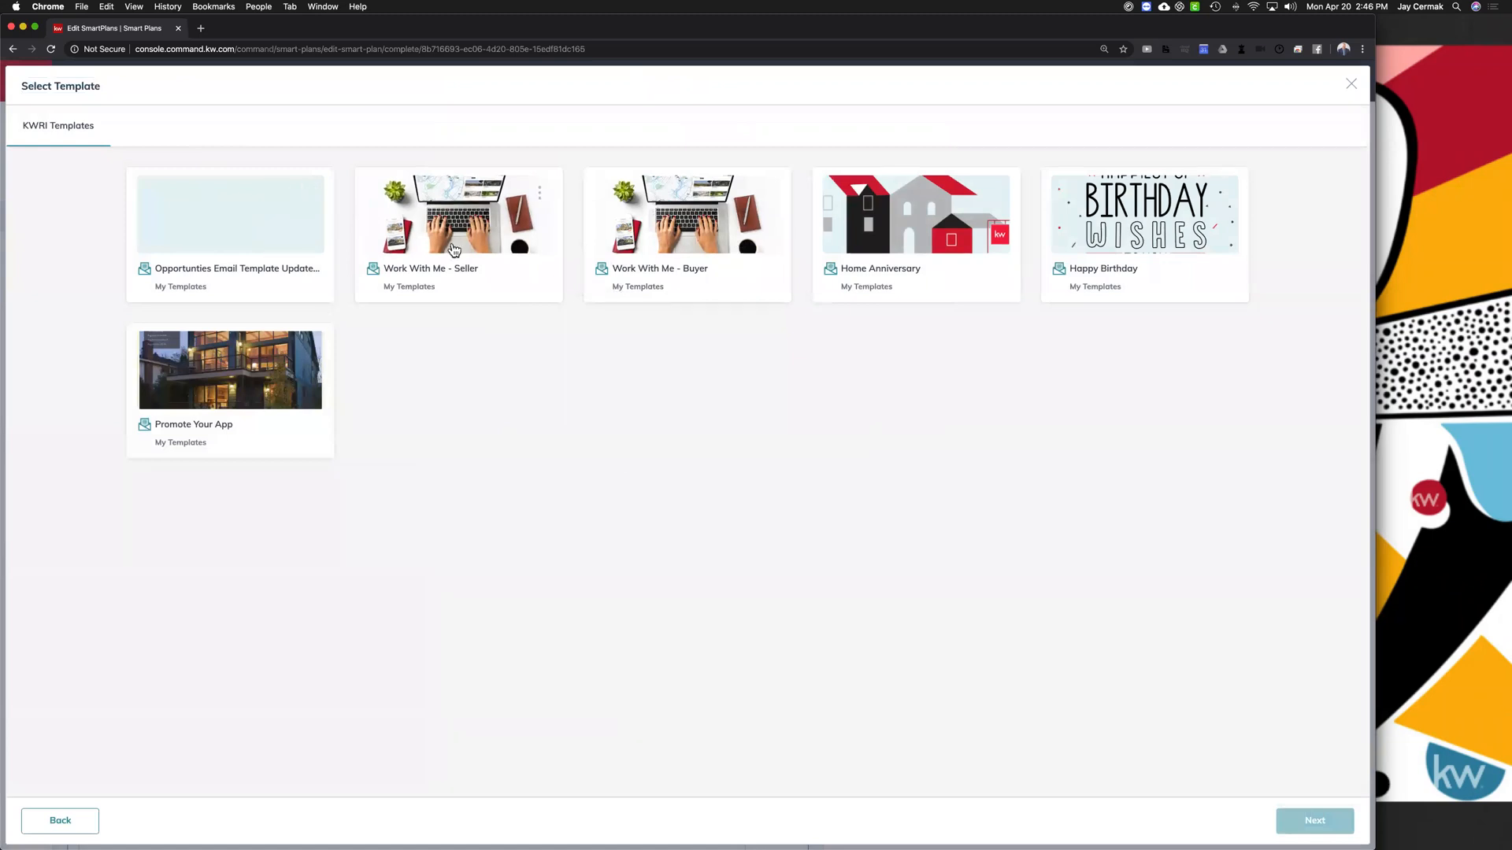
Step: Preview the full Work With Me - Seller email template from the KWRI Templates library
click(540, 194)
click(469, 233)
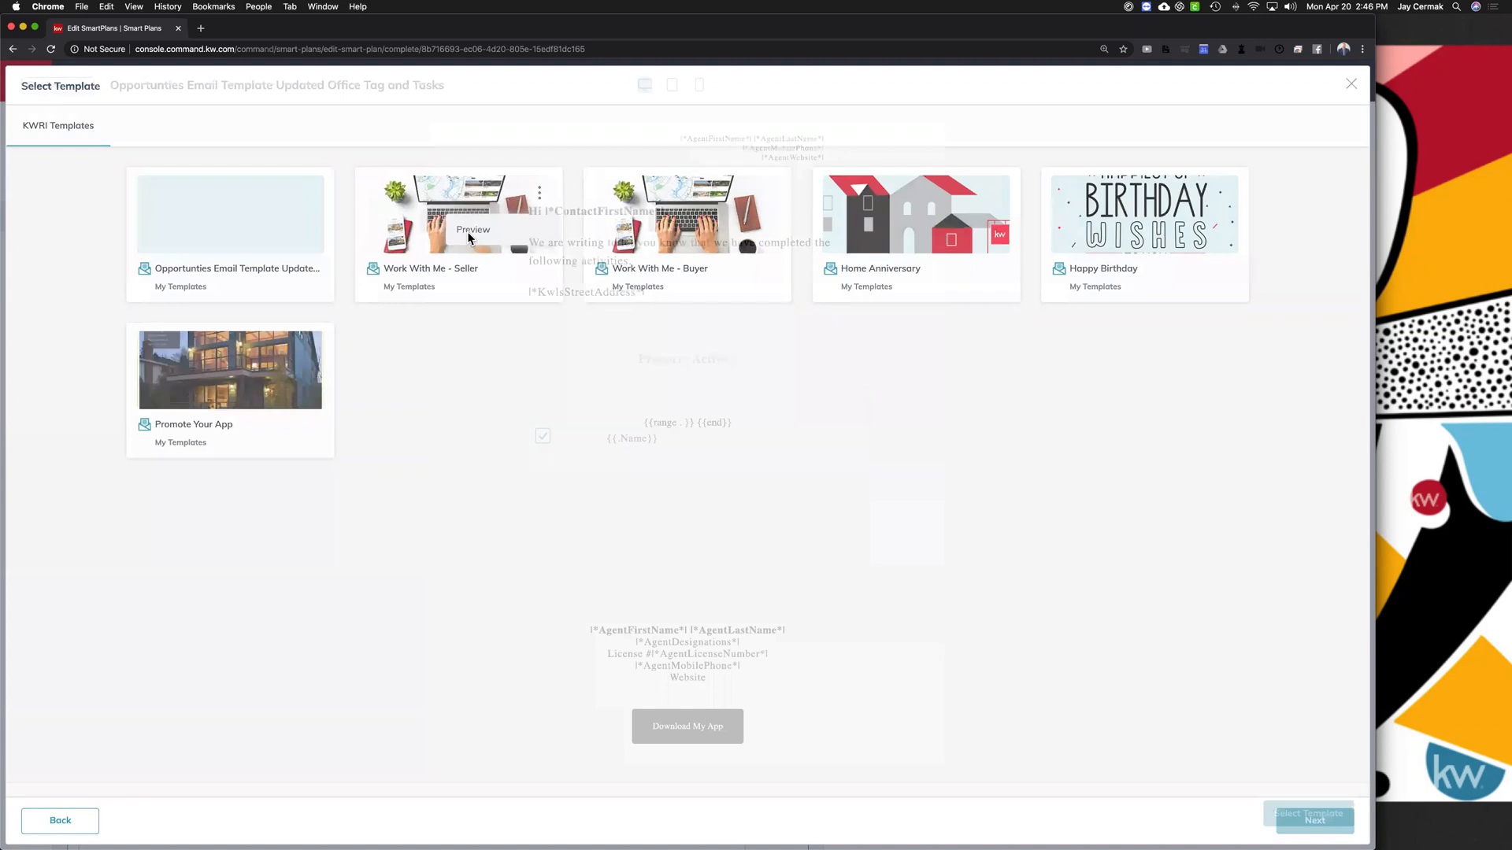
scroll(681, 404, down, 3)
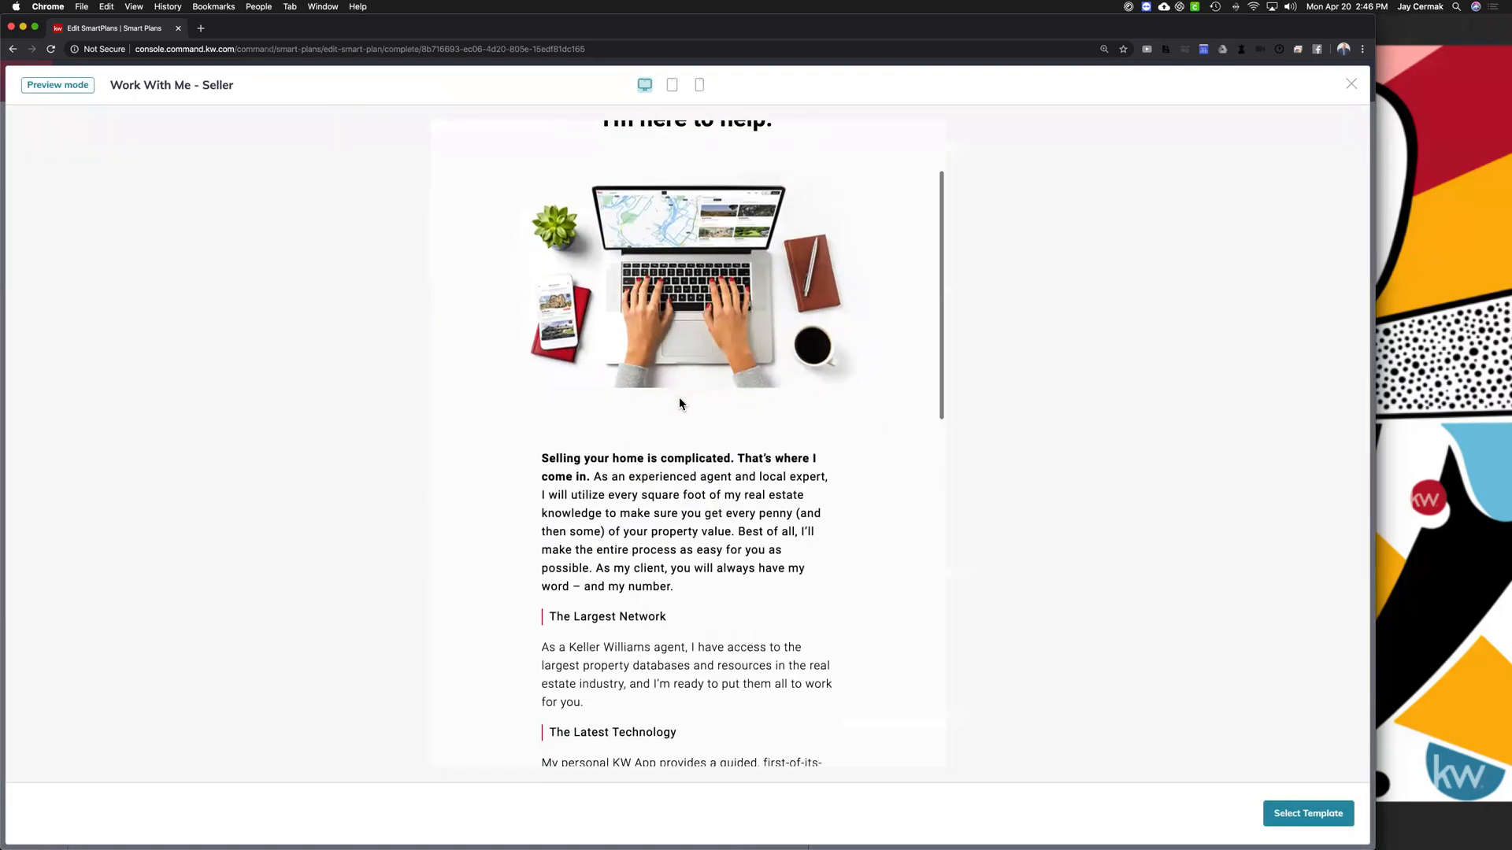
scroll(679, 404, down, 3)
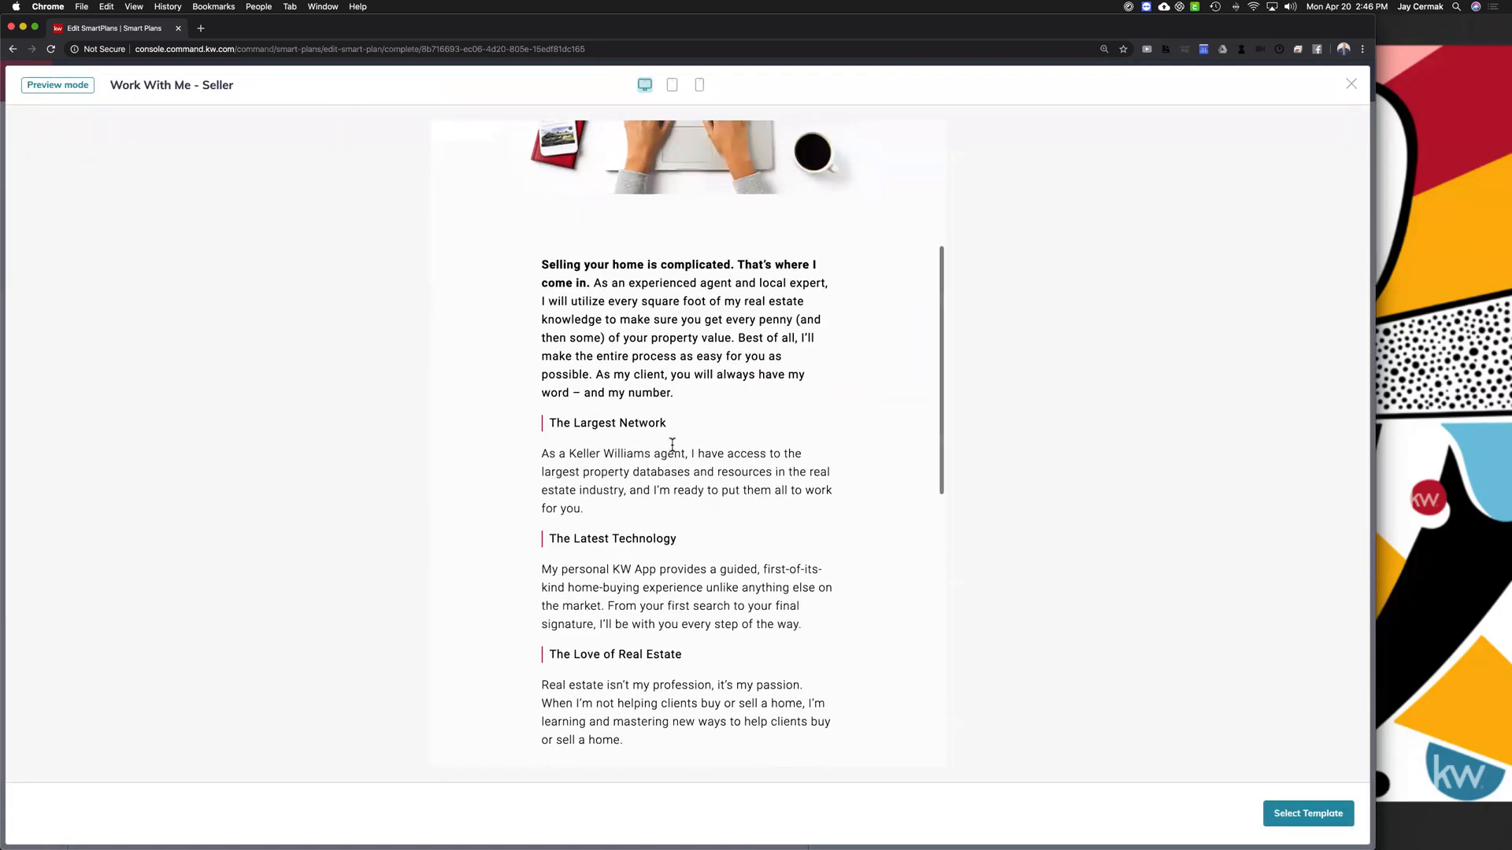
scroll(672, 444, down, 10)
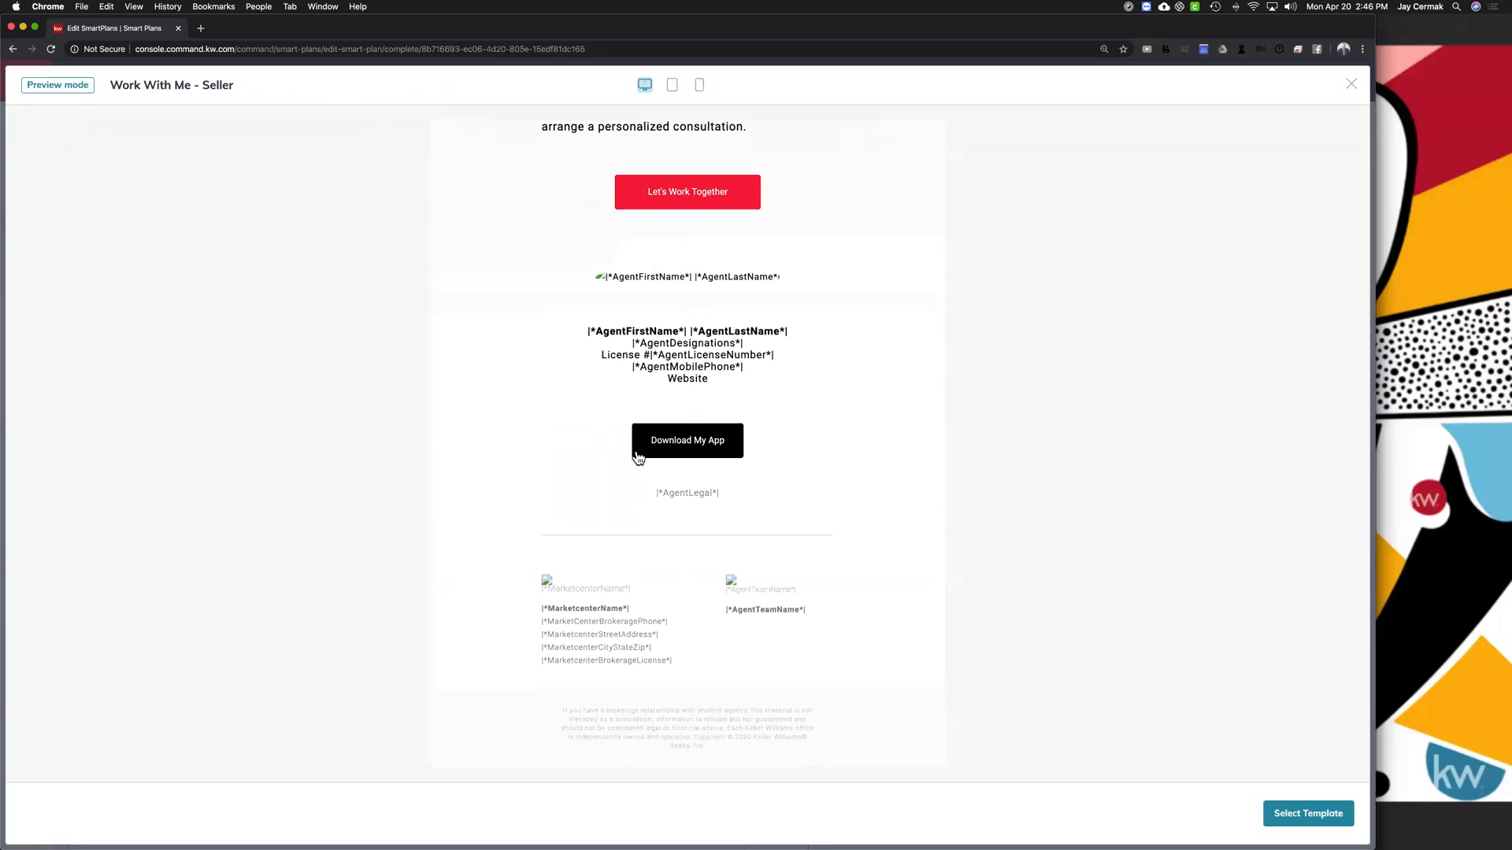
scroll(732, 462, up, 15)
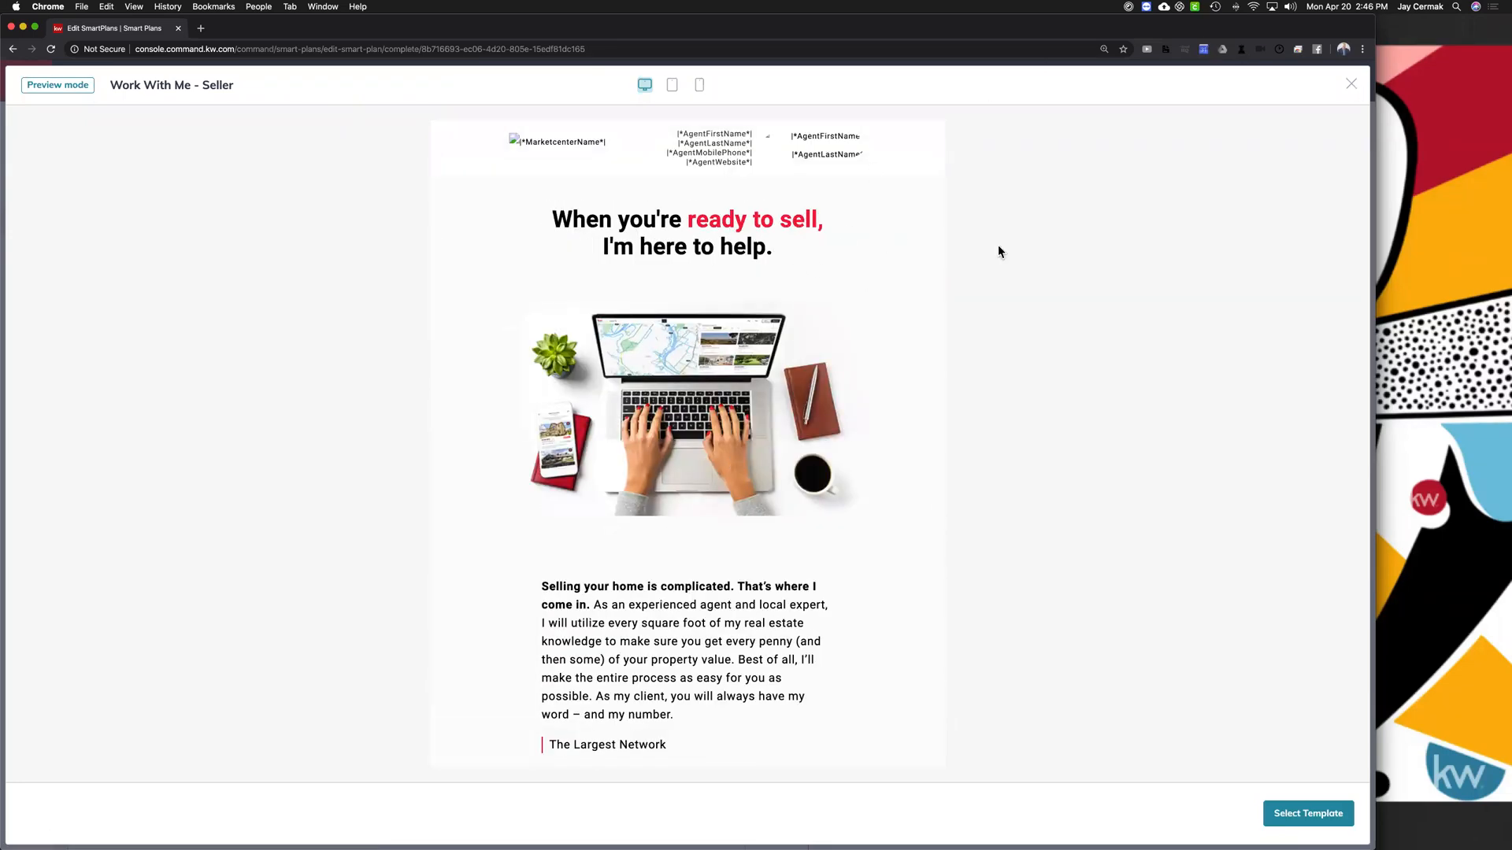
click(1350, 85)
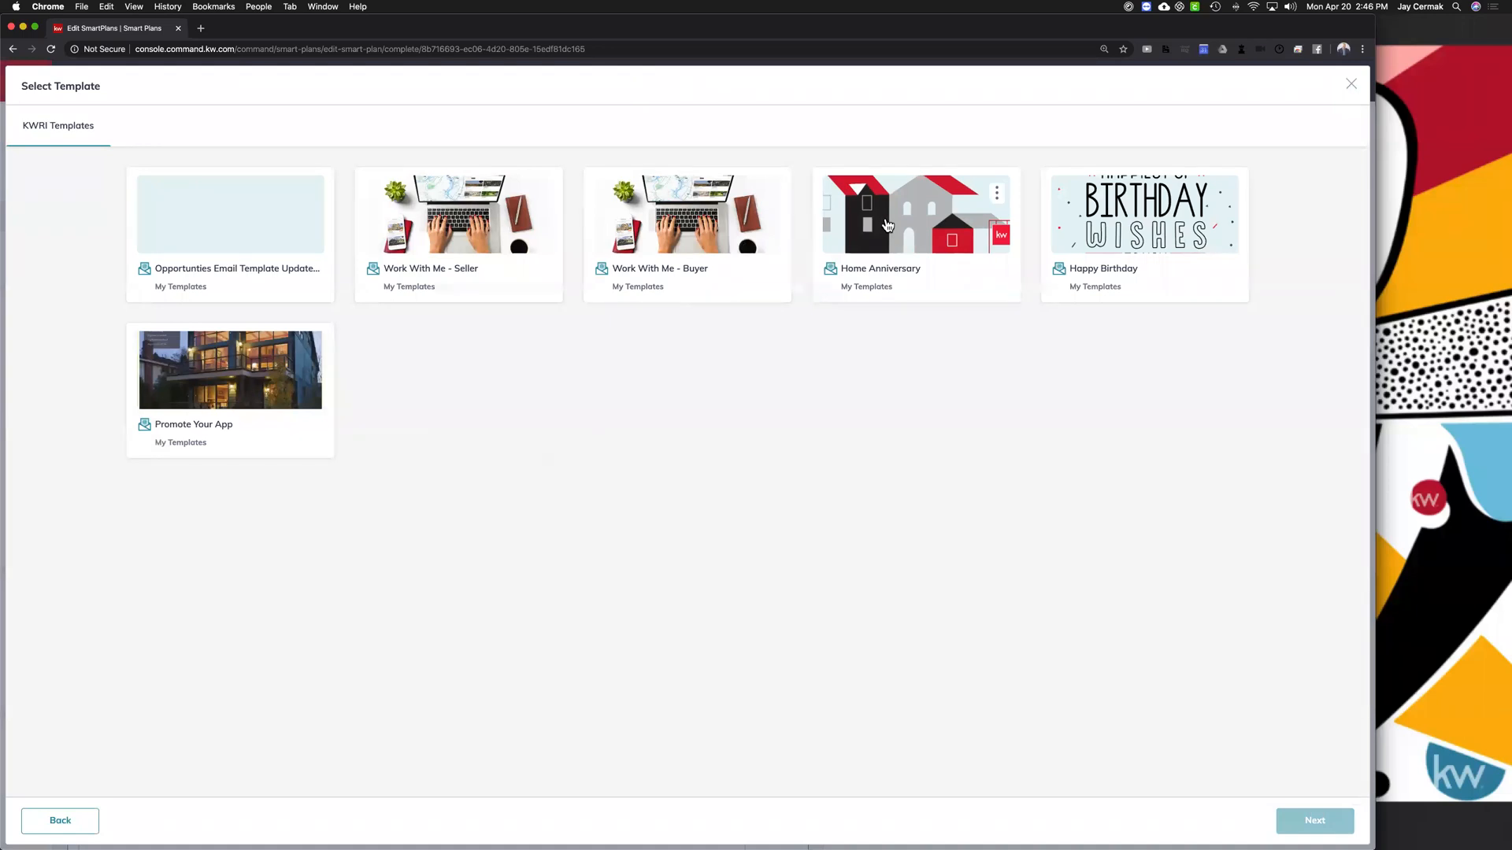
Step: Preview the Promote Your App email template and return the step #5 email to the Simple type without selecting a template
click(313, 352)
click(290, 393)
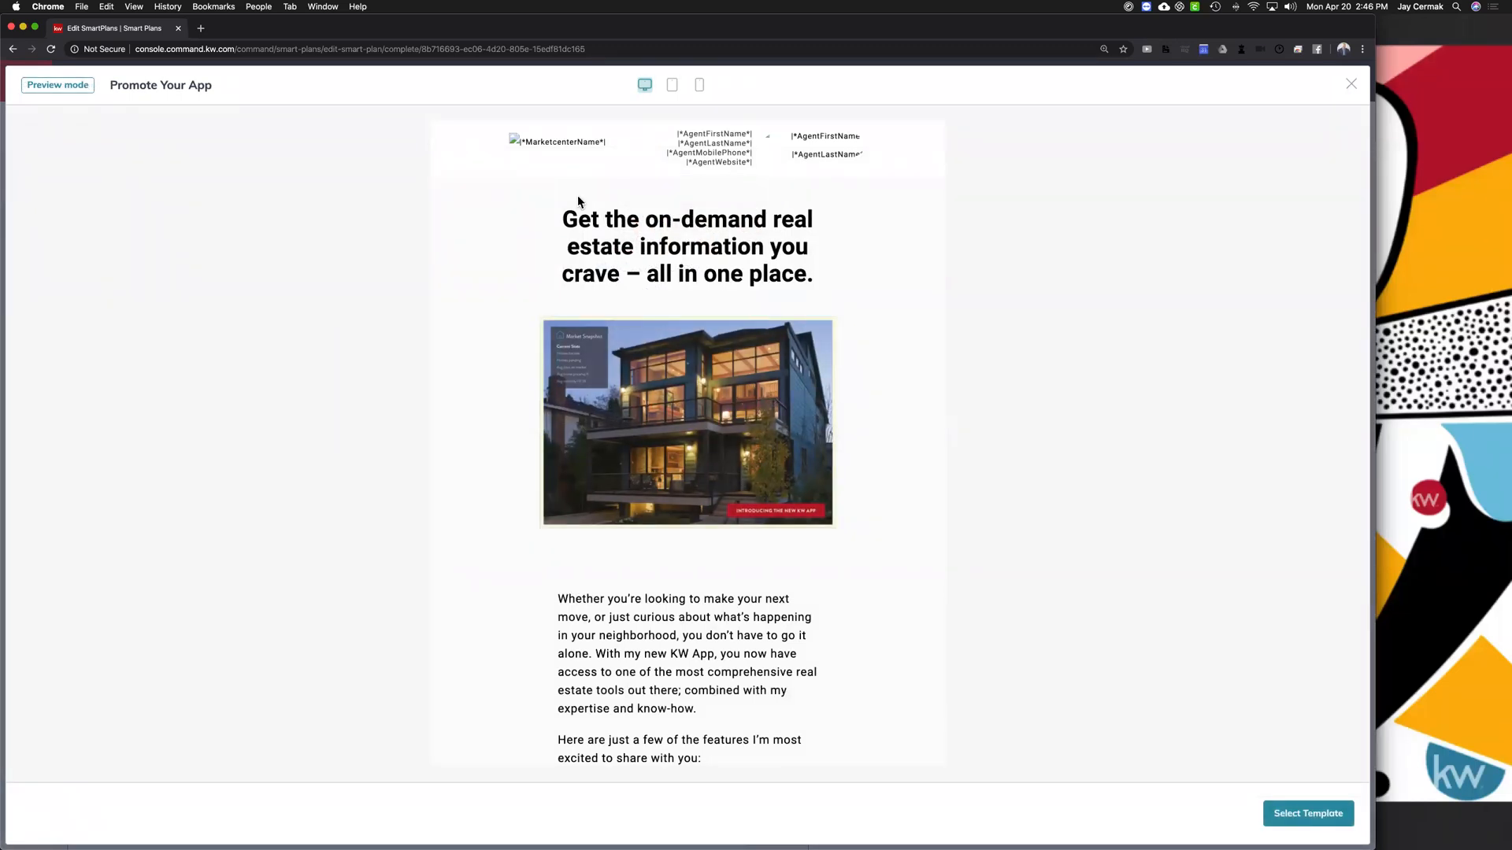
drag(556, 212, 852, 309)
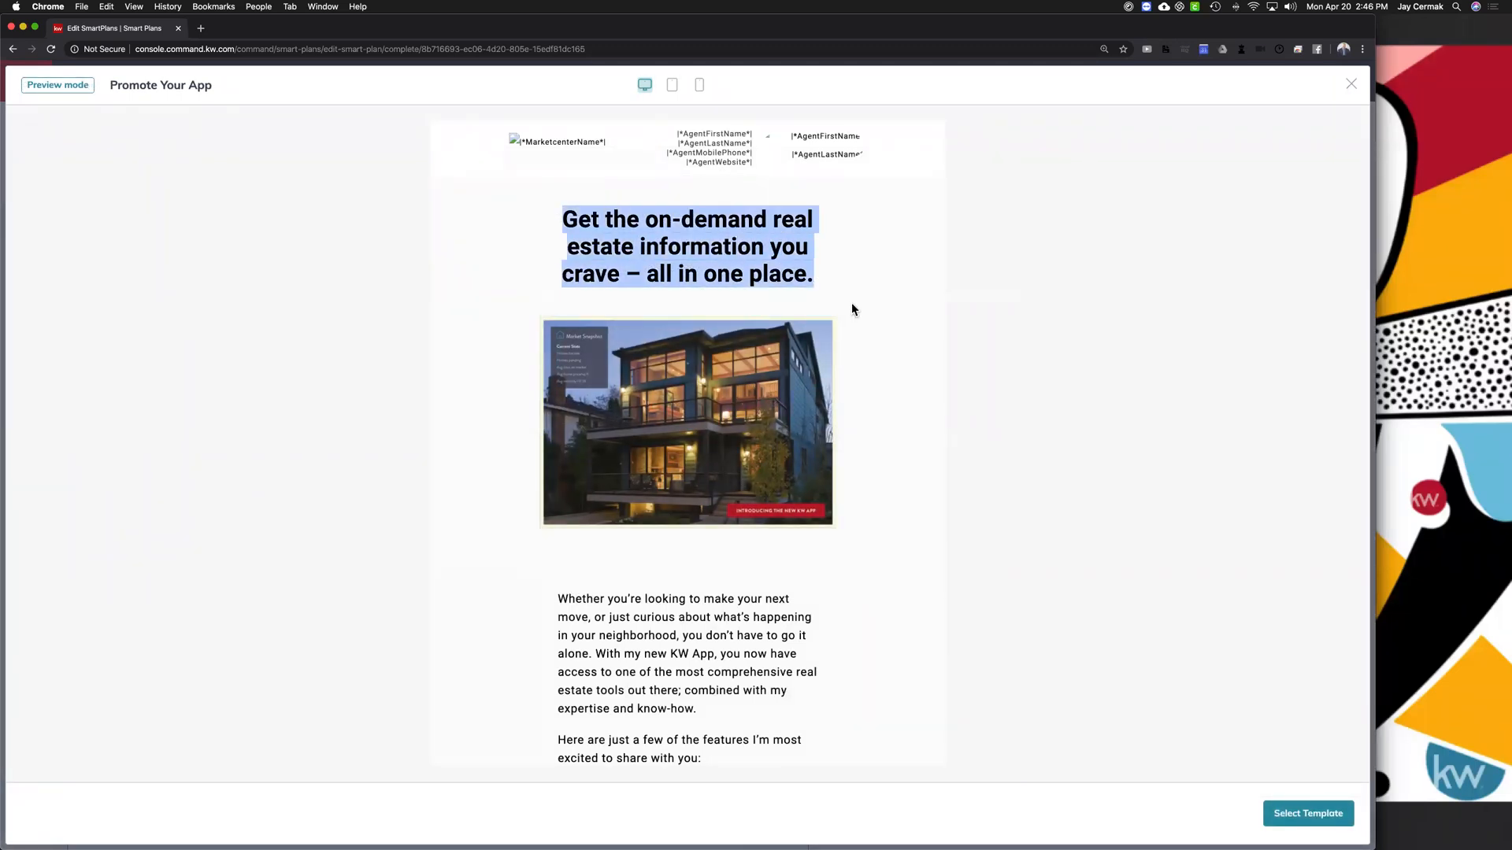
scroll(852, 309, down, 5)
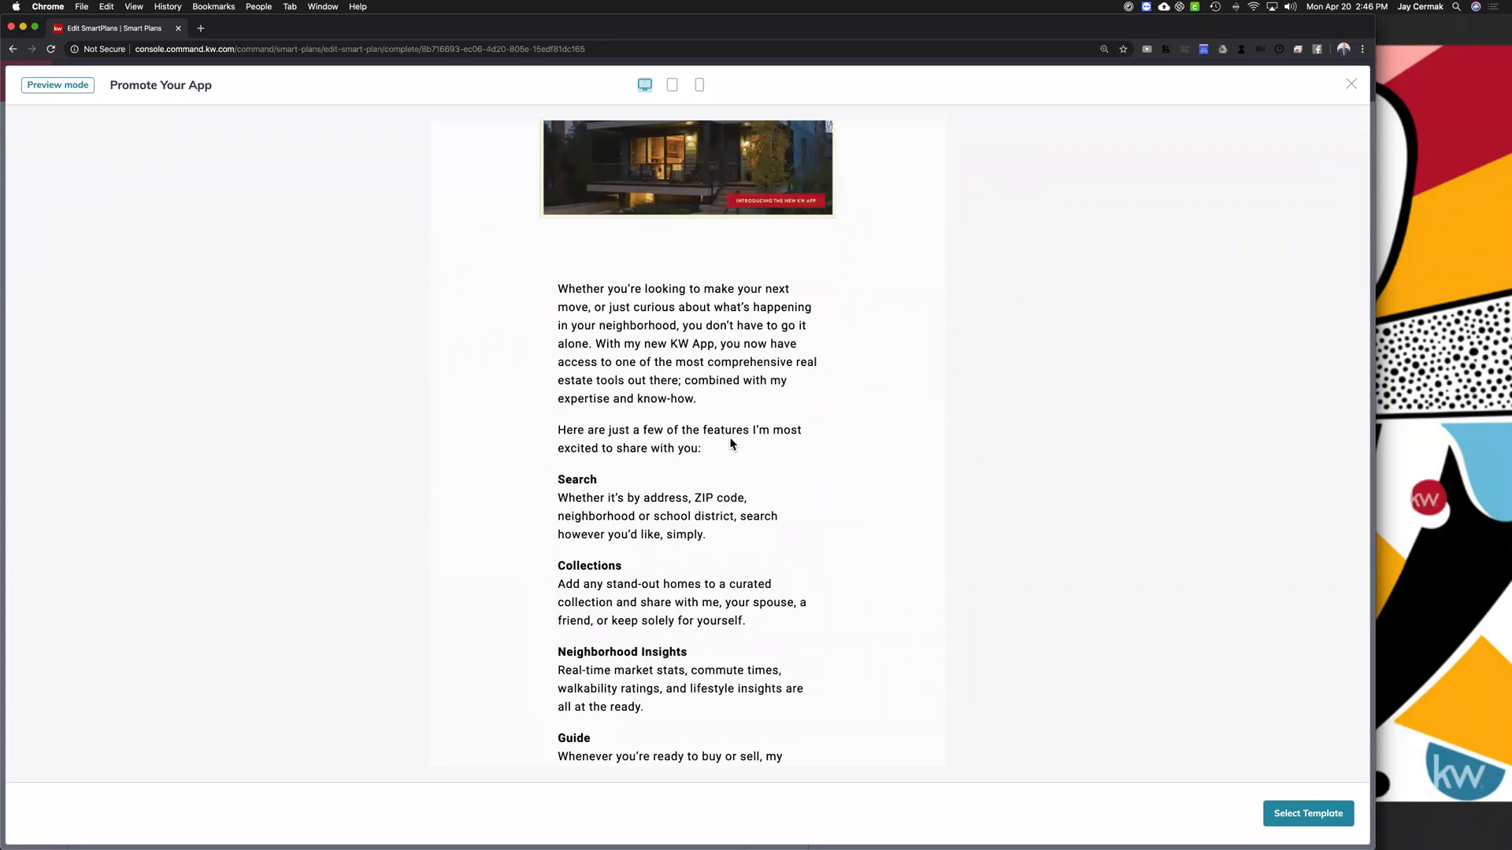
scroll(729, 437, down, 7)
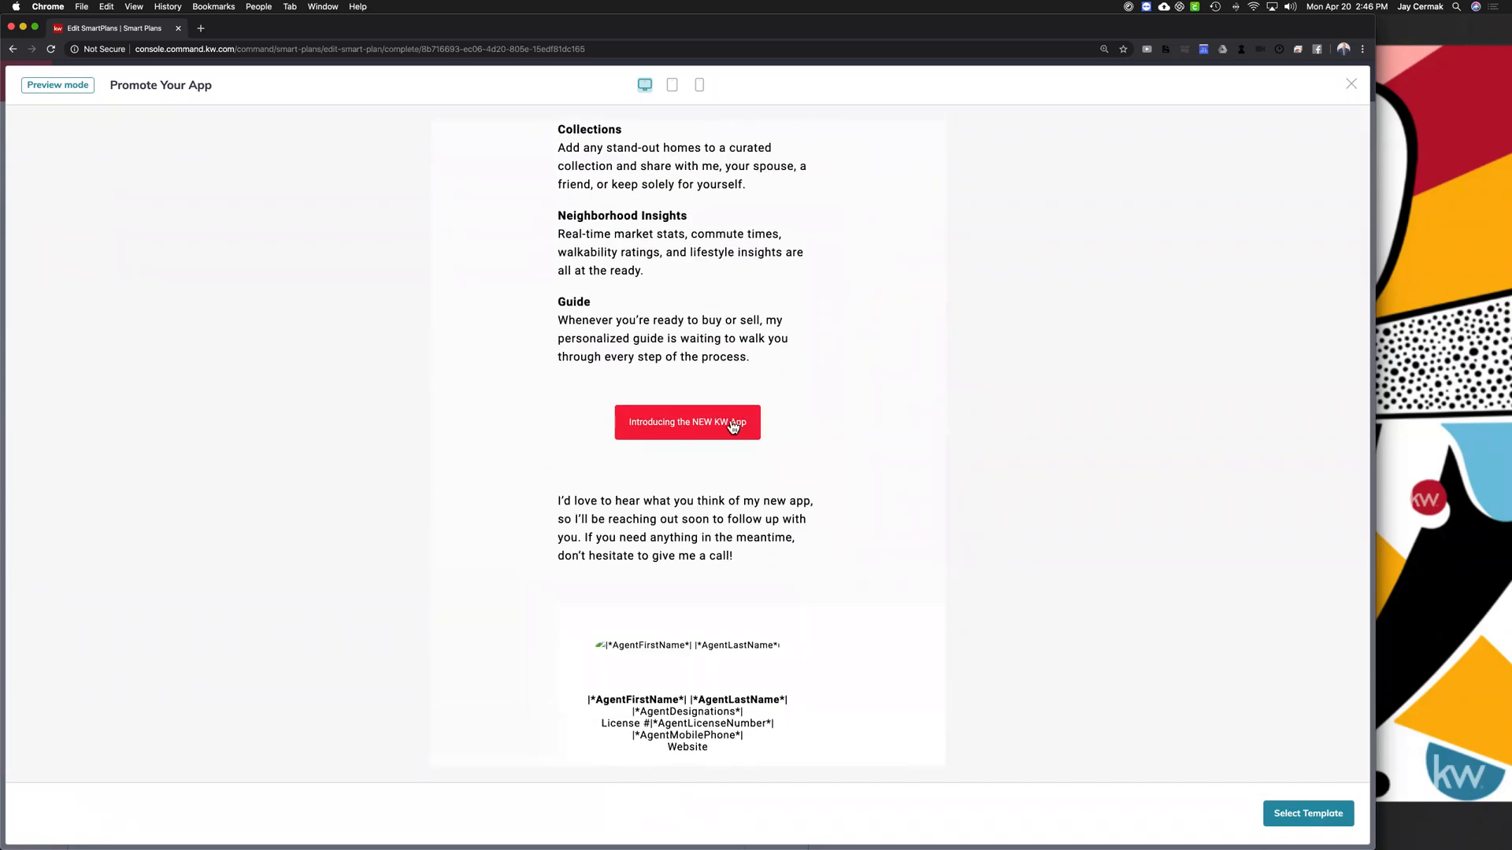
scroll(709, 434, down, 3)
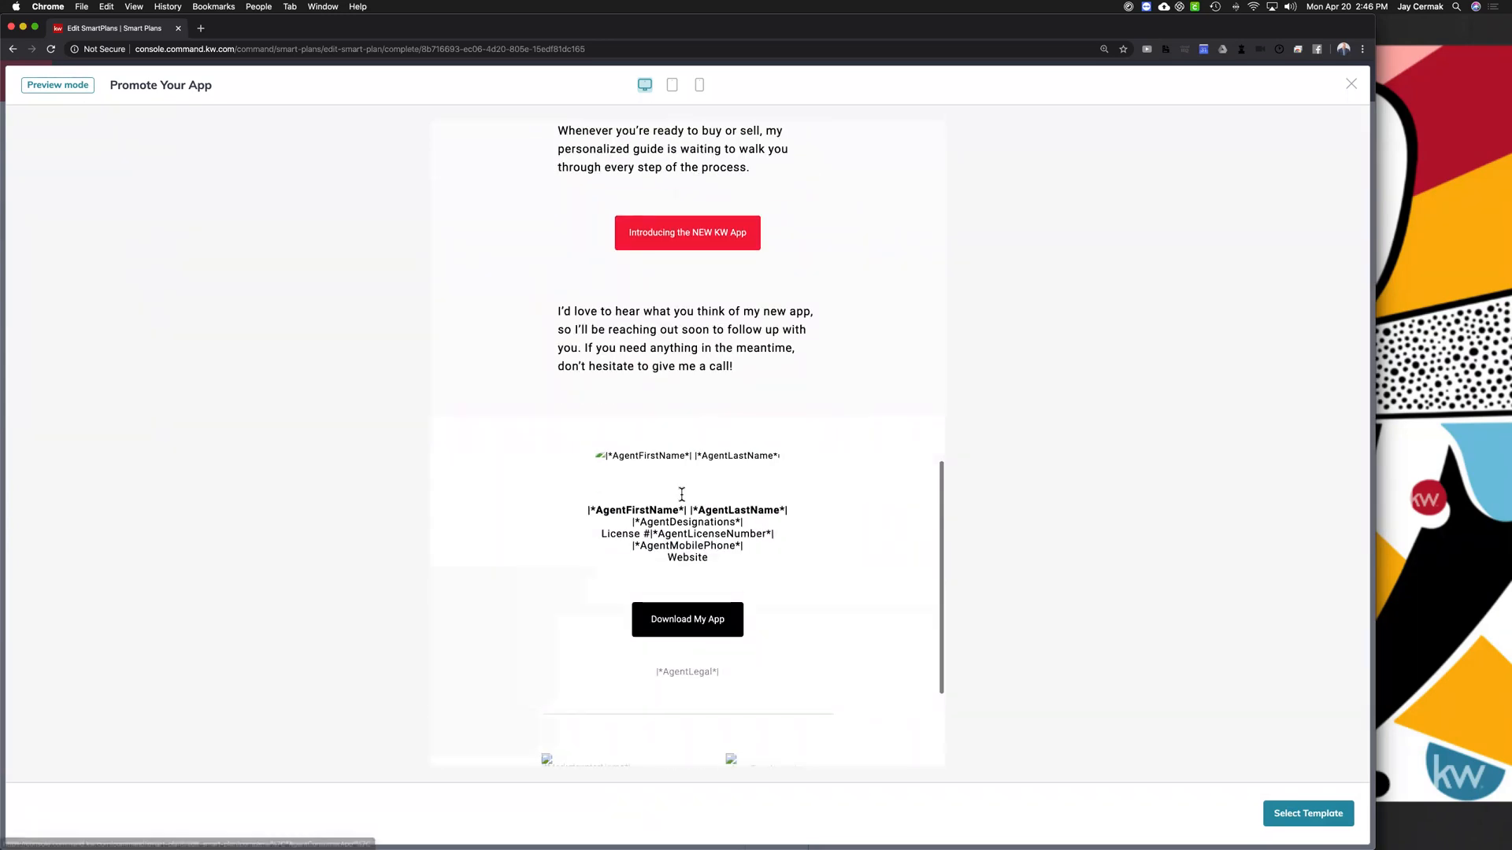
scroll(722, 327, up, 15)
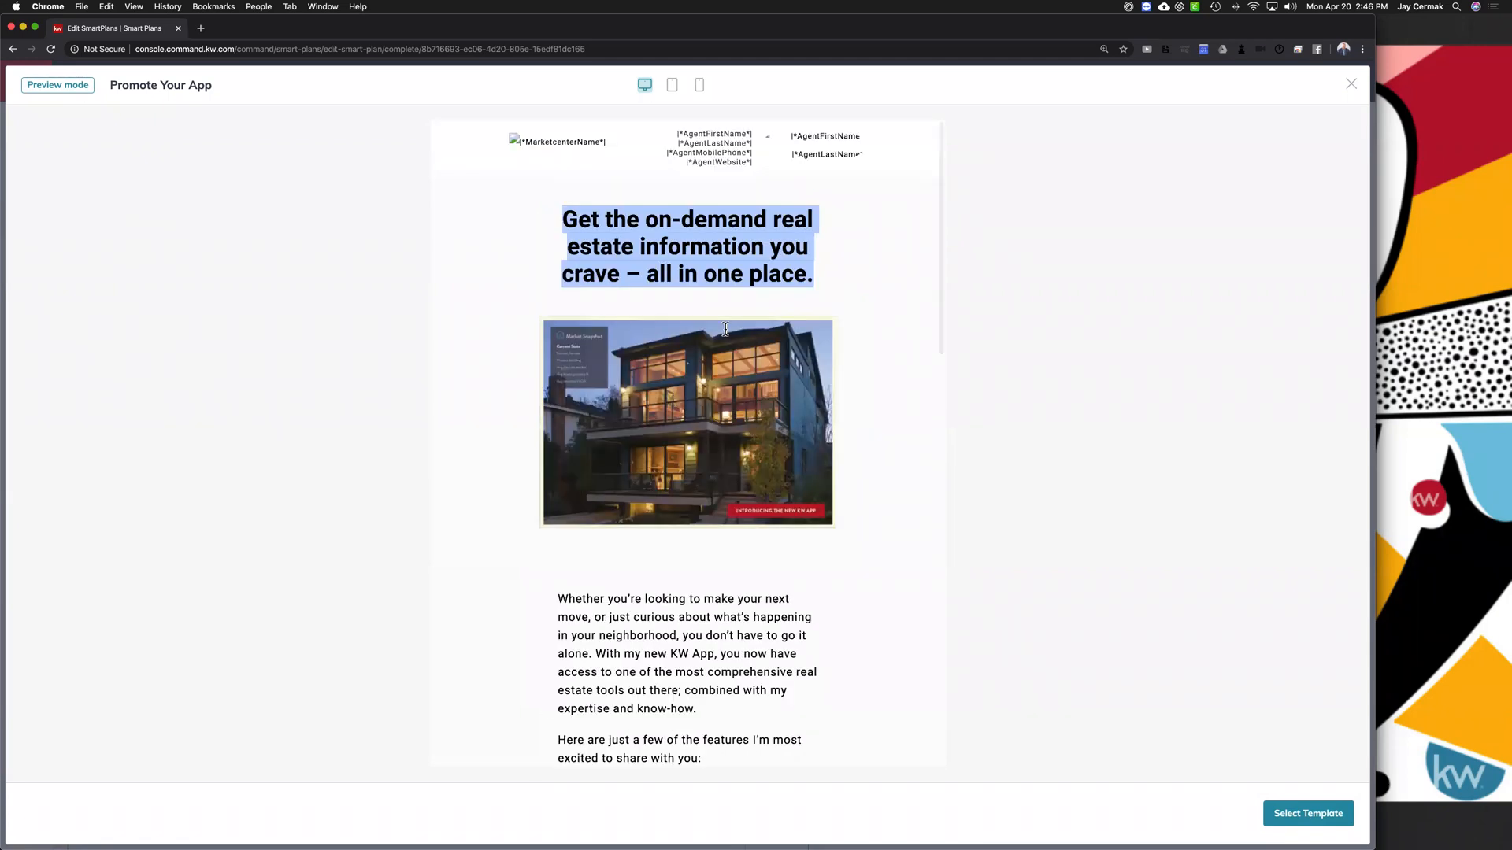
click(937, 175)
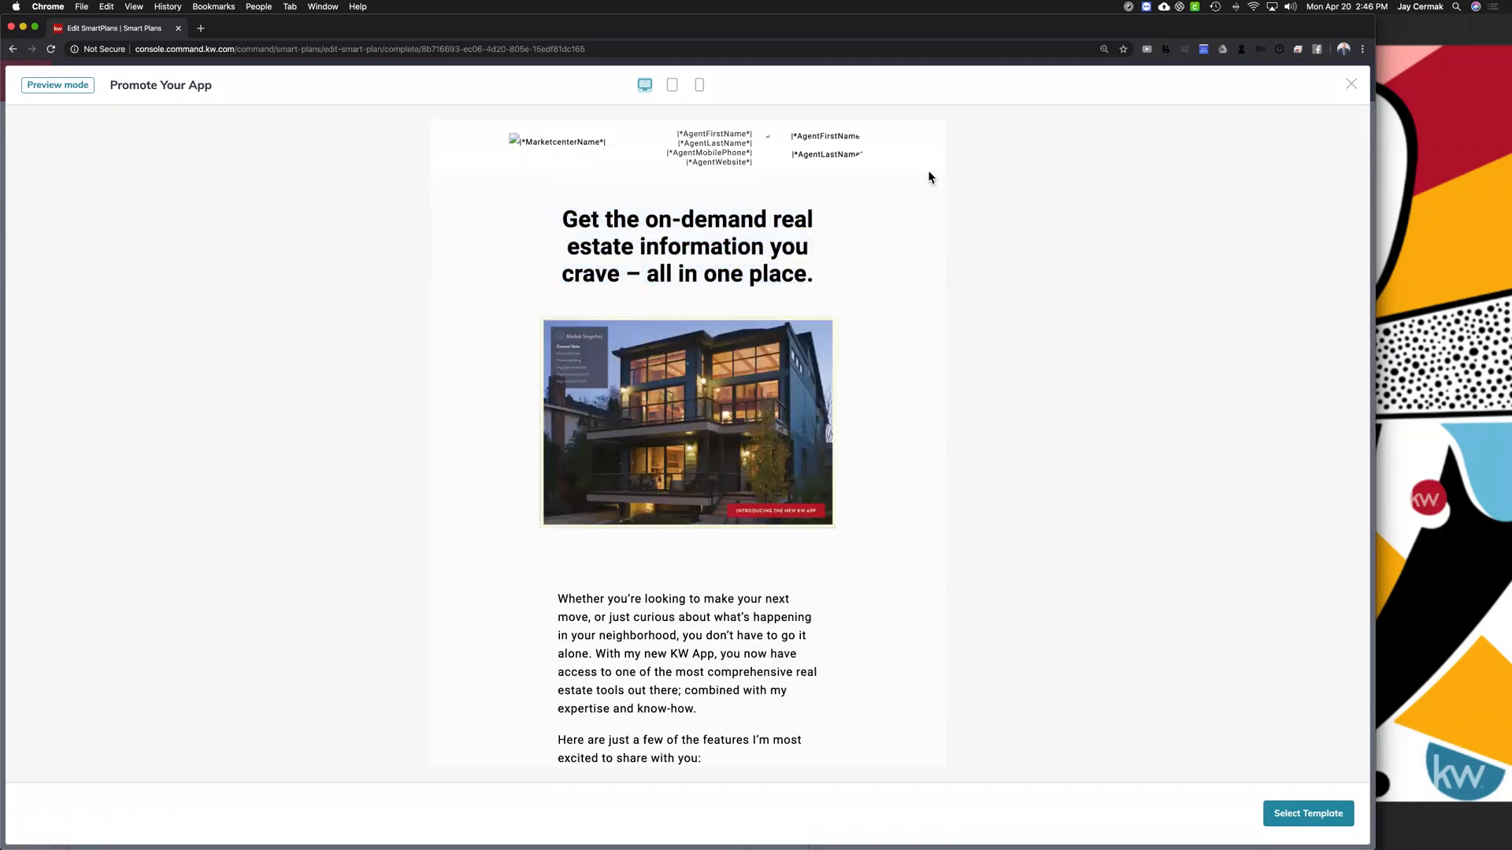
click(1351, 85)
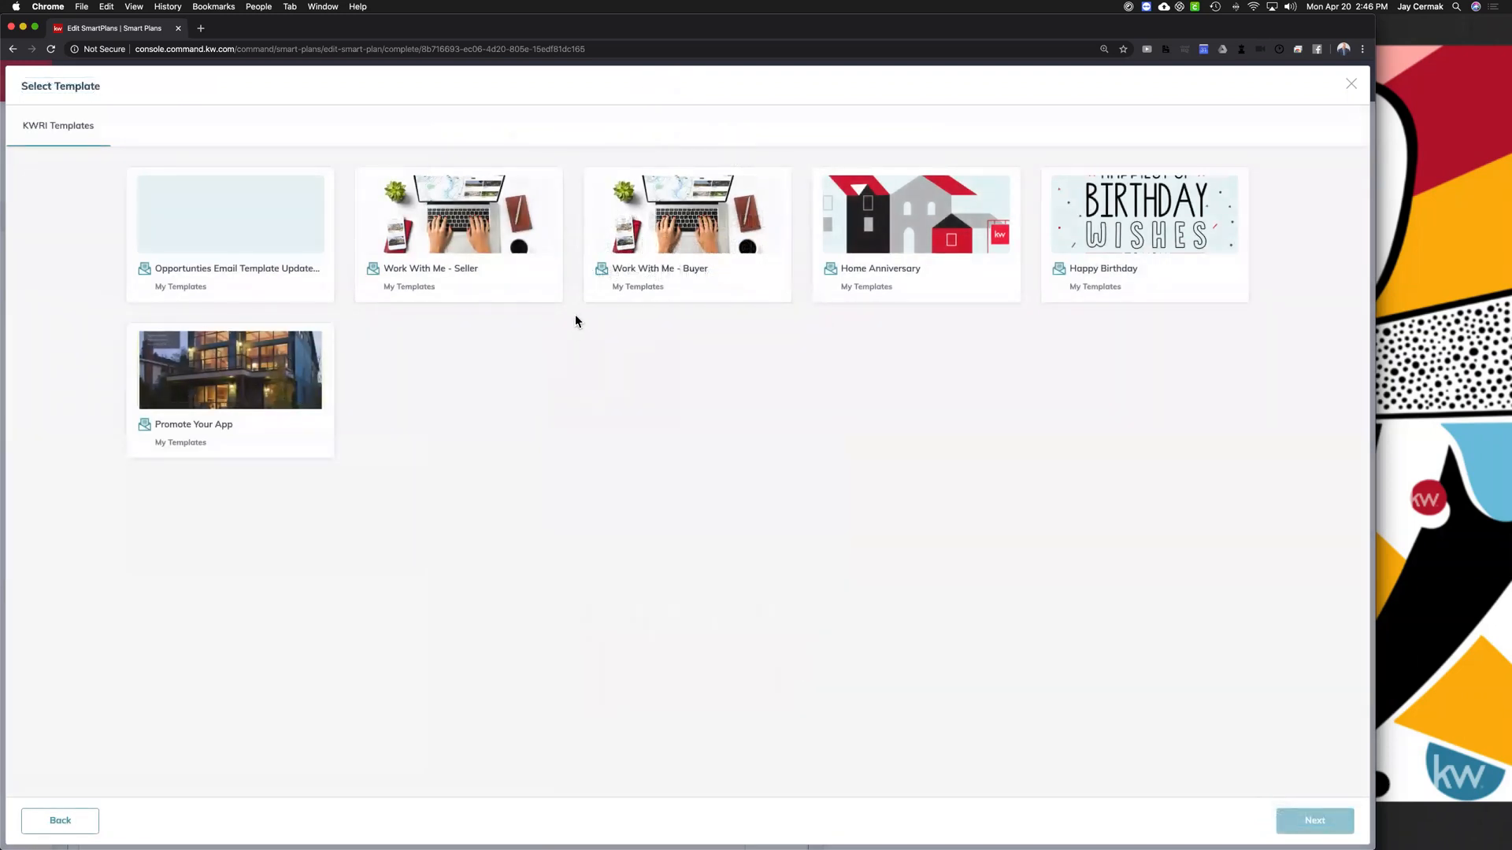
click(1350, 86)
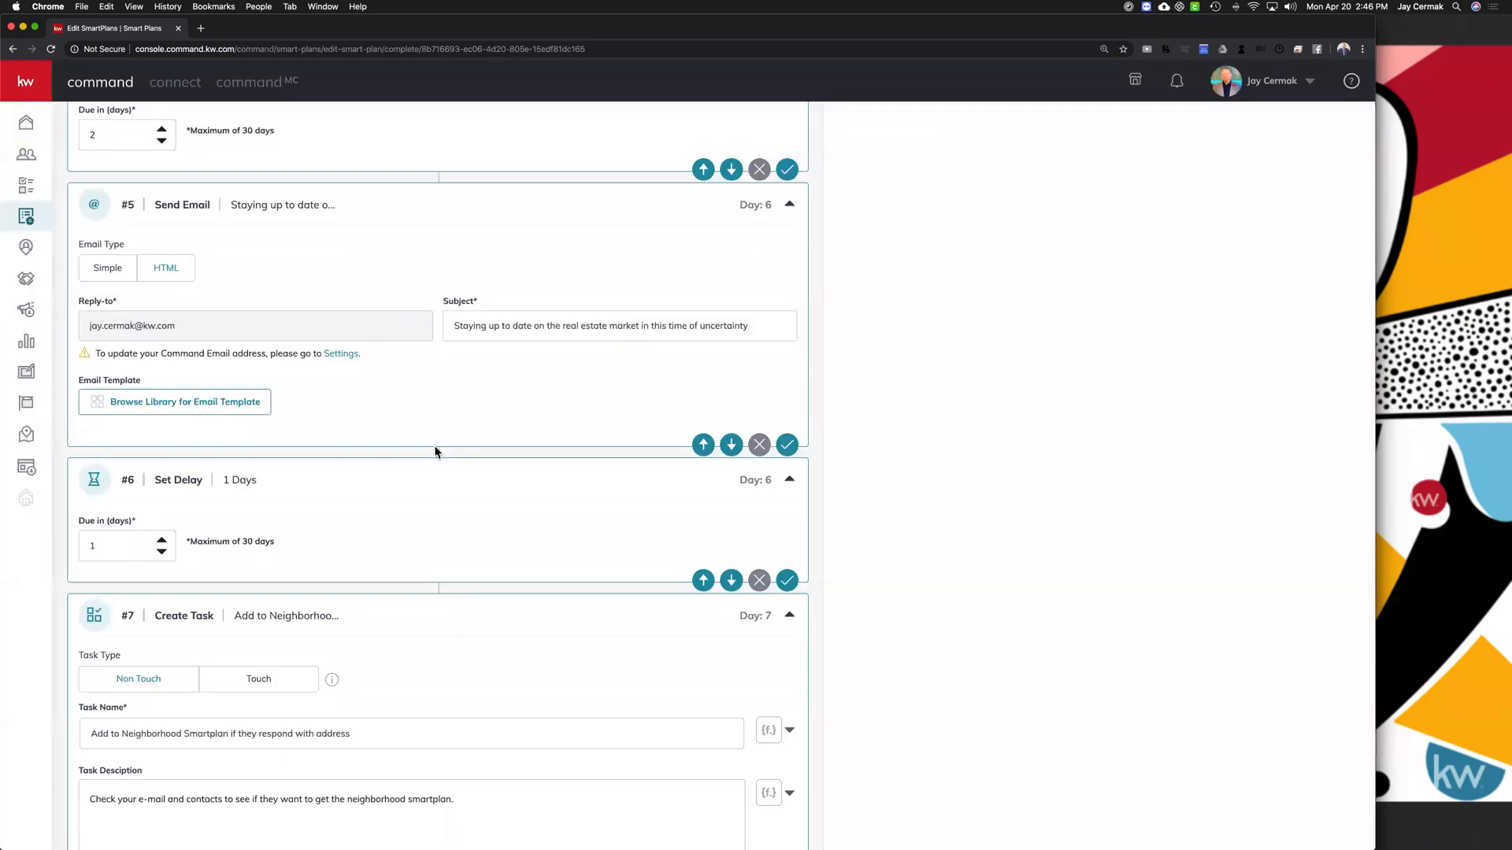
click(107, 272)
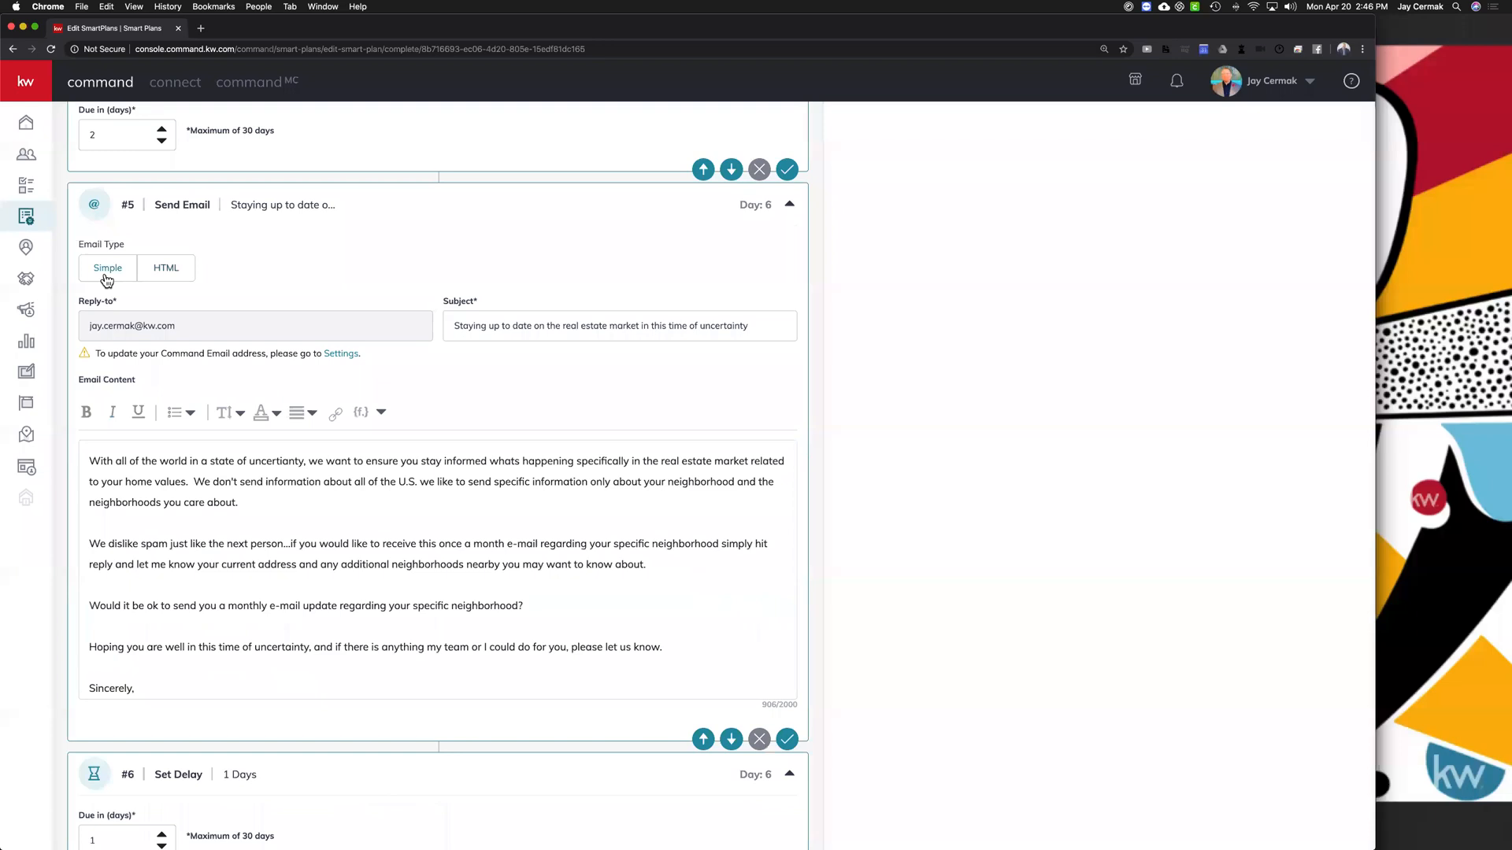
Step: Open the step #5 email body with the contact.first.name merge field and a comma, changing the following "With" to lowercase
scroll(107, 279, down, 2)
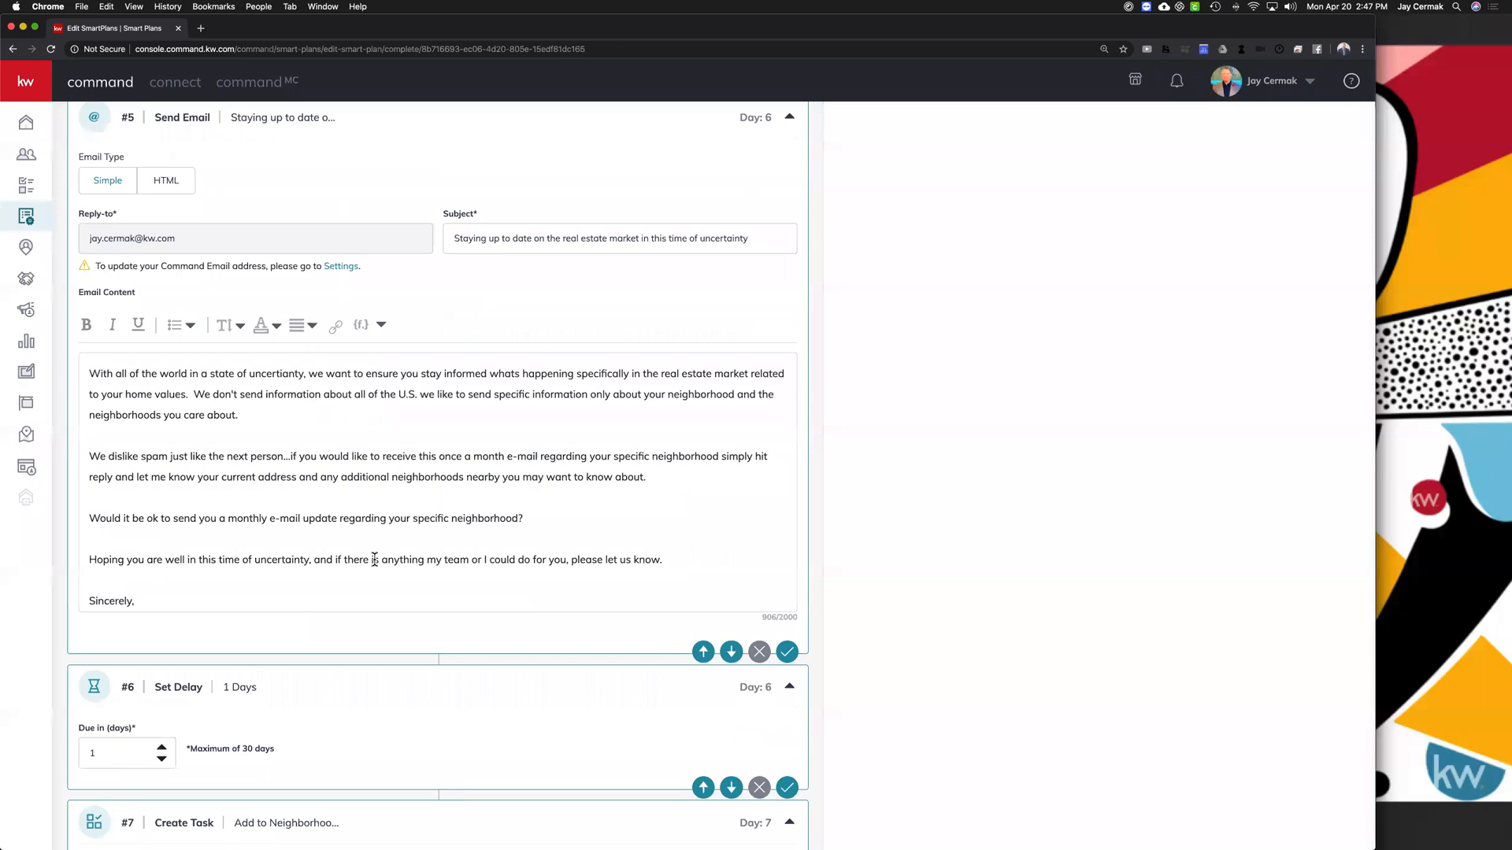
scroll(638, 581, down, 2)
scroll(637, 583, up, 2)
scroll(635, 580, down, 3)
scroll(634, 580, up, 3)
drag(96, 373, 89, 371)
key(BackSpace)
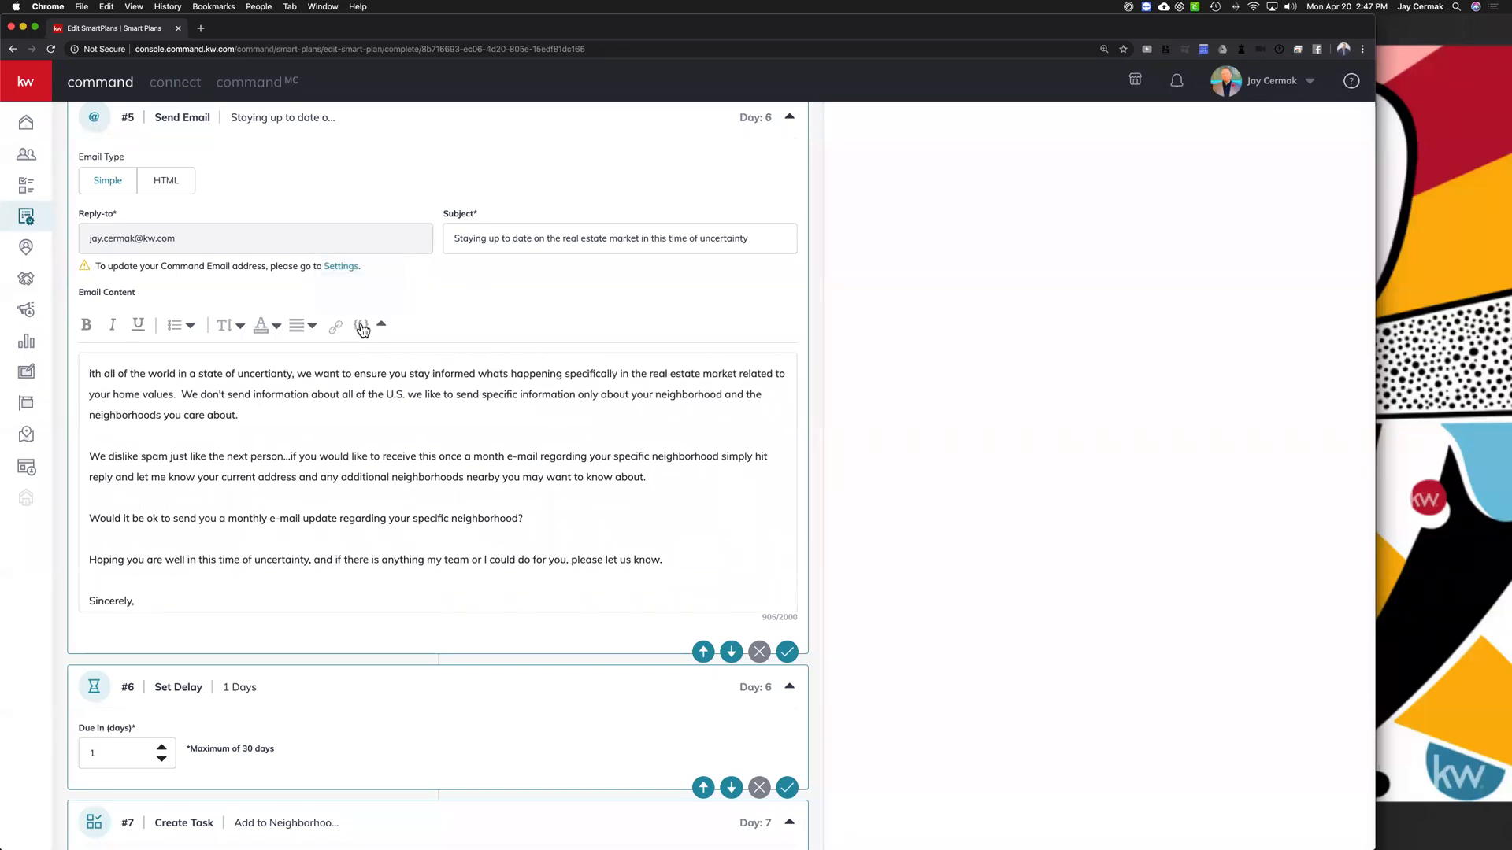
click(381, 324)
click(356, 355)
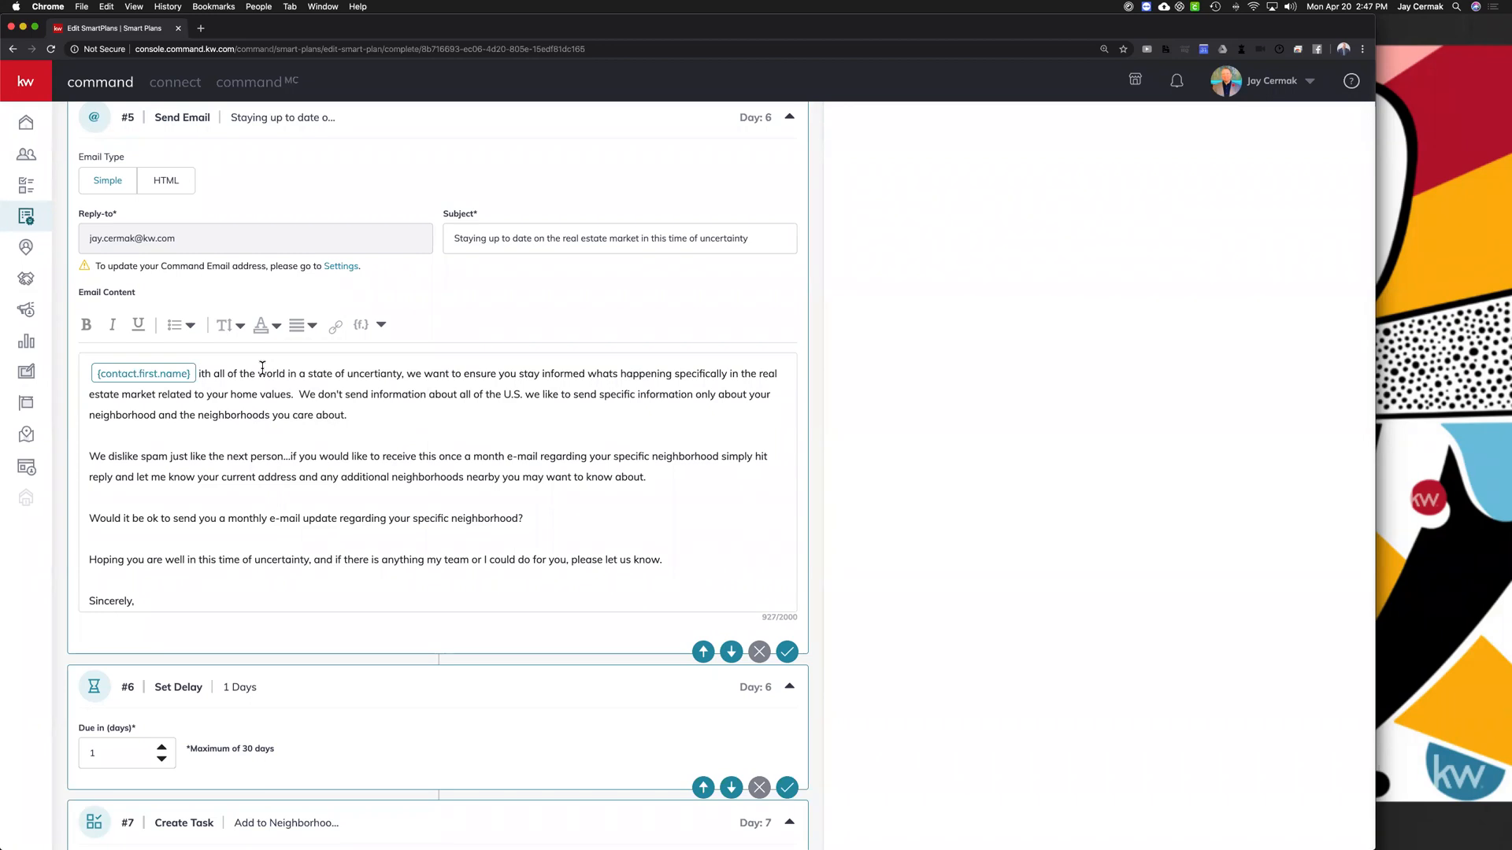
text(, w)
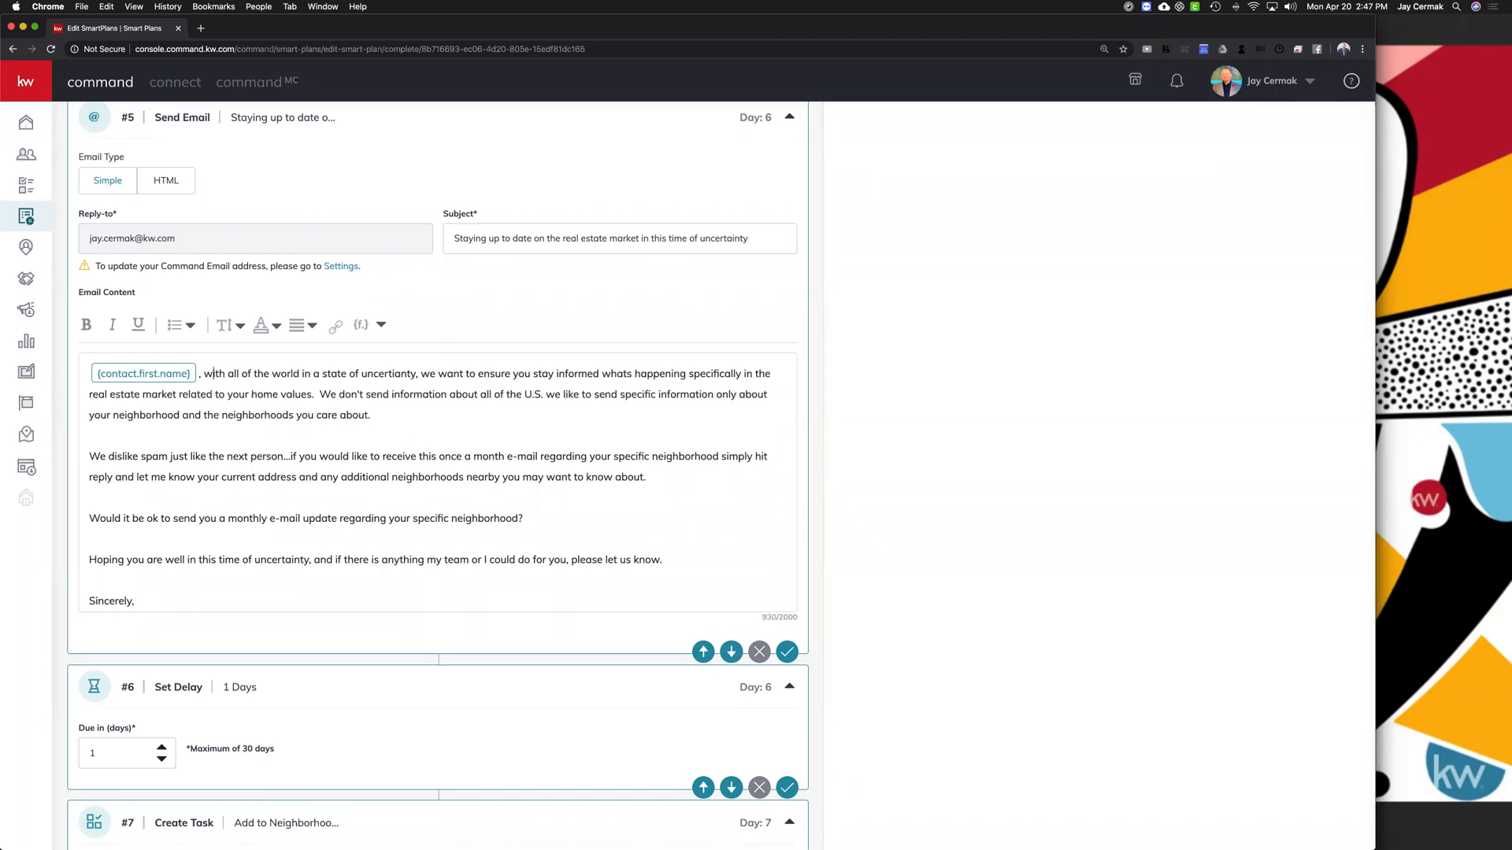
click(430, 429)
Step: Examine the signature block of the step #5 email, including its phone number line, and the email's settings
scroll(430, 428, down, 3)
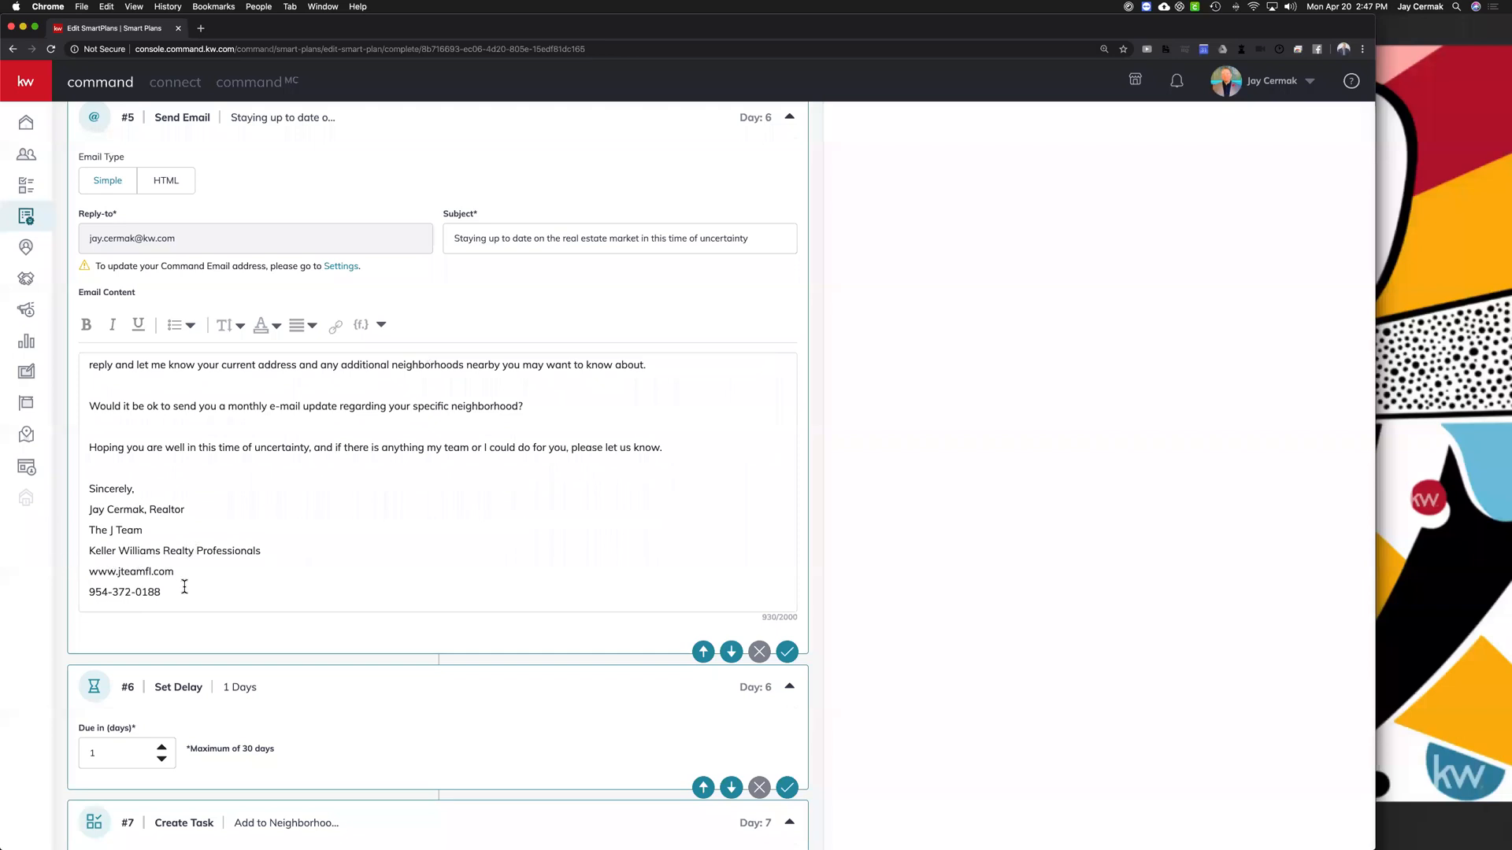
scroll(202, 592, up, 3)
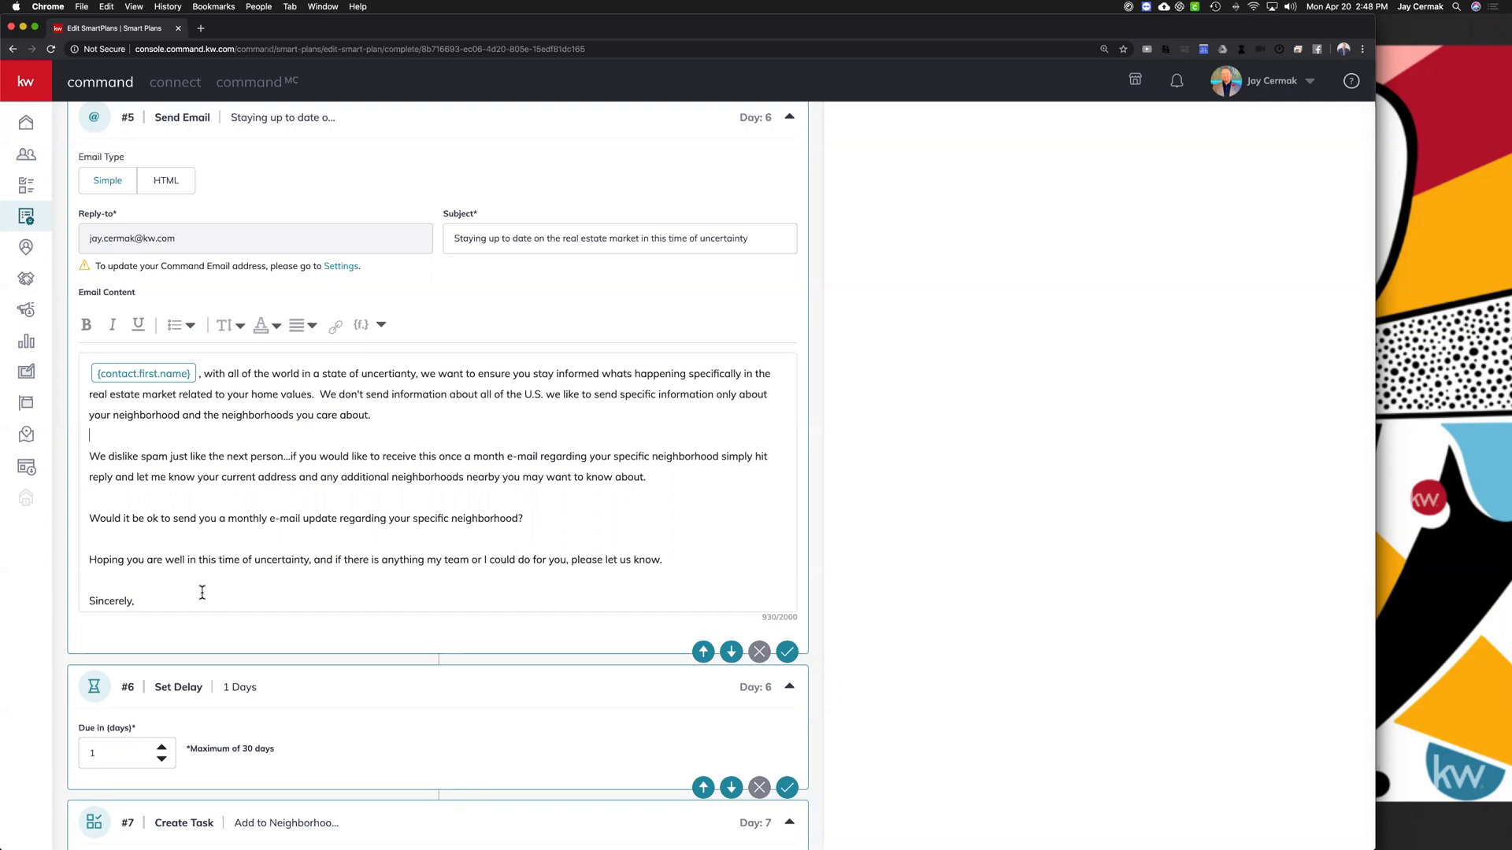
key(super+v)
drag(169, 593, 66, 597)
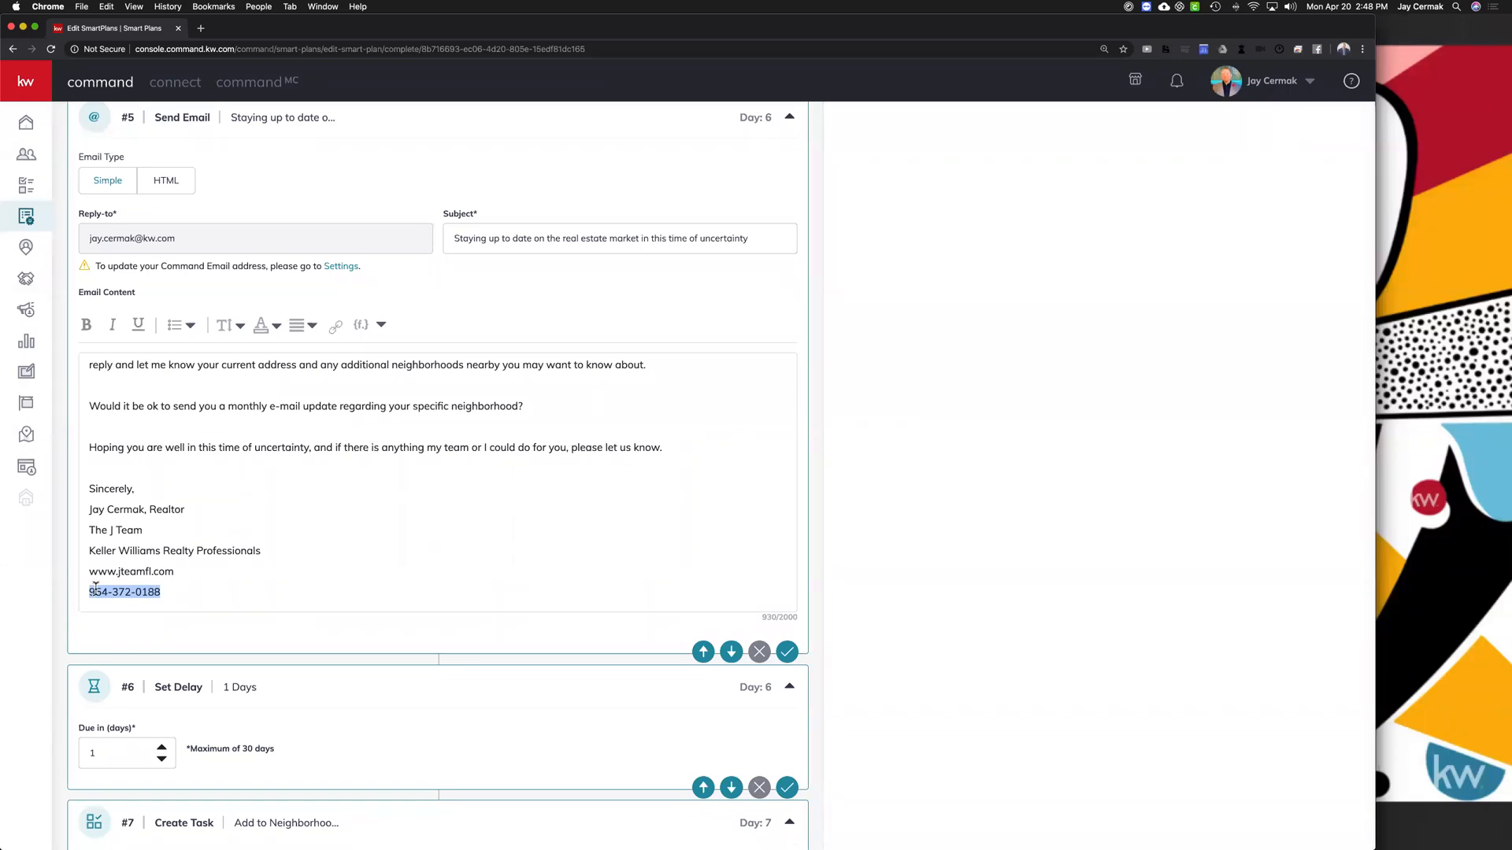
scroll(535, 534, up, 5)
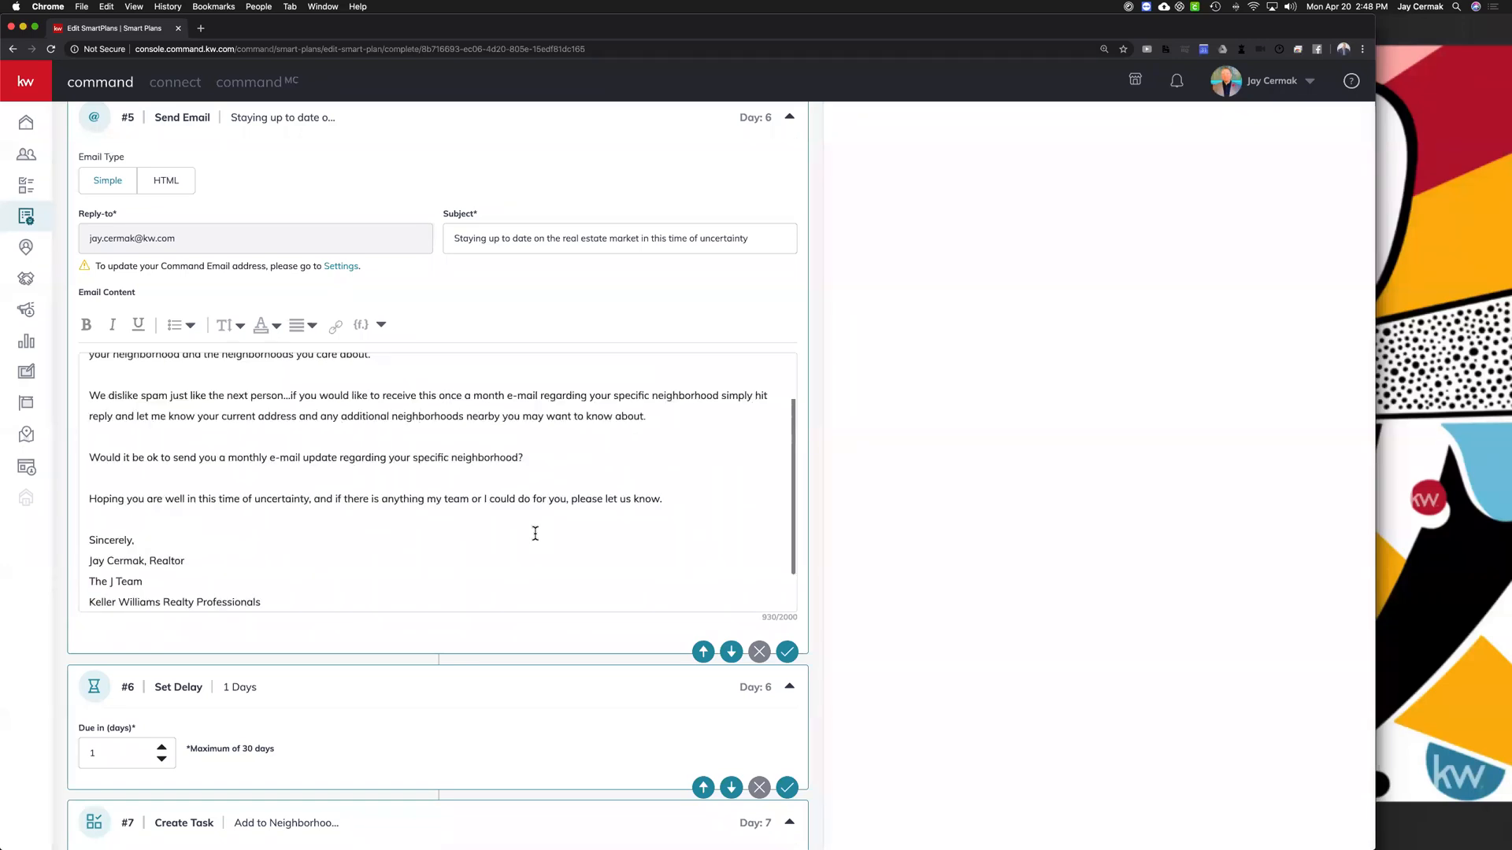
scroll(529, 401, up, 4)
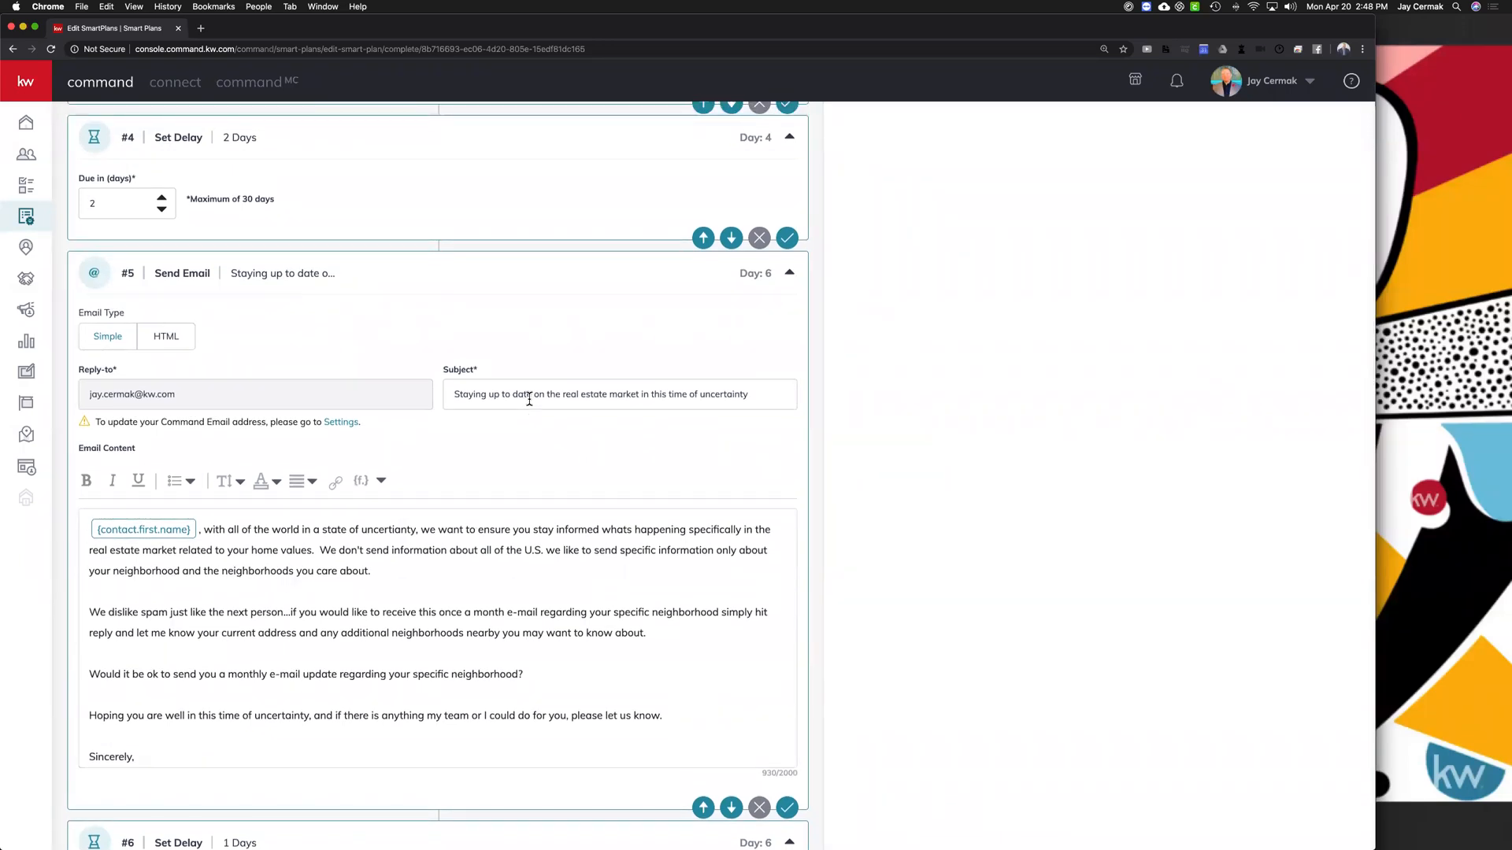
scroll(528, 399, up, 1)
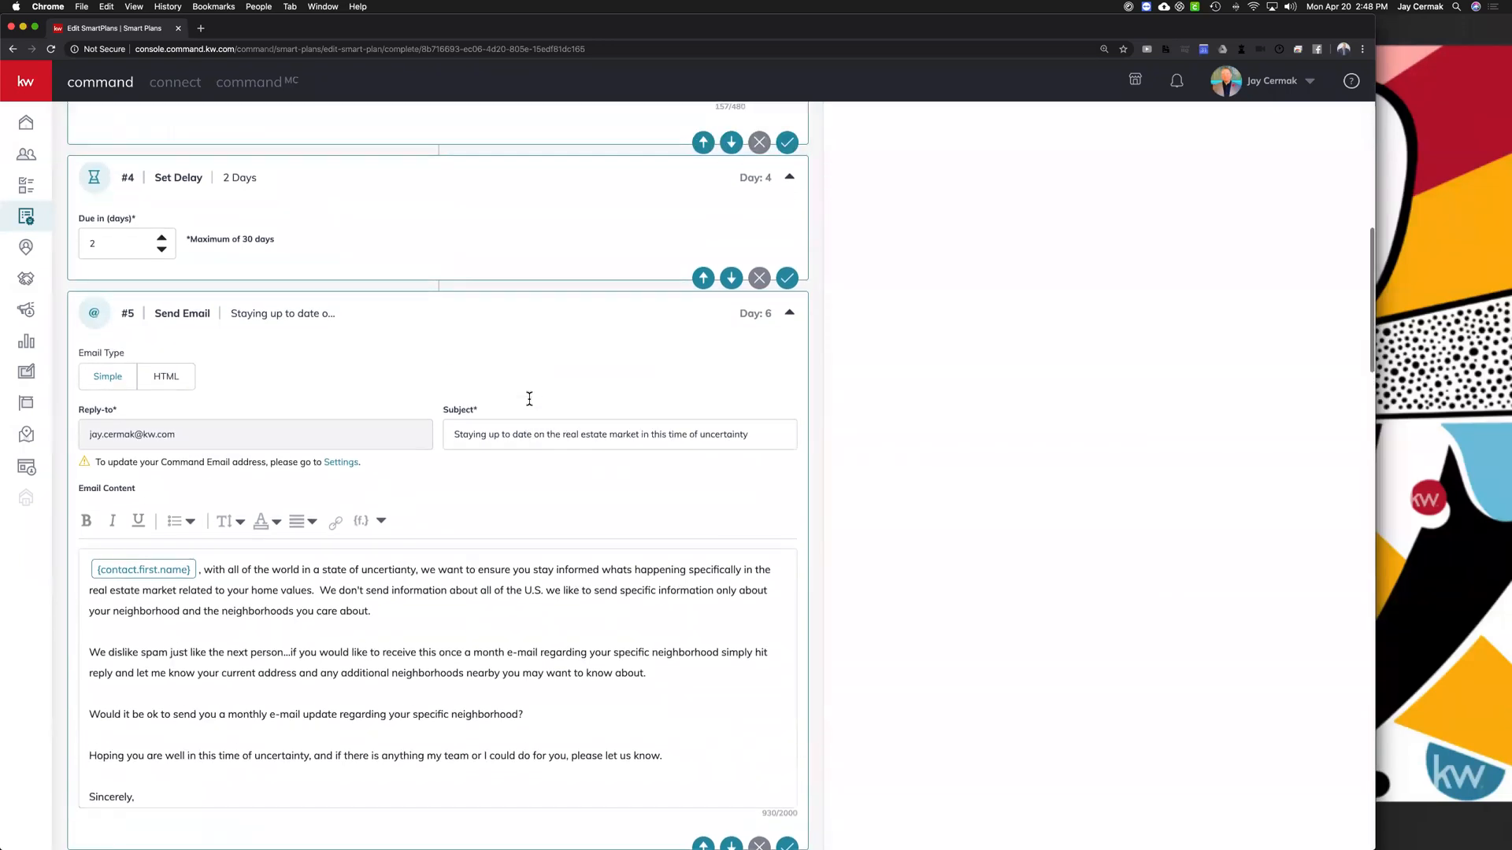
scroll(196, 299, down, 1)
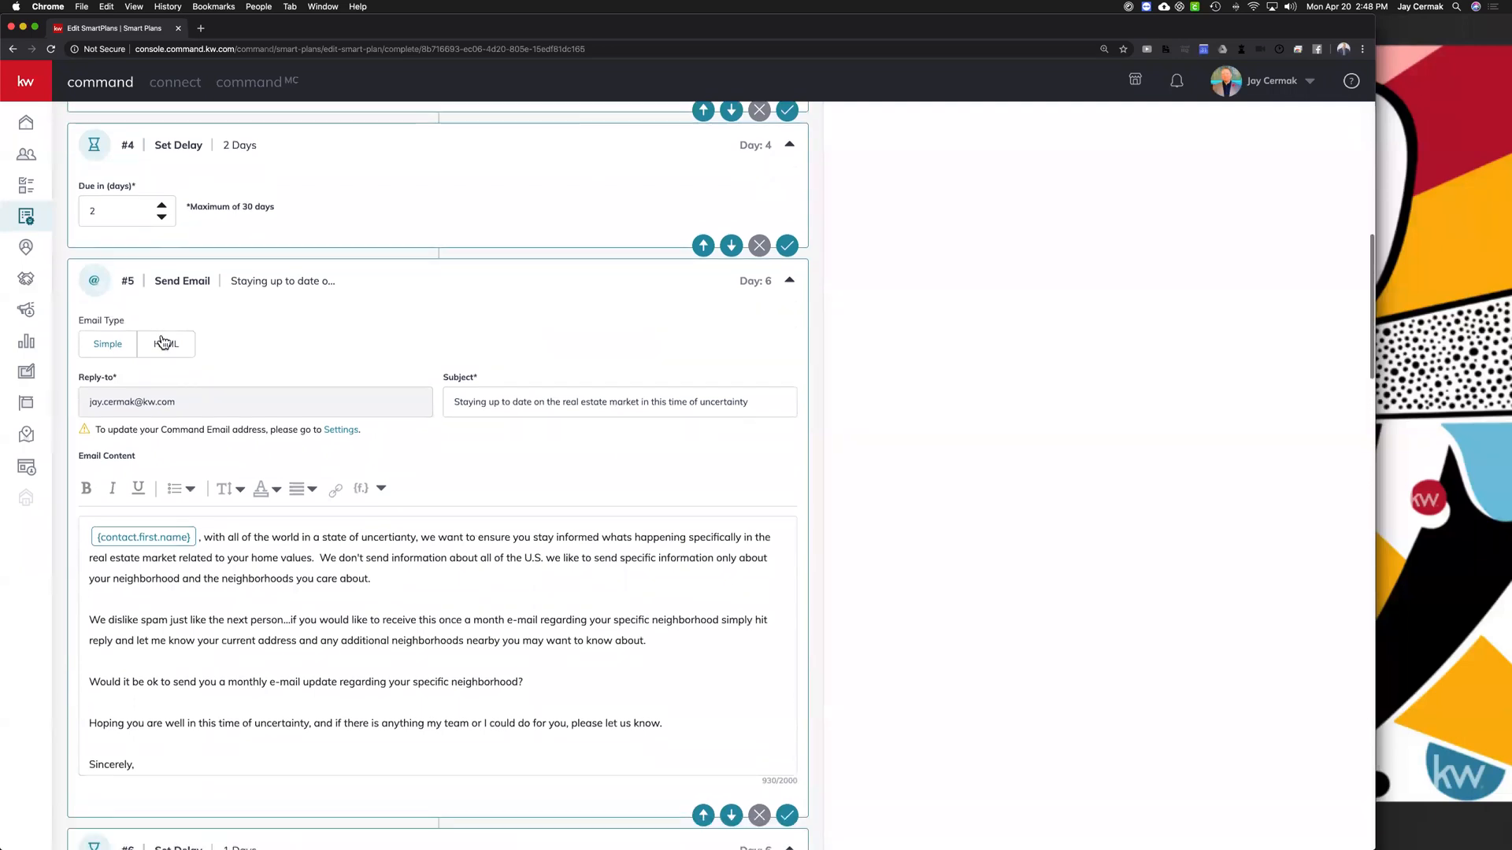
Step: Browse the HTML email templates for step #5, select Work With Me - Buyer, and return the email to the Simple type without applying it
click(162, 346)
click(171, 479)
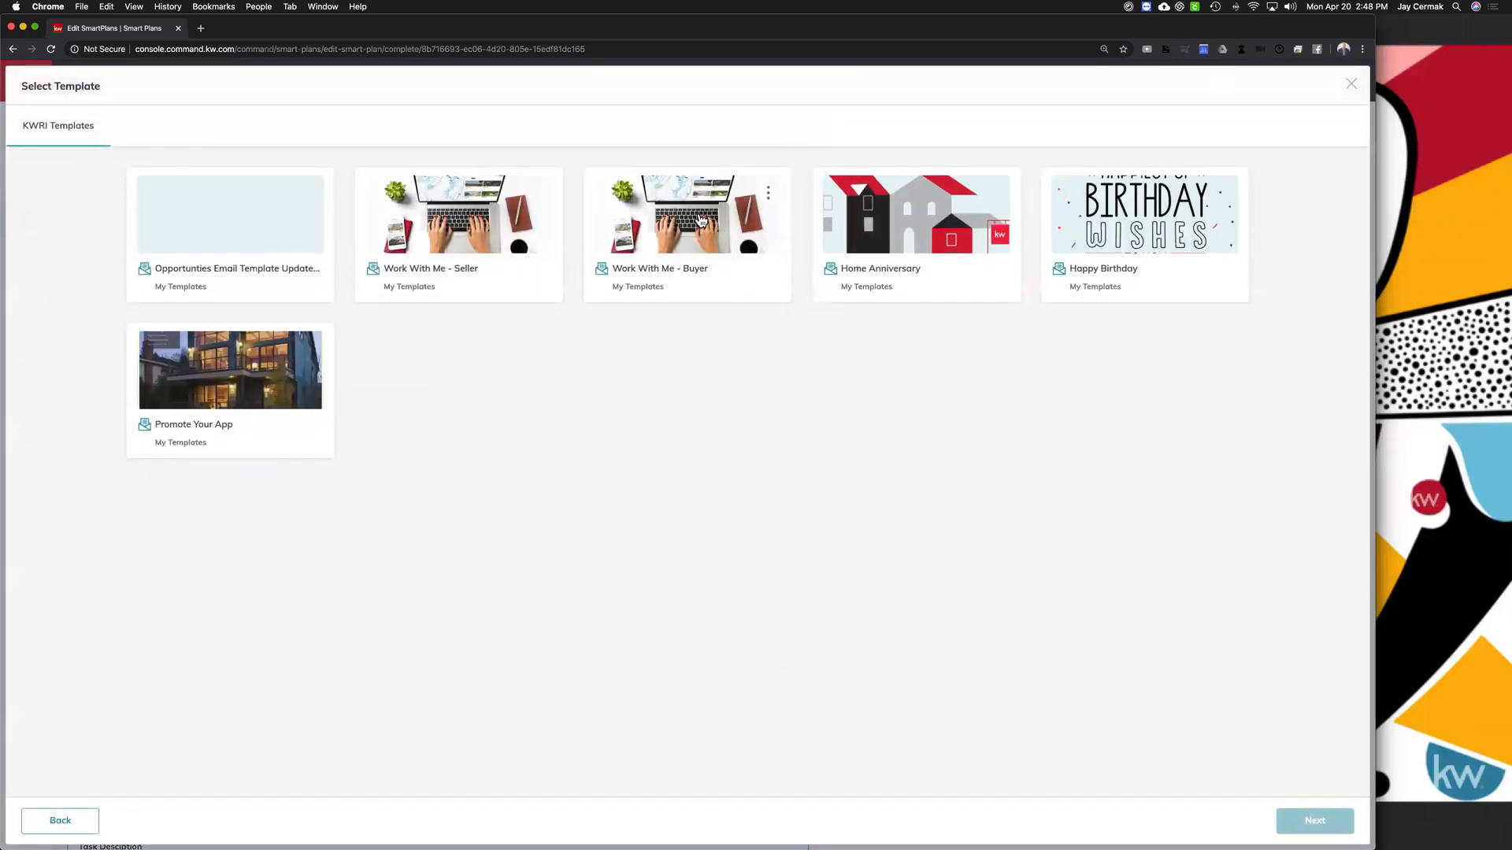
click(771, 202)
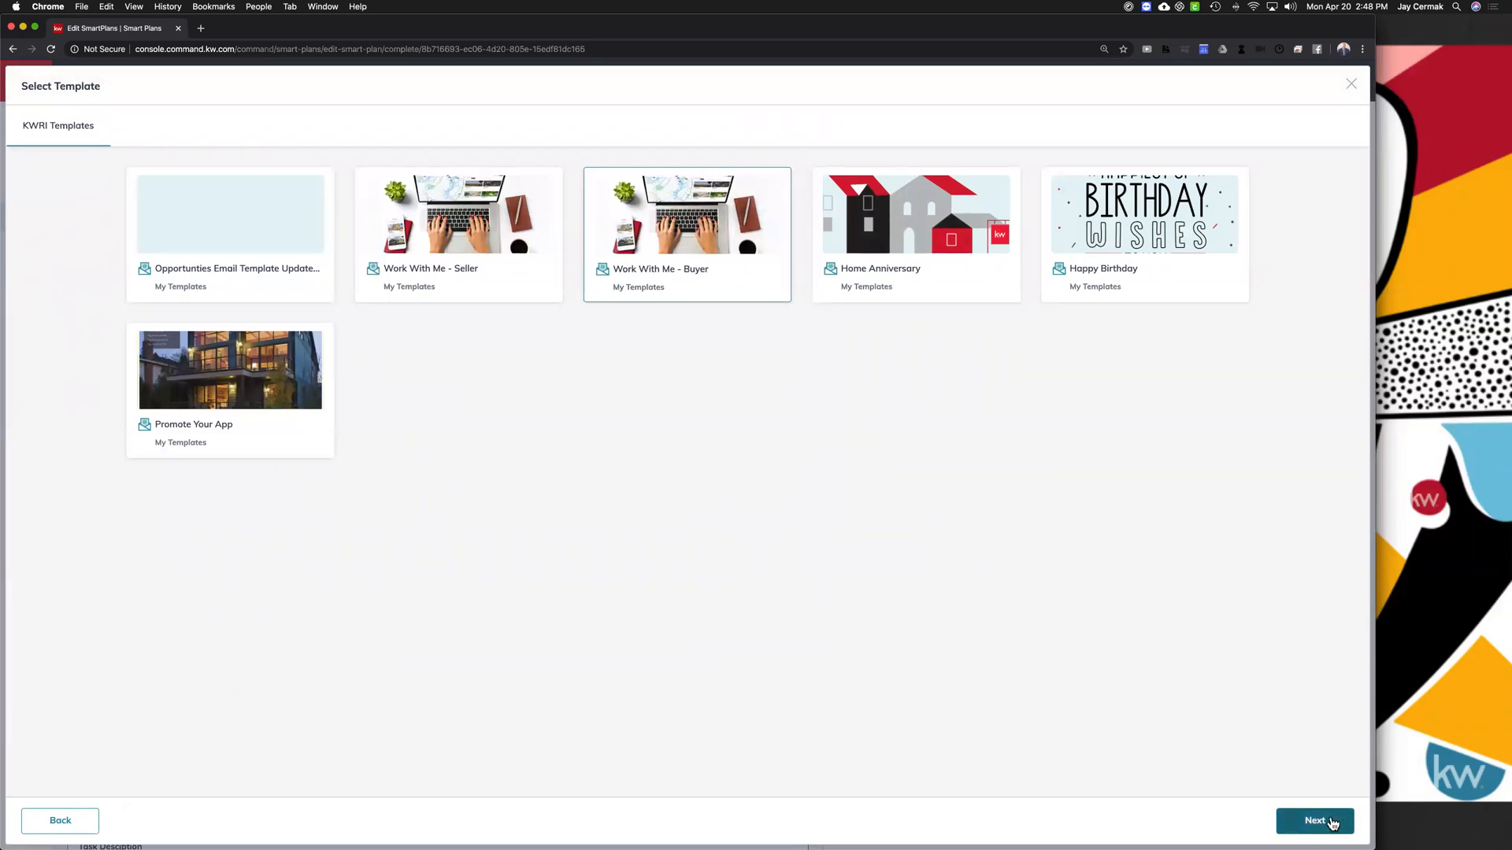
click(1348, 85)
scroll(331, 378, down, 2)
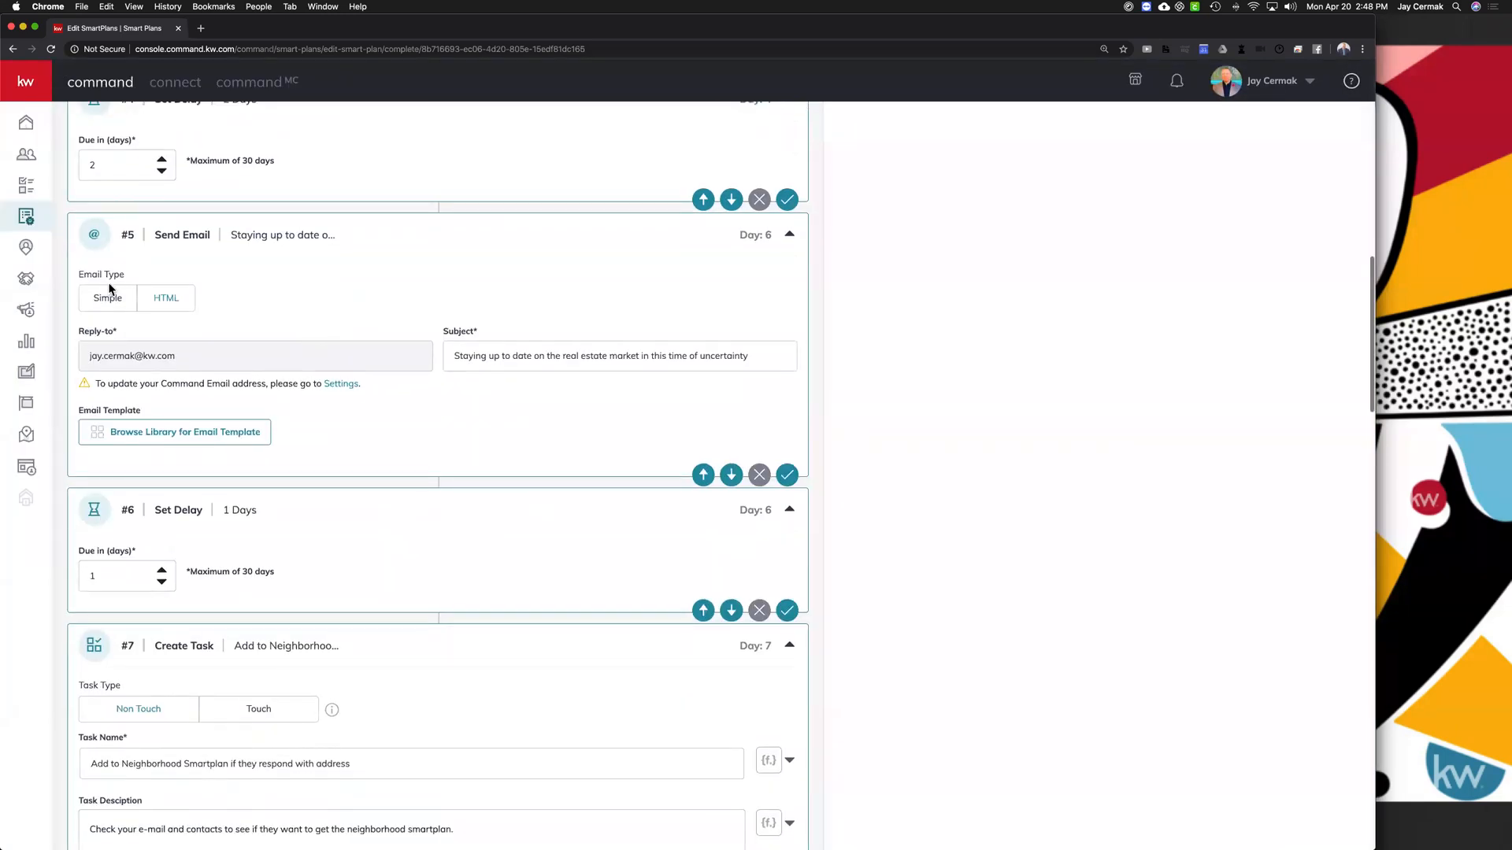
click(109, 298)
Step: Review the step #5 email's body and signature, the step #6 and #8 delays, and the task name in step #7
scroll(438, 351, down, 5)
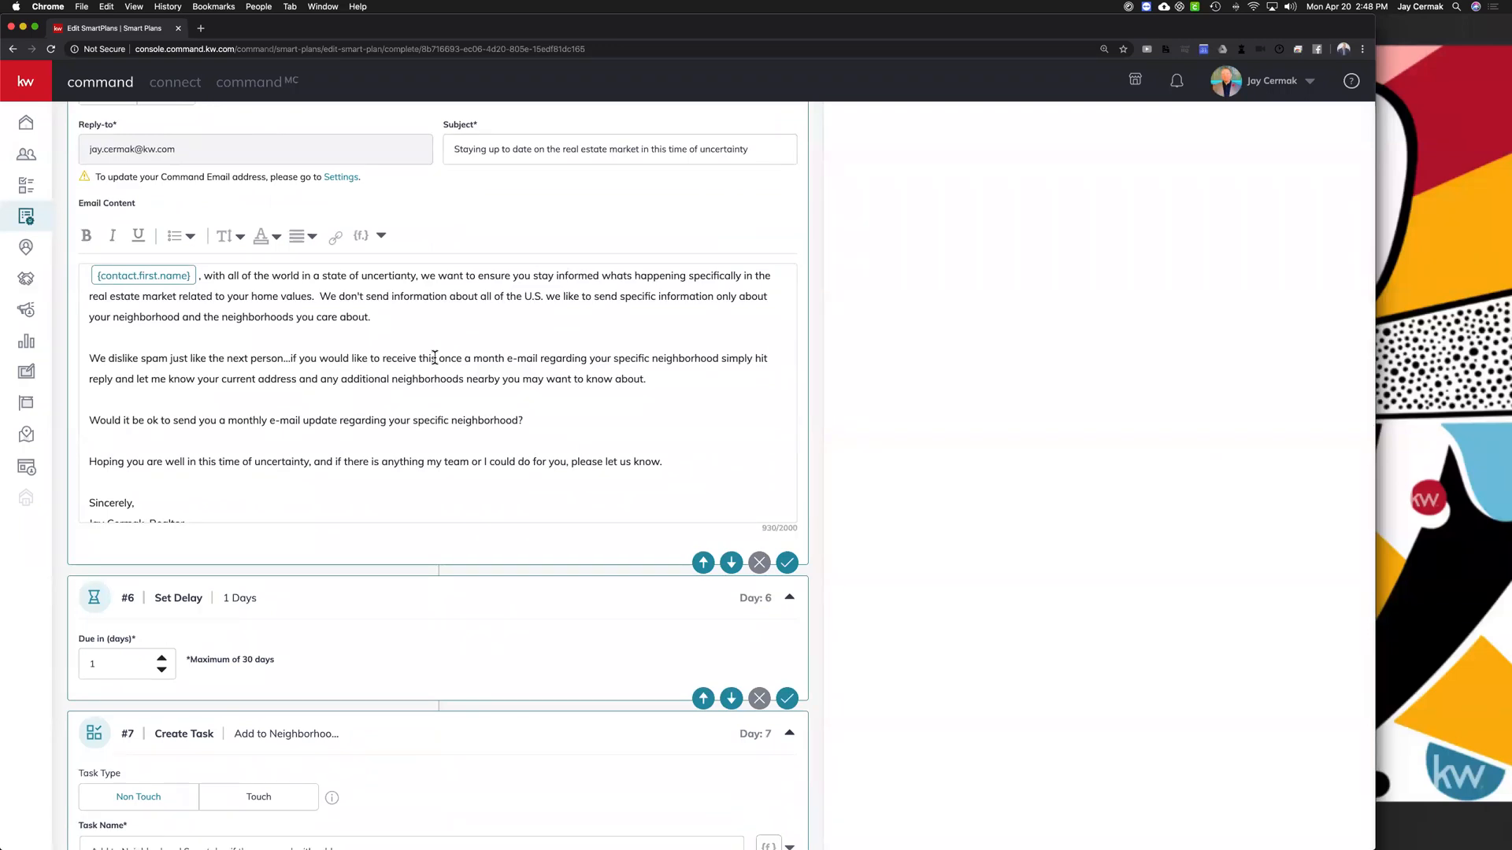
scroll(433, 362, down, 3)
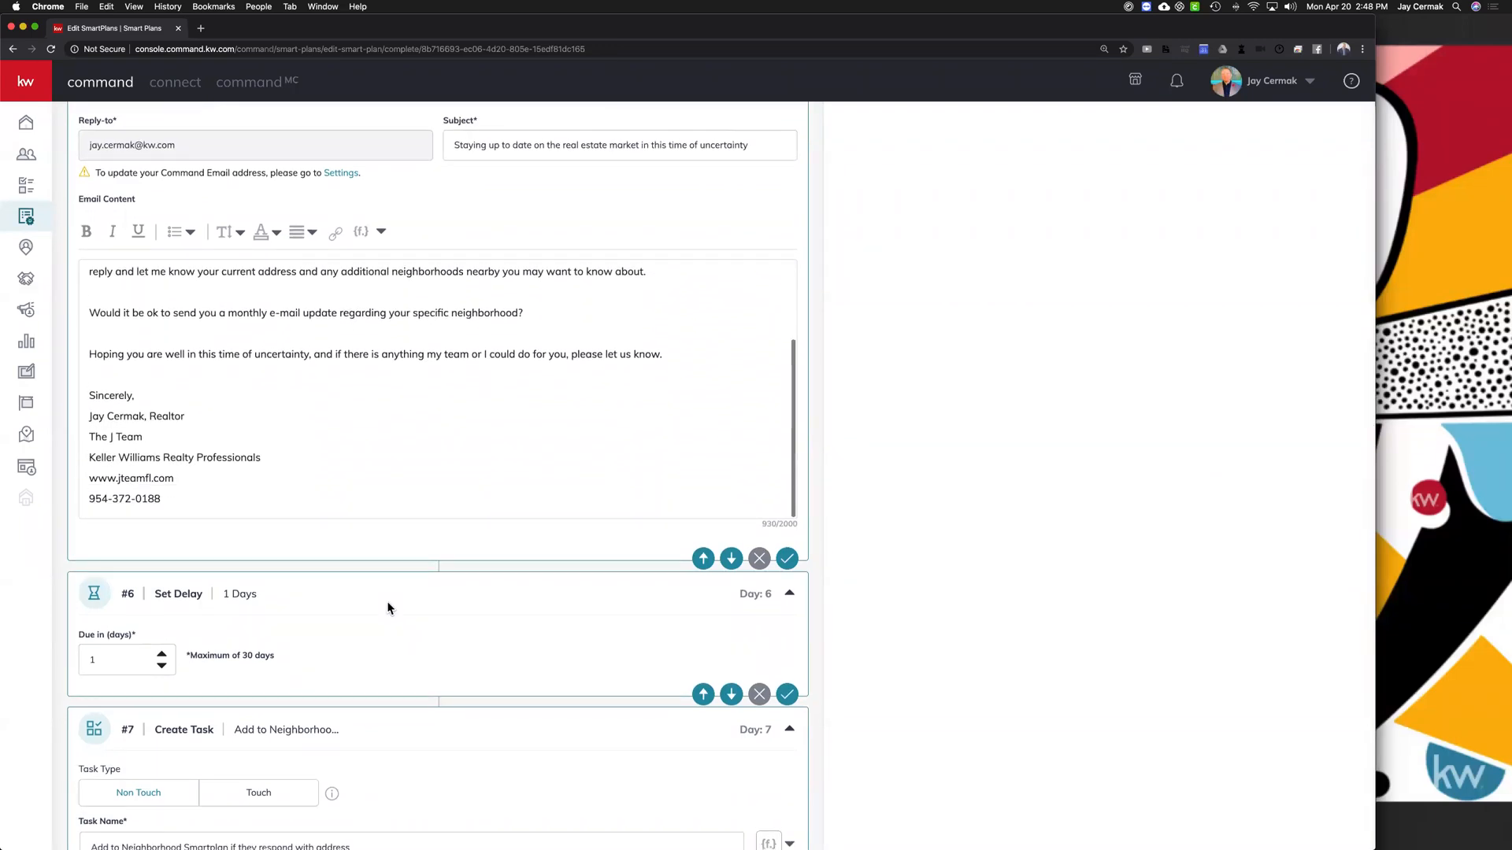
scroll(385, 602, down, 6)
scroll(206, 400, down, 4)
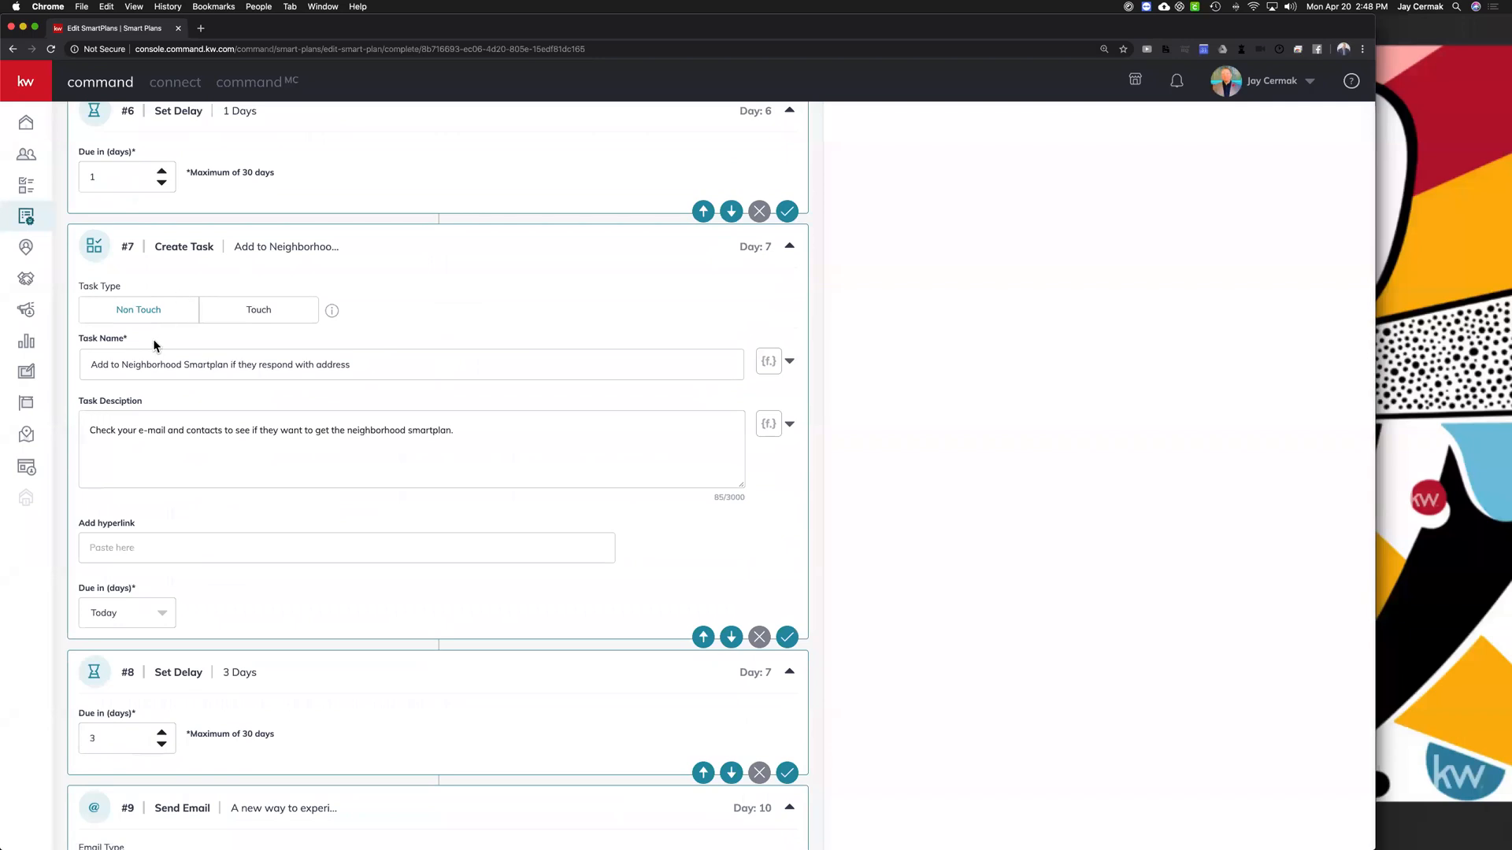
drag(100, 365, 370, 369)
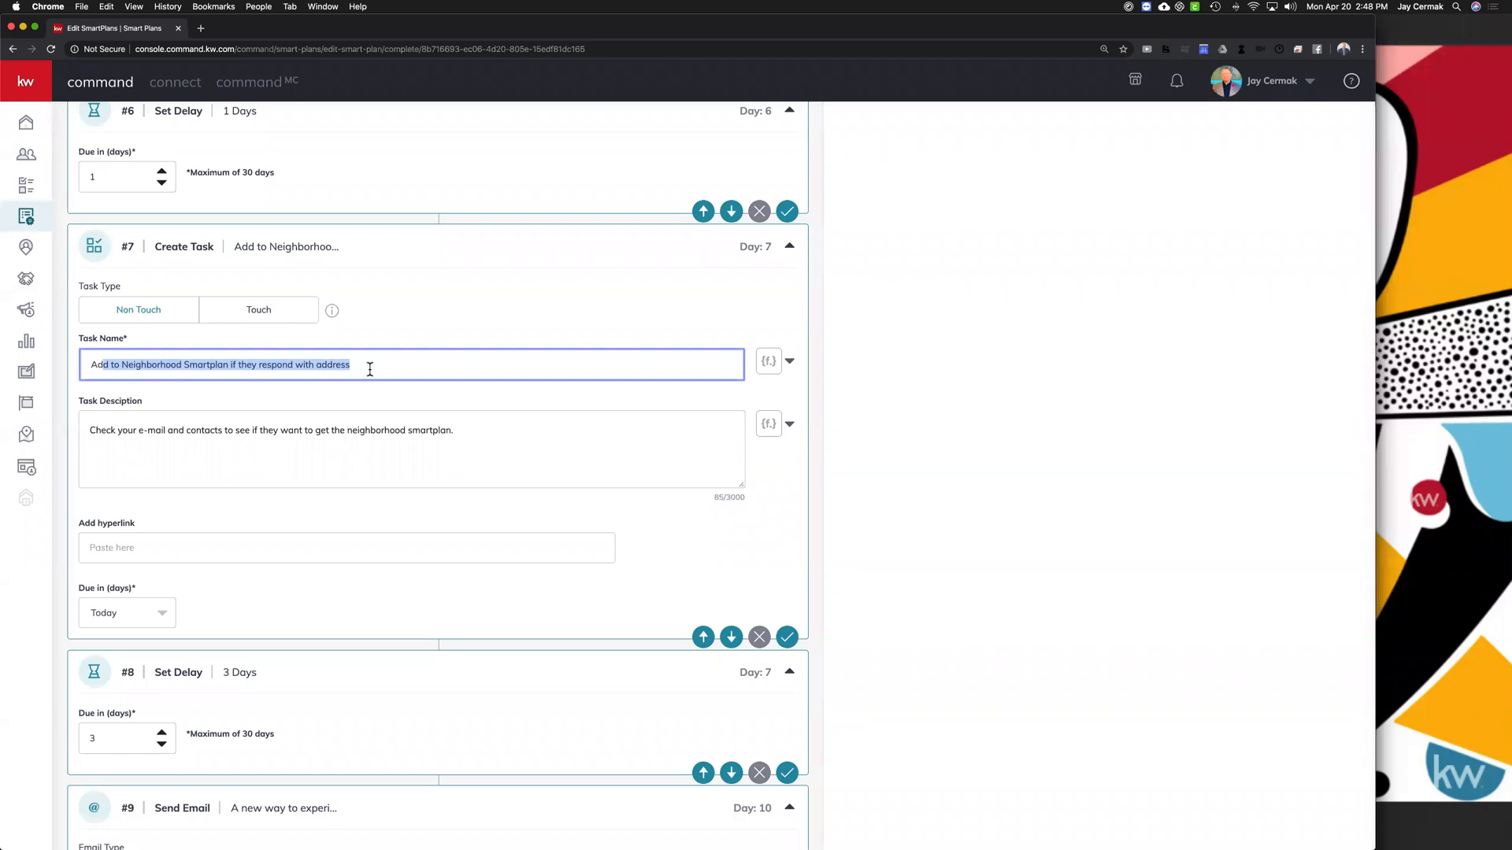
scroll(107, 431, down, 5)
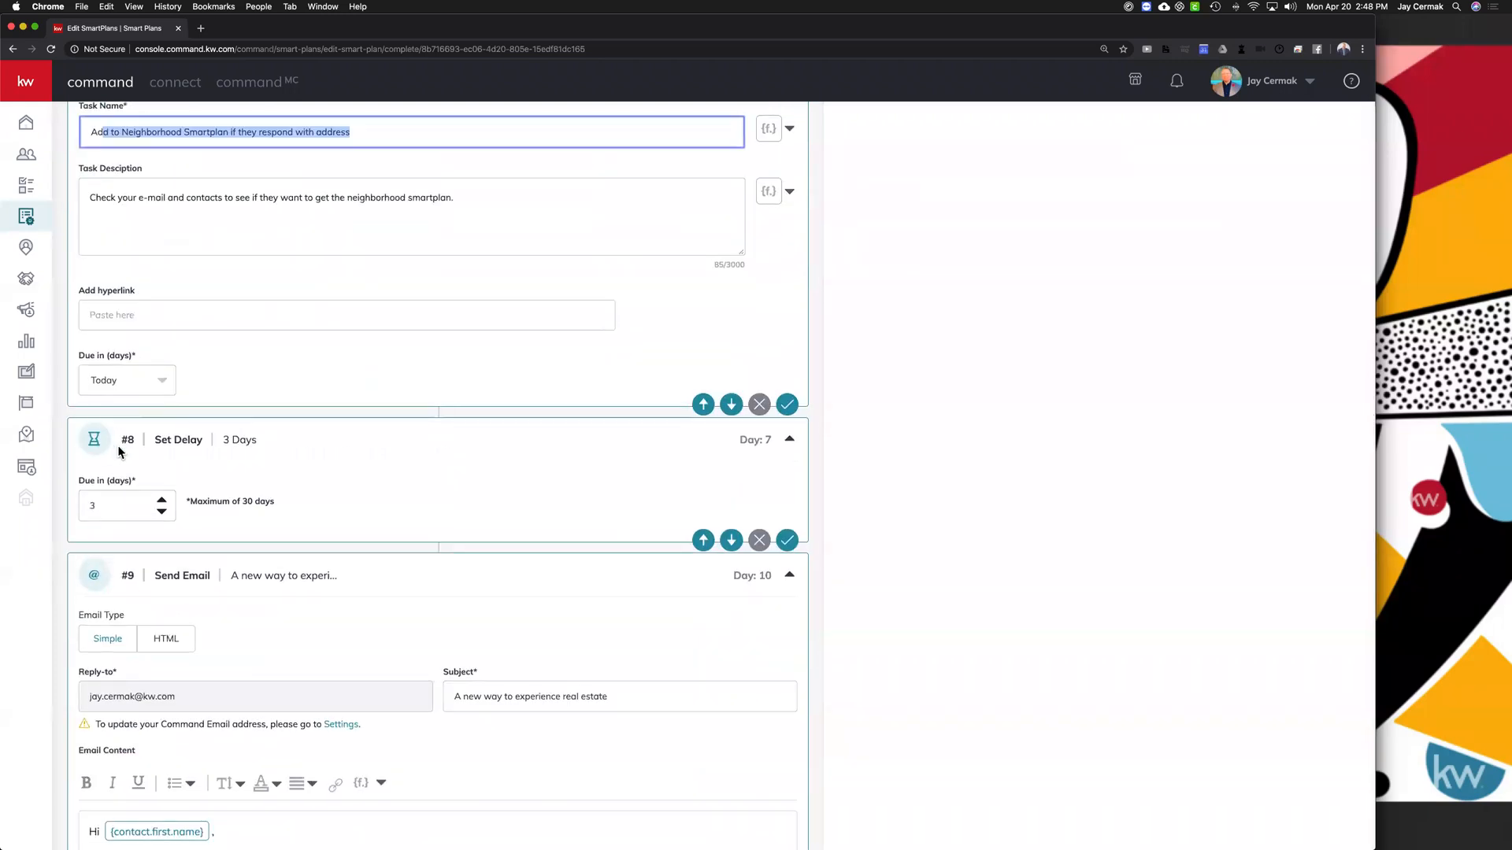
scroll(292, 337, down, 5)
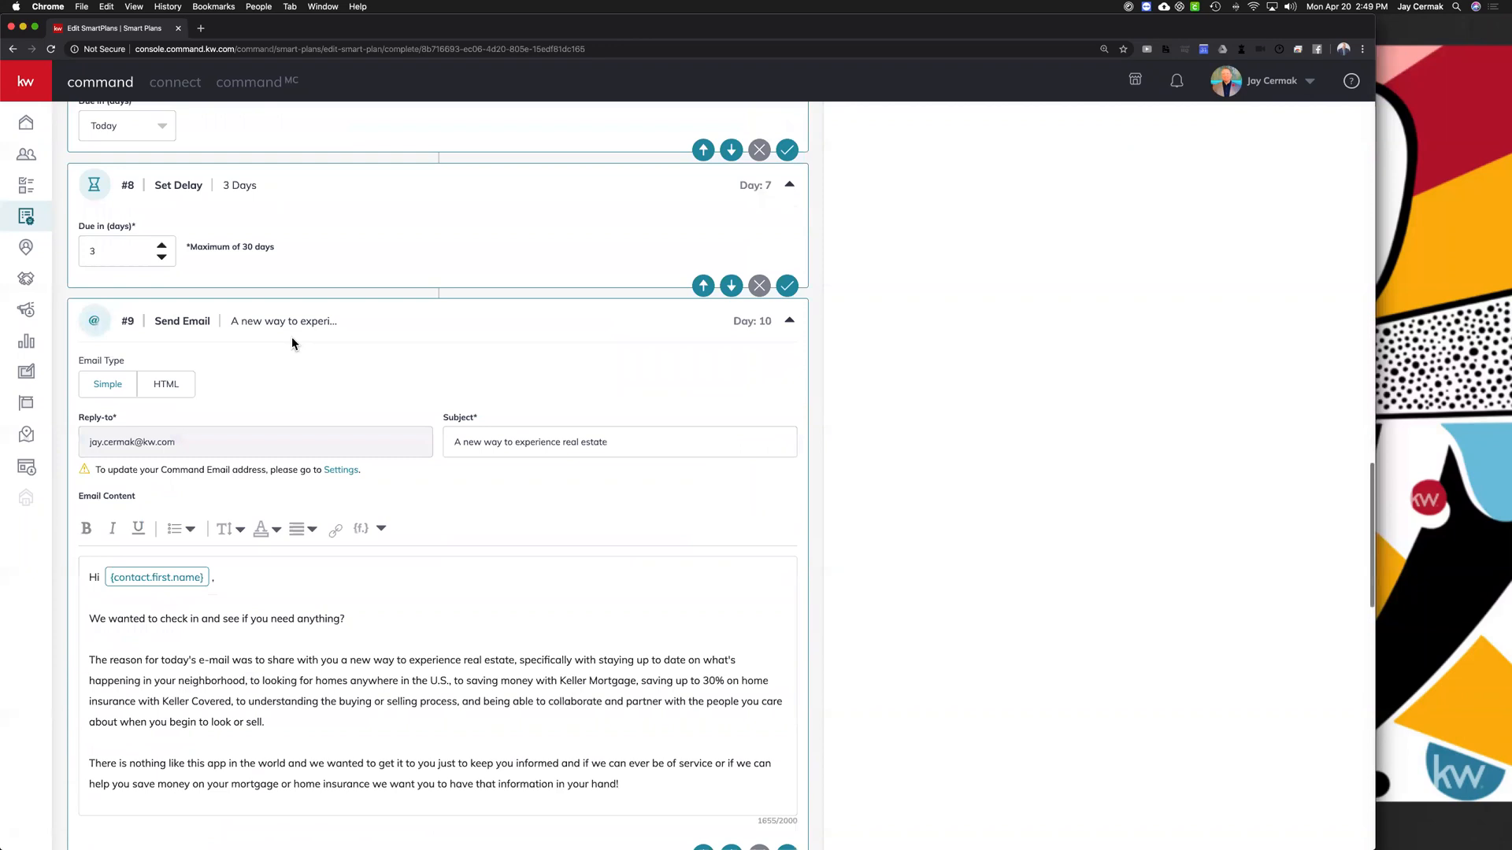
Step: Examine the step #9 email from its subject through the app, mortgage and home insurance paragraphs to the signature
double_click(475, 441)
triple_click(475, 441)
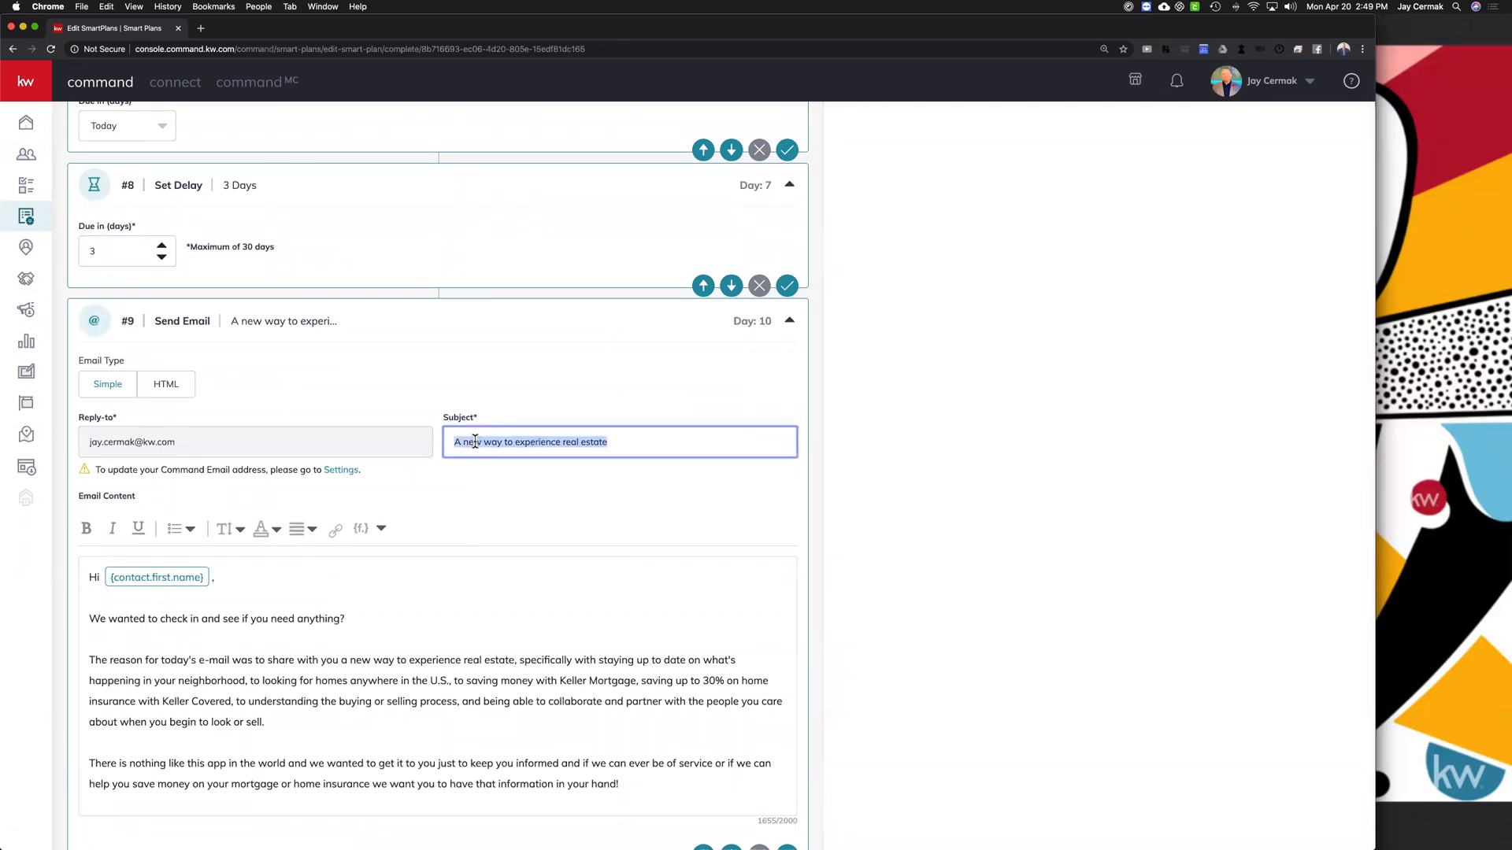
scroll(474, 440, down, 6)
scroll(475, 441, up, 1)
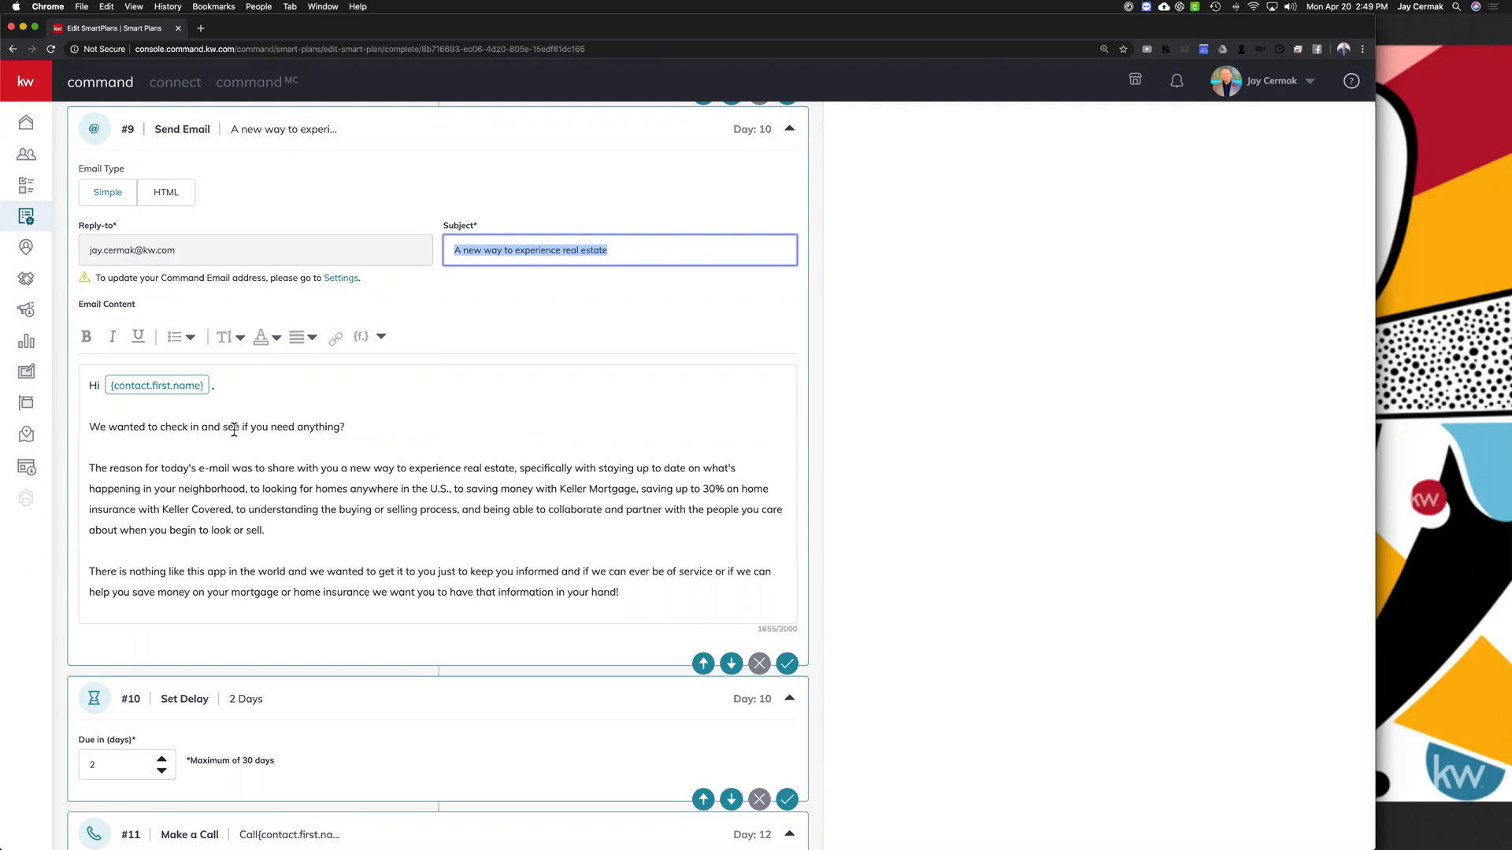
scroll(277, 426, down, 3)
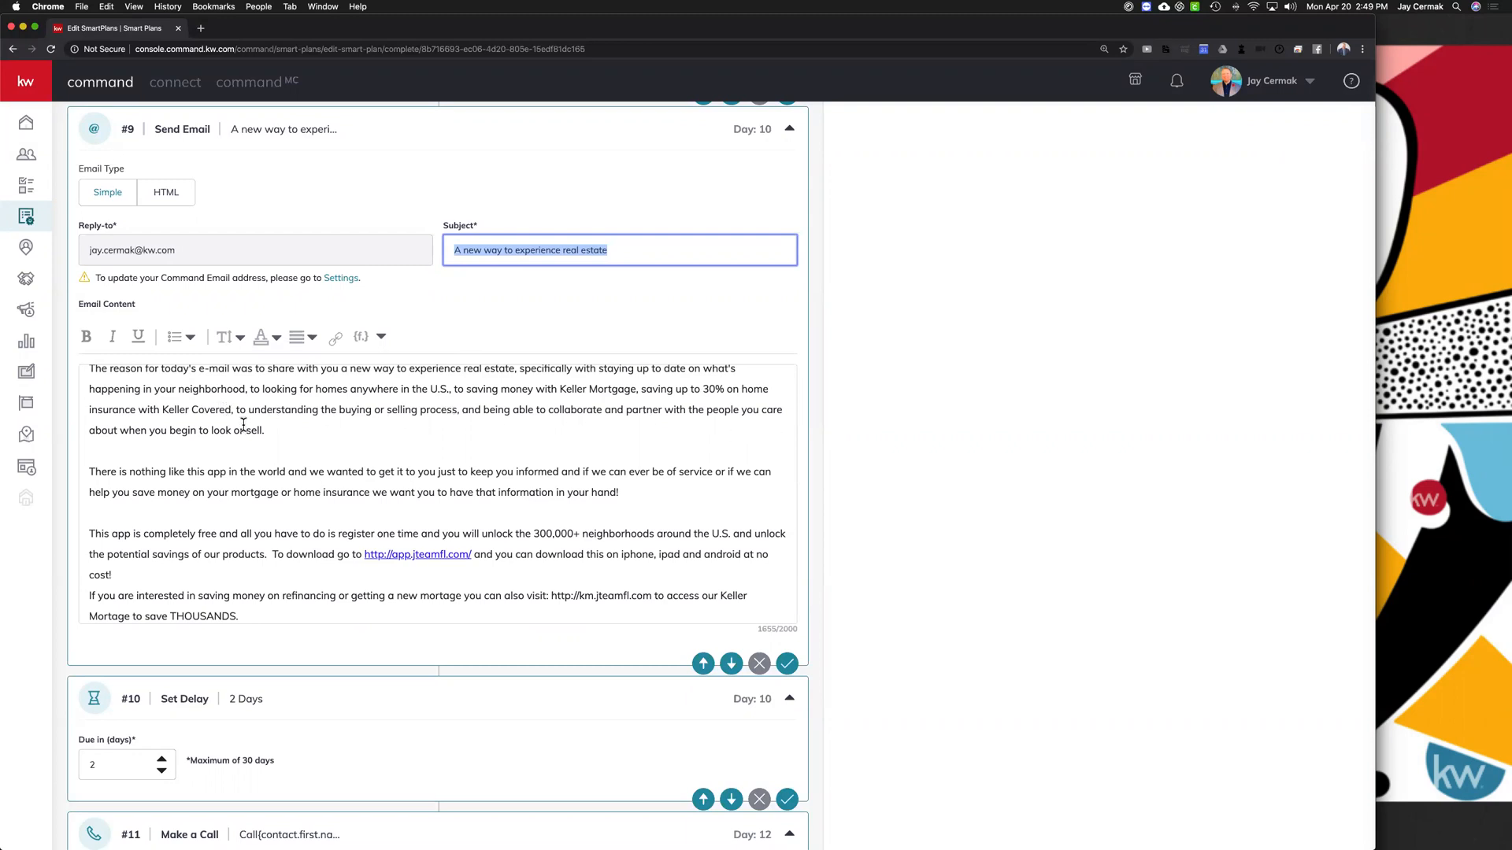
scroll(236, 425, down, 2)
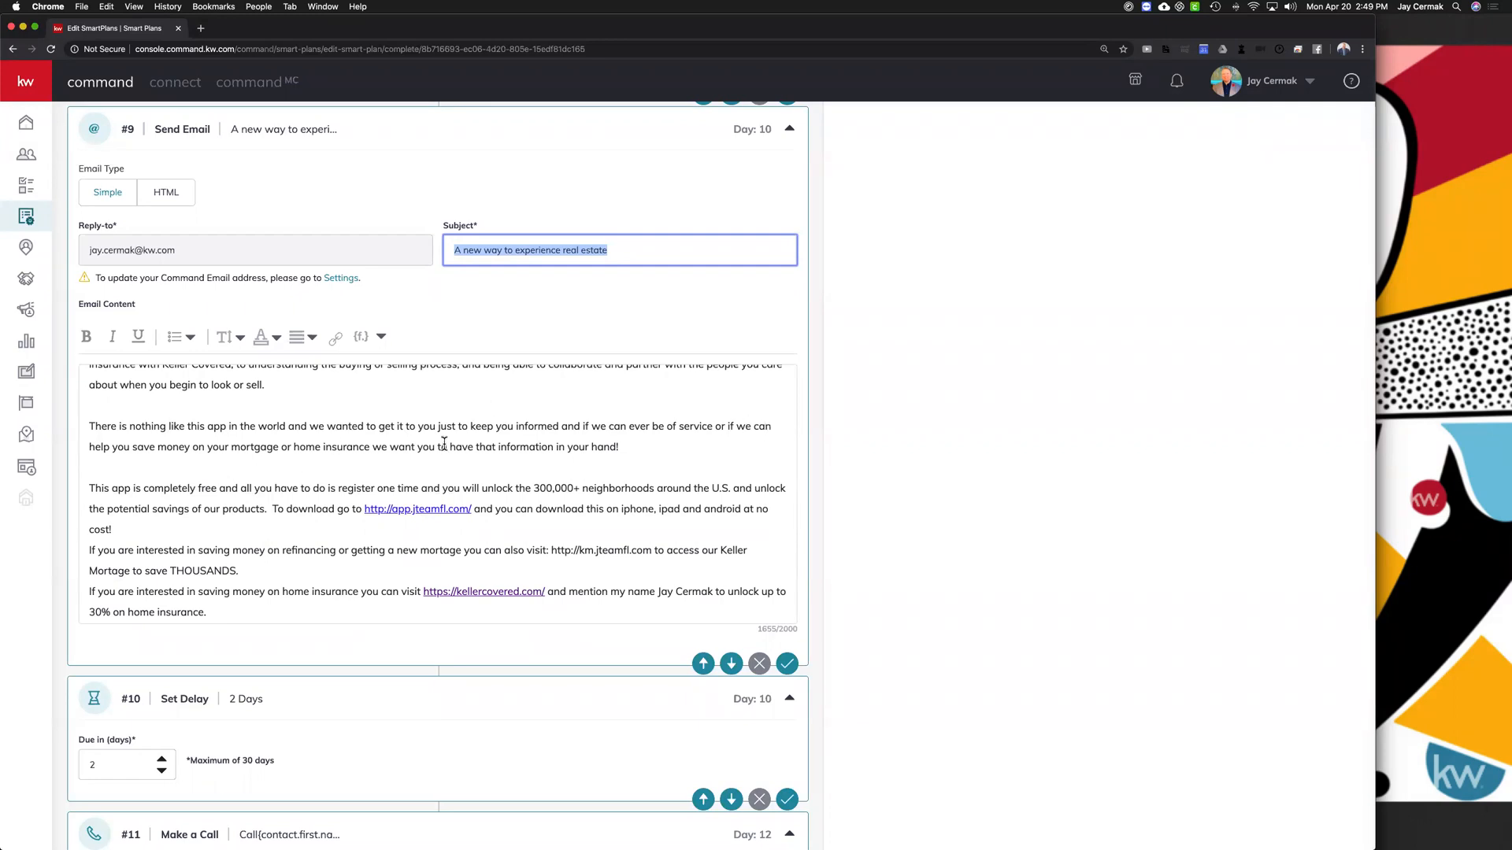
scroll(444, 444, down, 3)
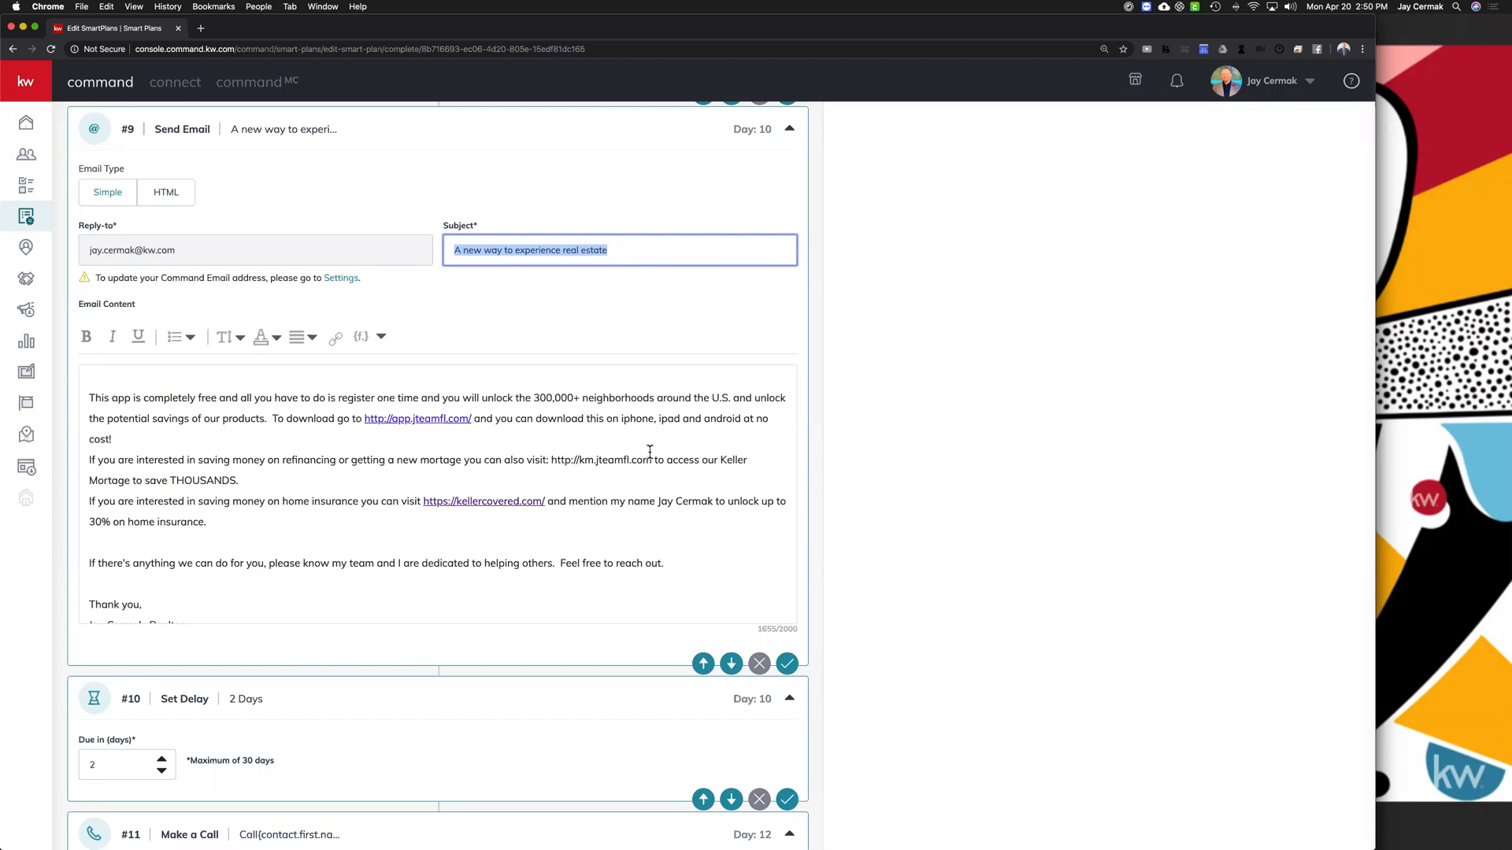
scroll(219, 509, down, 3)
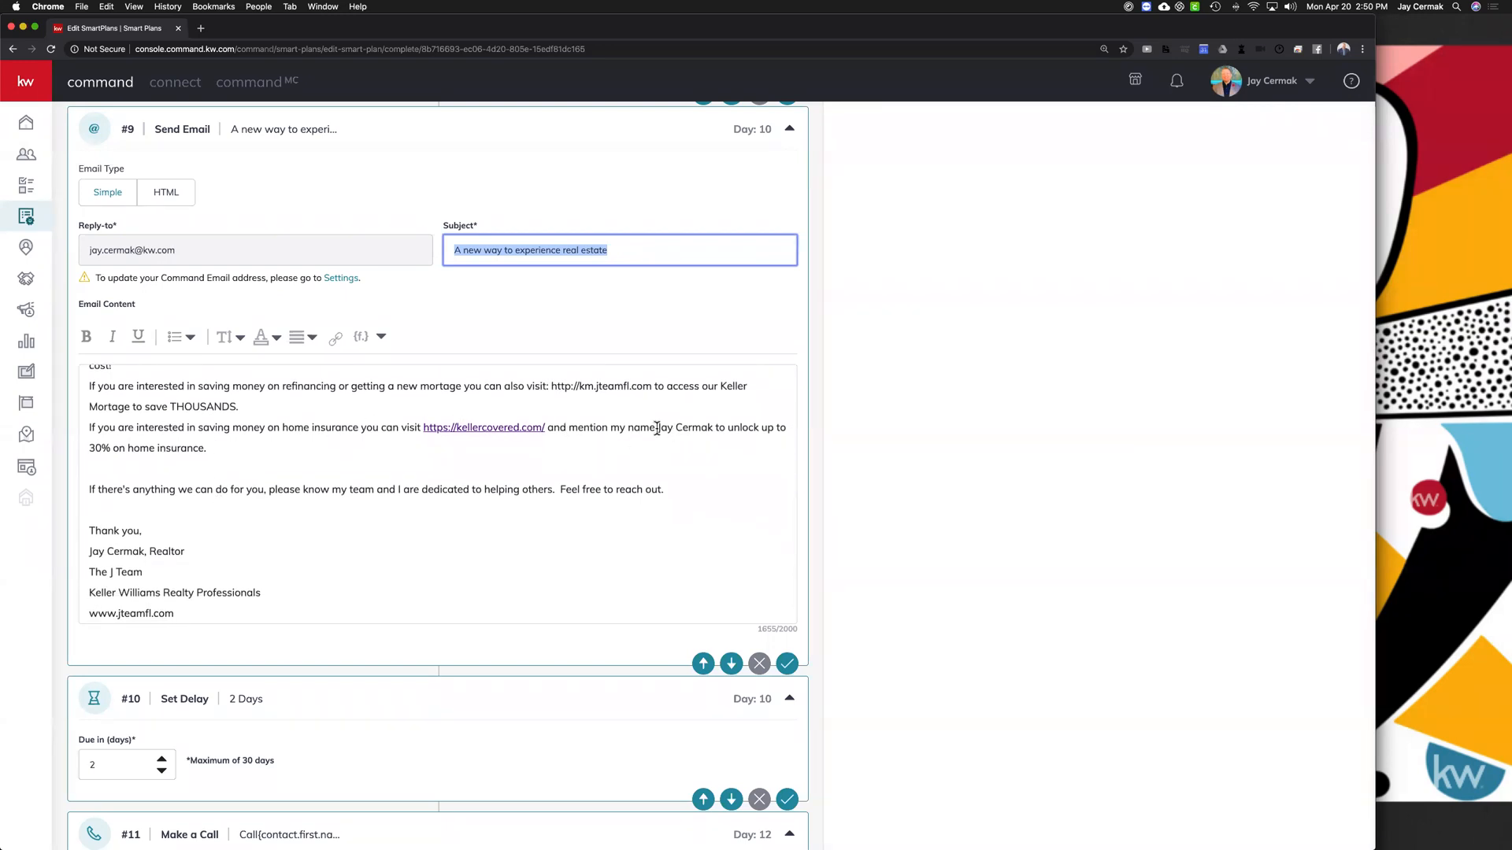
drag(659, 427, 761, 429)
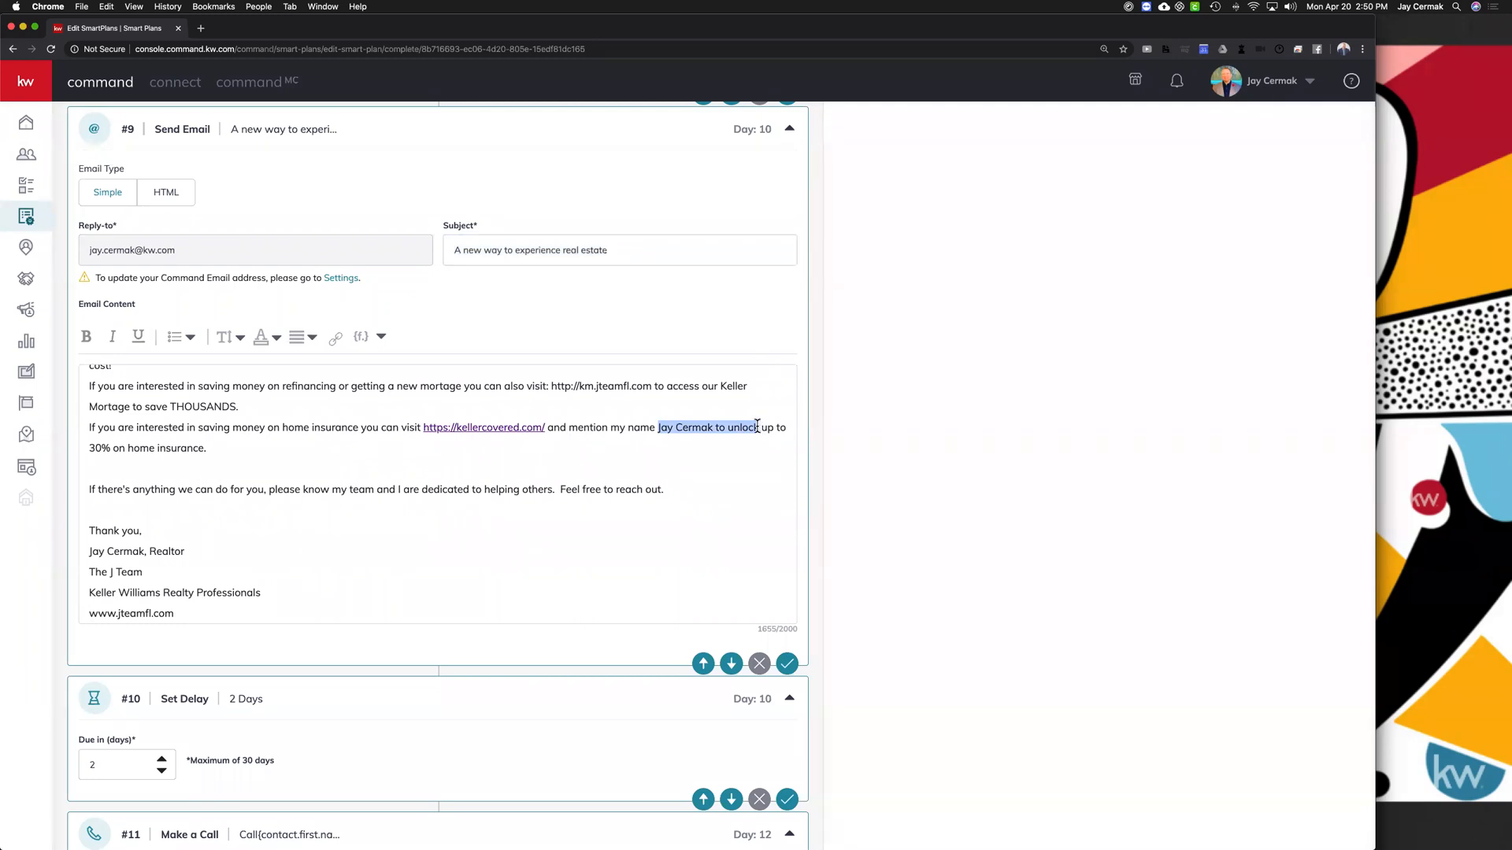
scroll(379, 470, down, 1)
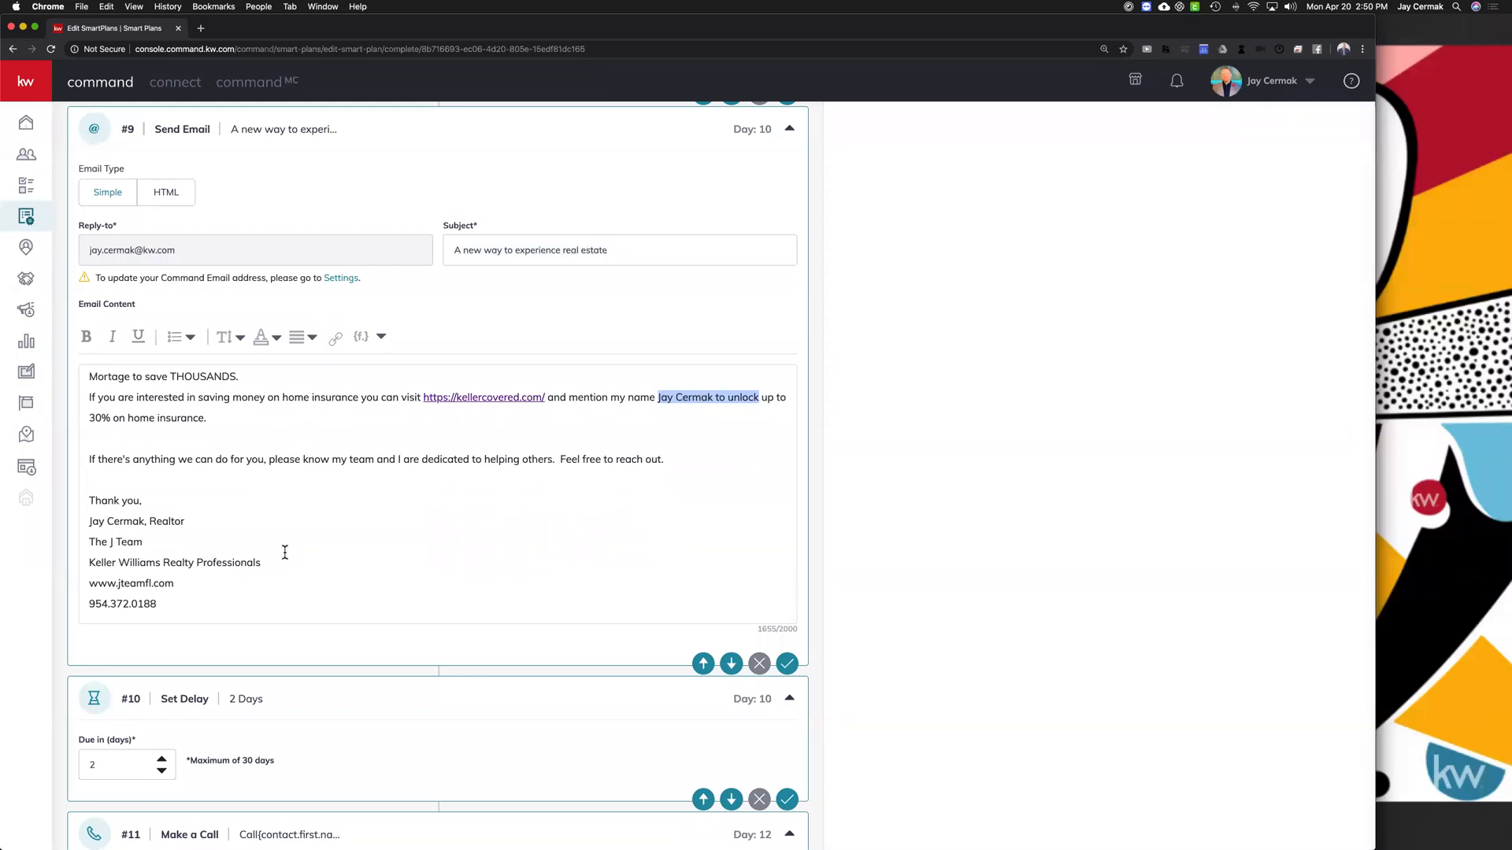
Step: Review steps #10 to #14, covering the delays, the call, the plan-ended task and the Add to SmartPlan action
scroll(285, 552, down, 5)
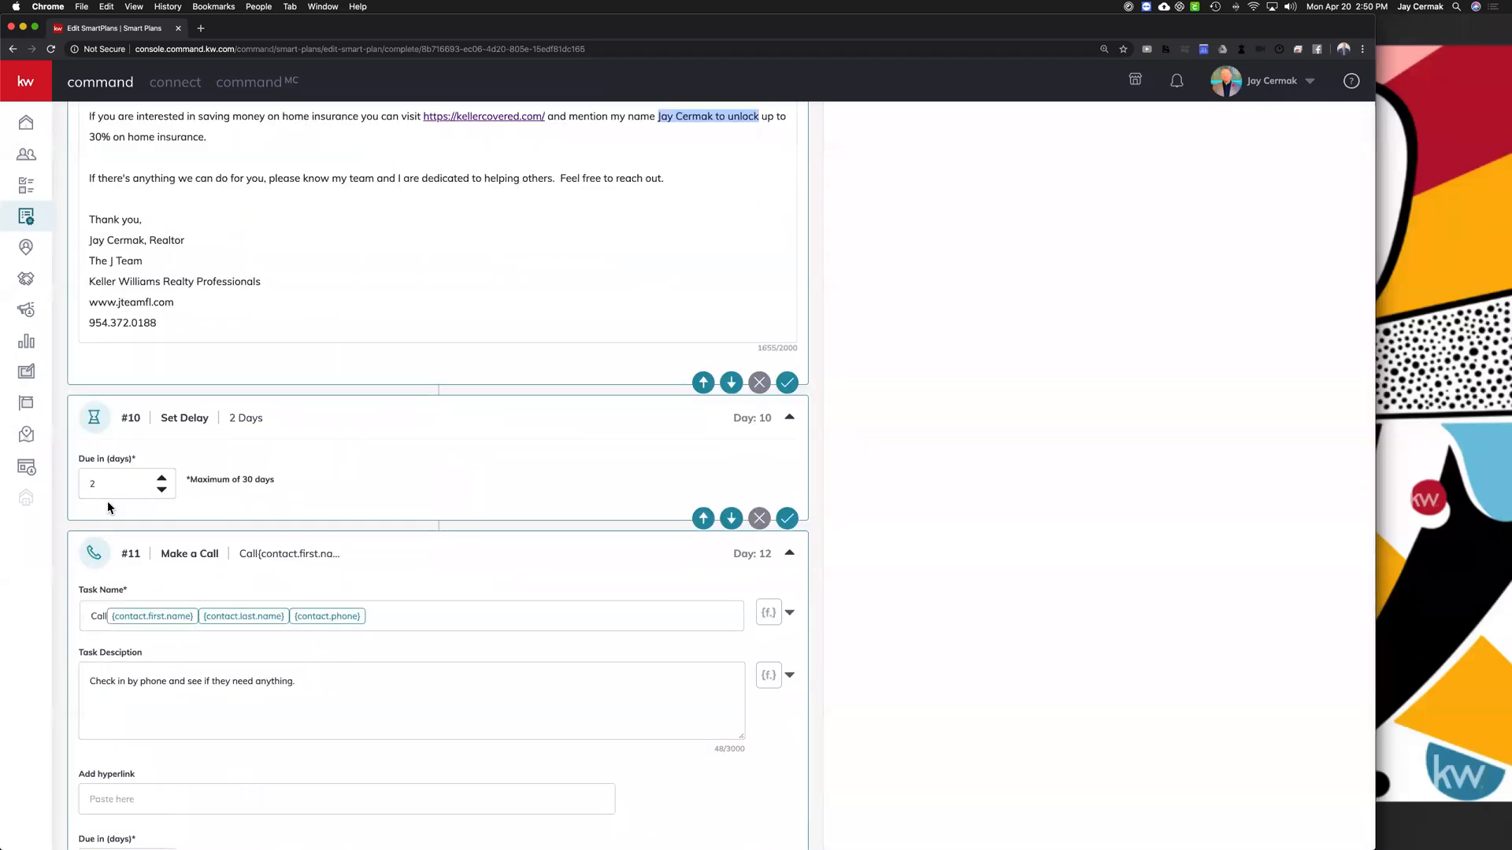
scroll(107, 501, down, 4)
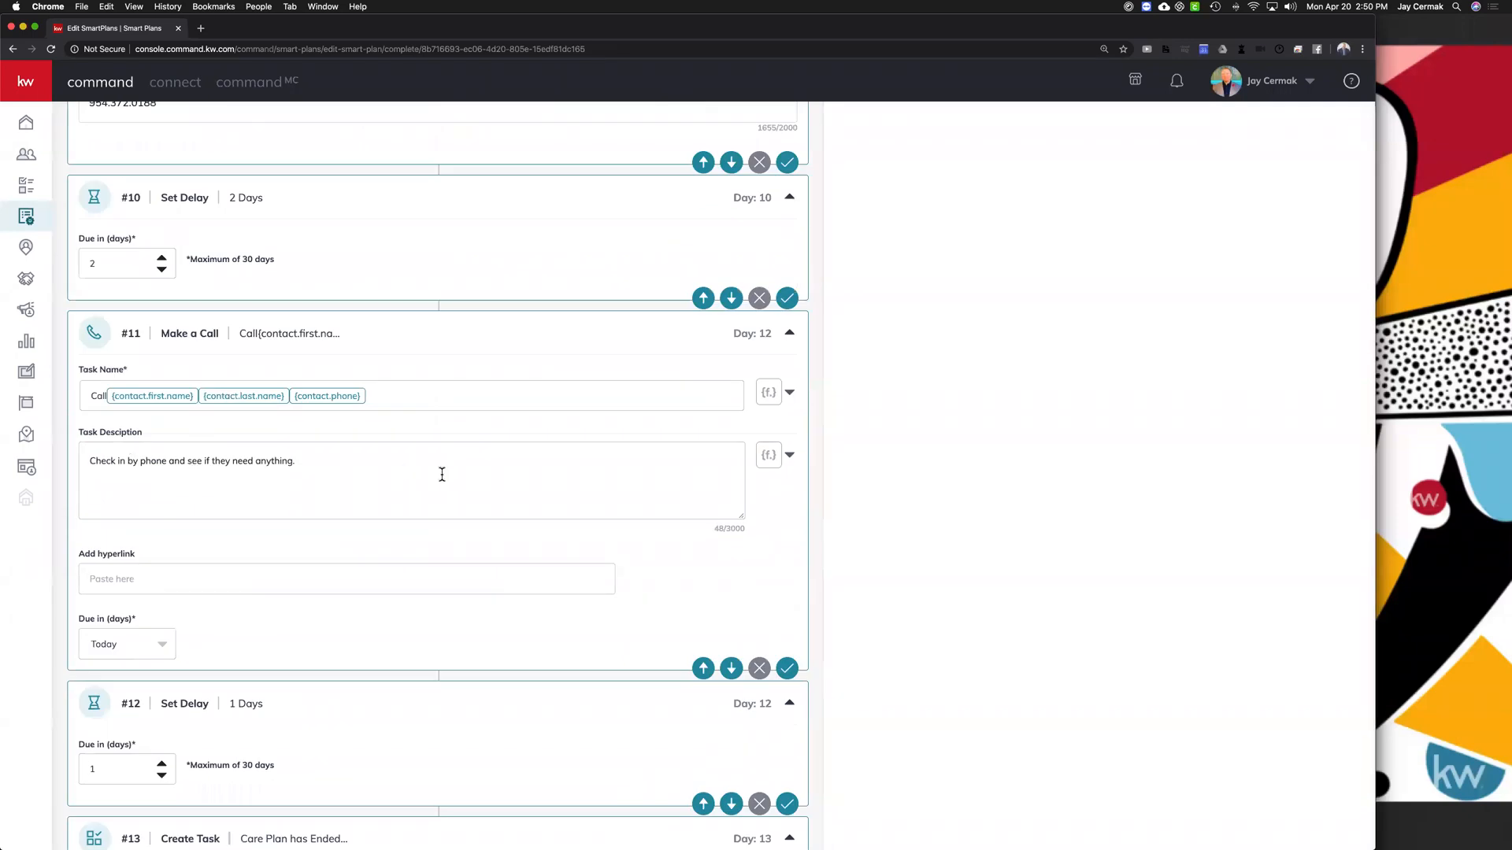
scroll(375, 329, down, 8)
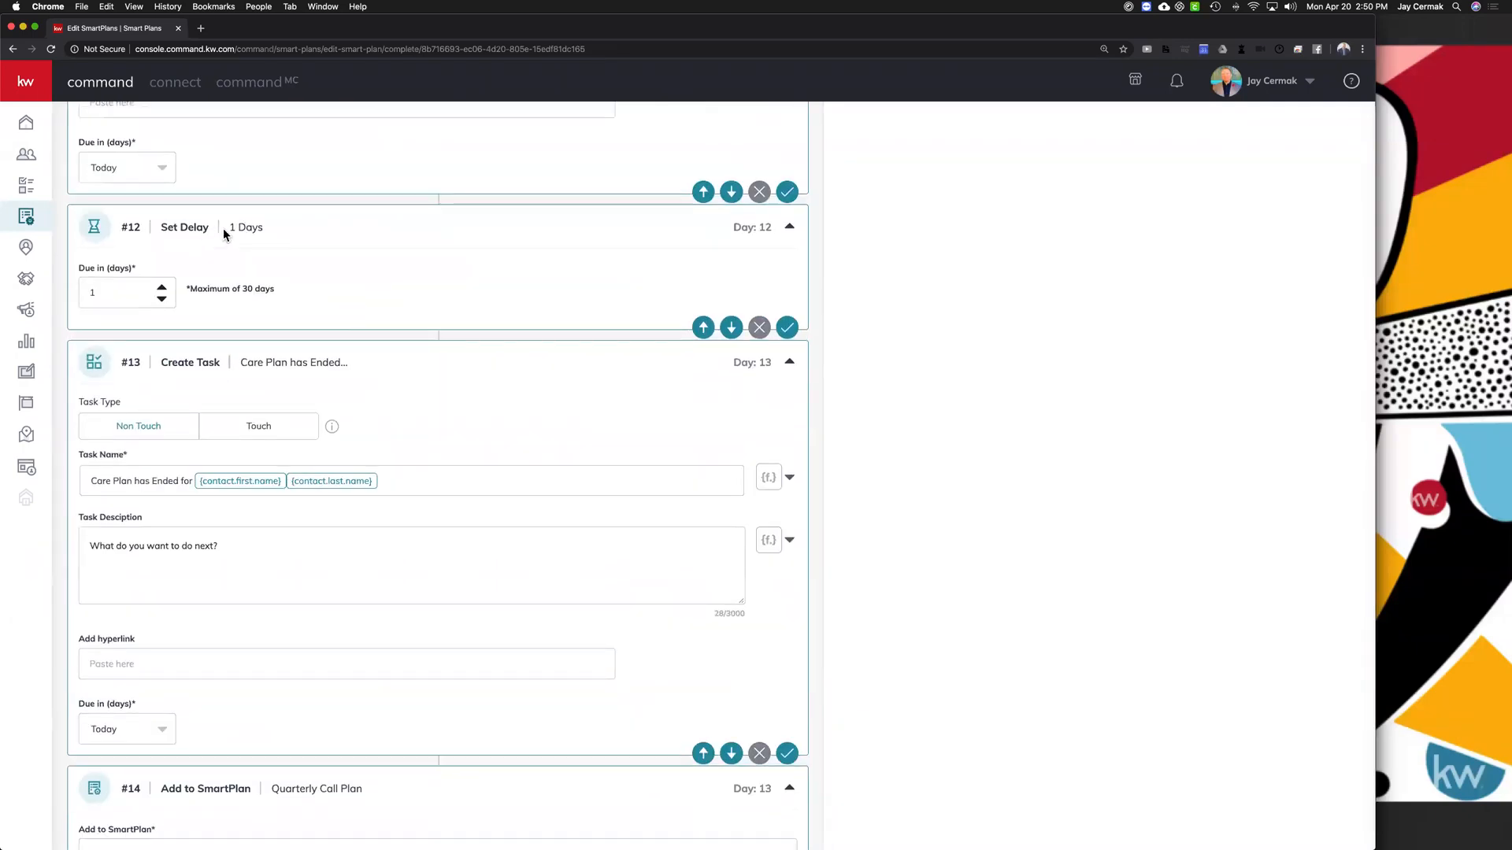
scroll(474, 375, down, 2)
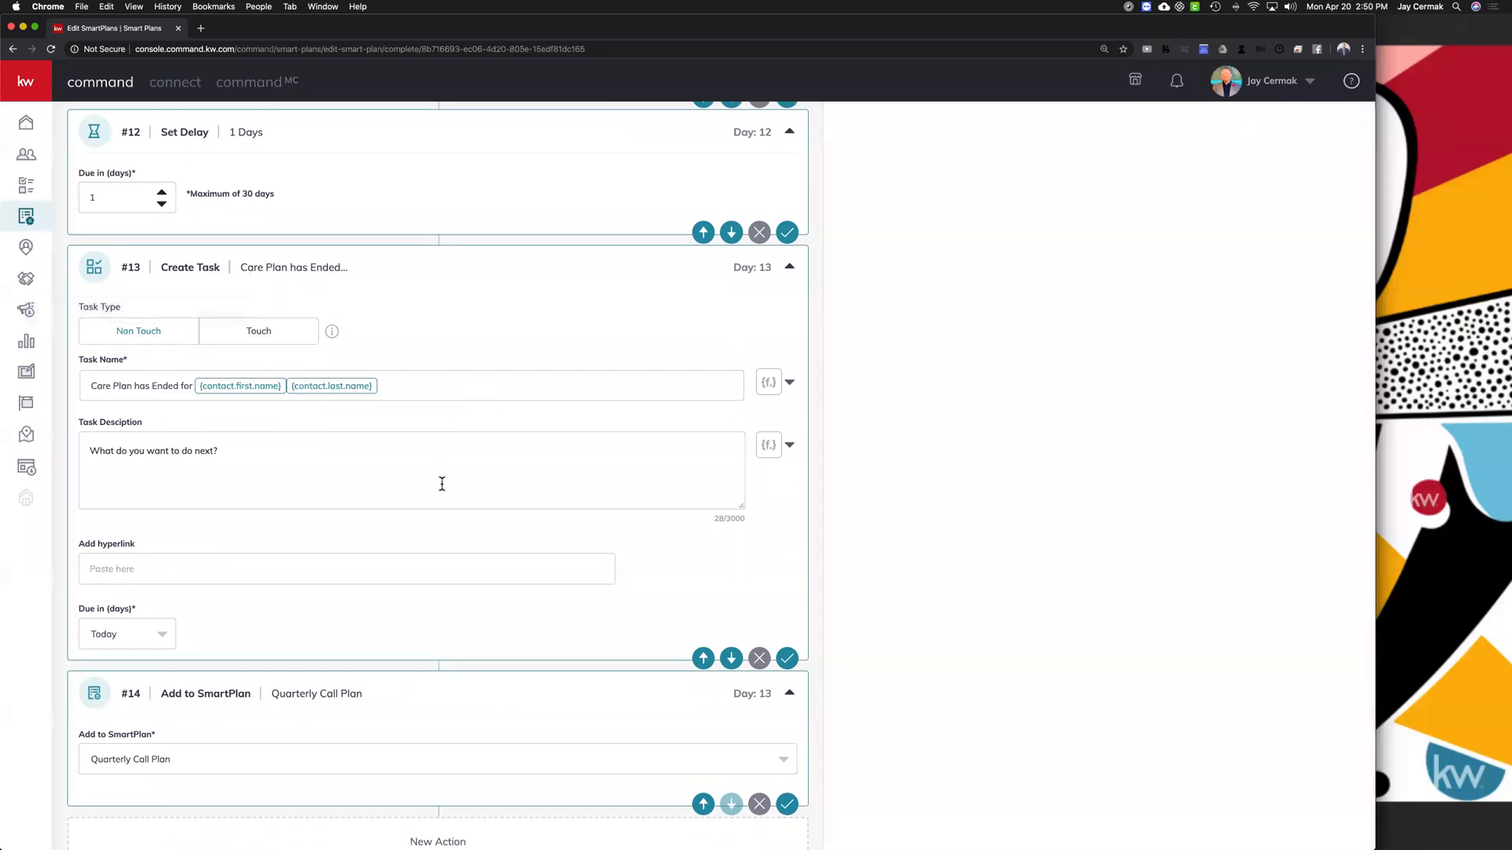
scroll(441, 483, down, 1)
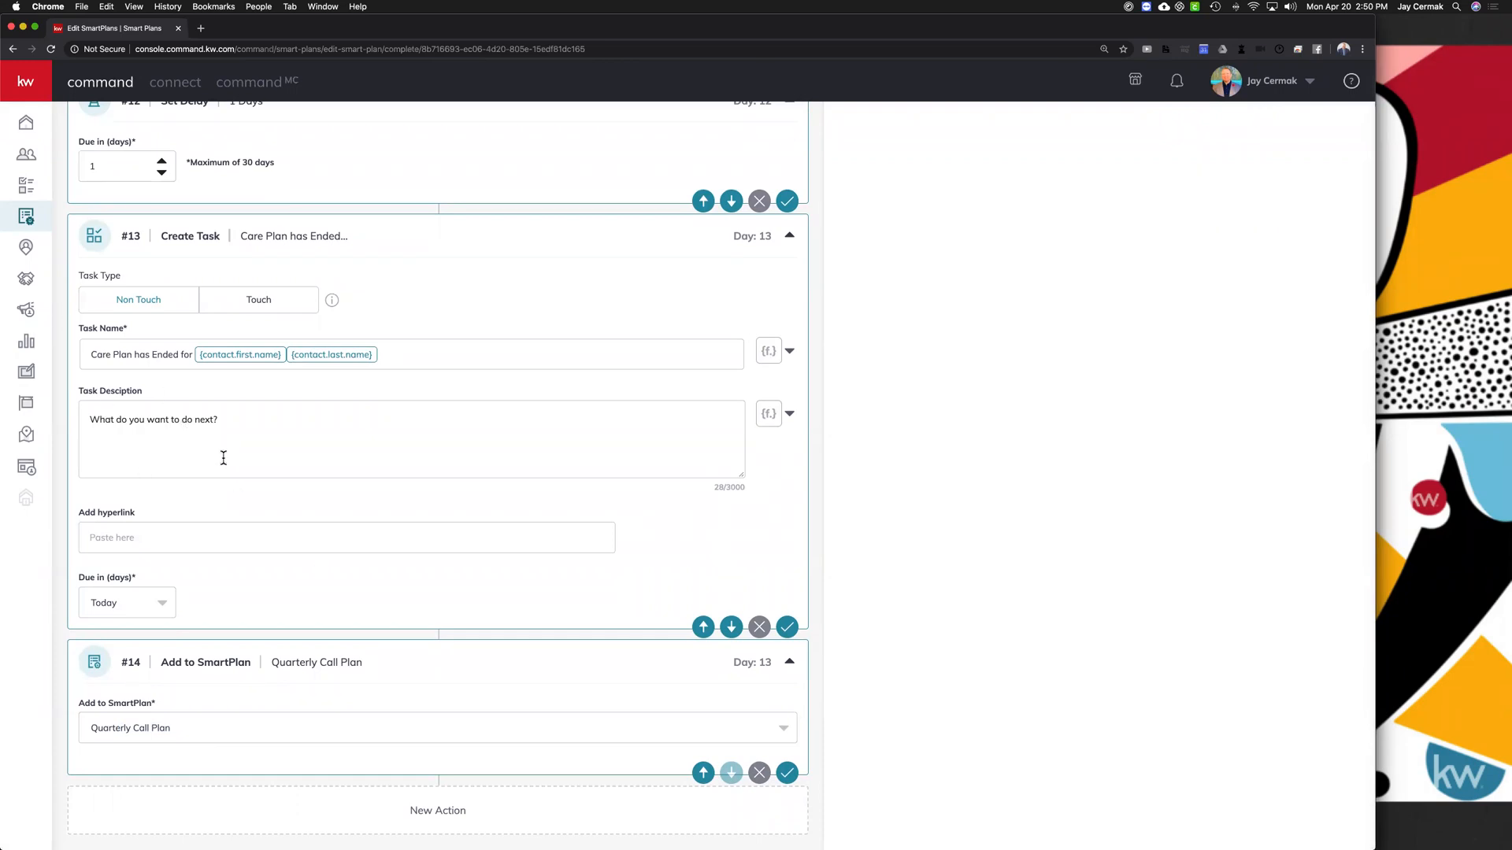
scroll(223, 458, up, 5)
scroll(224, 457, up, 15)
scroll(353, 393, up, 4)
scroll(353, 393, down, 3)
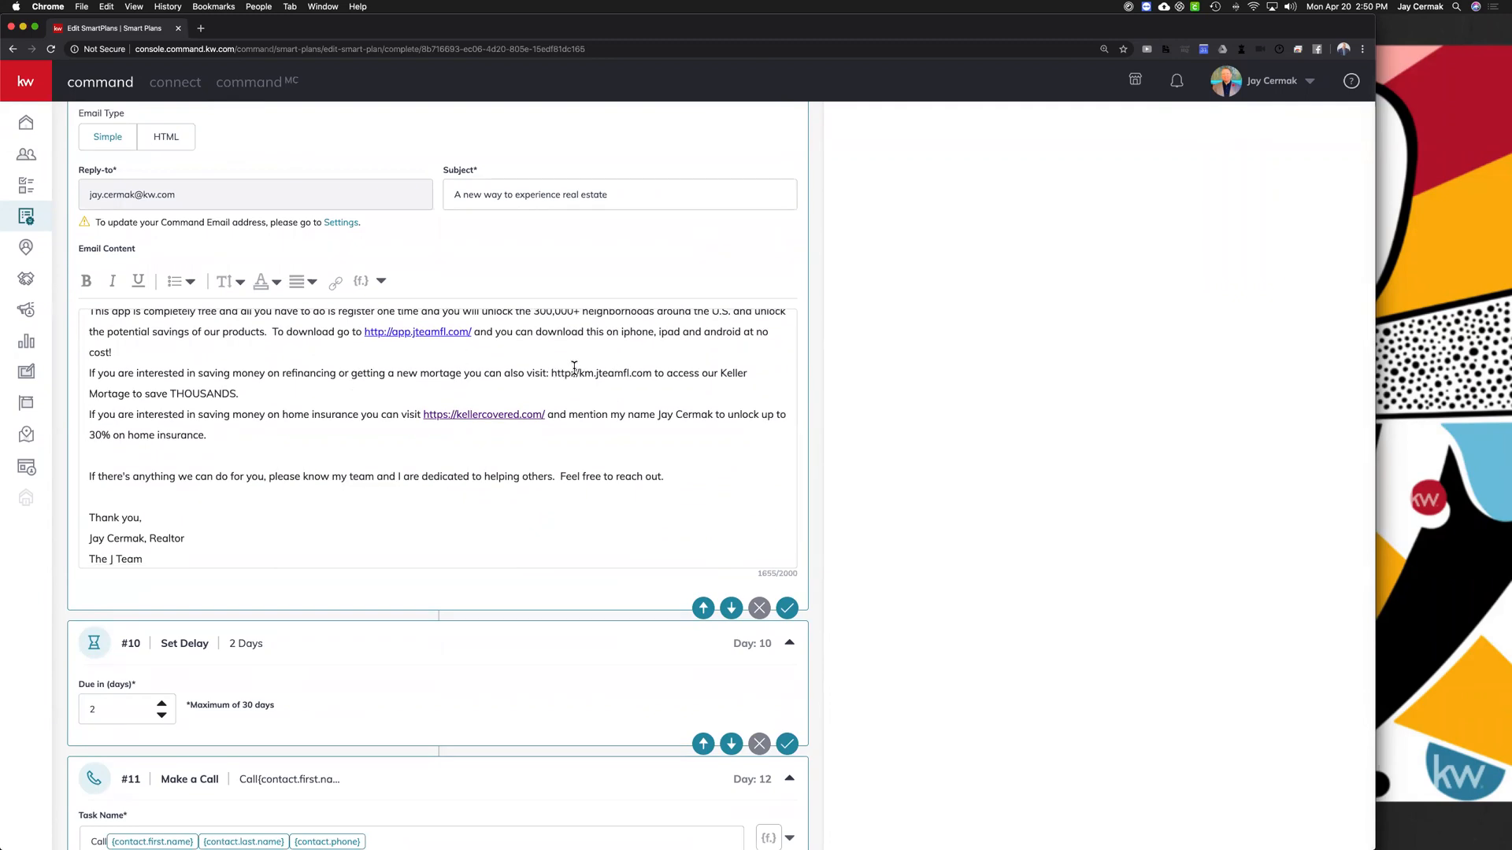
drag(555, 372, 641, 372)
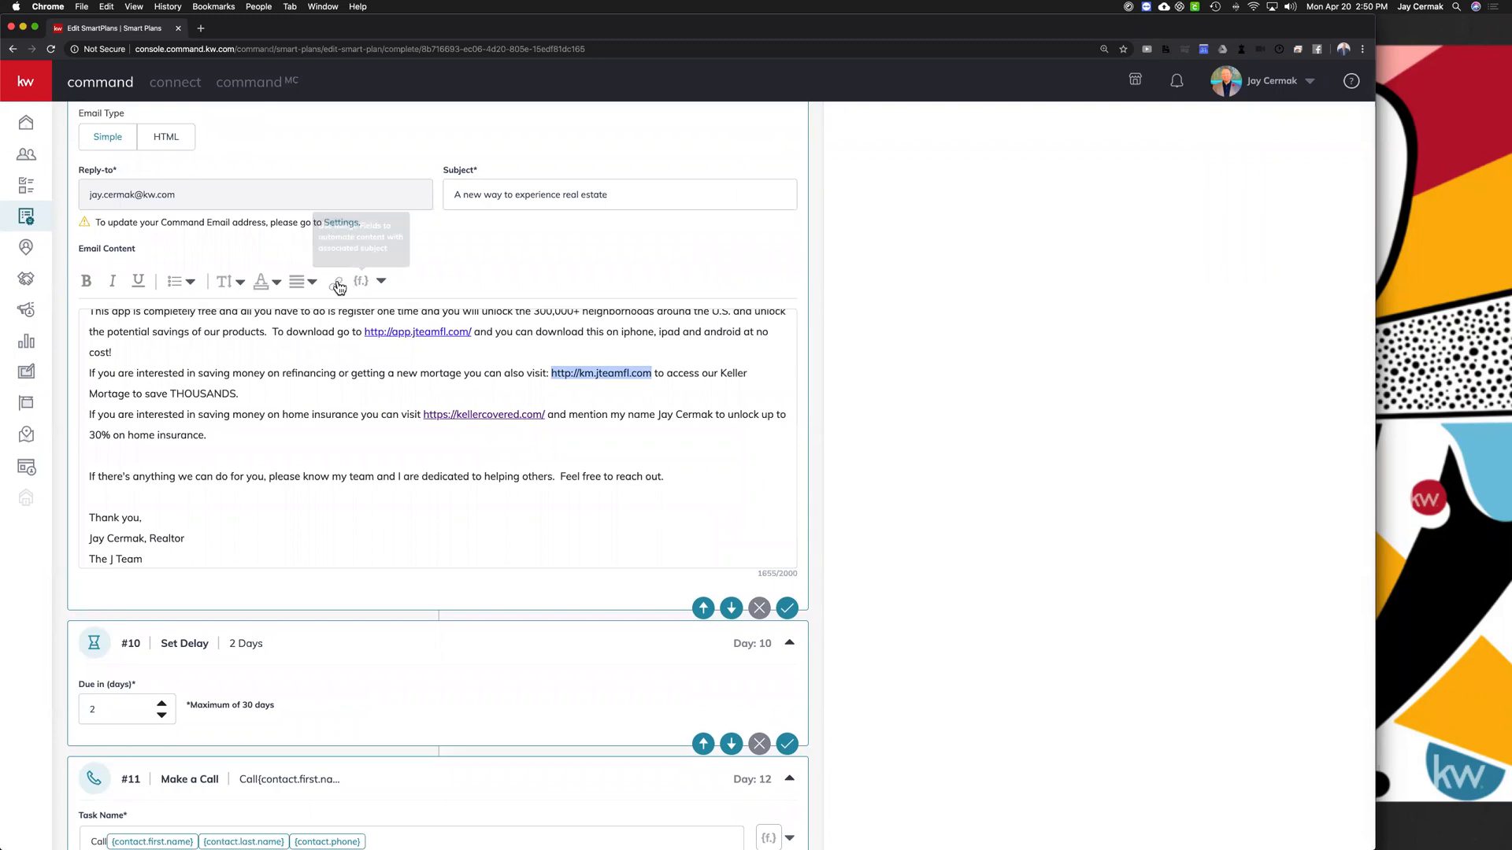
click(336, 283)
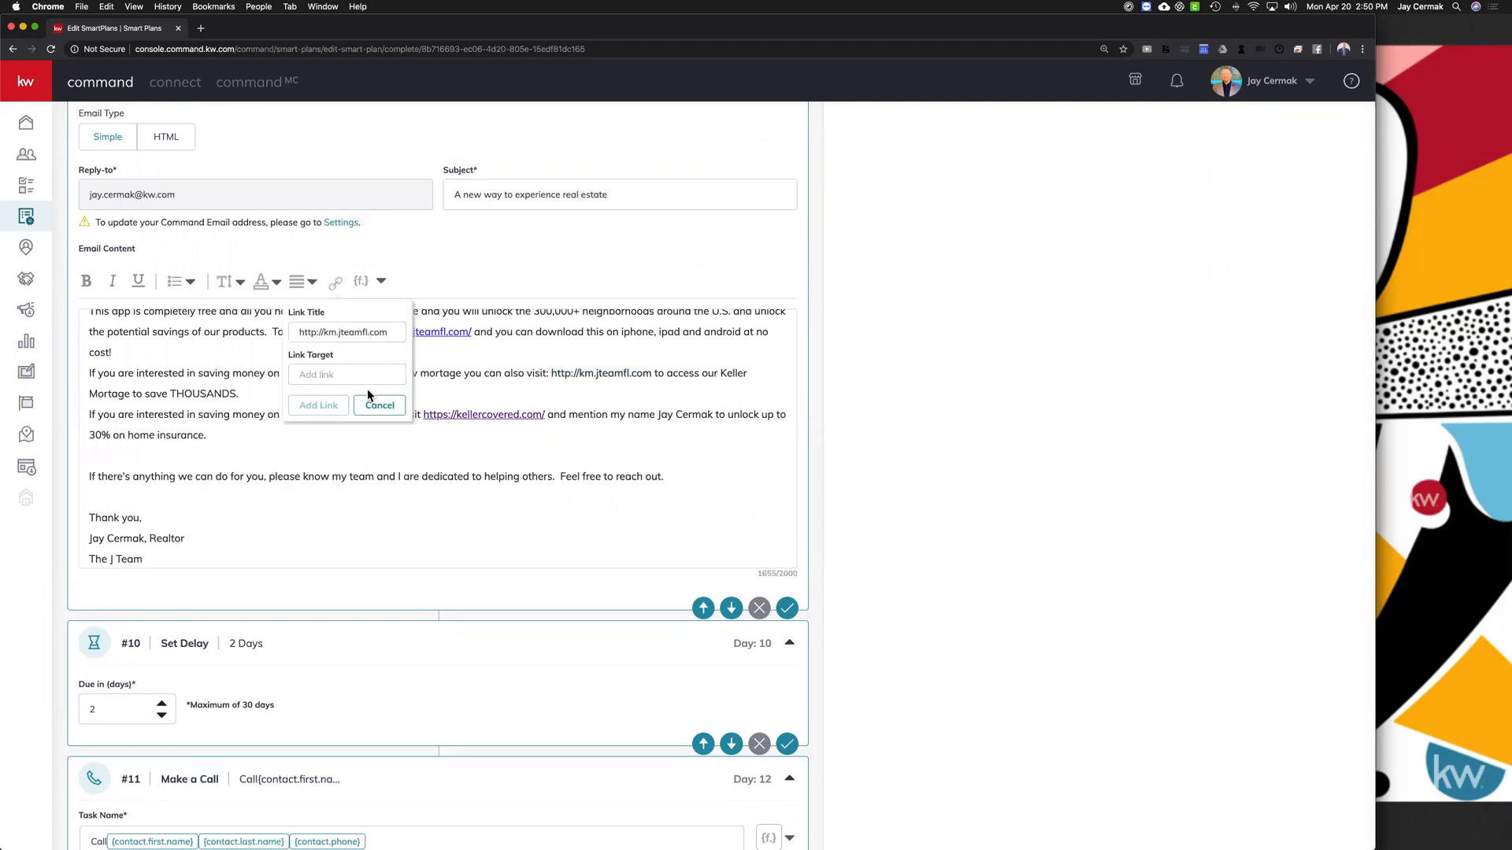
click(535, 257)
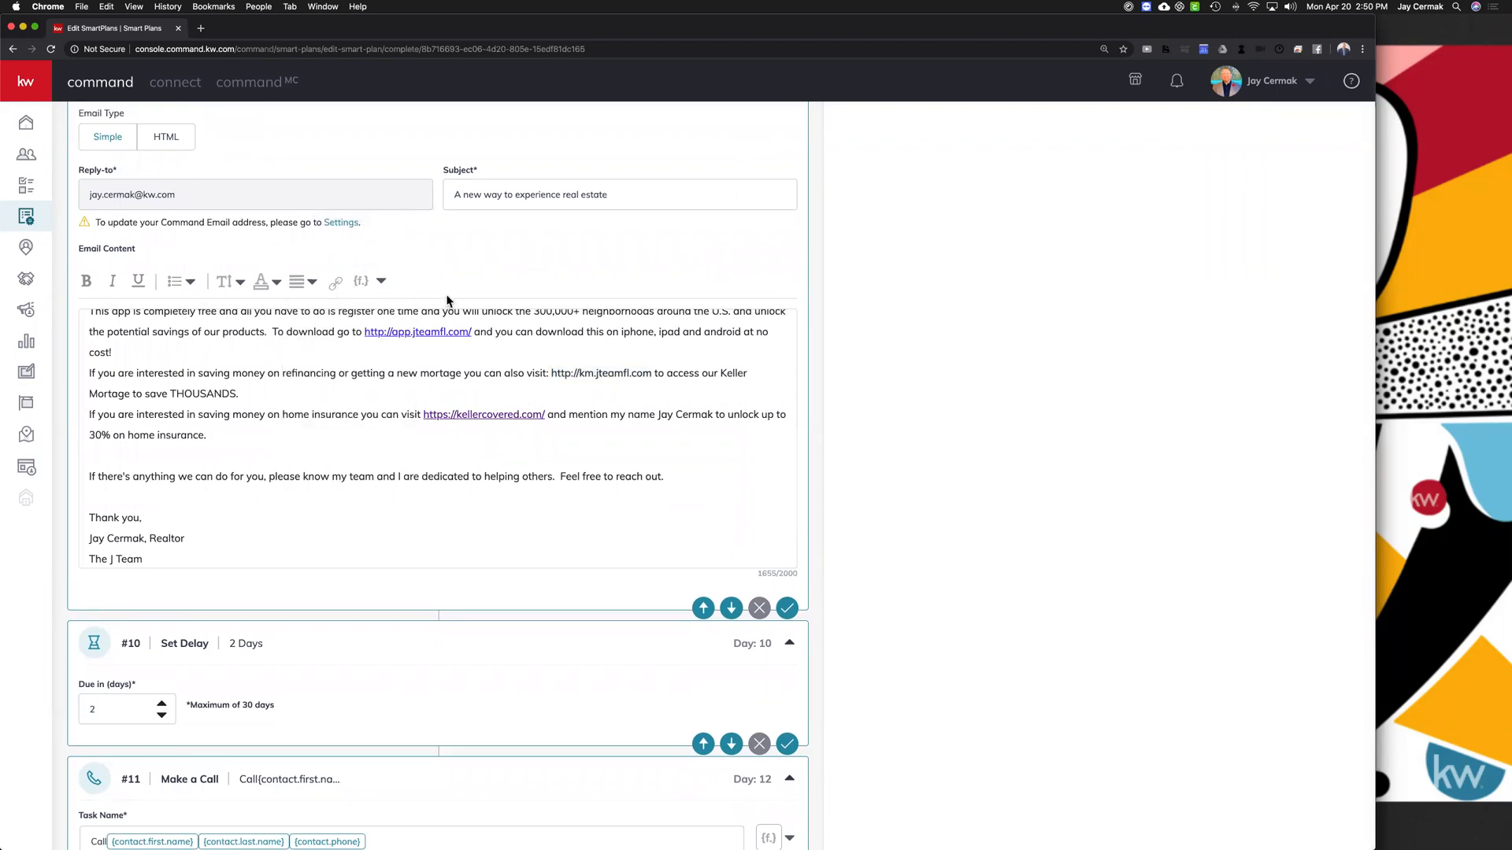
Step: Check the app download link and closing text of the step #9 email, and look over the rest of the plan
drag(413, 334, 474, 334)
click(356, 348)
scroll(588, 366, down, 3)
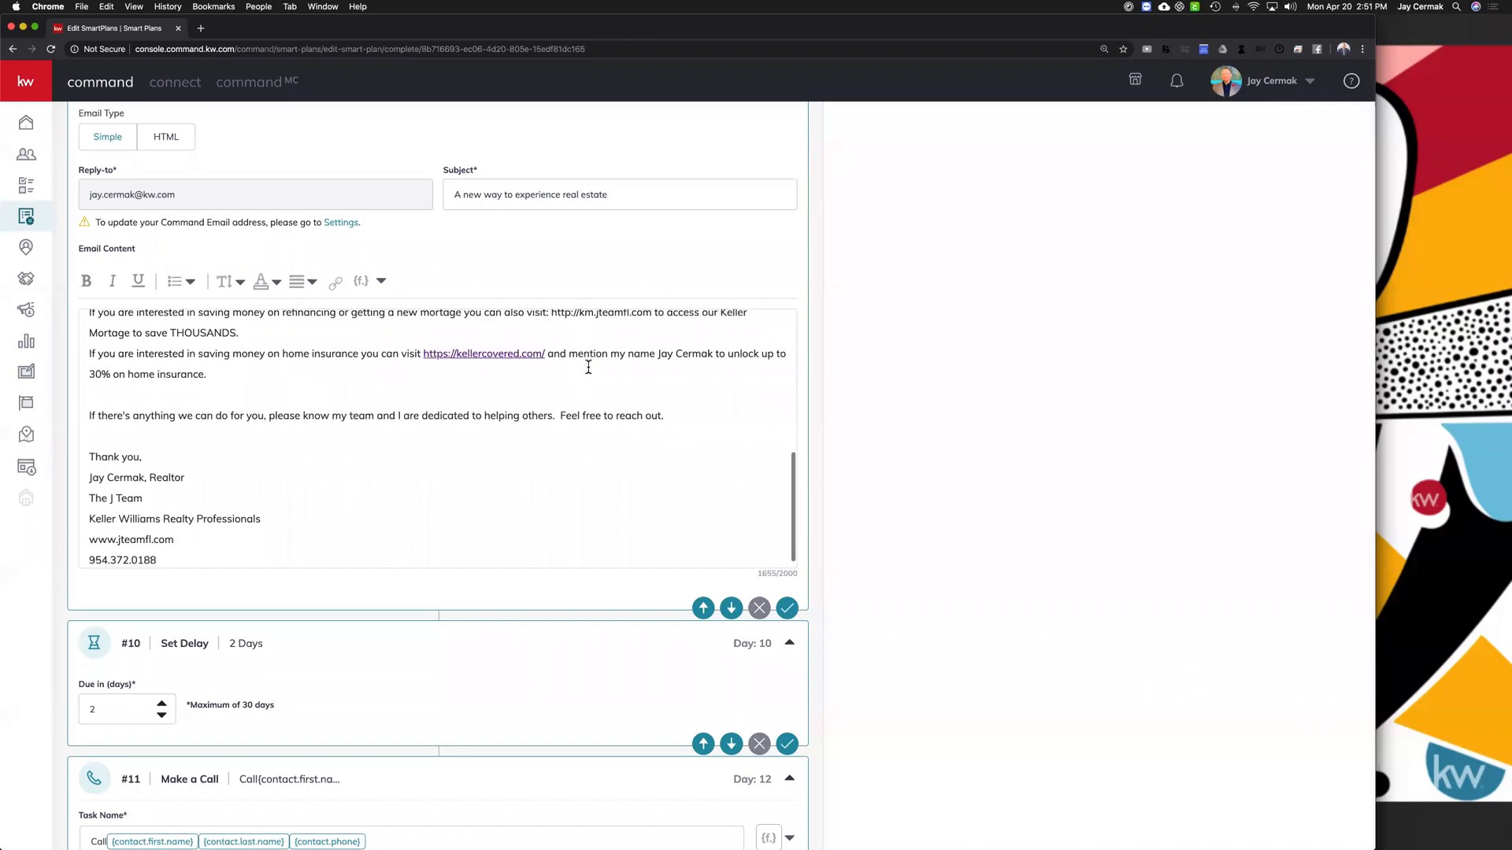
scroll(516, 593, down, 15)
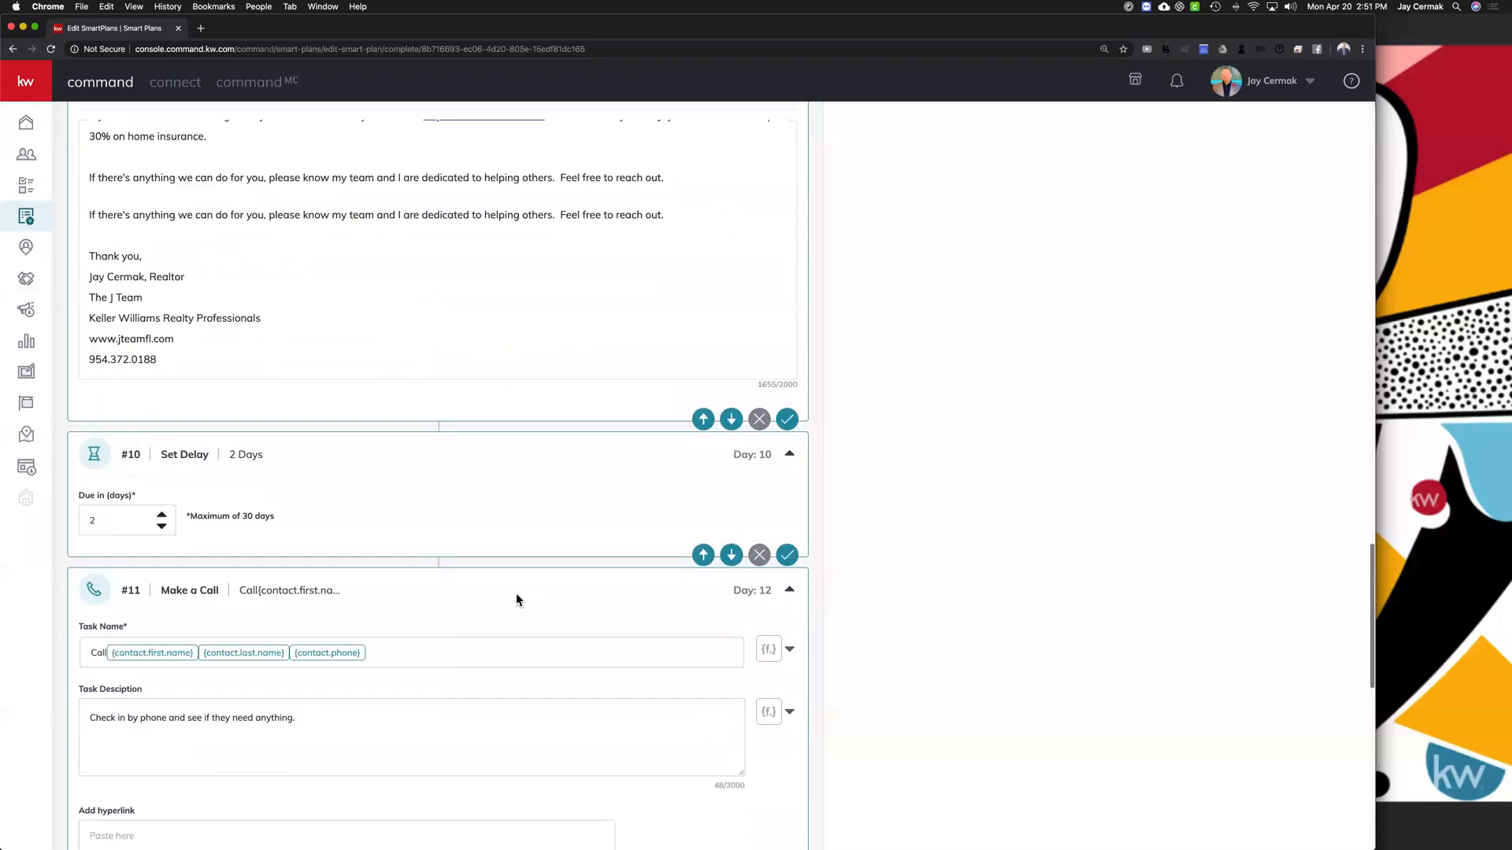
scroll(540, 334, up, 10)
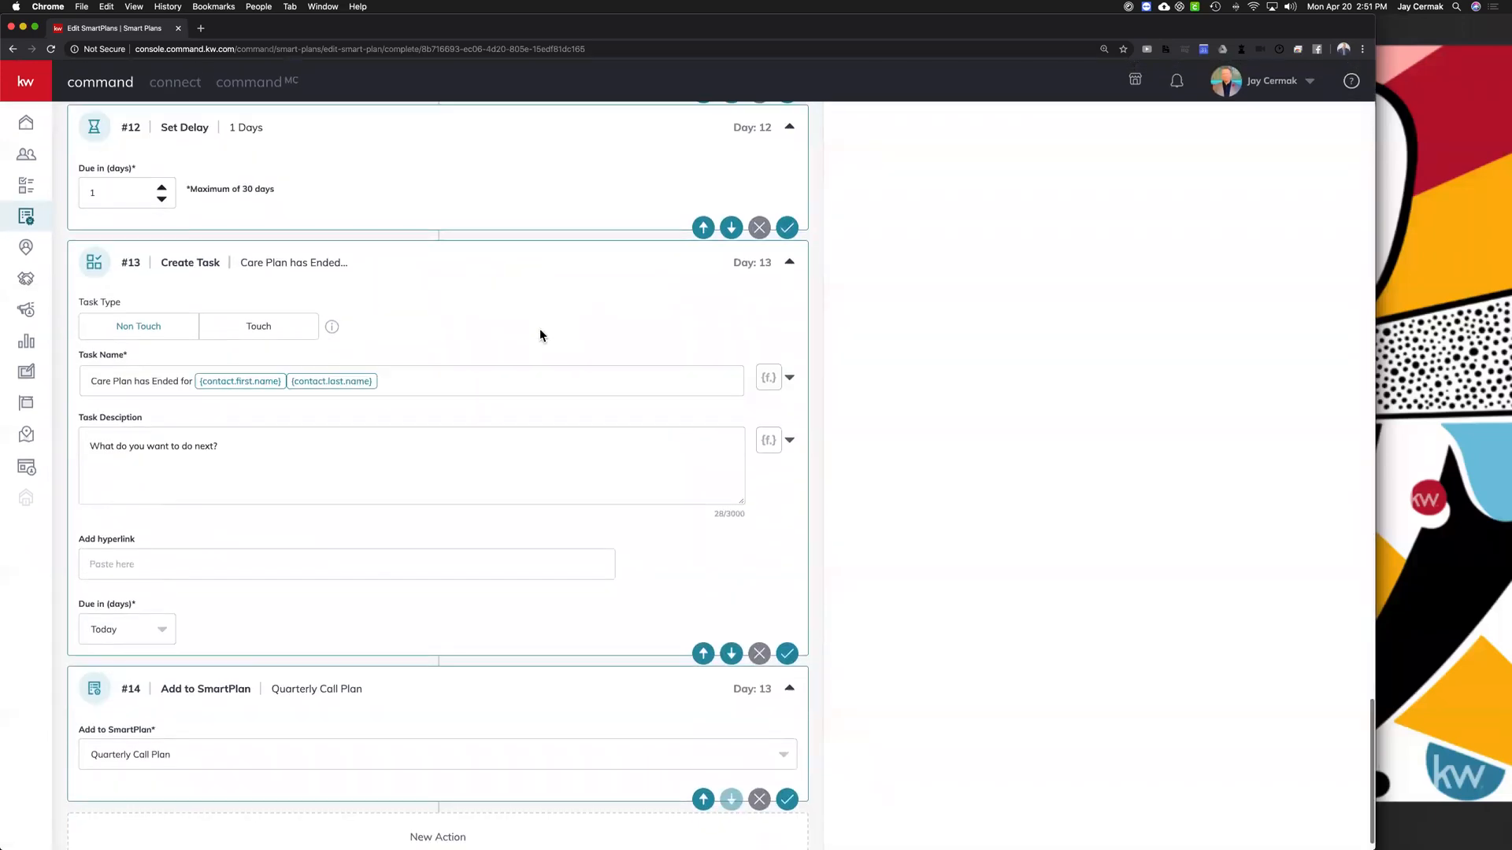
scroll(540, 335, up, 15)
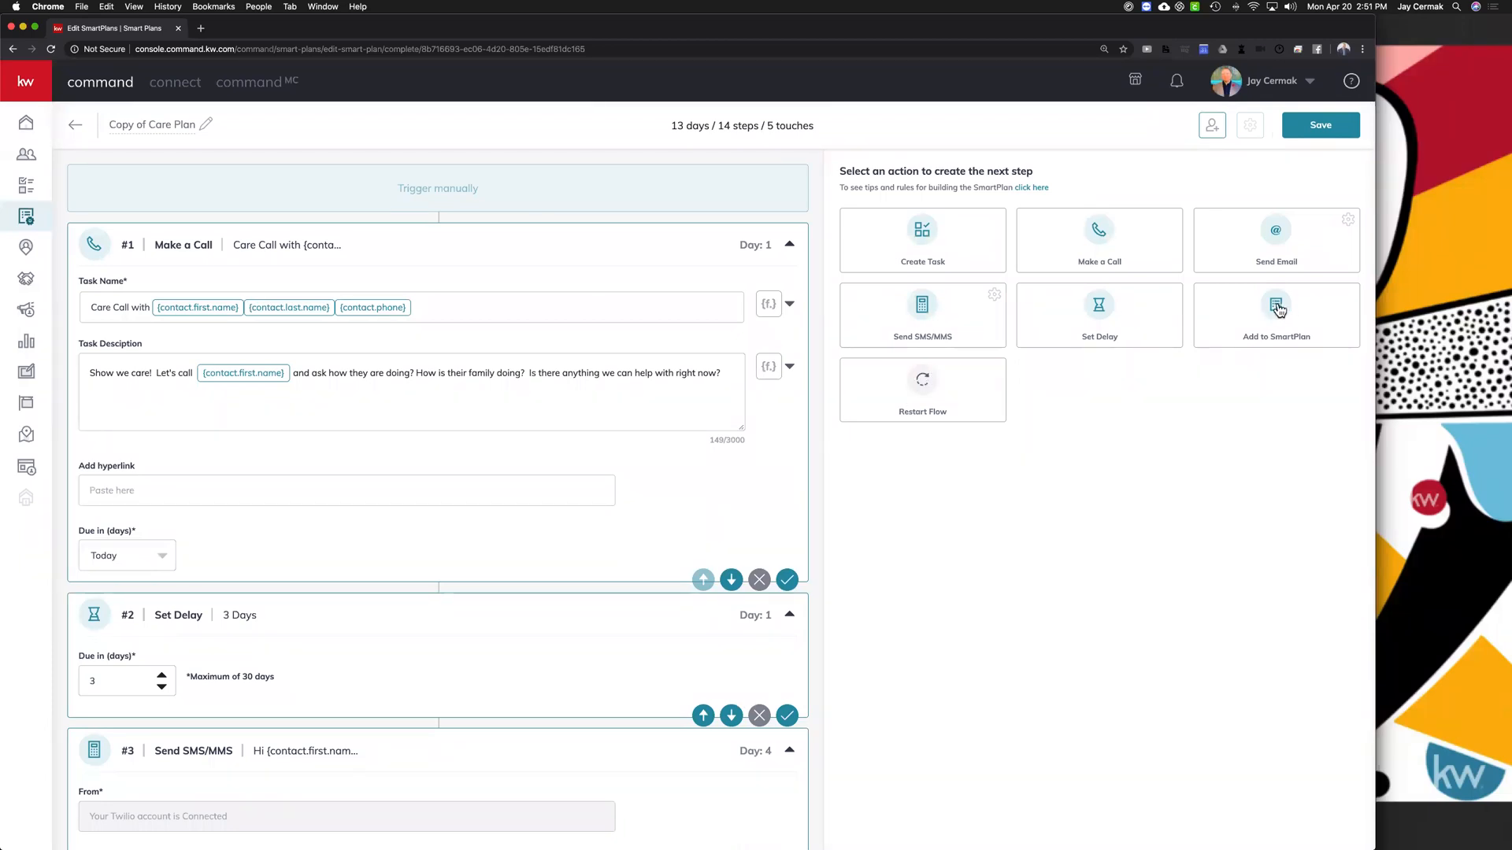
scroll(651, 380, down, 3)
scroll(866, 275, up, 3)
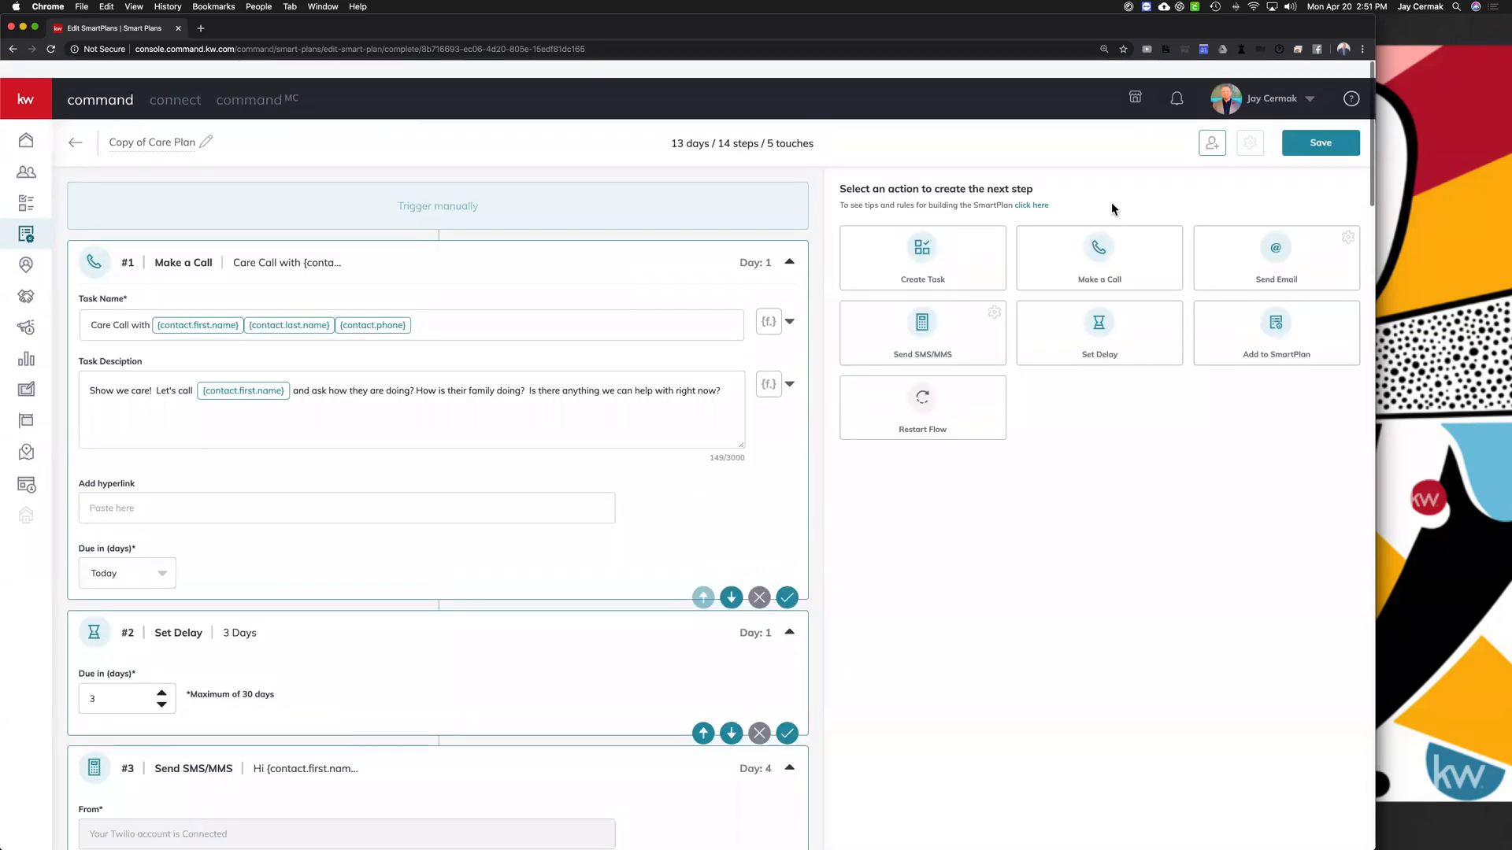
Step: Save the Copy of Care Plan SmartPlan, viewing the Add Clients to SmartPlan dialog without adding any contacts
click(1217, 124)
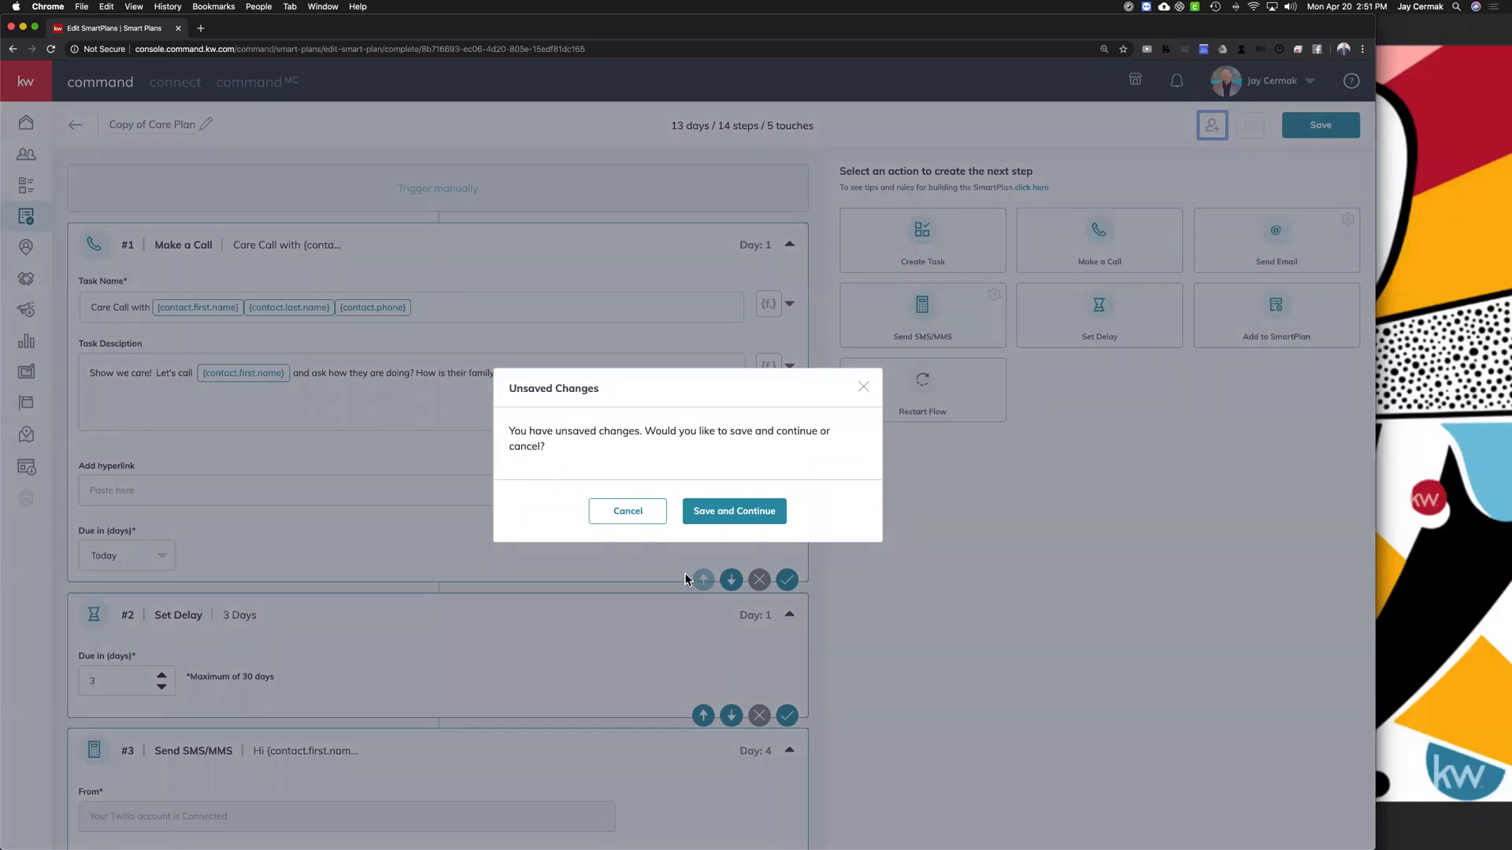
click(733, 508)
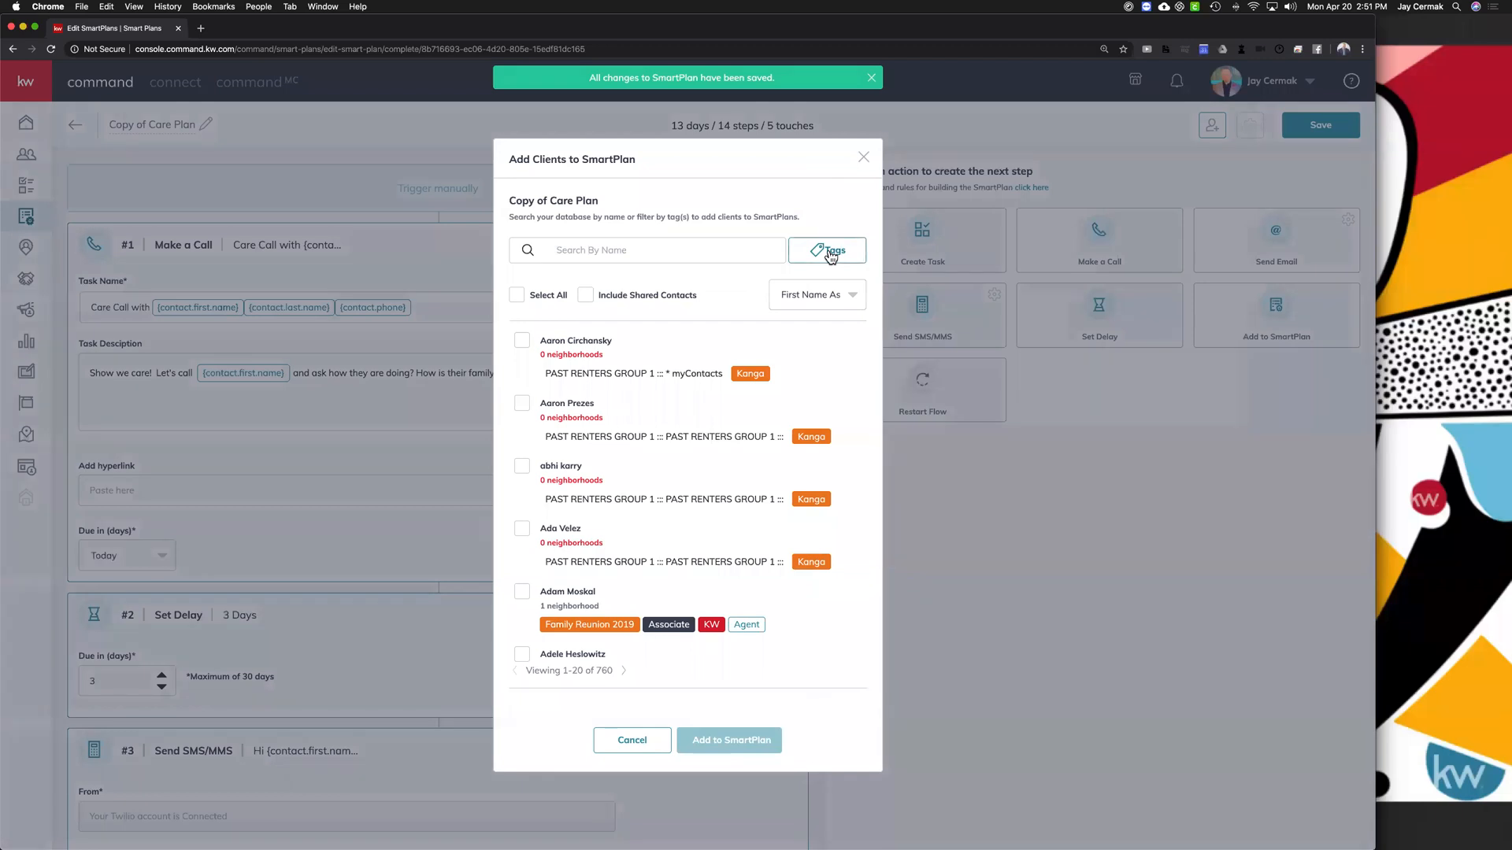
click(864, 157)
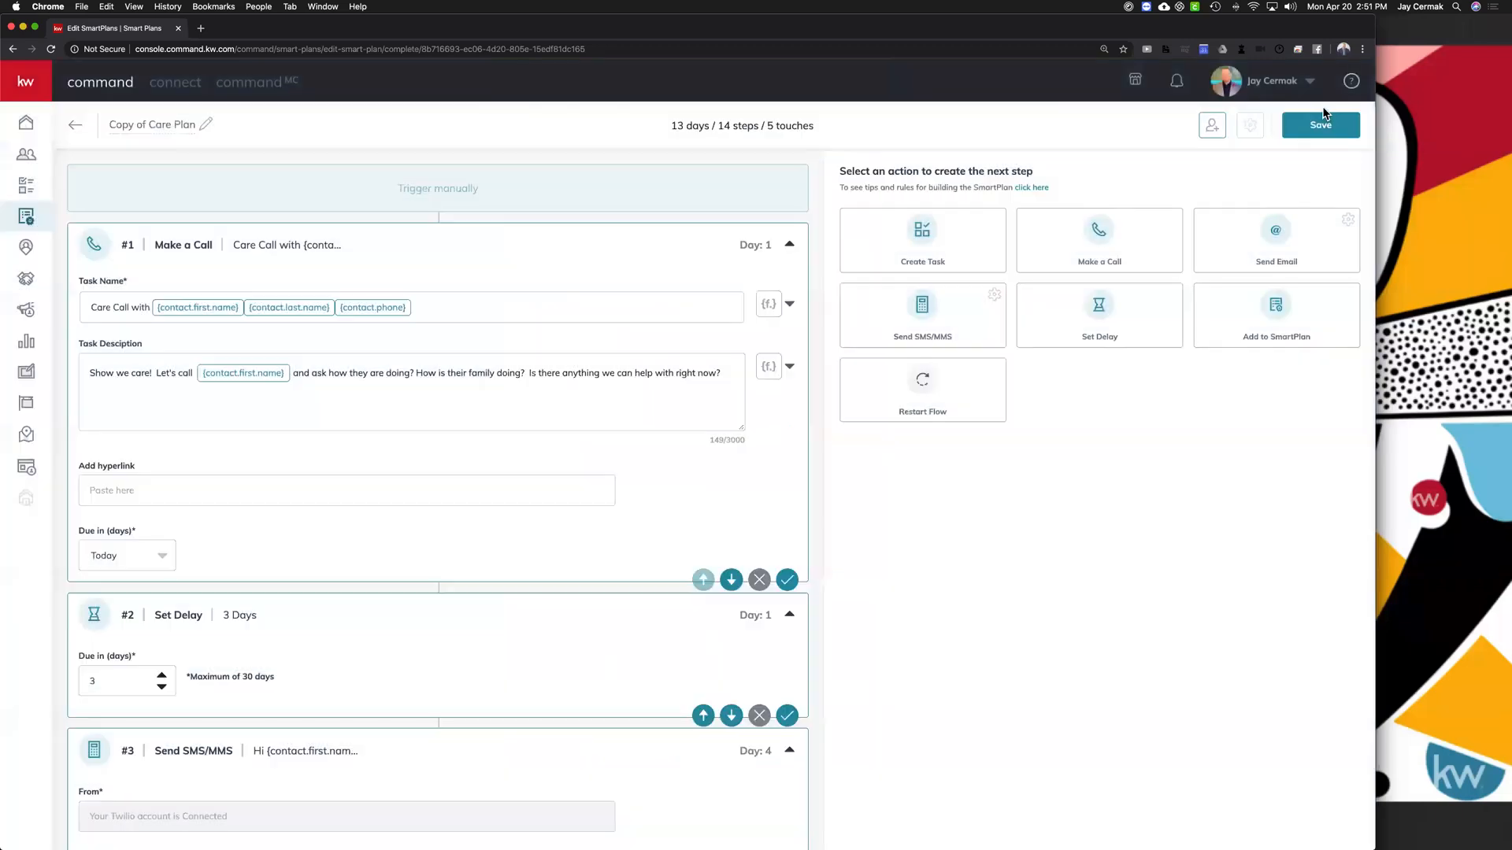
click(1329, 126)
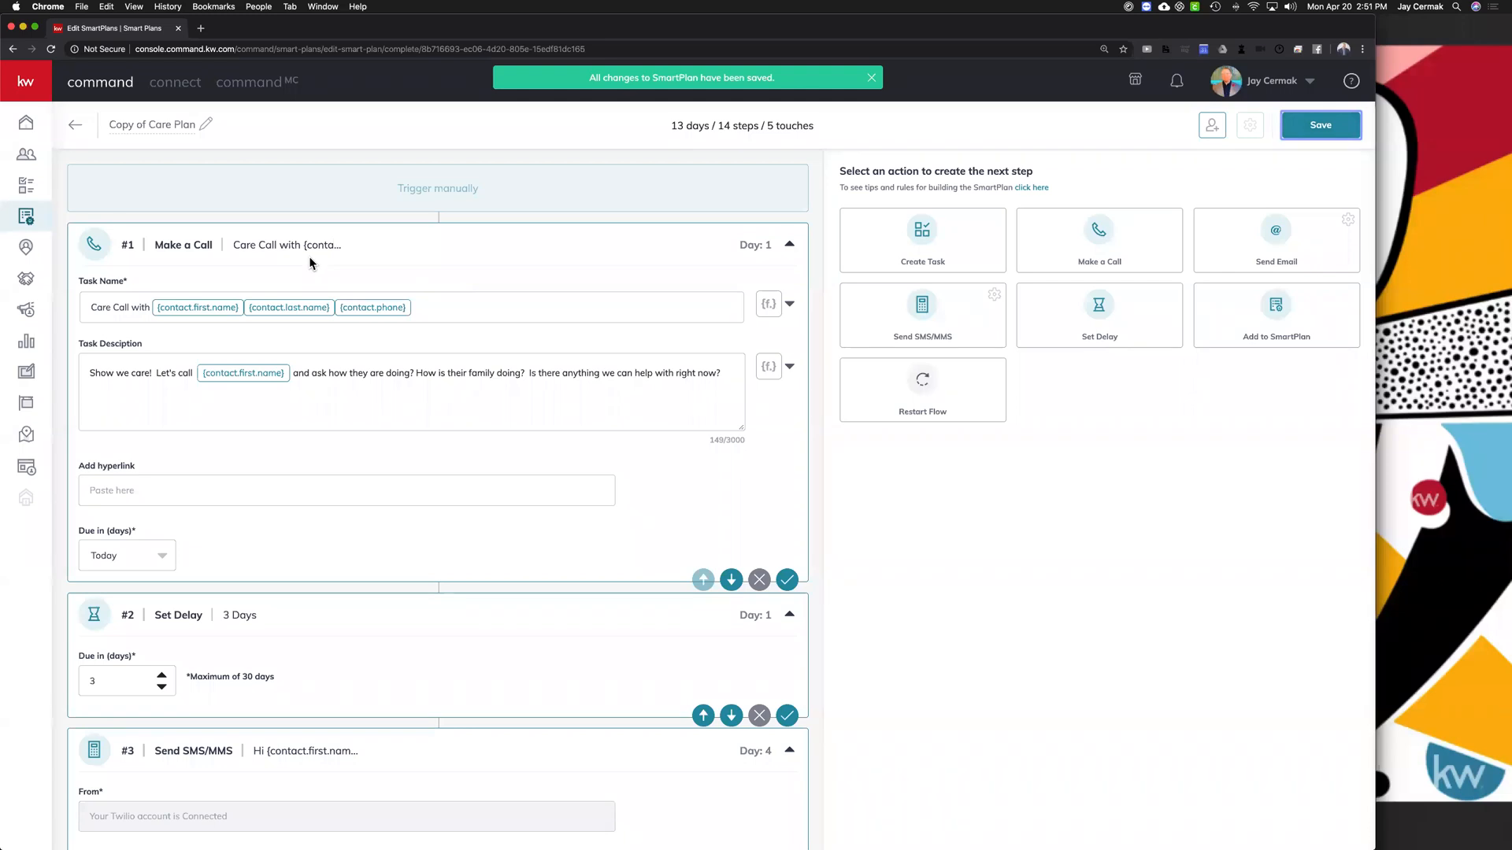
Step: Return to the My SmartPlans list and open the Facebook App plan for editing
click(78, 127)
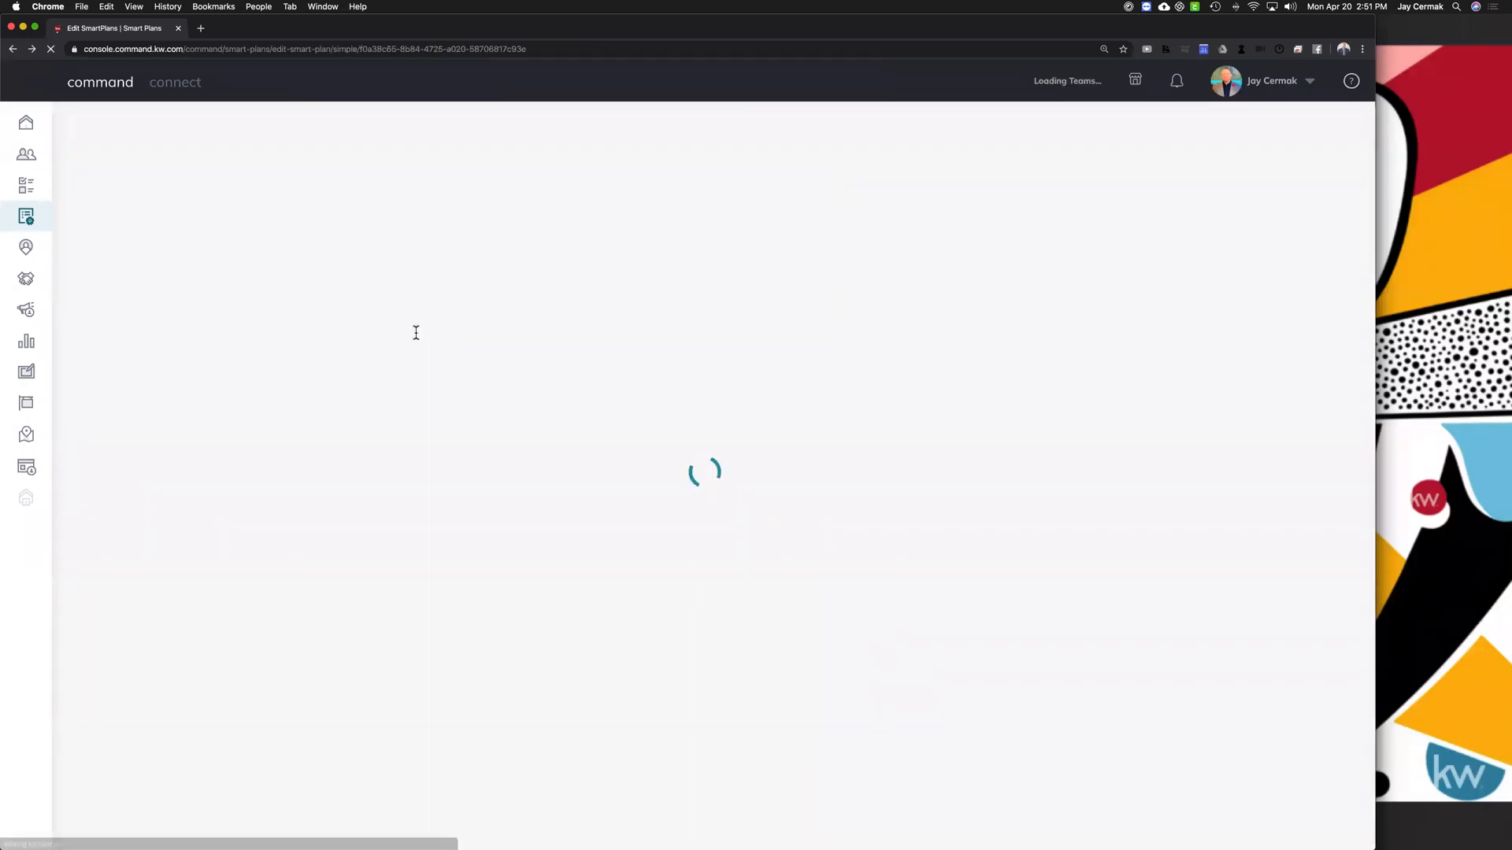
click(29, 217)
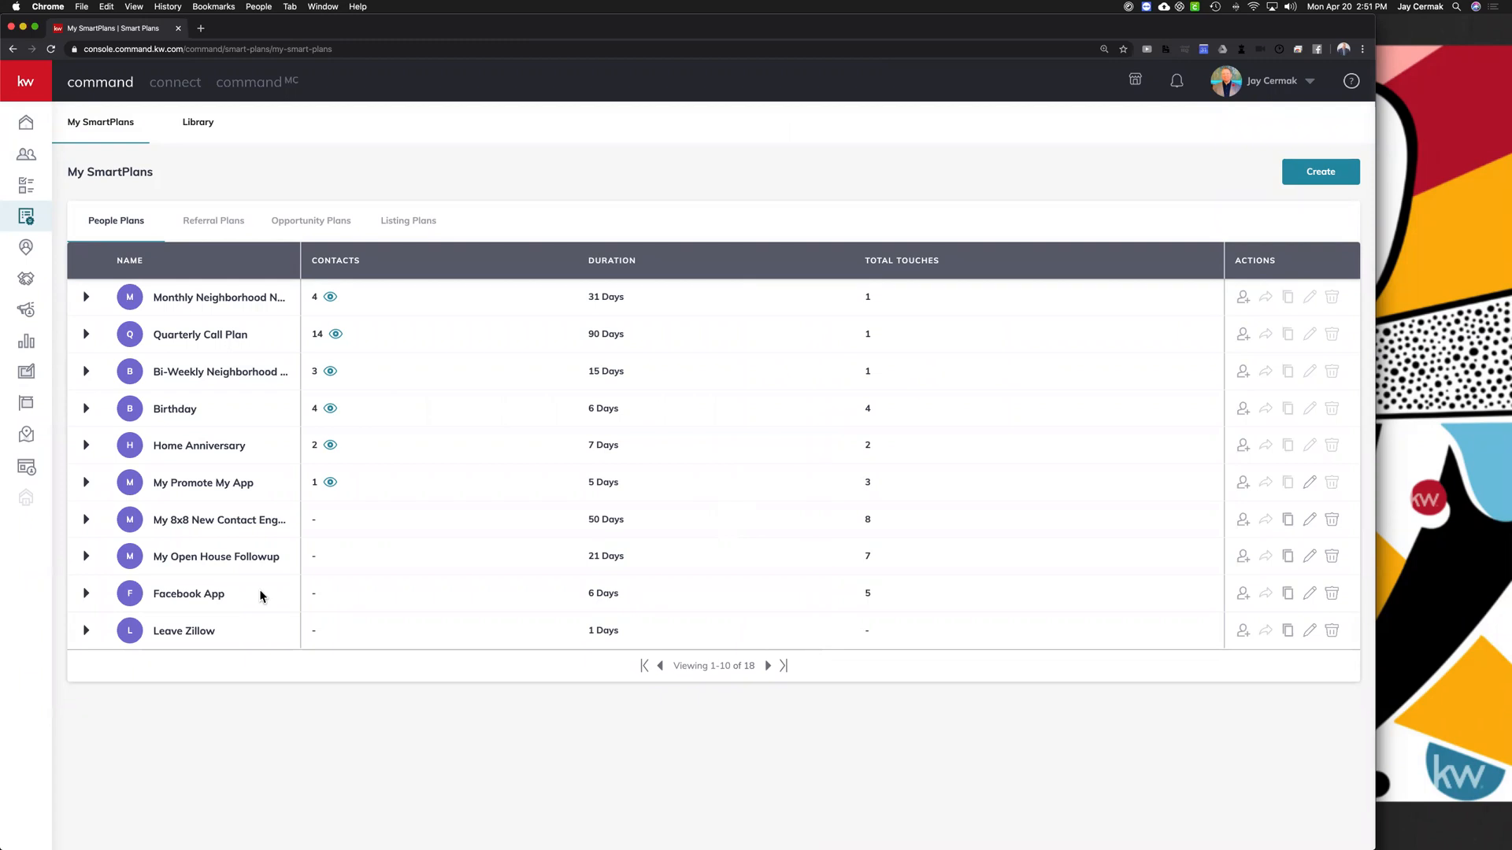
click(1309, 593)
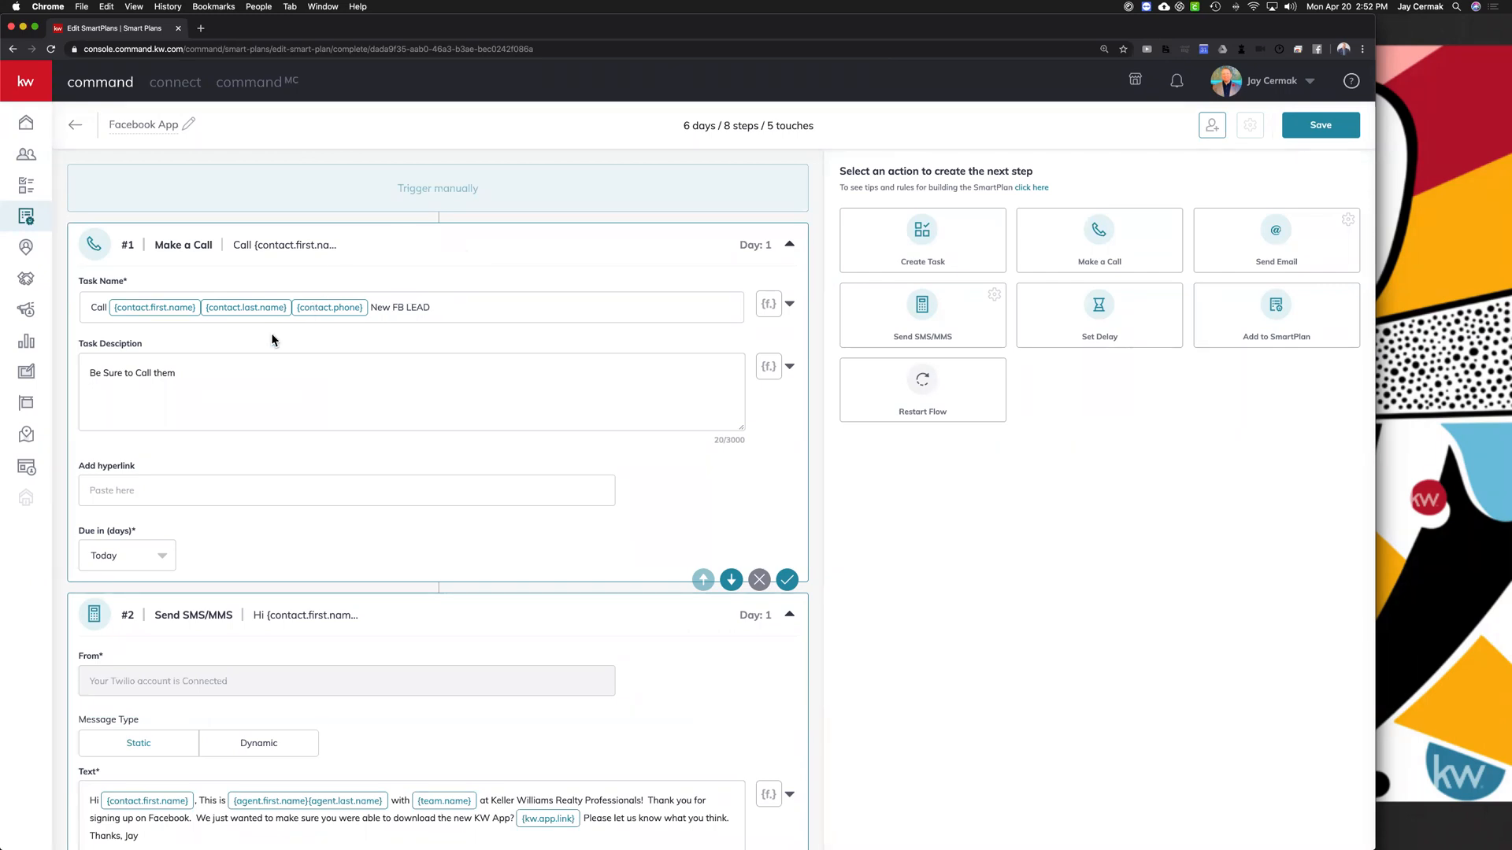
Step: Review steps #1 to #4 of the Facebook App plan, covering the lead call, text message, delay and email settings
scroll(160, 219, down, 1)
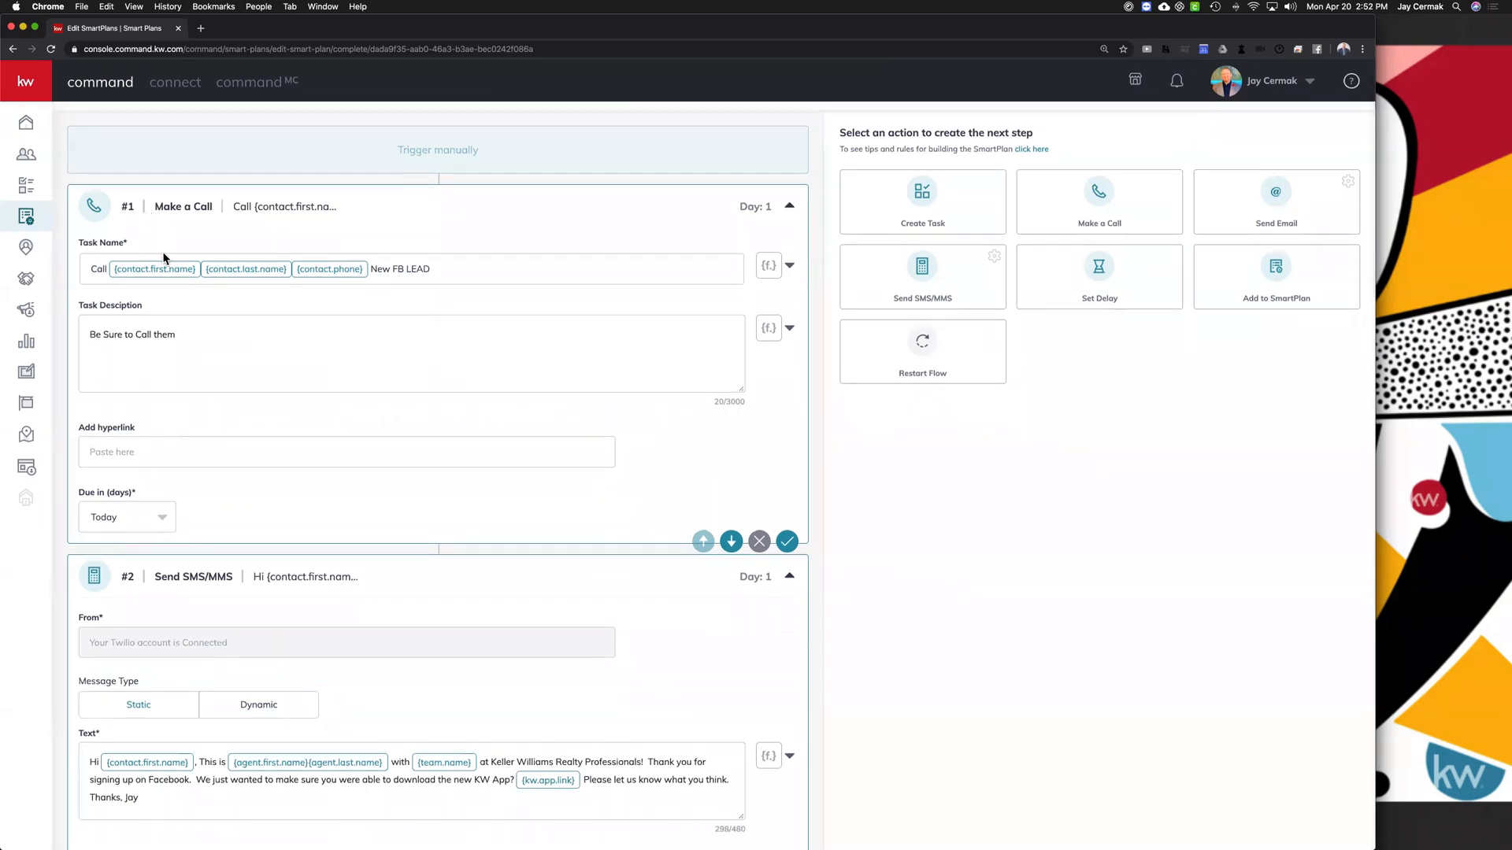
drag(404, 270, 492, 274)
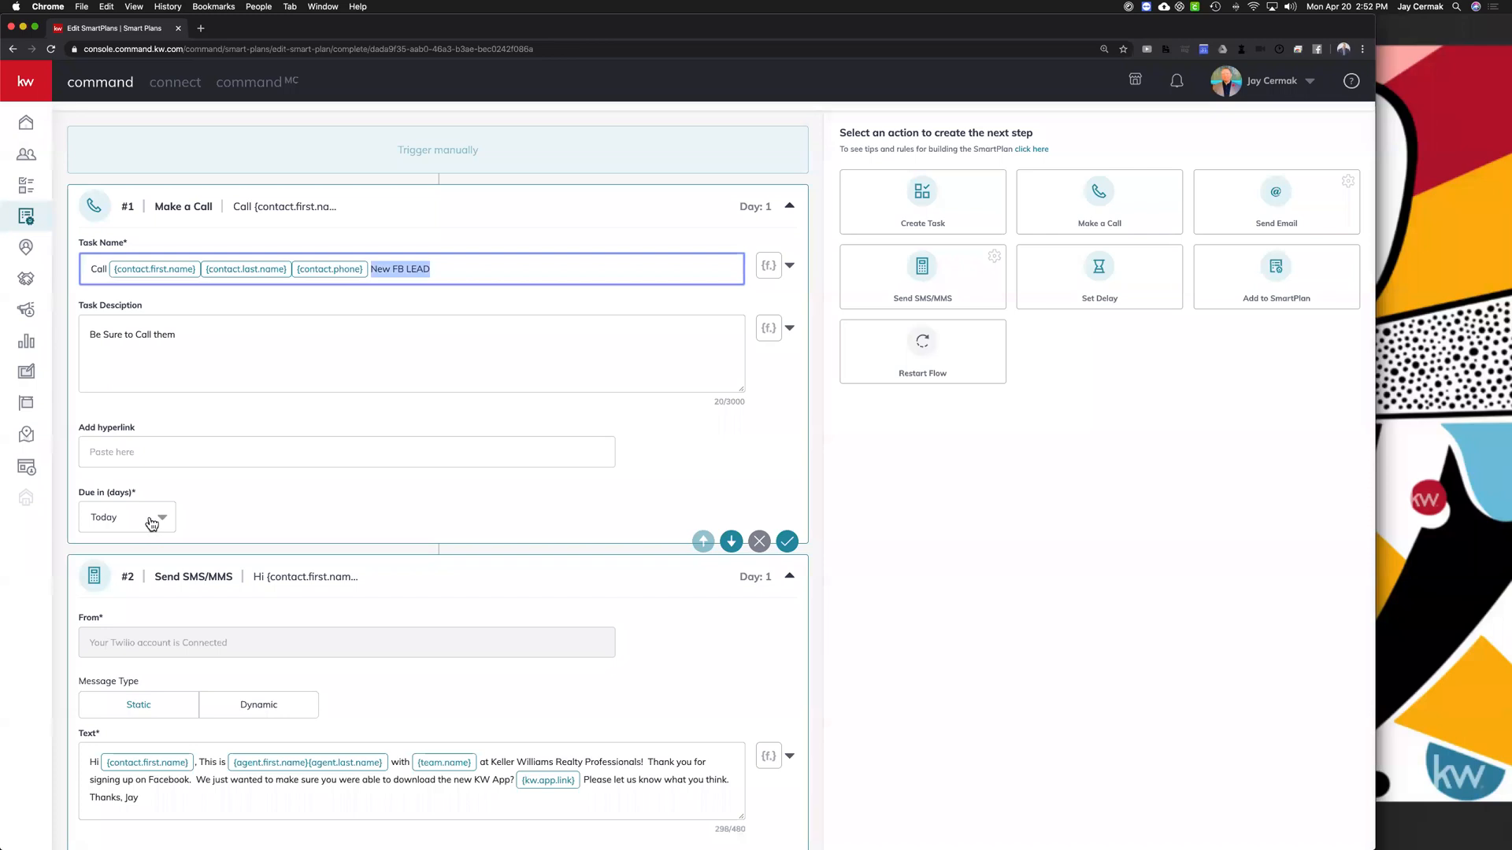
scroll(152, 520, down, 3)
scroll(149, 518, down, 3)
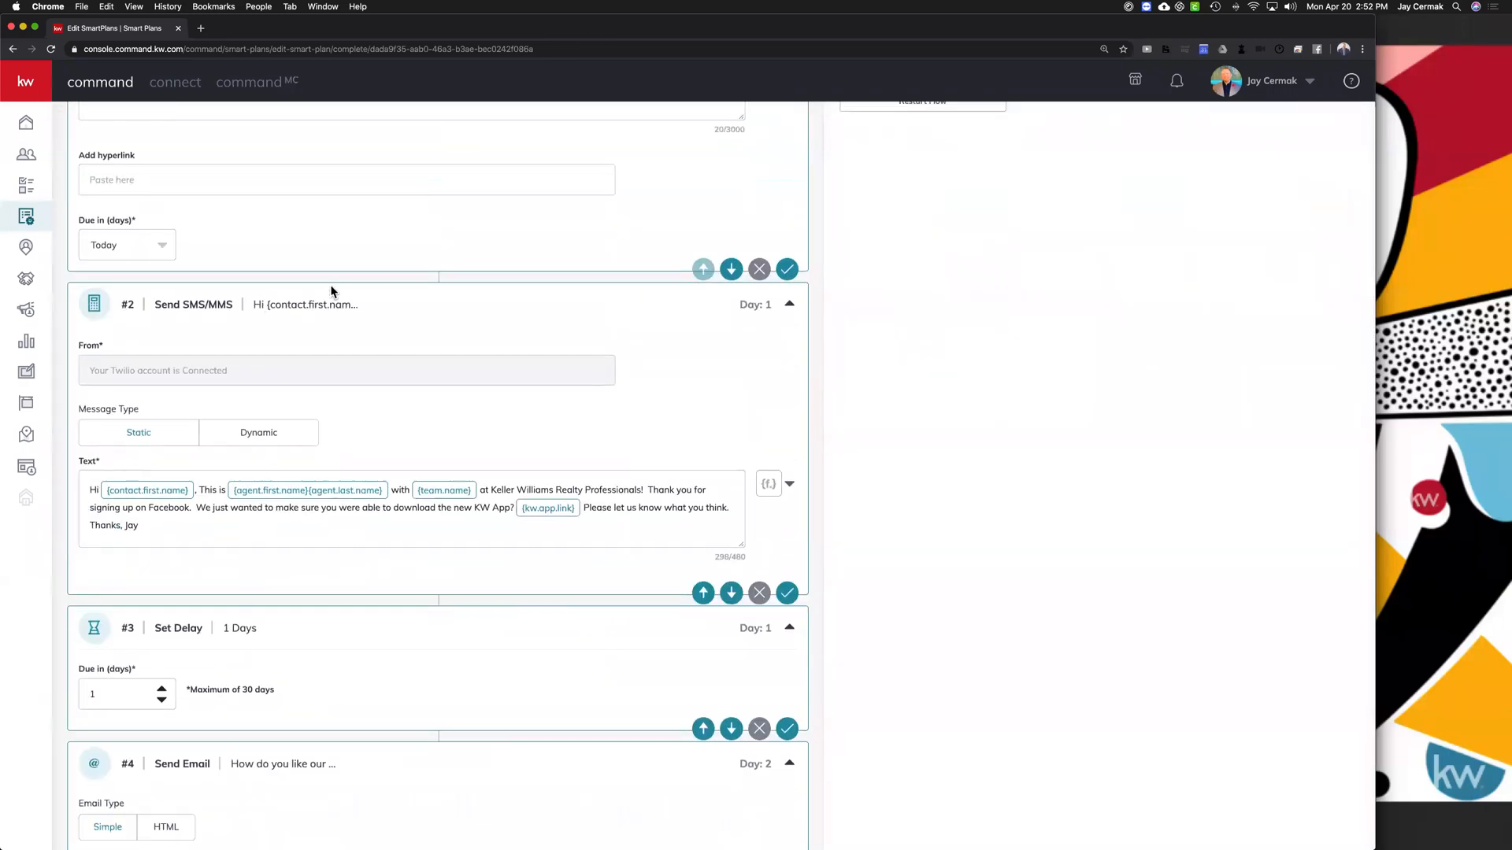
scroll(330, 292, up, 6)
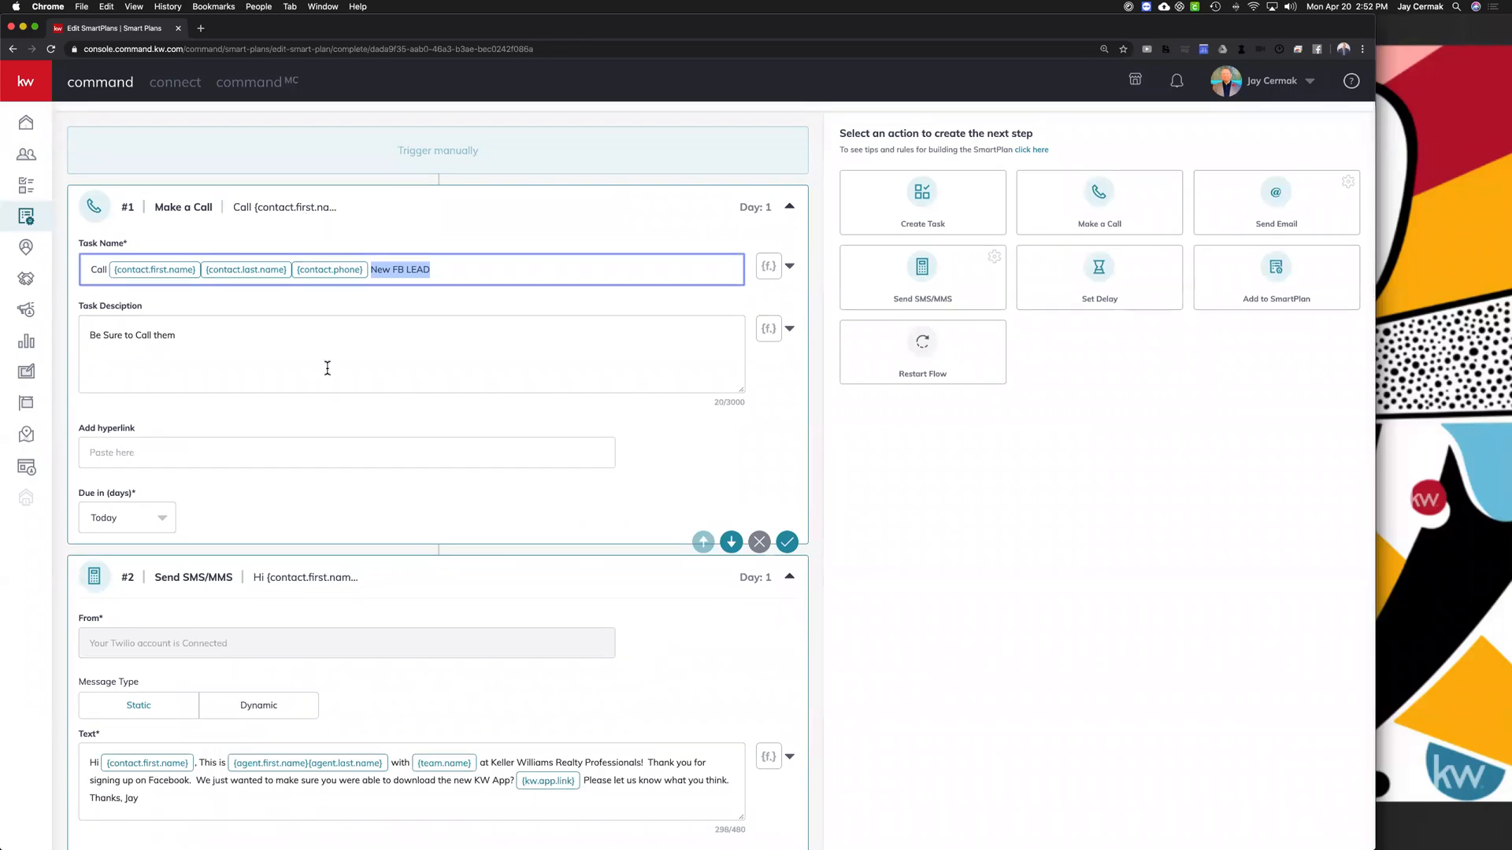
scroll(304, 383, down, 4)
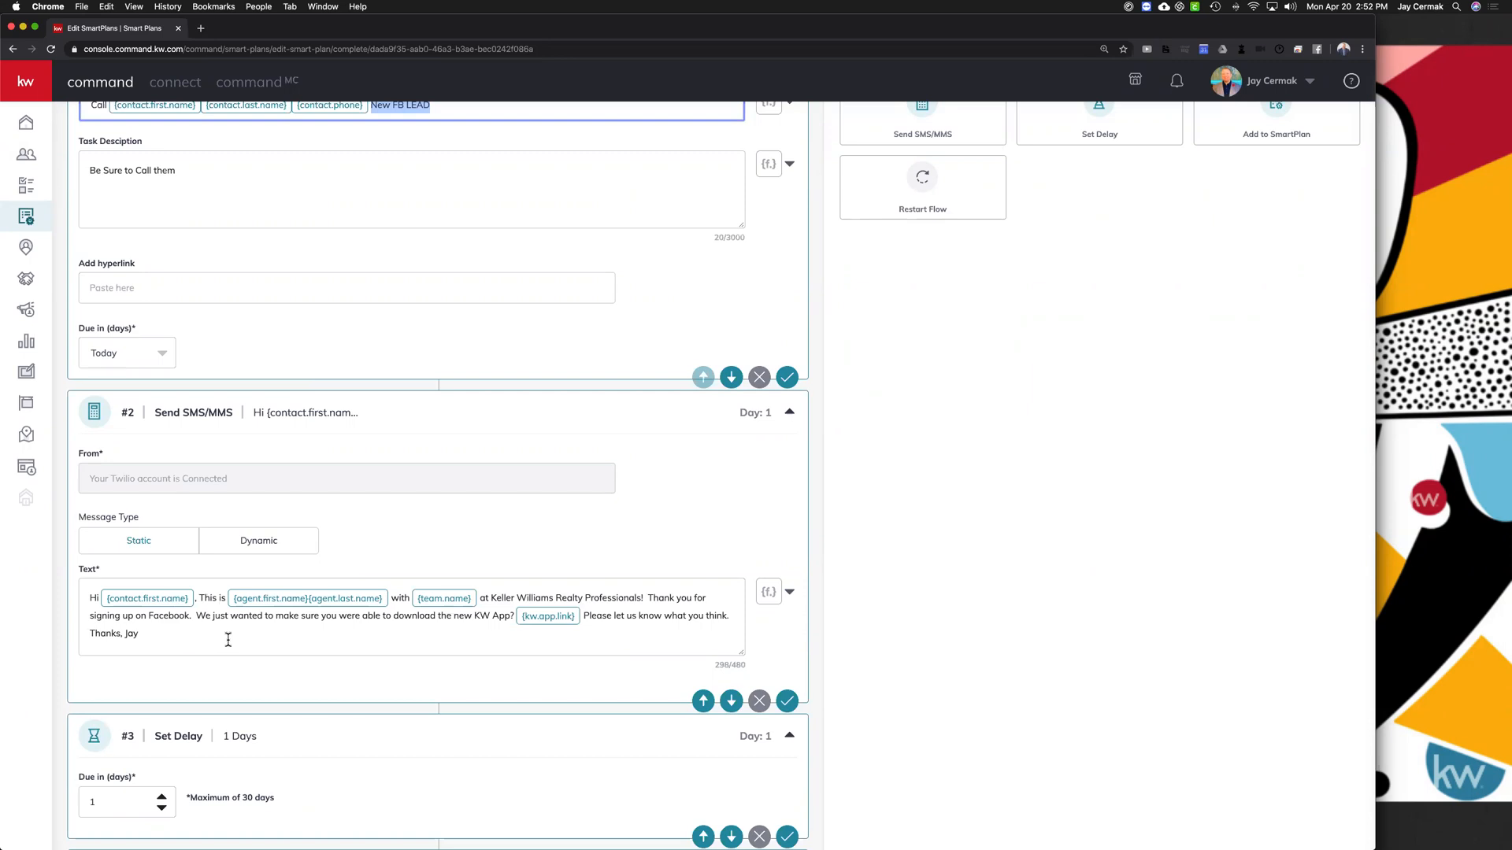
scroll(134, 617, down, 5)
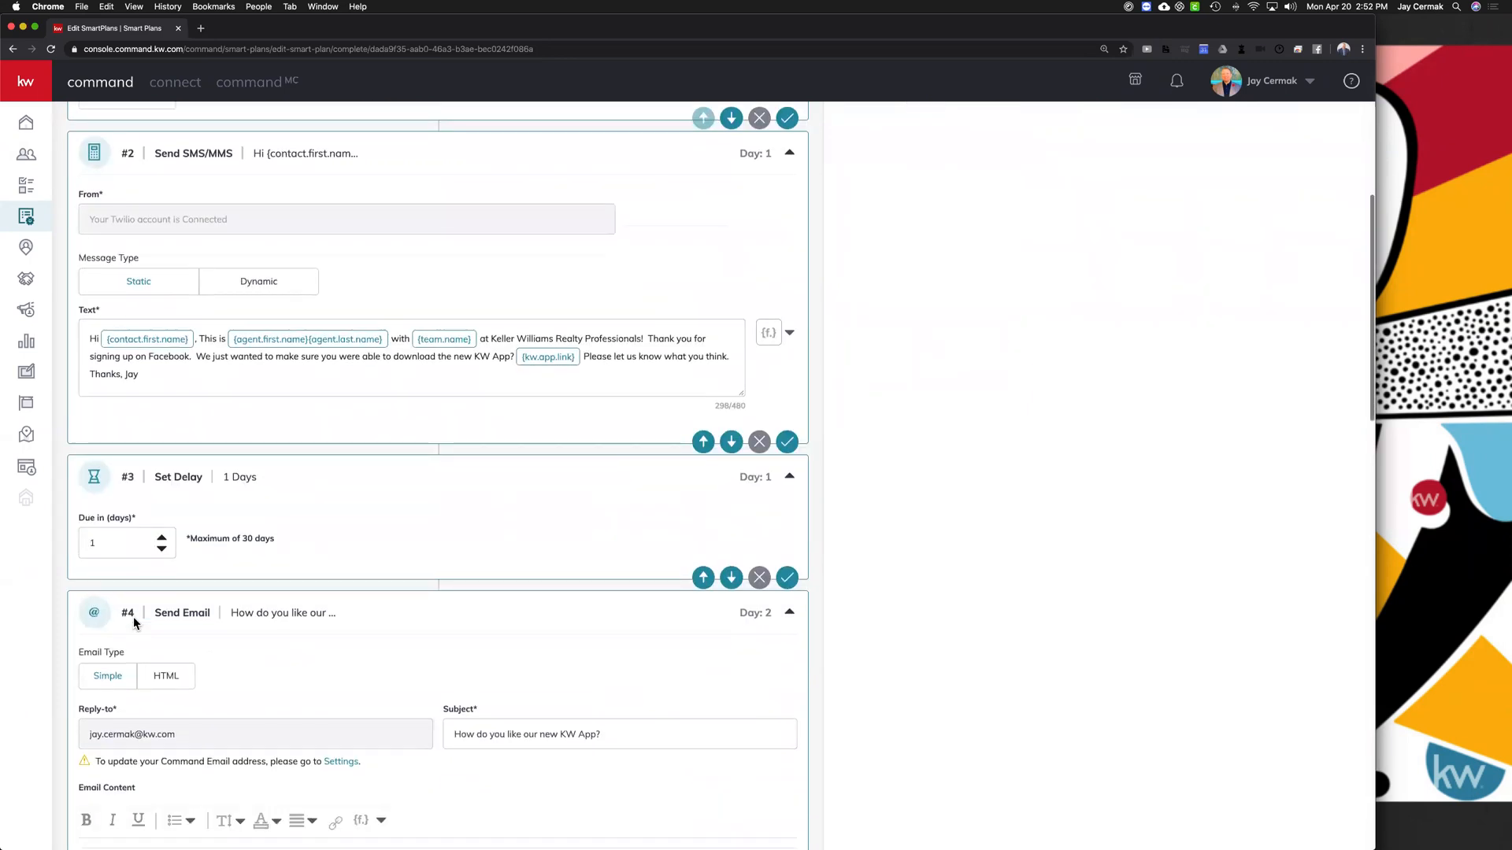
scroll(134, 616, down, 3)
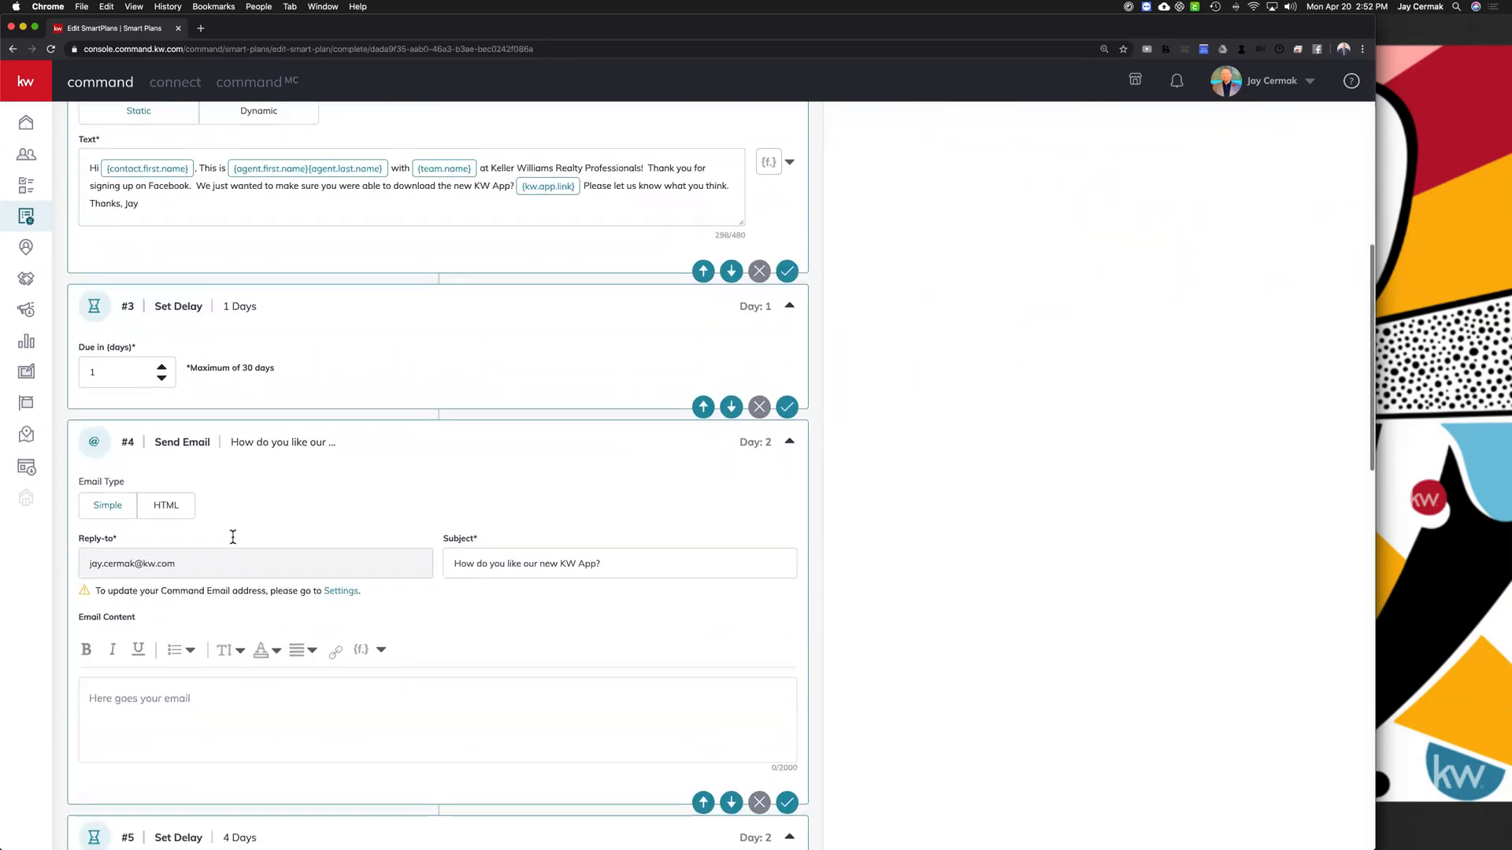
scroll(181, 519, down, 1)
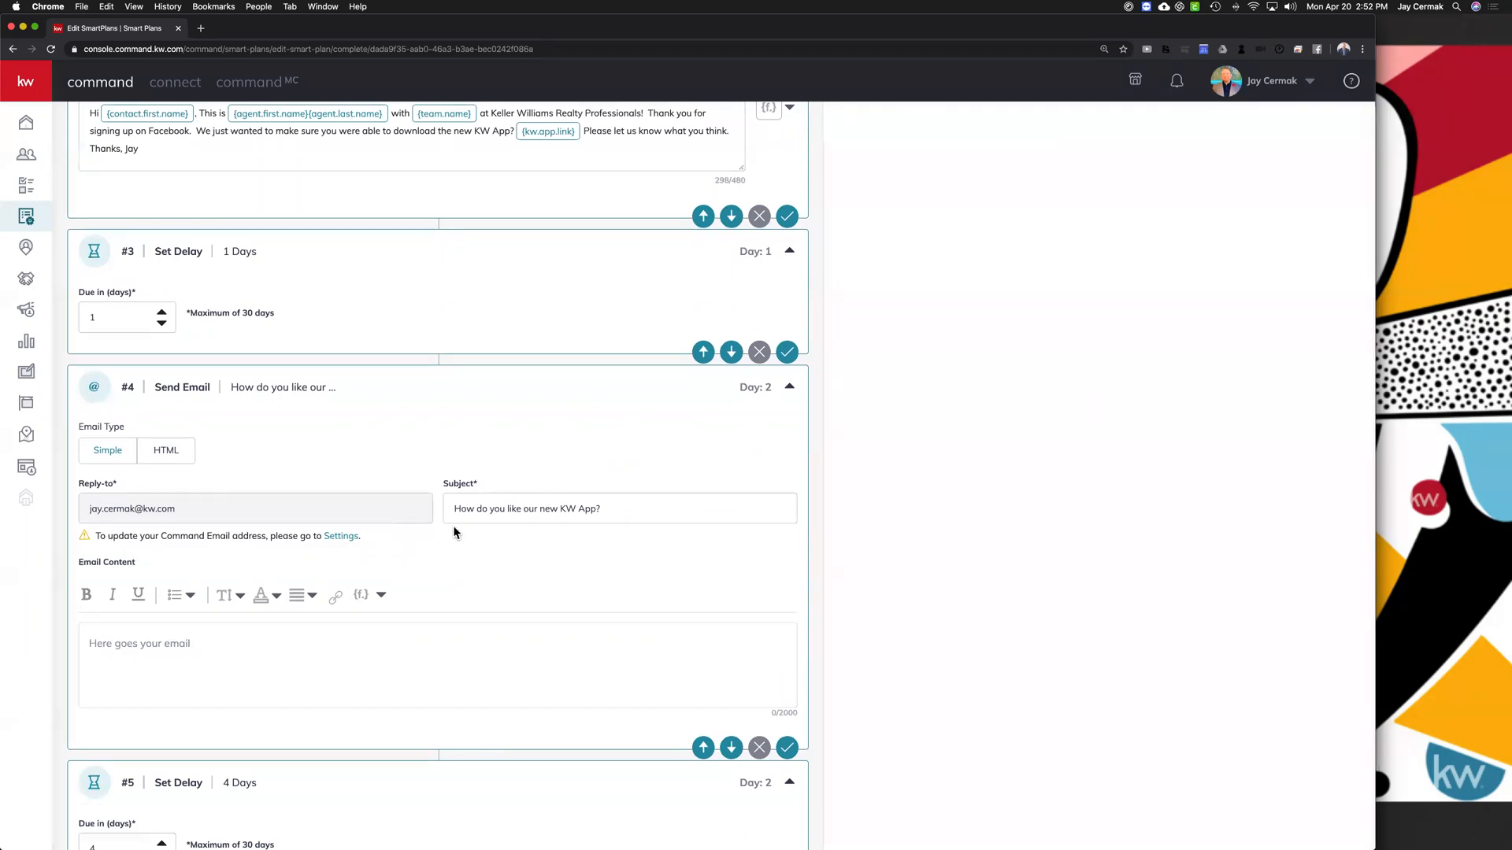
Step: Switch the step #4 email to HTML with the Promote Your App template, and compare the Simple and HTML email types
click(165, 451)
click(195, 592)
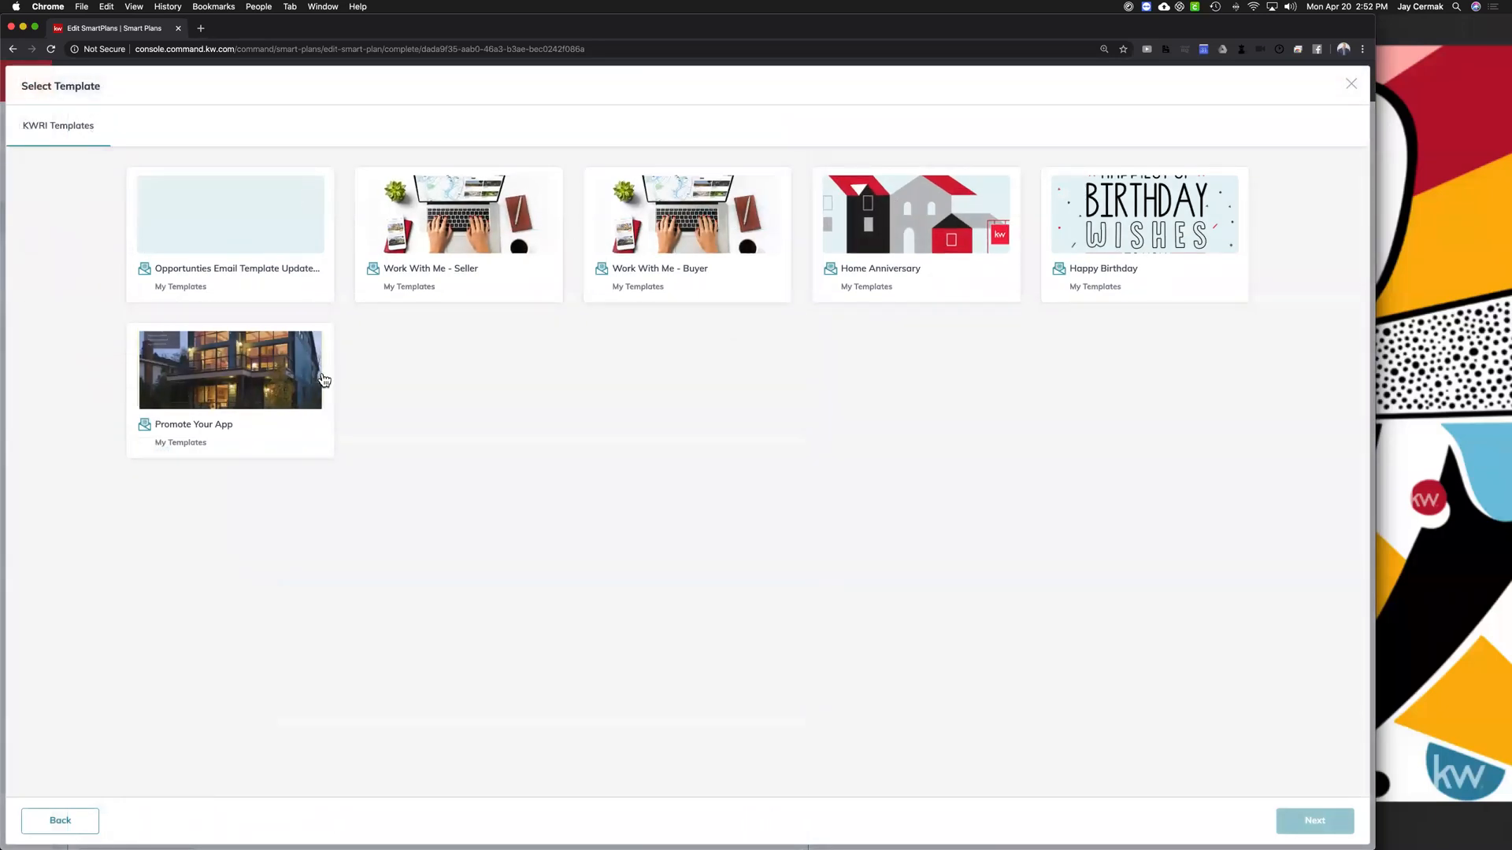
click(323, 380)
click(1321, 835)
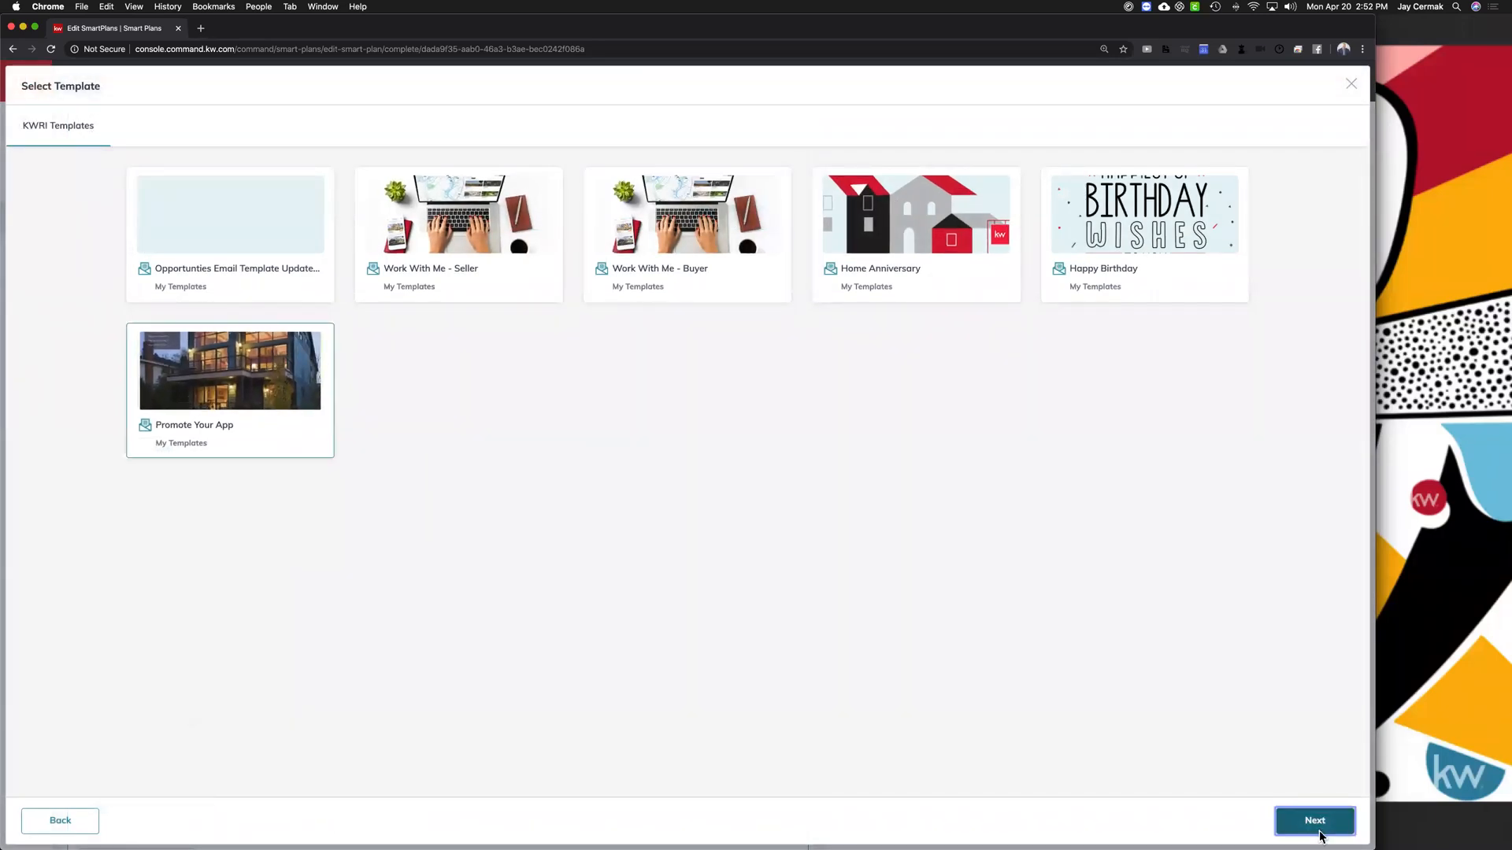
scroll(456, 520, down, 2)
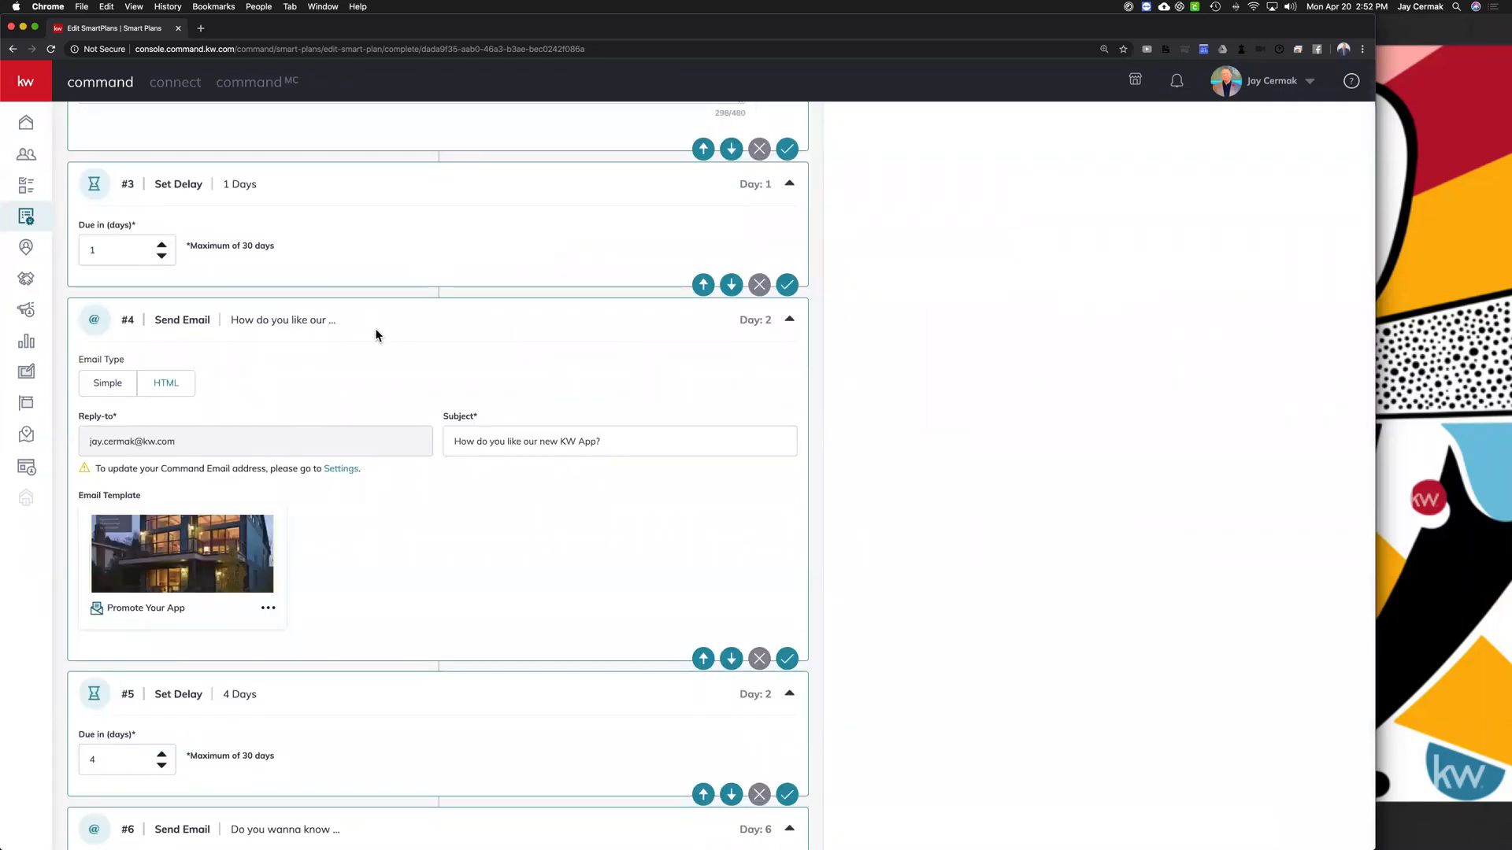
click(111, 383)
click(164, 381)
Step: Review steps #5 to #8, covering the delay, the neighborhood email, the task and the Add to SmartPlan action
scroll(305, 591, down, 4)
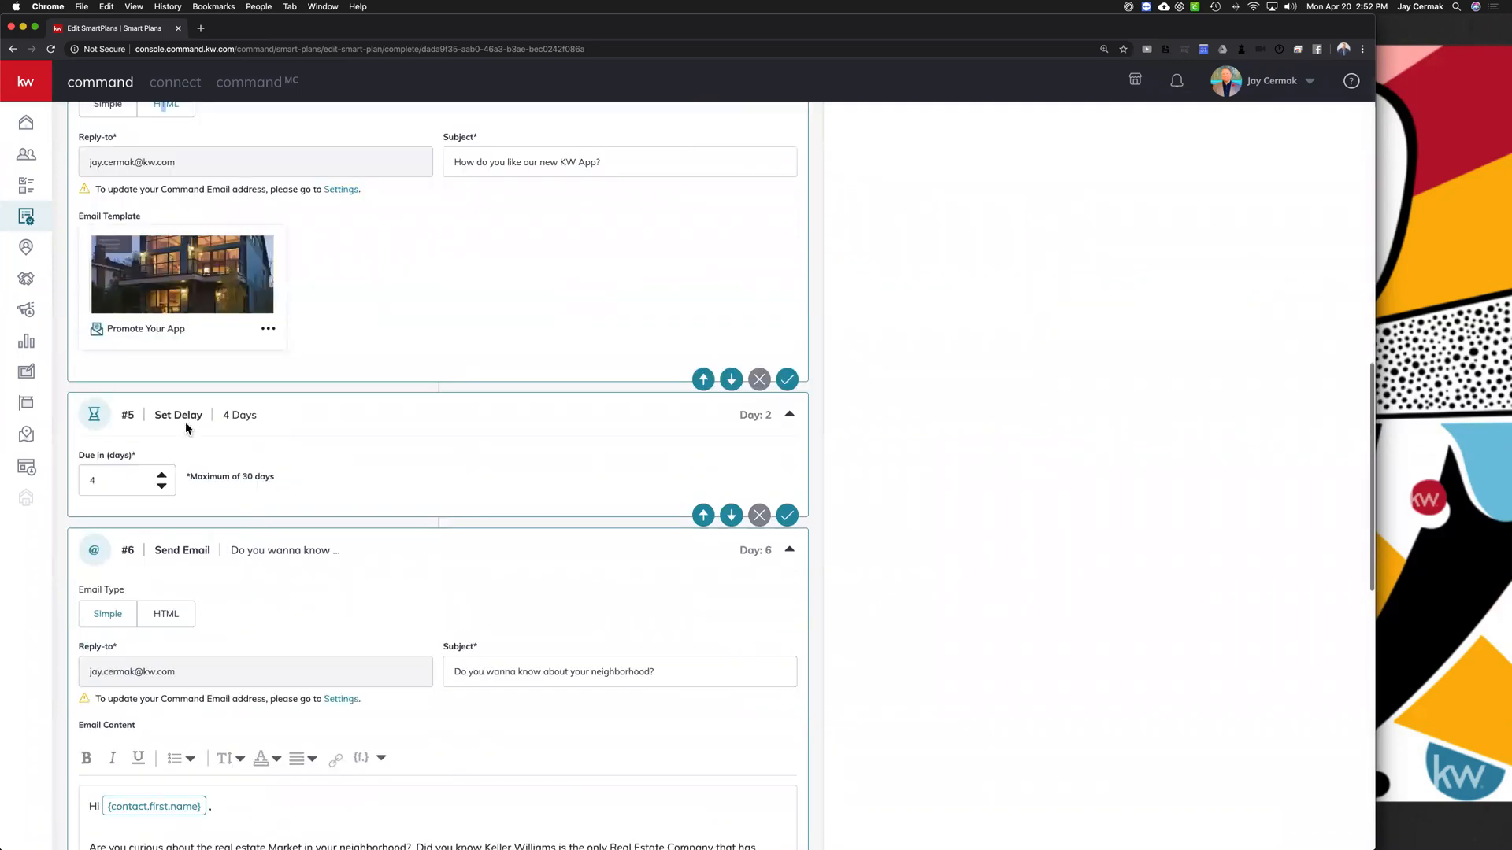
scroll(300, 317, down, 3)
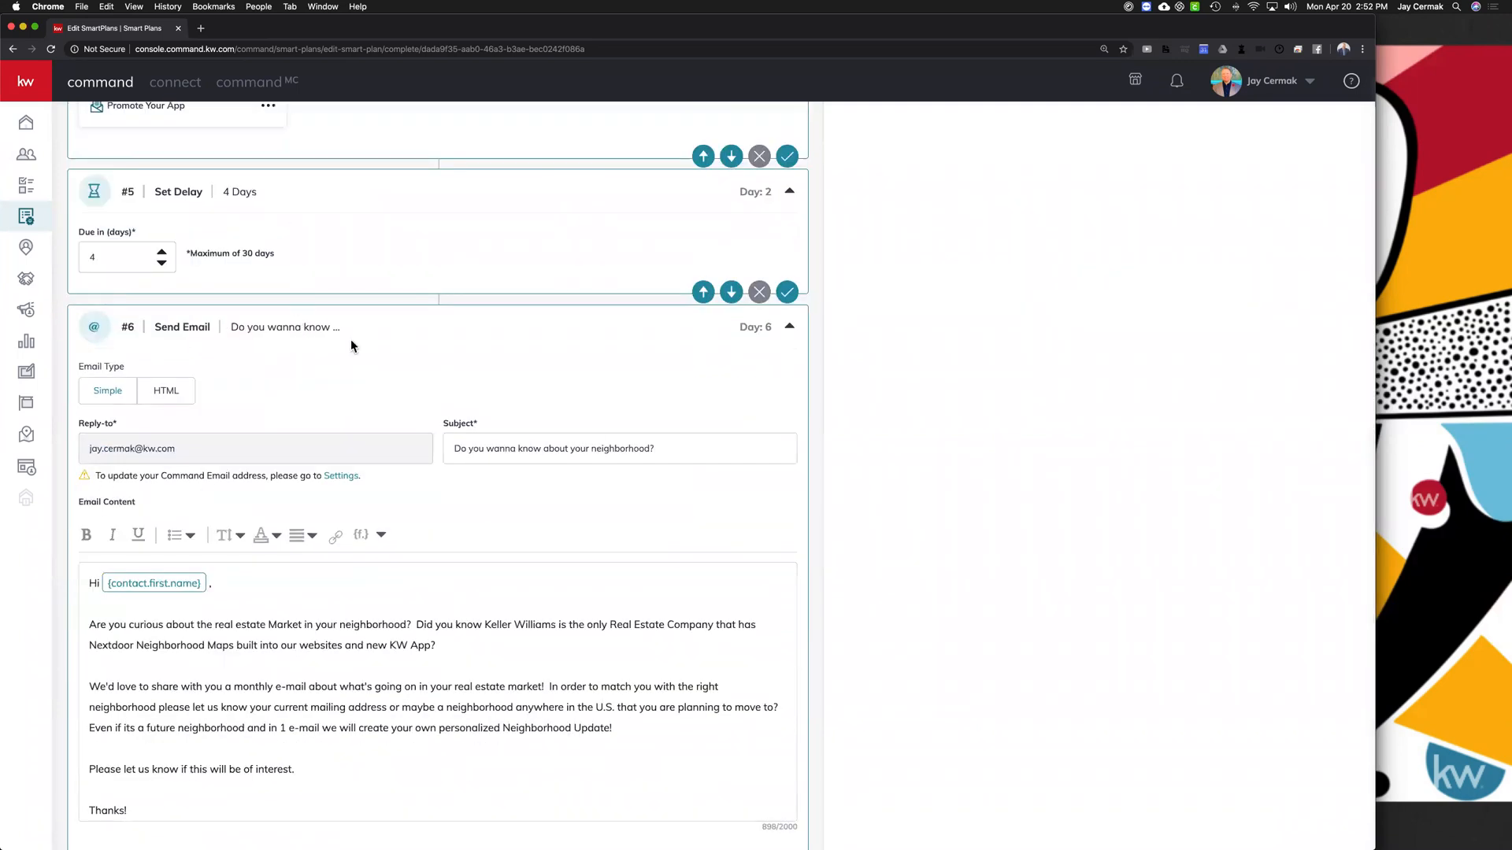
triple_click(563, 448)
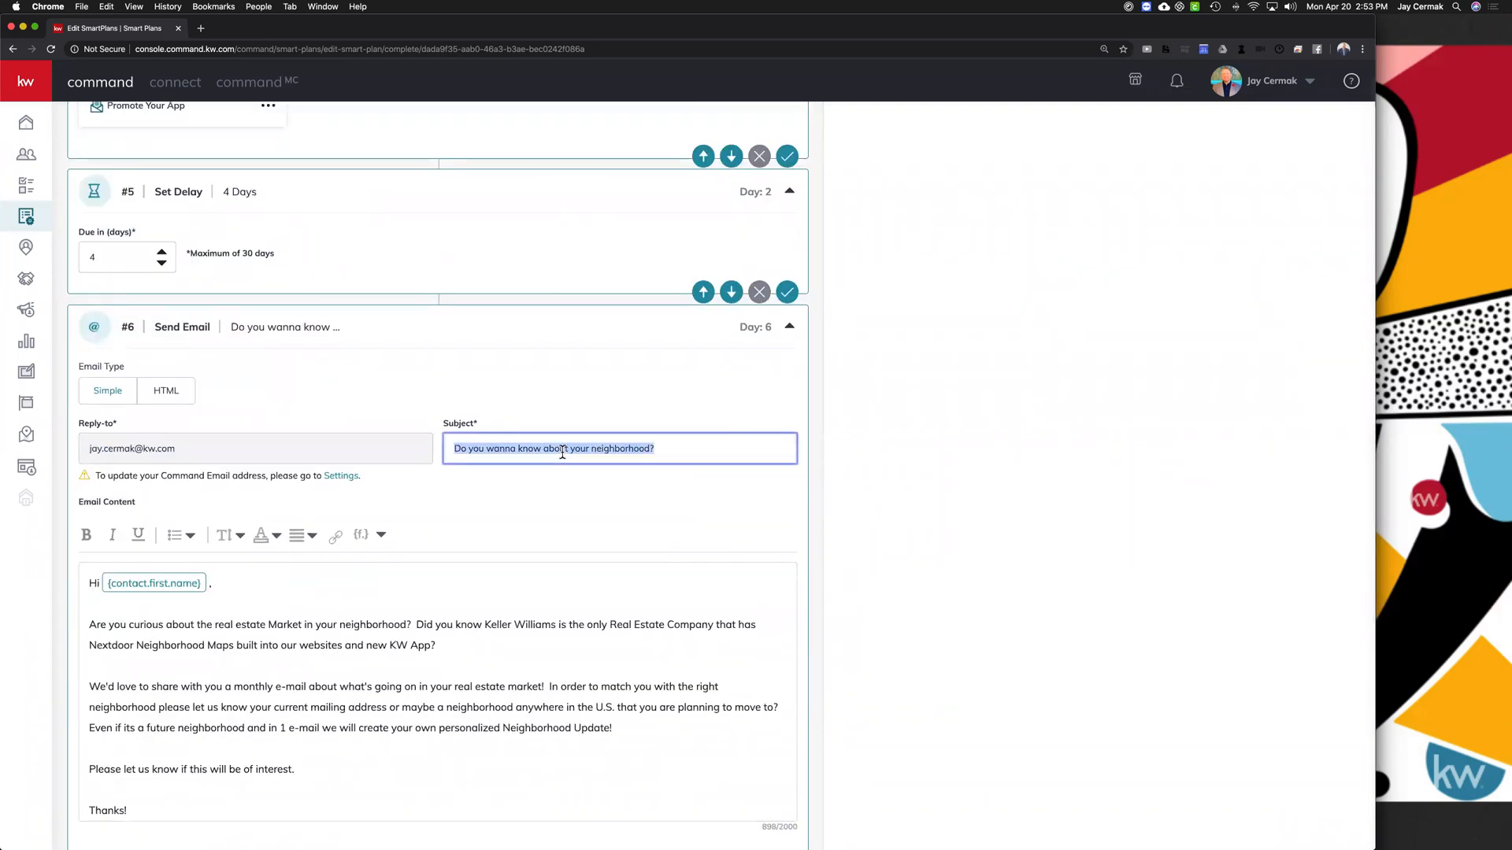
scroll(482, 507, down, 2)
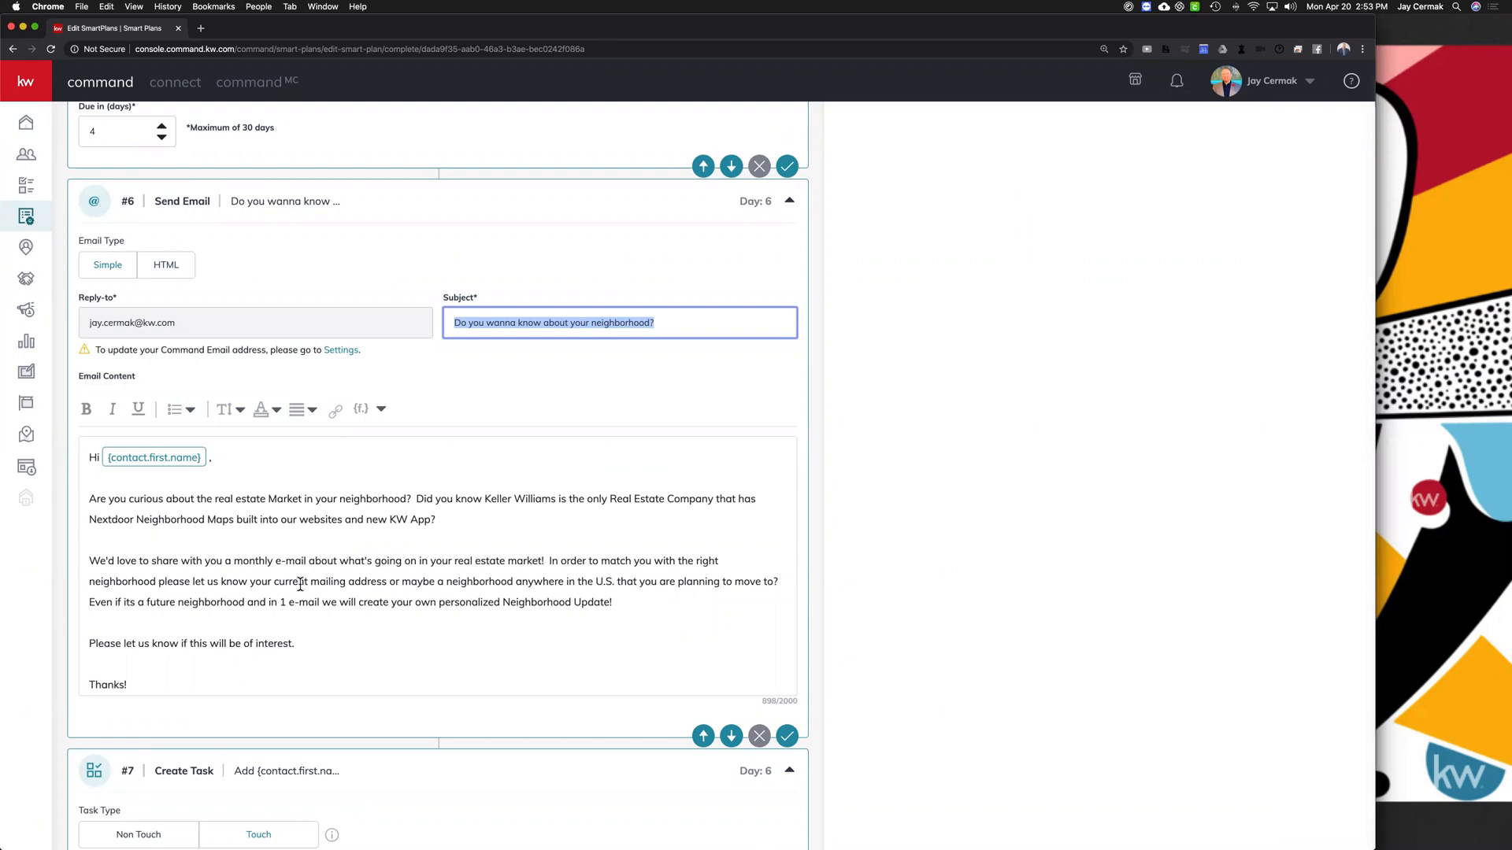
scroll(337, 580, down, 3)
scroll(340, 584, down, 5)
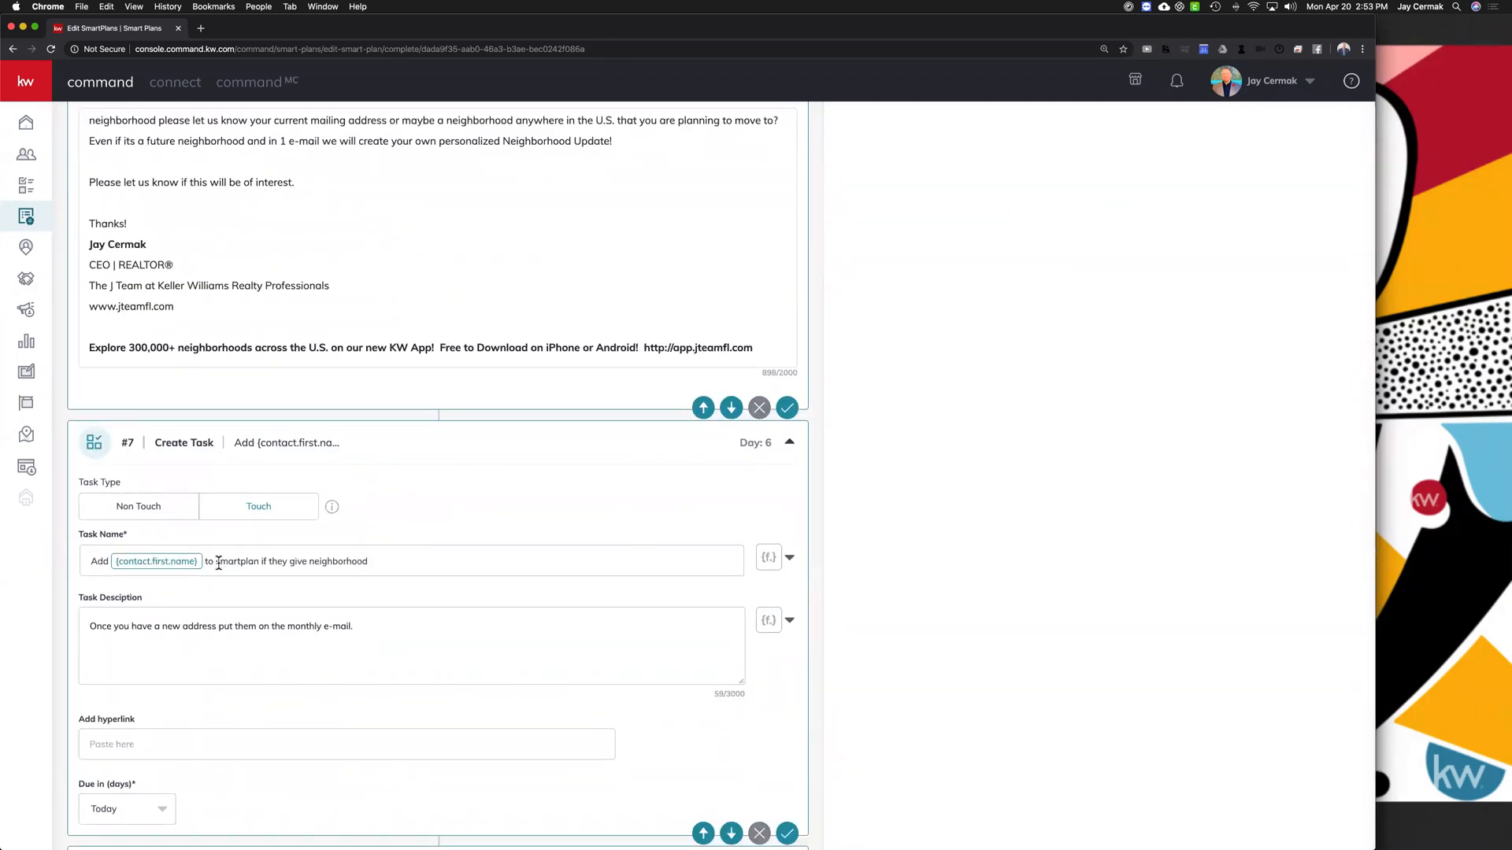
click(142, 630)
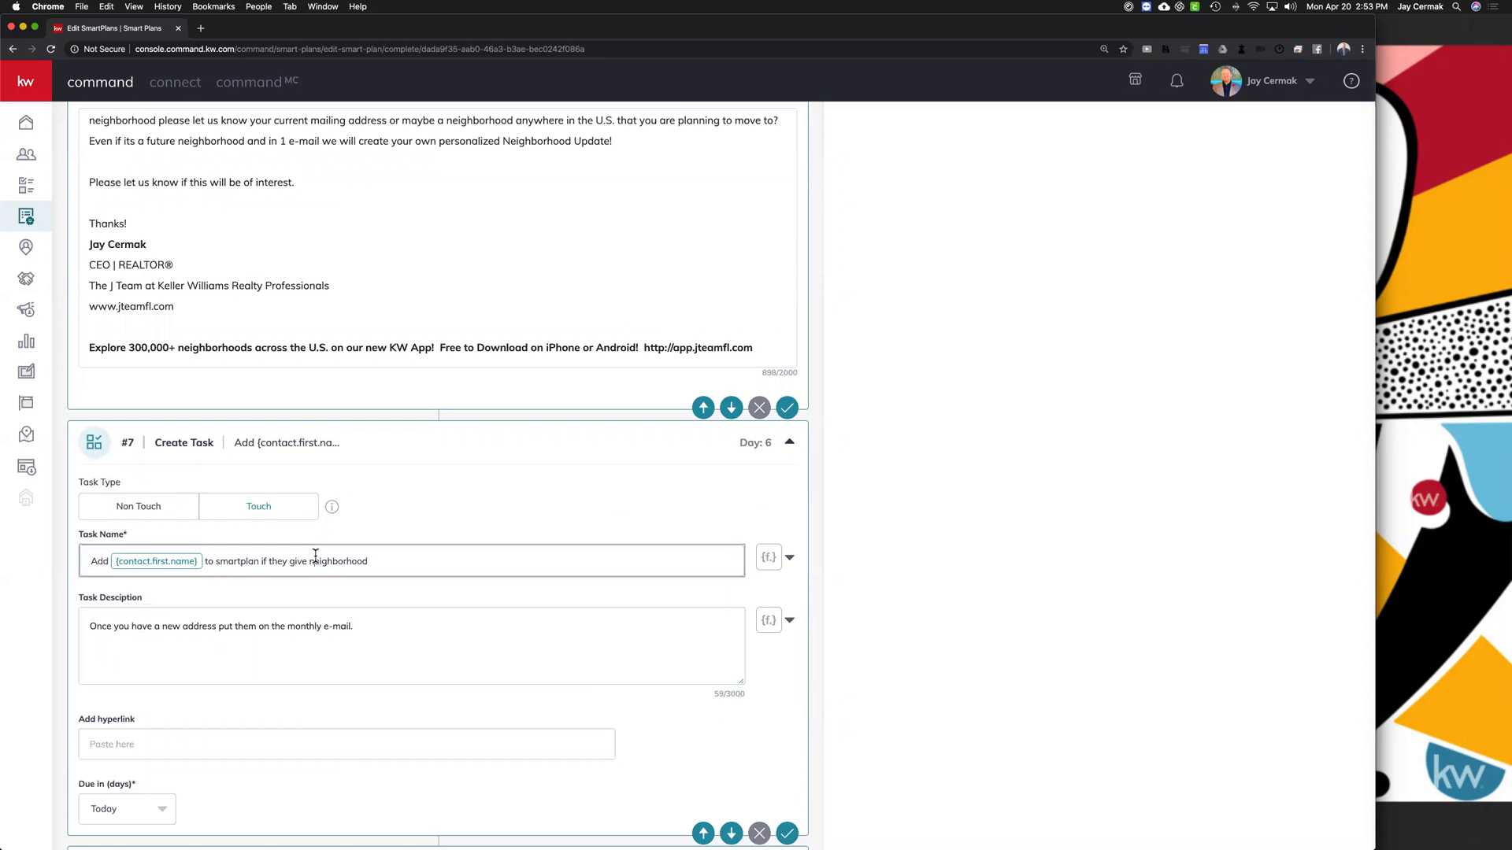
double_click(315, 561)
scroll(315, 556, down, 3)
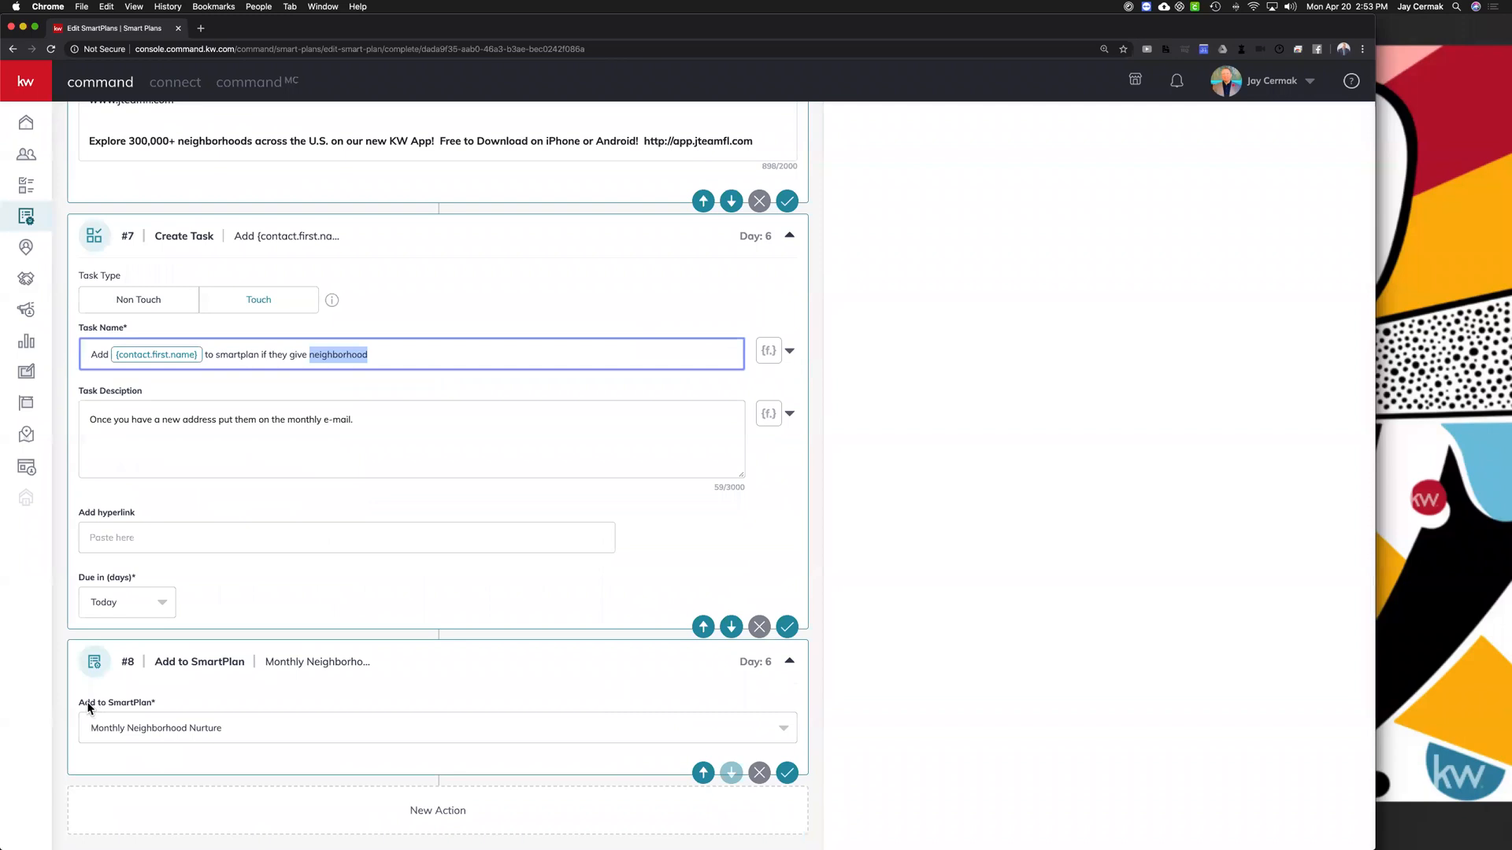
click(278, 699)
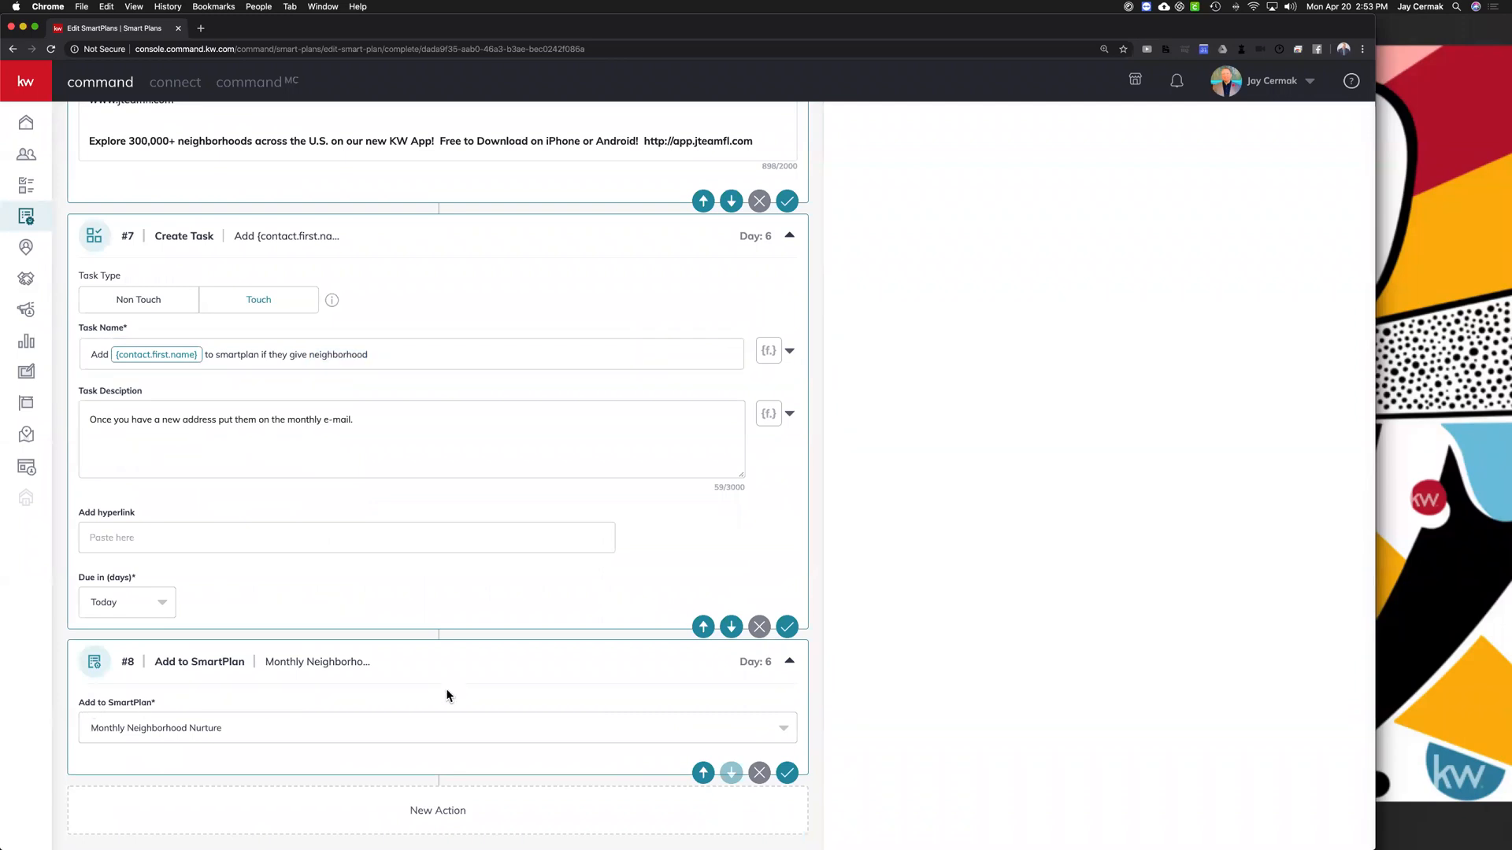
Step: Leave the Facebook App plan and discard its unsaved changes
scroll(446, 688, up, 20)
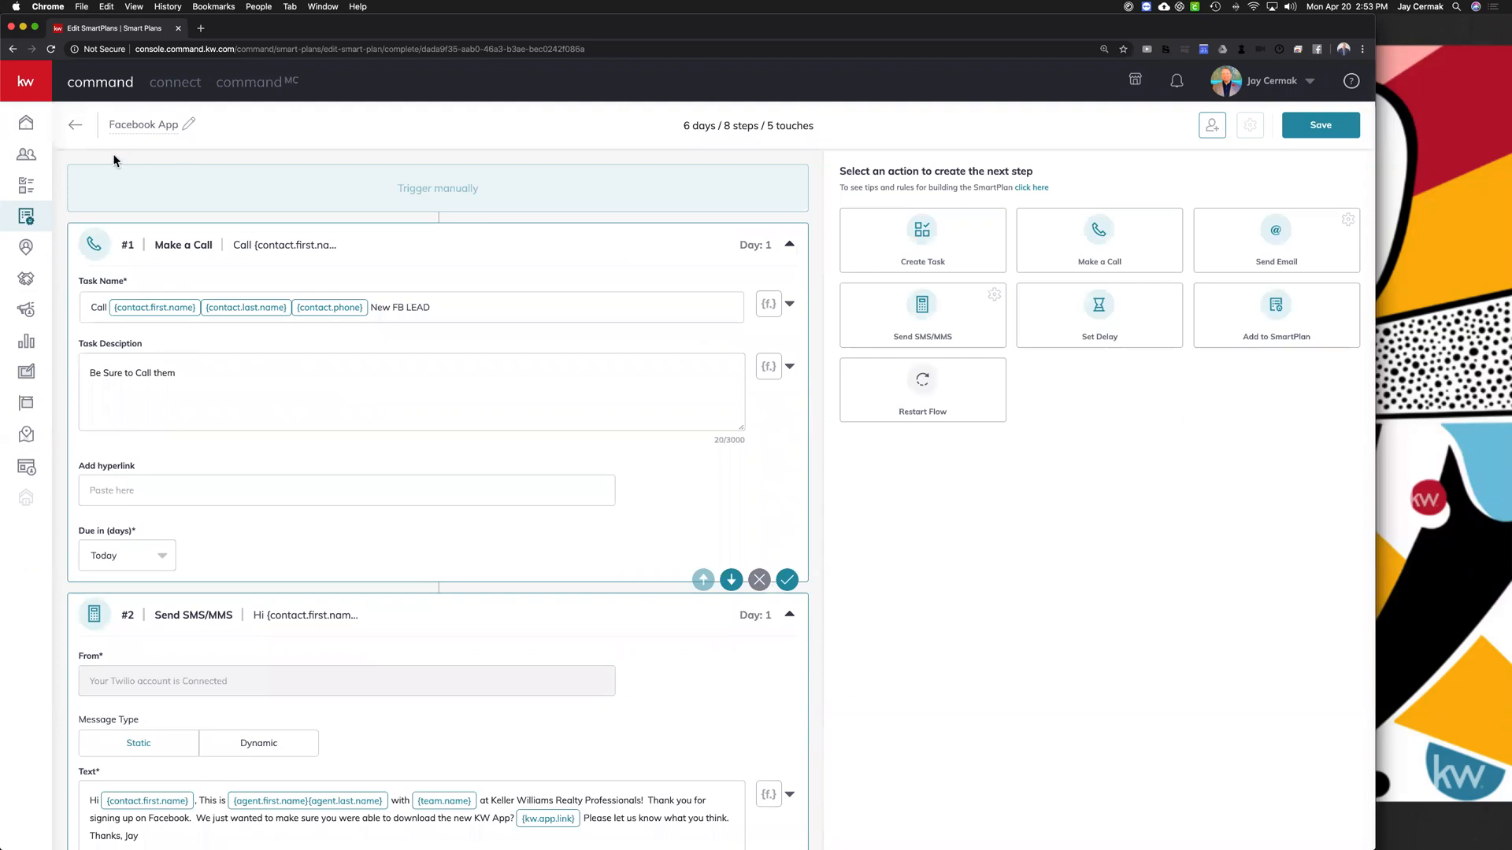
click(69, 129)
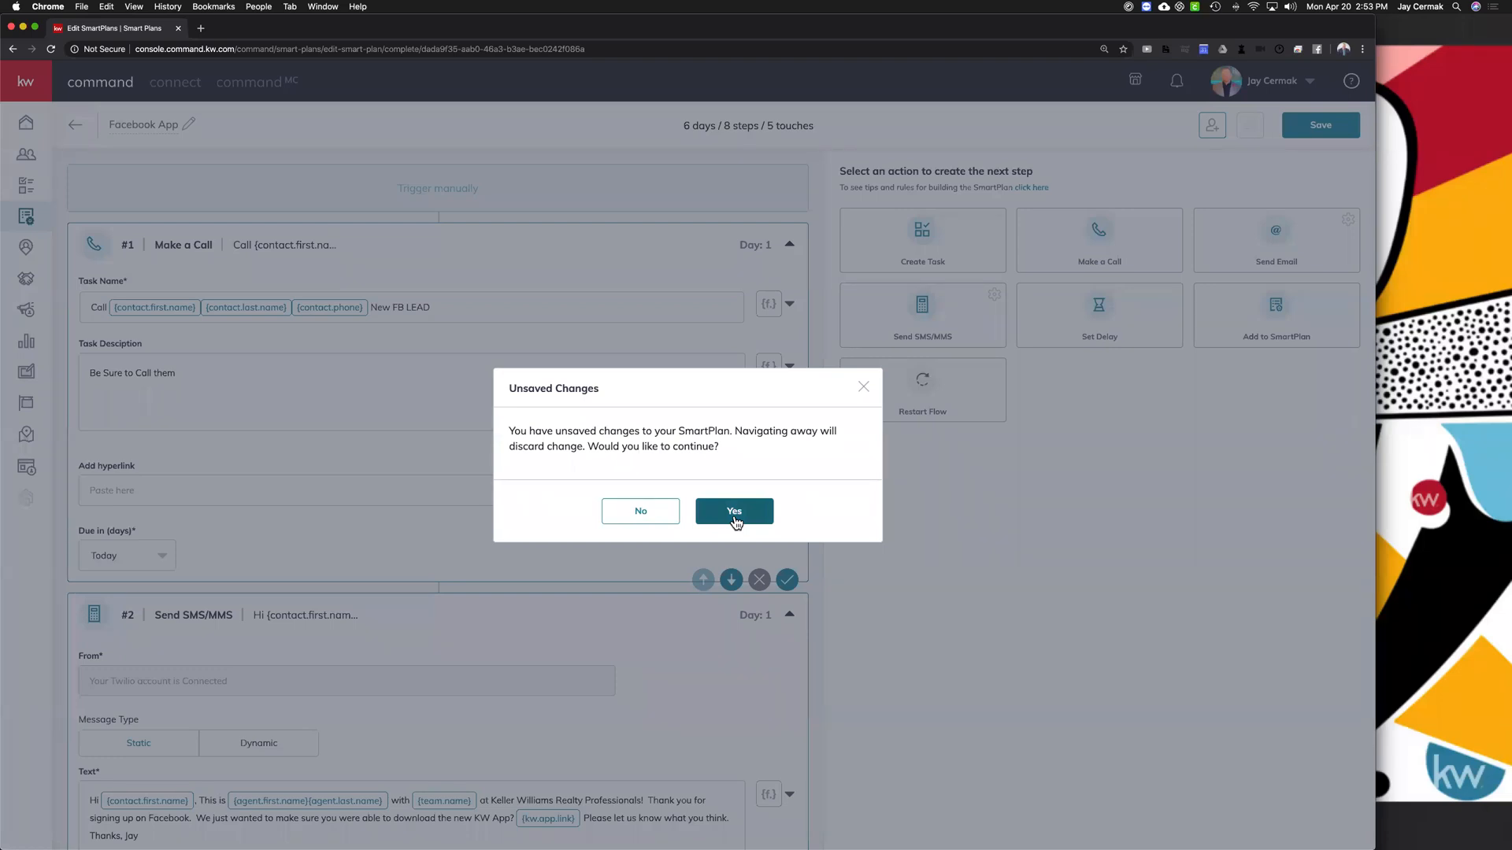
click(735, 512)
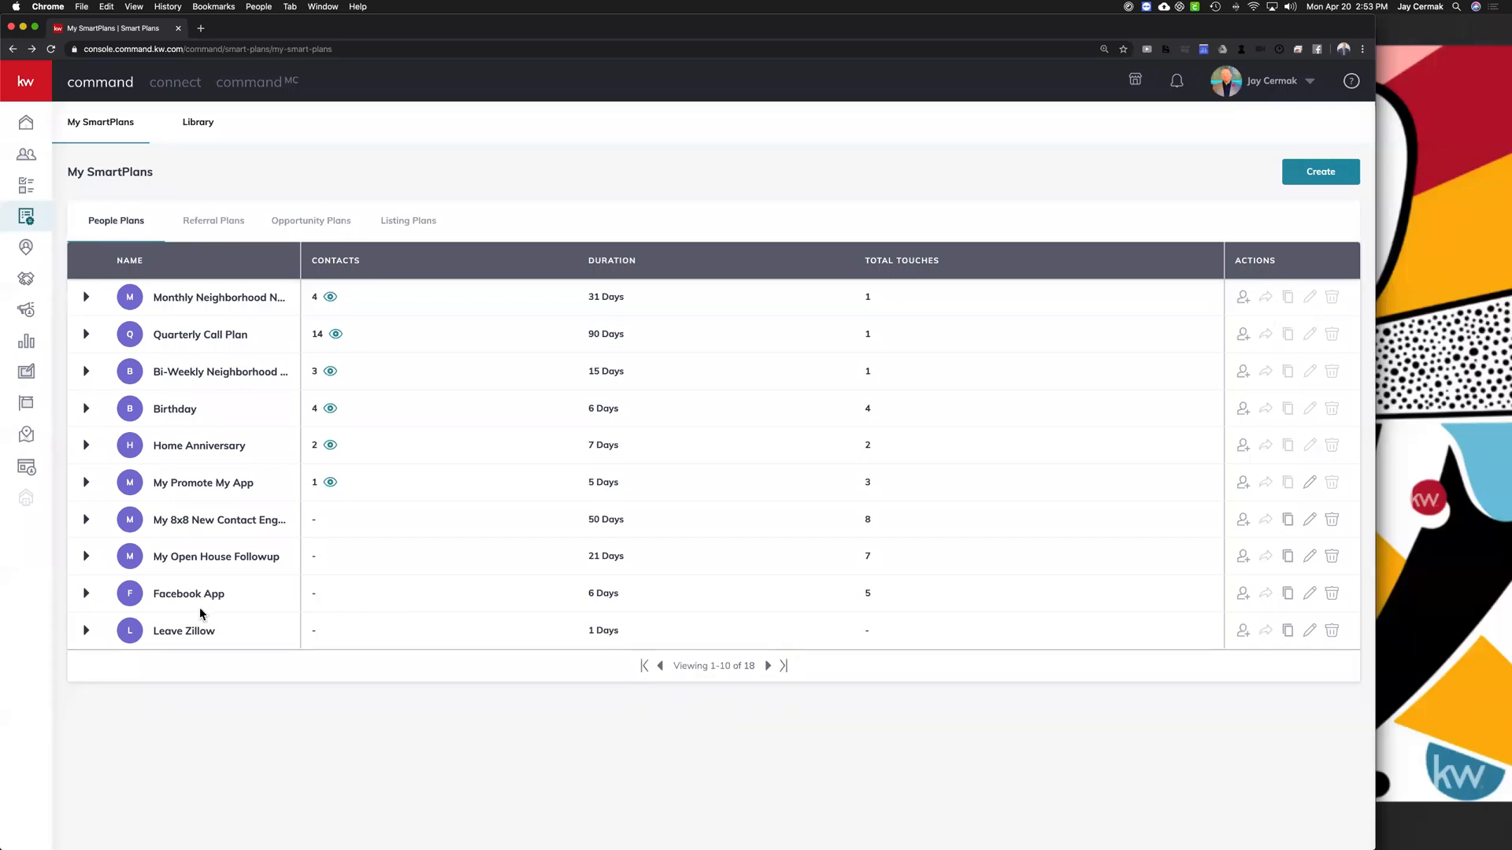
Step: Check the step details of the Leave Zillow plan and show the next page of My SmartPlans
click(82, 630)
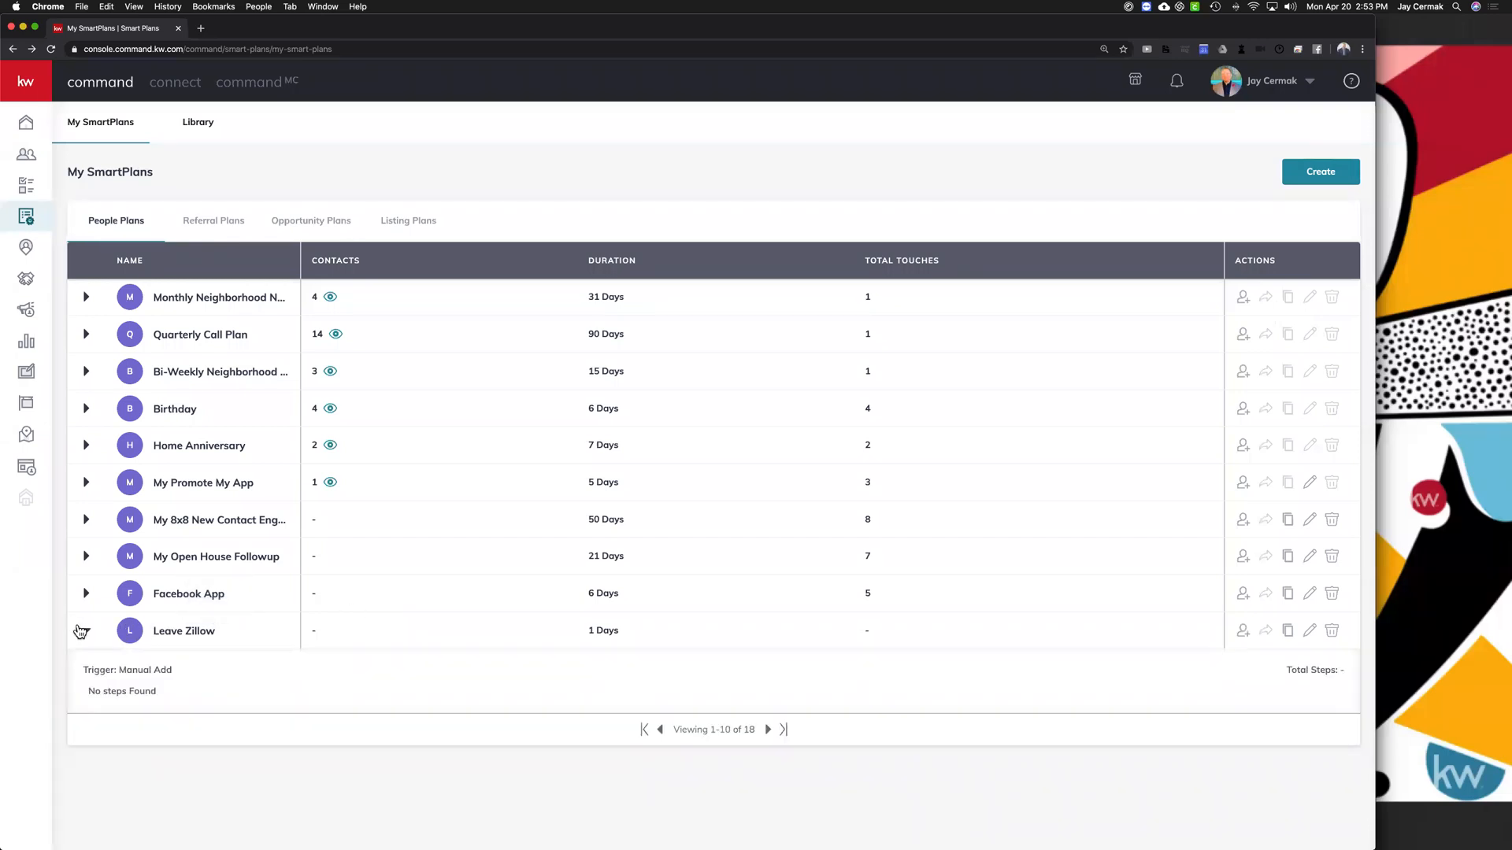
click(82, 630)
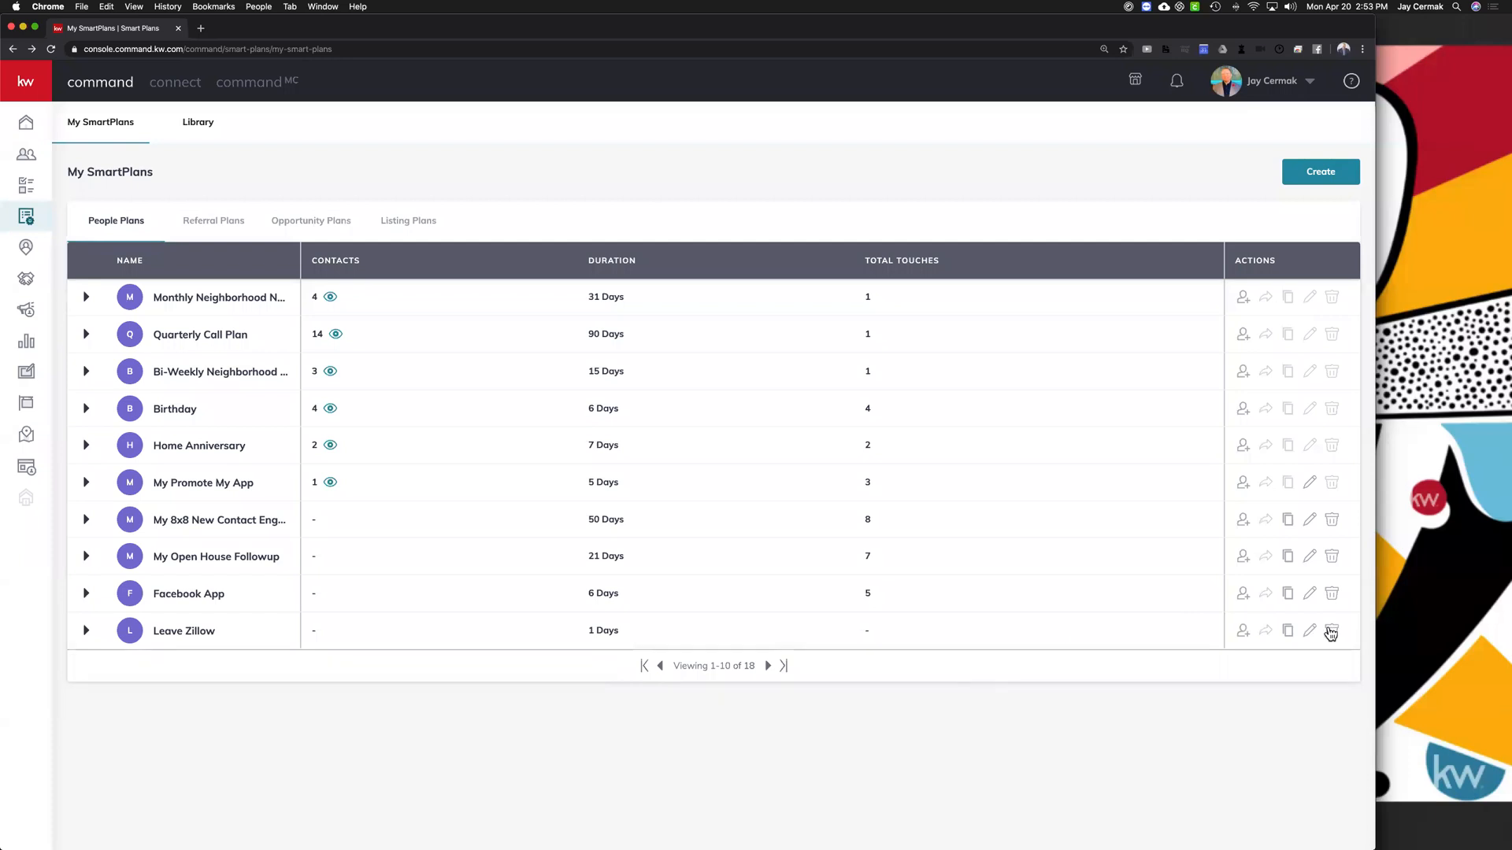
click(768, 671)
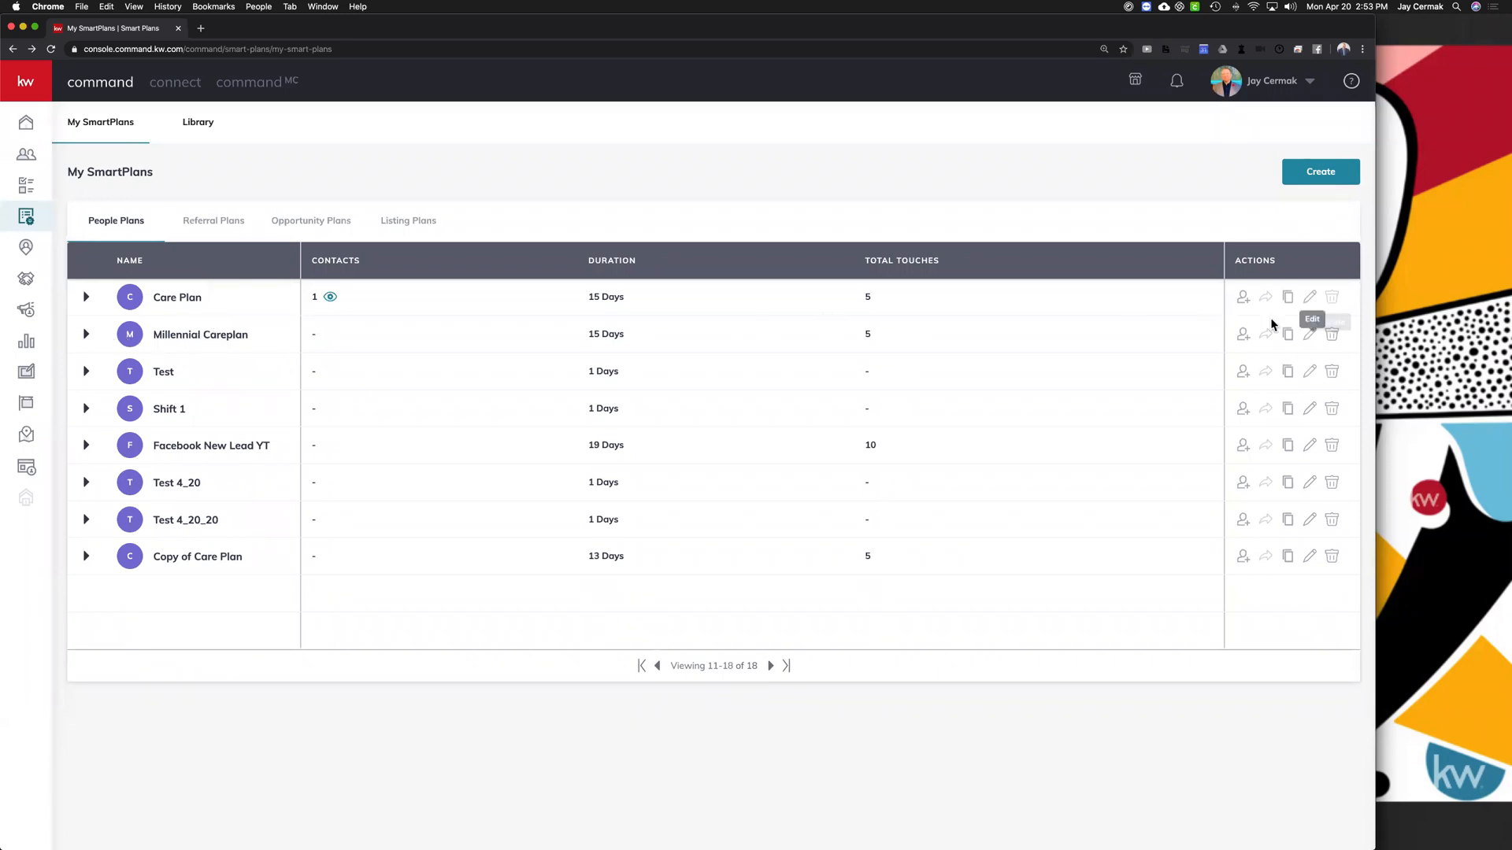
Step: Open the Millennial Careplan for editing and review its calls, delays, text message, emails and tasks through step #13
click(1313, 339)
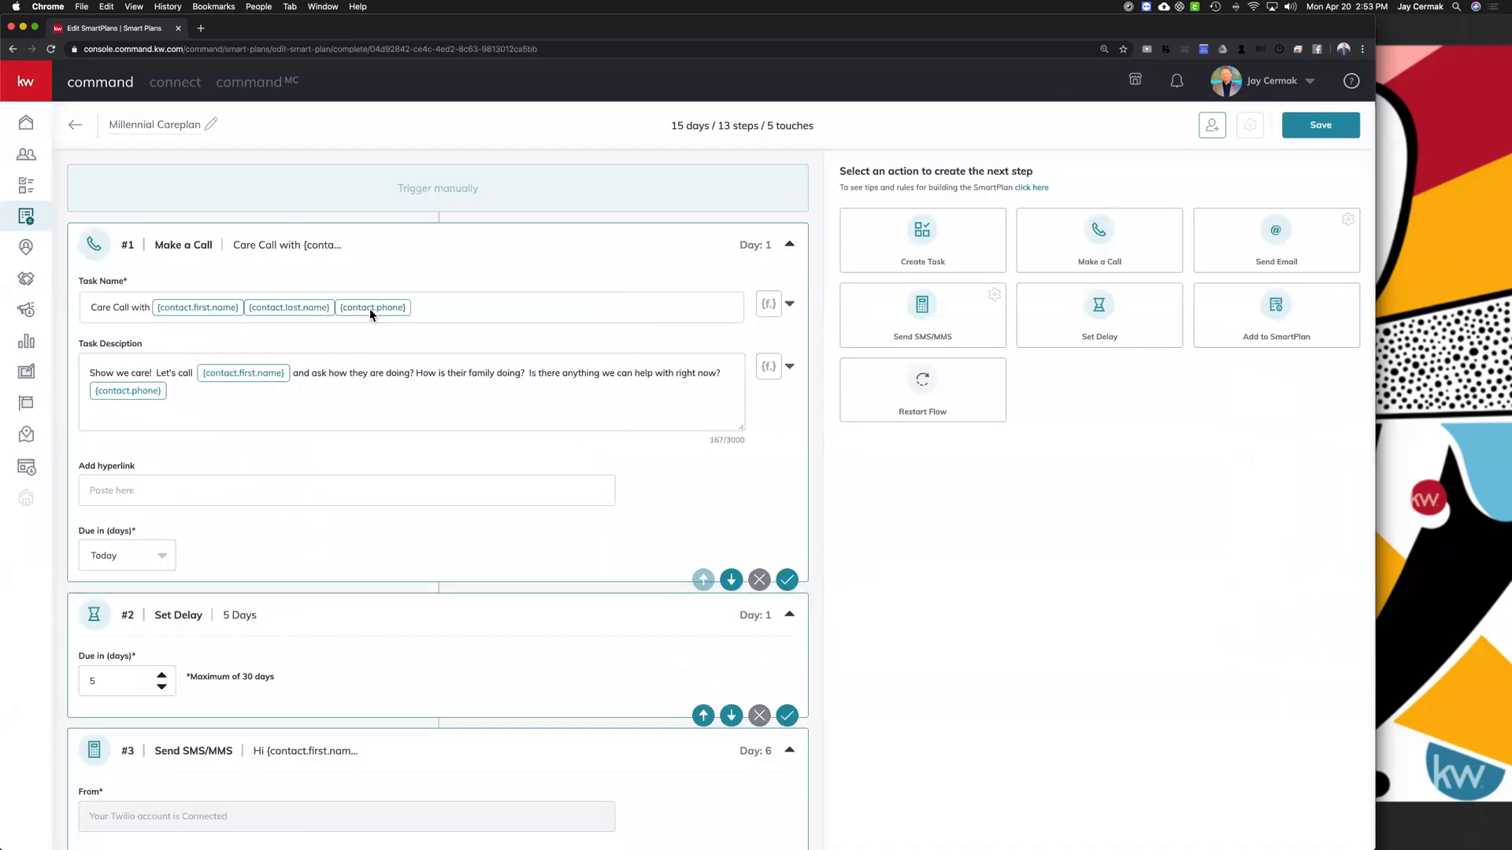
scroll(460, 406, down, 8)
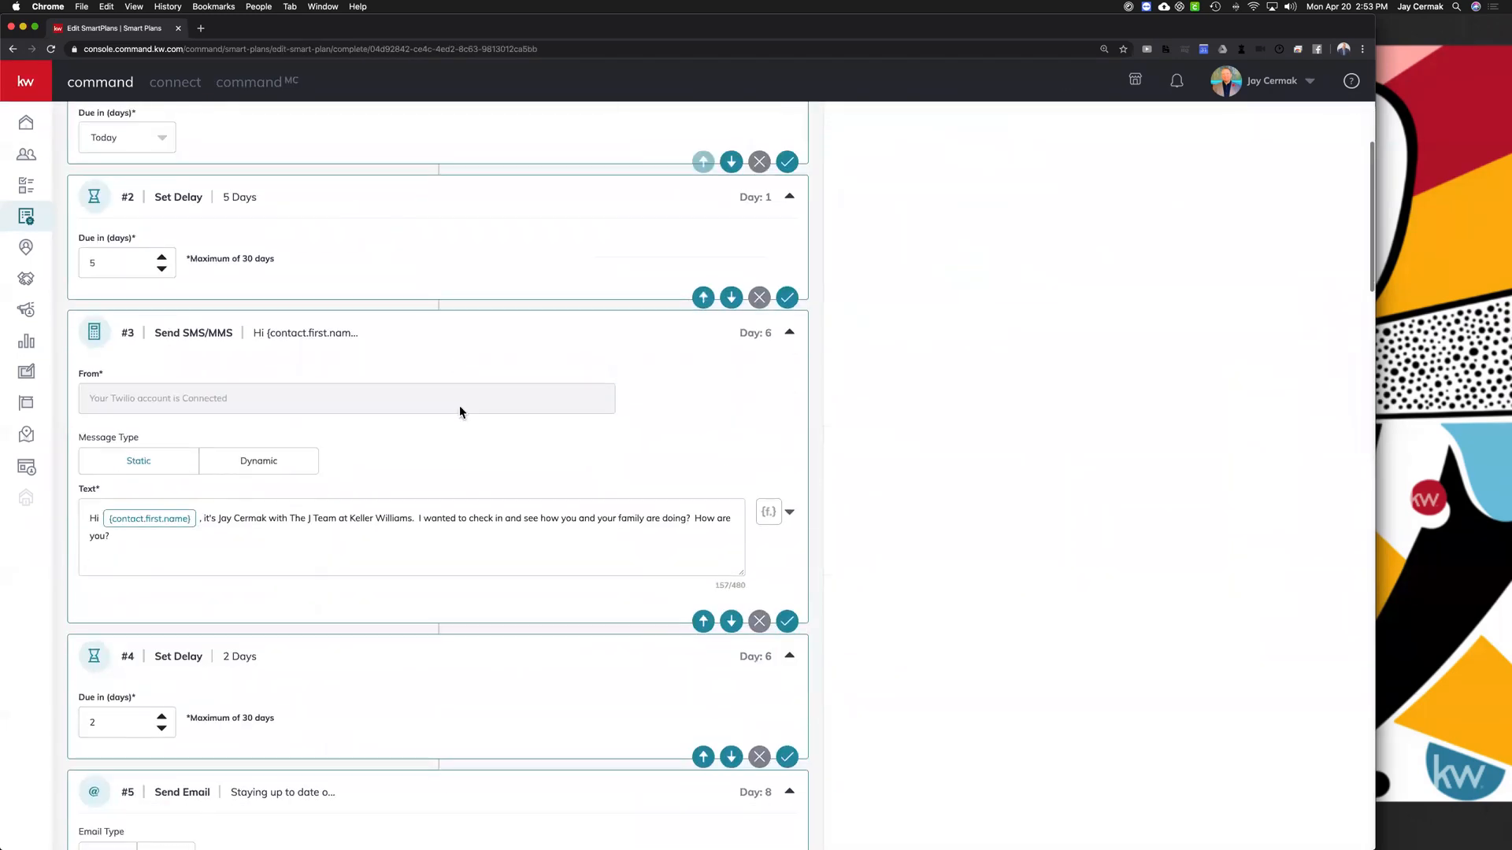
scroll(460, 406, down, 10)
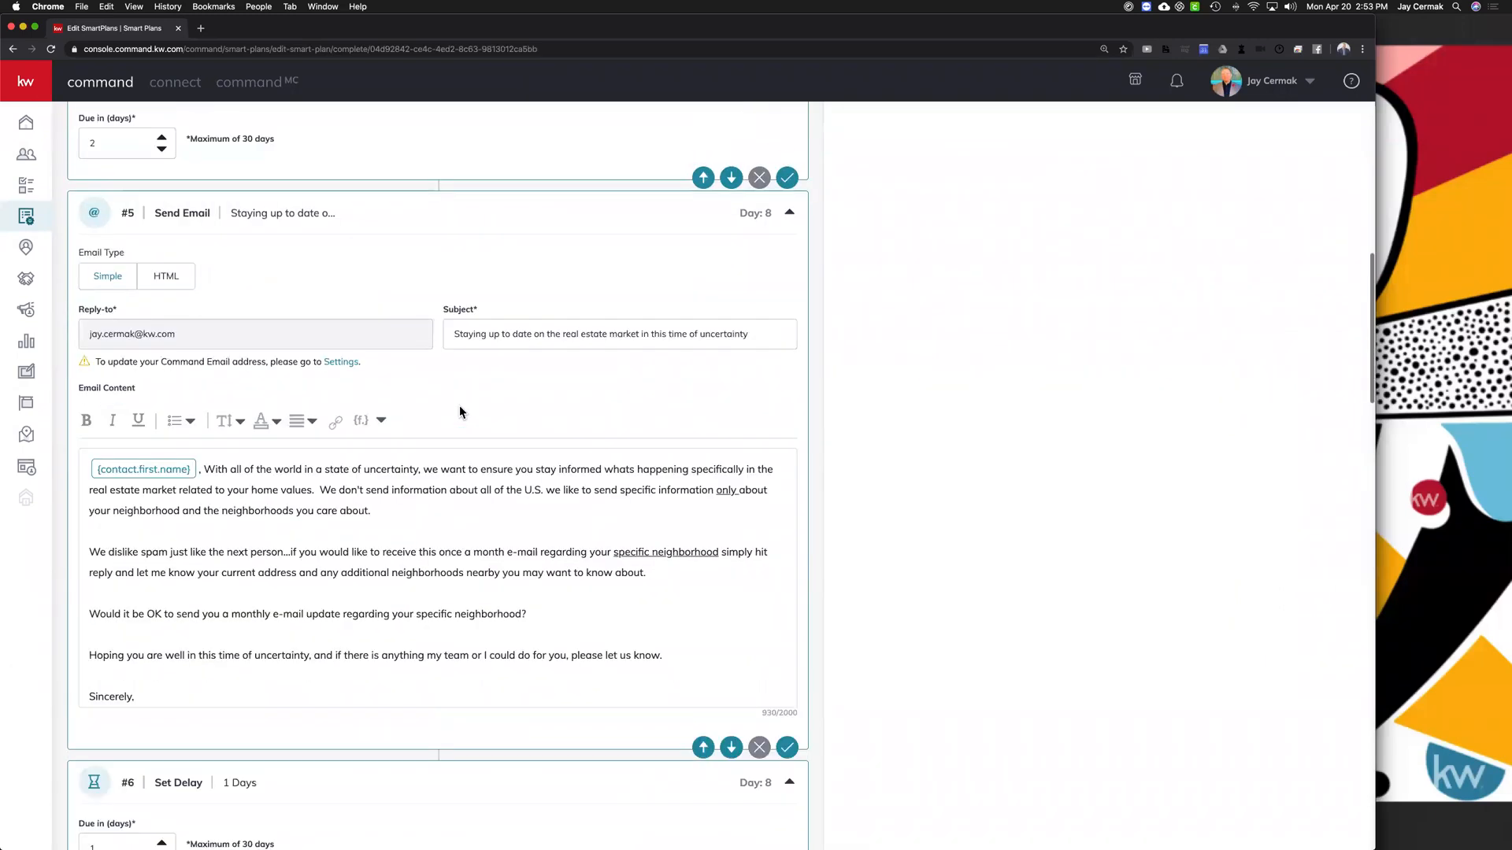
scroll(460, 406, down, 11)
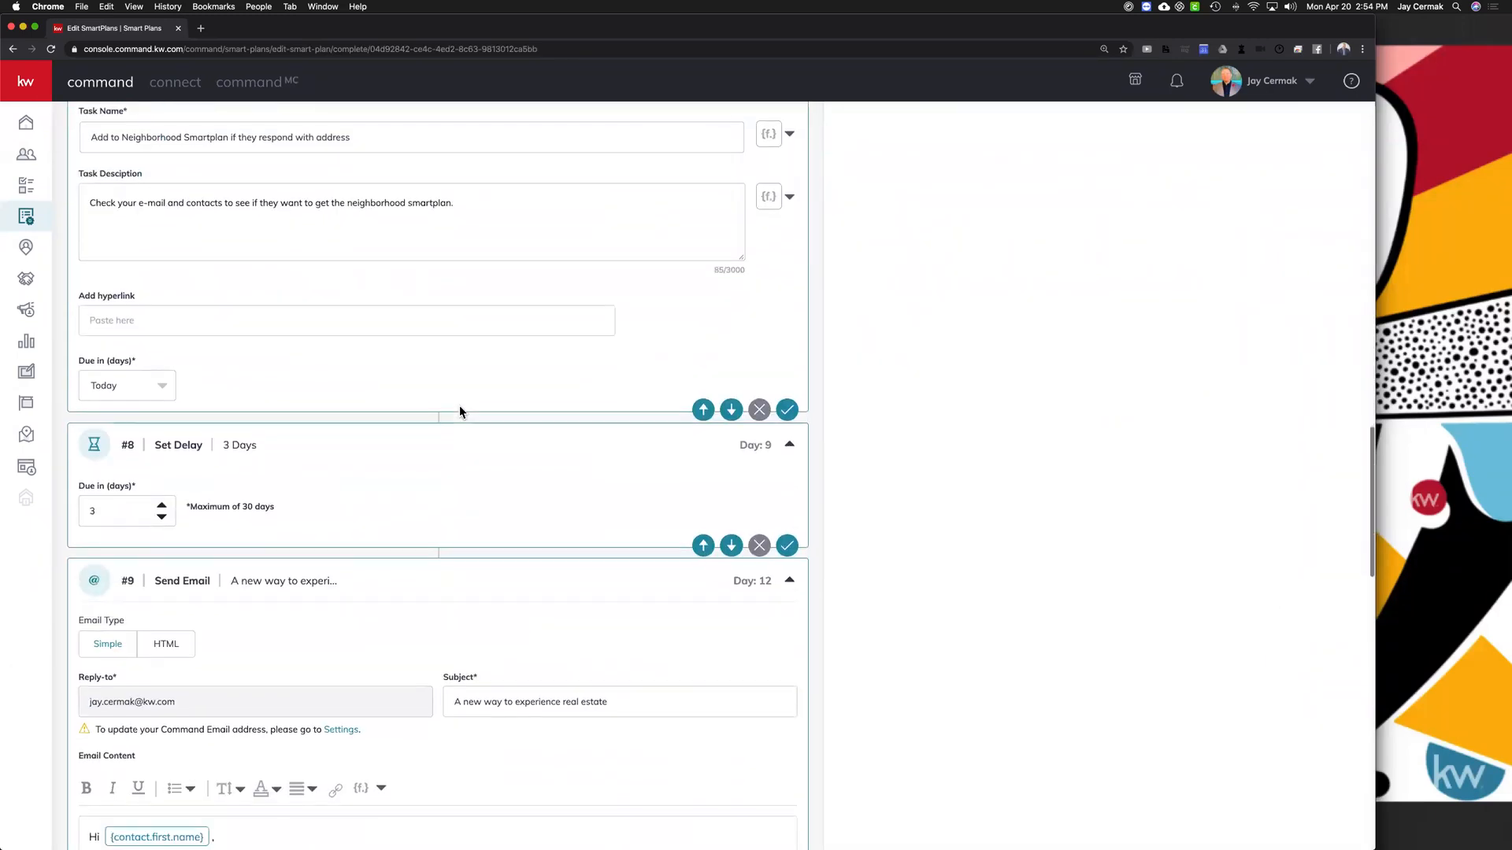
scroll(460, 405, down, 3)
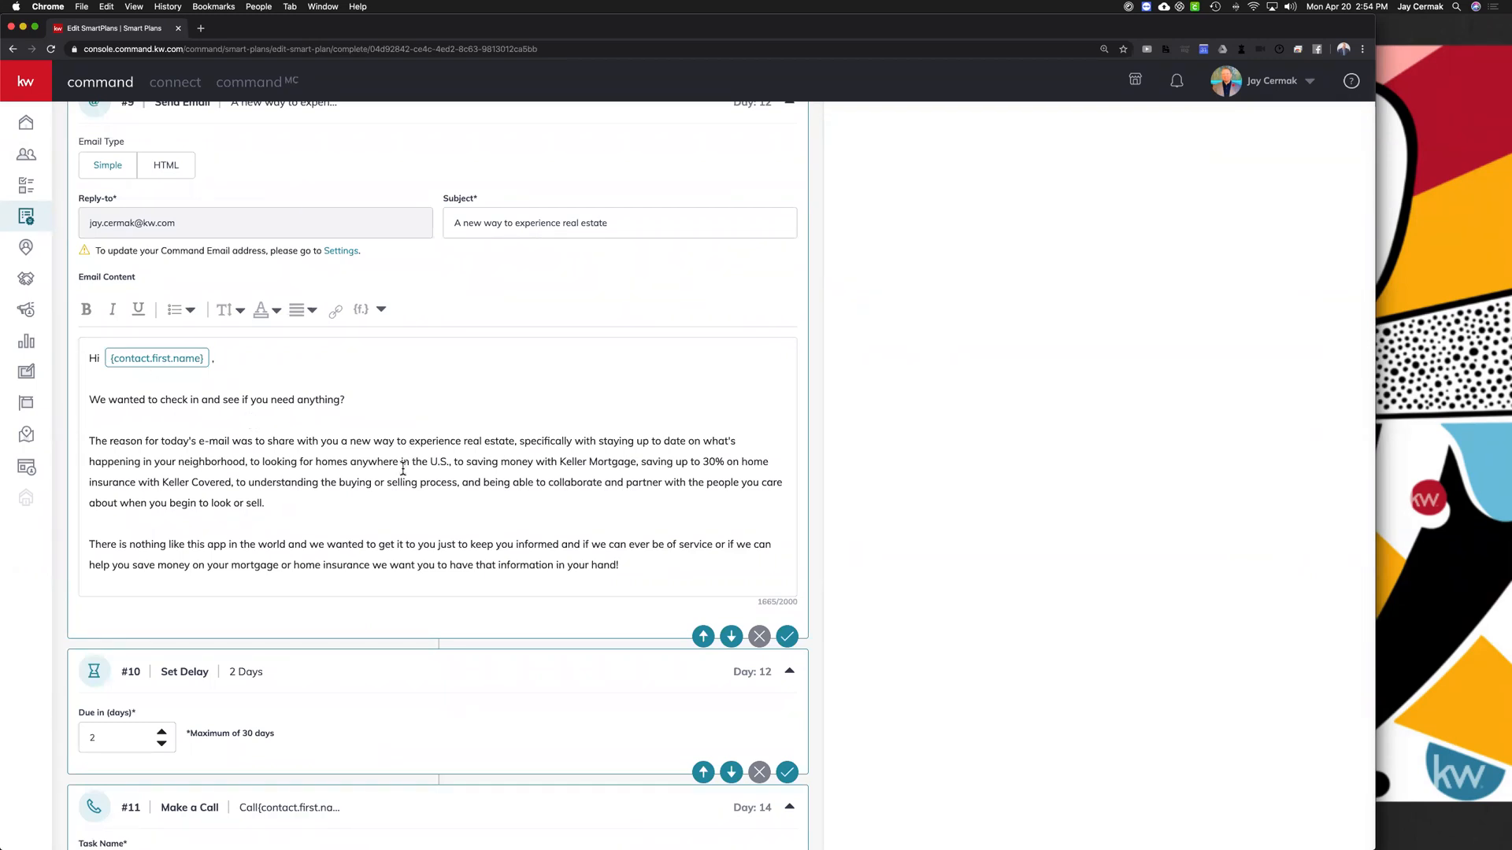
scroll(366, 490, down, 10)
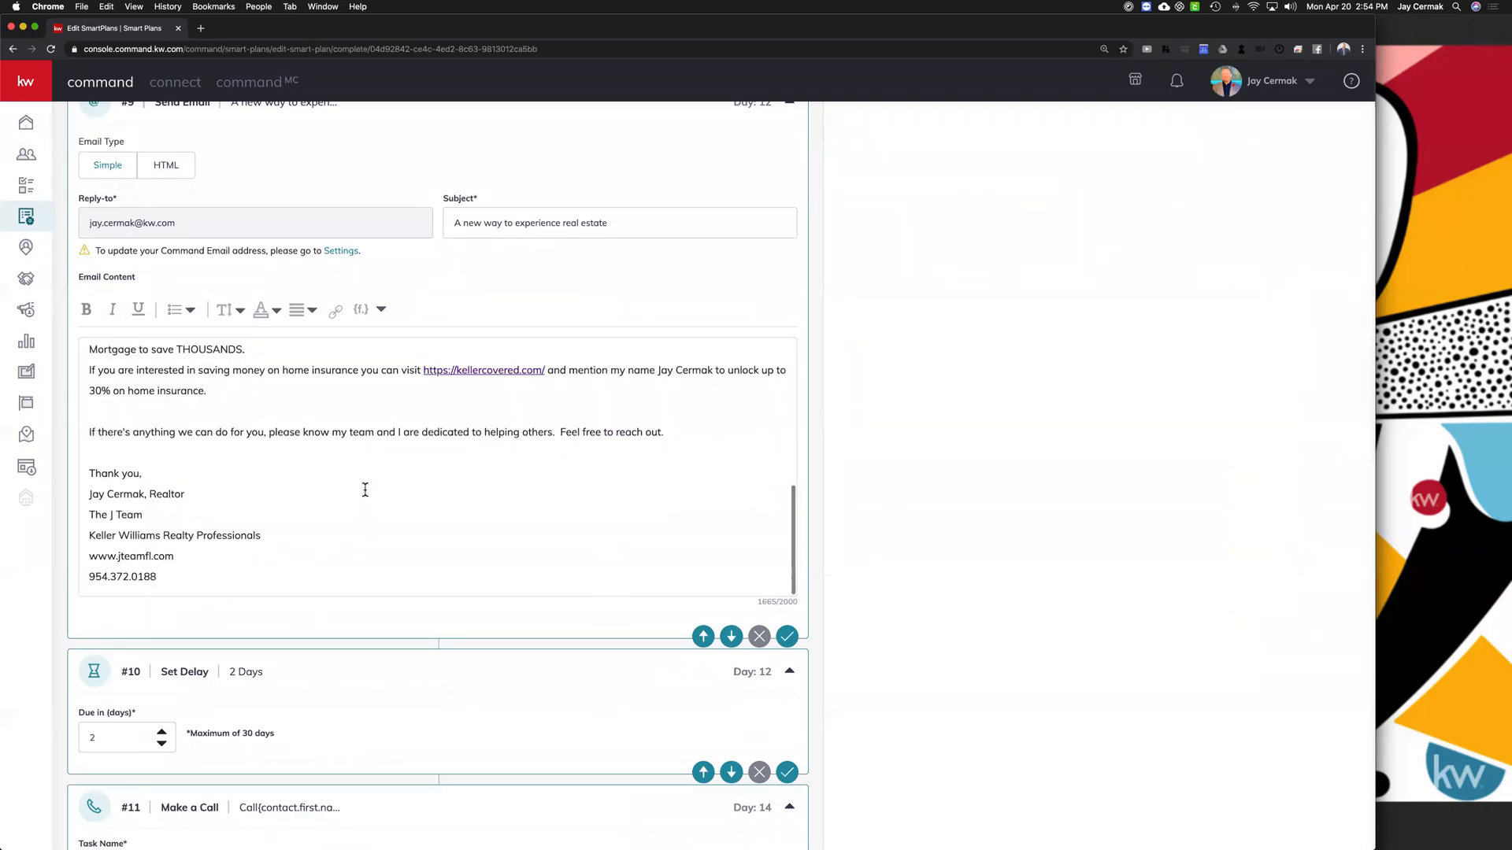
scroll(364, 350, down, 3)
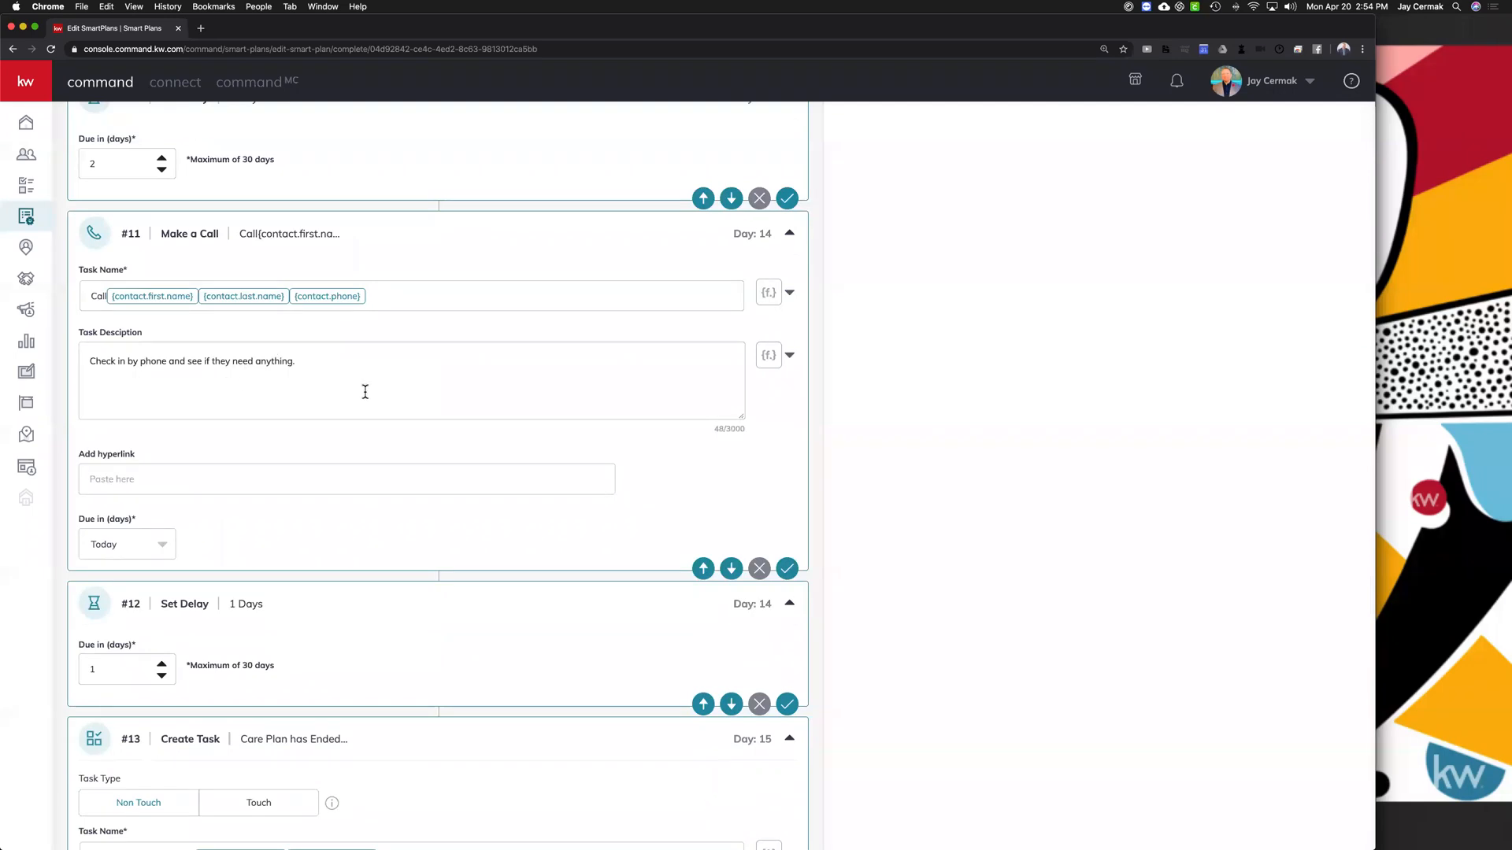
Step: Review steps #12 and #13 of the Millennial Careplan, return to its beginning and leave the plan
scroll(366, 391, down, 5)
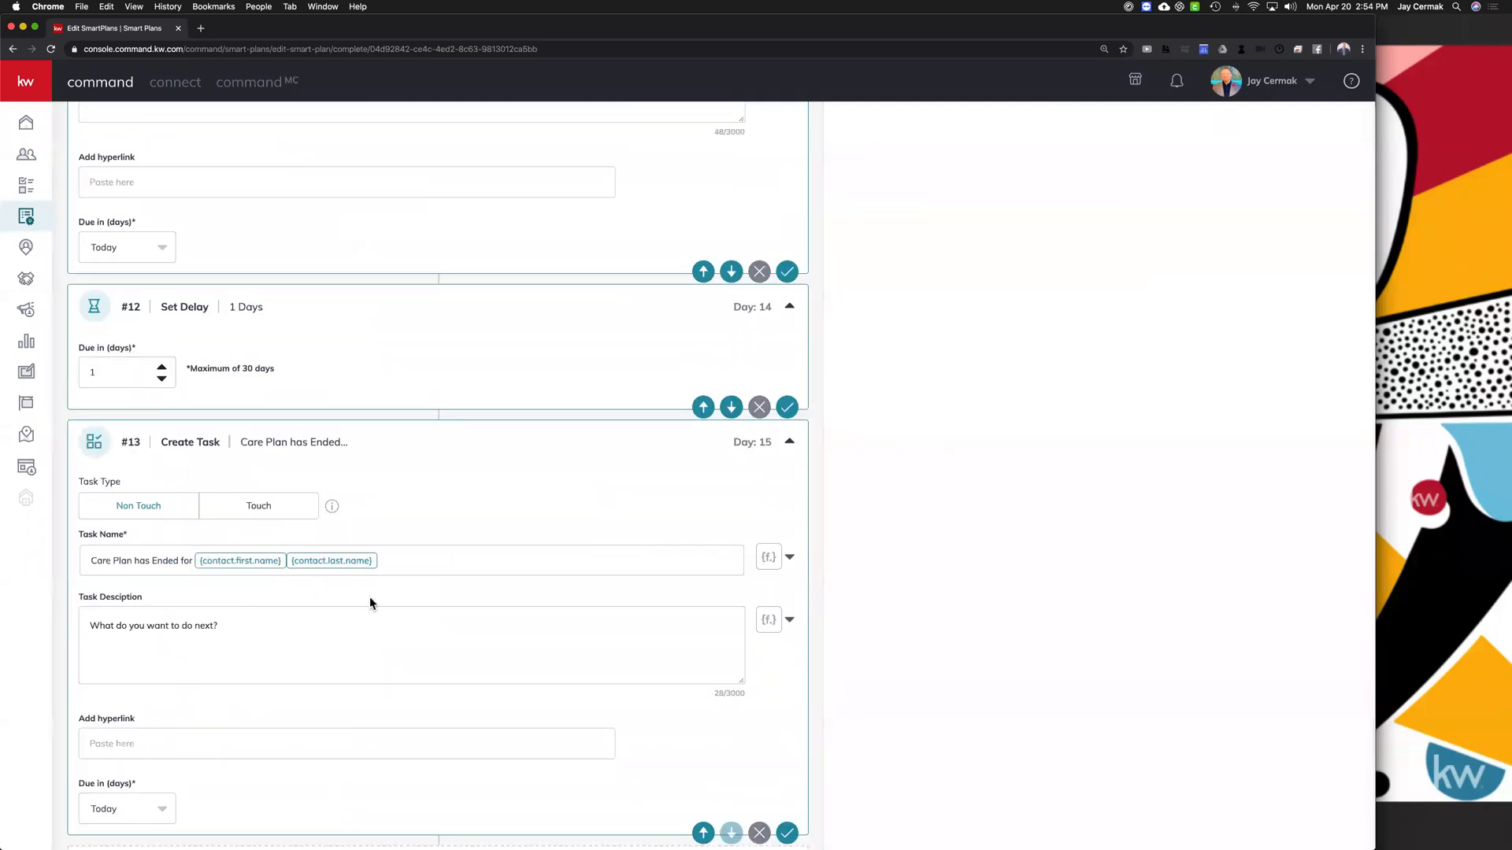
scroll(370, 597, up, 20)
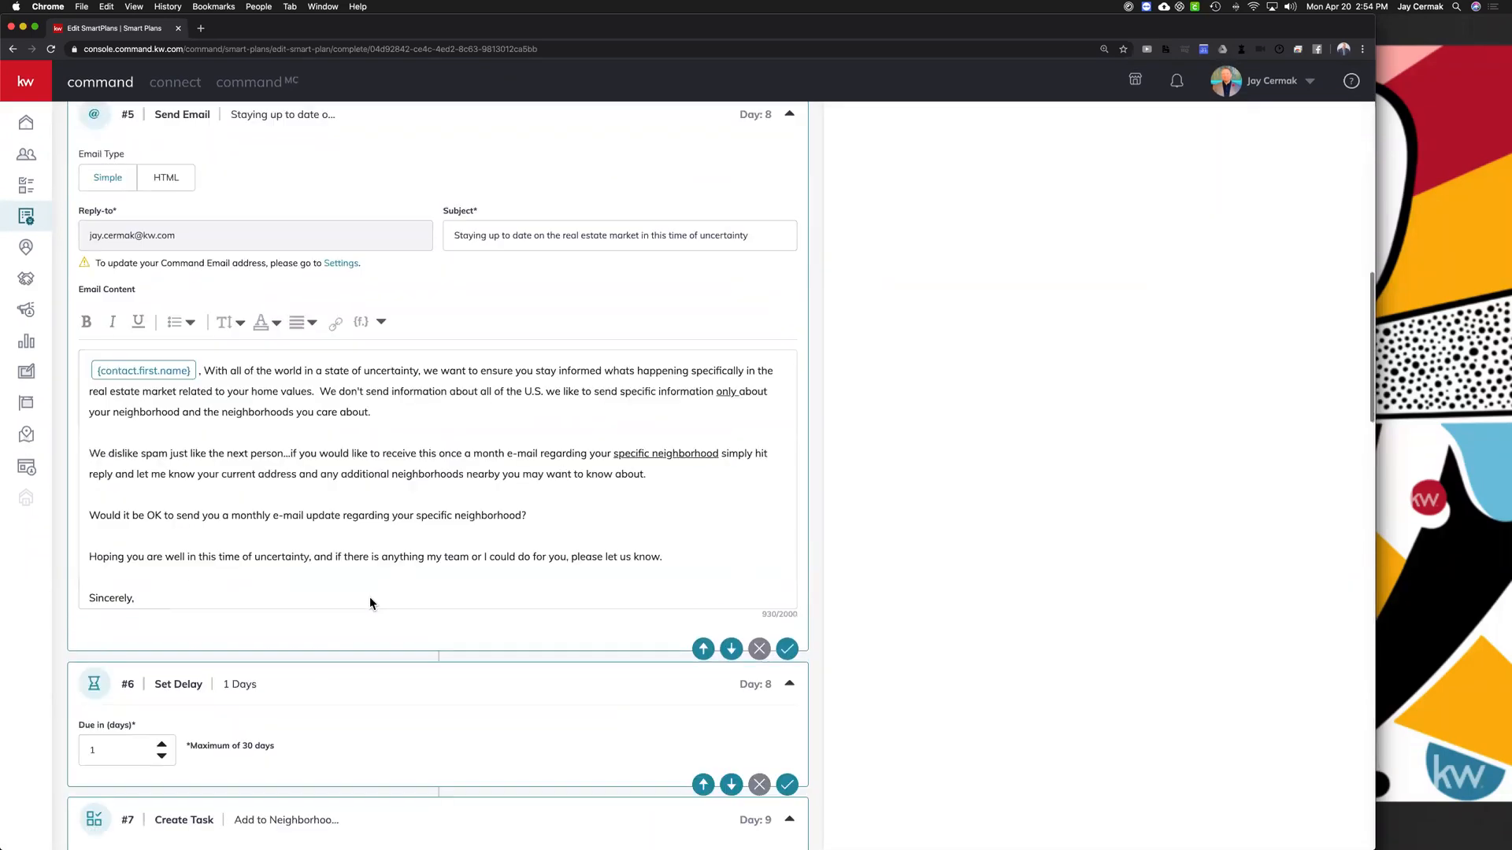
scroll(370, 597, up, 3)
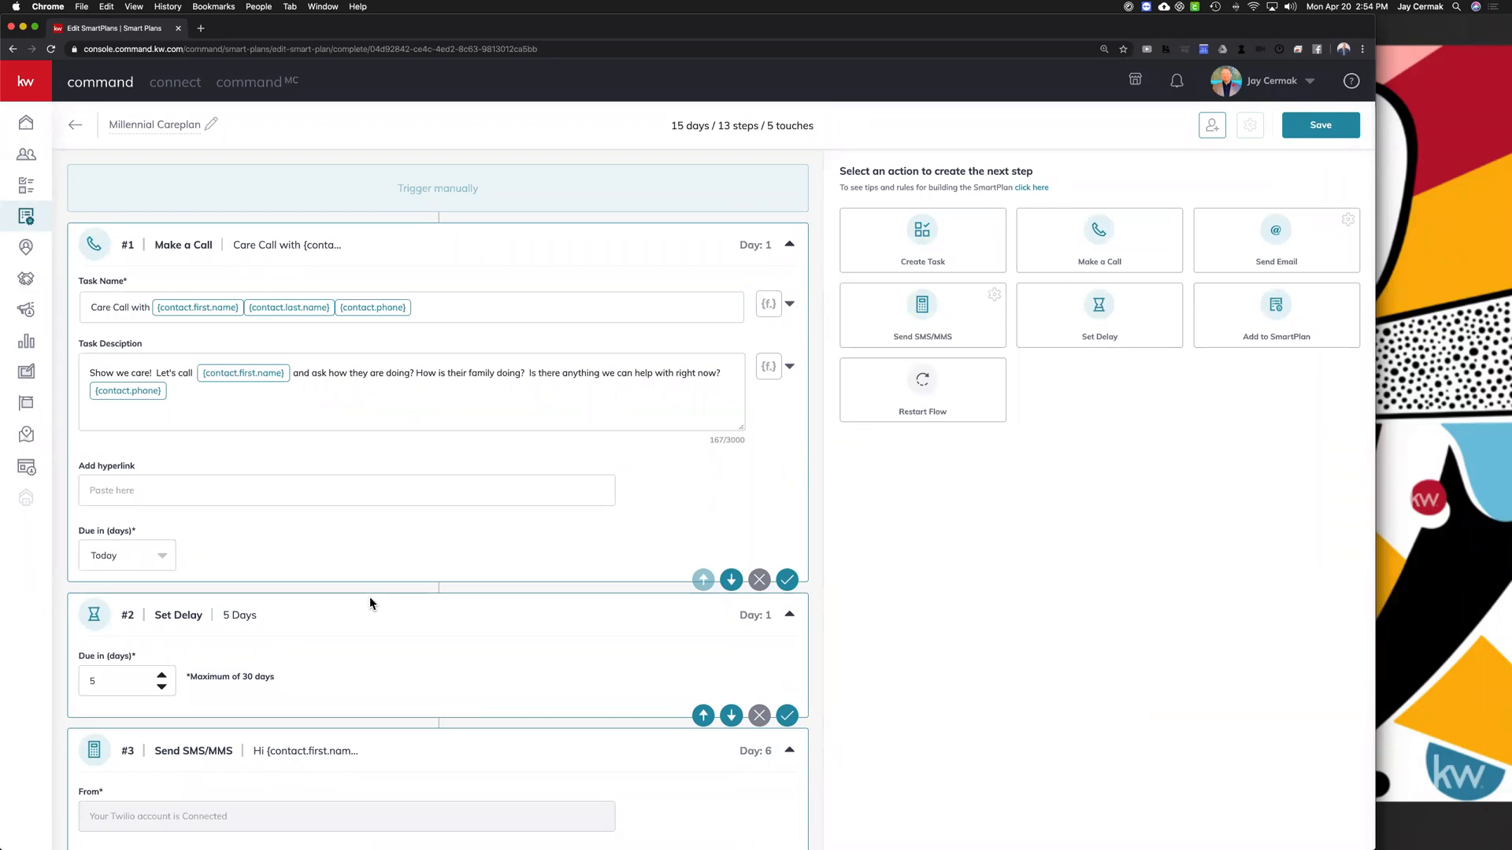
click(75, 125)
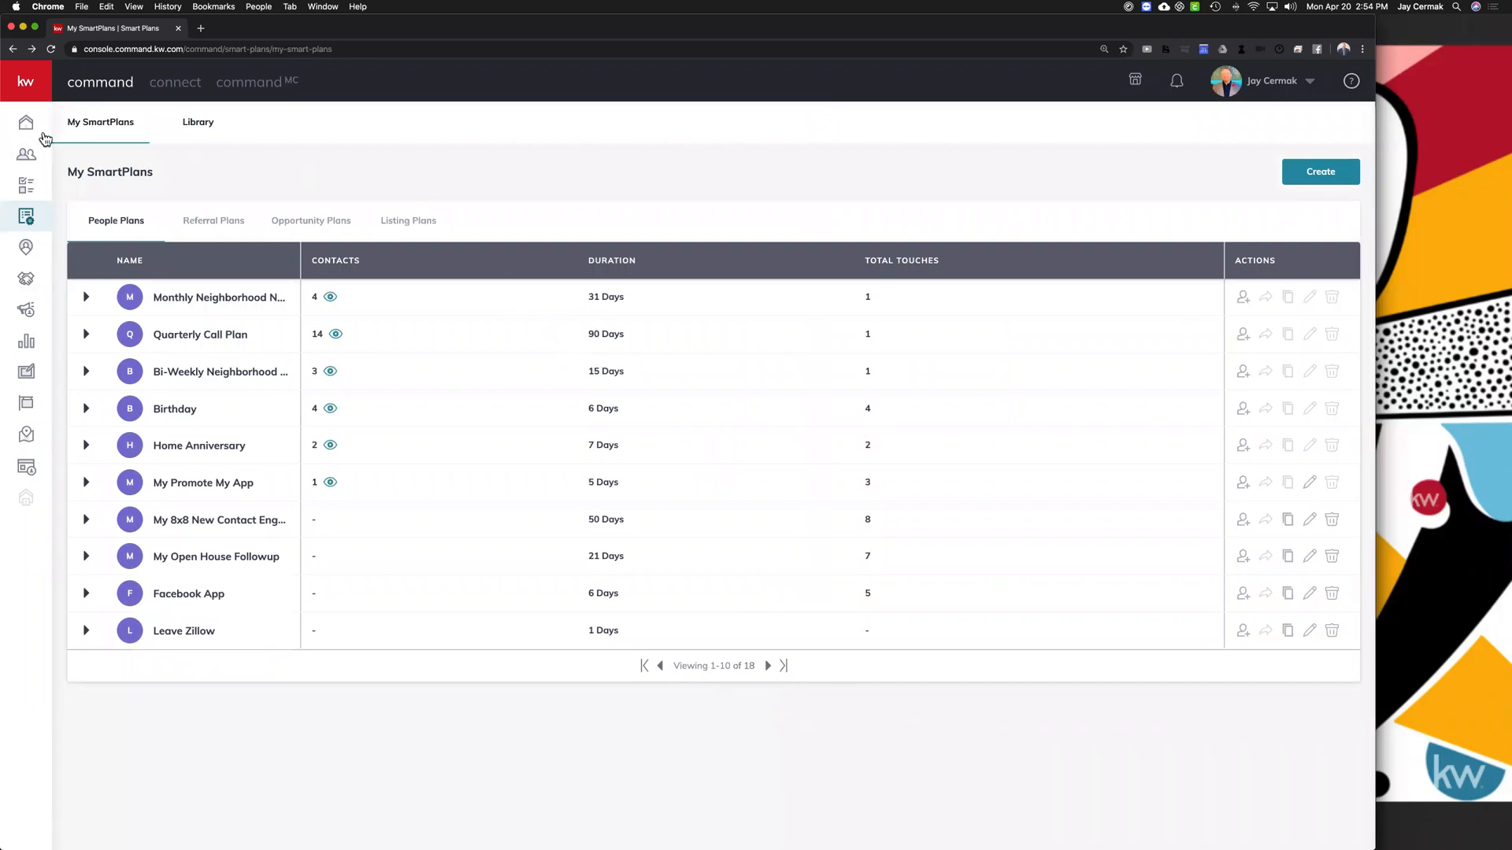
Step: Look over the prebuilt plans in the SmartPlans Library and return to My SmartPlans
mouse_move(61, 215)
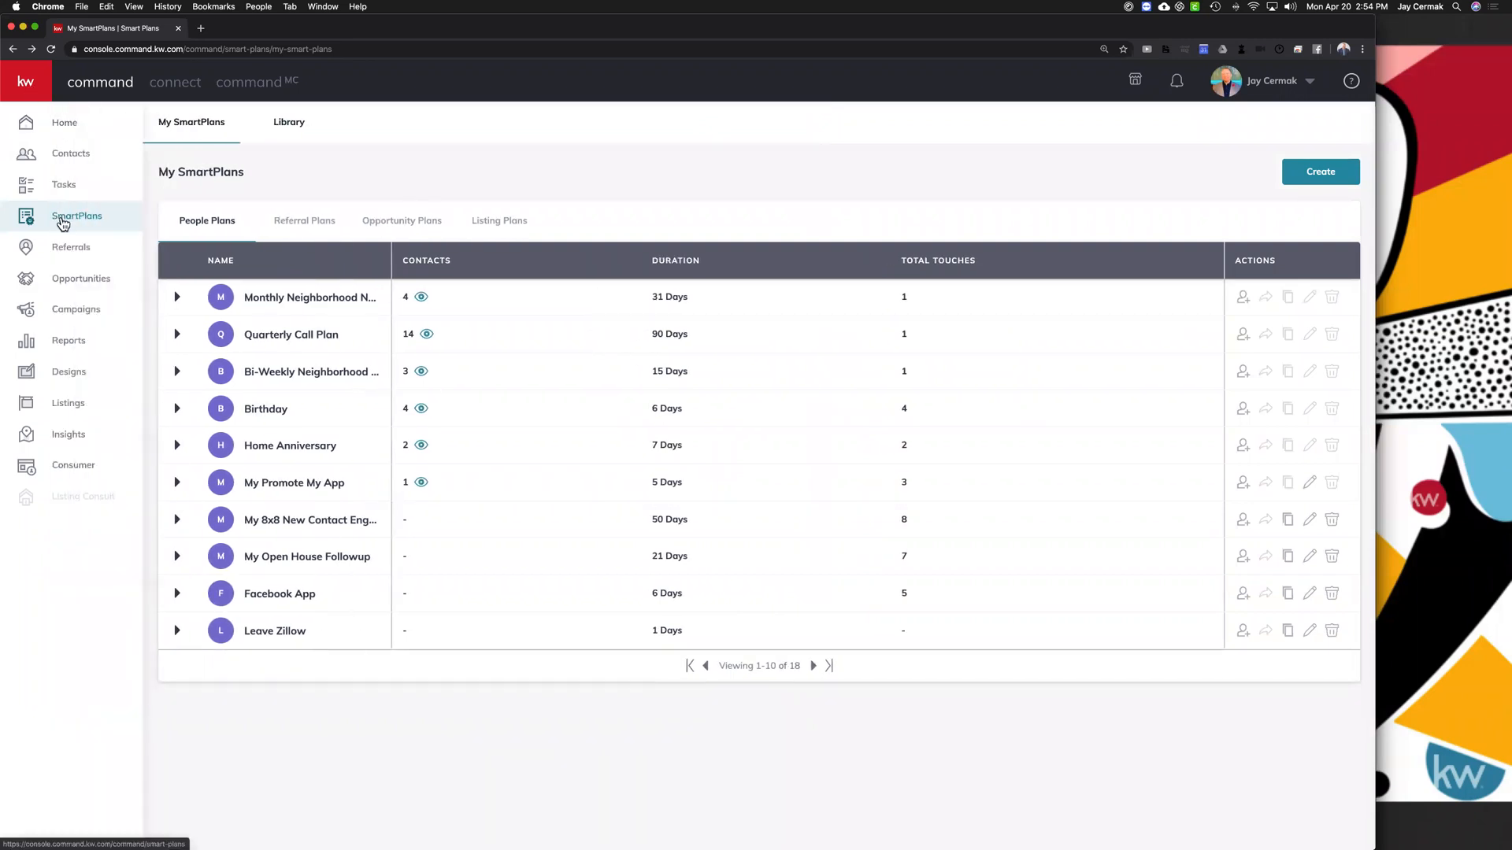
click(288, 124)
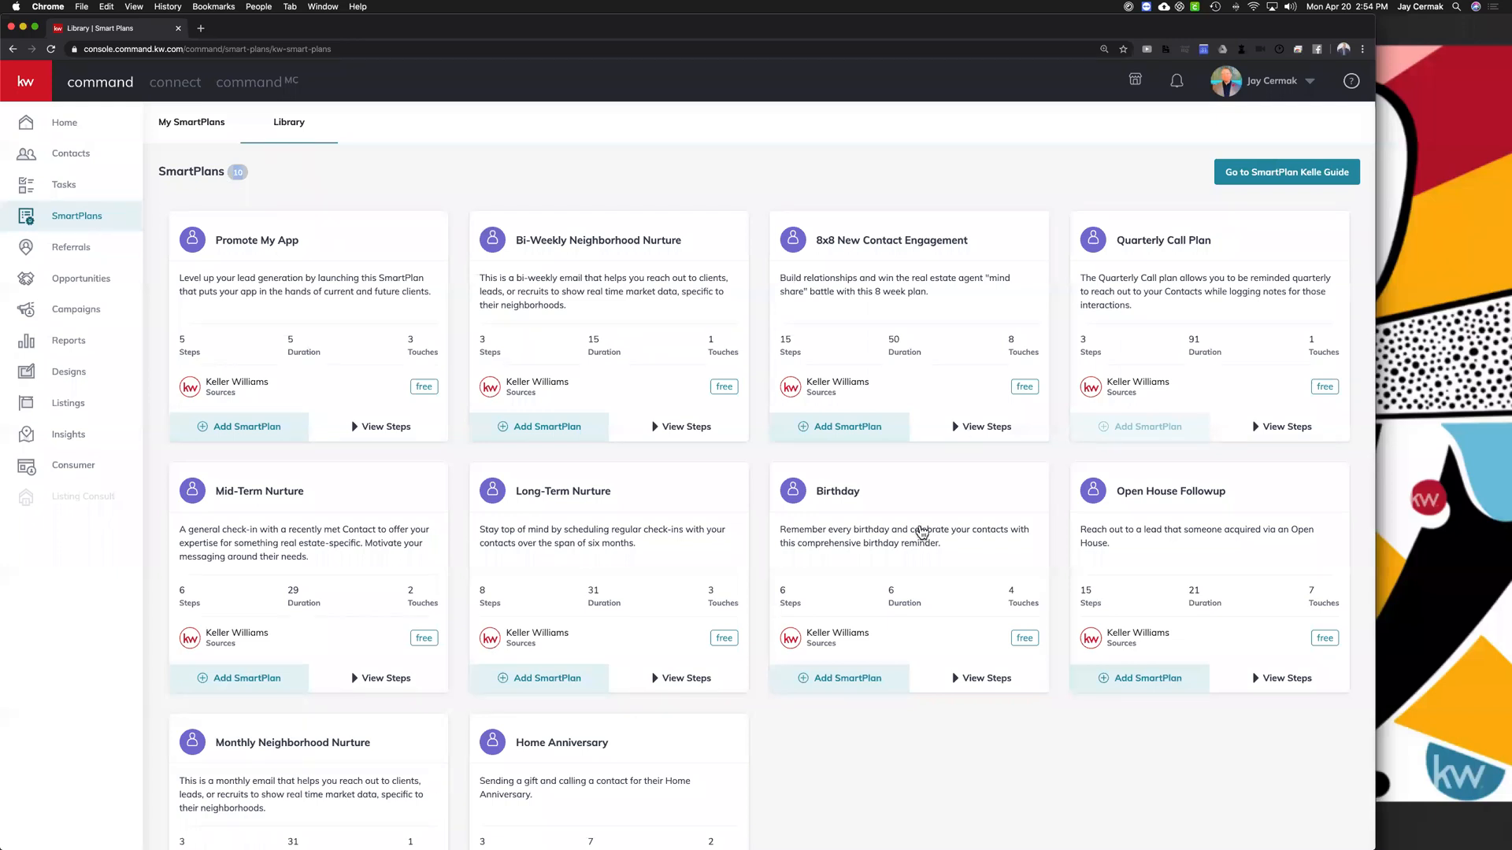
click(197, 126)
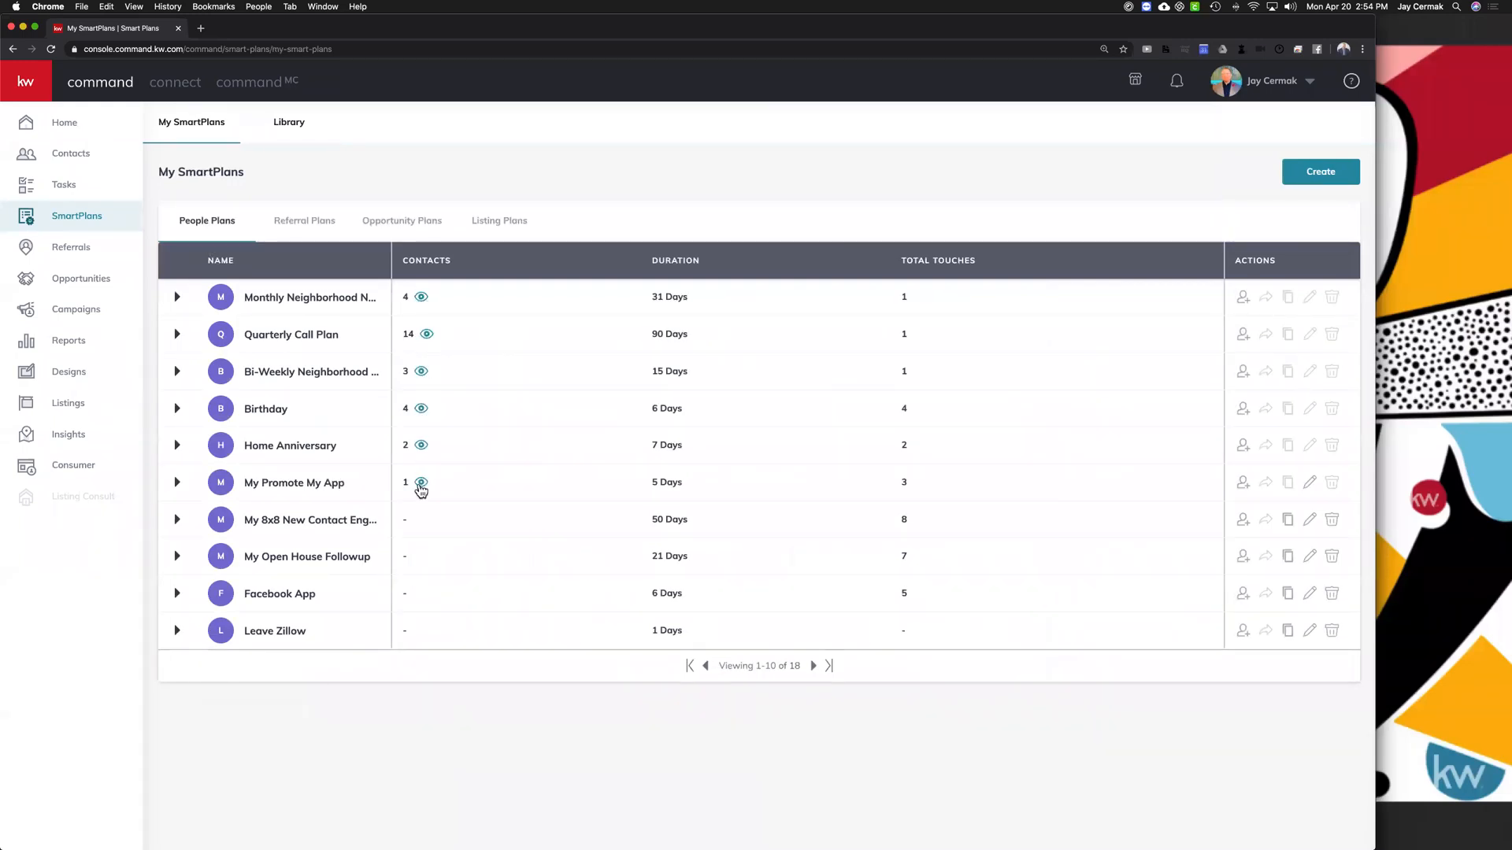
Step: View the contacts added to the My Promote My App plan and close the list
click(422, 483)
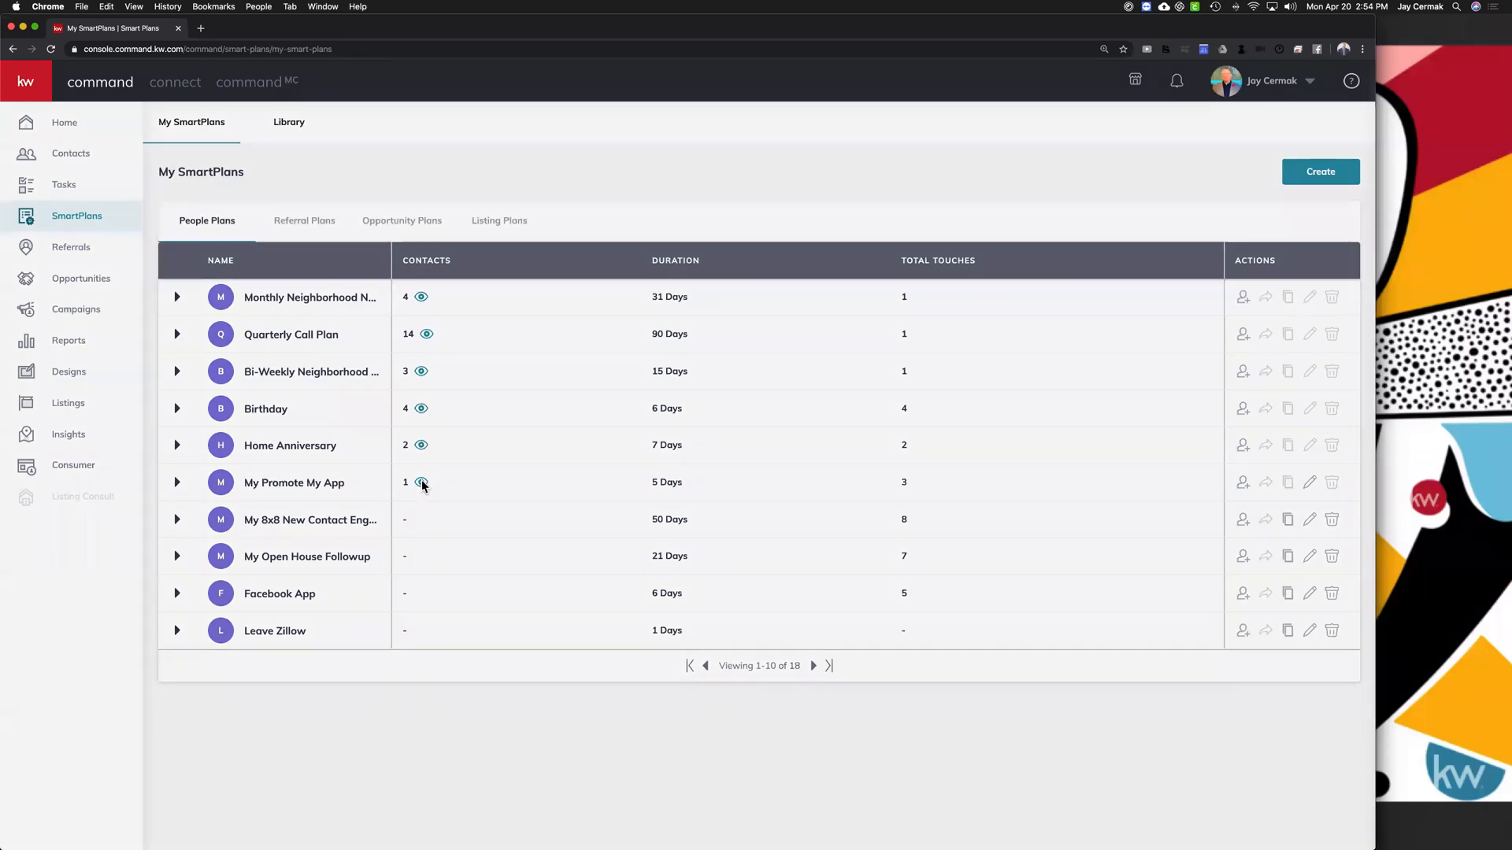
click(423, 487)
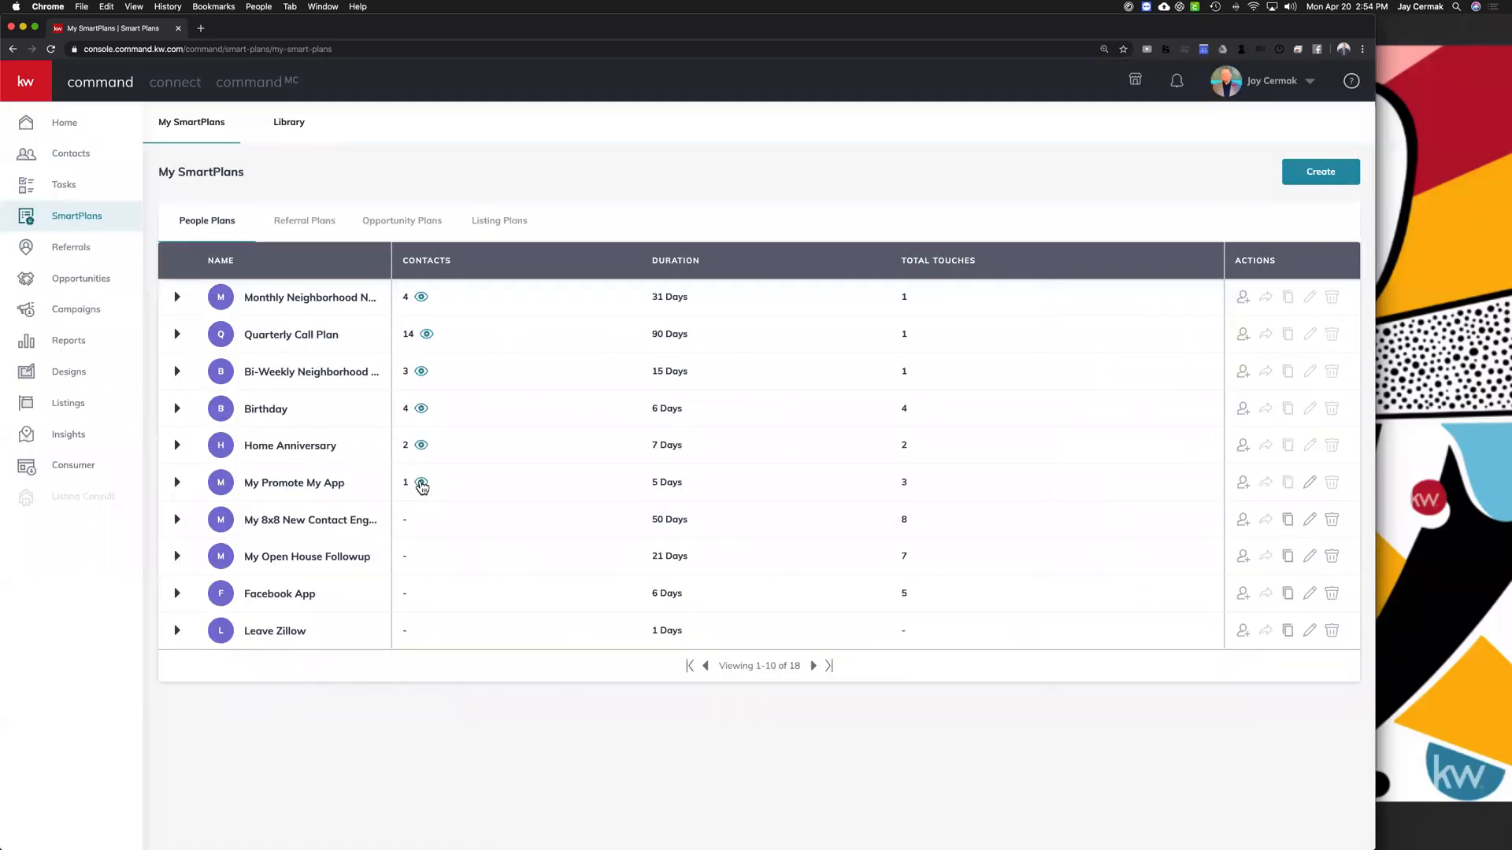
click(422, 484)
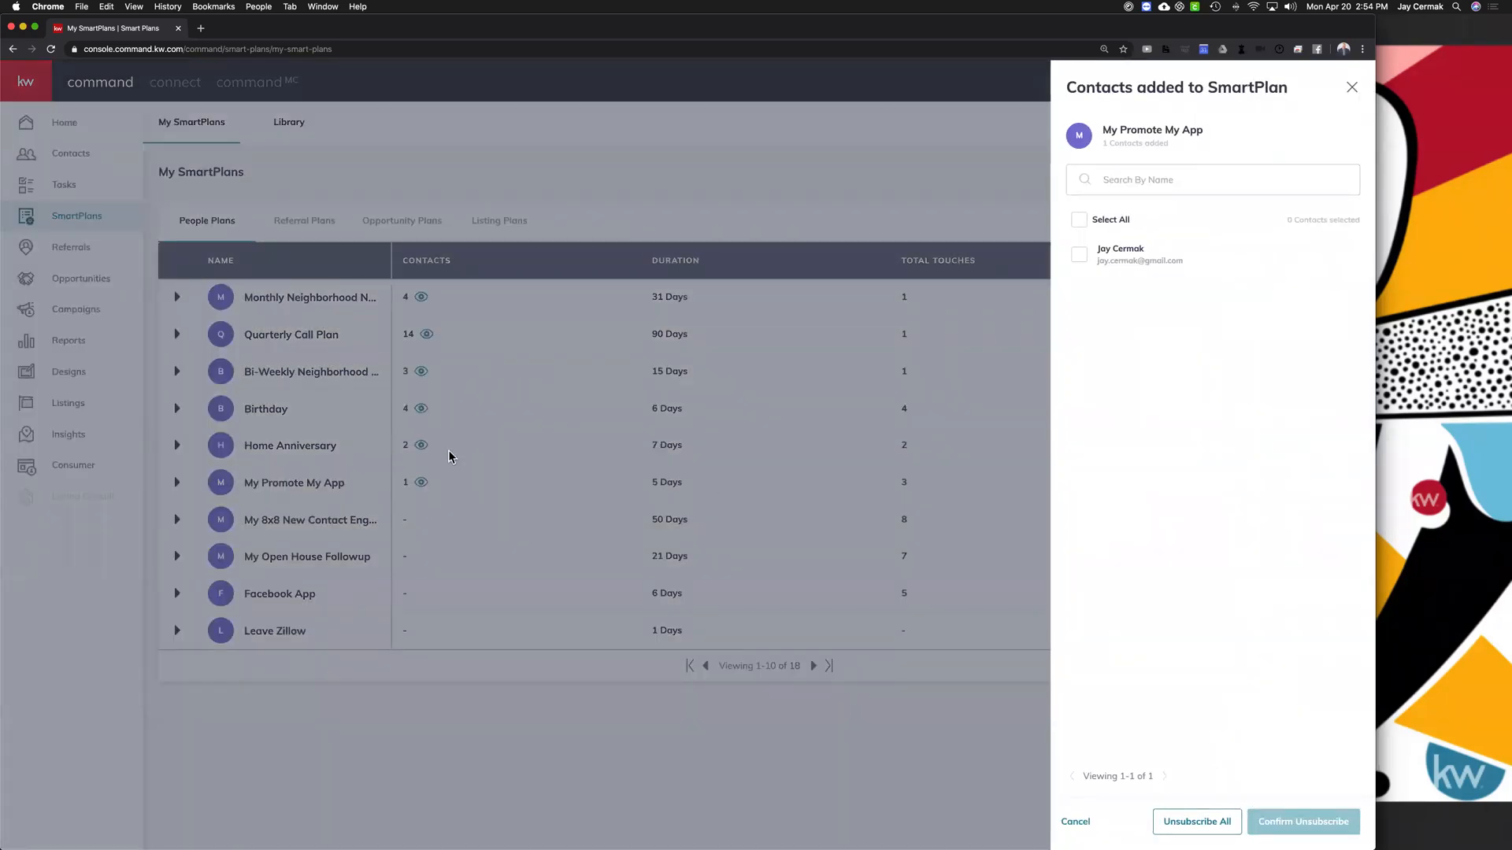
click(407, 484)
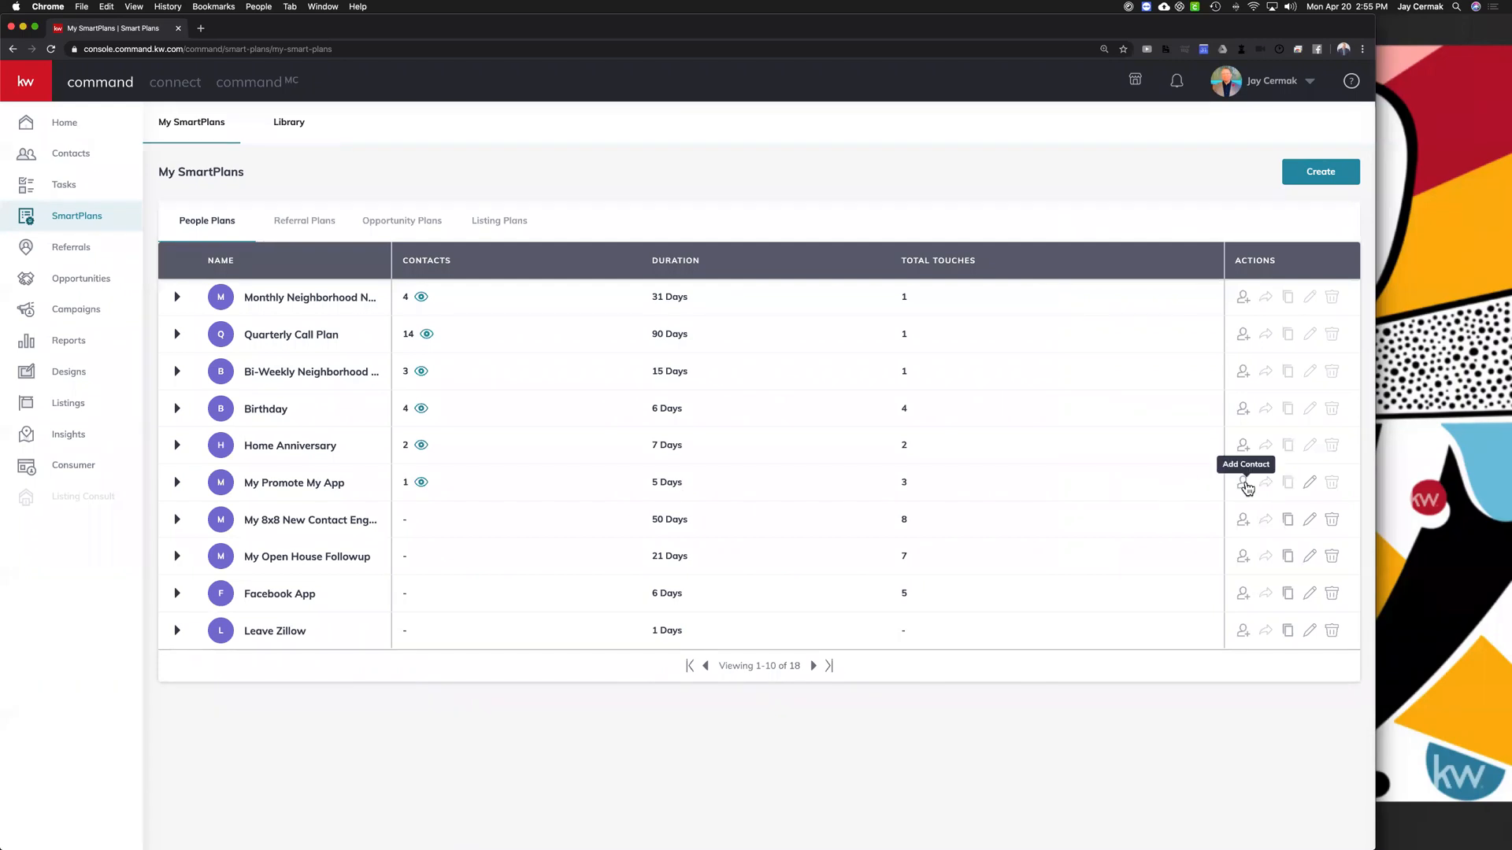
Step: Look through the clients that can be added to the My Promote My App plan and cancel without adding any
click(1246, 486)
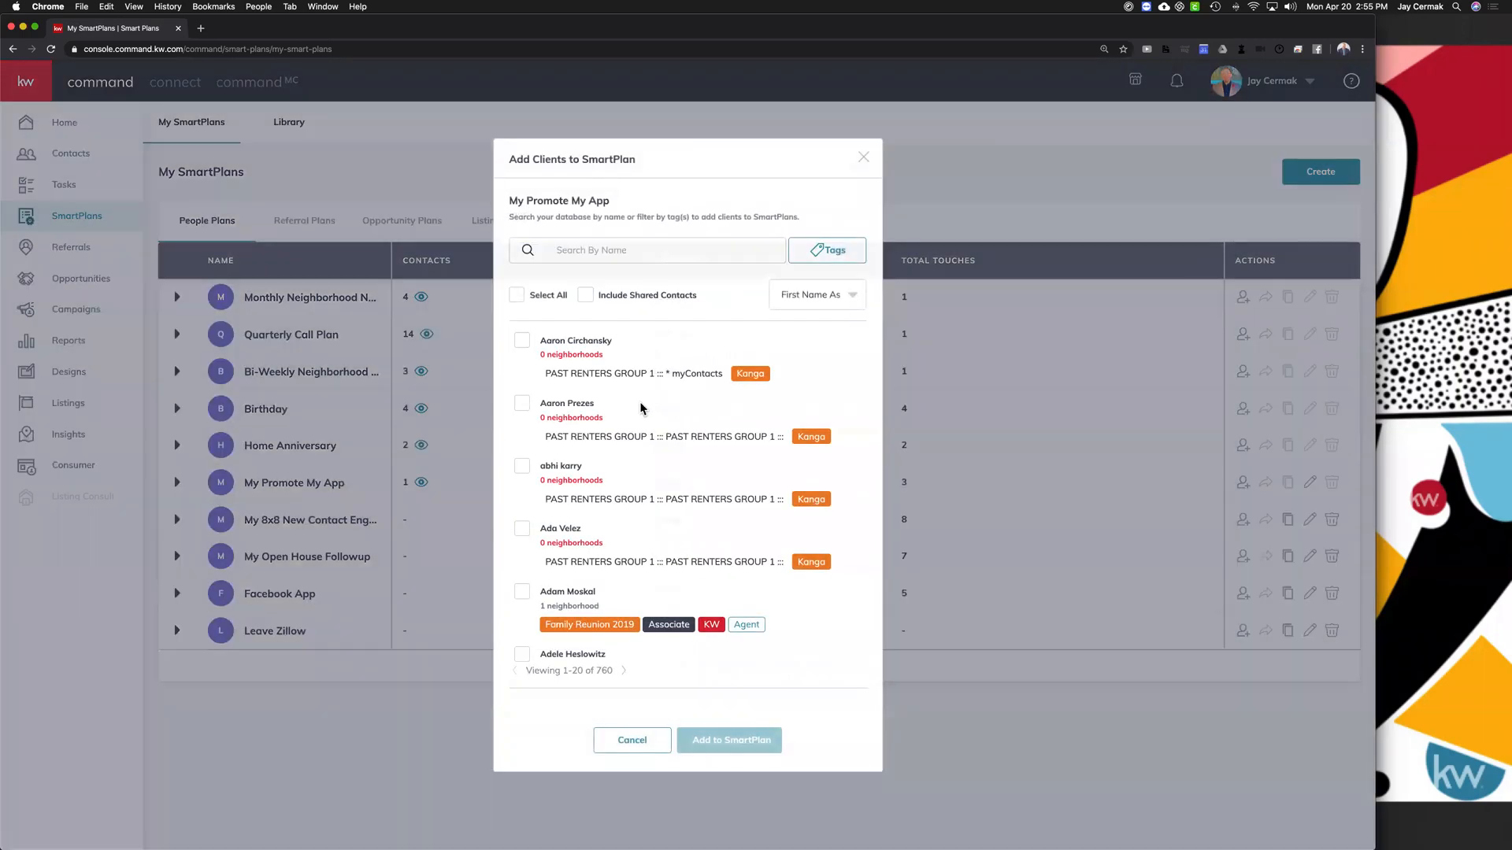
scroll(641, 408, down, 3)
scroll(642, 408, up, 10)
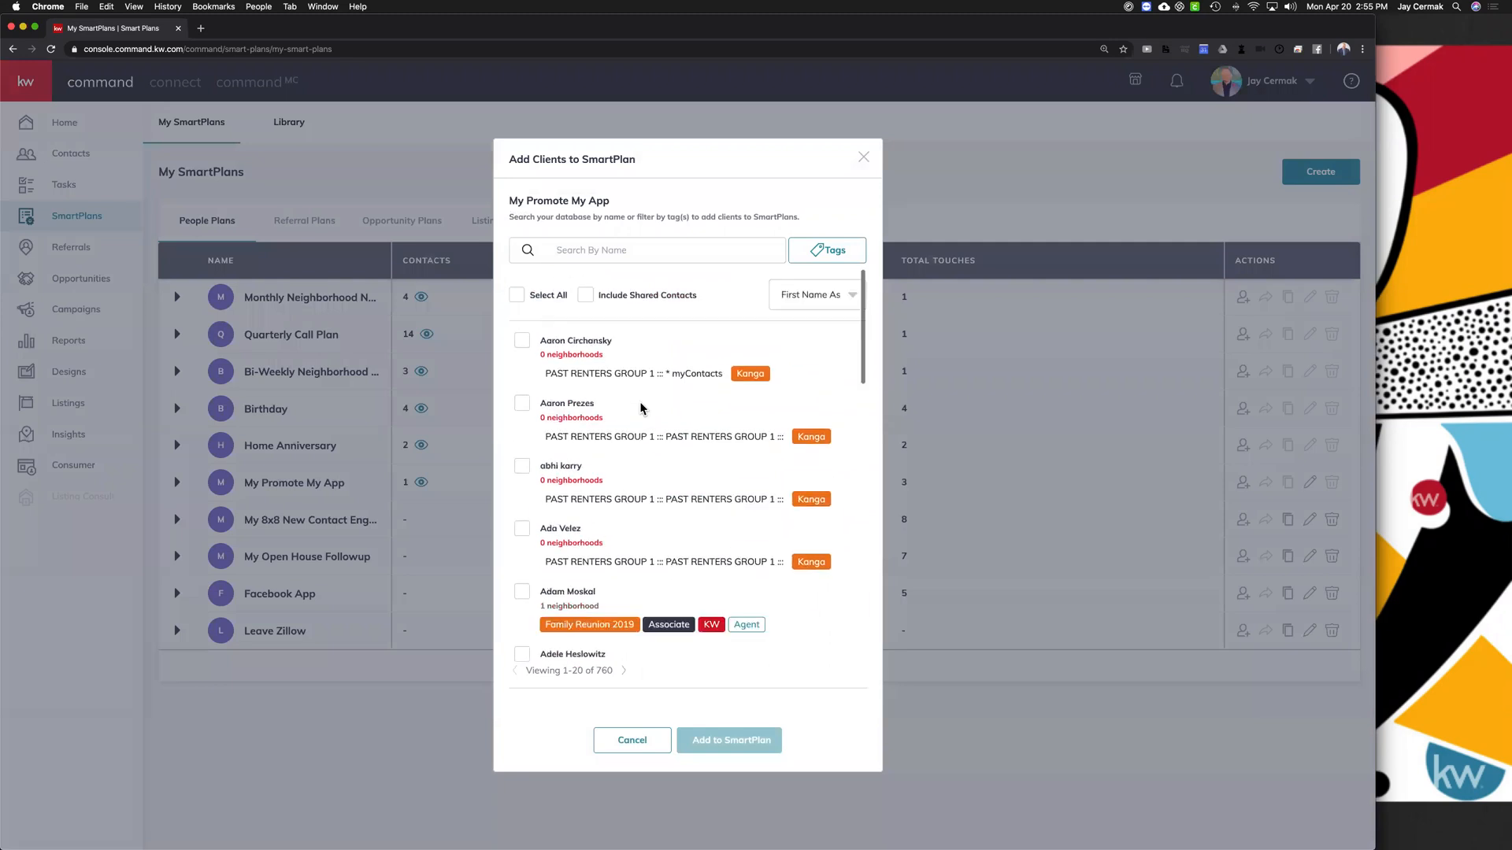
click(650, 748)
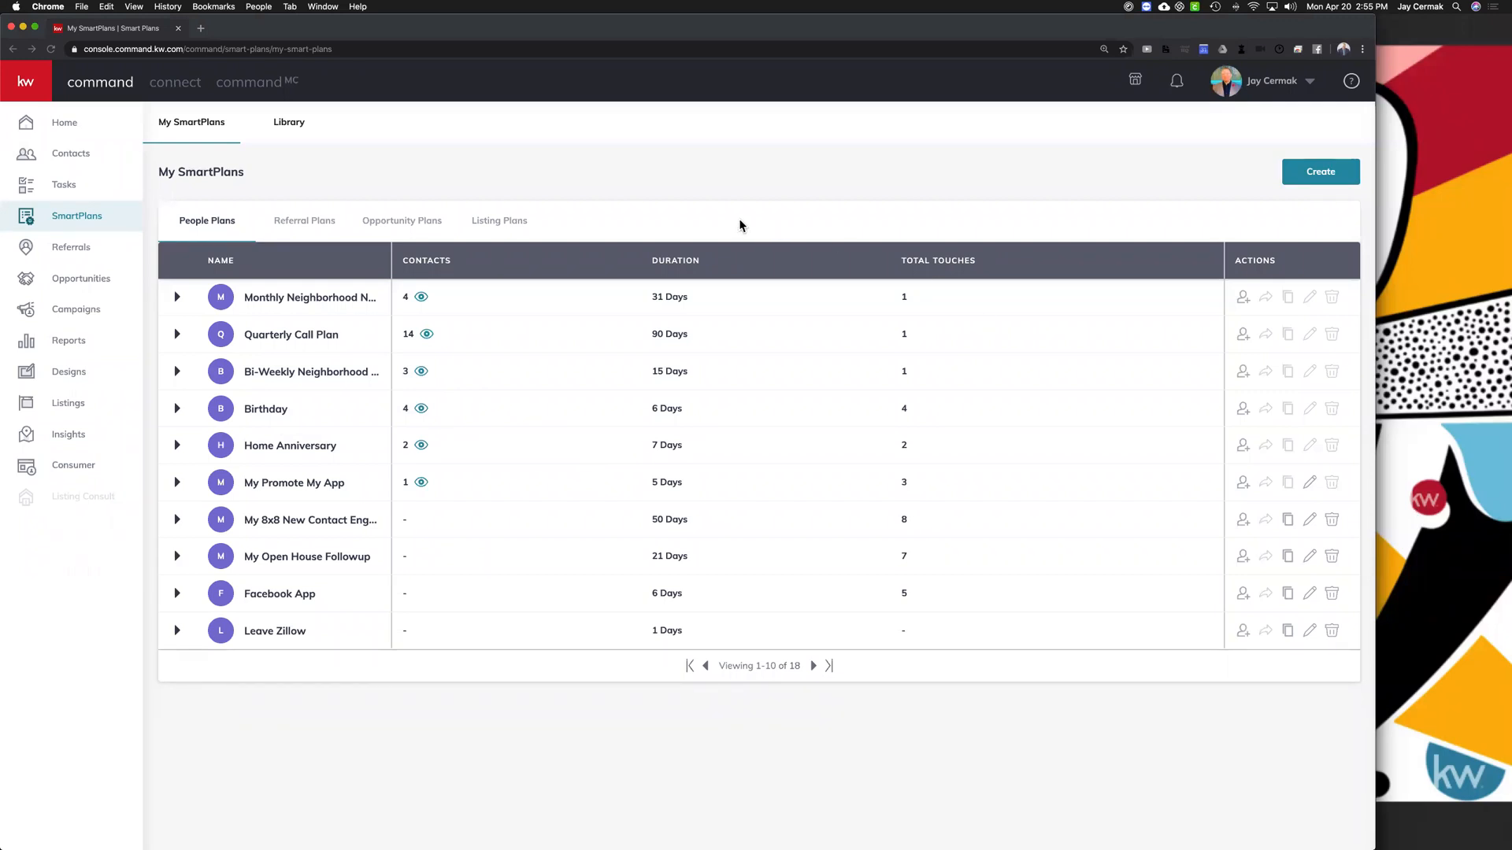
Step: Search Contacts by the contact's full name and open the matching record tagged me and Buyer
click(26, 89)
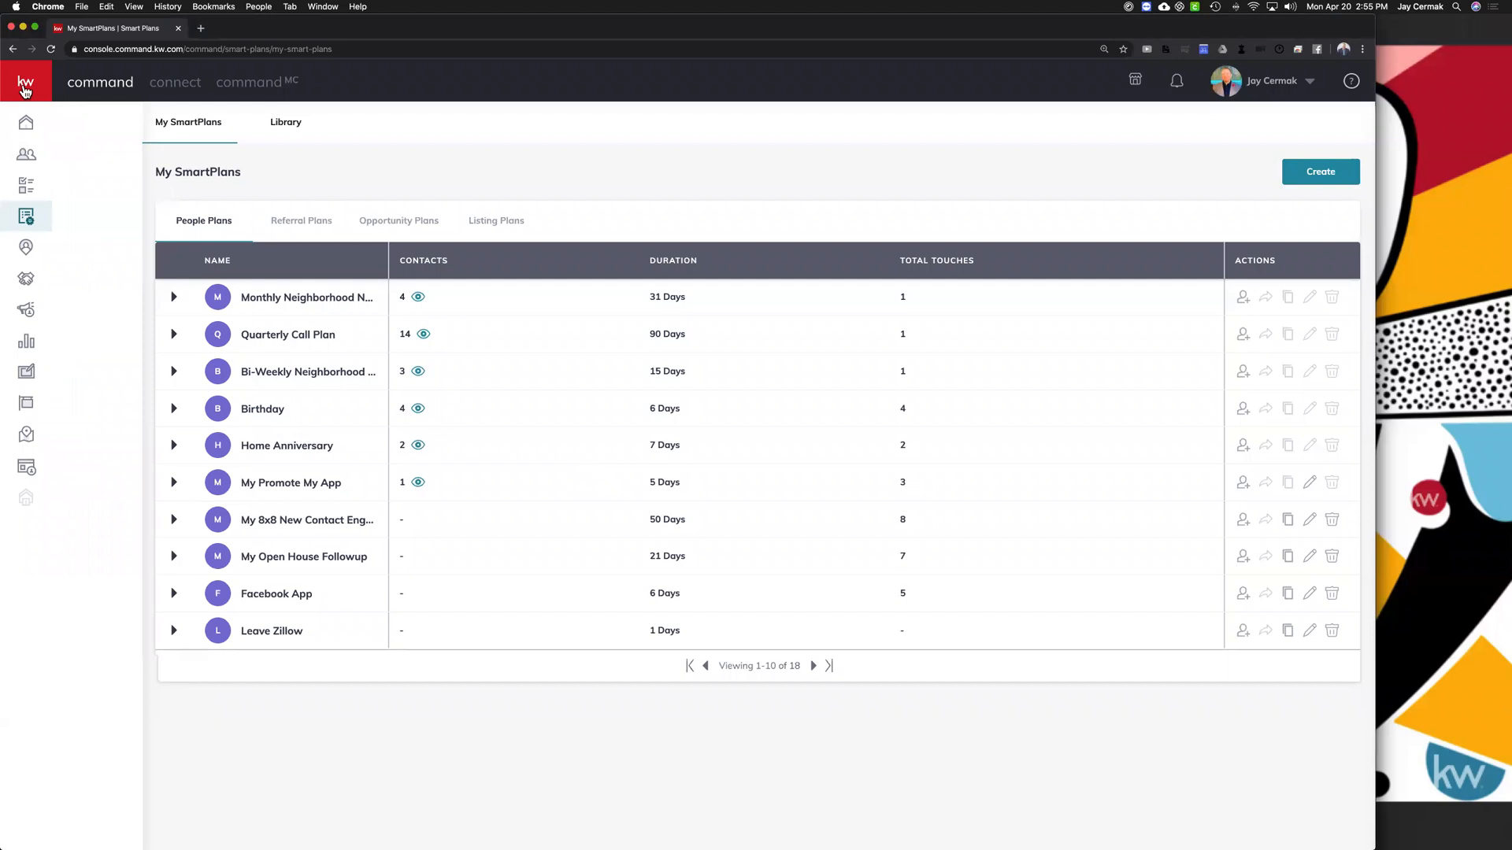
click(28, 161)
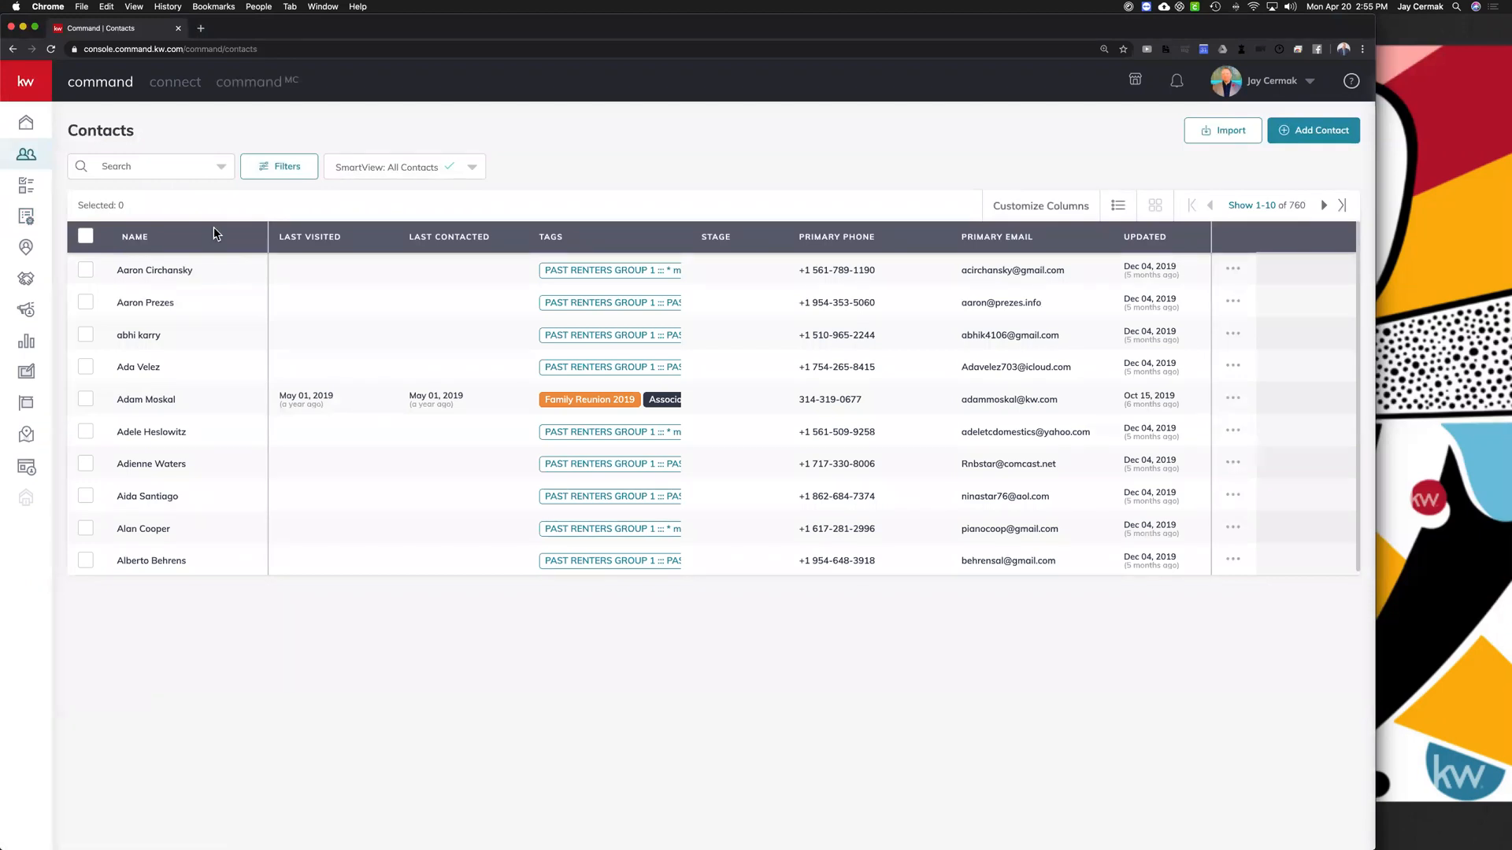
click(150, 167)
text(ja)
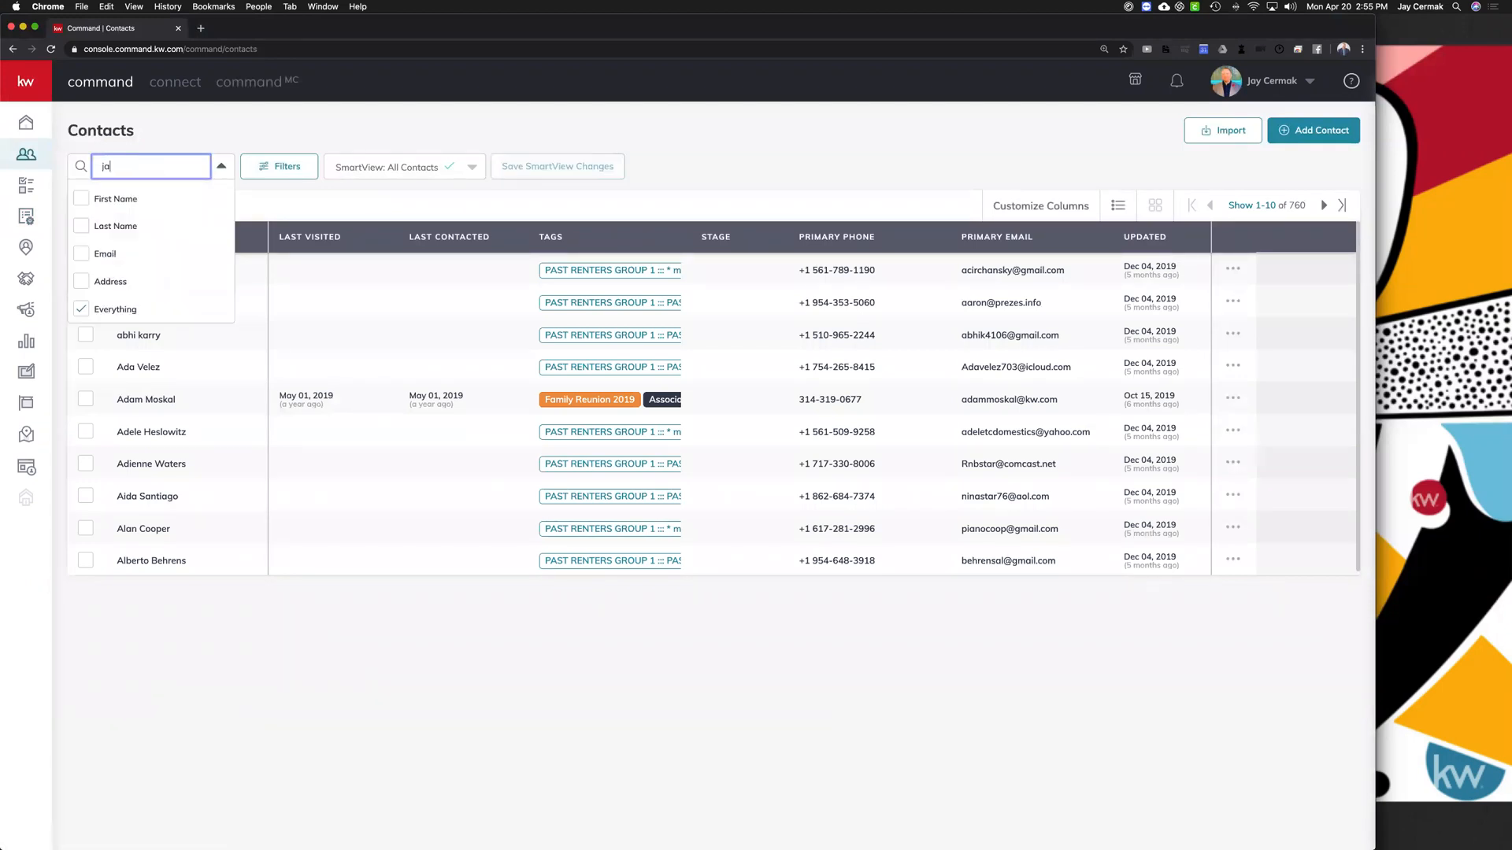
text(y cermak)
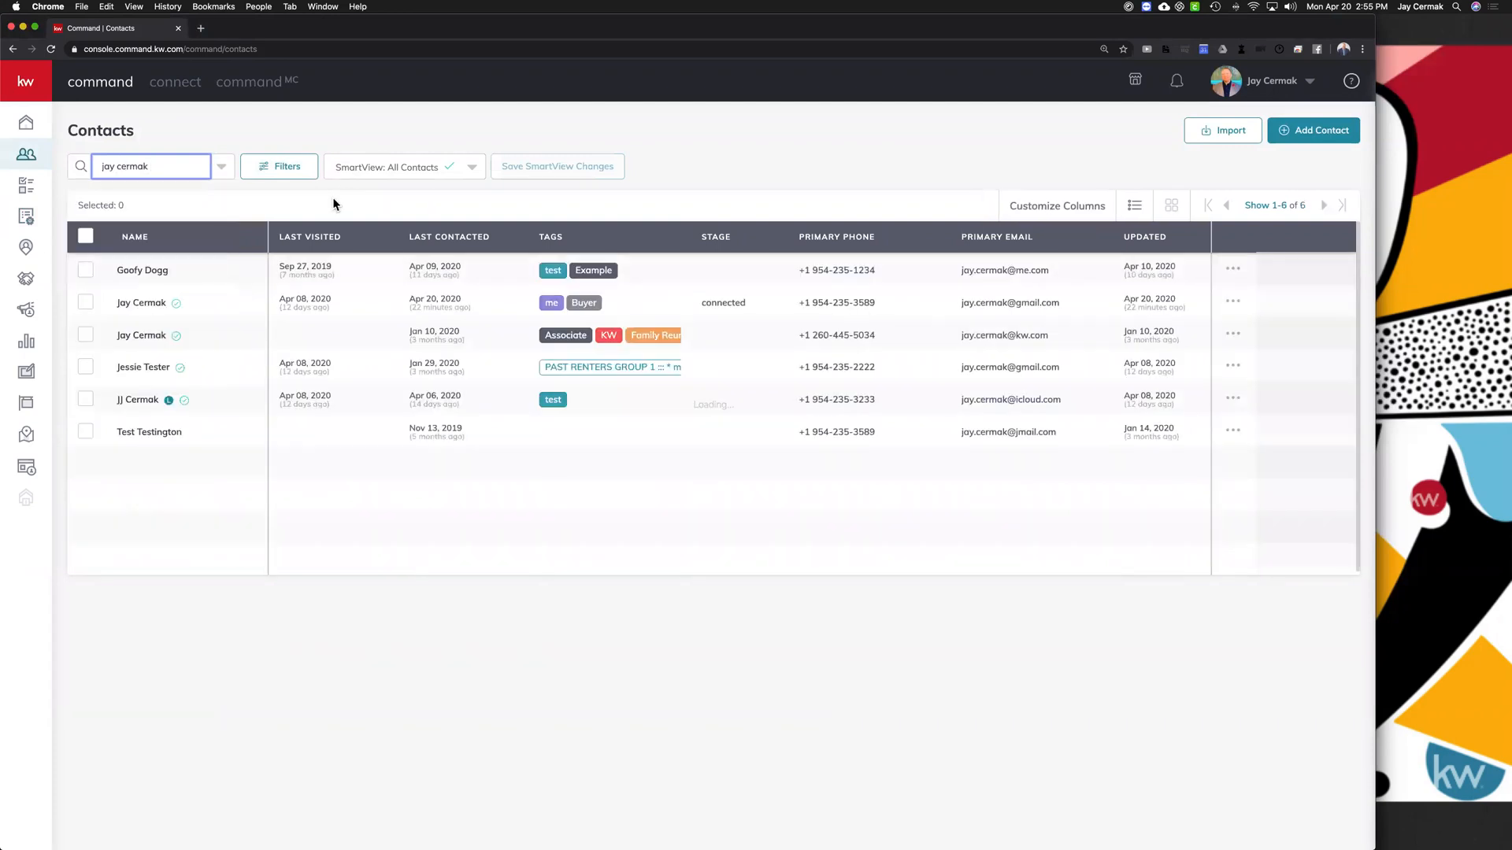
click(148, 308)
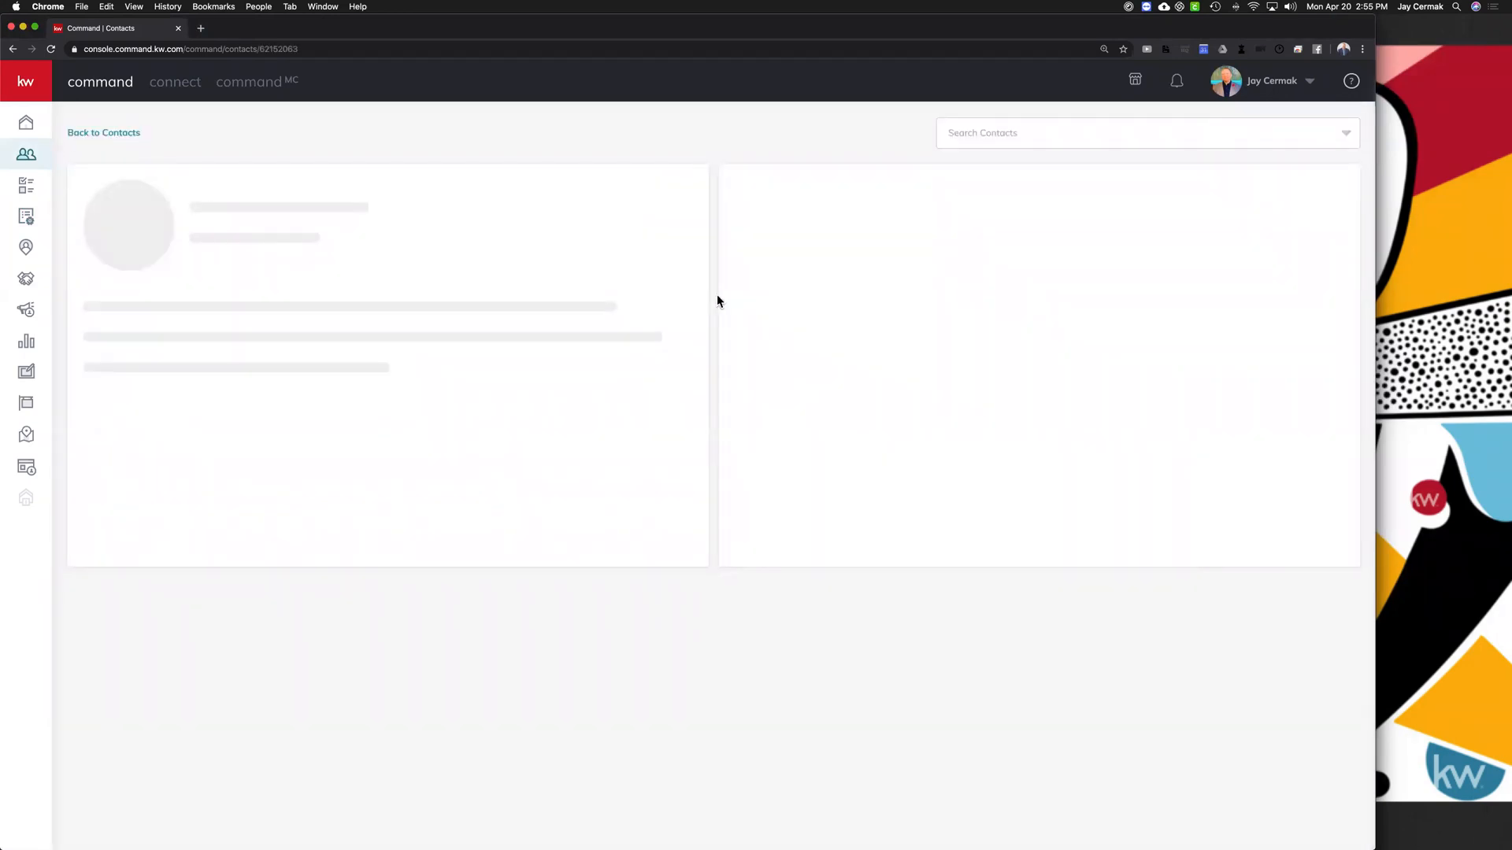
Step: Show the contact's SmartPlans and remove the contact from the Birthday plan
click(982, 189)
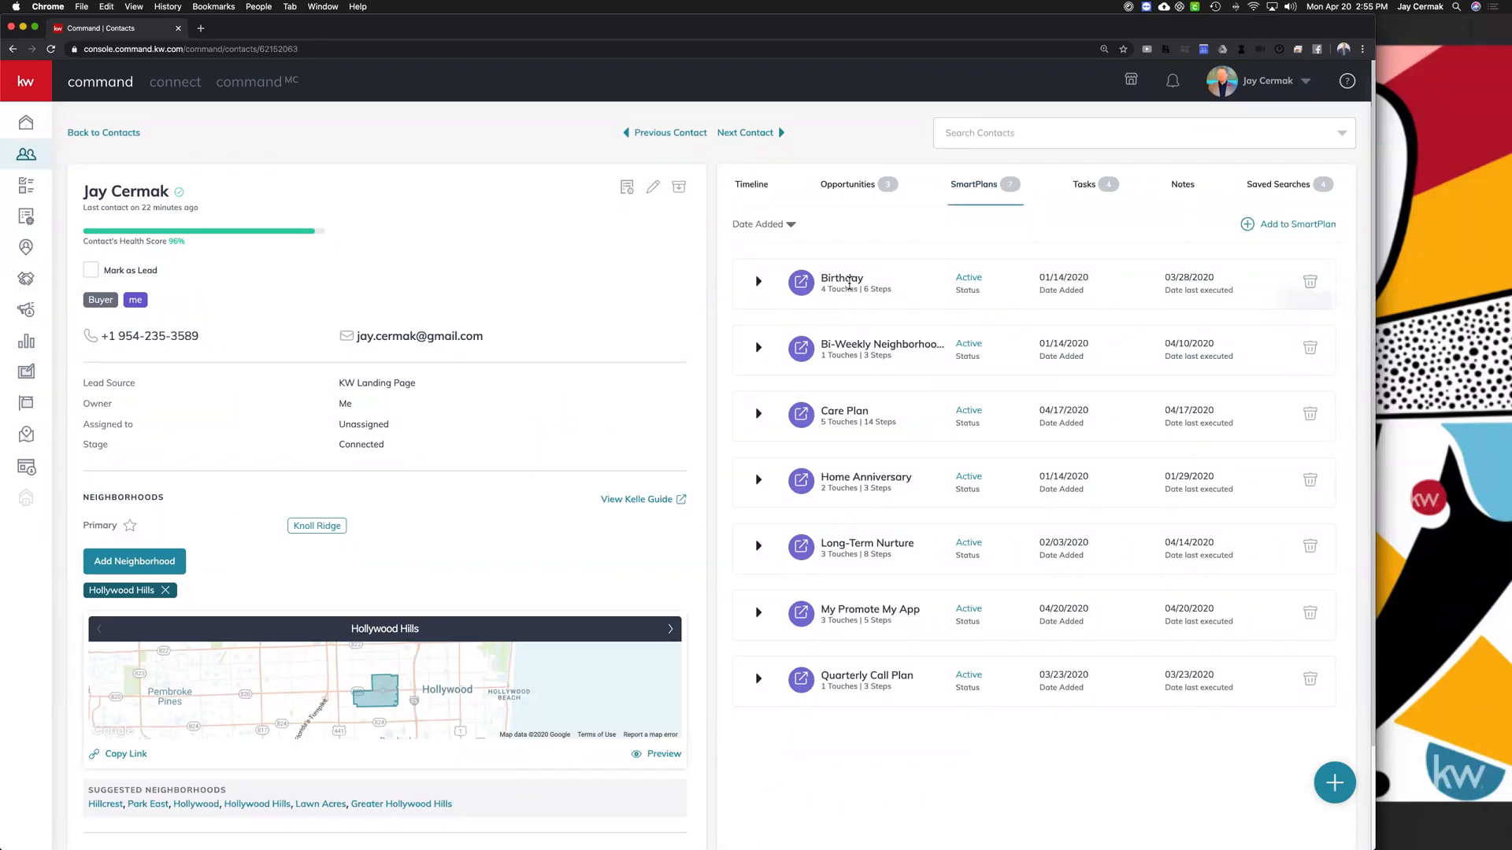
mouse_move(849, 280)
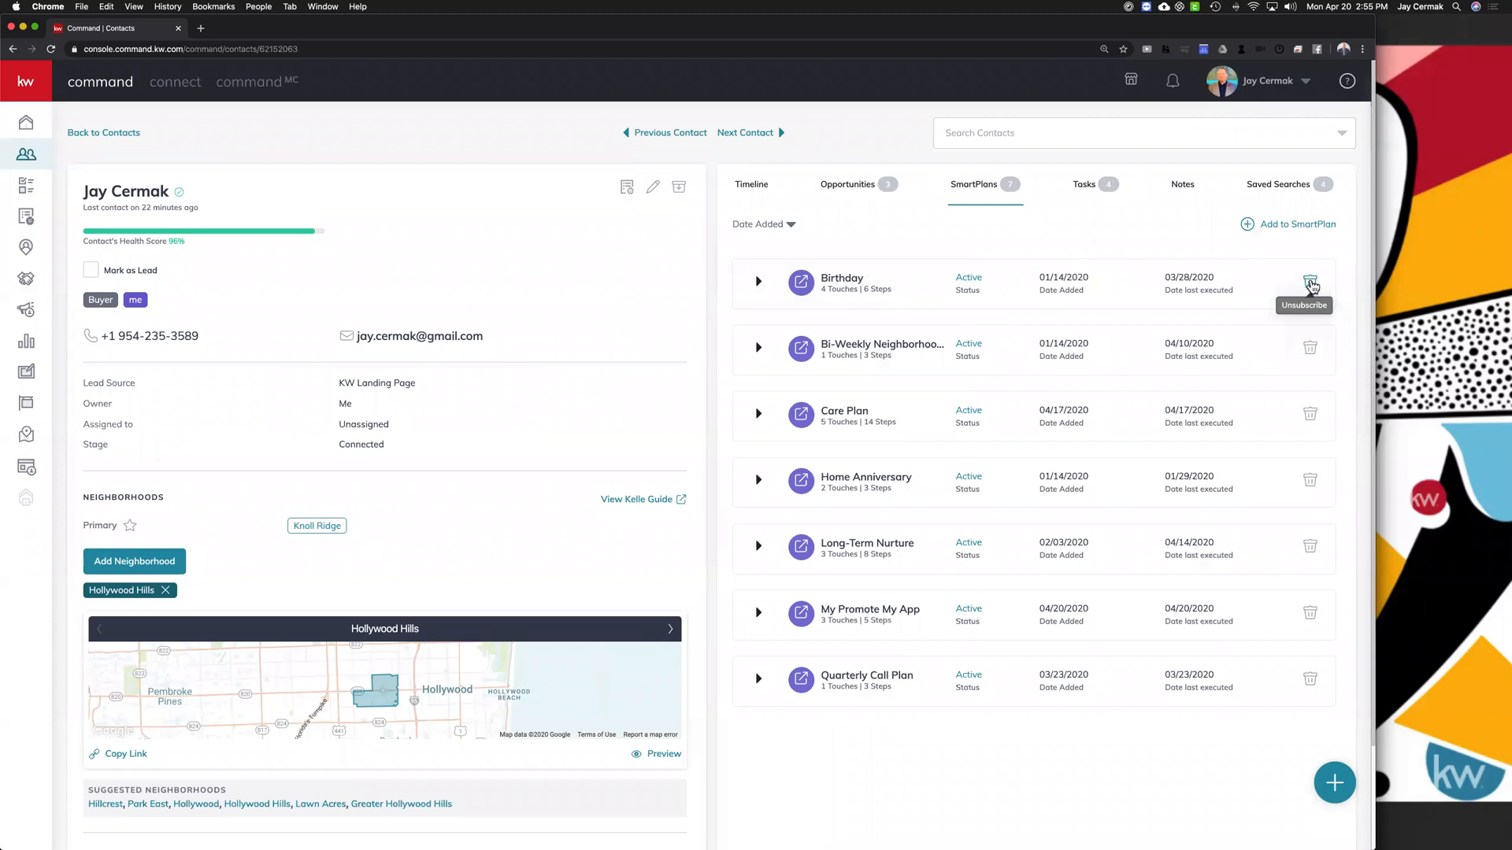
click(1310, 283)
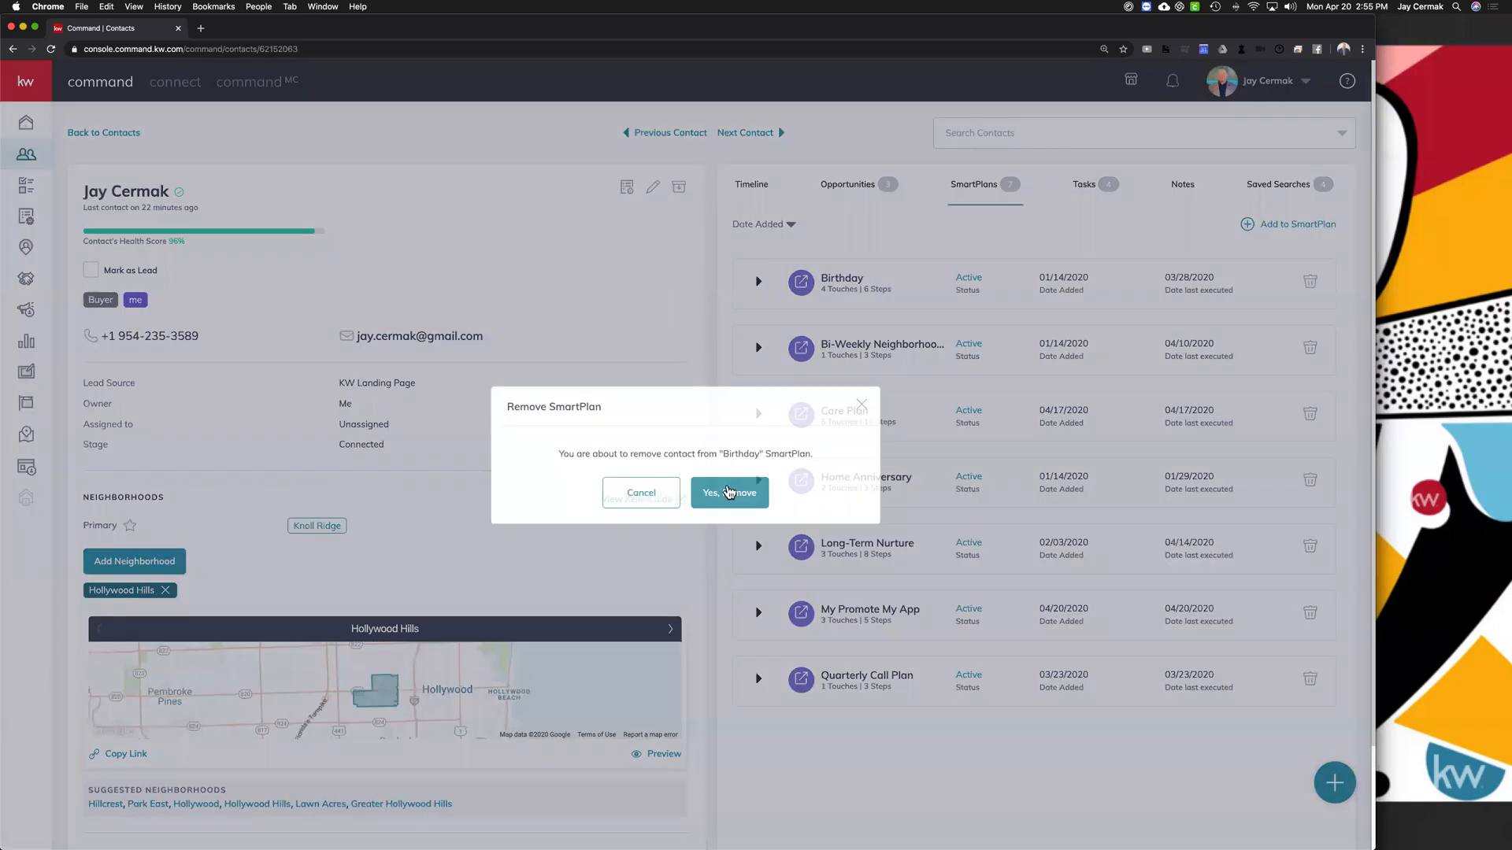
click(718, 504)
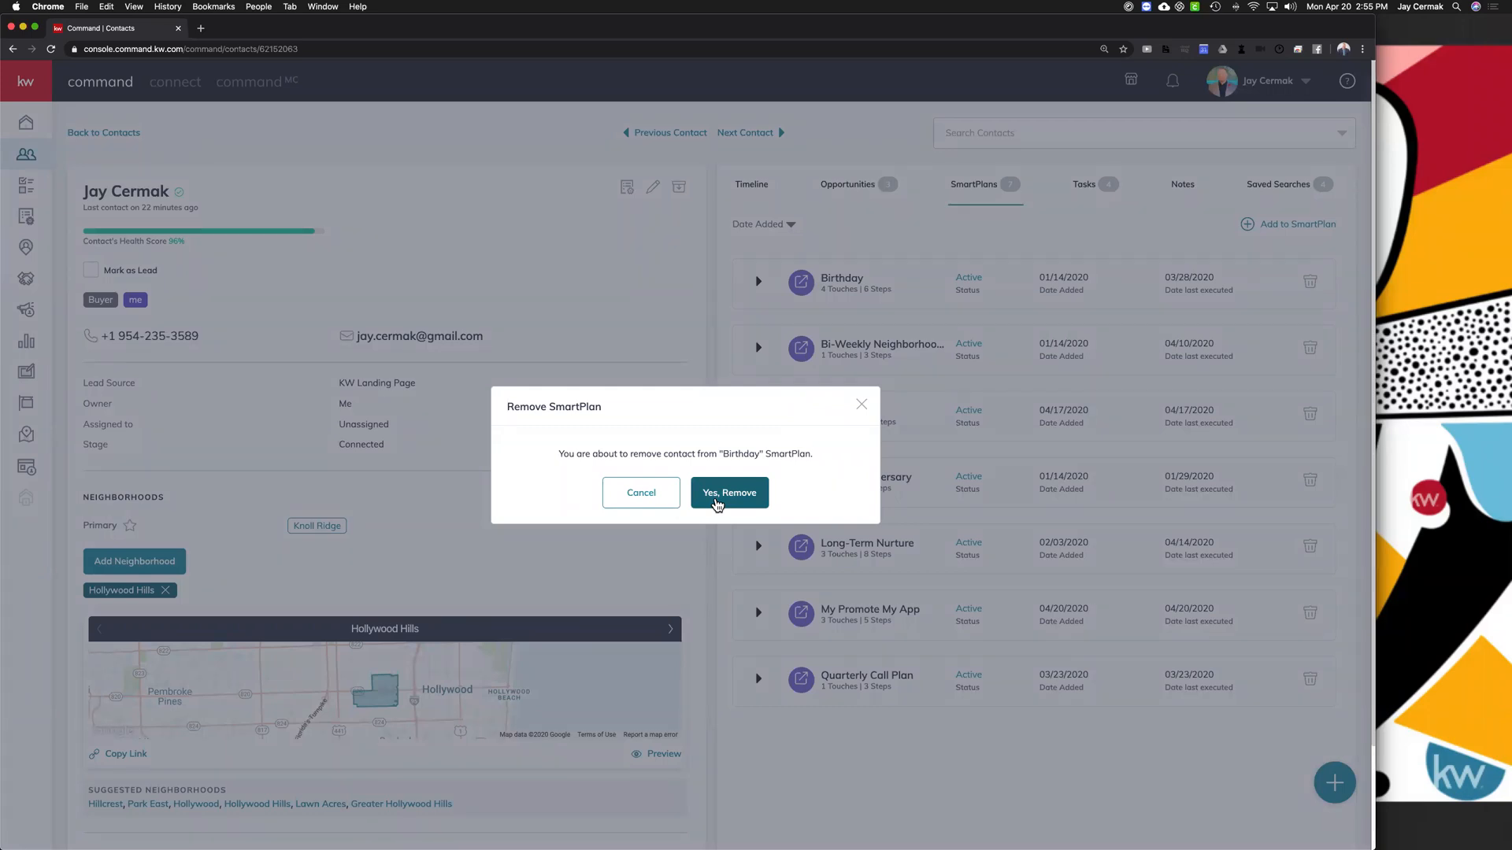
click(717, 504)
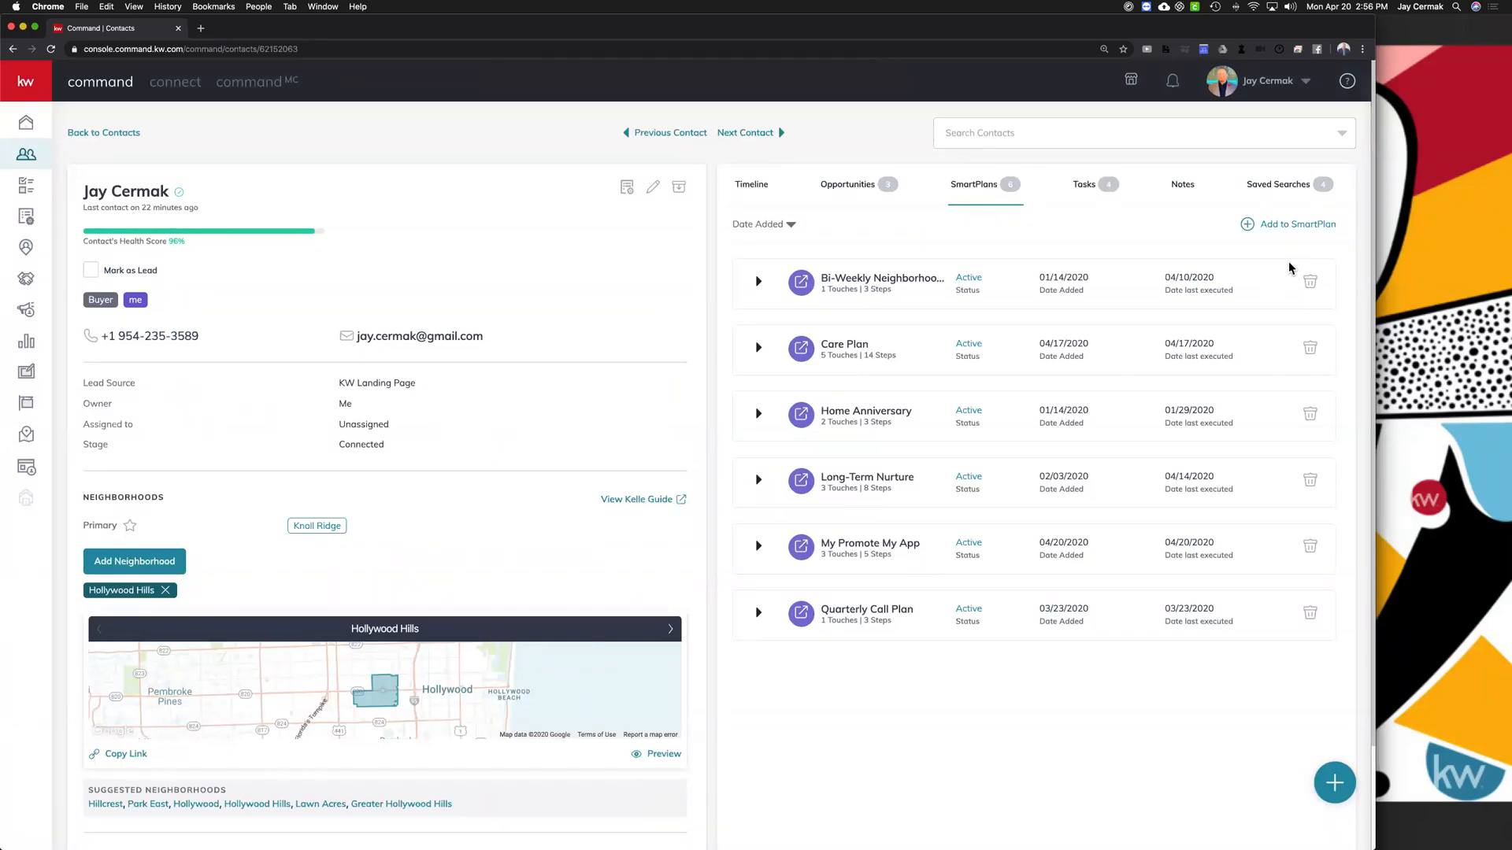
Step: Review the contact's other SmartPlans, including My Promote My App, Home Anniversary and Quarterly Call Plan
mouse_move(896, 547)
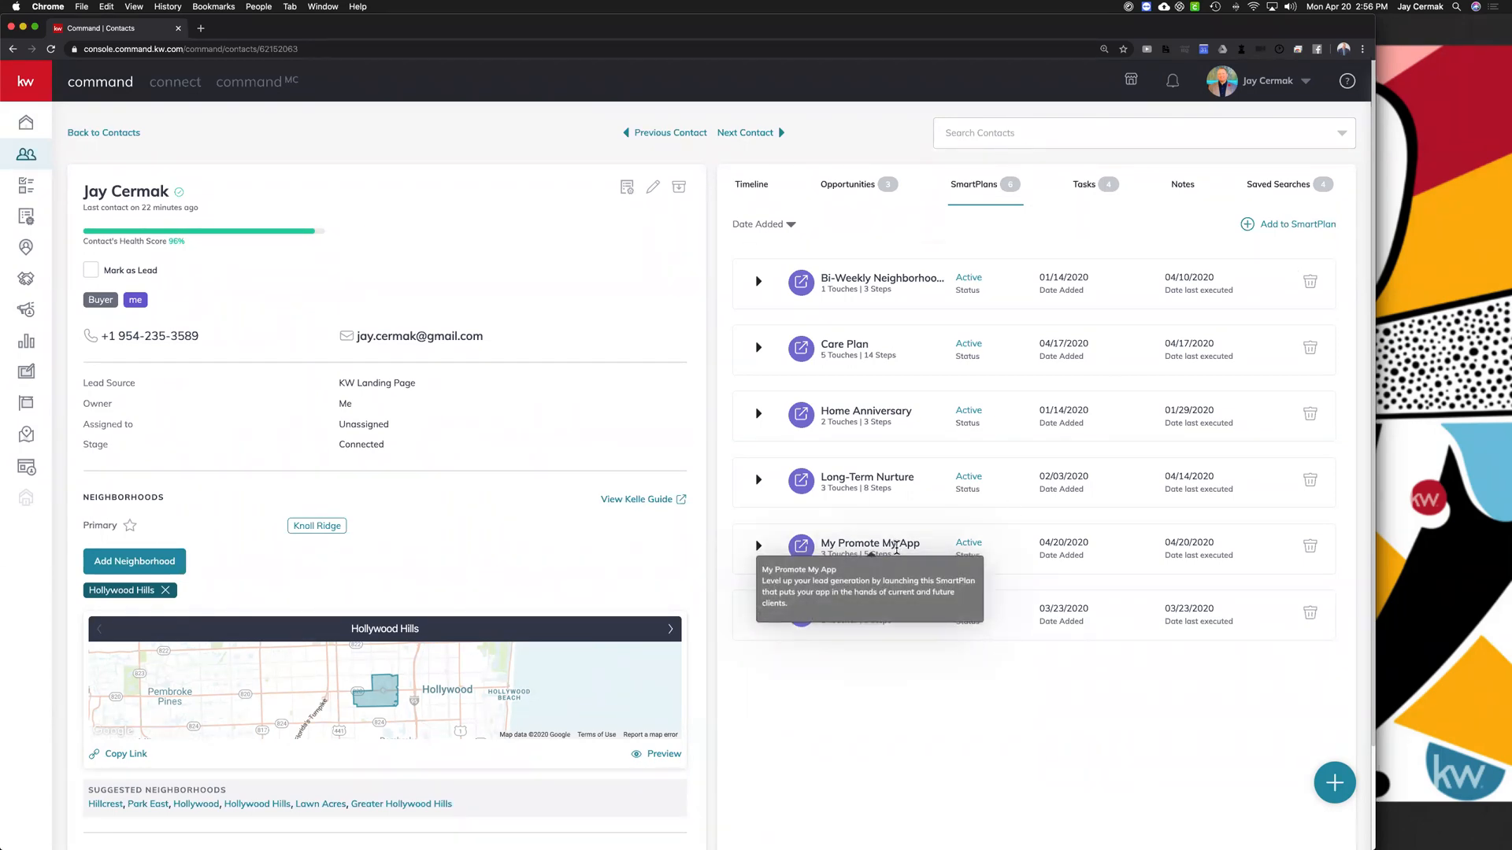
mouse_move(876, 411)
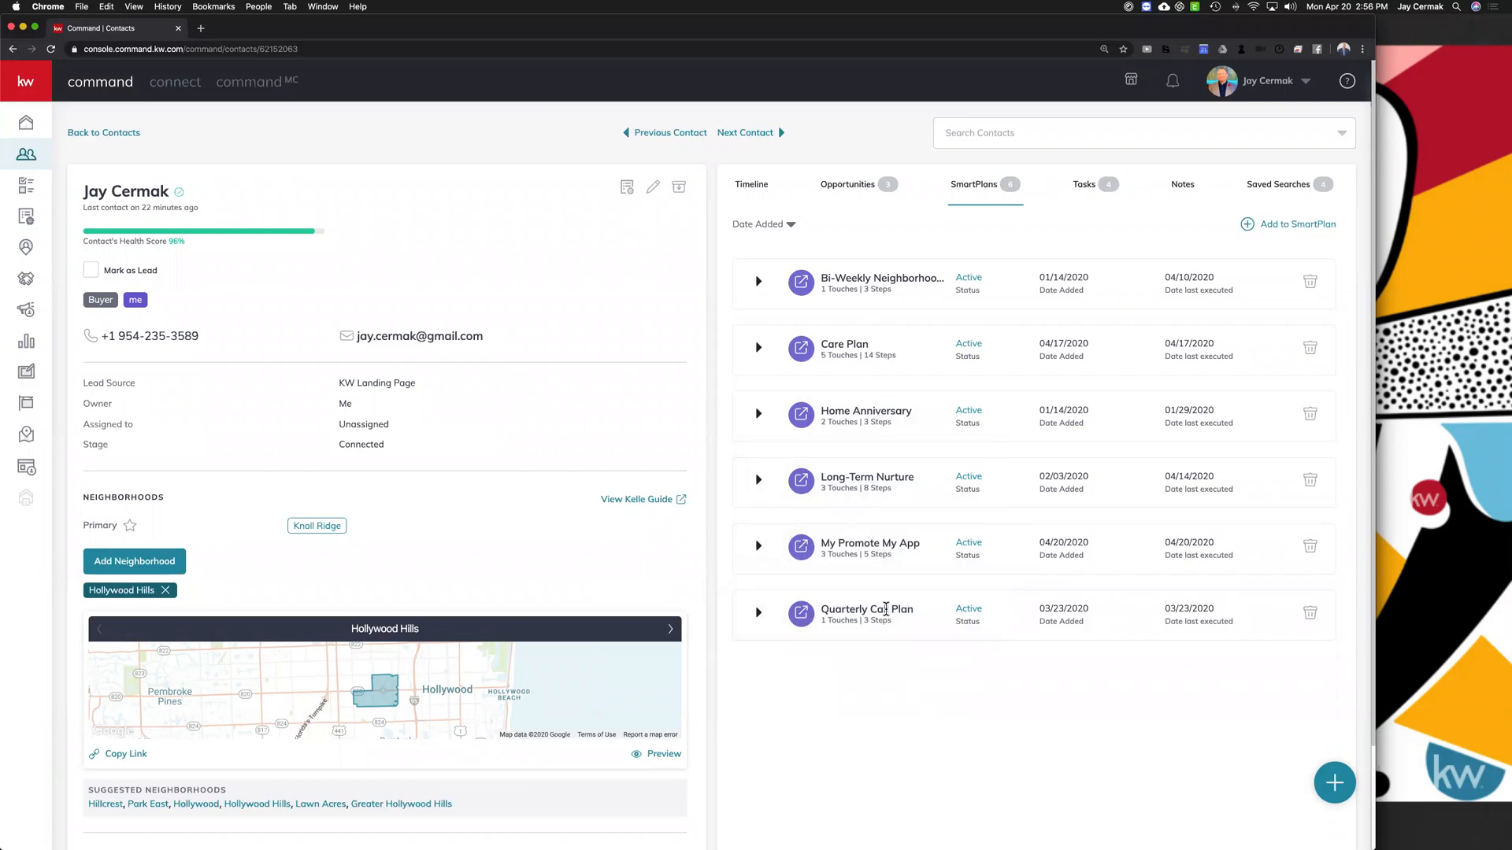
drag(917, 622, 822, 598)
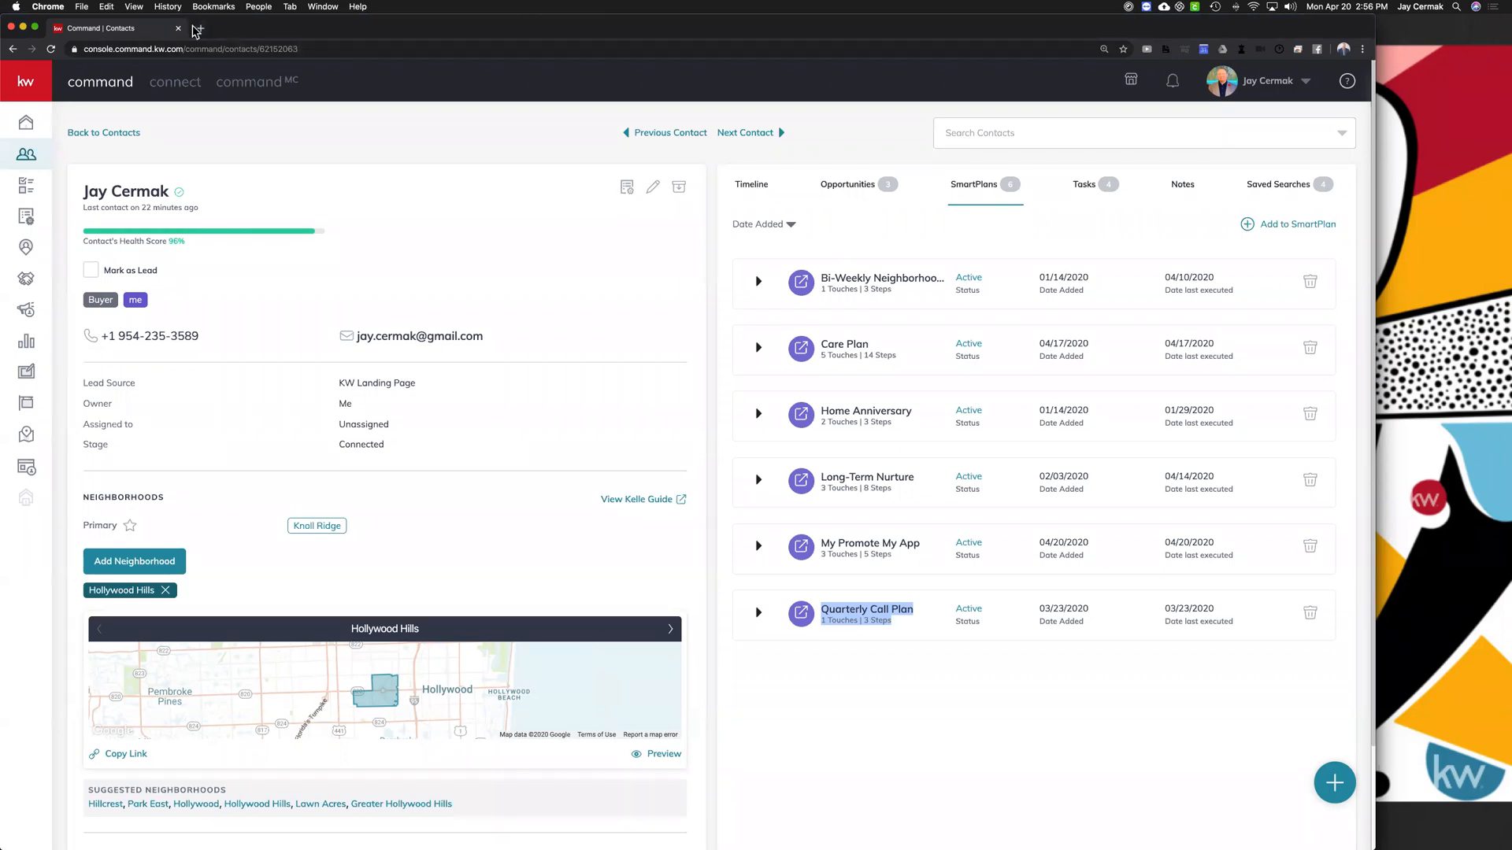
Step: Open YouTube in a new tab and search for the trainer's name with "care plan"
click(196, 29)
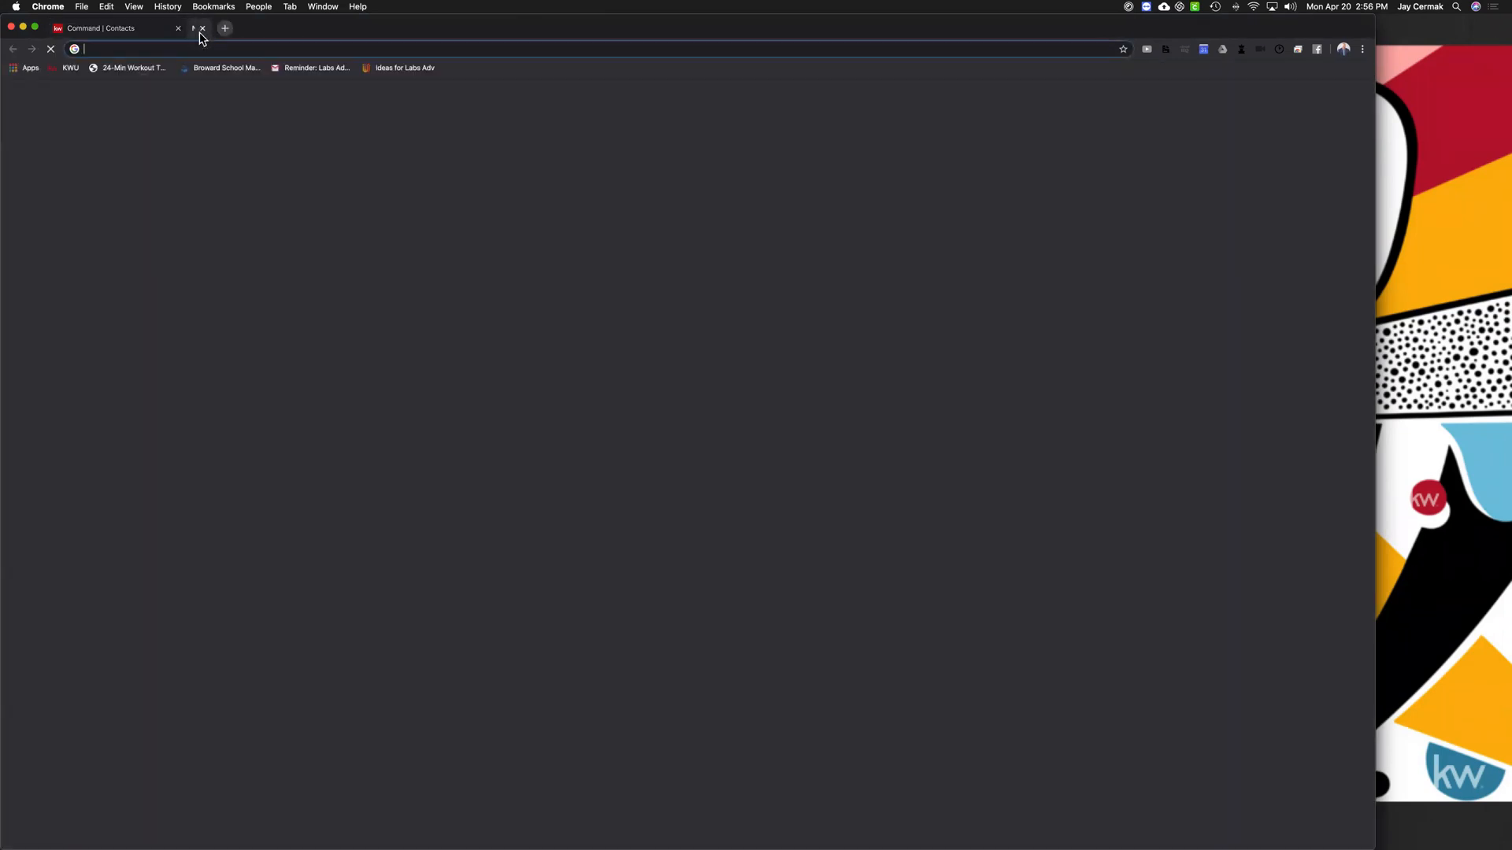
text(youtube.com)
key(Return)
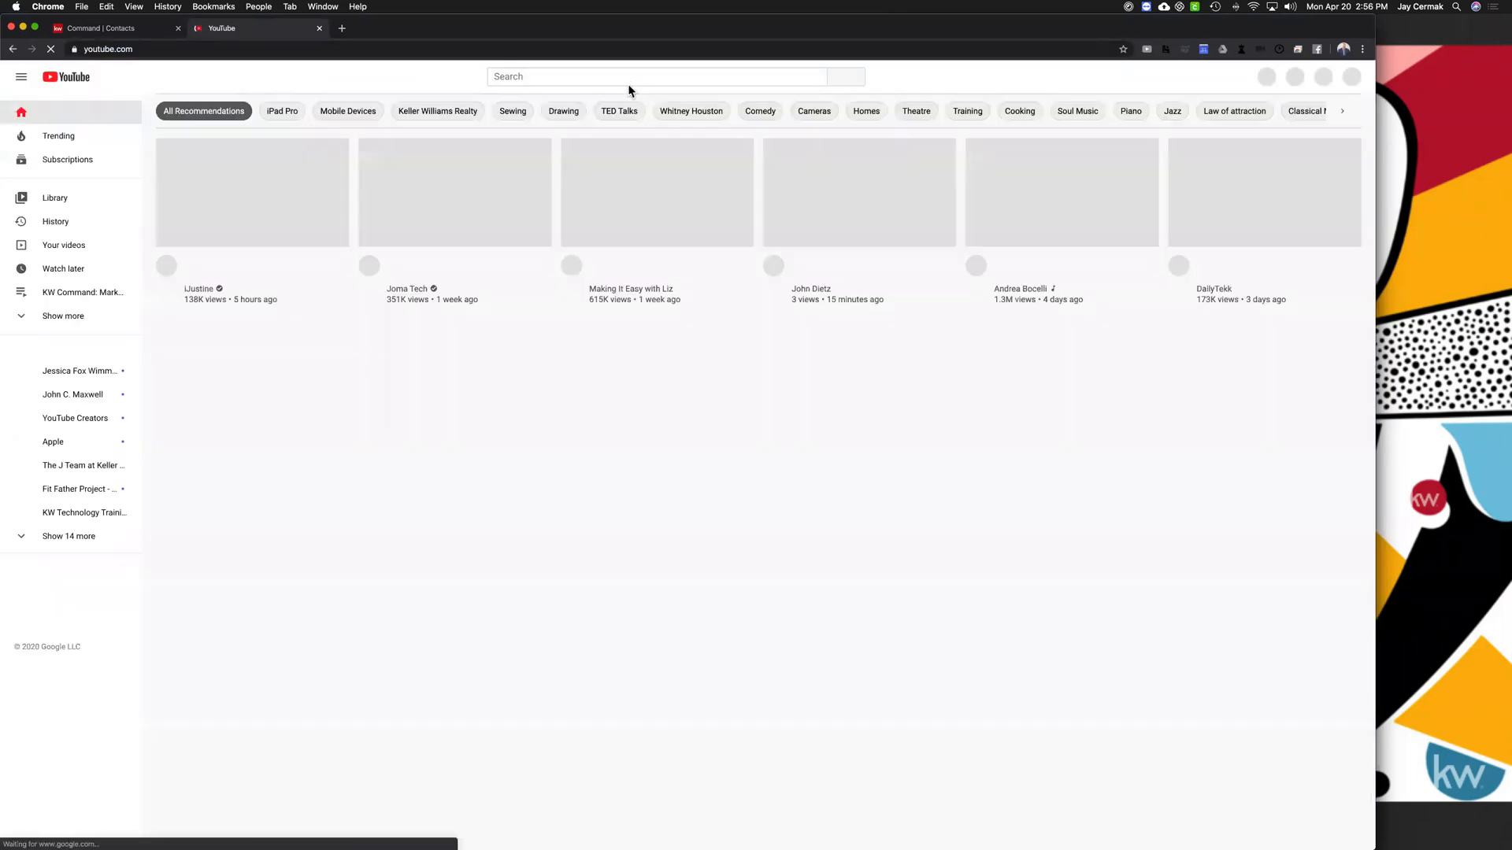
click(624, 79)
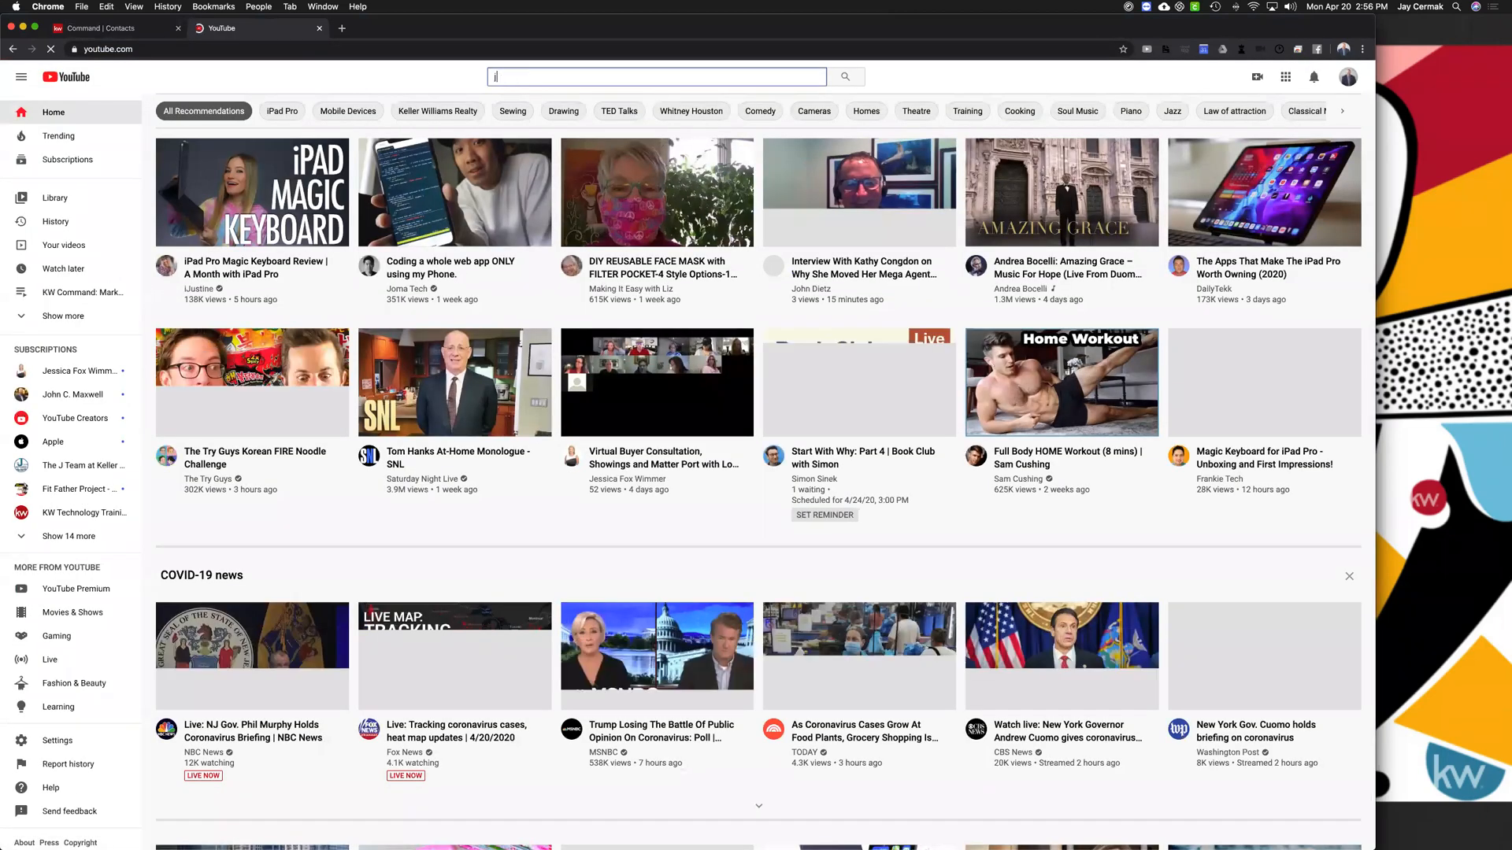
text(jay cermak care plan)
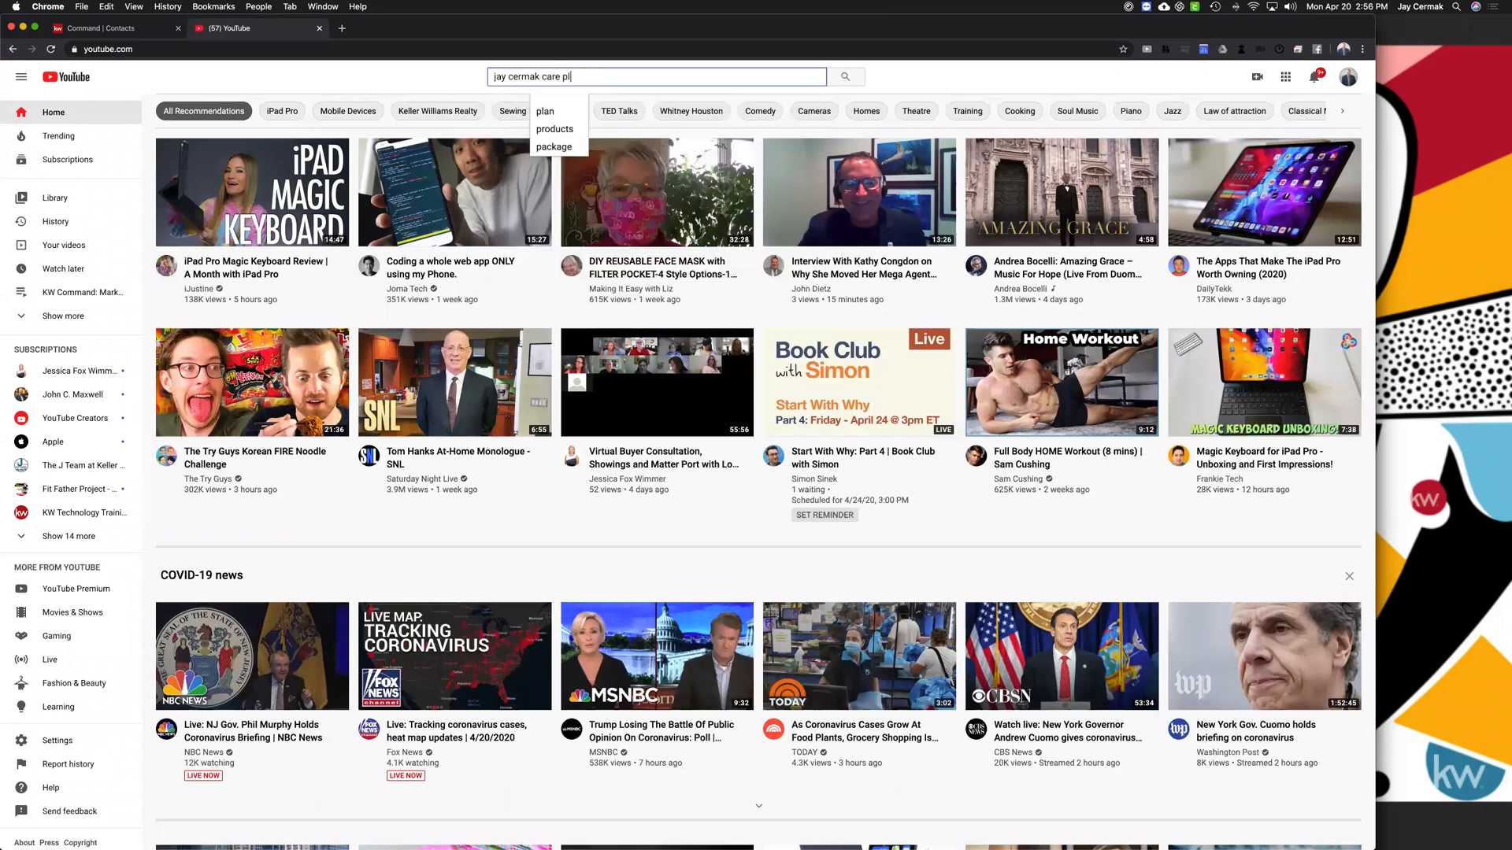
key(Return)
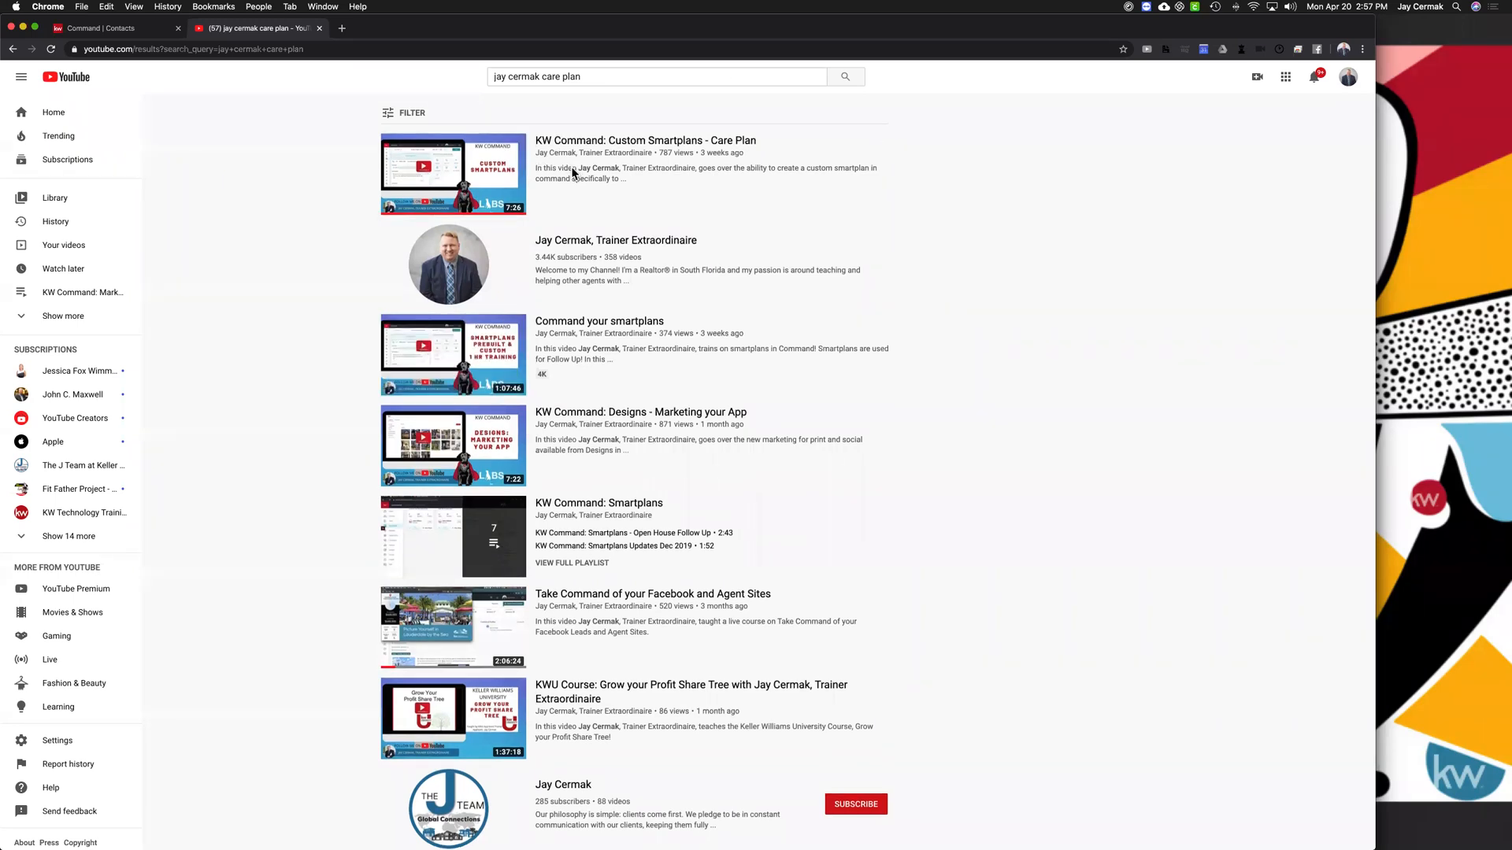
Step: Open the trainer's website in another new tab and view the registration links on its Livestreams page
click(342, 28)
text(jay)
key(Return)
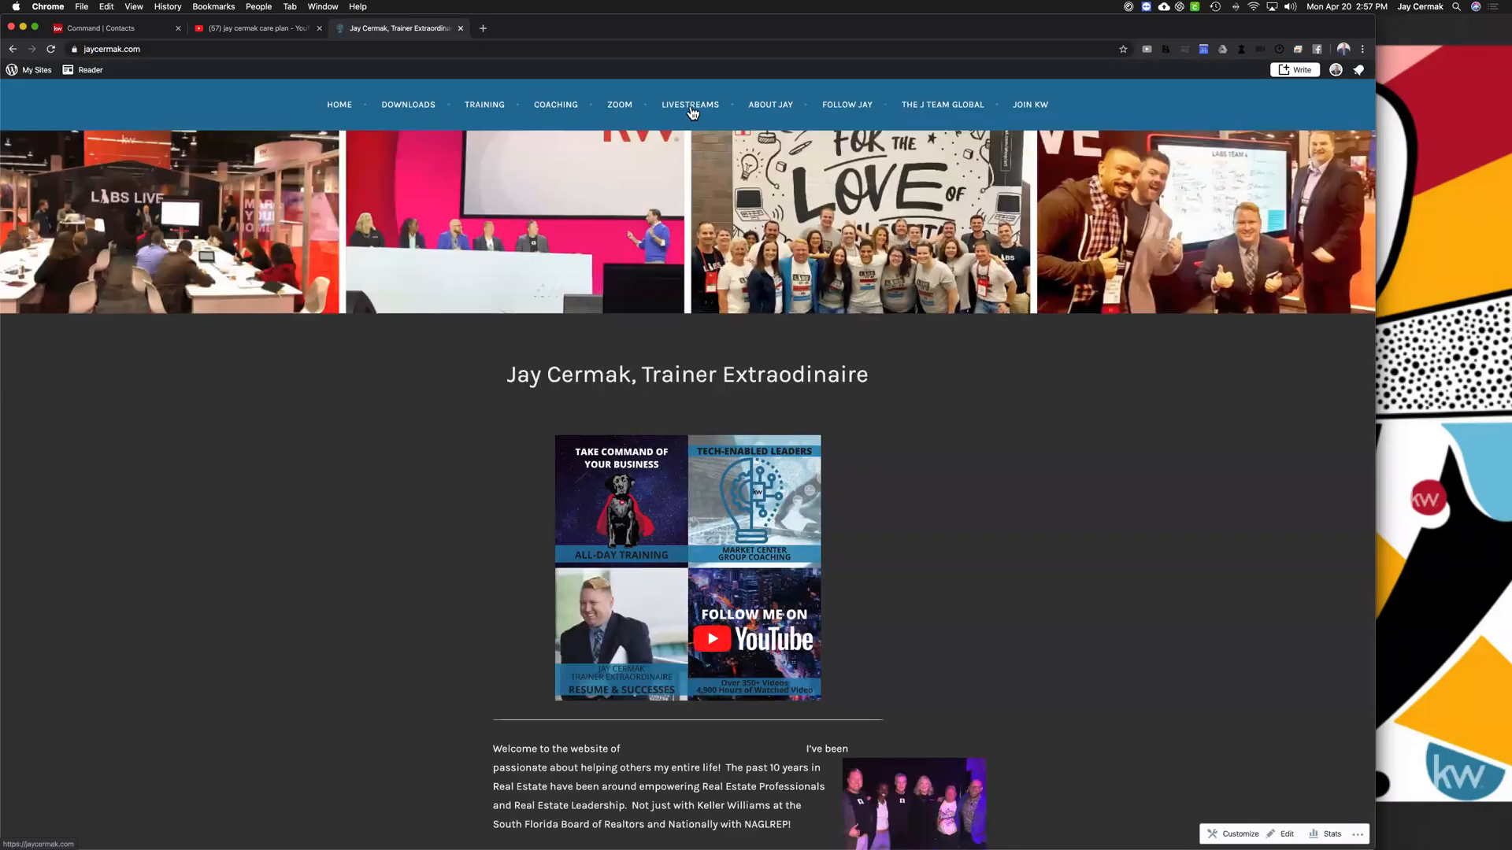
click(691, 111)
scroll(776, 384, down, 5)
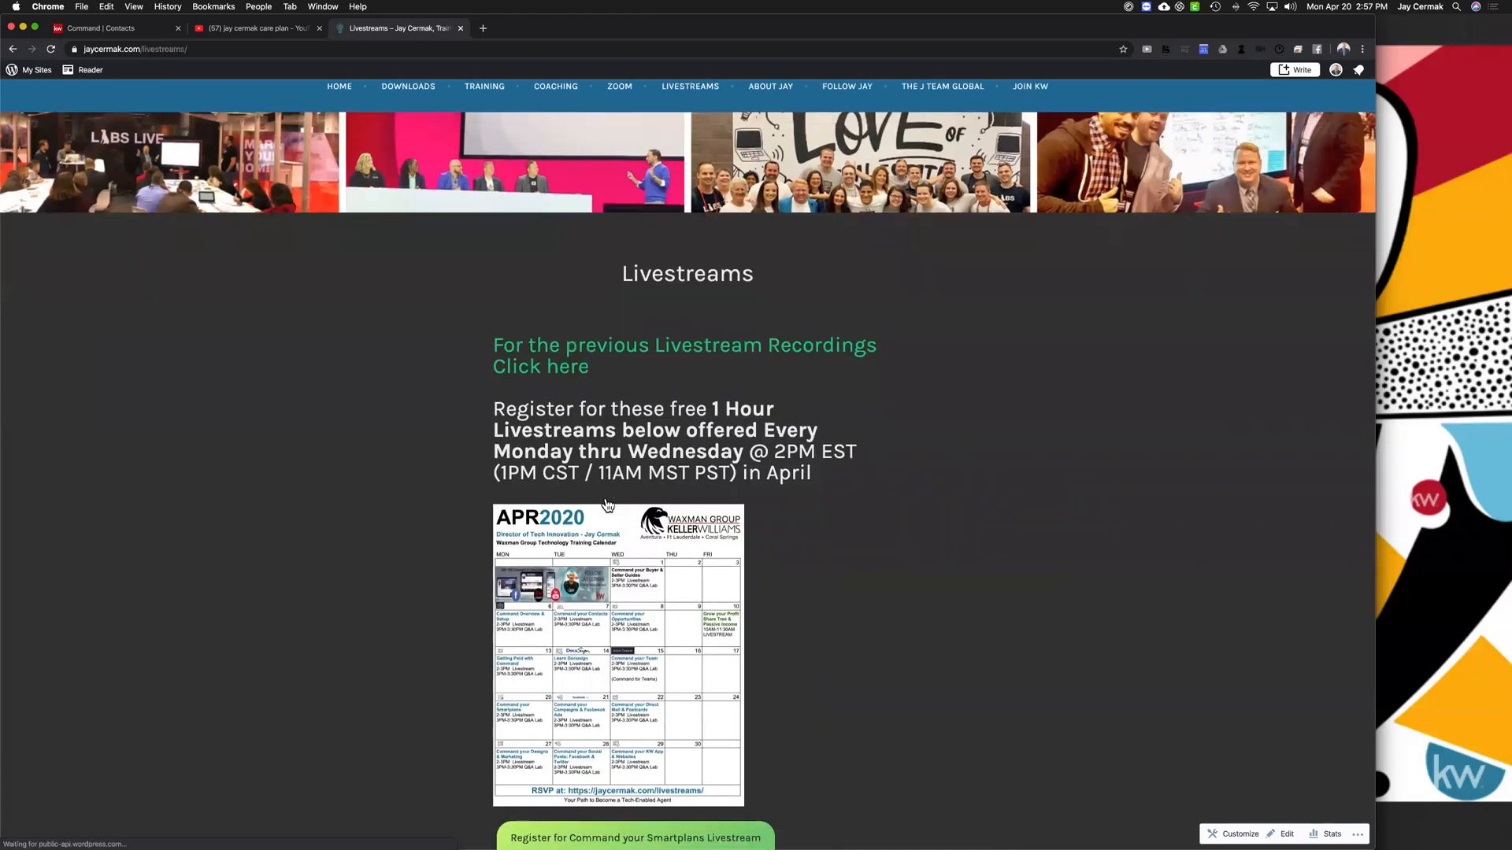
scroll(776, 384, down, 3)
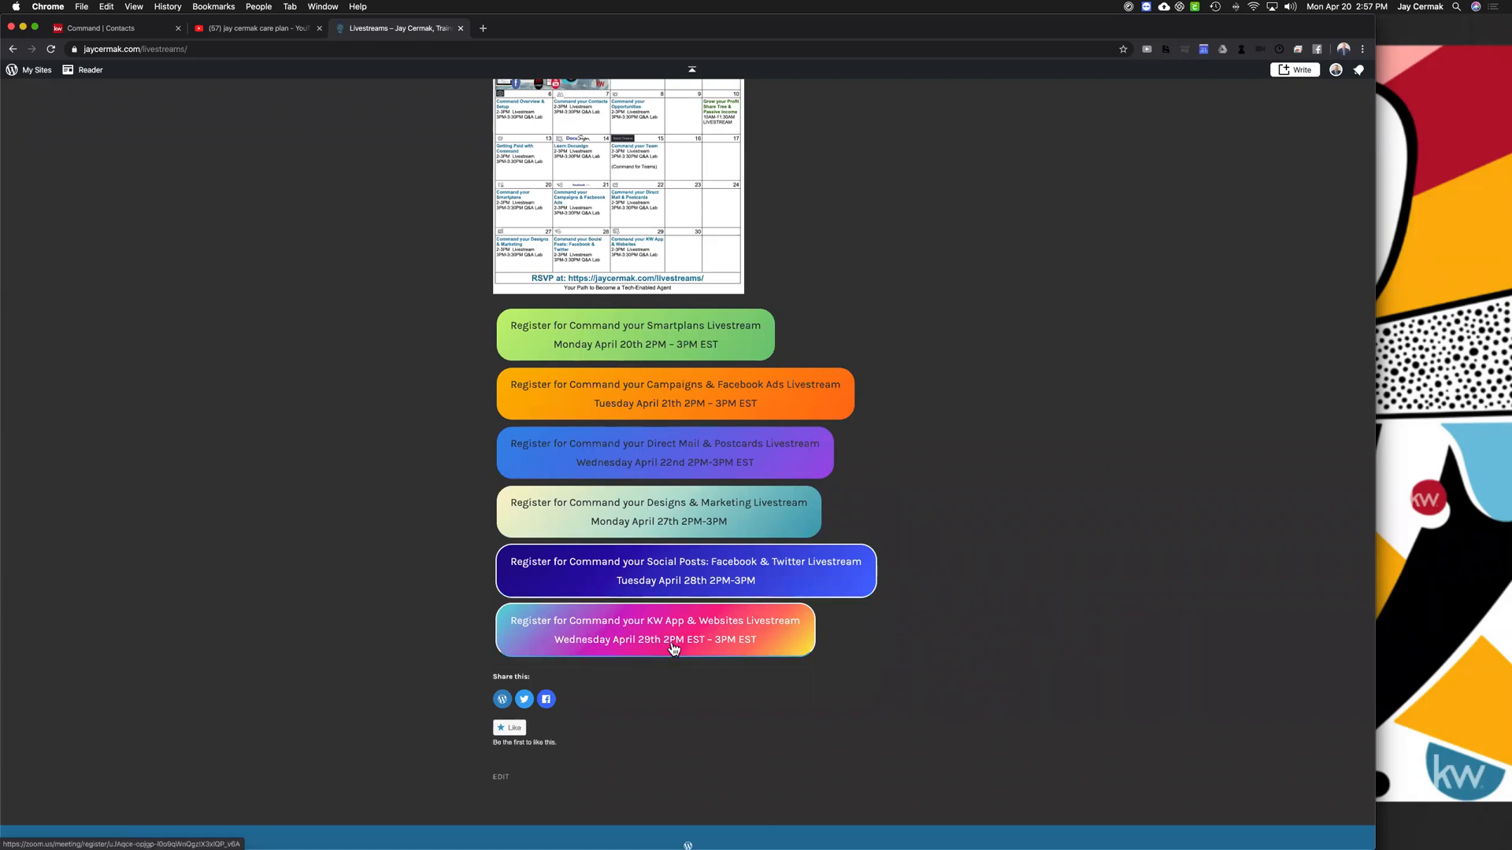
Step: Return from the Livestreams page to the Command tab and open the My SmartPlans list
scroll(744, 367, up, 3)
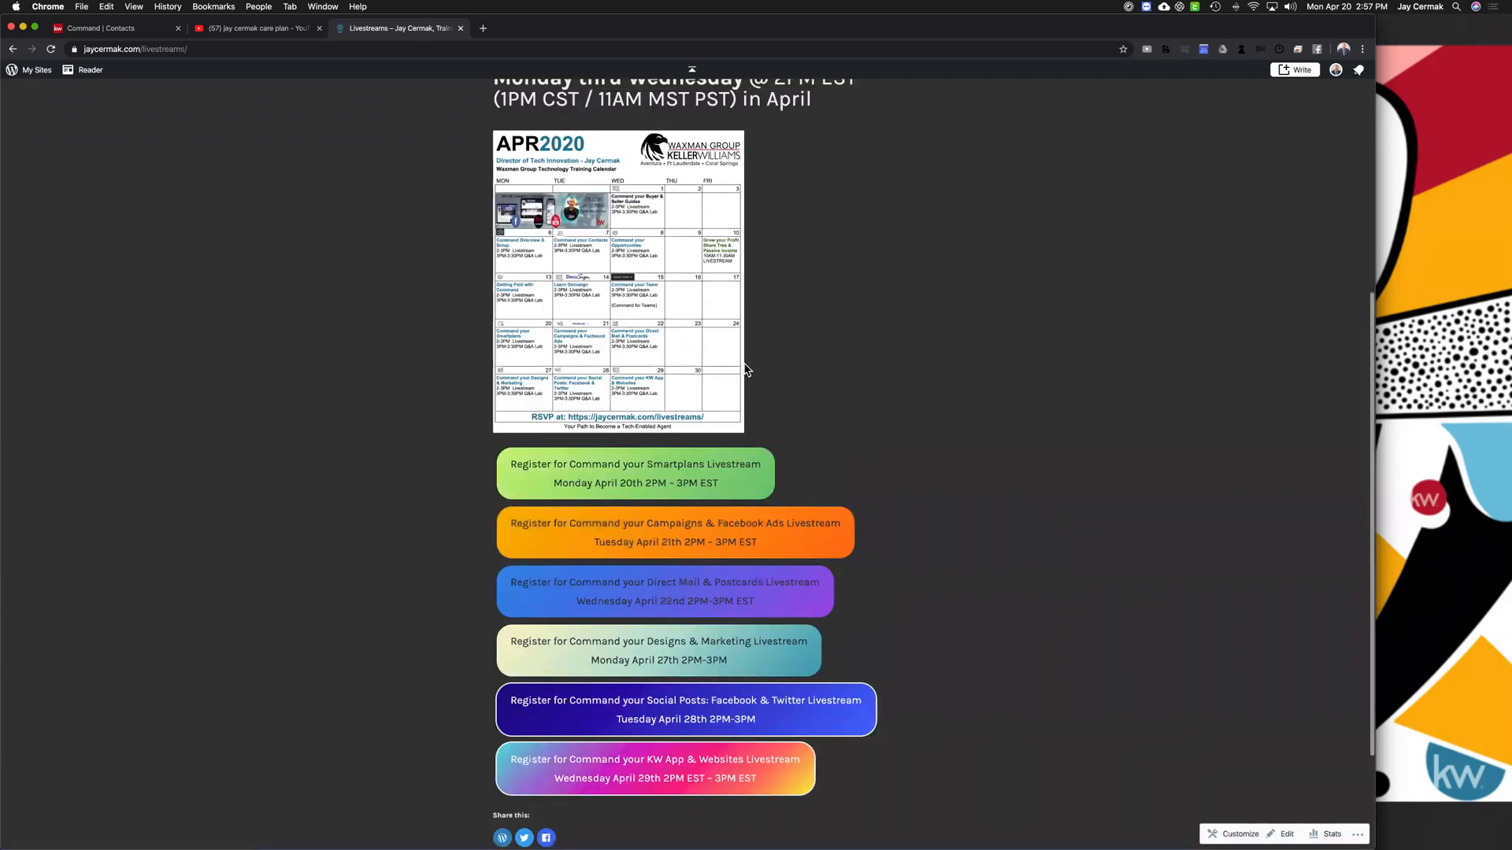
scroll(746, 370, up, 8)
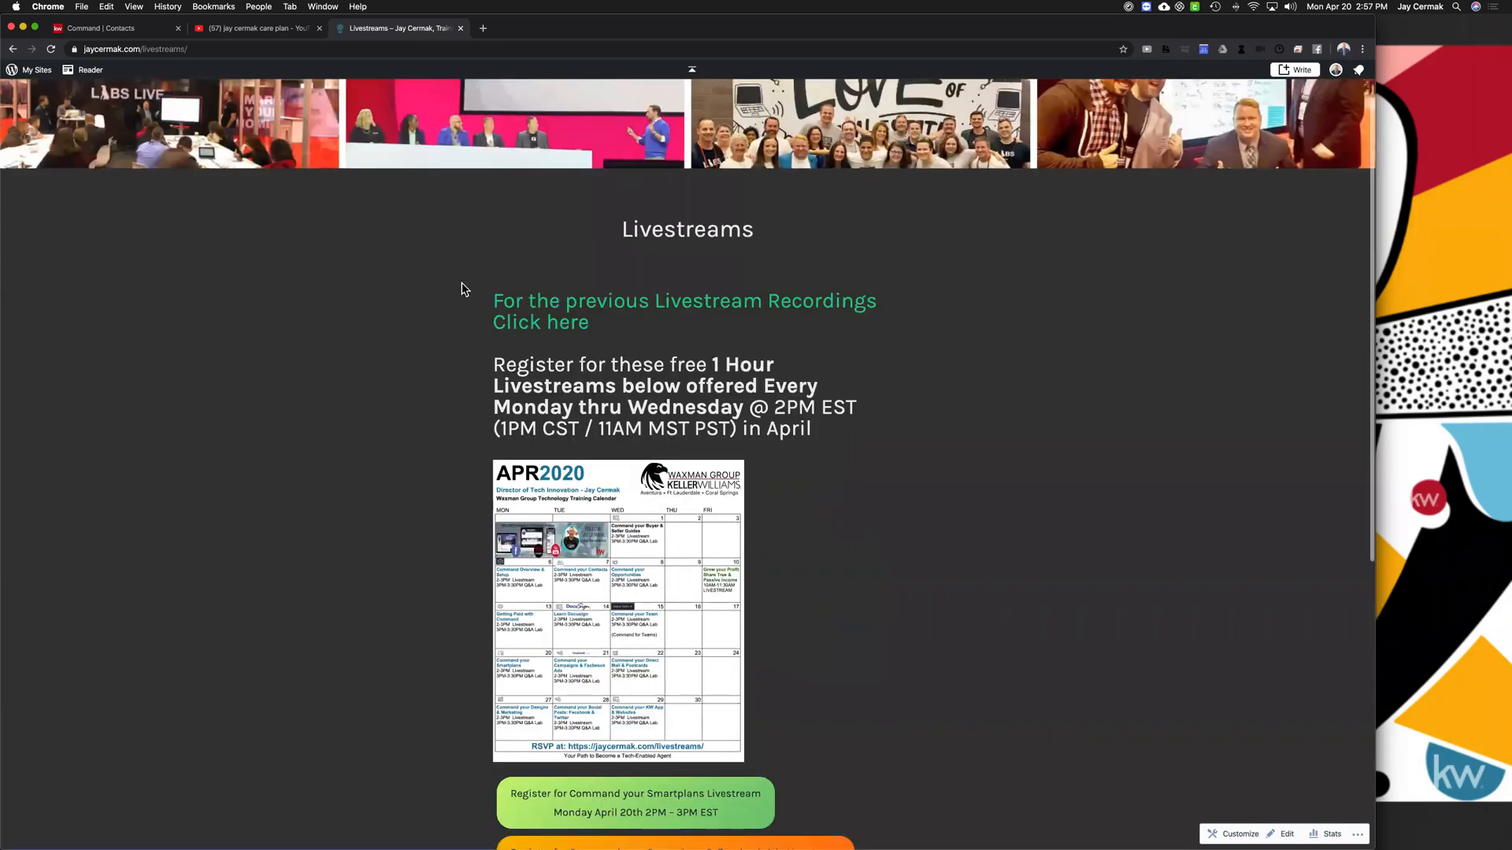
click(134, 27)
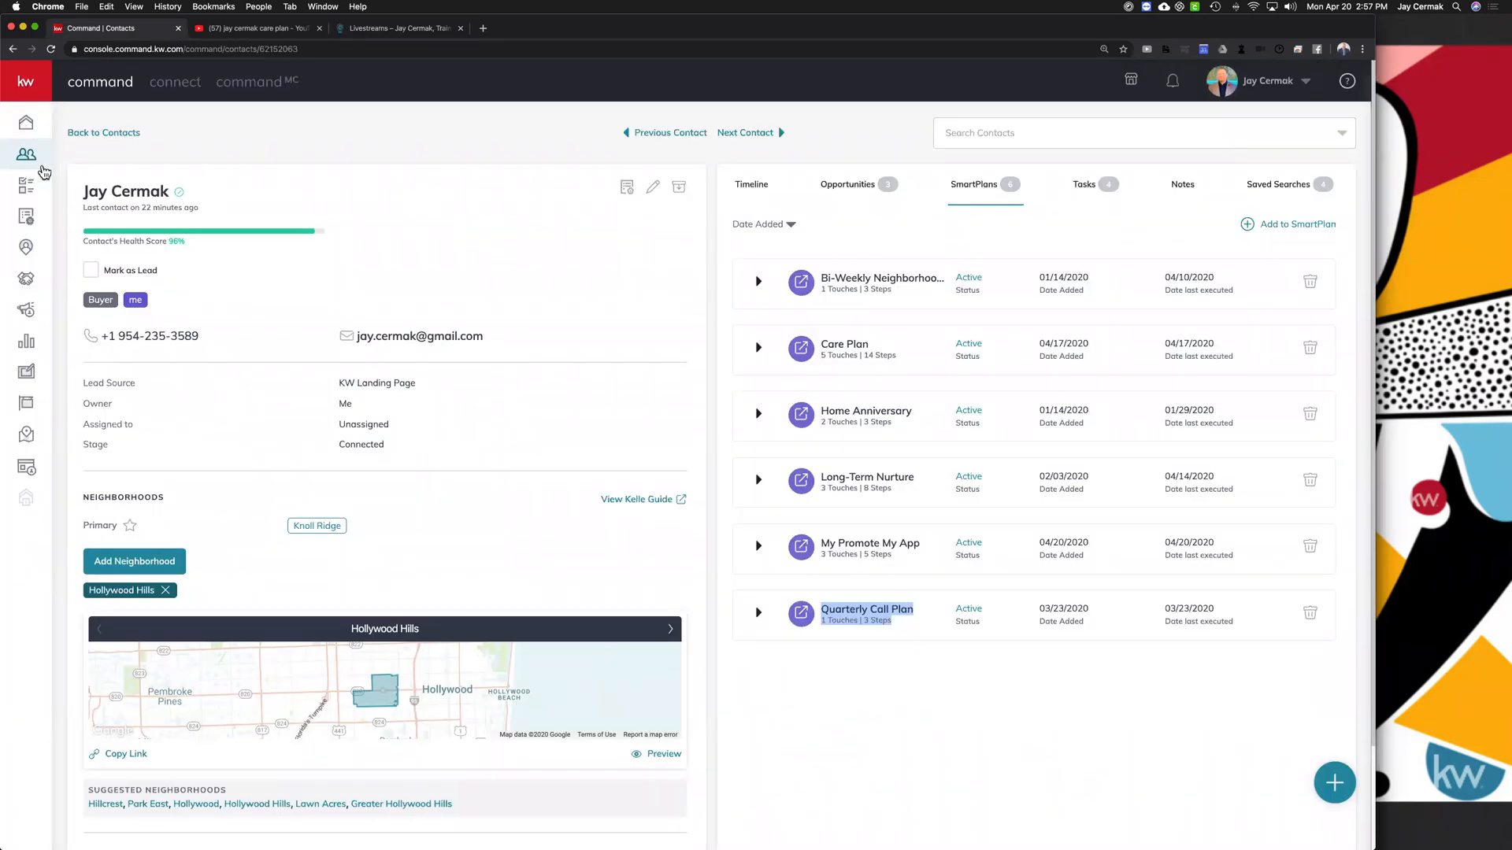
mouse_move(45, 174)
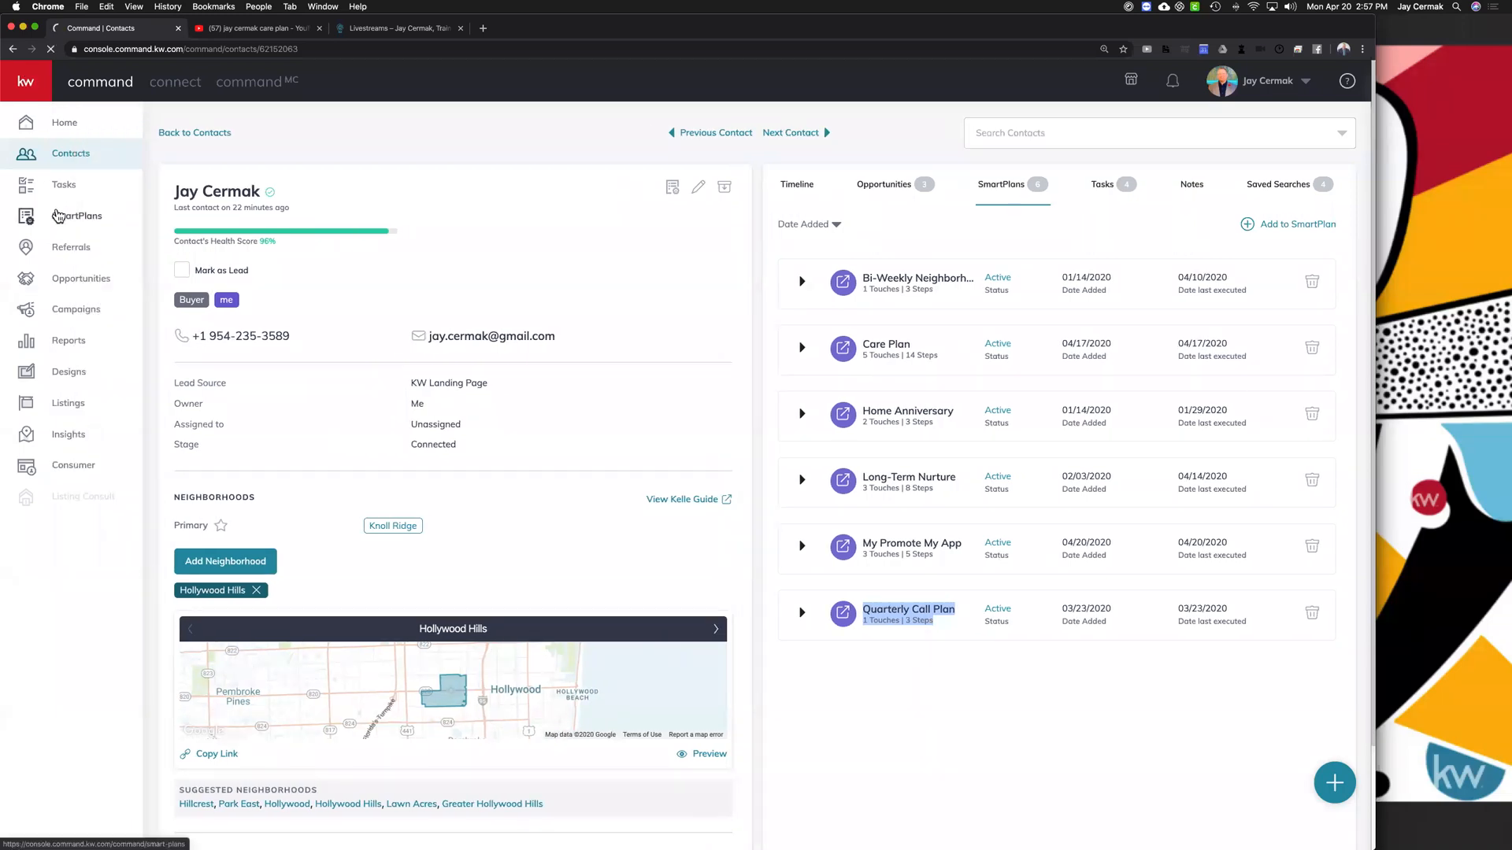
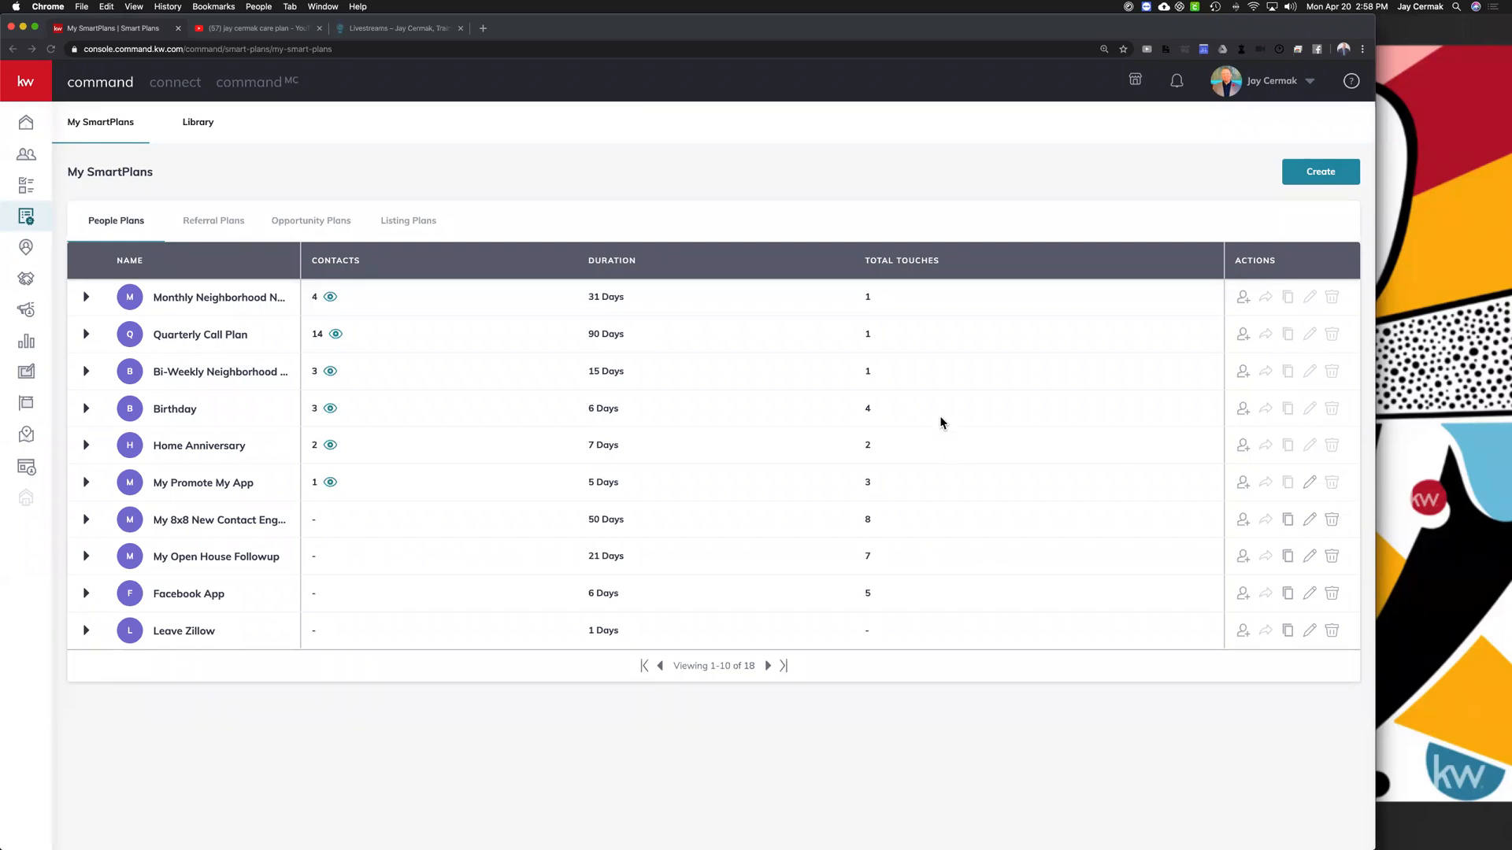
click(924, 240)
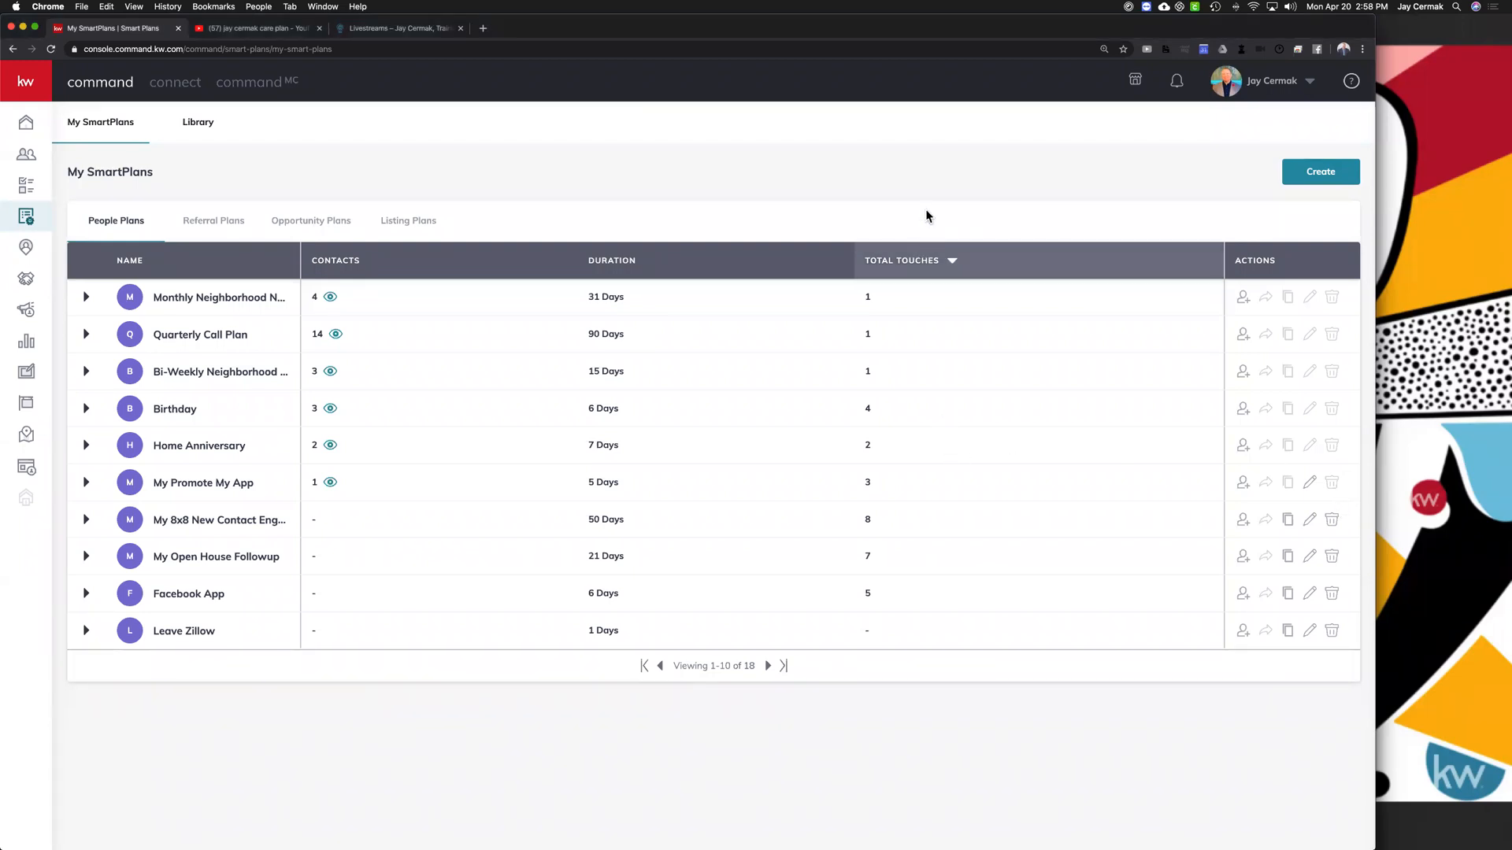
Step: Try to open the Command Email management options from the account's settings page
click(1257, 84)
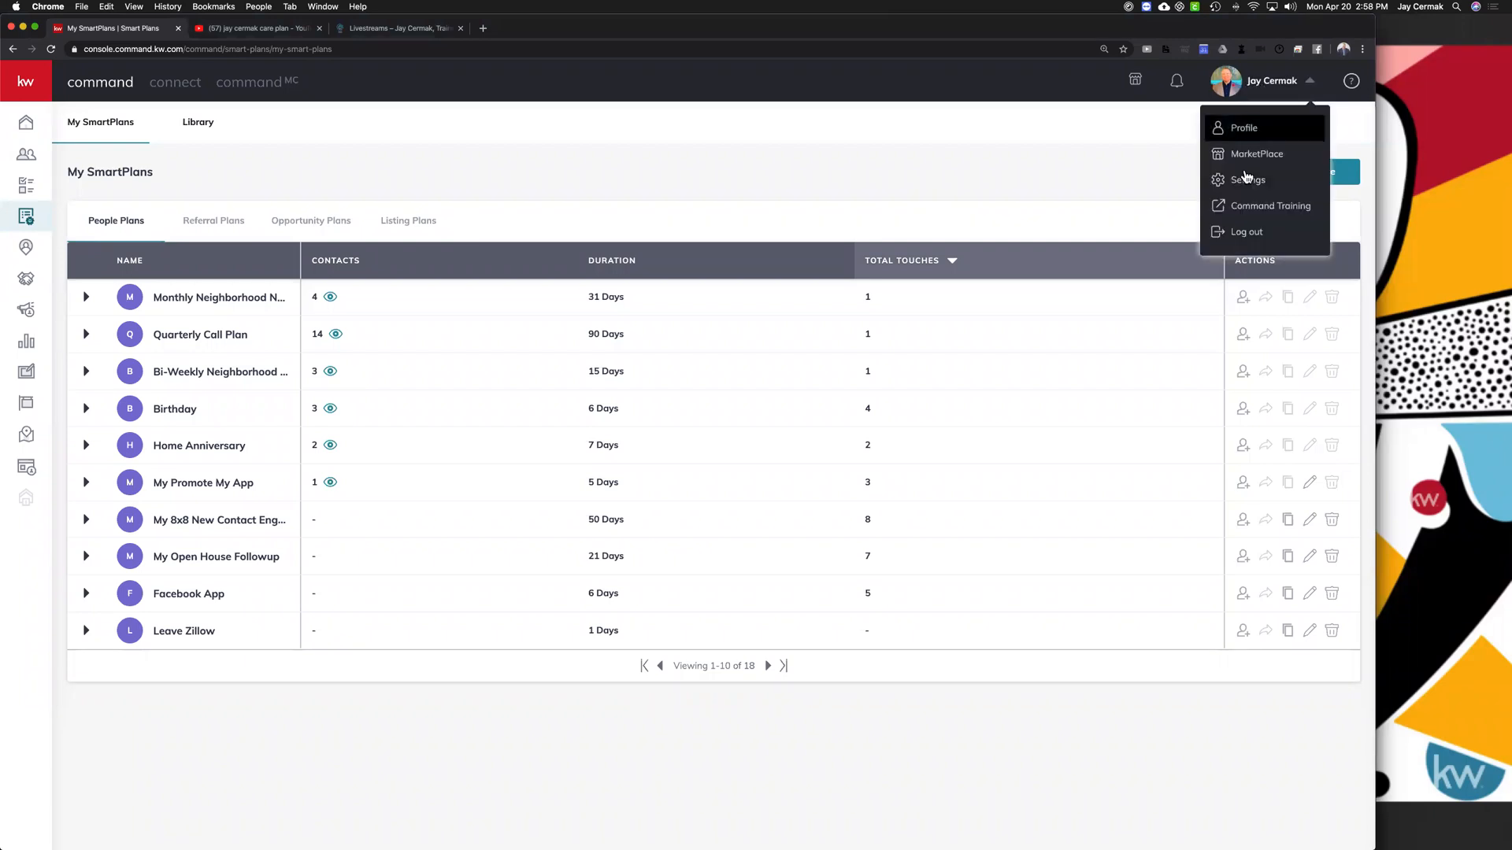
click(1245, 184)
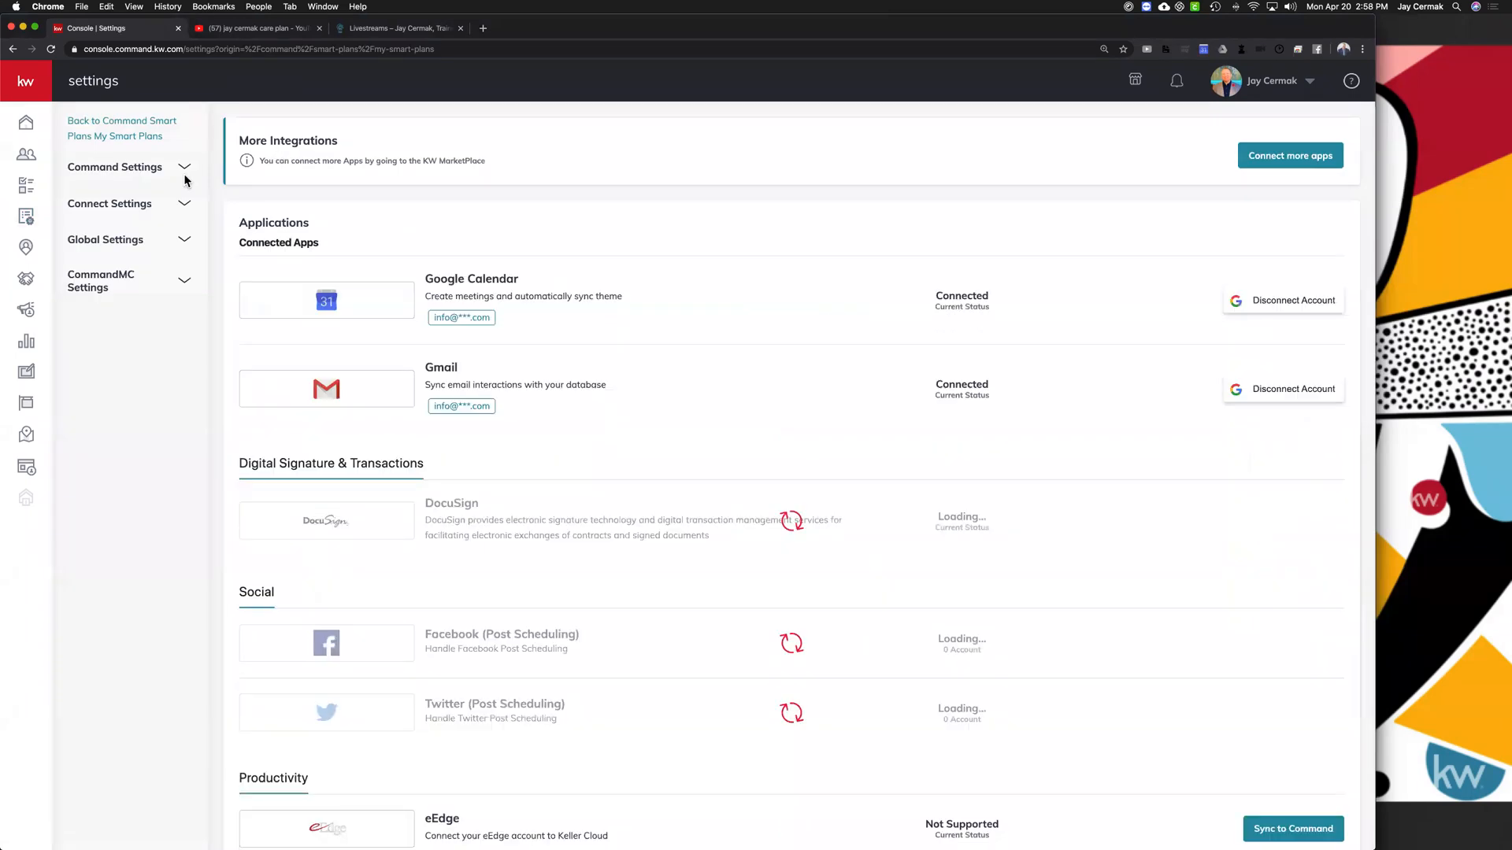
scroll(589, 408, down, 10)
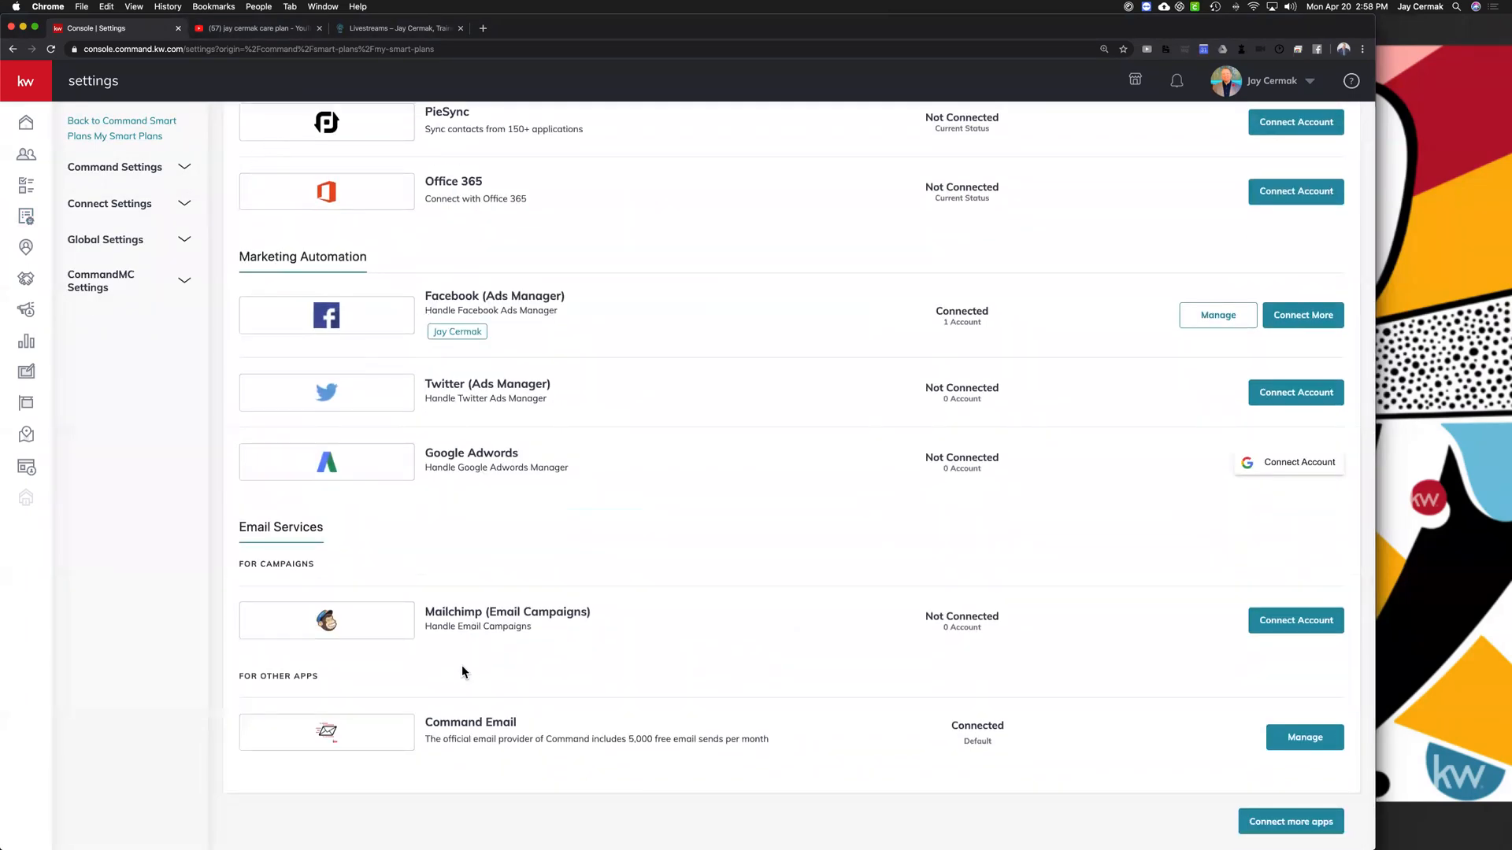
drag(424, 718, 630, 724)
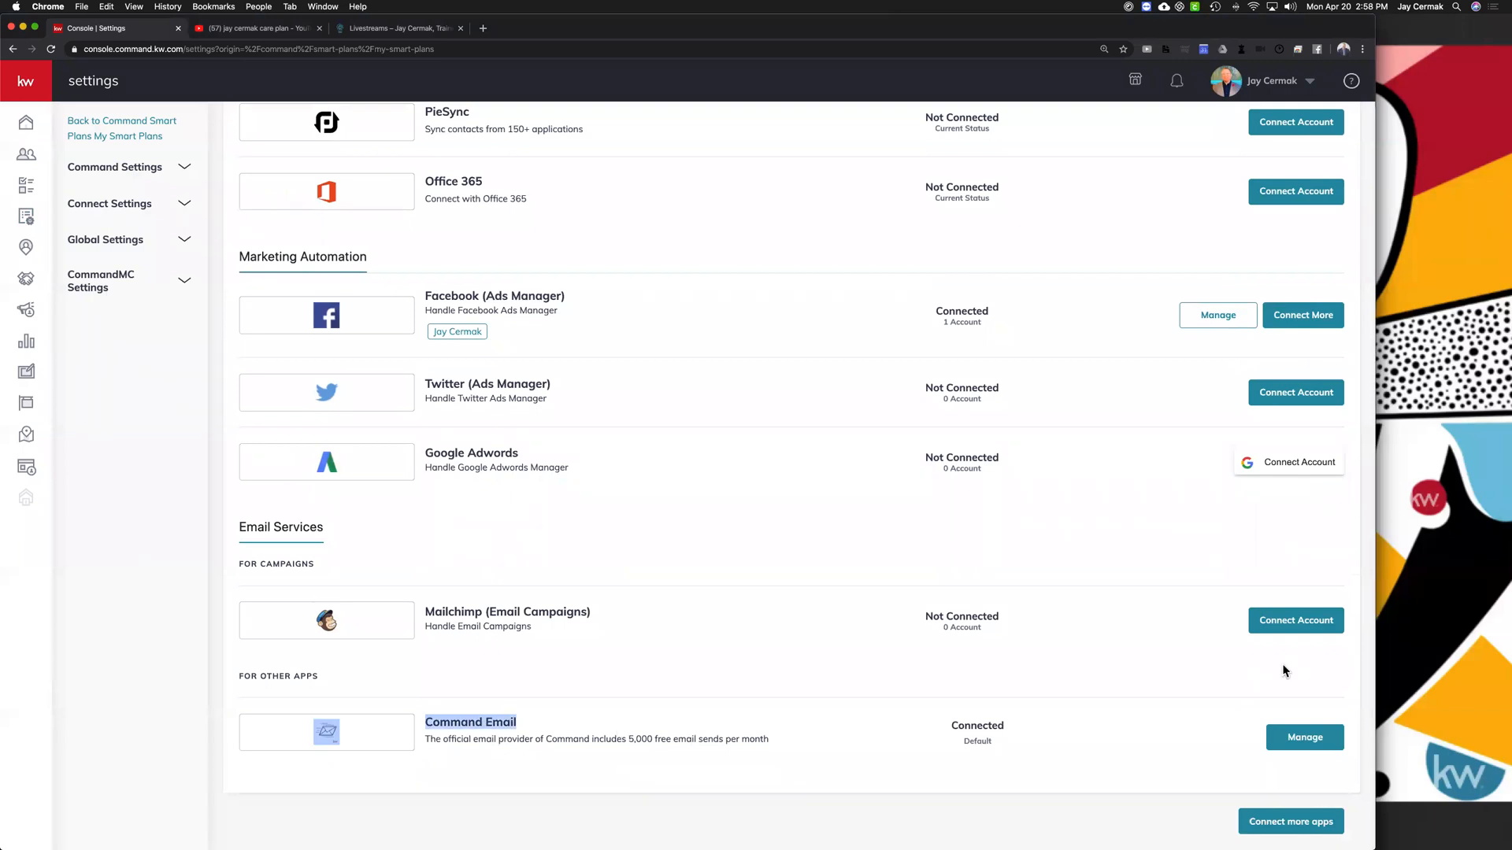
click(1301, 737)
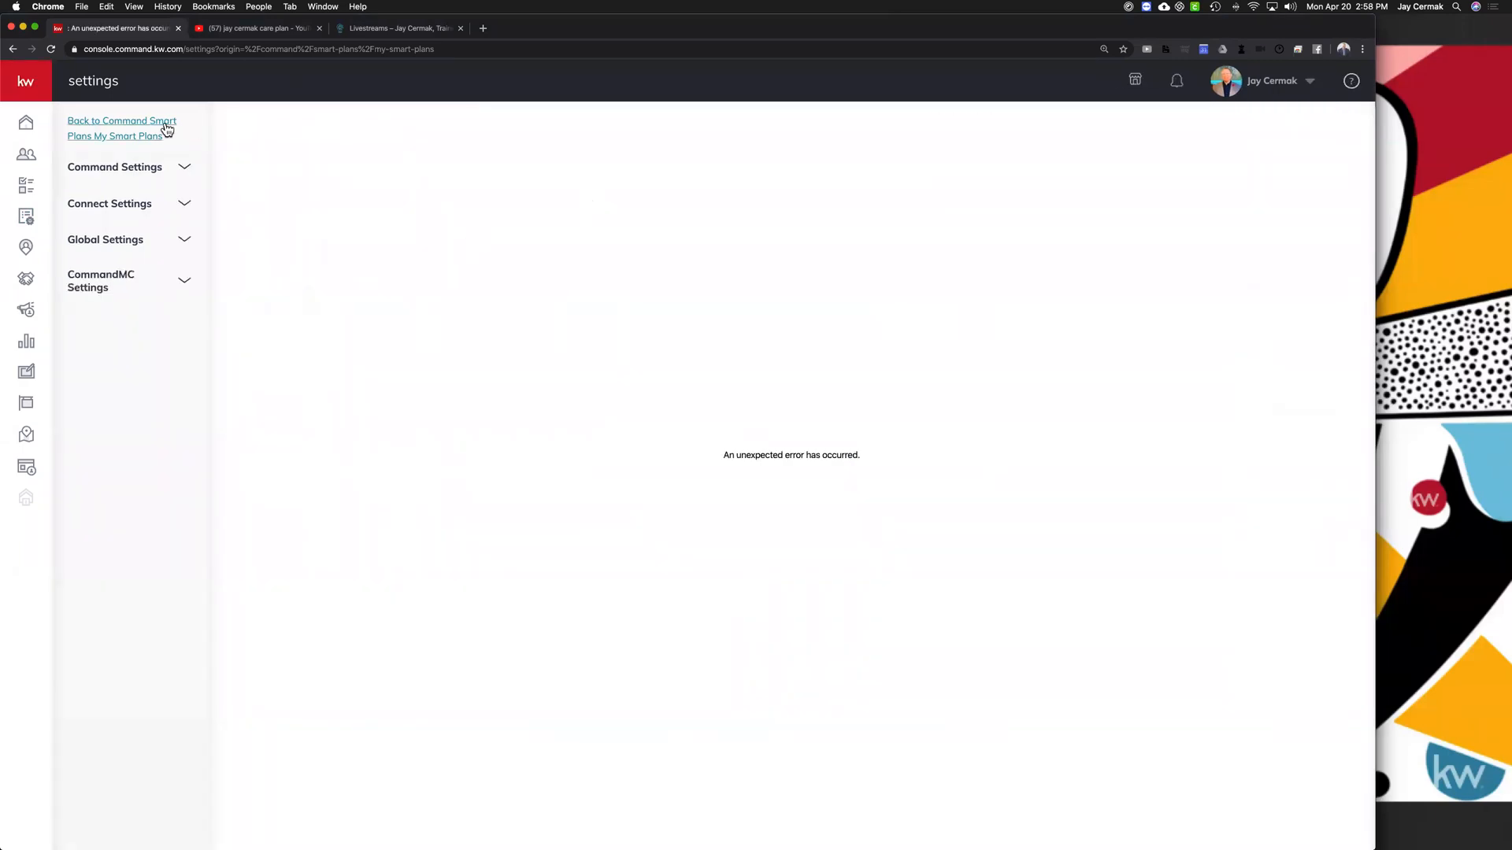
click(14, 49)
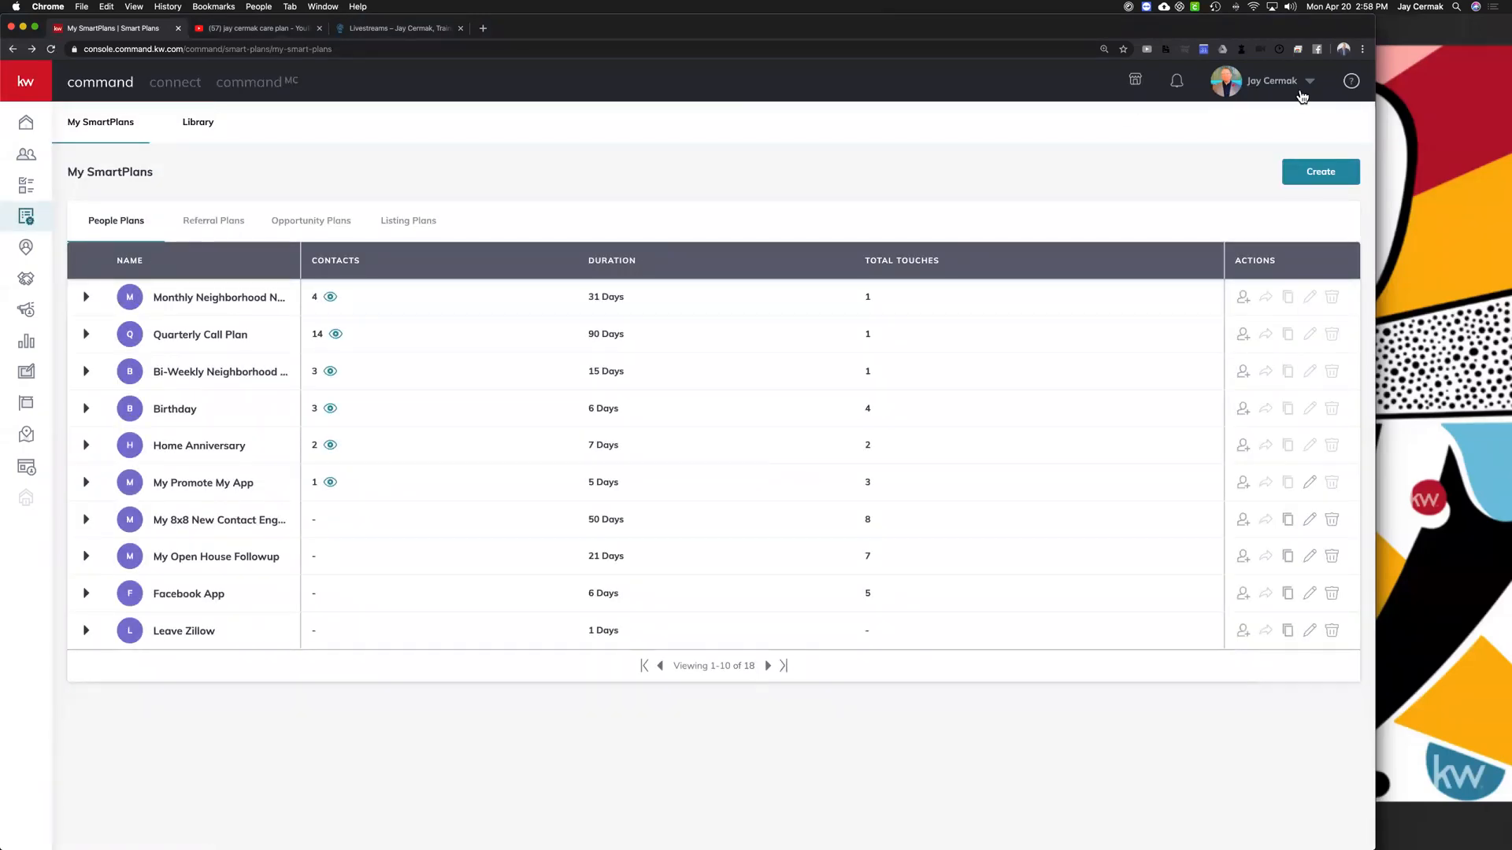
Step: Reopen the account settings from My SmartPlans and open the management options for Command Email
click(1303, 88)
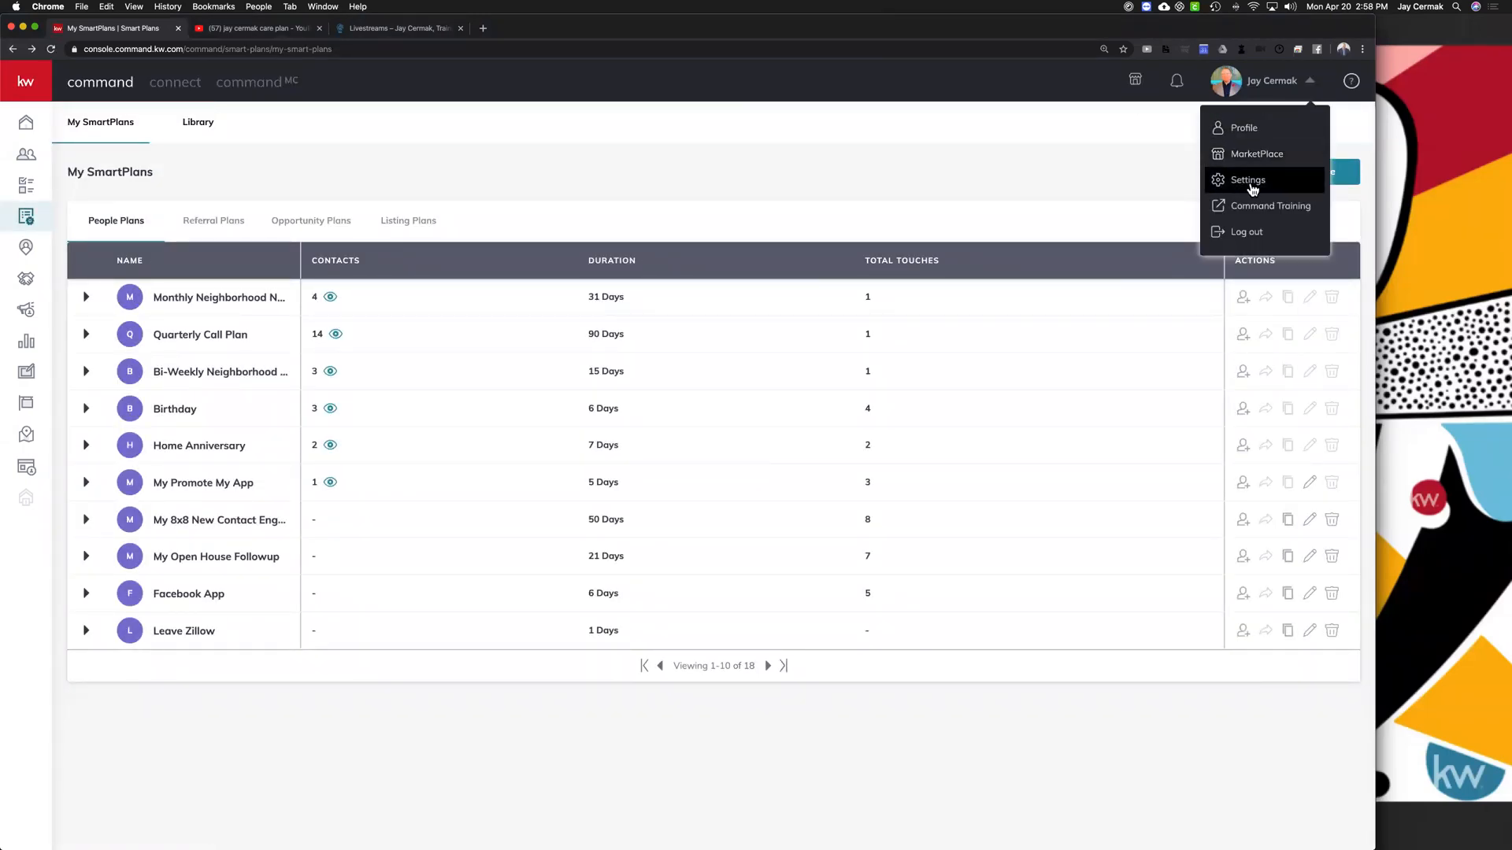
click(1250, 181)
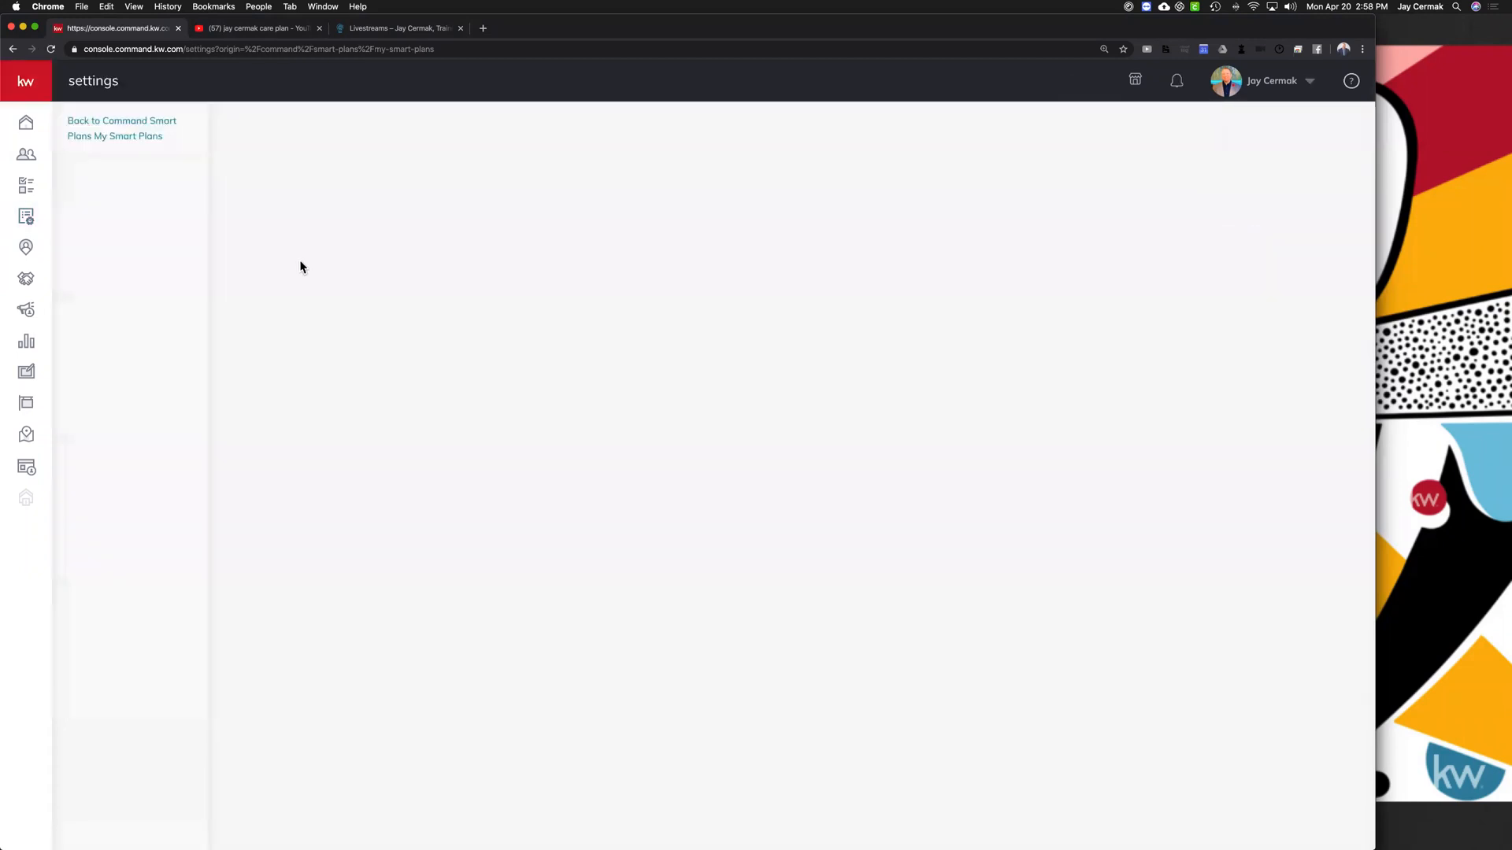
scroll(561, 609, down, 7)
scroll(562, 614, down, 5)
click(1305, 738)
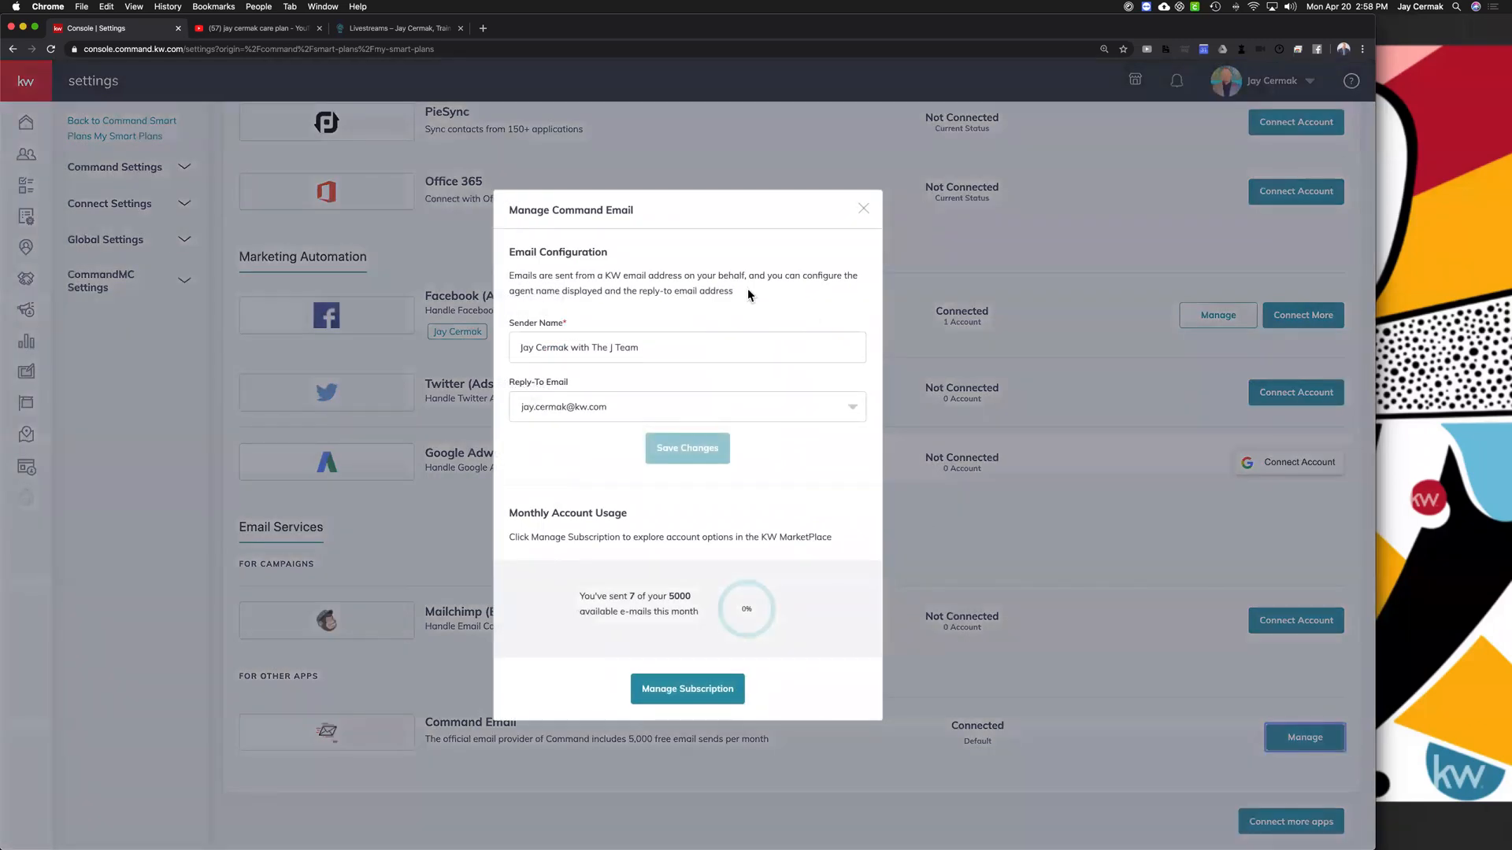
Step: Review the sender name and the available reply-to email choices, including adding a custom email, in the Command Email configuration
drag(511, 342, 696, 348)
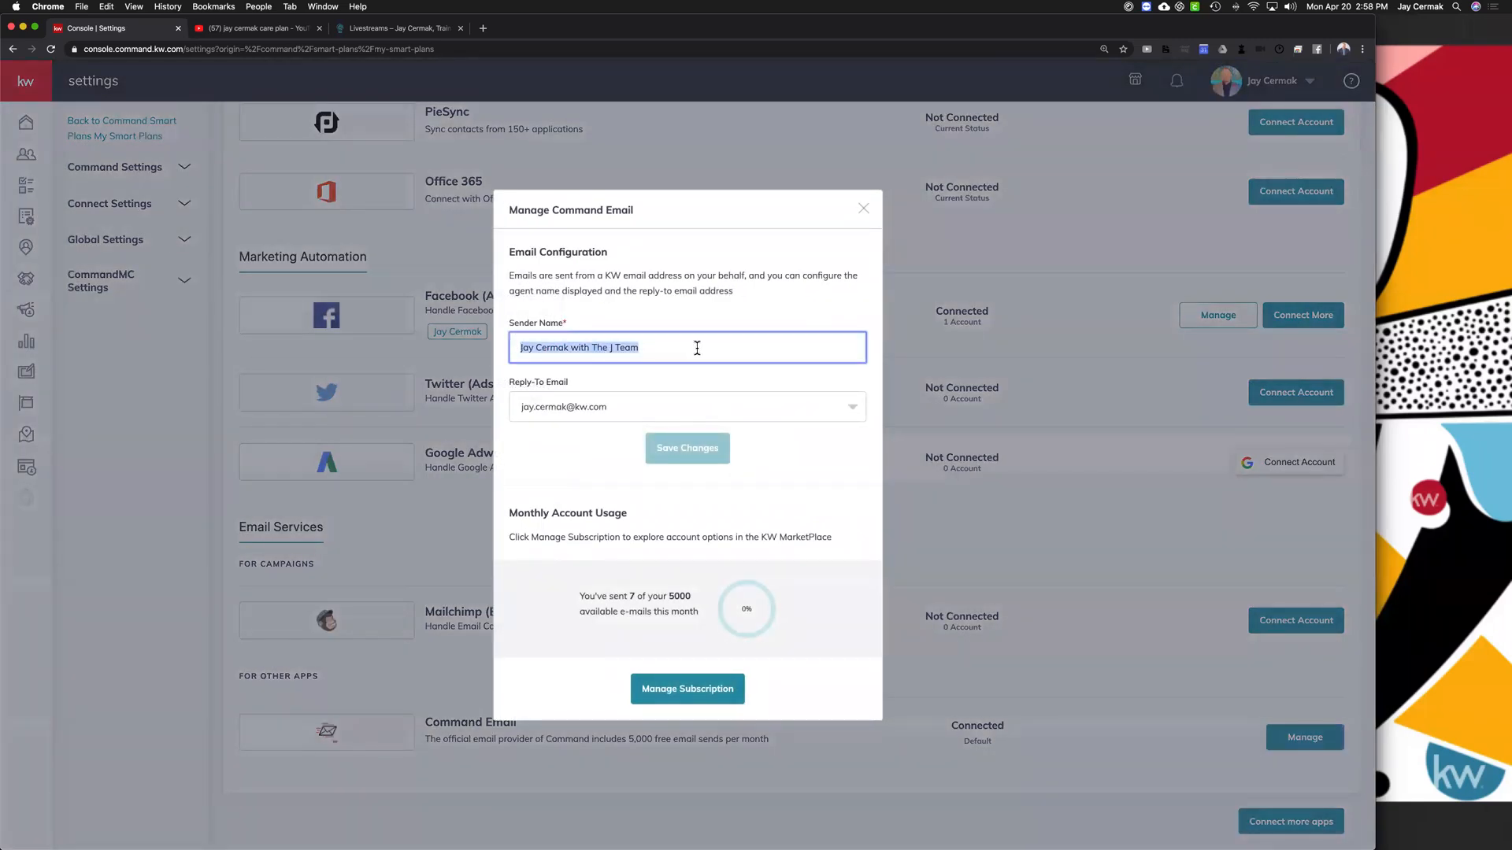
click(652, 408)
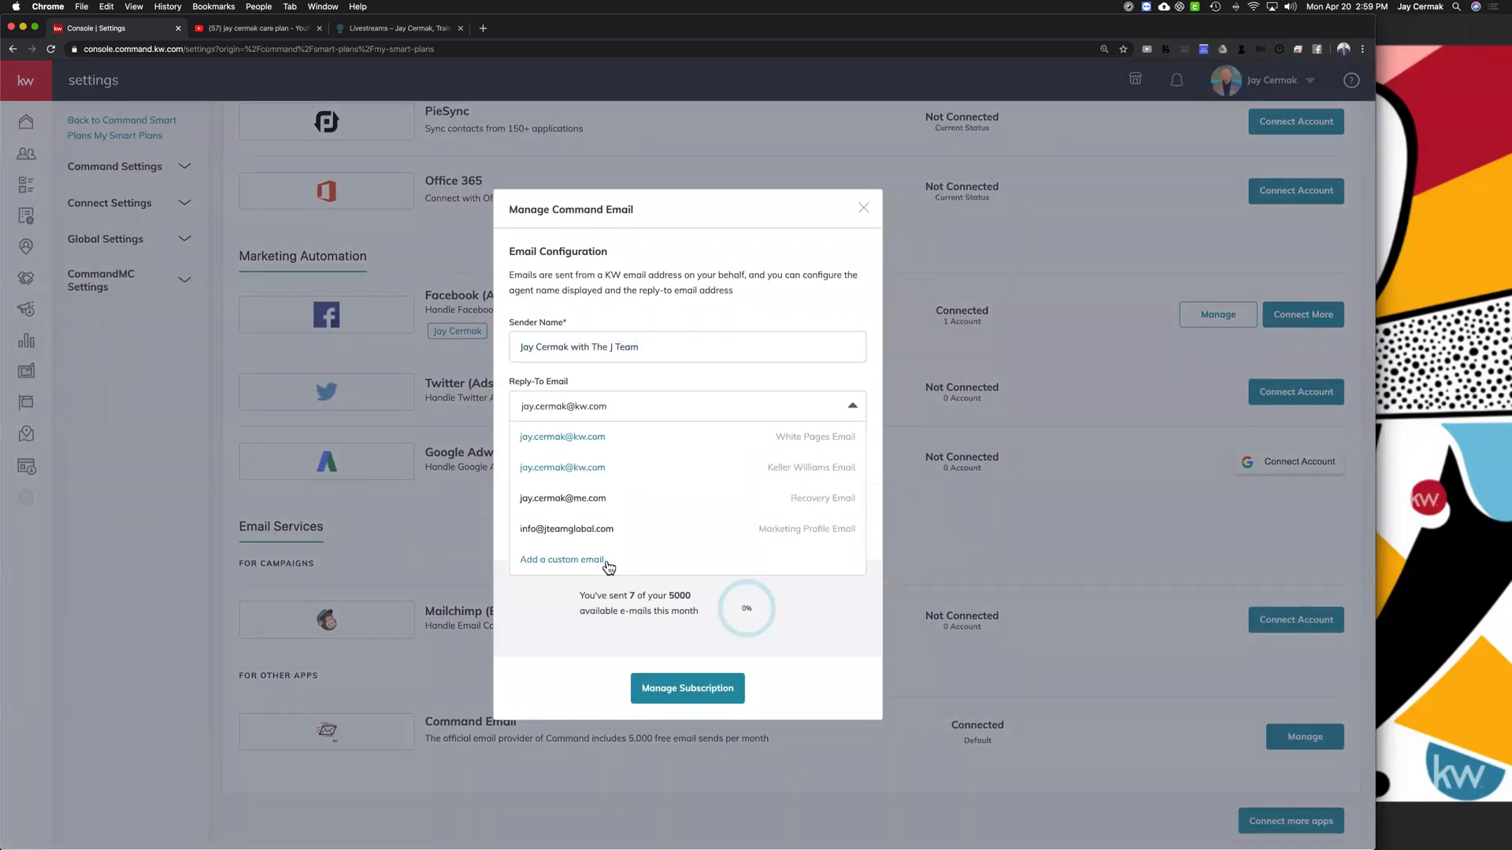
click(615, 407)
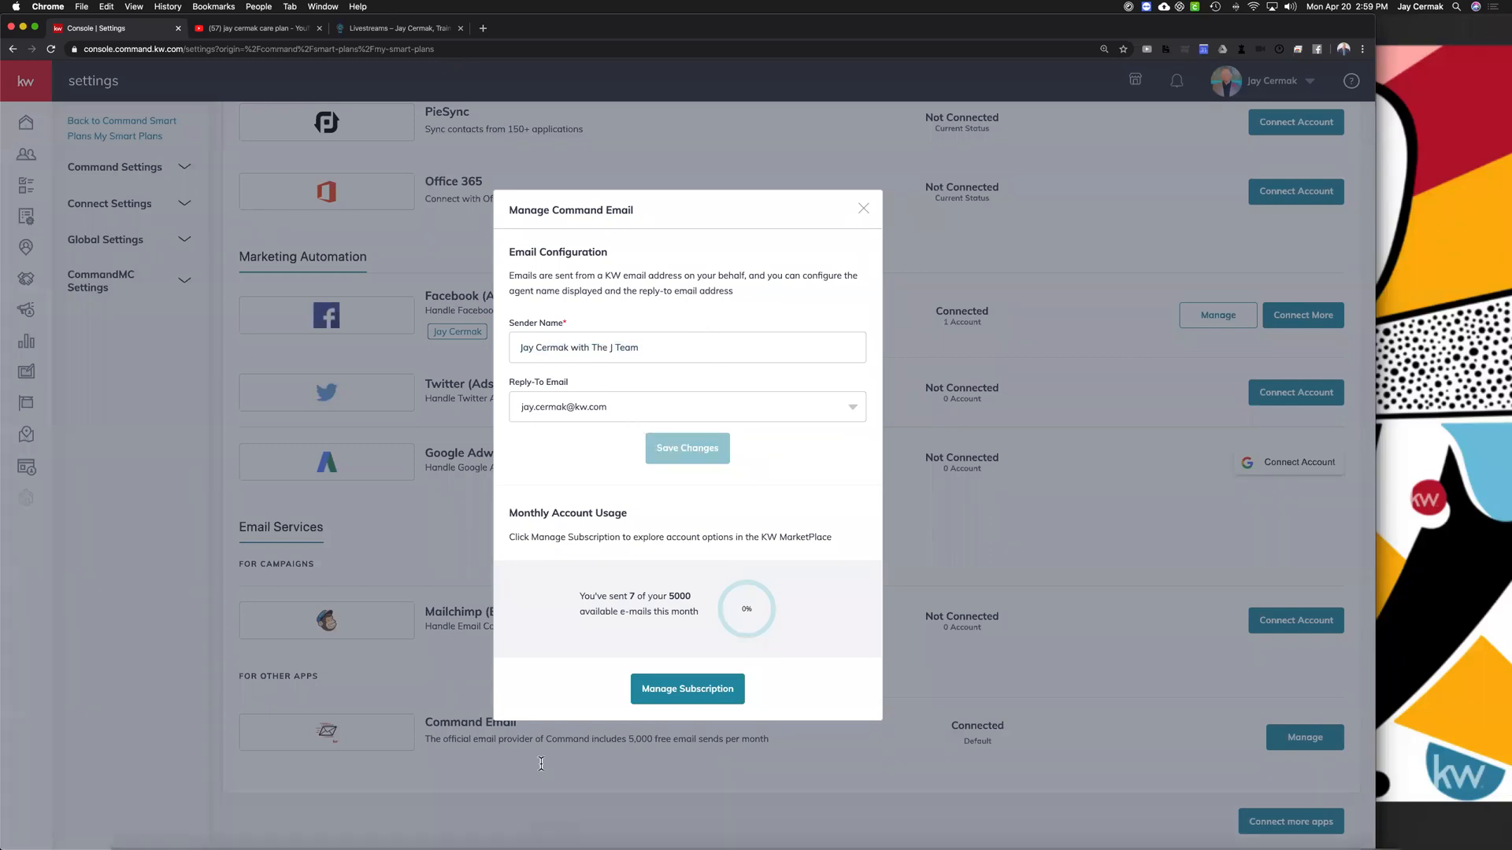
Step: Open Gmail in a new tab and switch to the trainer's personal account inbox
click(482, 30)
text(gmai)
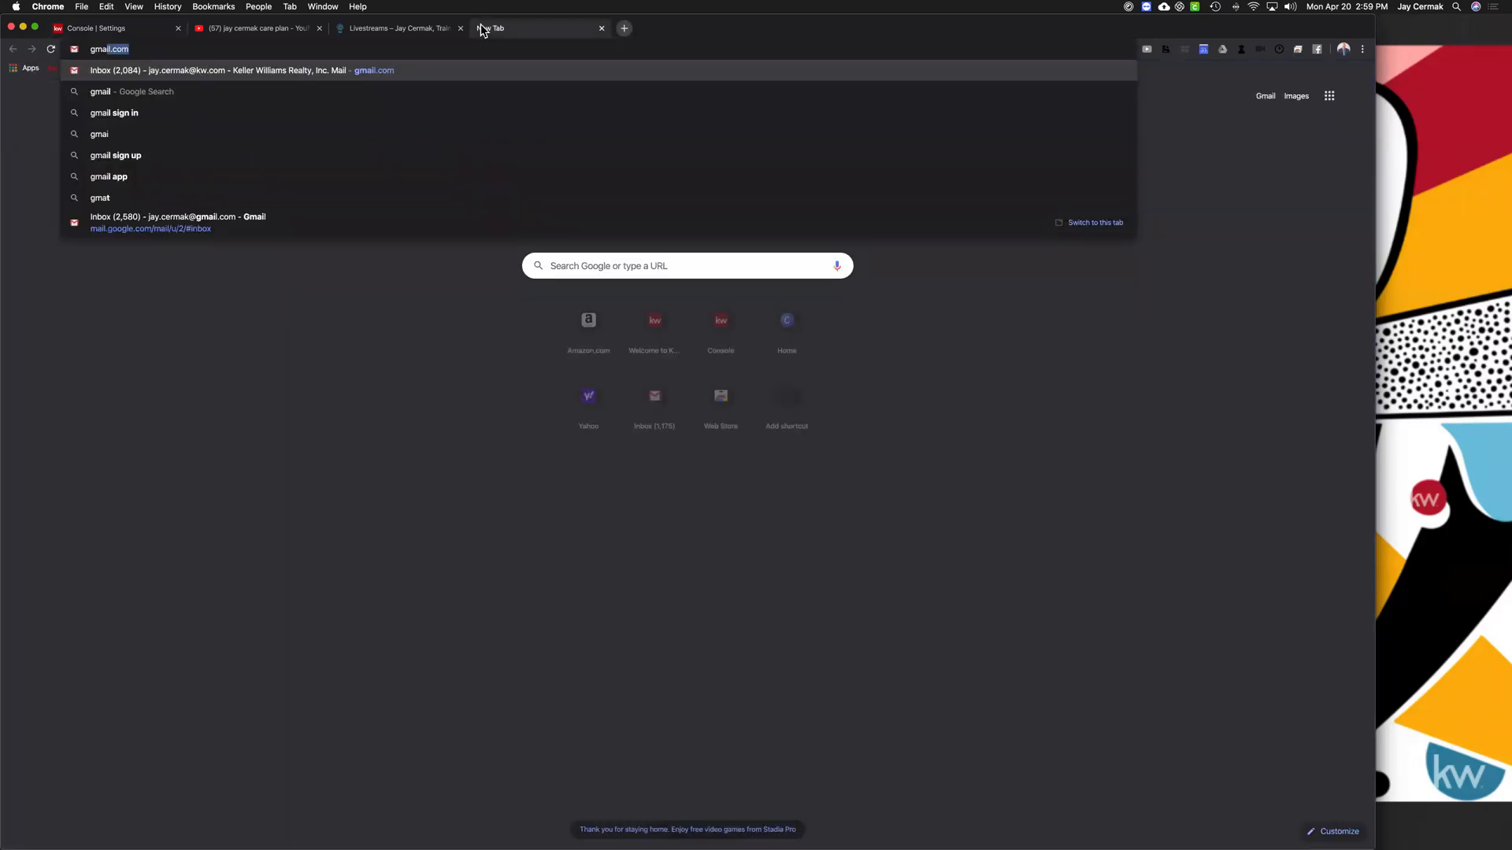
key(Return)
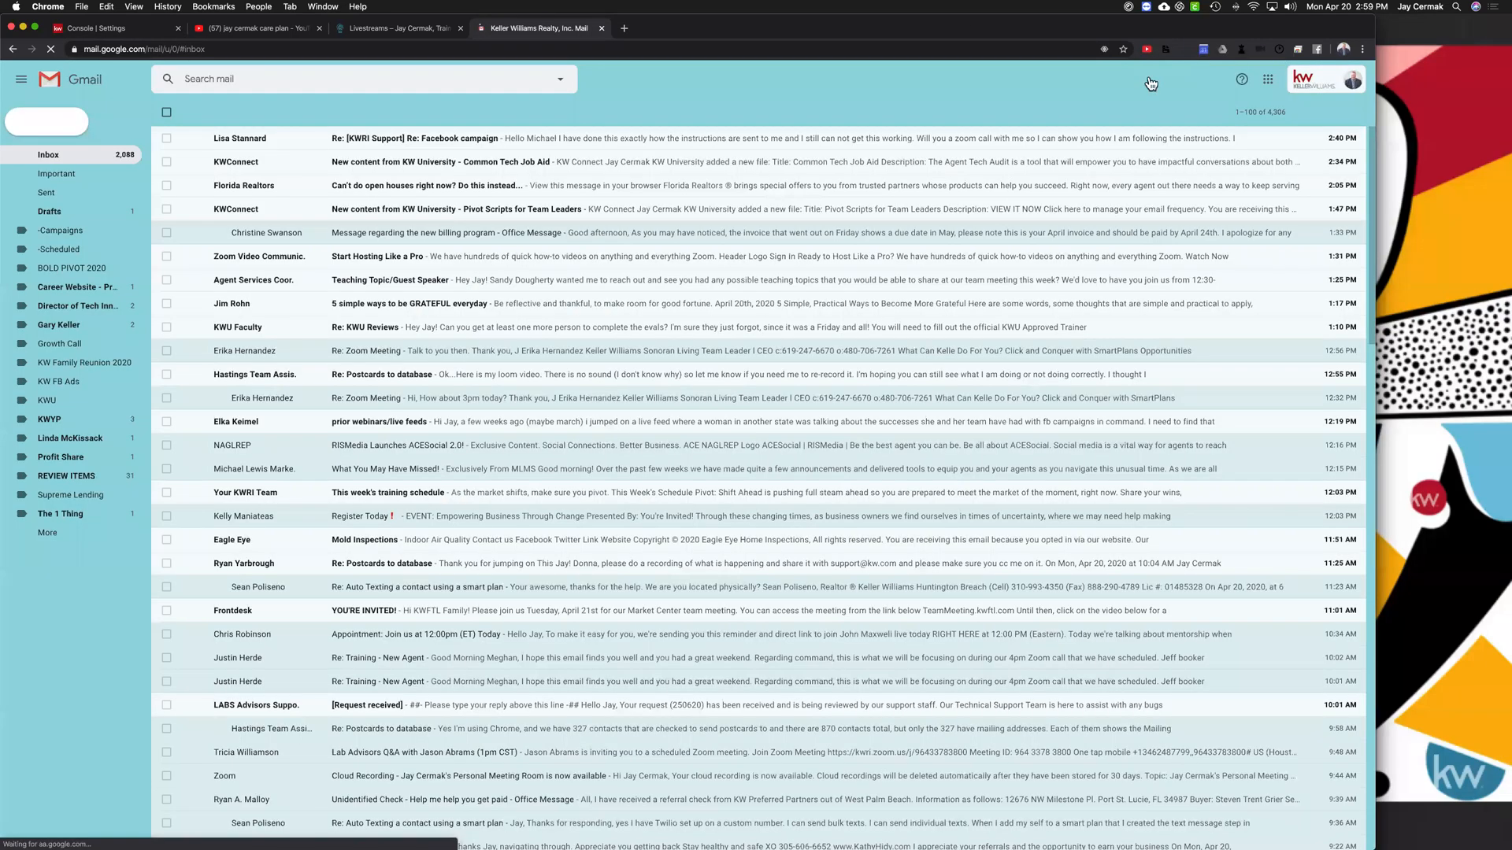
click(1150, 84)
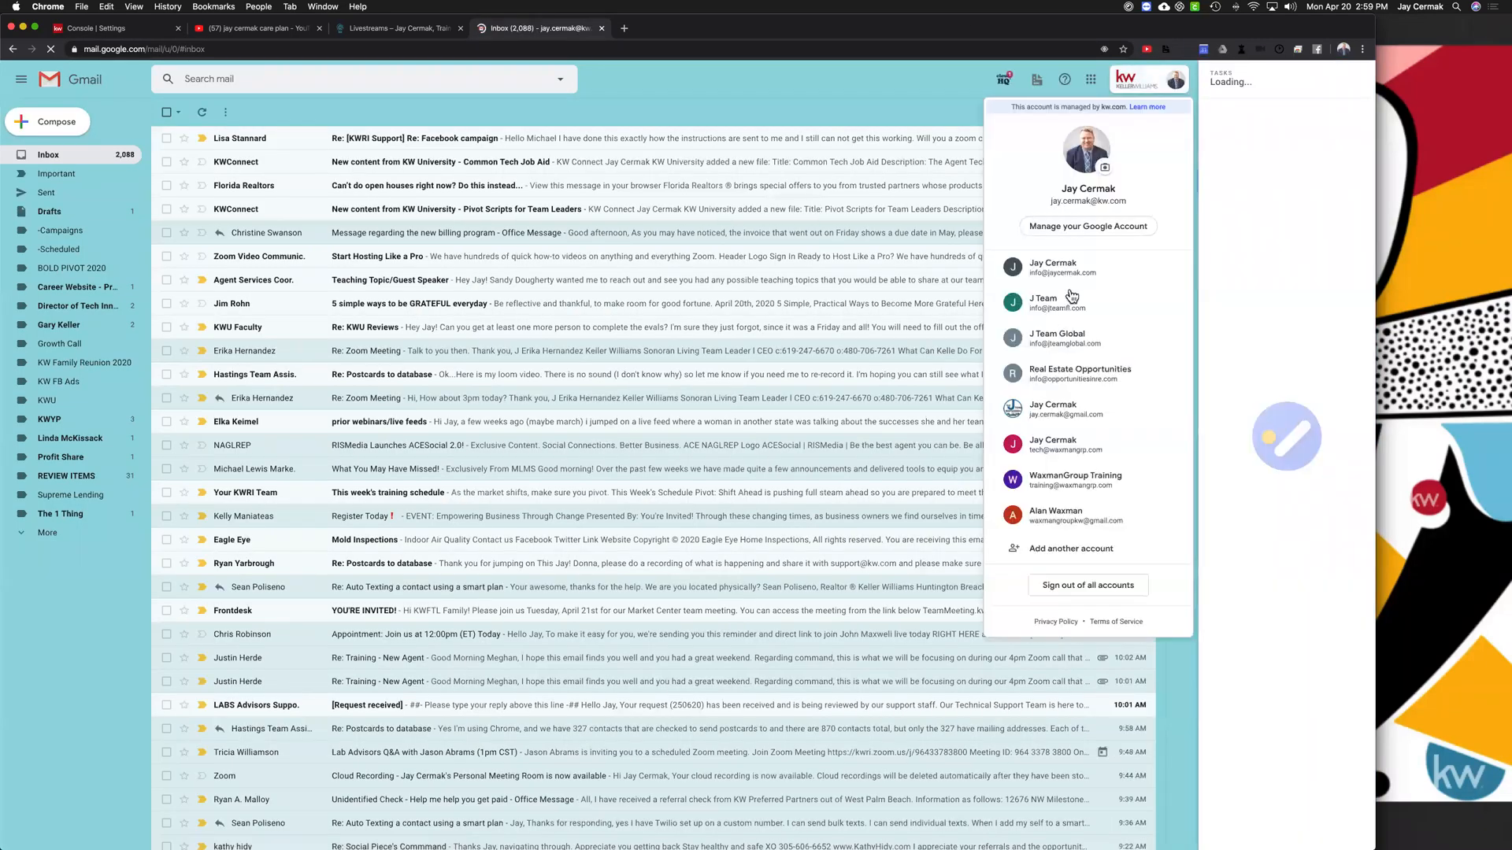
click(1052, 409)
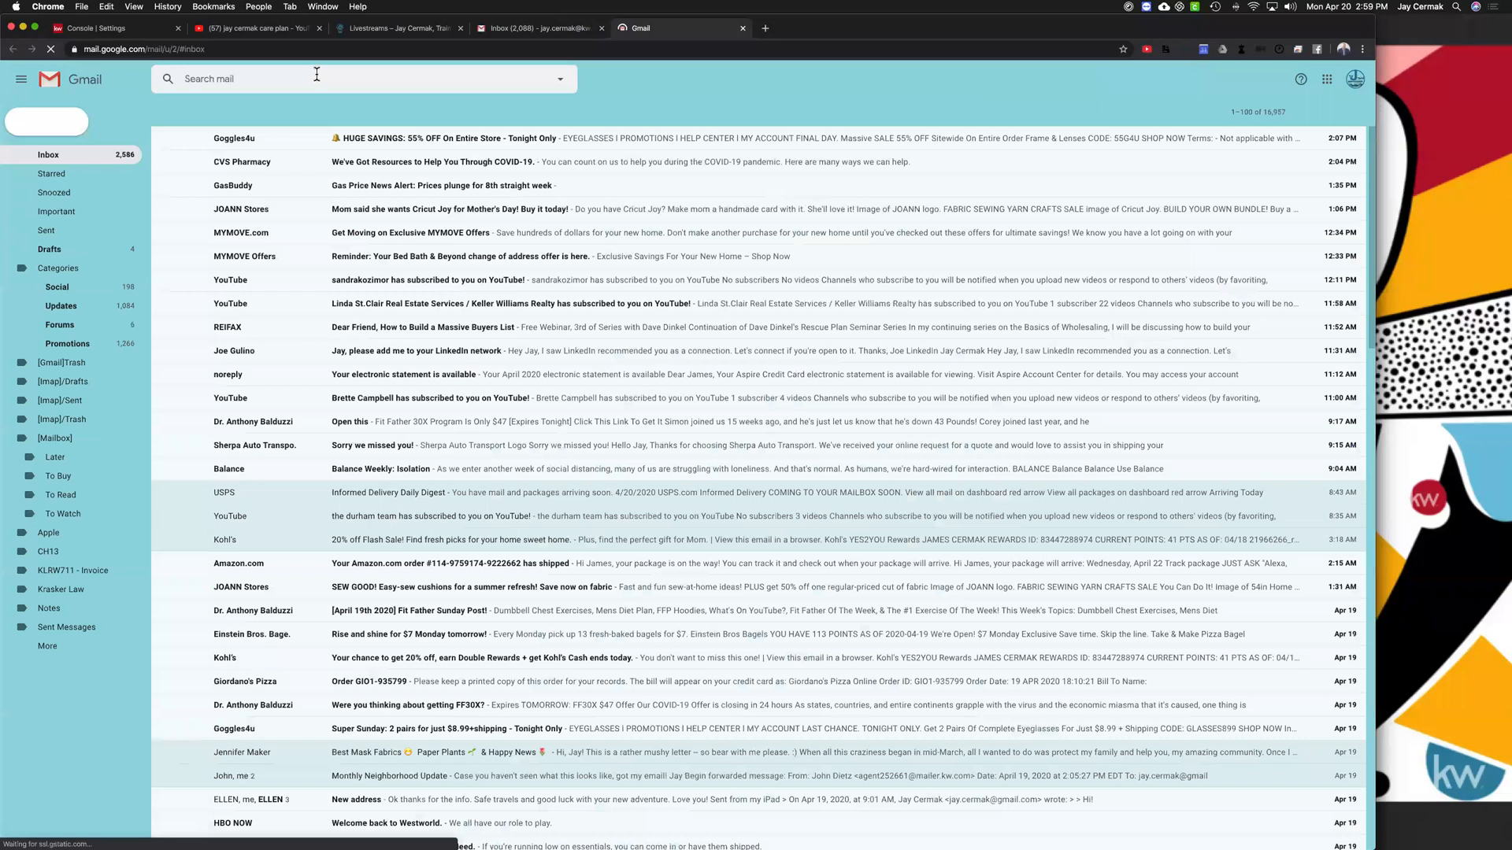
Step: Dismiss the MailKing offer, then search the mailbox by the agent's email address and open the Monthly Neighborhood Update message
click(317, 75)
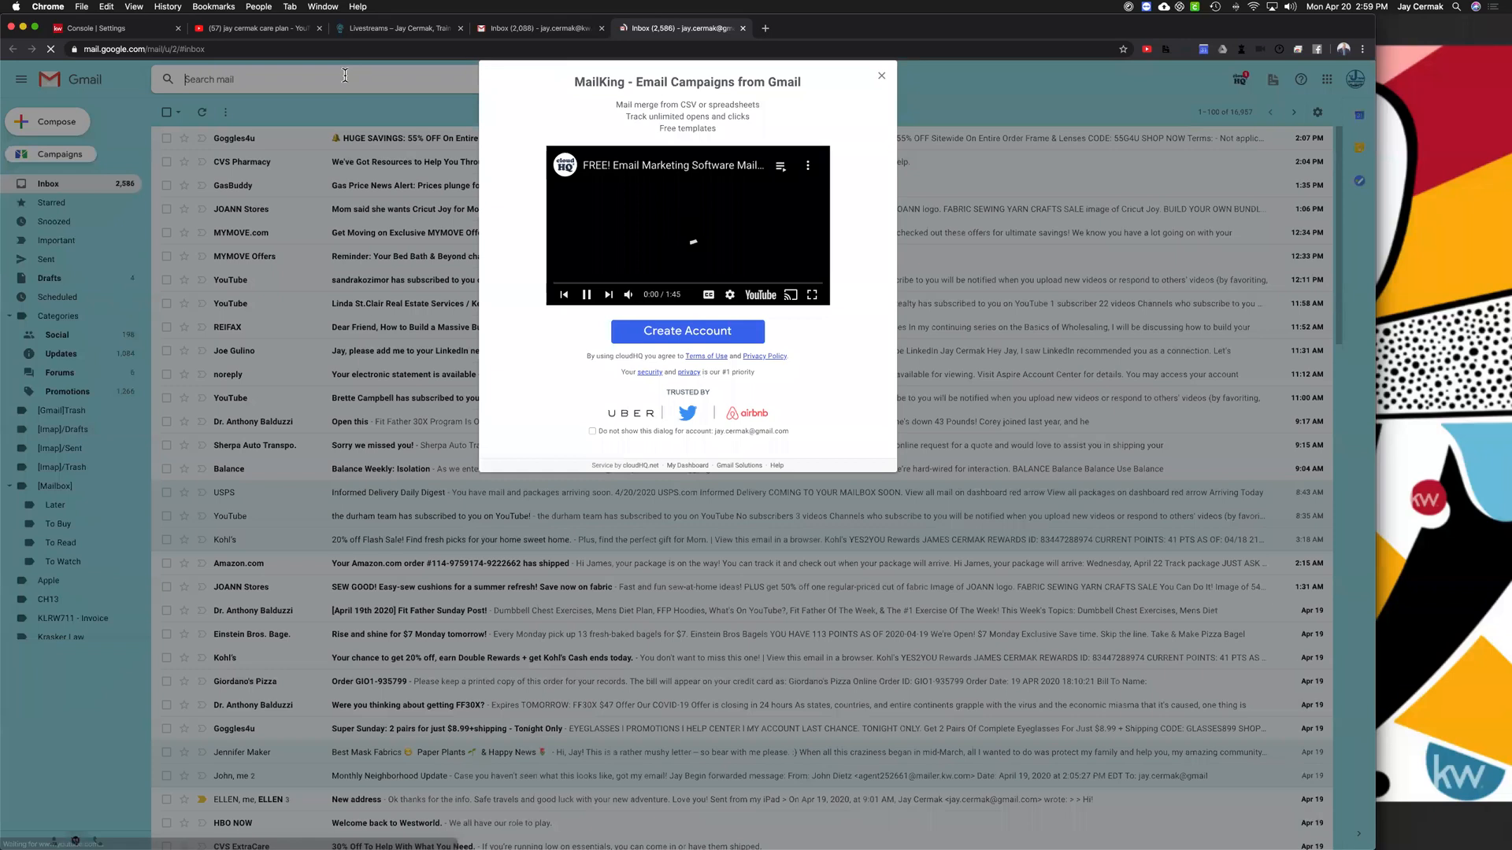
click(881, 76)
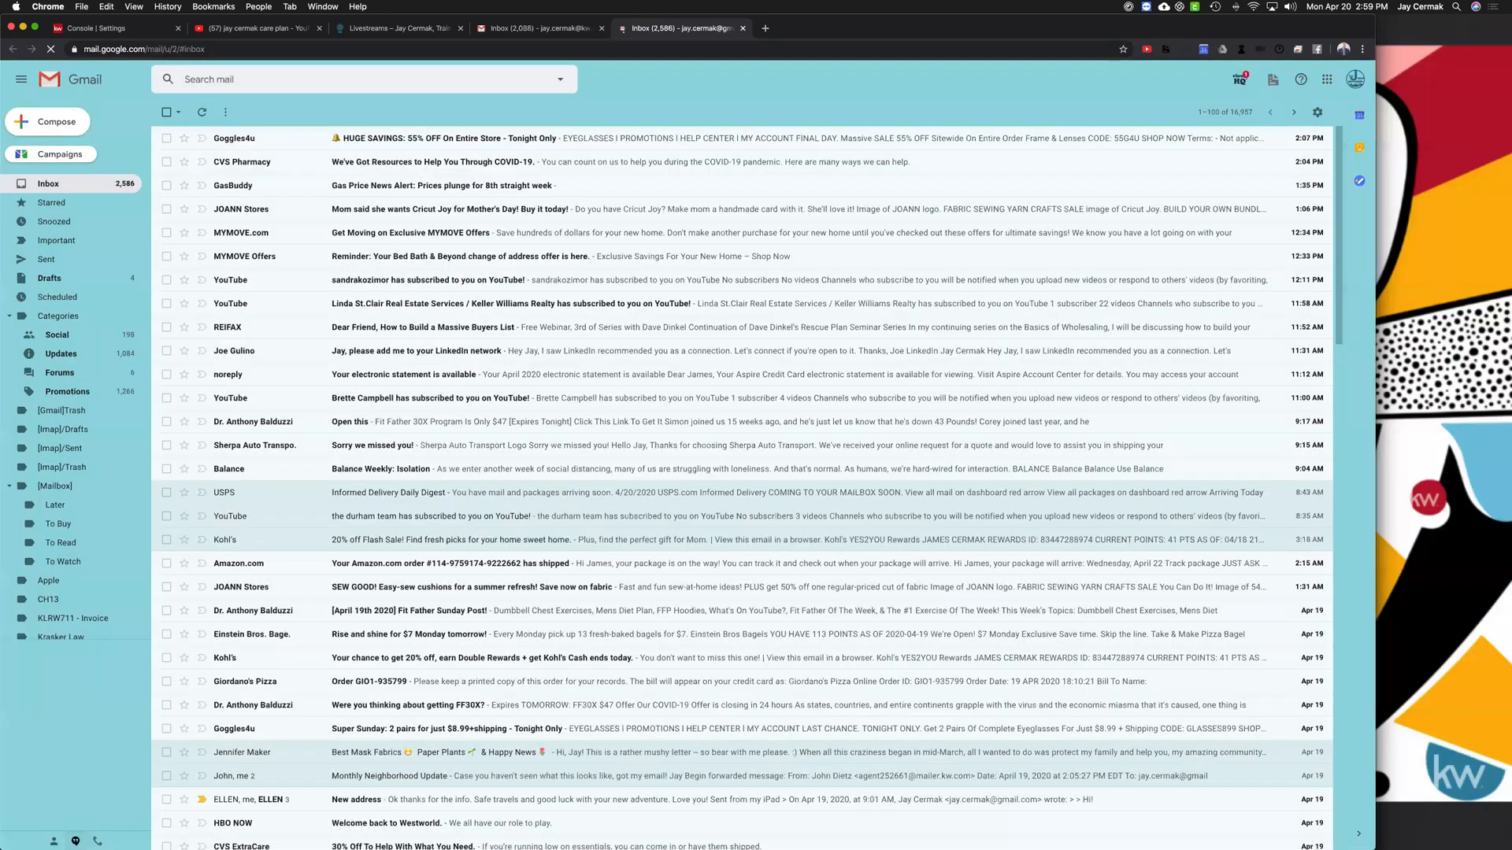
click(308, 86)
text(john)
click(293, 104)
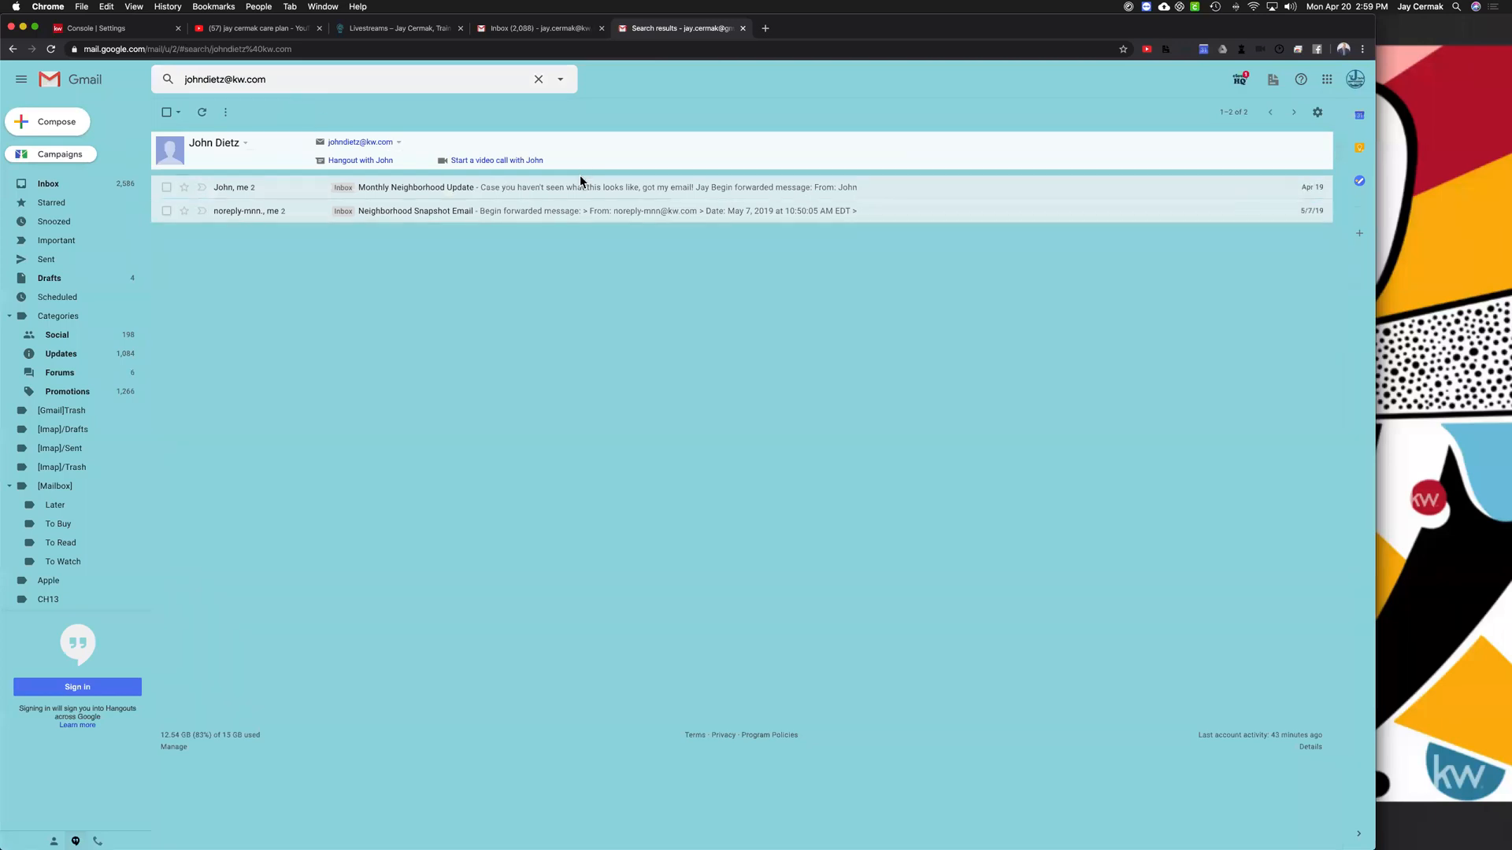
click(580, 188)
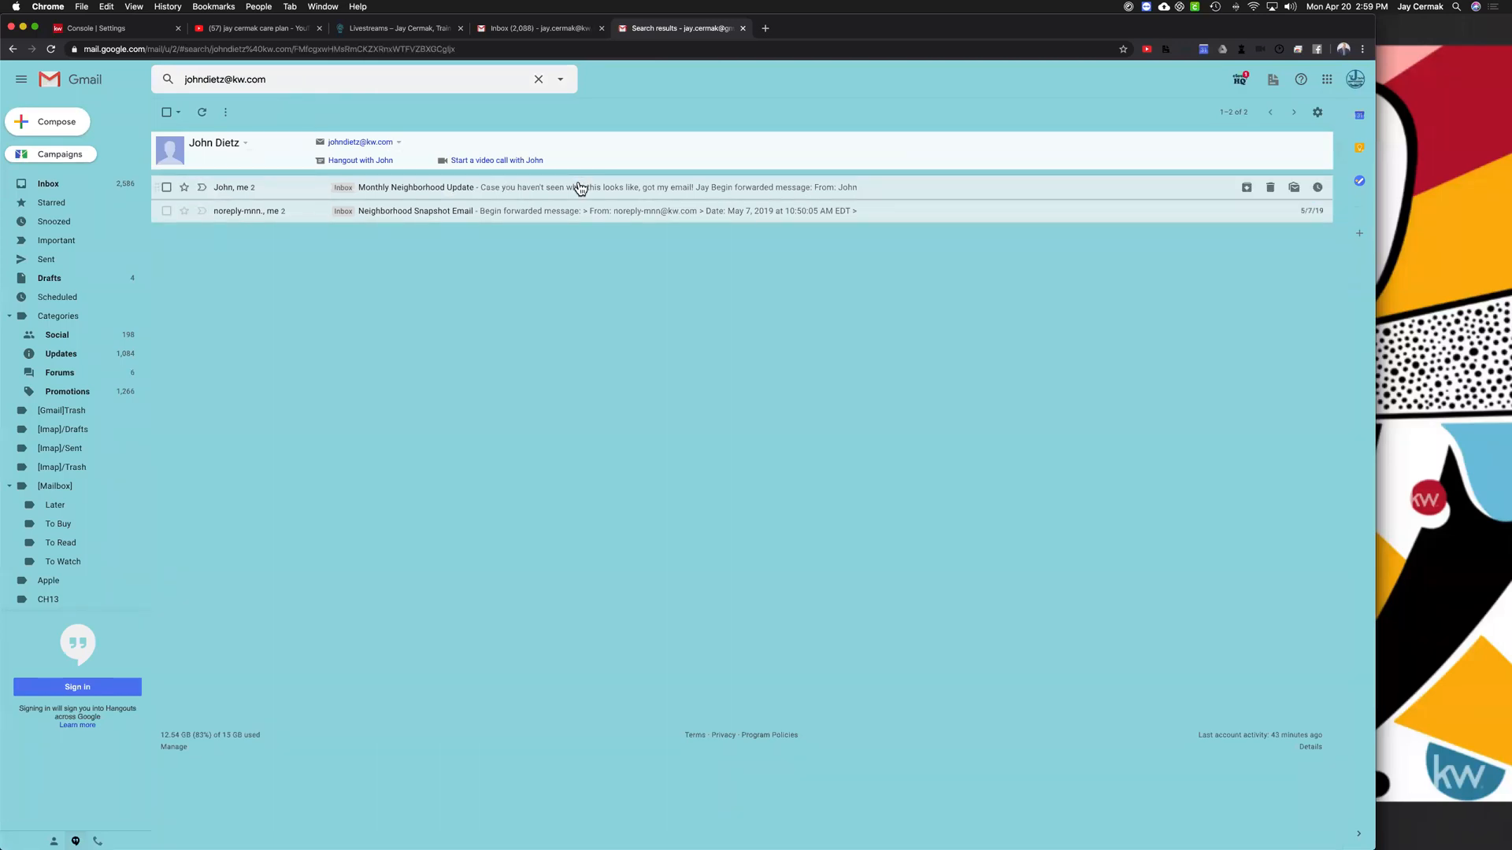
click(329, 185)
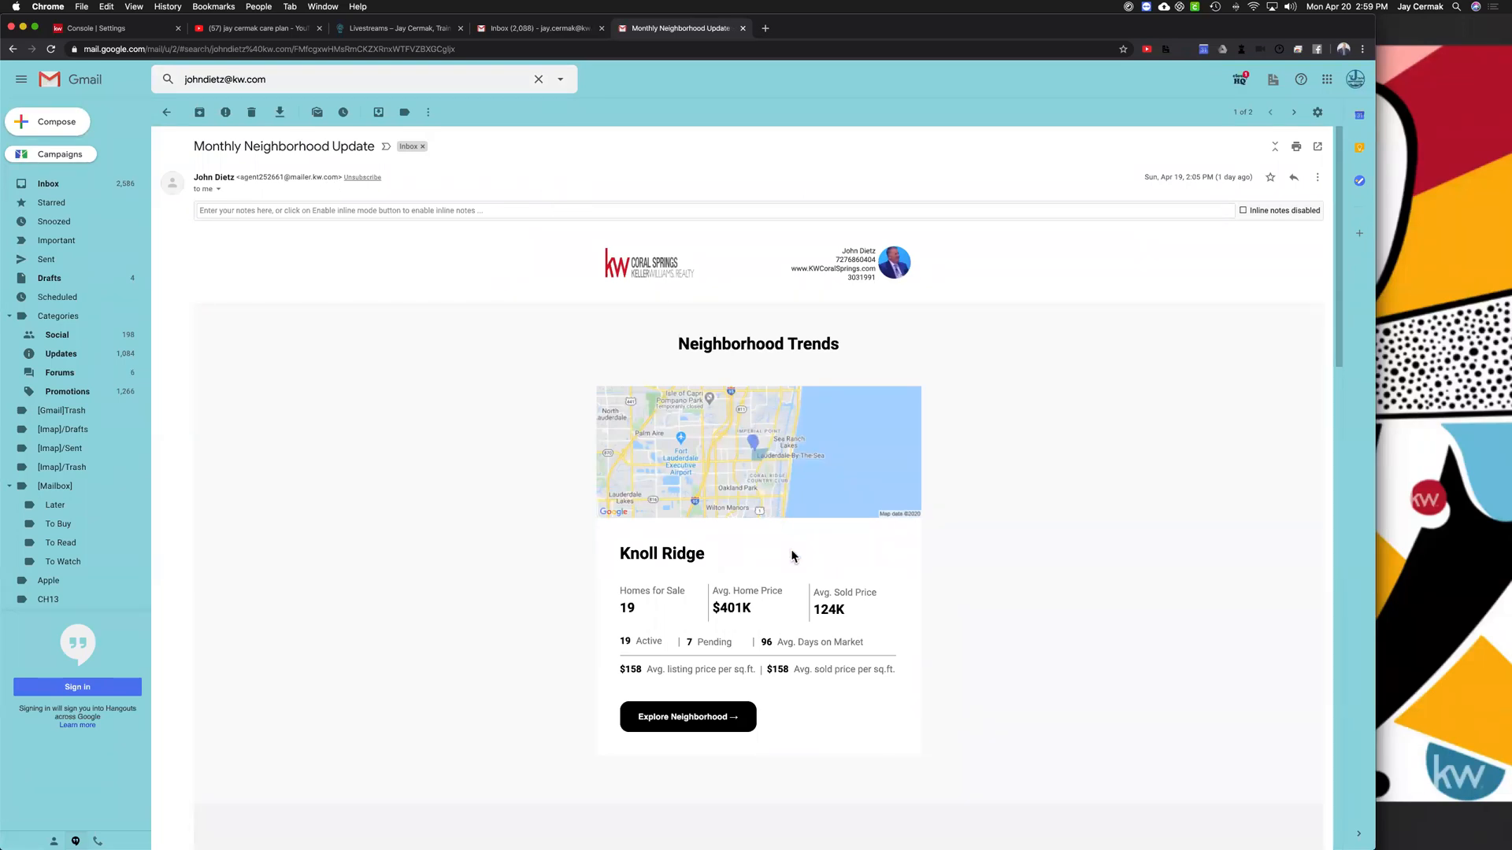
Step: Examine the Monthly Neighborhood Update email's sender address, Neighborhood Trends for Knoll Ridge and Listing Activity
scroll(790, 555, down, 2)
scroll(781, 454, up, 2)
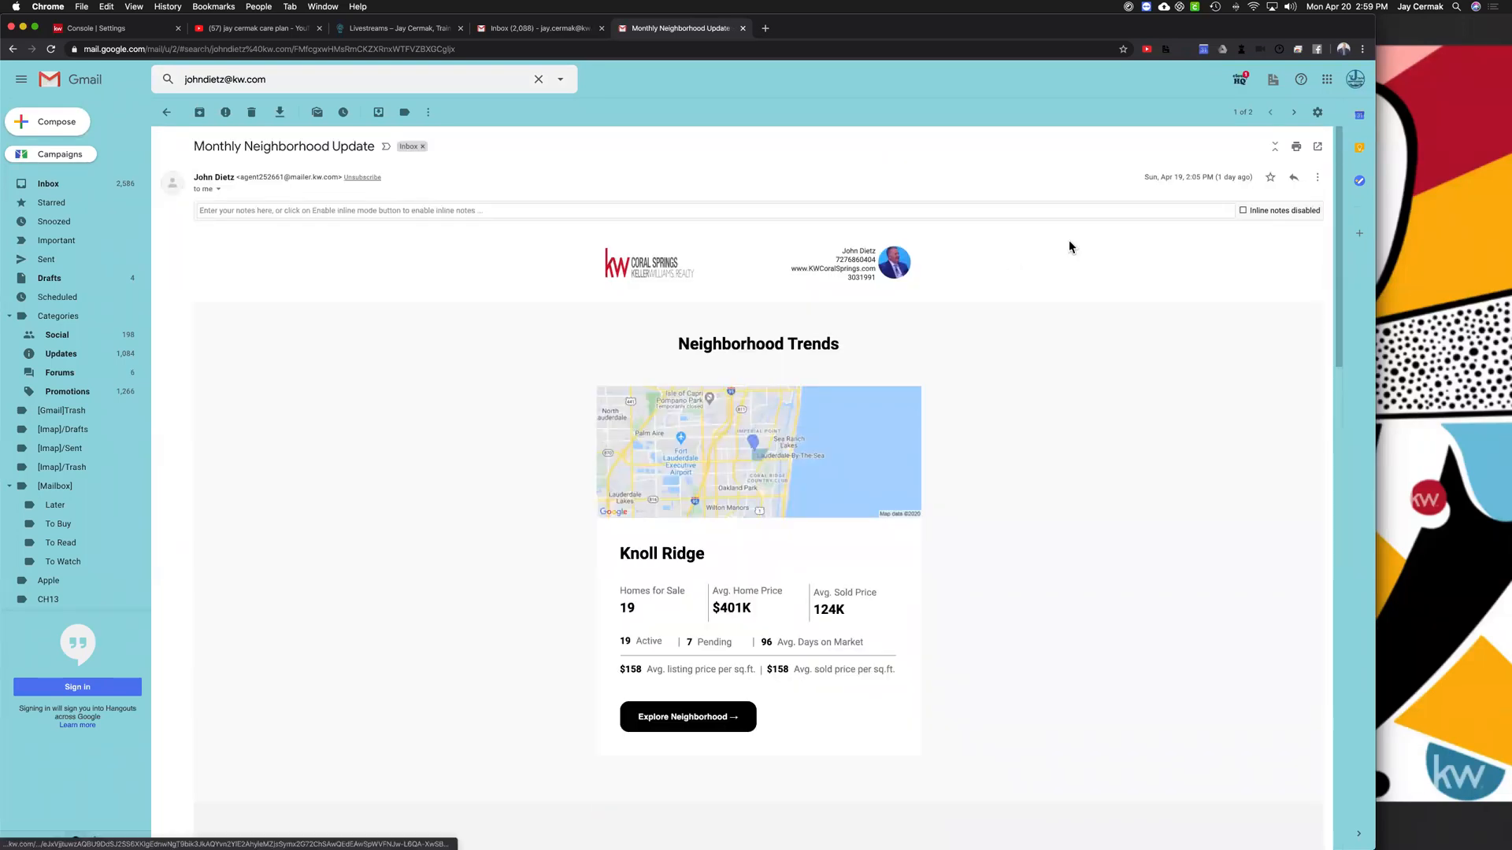
drag(341, 182, 235, 183)
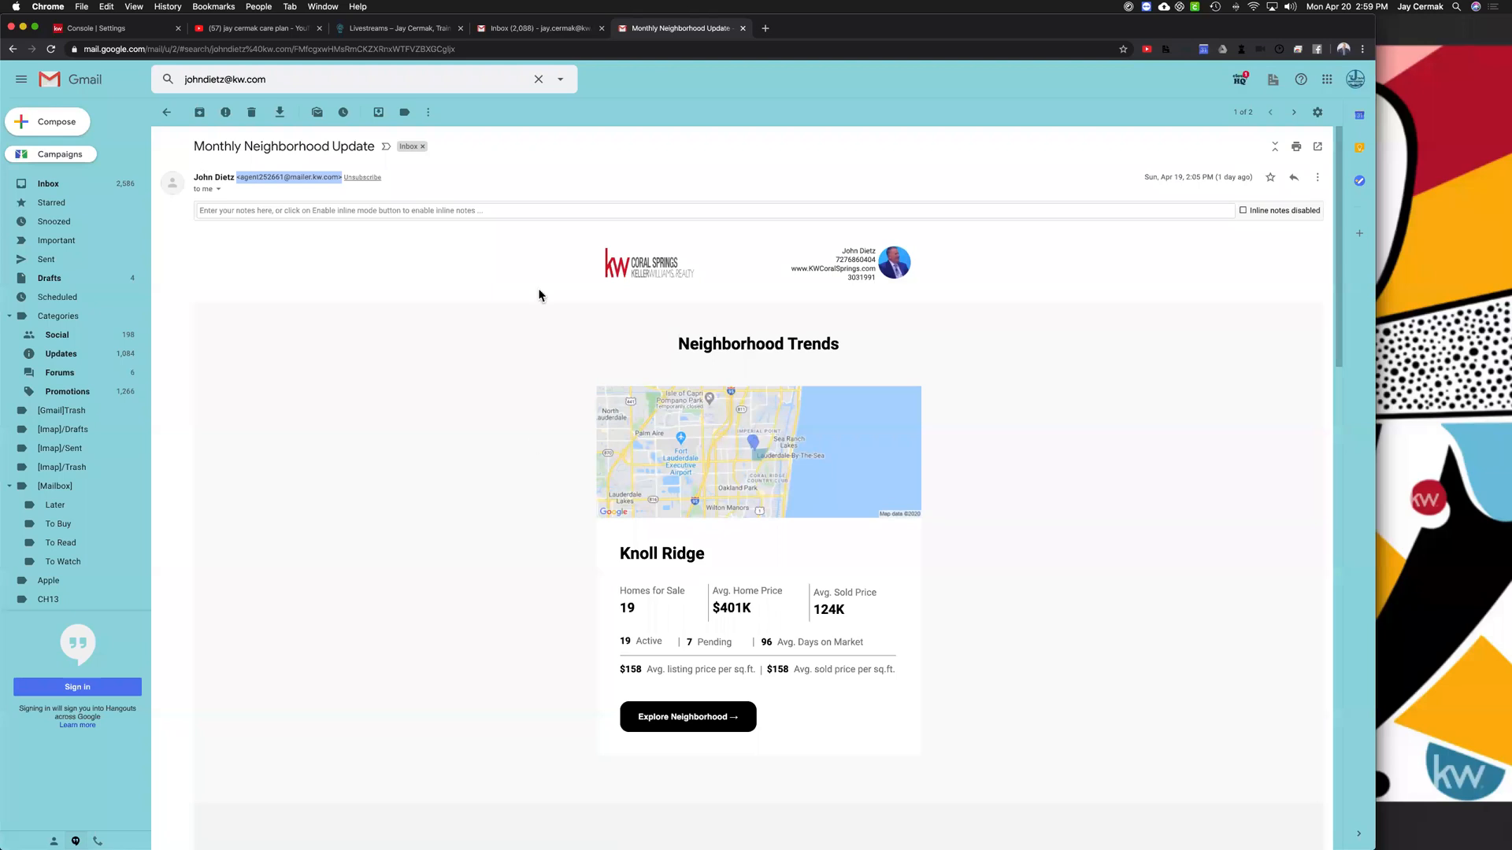
scroll(387, 388, down, 5)
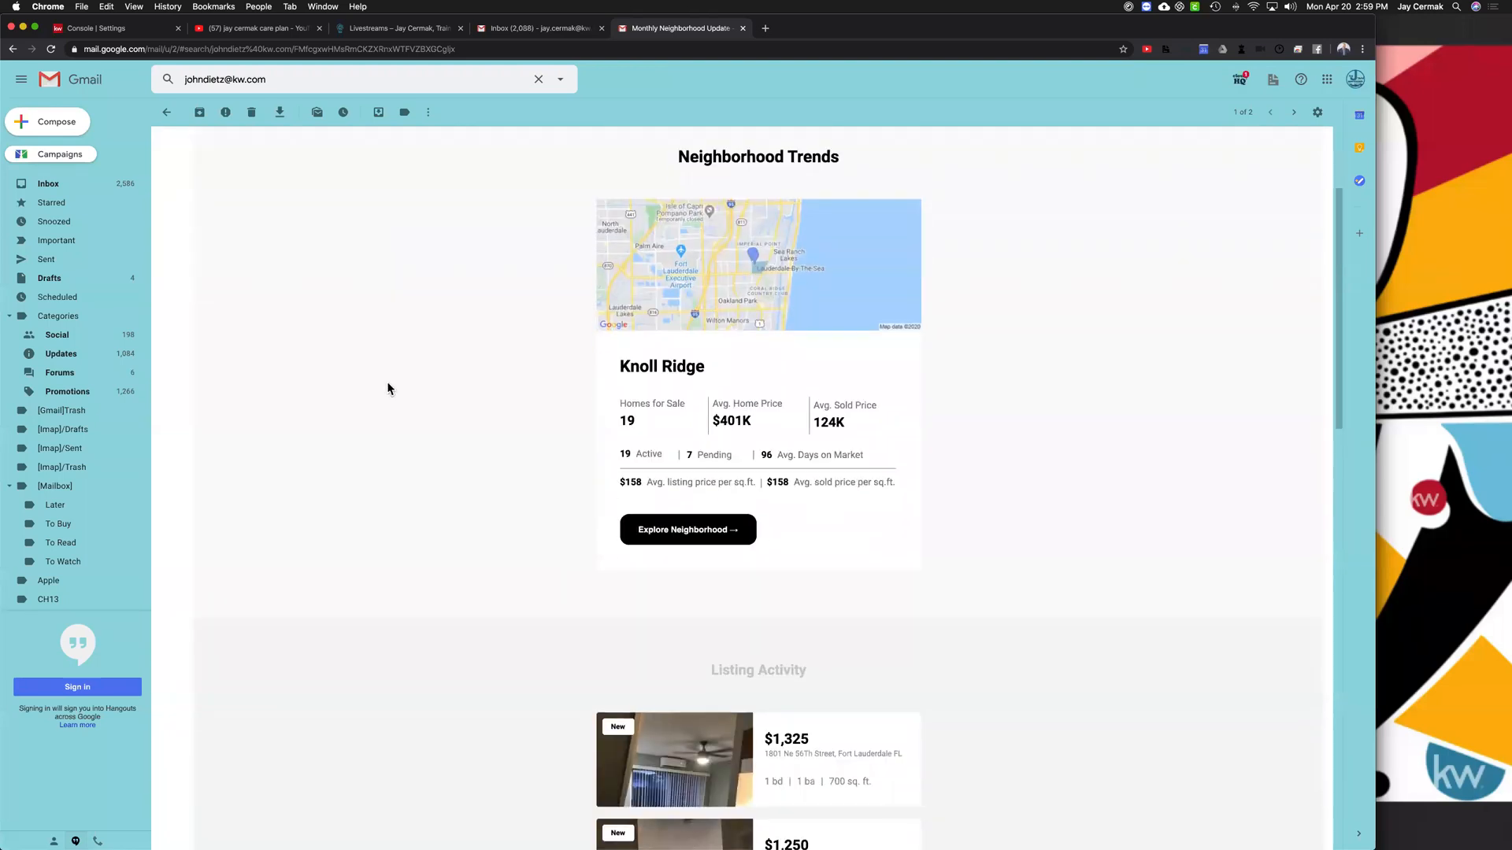
scroll(386, 388, down, 1)
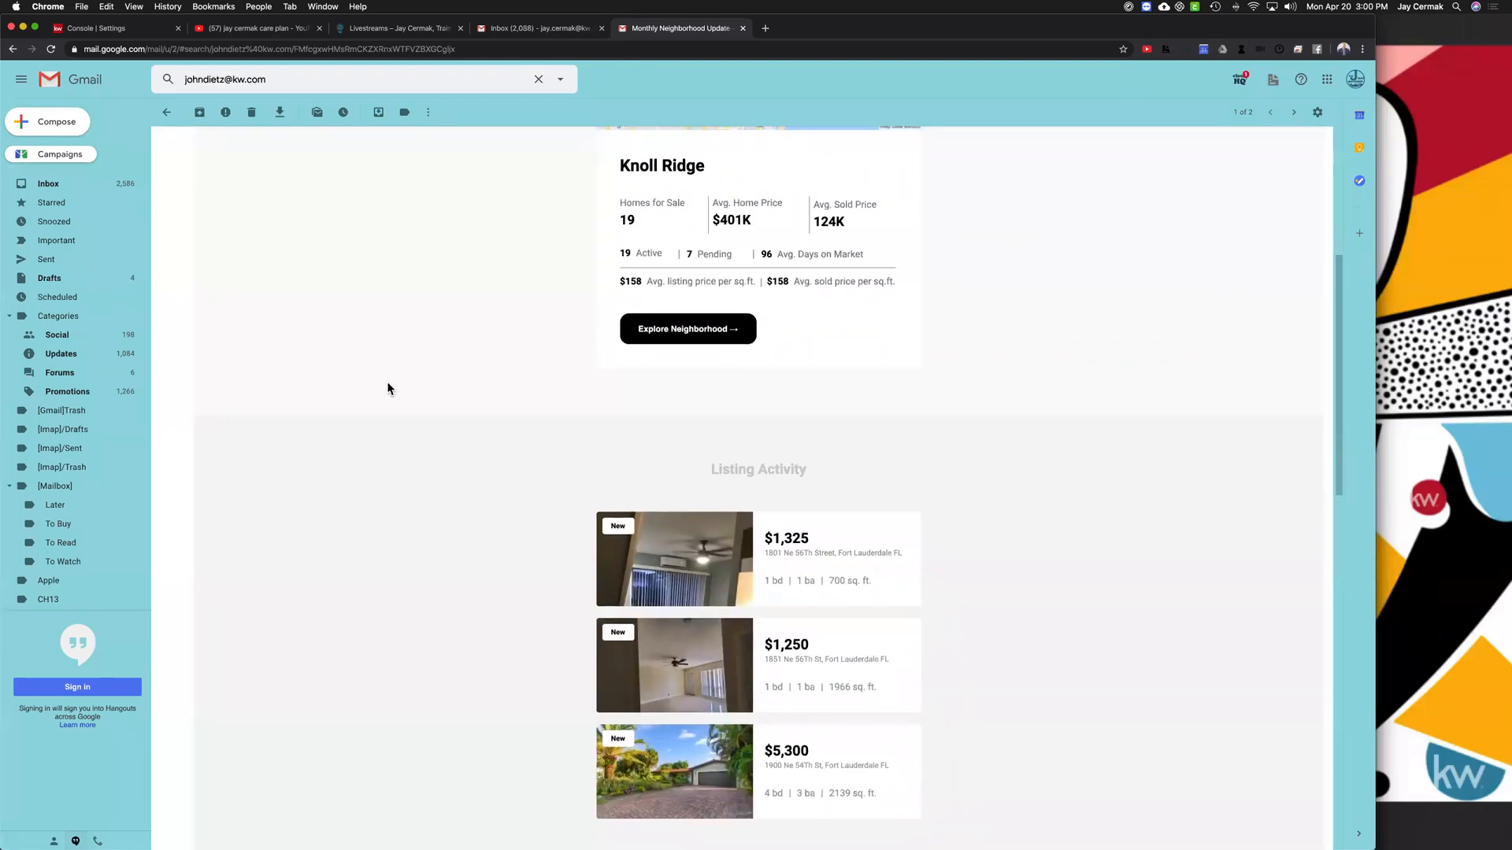
scroll(387, 389, down, 5)
scroll(386, 388, up, 7)
scroll(387, 388, up, 4)
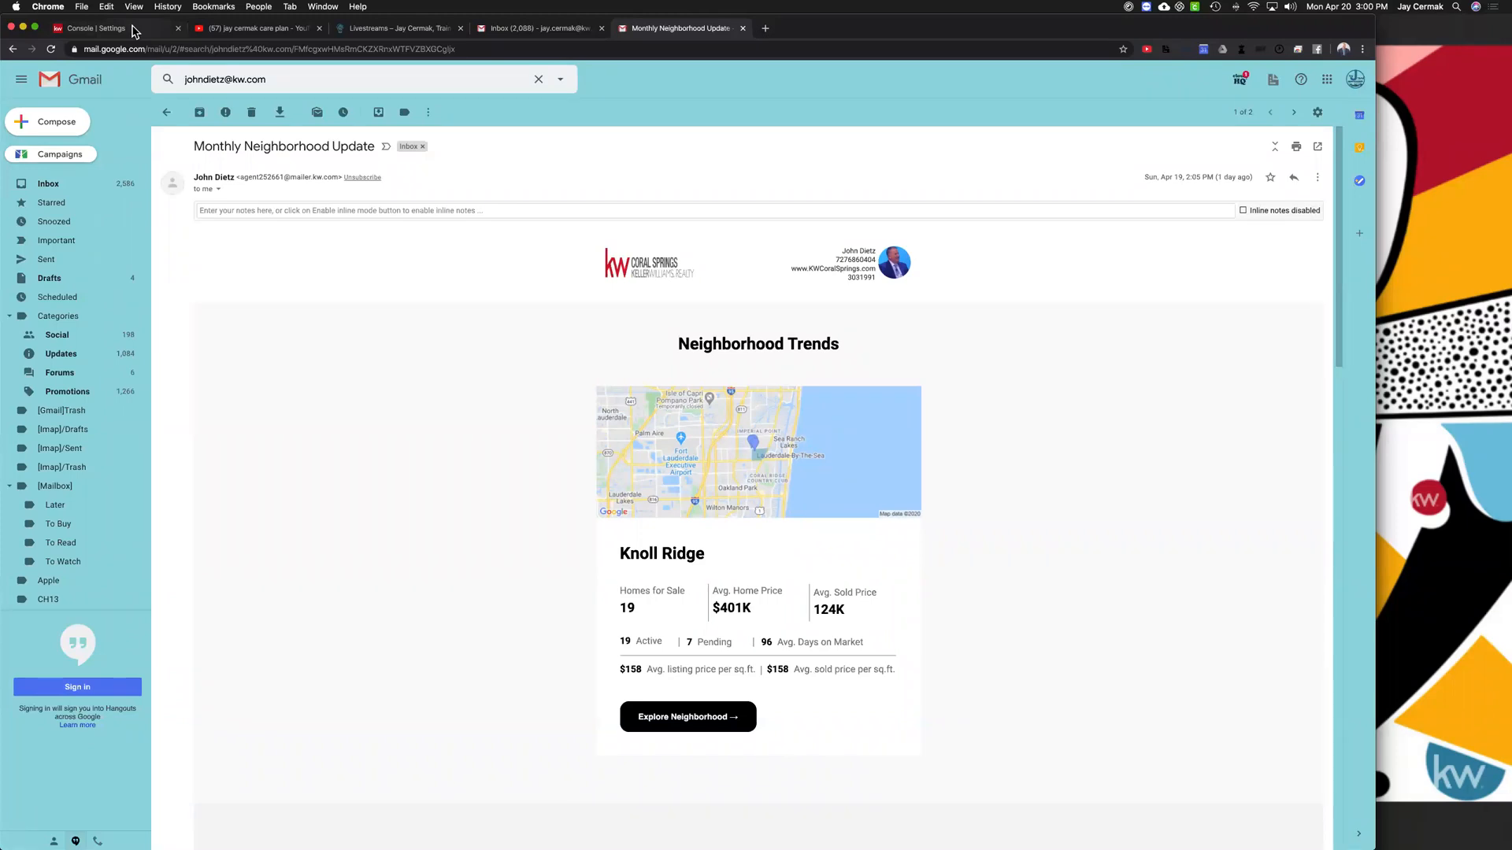
Step: Return to the Command settings, close the Command Email configuration and open the Campaigns dashboard
click(95, 29)
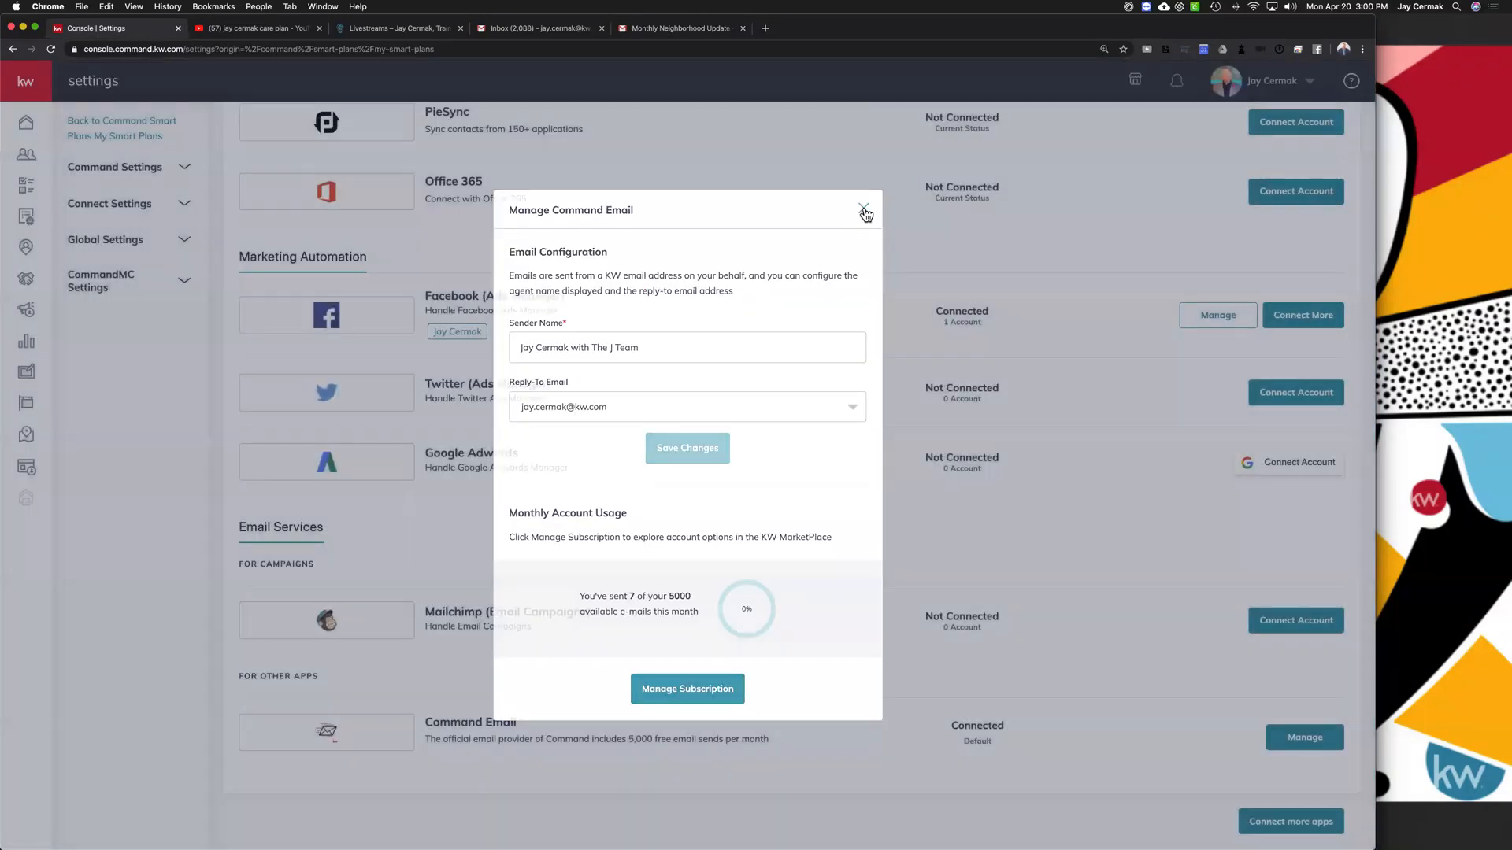
click(863, 211)
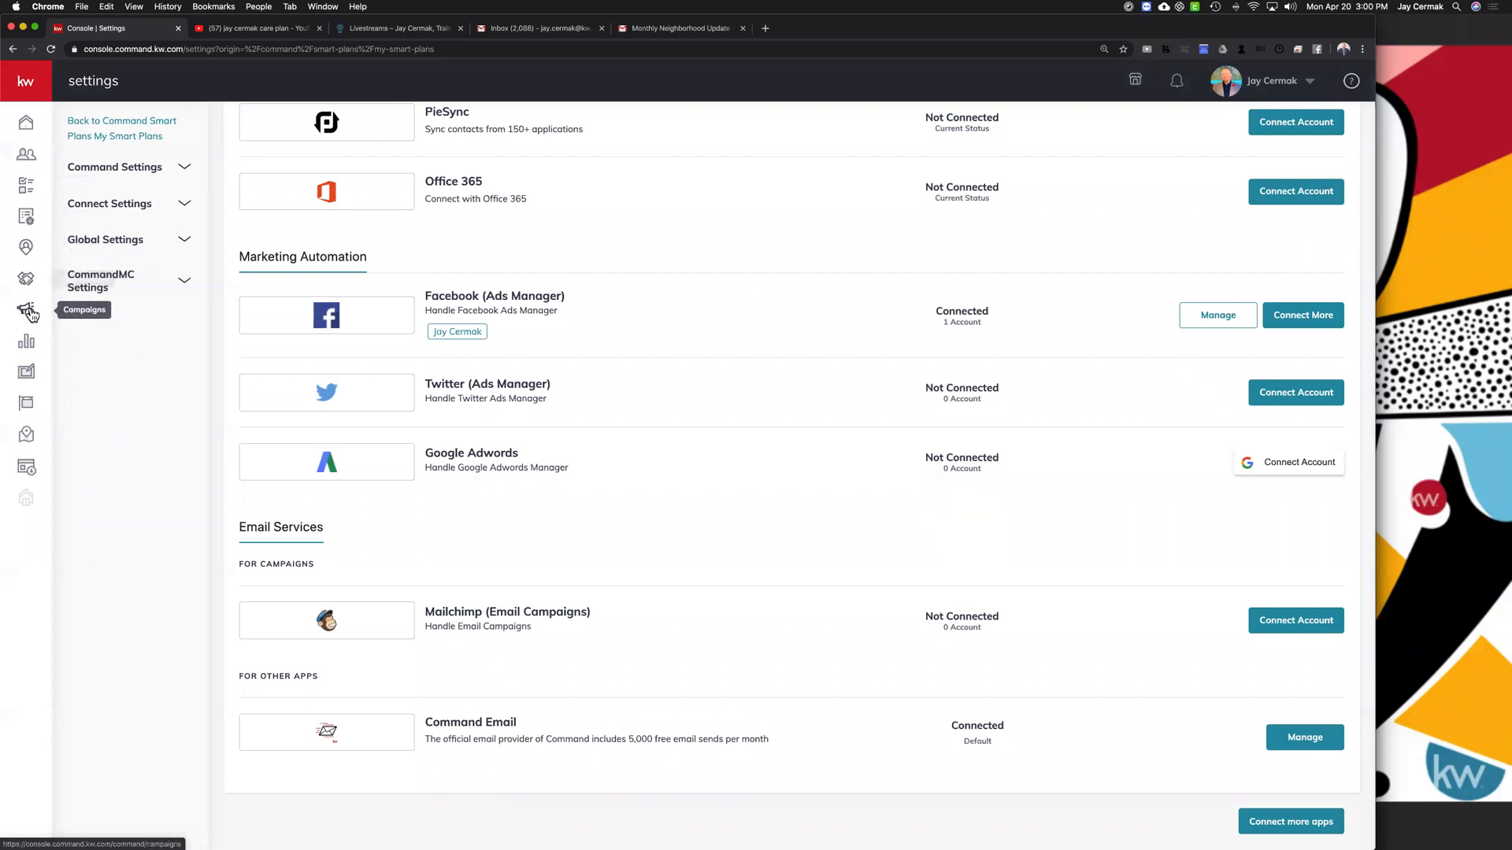
click(29, 312)
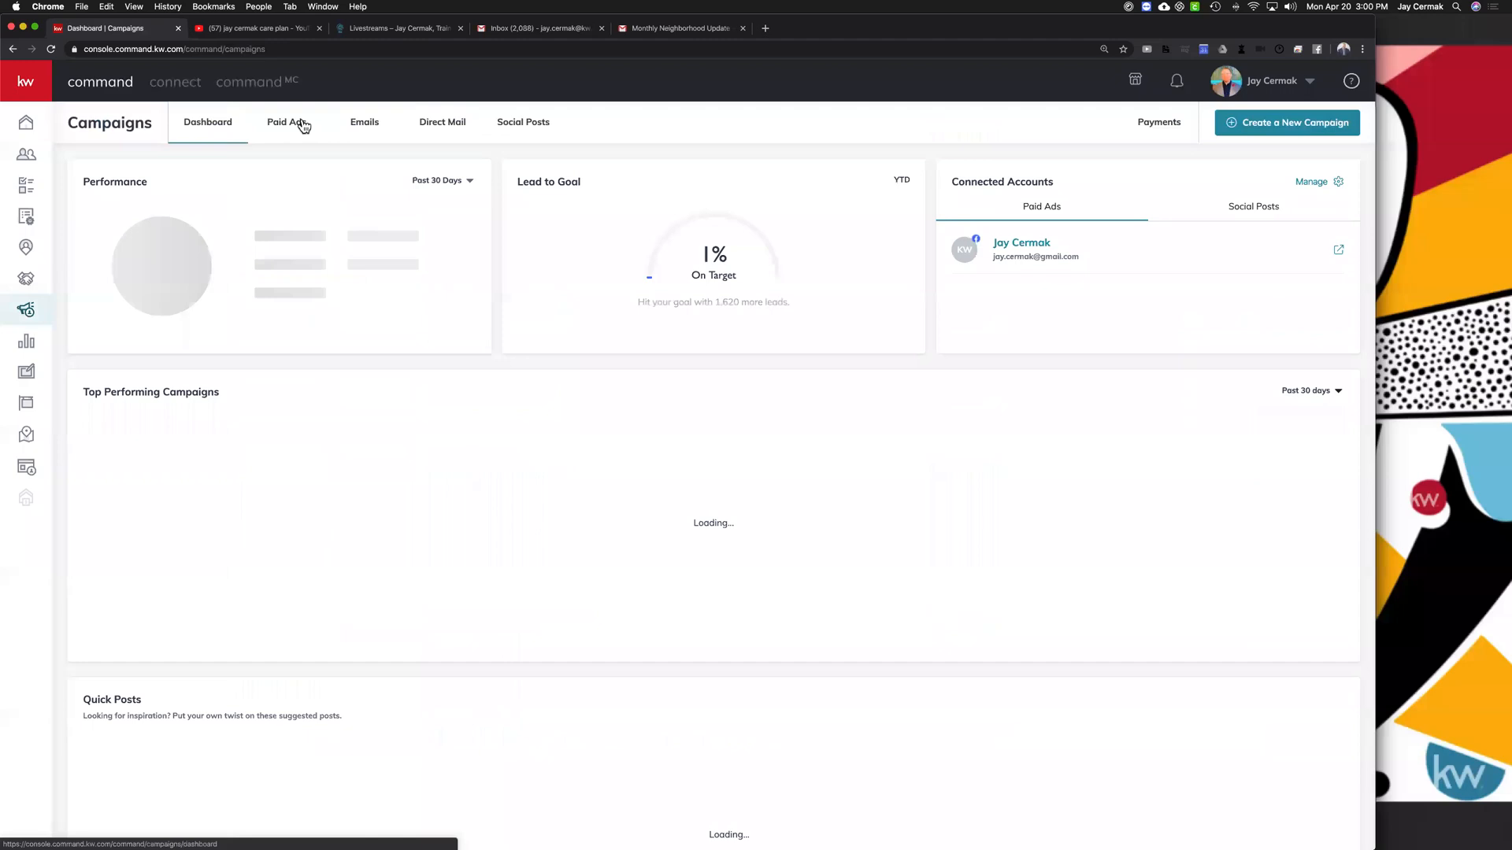
Step: Review the Direct Mail campaigns list, then go to the My SmartPlans page
click(452, 124)
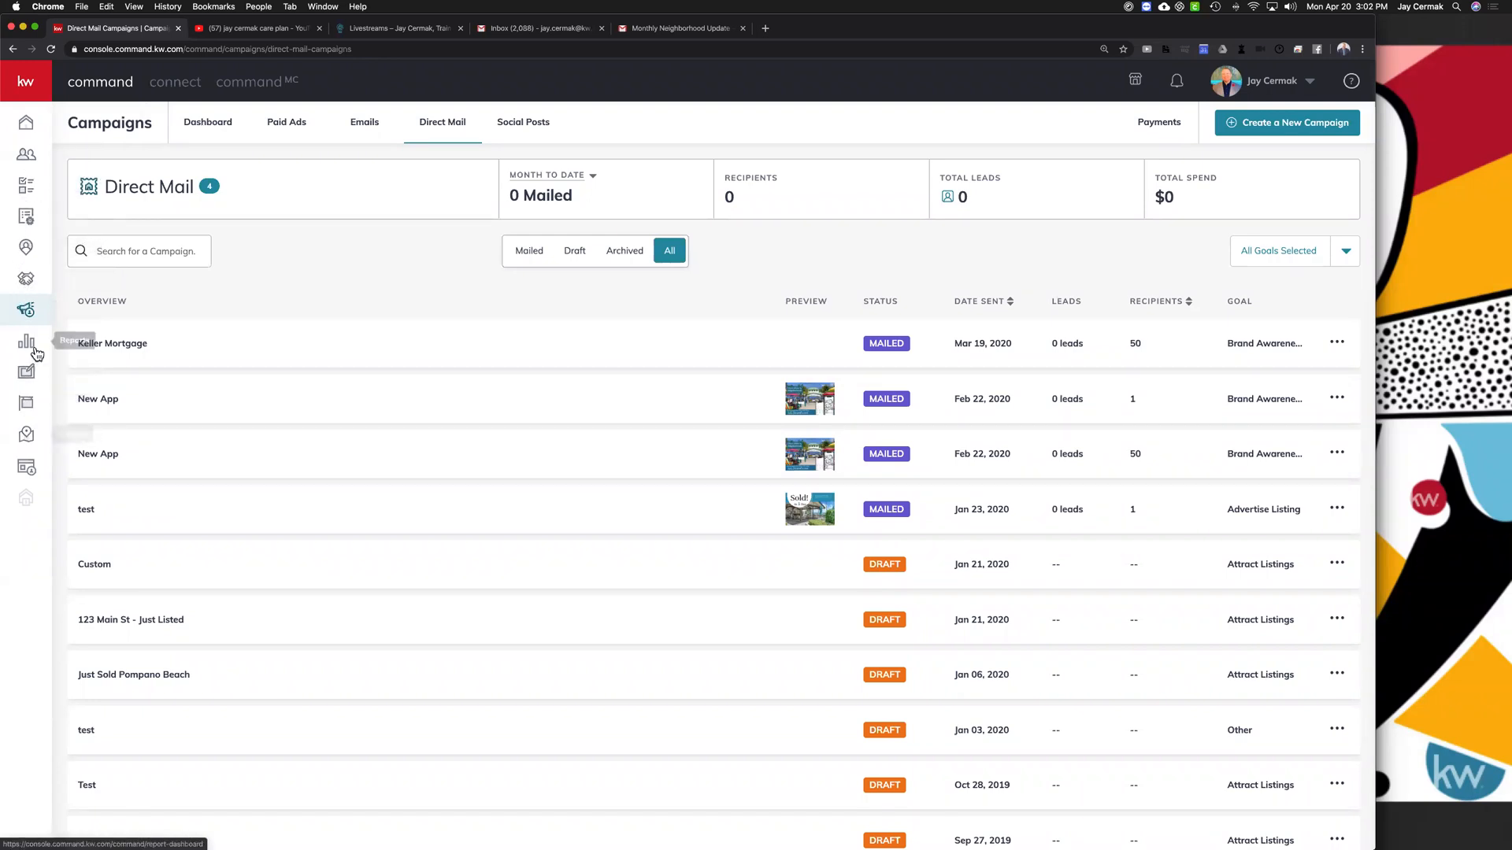
click(215, 121)
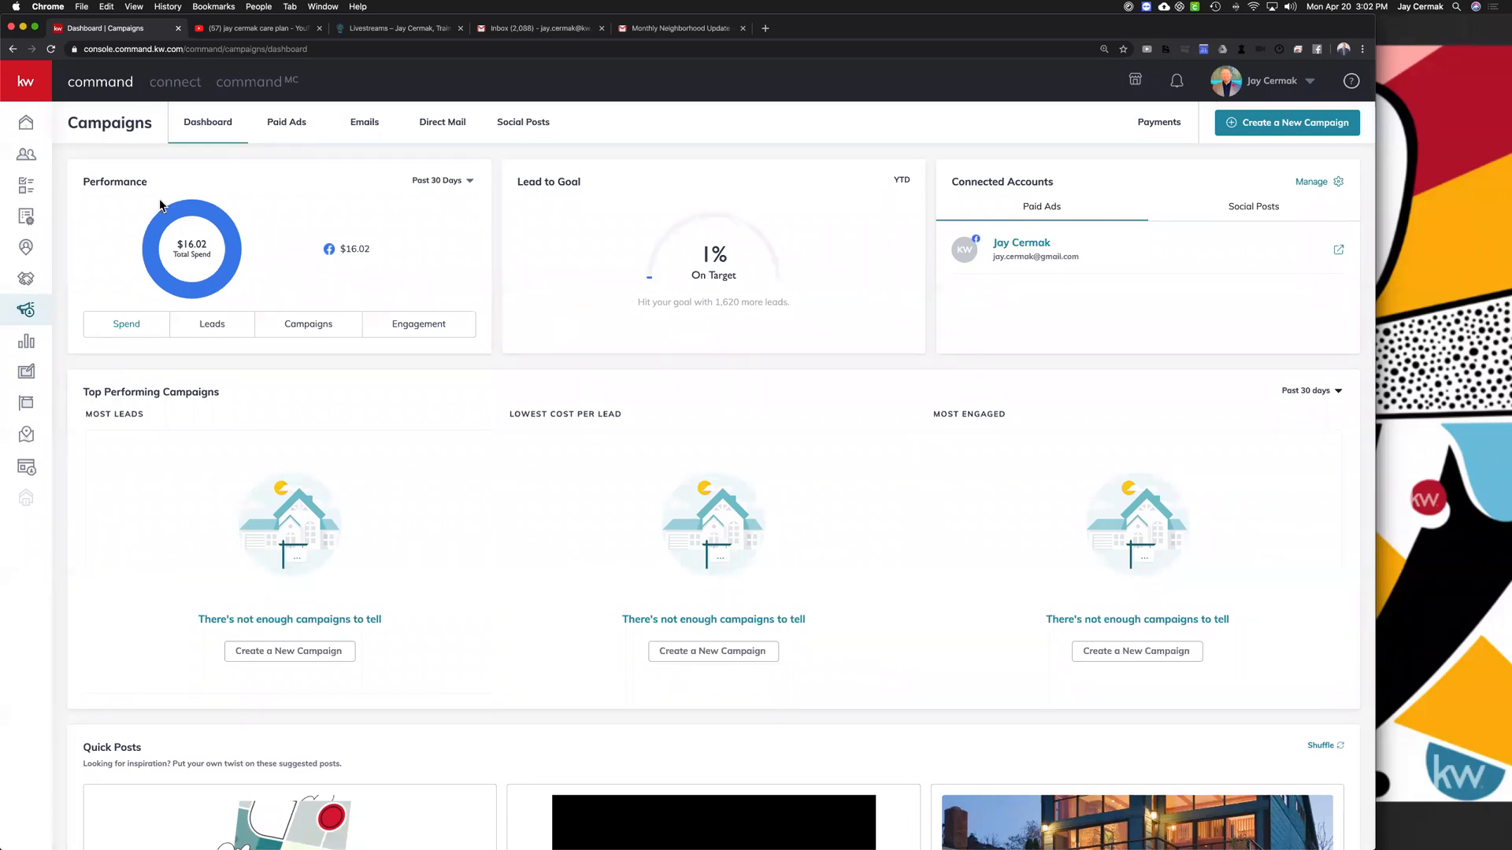
click(26, 188)
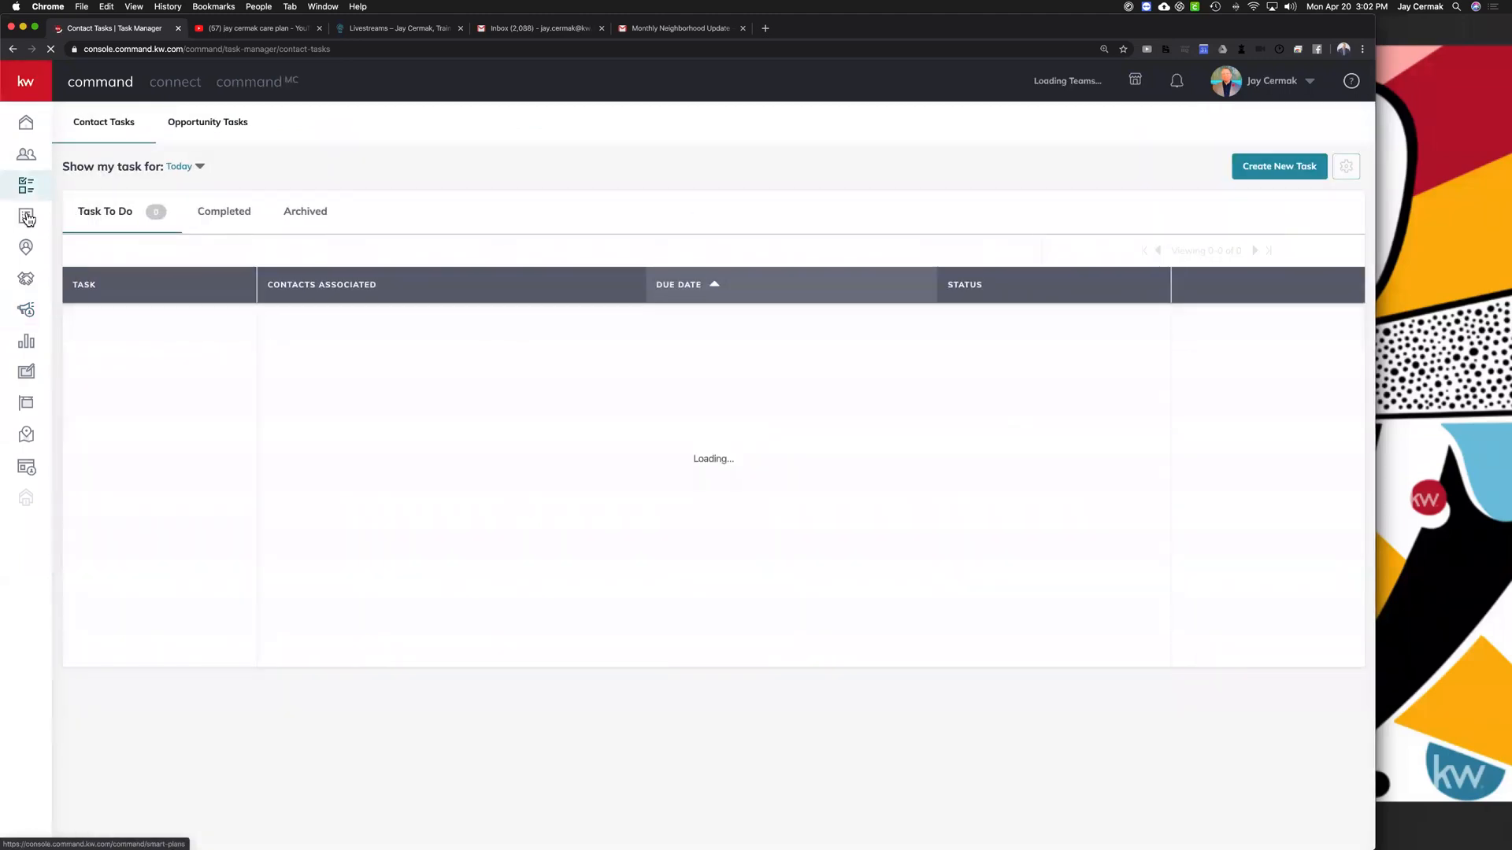
click(27, 217)
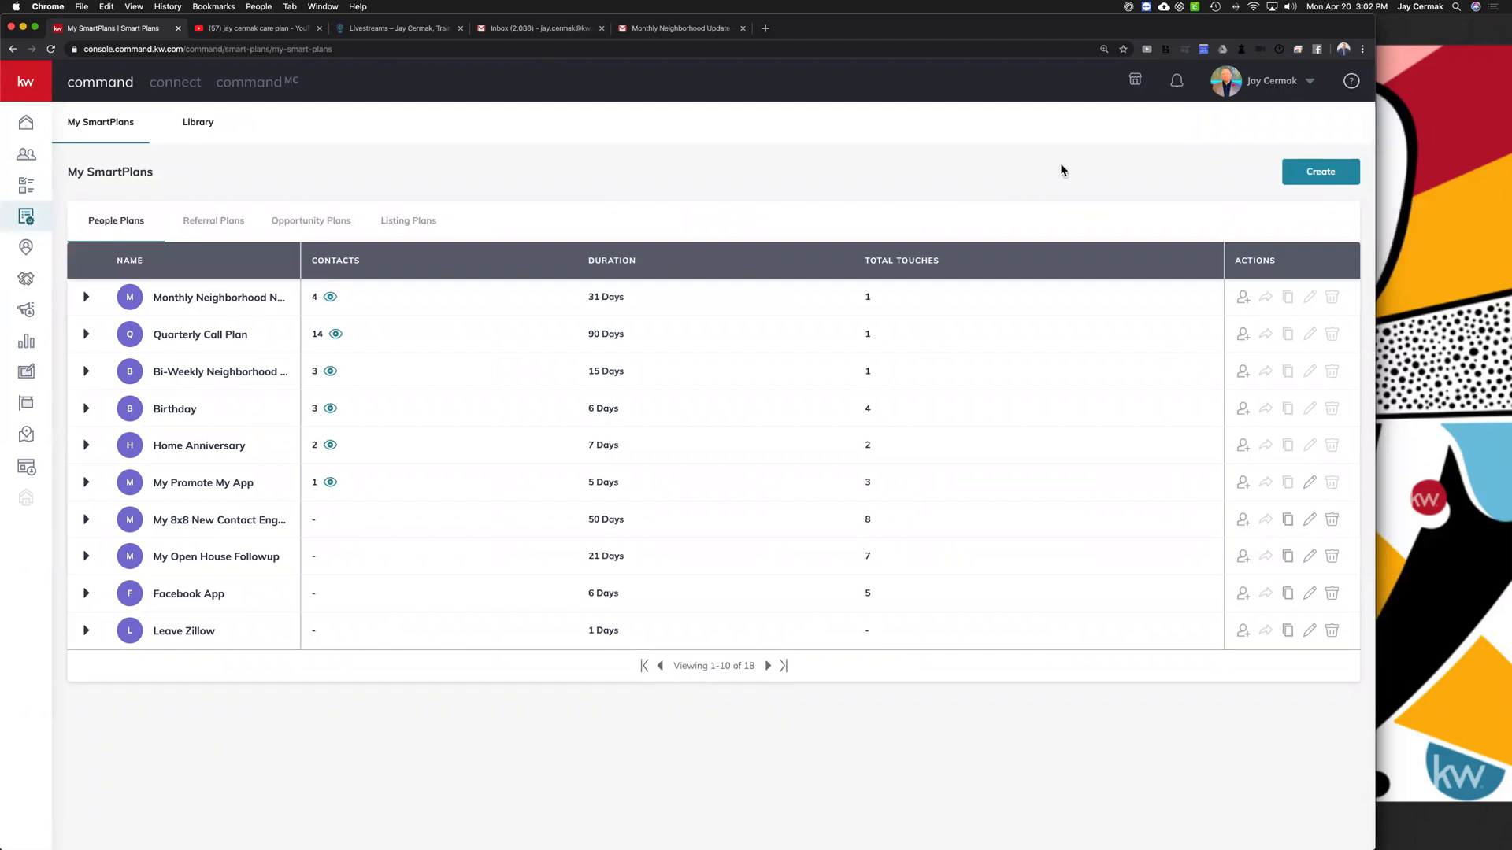
Step: Open the account's application settings, bring up the Command Email management dialog under Email Services, and close it
click(1277, 92)
click(1242, 179)
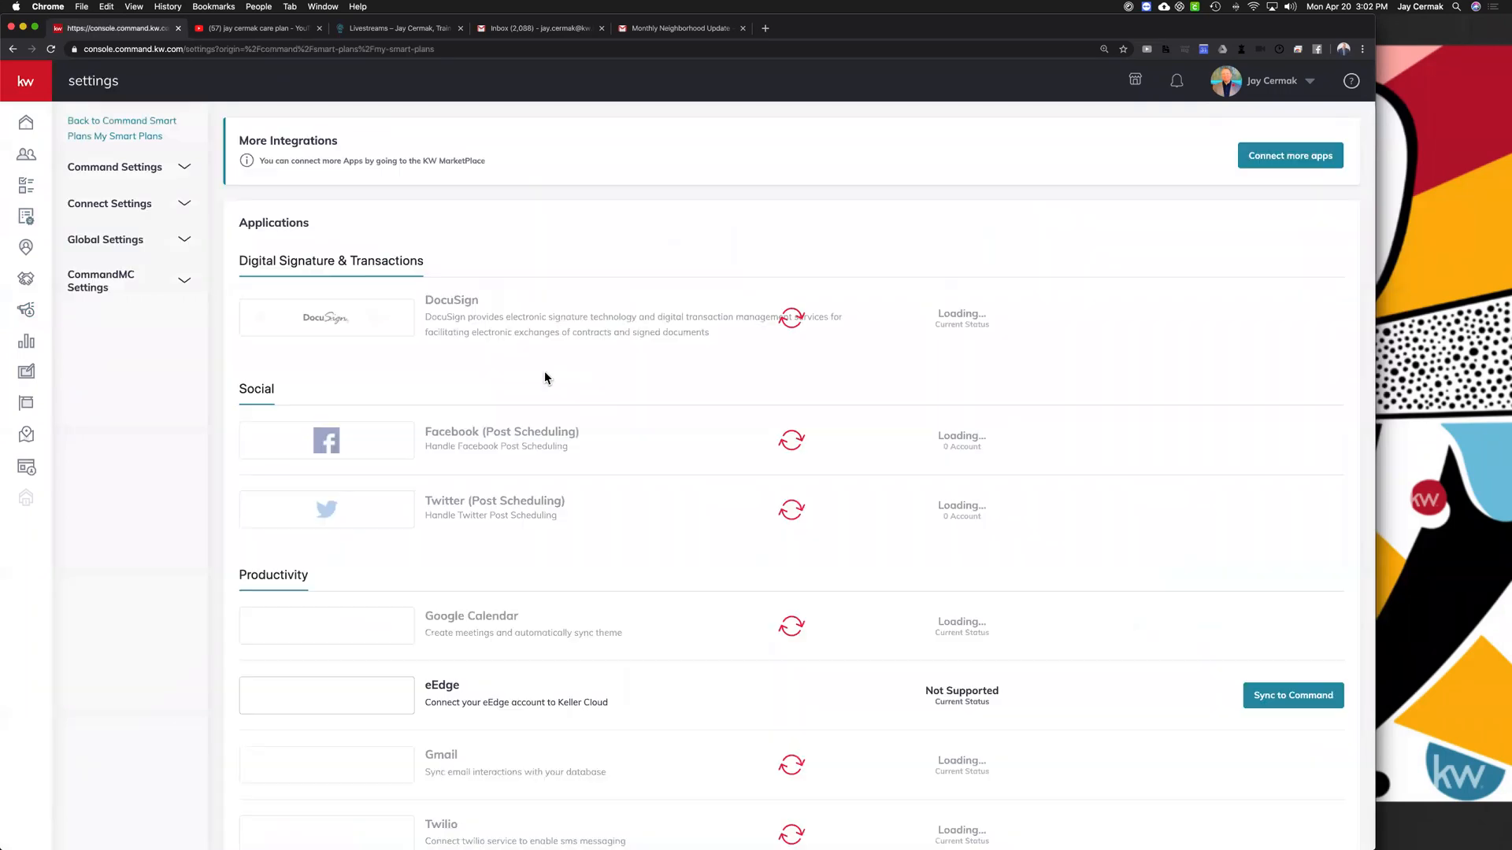
scroll(603, 534, down, 10)
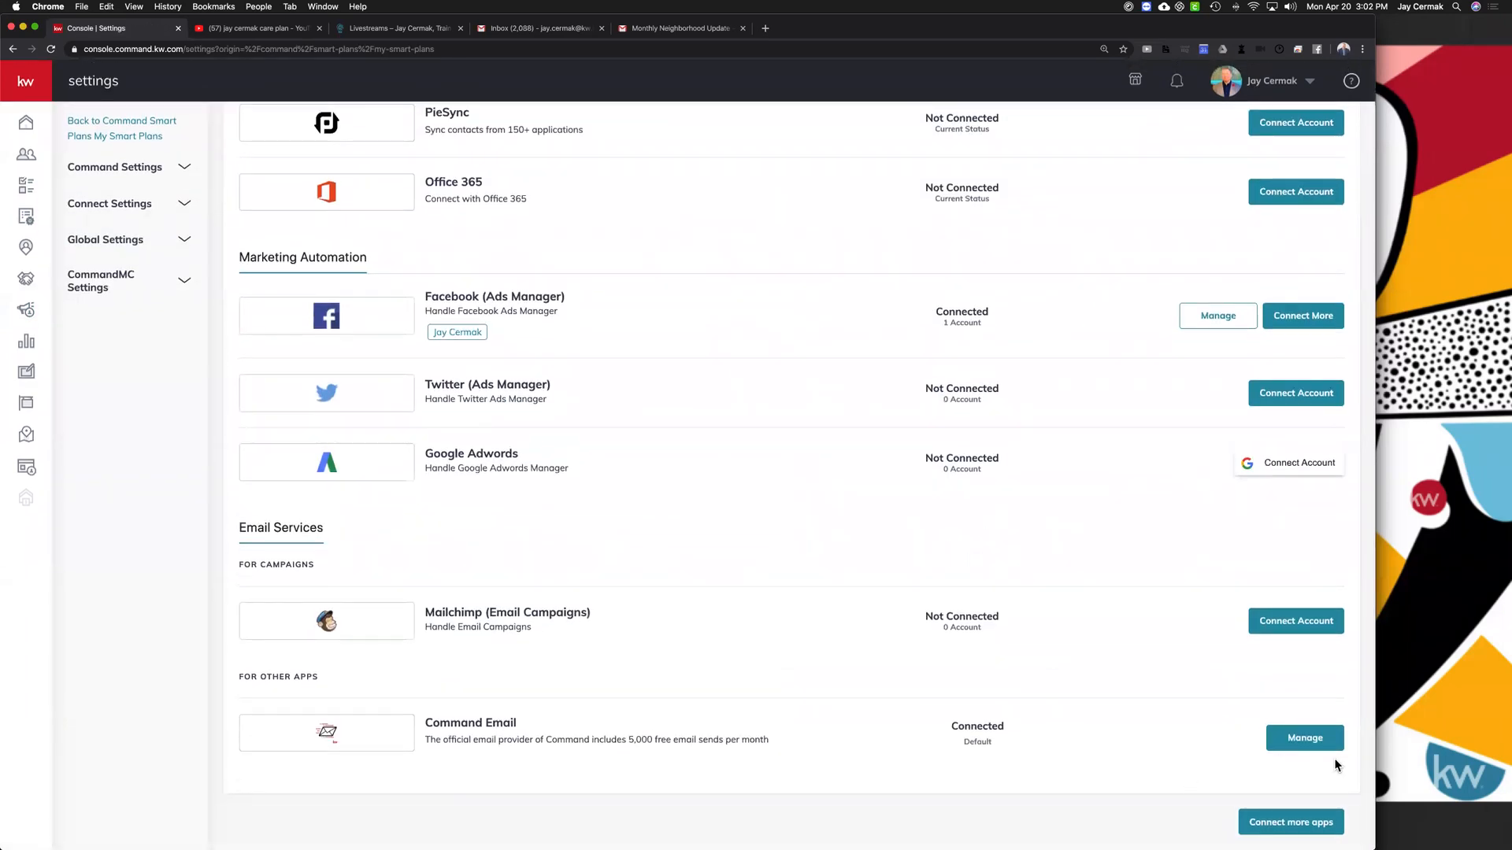
click(1323, 738)
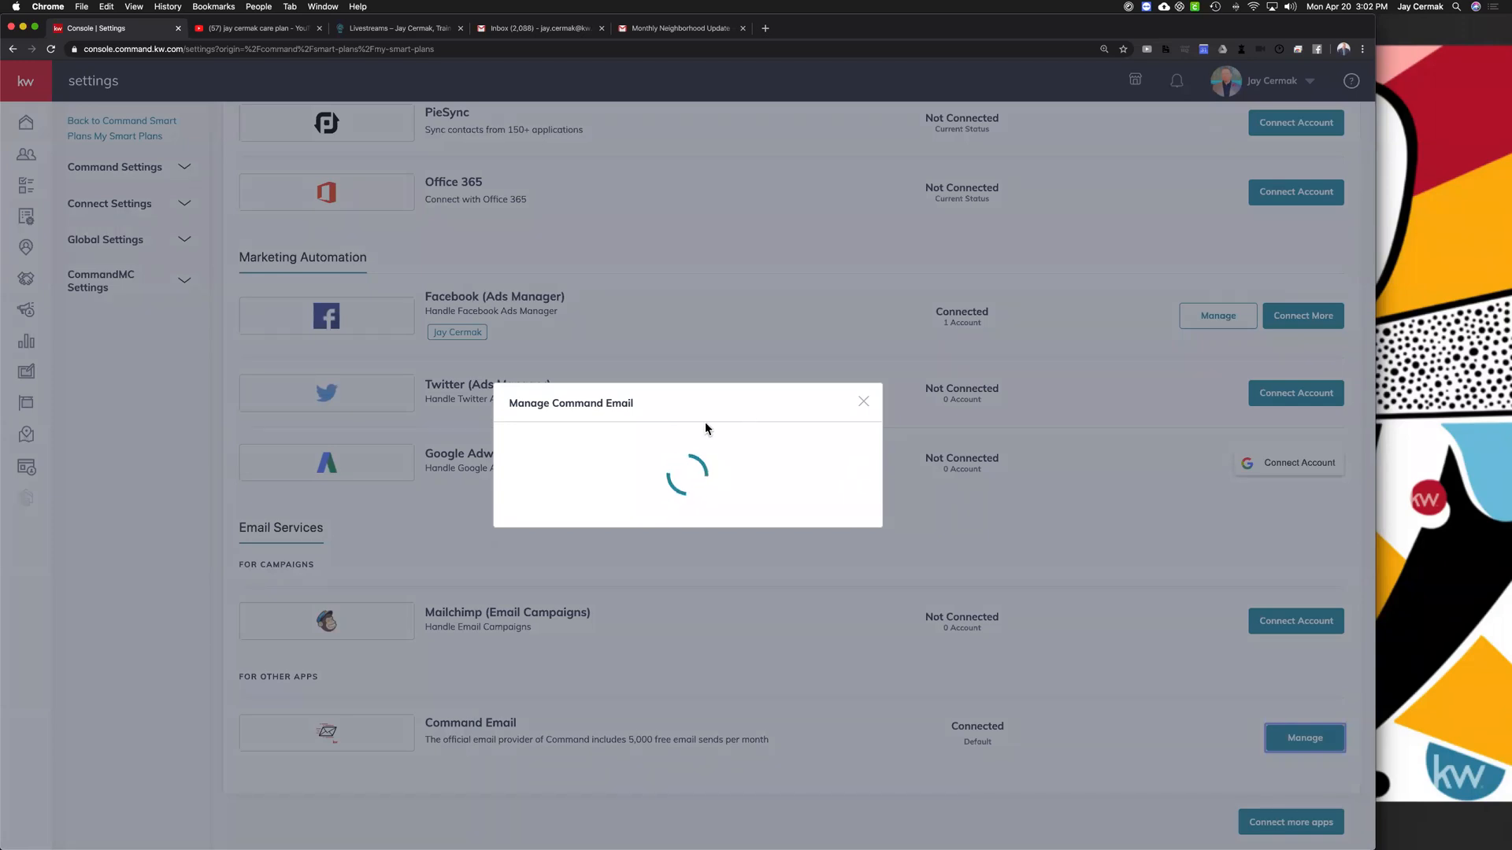
click(863, 401)
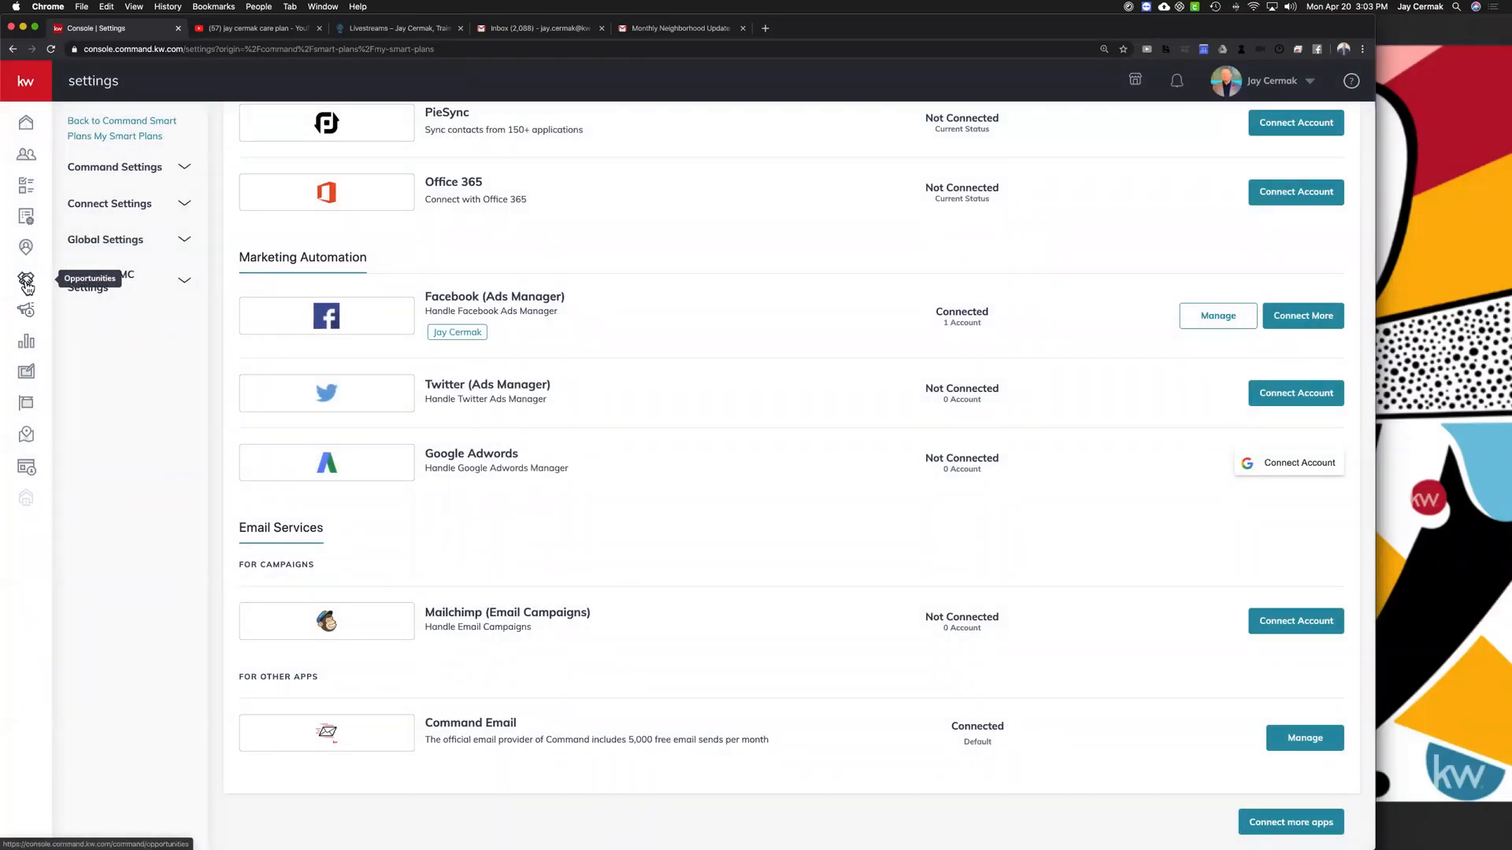
Step: Open the Campaigns dashboard and look through its Performance, Quick Posts and Tips and Training by KWU sections
click(28, 315)
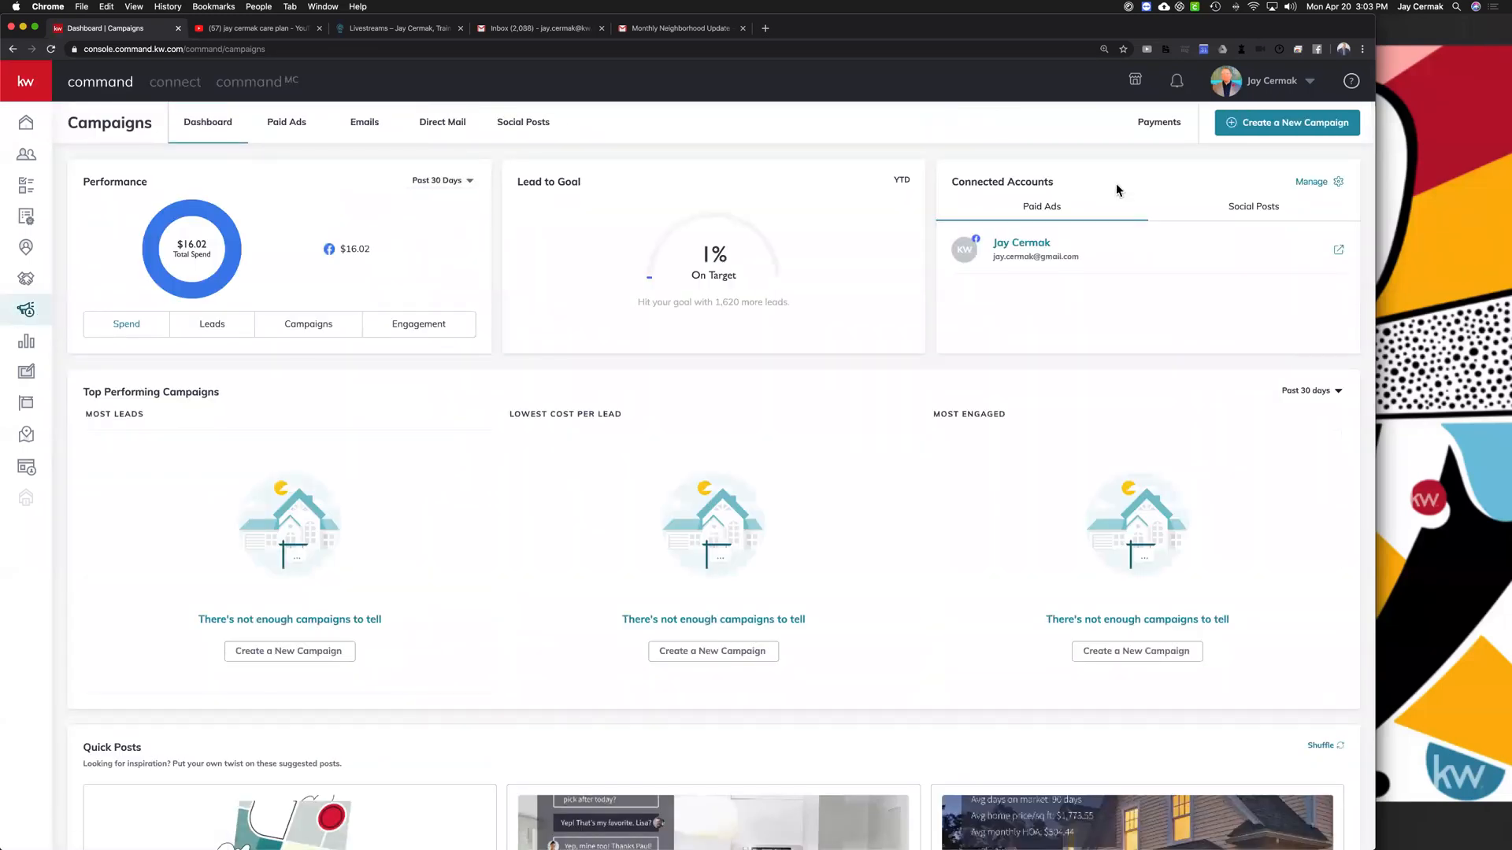
scroll(1100, 224, down, 1)
scroll(837, 357, up, 1)
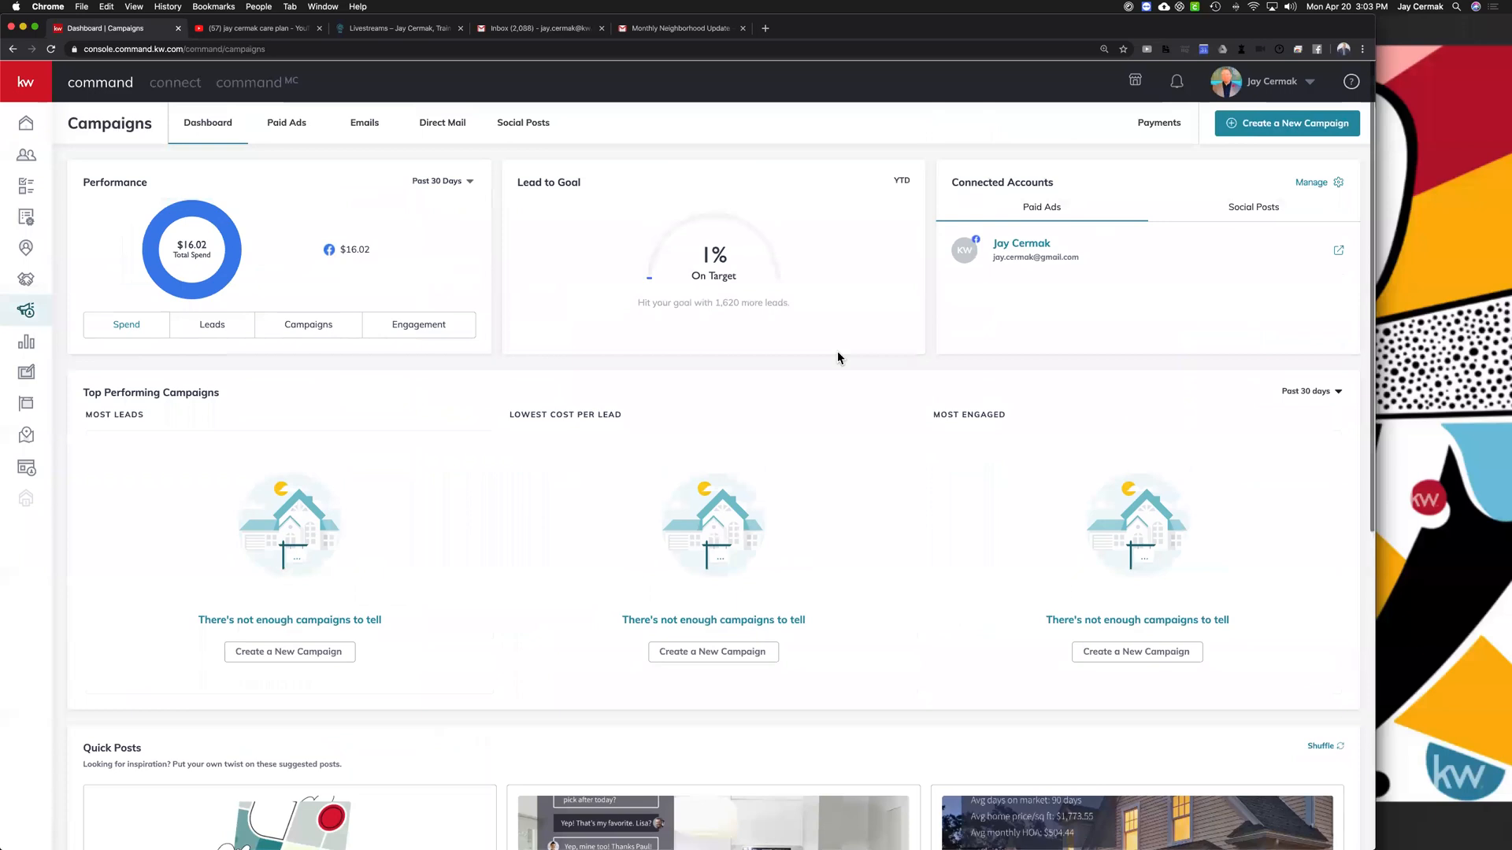
scroll(838, 358, down, 7)
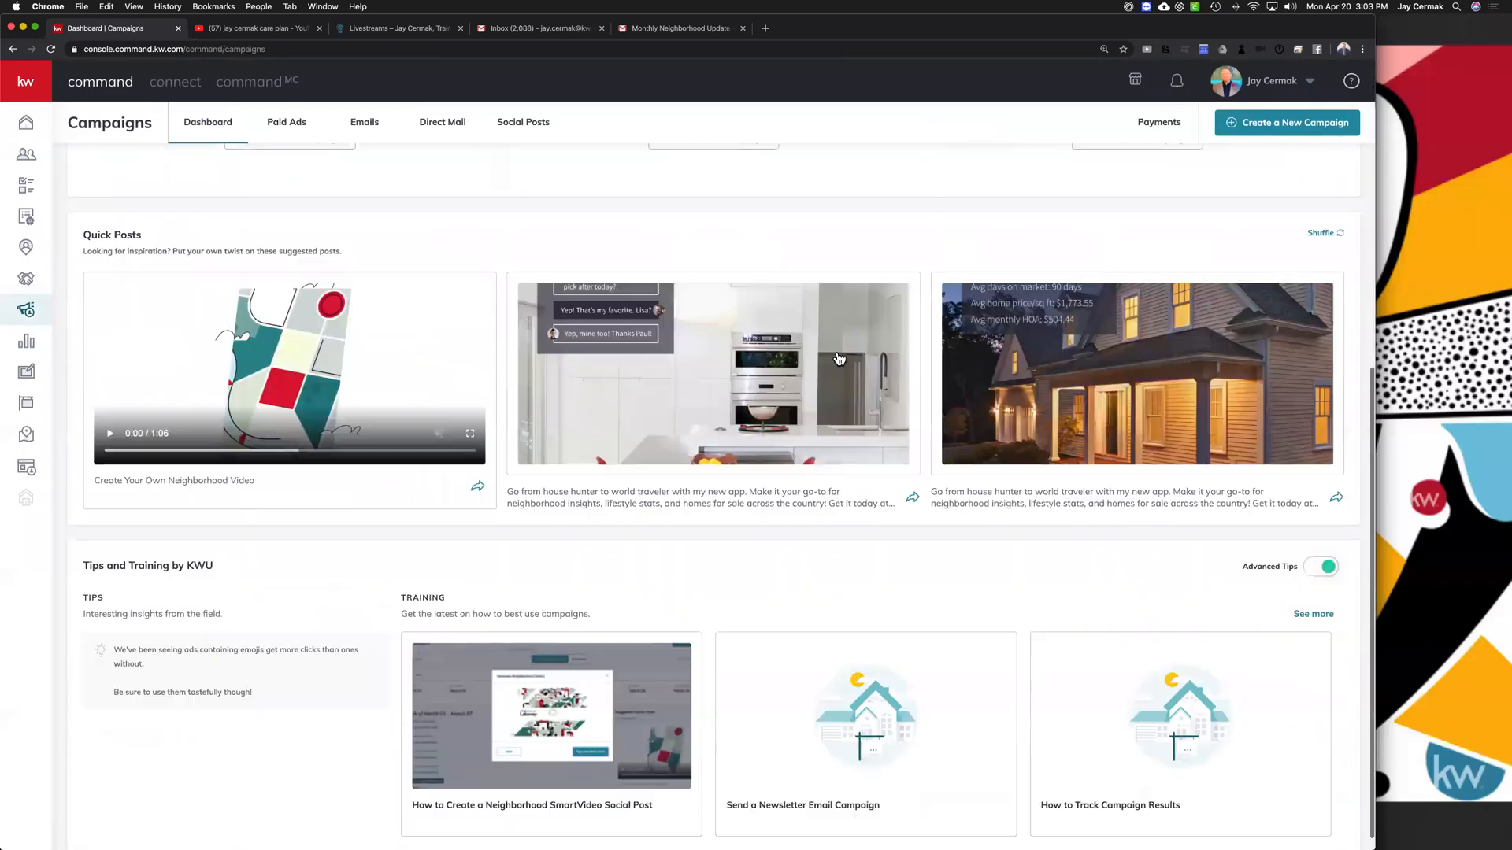
scroll(523, 192, up, 7)
Step: View the Emails and Social Posts campaign pages, then return to the Campaigns dashboard
click(348, 128)
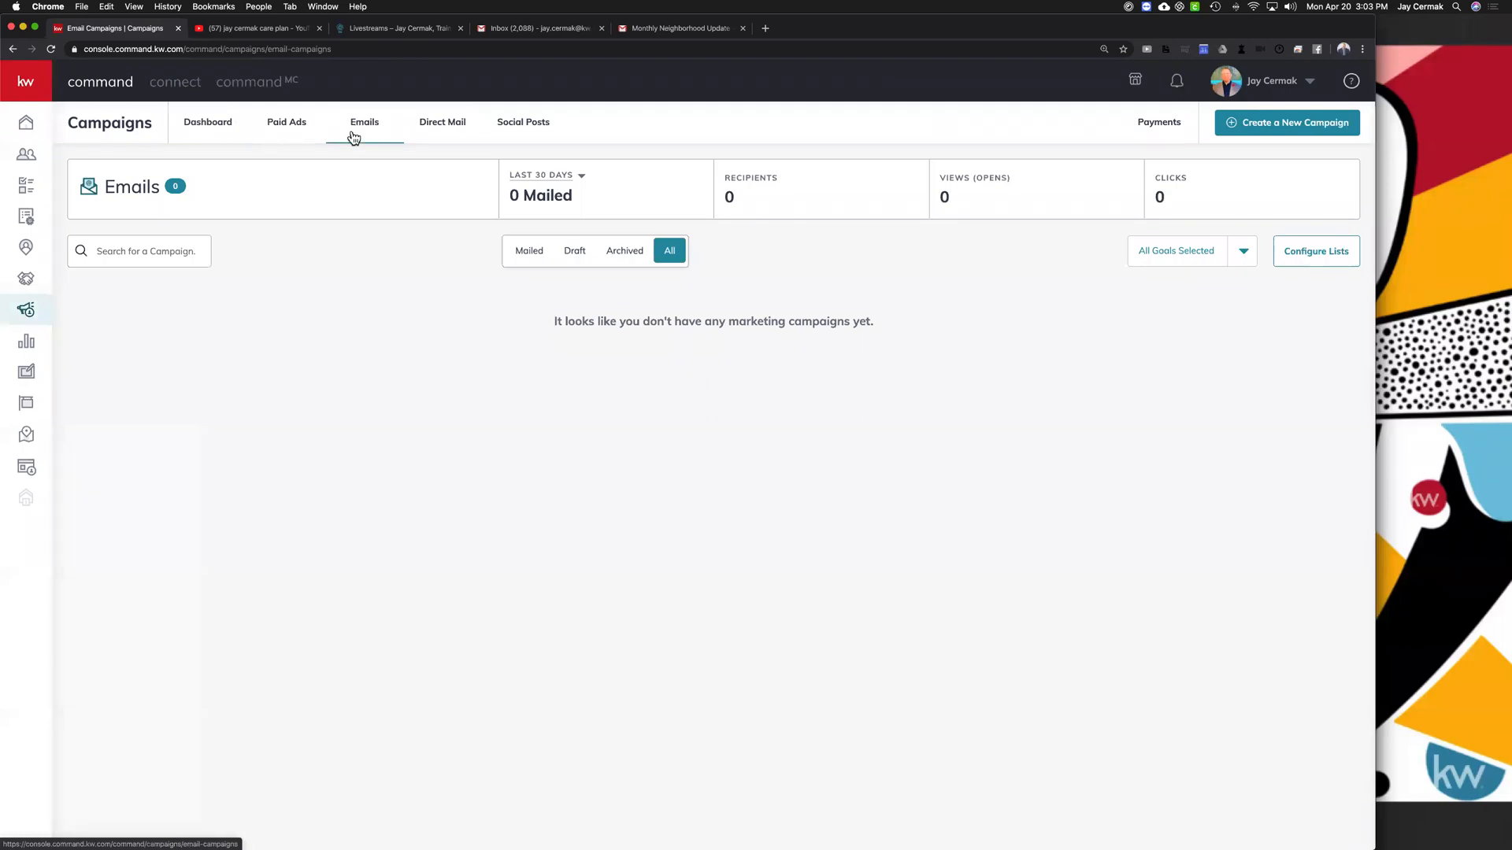
click(534, 128)
click(220, 128)
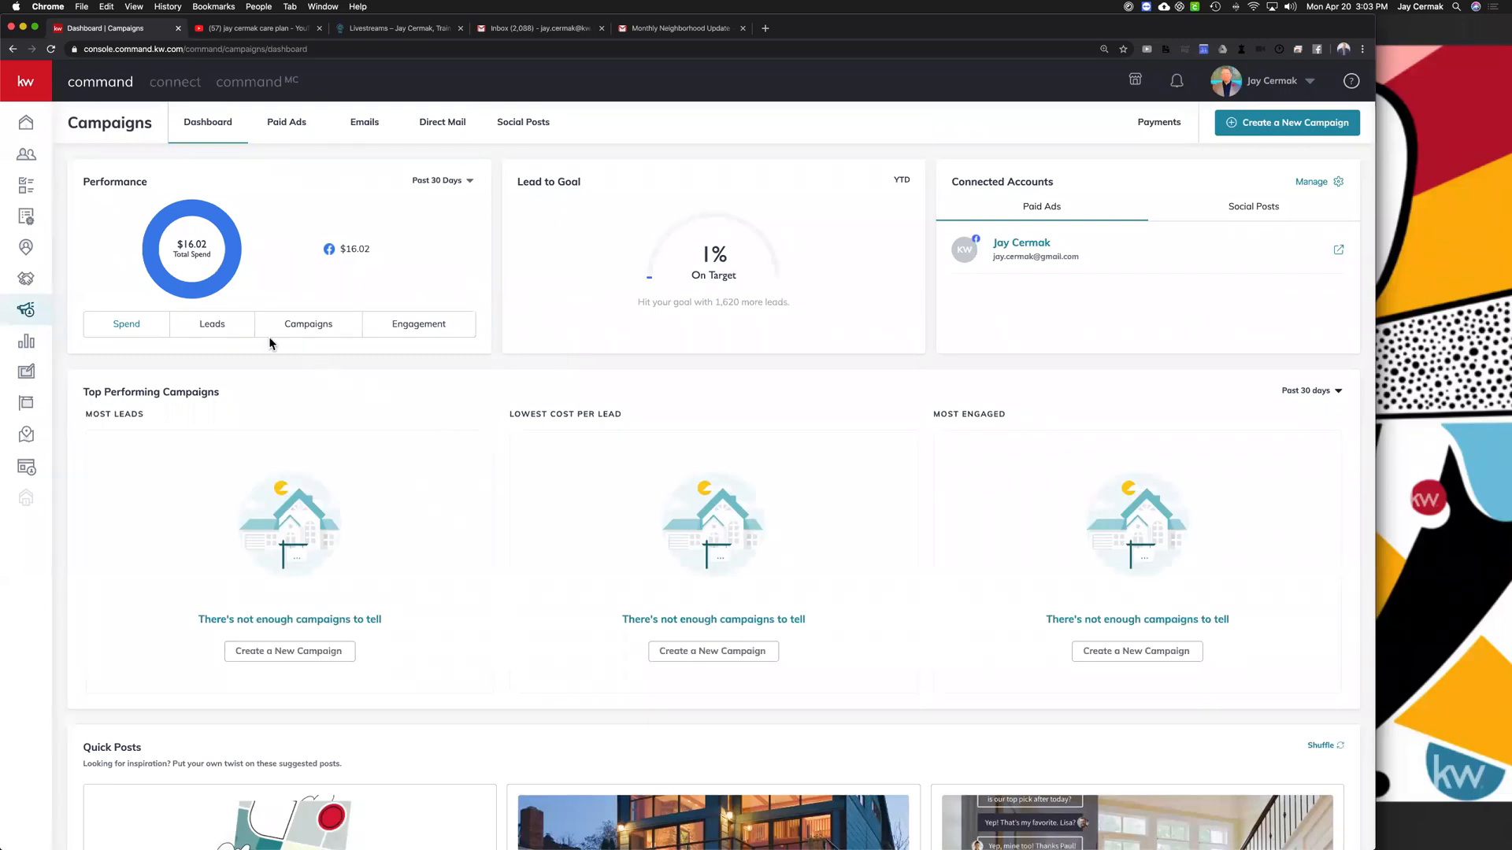
Step: View the Leads, Campaigns and Engagement figures in the dashboard's Performance summary
click(213, 326)
click(336, 334)
click(405, 330)
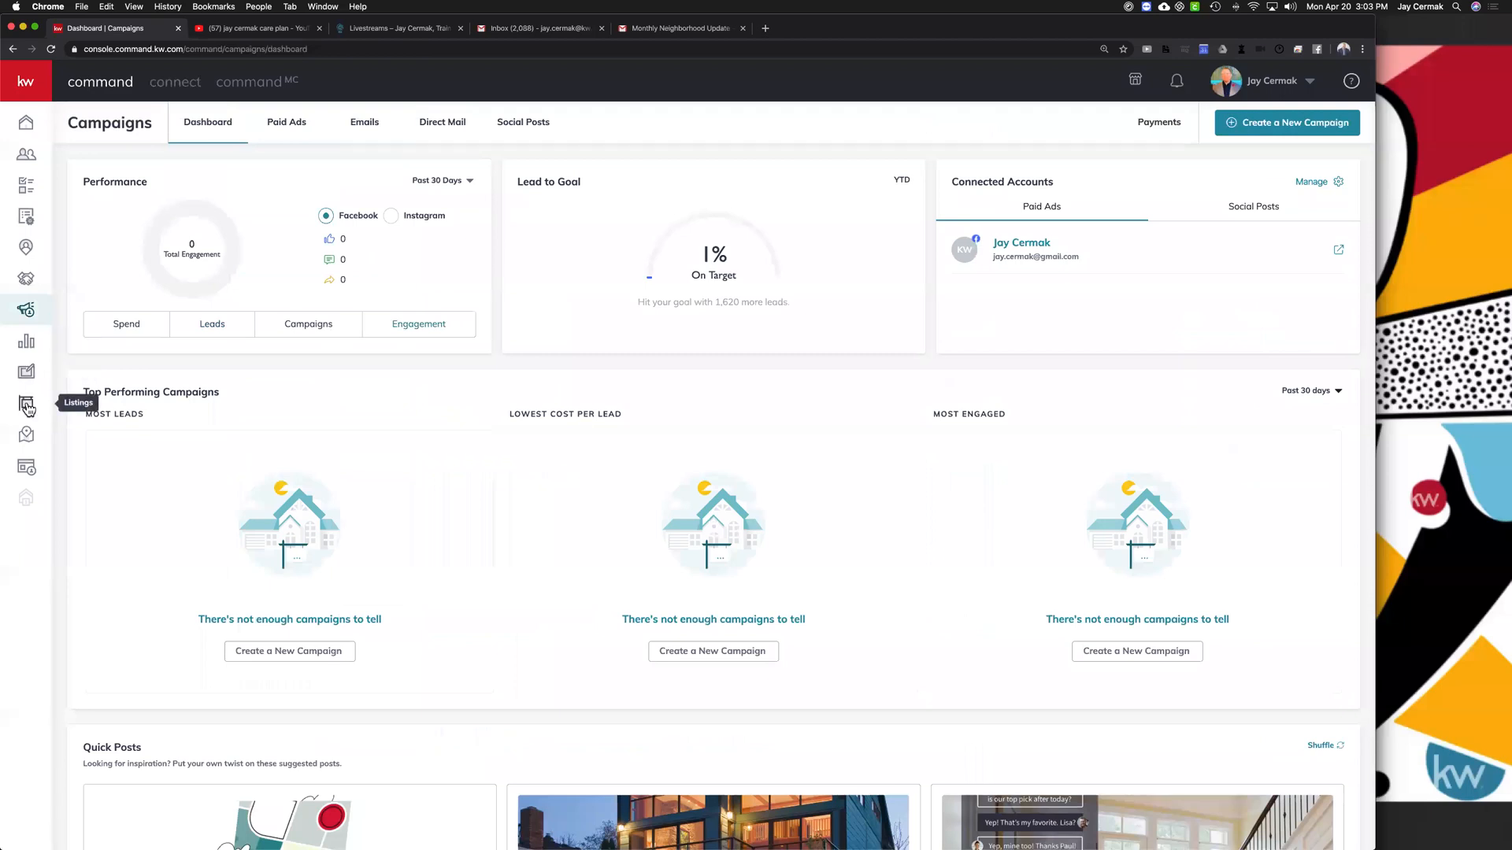
Step: Open the Email Report in Reports, reload it, and examine the monthly email usage and metrics
click(26, 341)
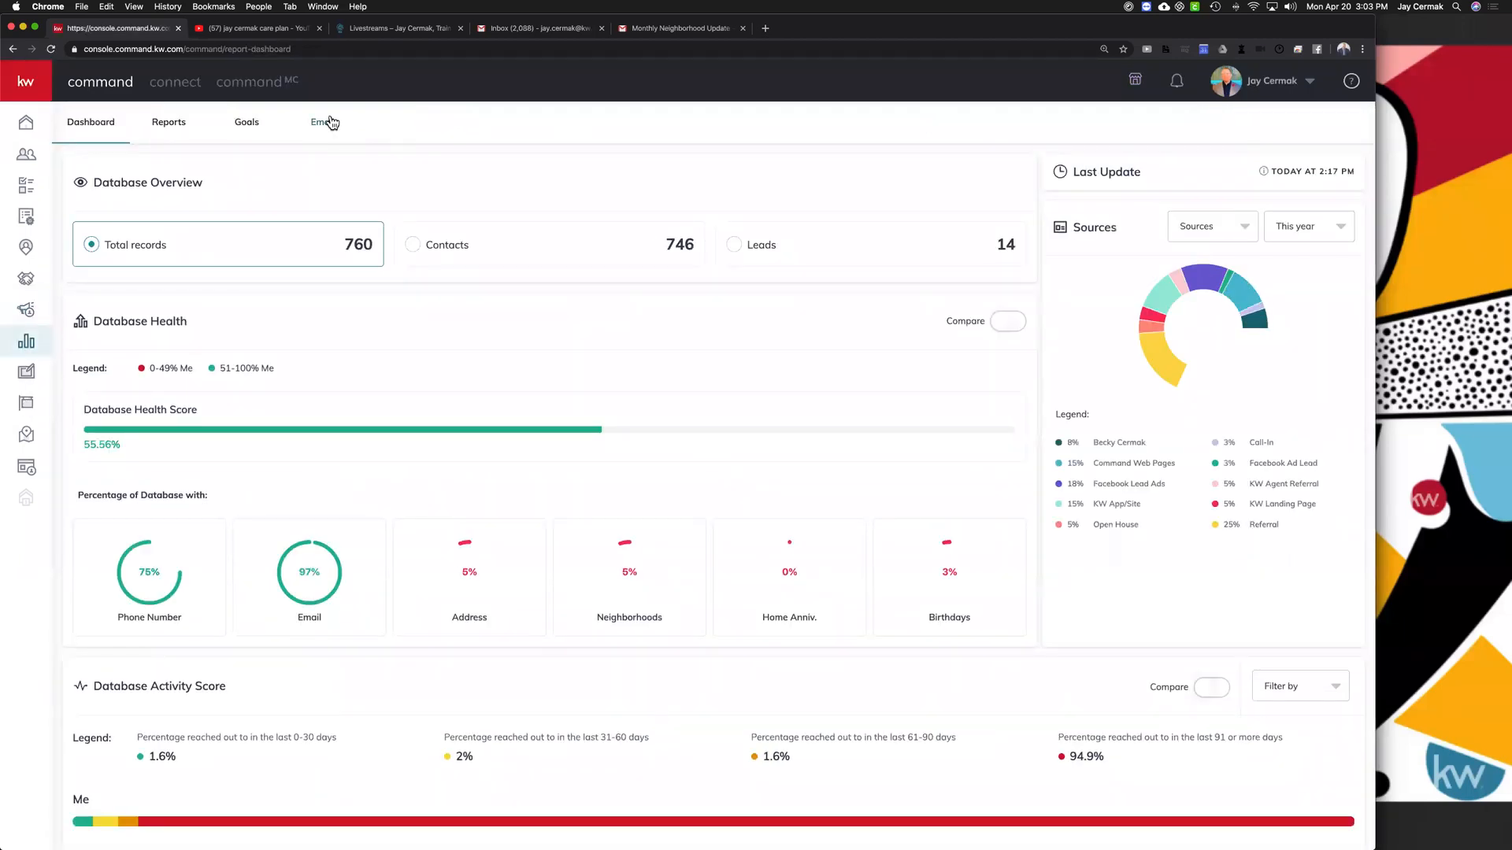
click(330, 124)
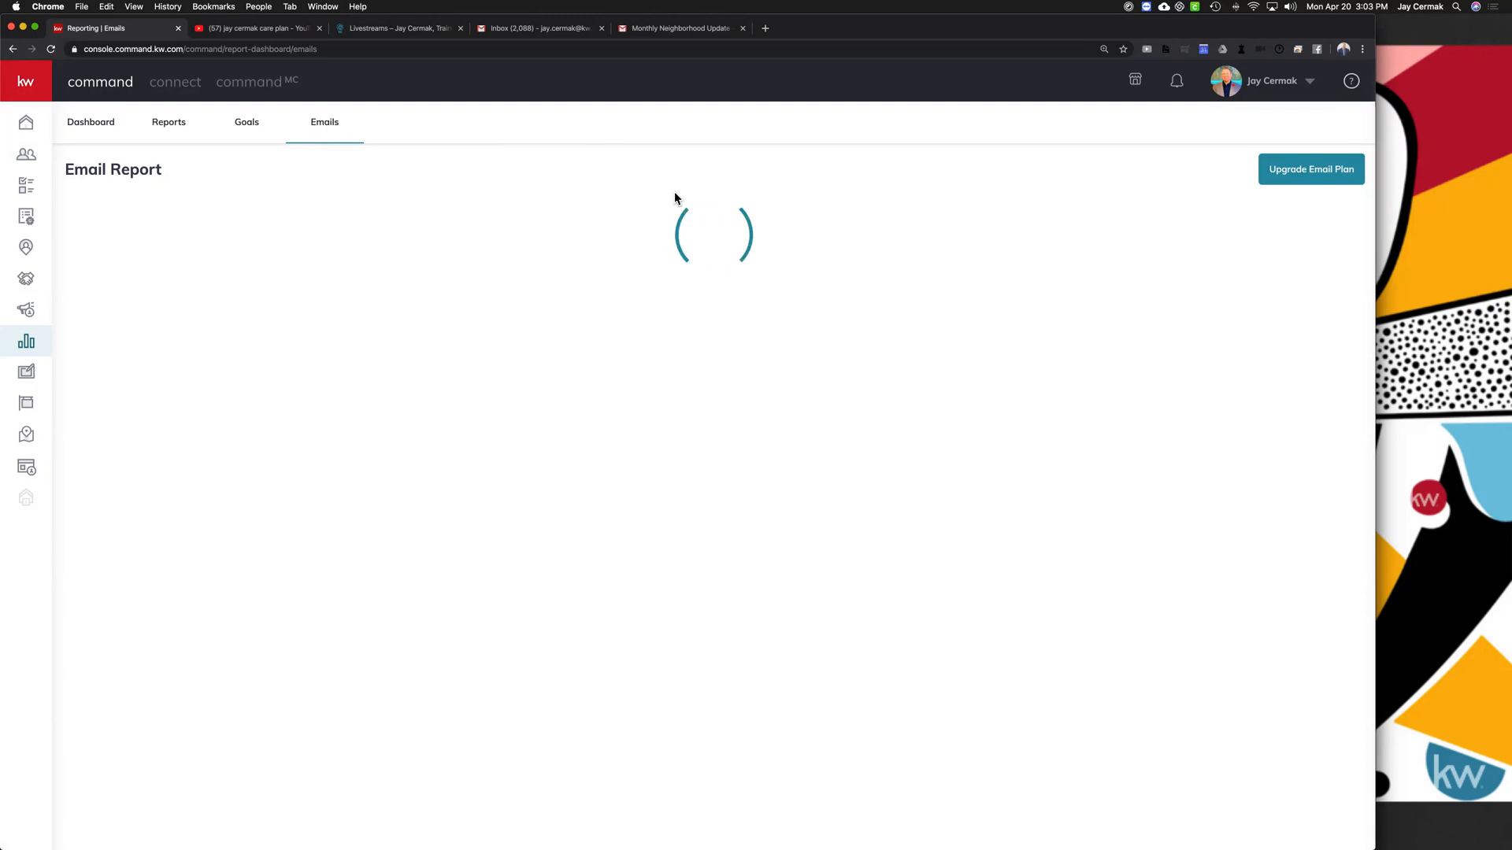
click(51, 49)
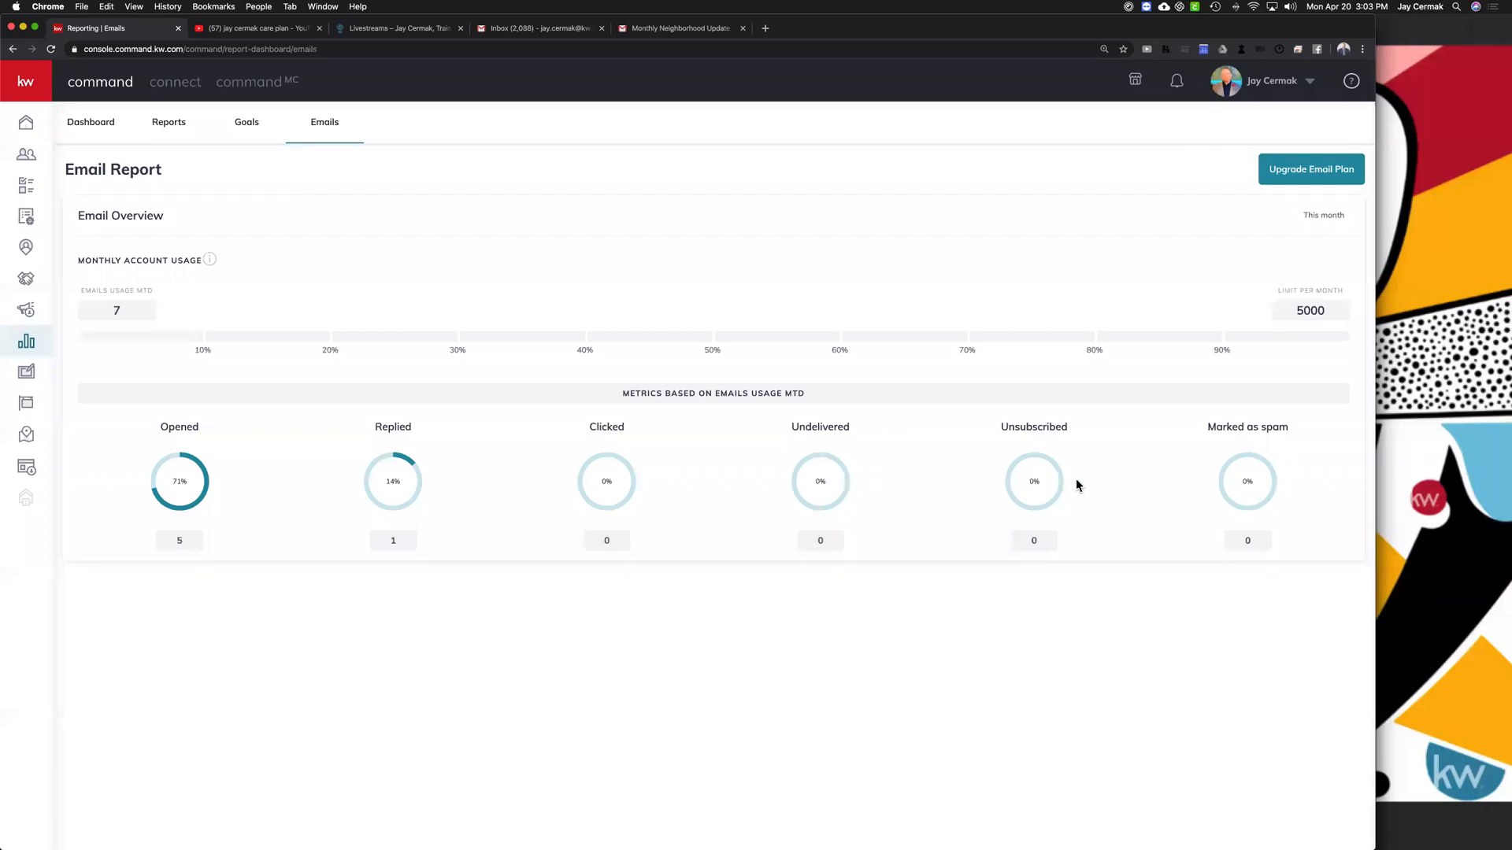
drag(105, 300, 155, 321)
click(204, 524)
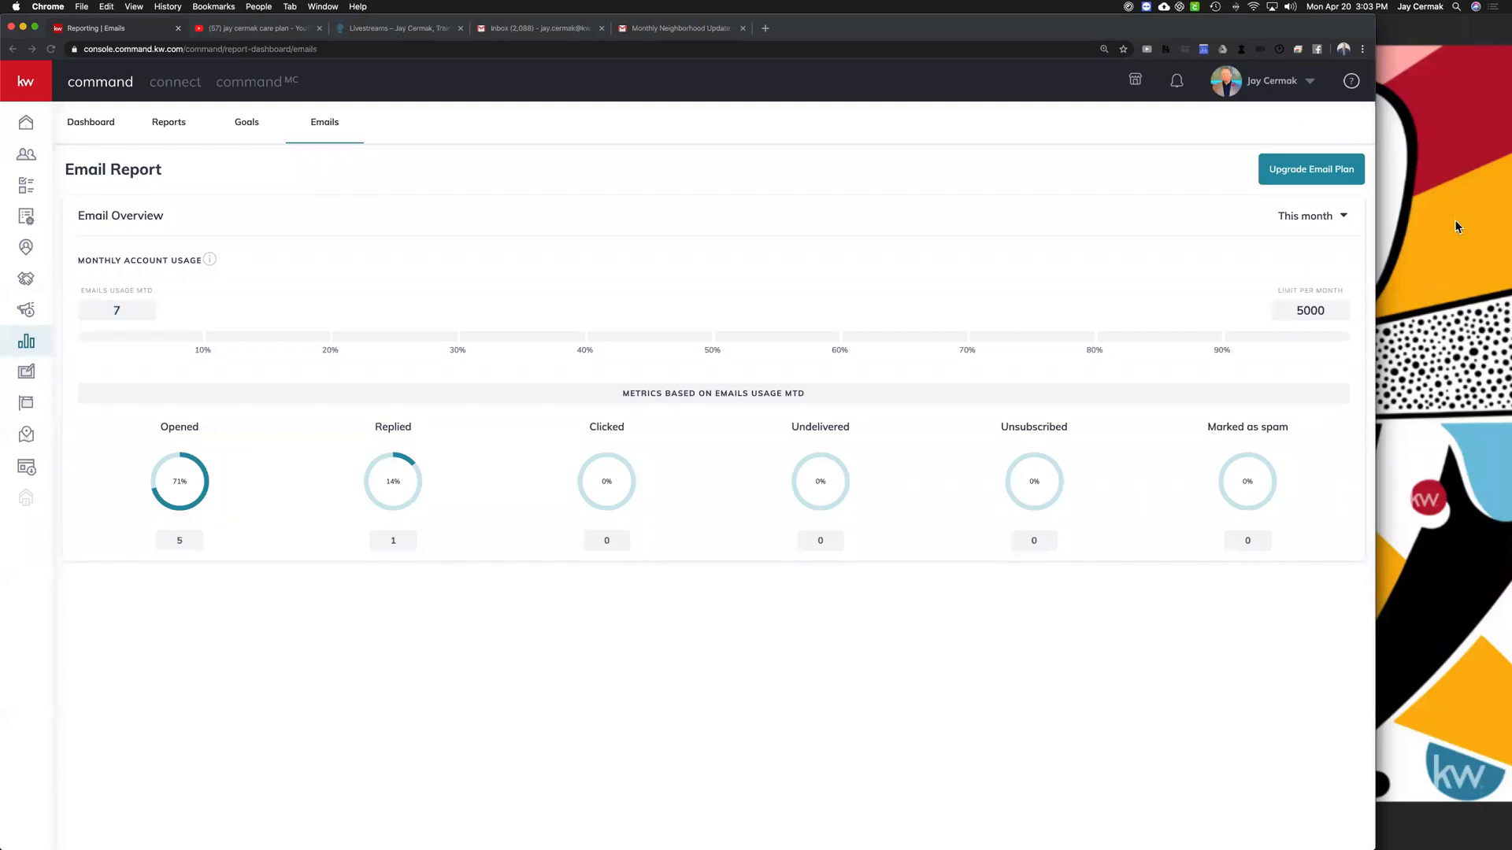
Step: Leave the Email Report and open the SmartPlans section
click(541, 203)
mouse_move(62, 189)
click(63, 222)
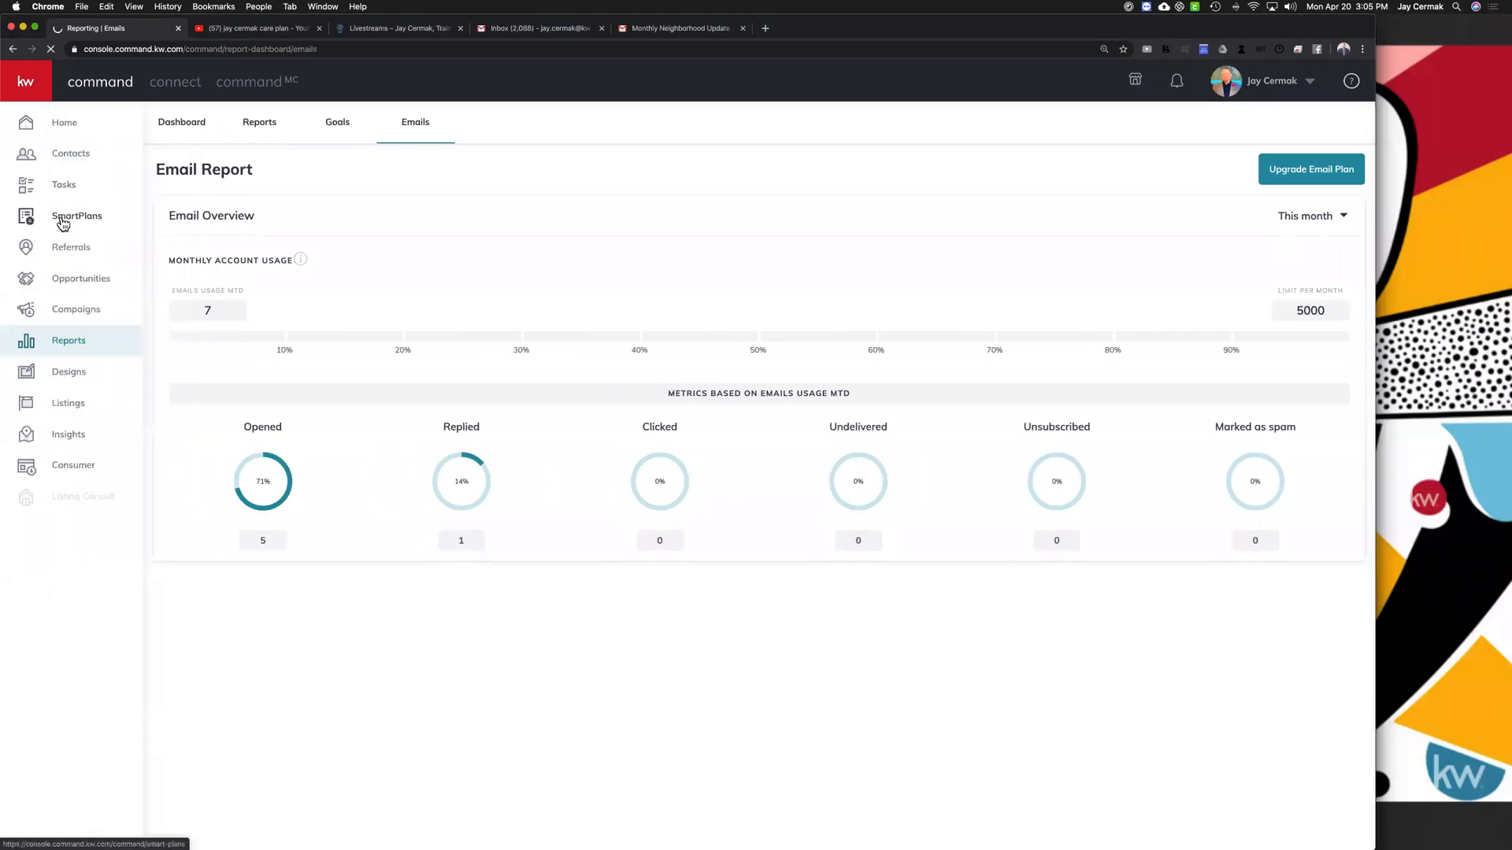